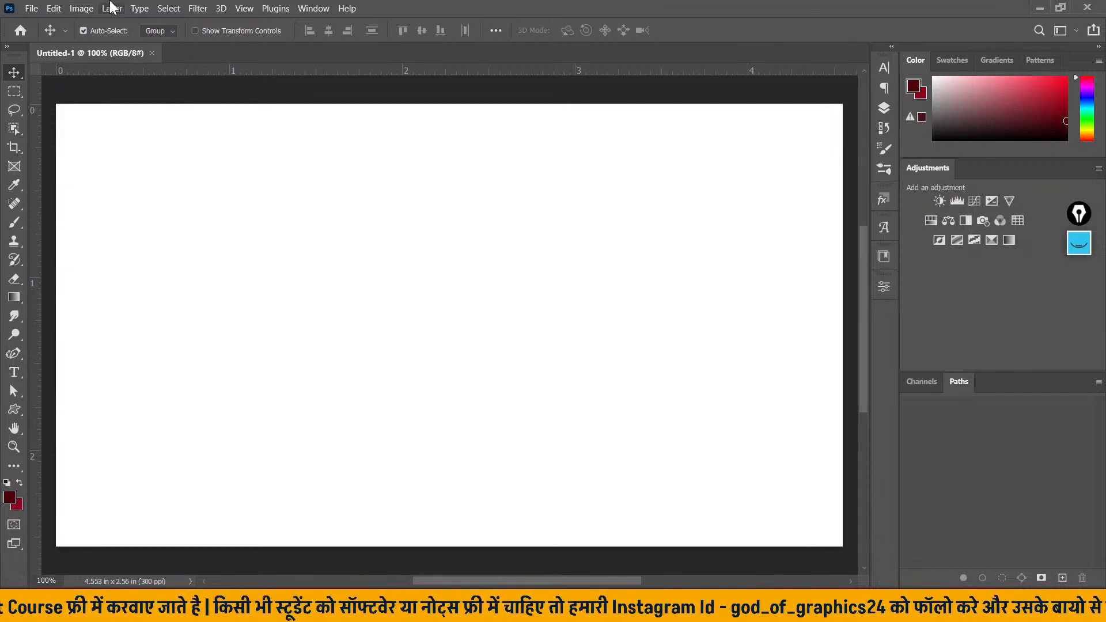
click(110, 3)
click(119, 5)
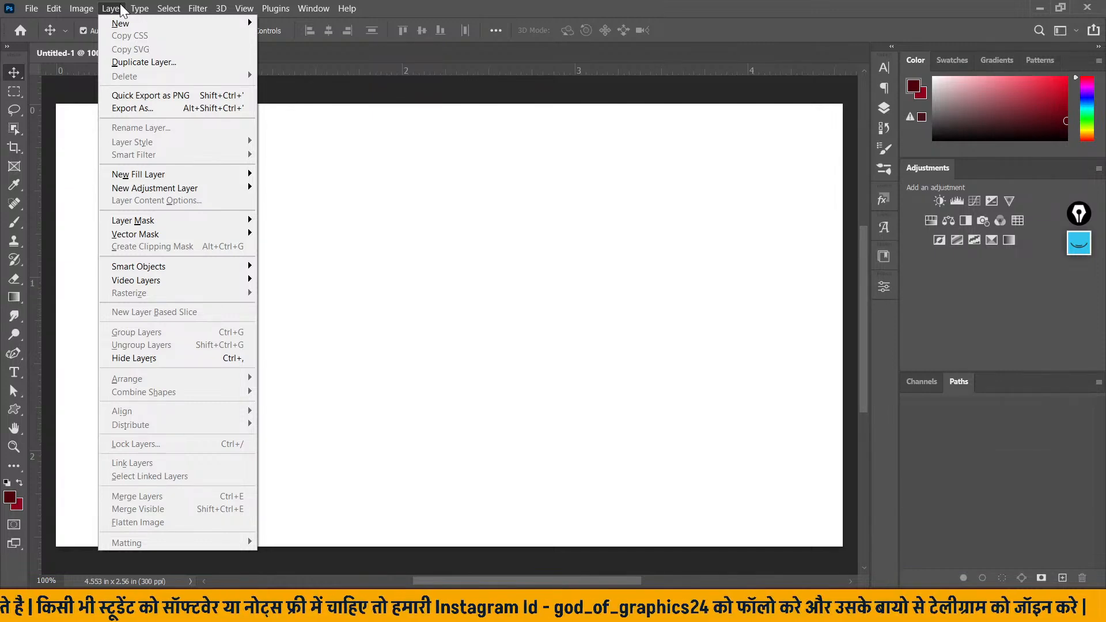
click(123, 2)
click(122, 2)
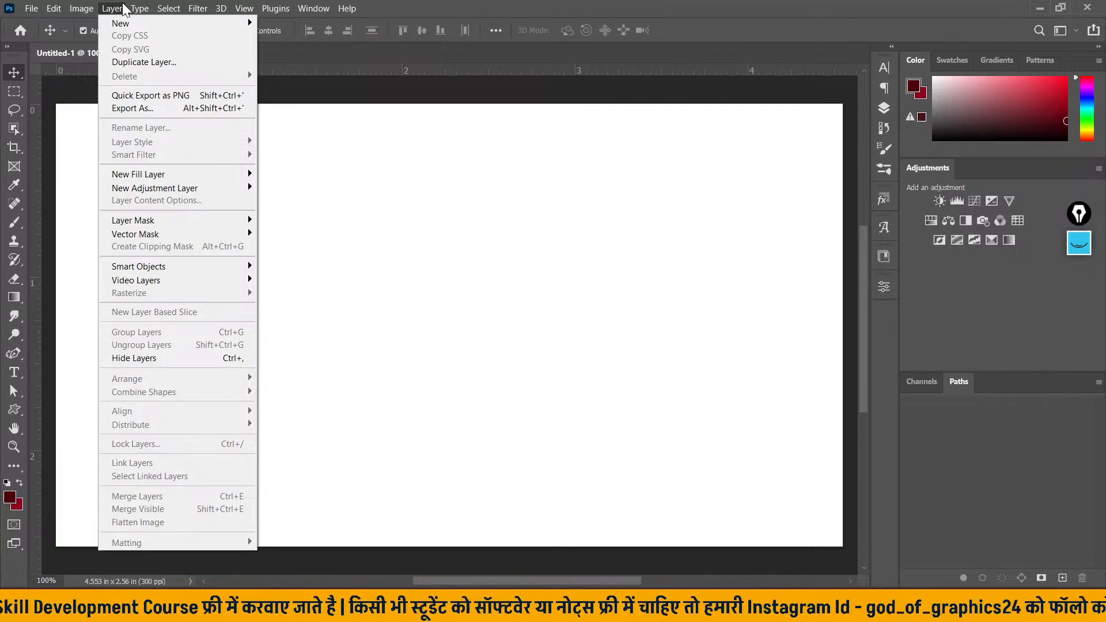
mouse_move(140, 8)
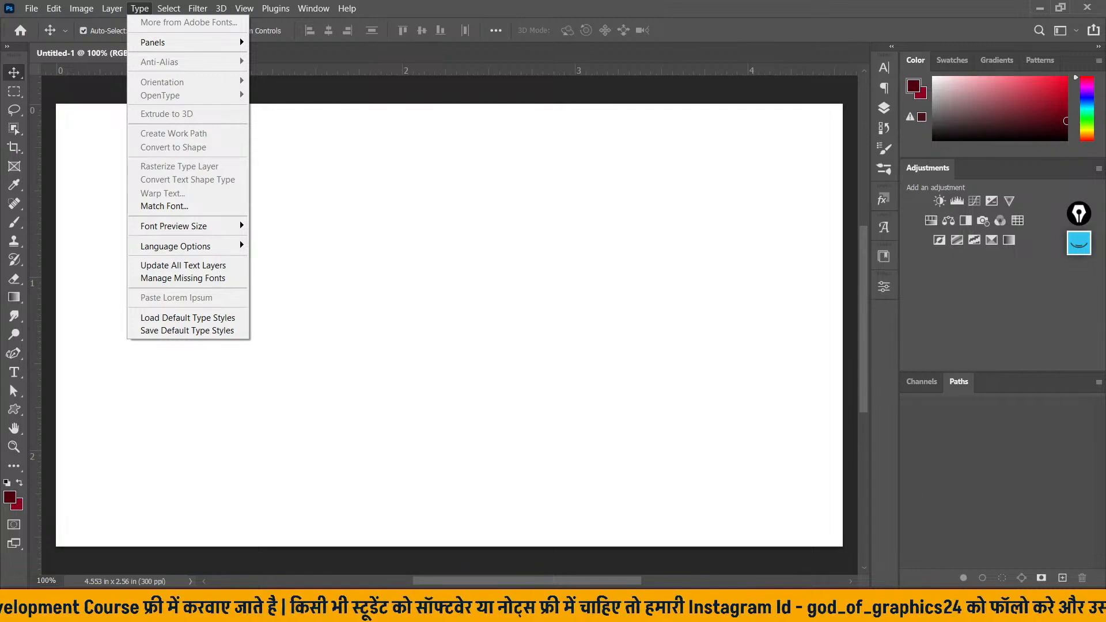
click(592, 606)
drag(605, 444, 628, 449)
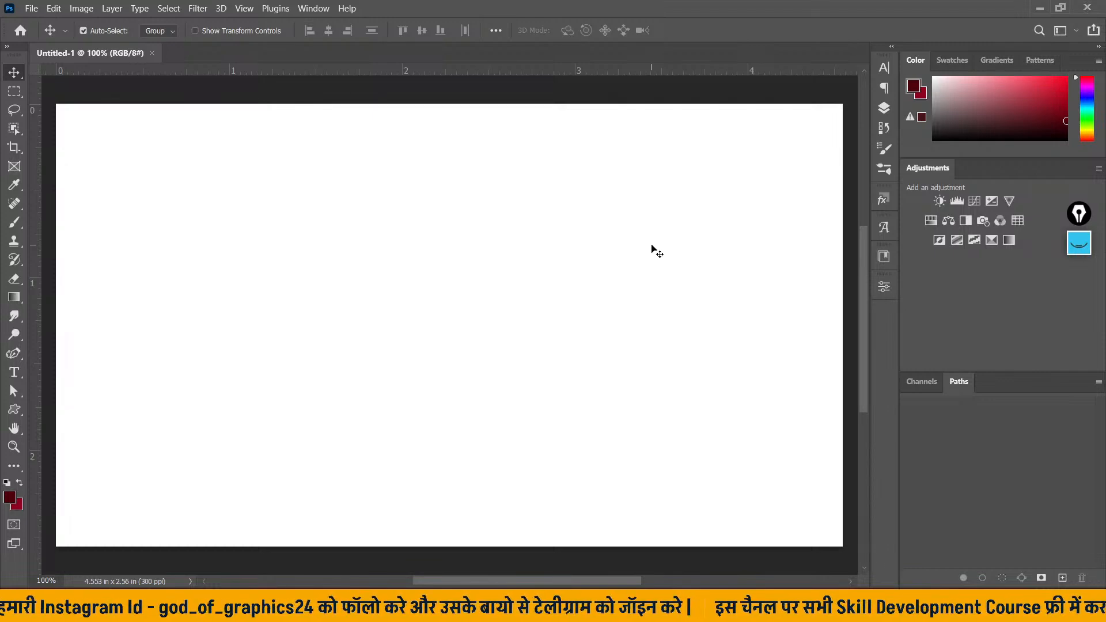
- Look through the commands for creating new layers and display the document's layer list
click(113, 9)
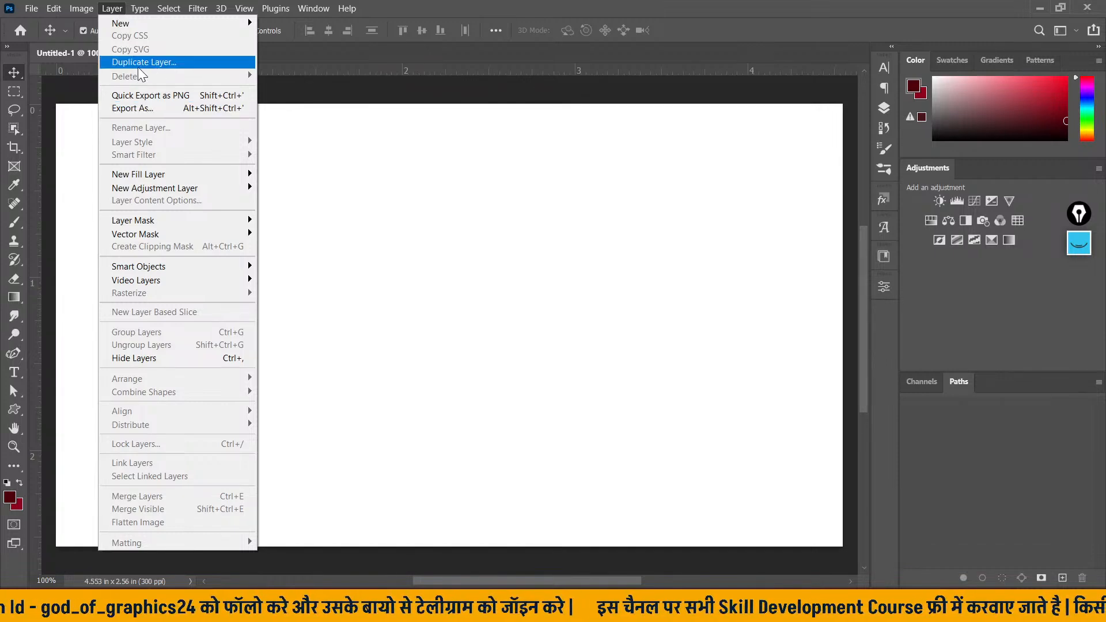
mouse_move(220, 23)
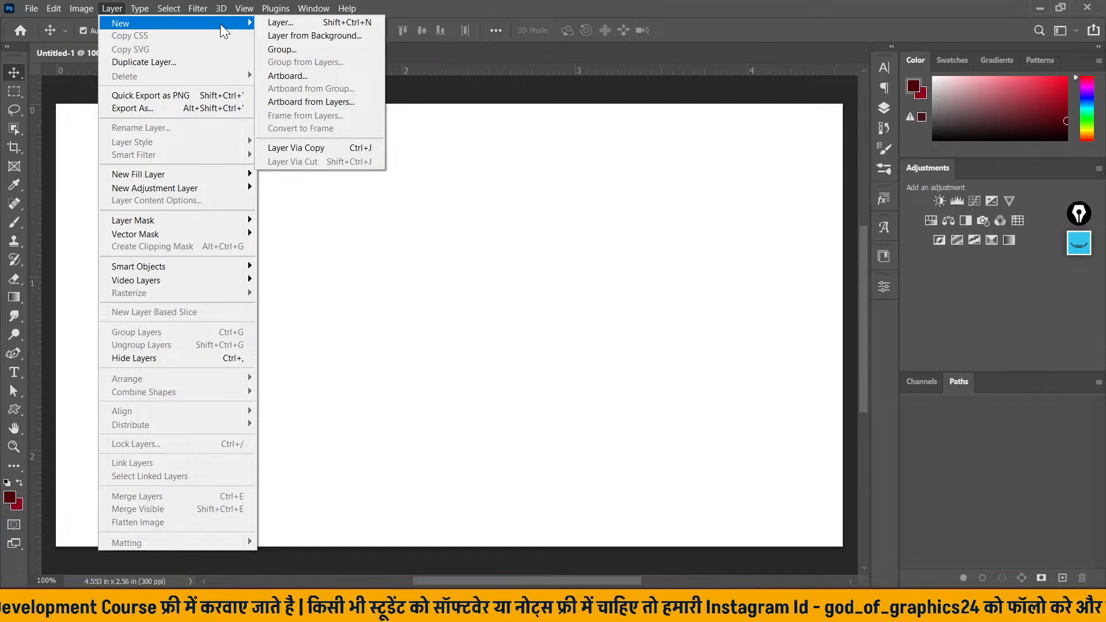
click(883, 109)
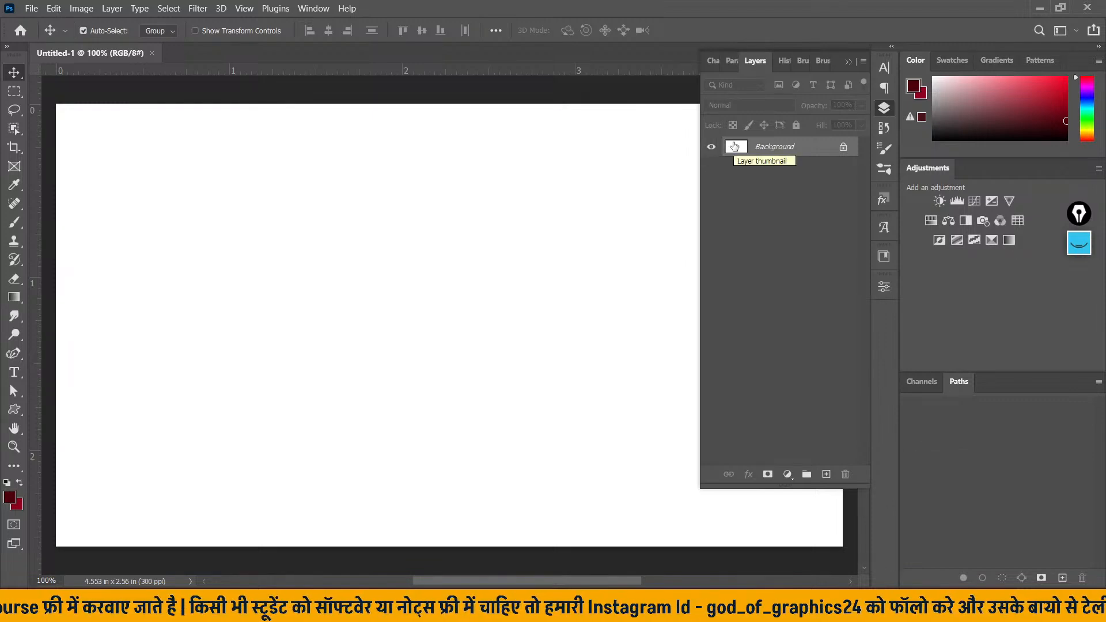
click(111, 9)
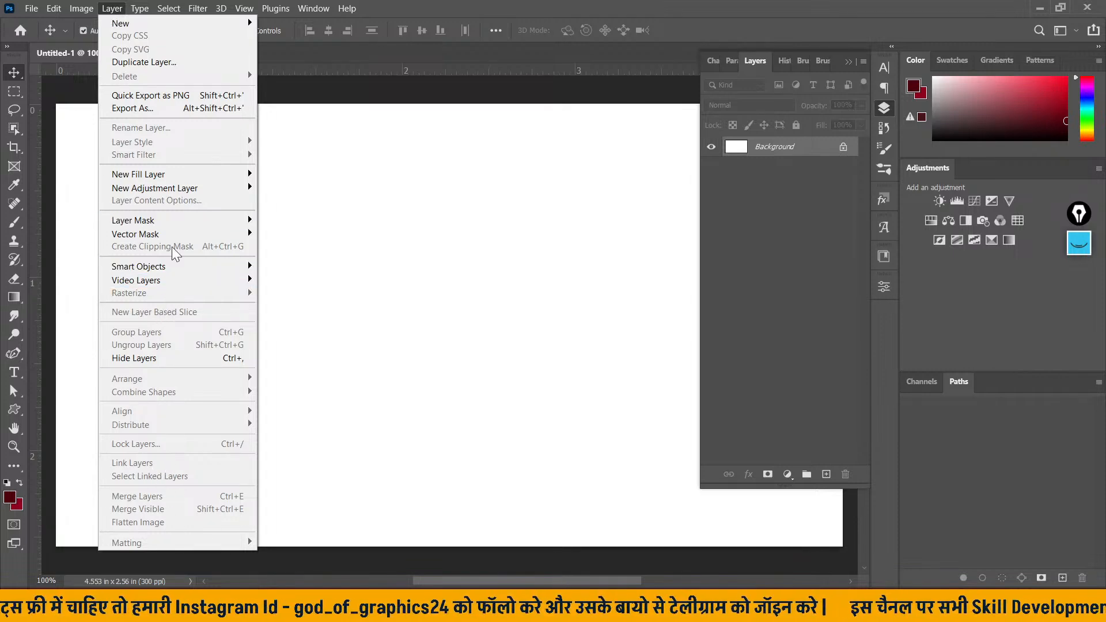
click(31, 8)
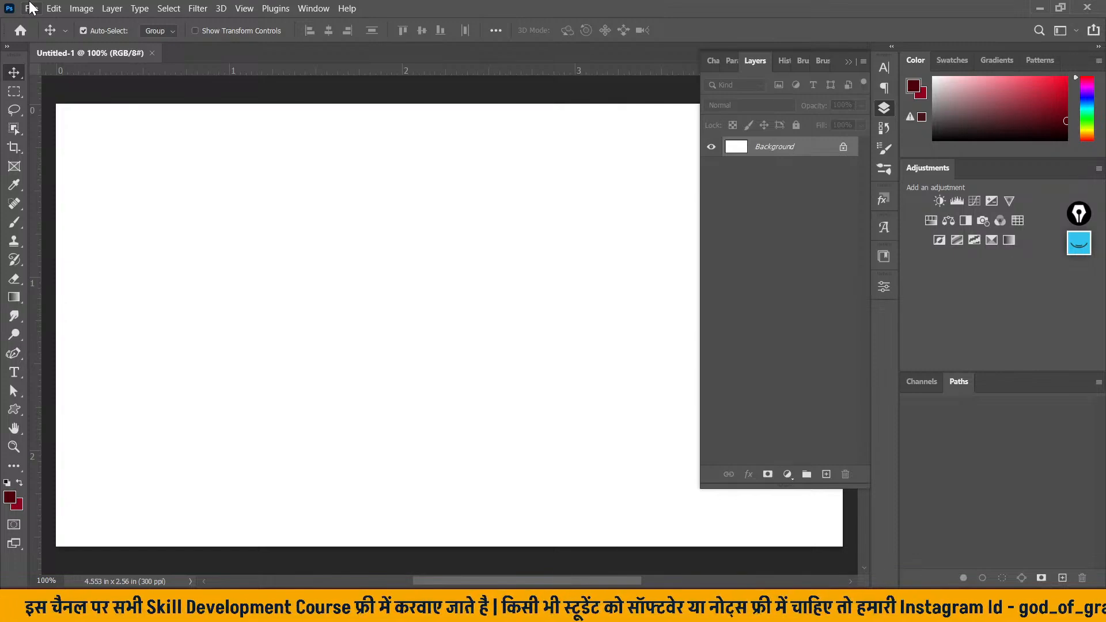
click(31, 8)
click(291, 149)
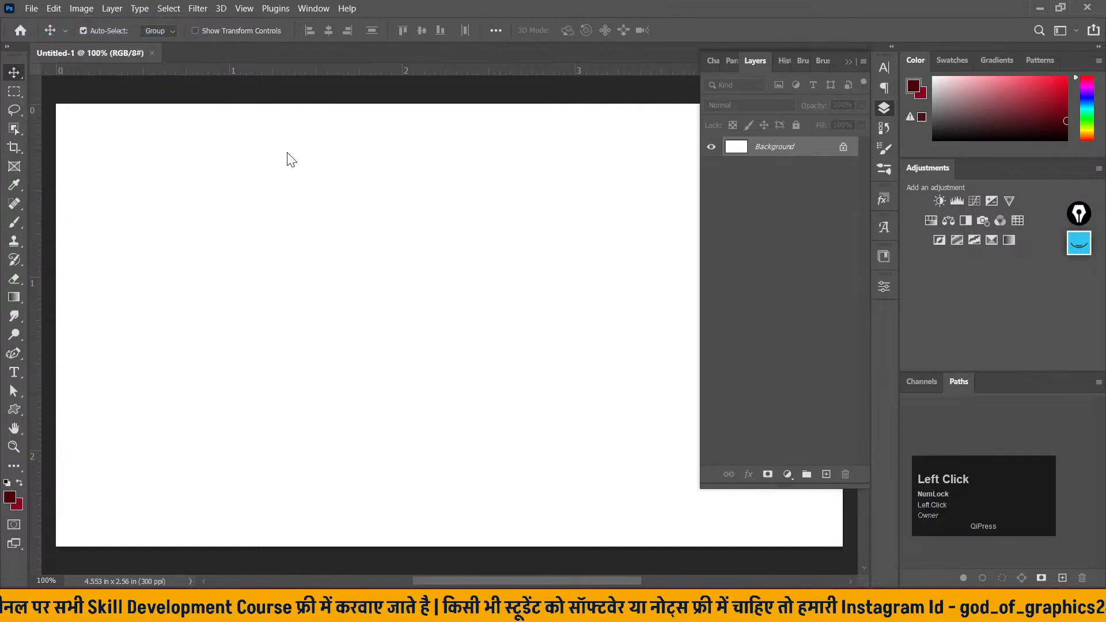
scroll(278, 206, up, 1)
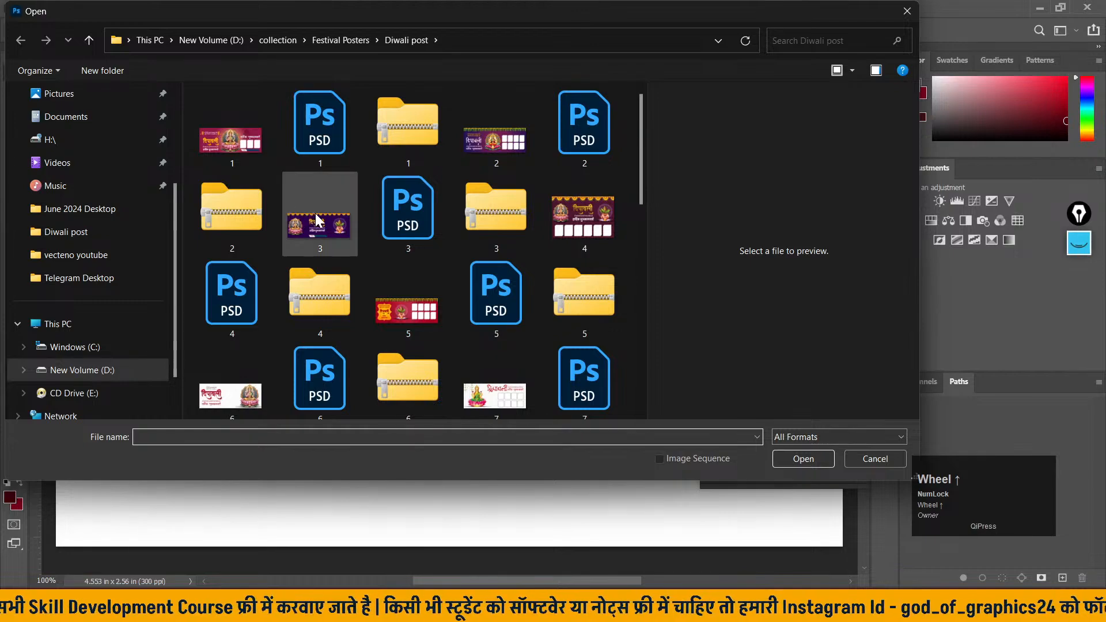
scroll(111, 216, up, 2)
click(103, 212)
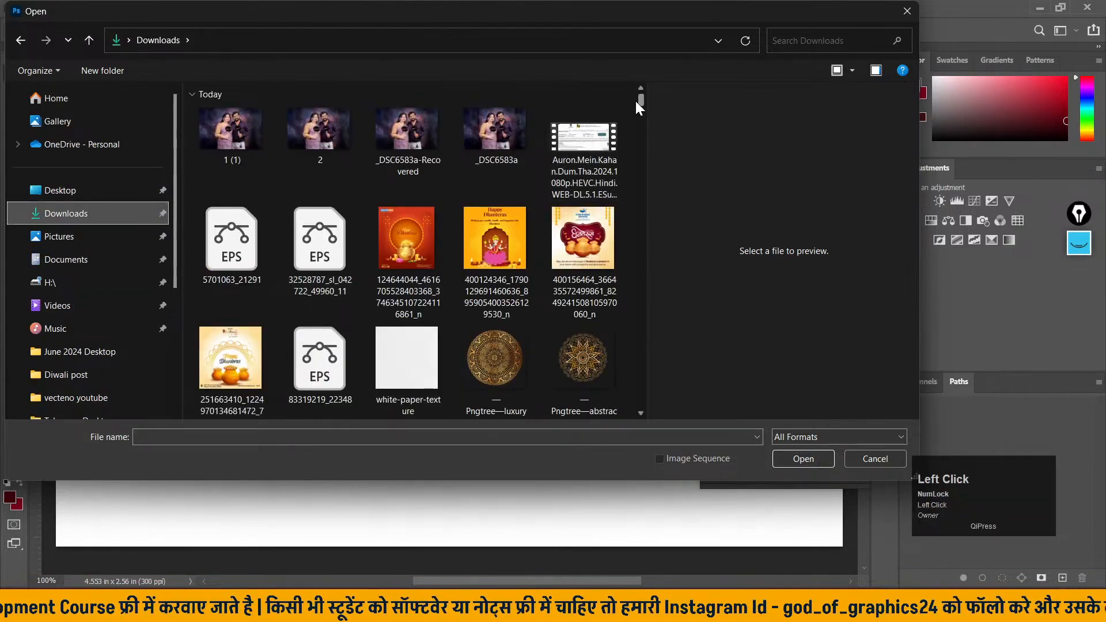
scroll(635, 107, down, 5)
scroll(596, 209, down, 3)
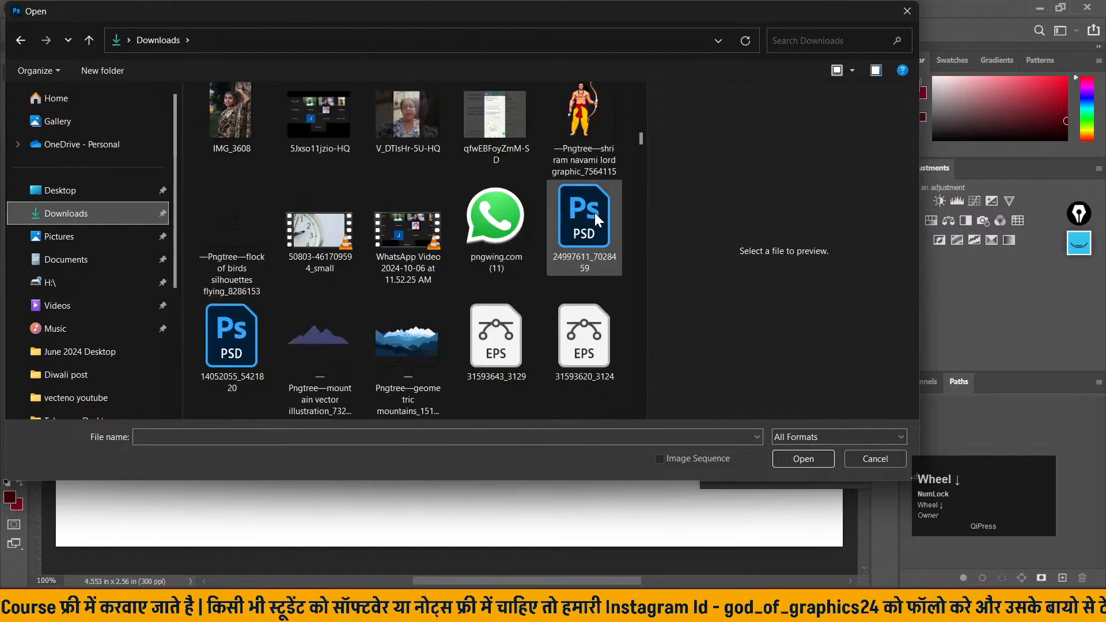
scroll(591, 211, down, 5)
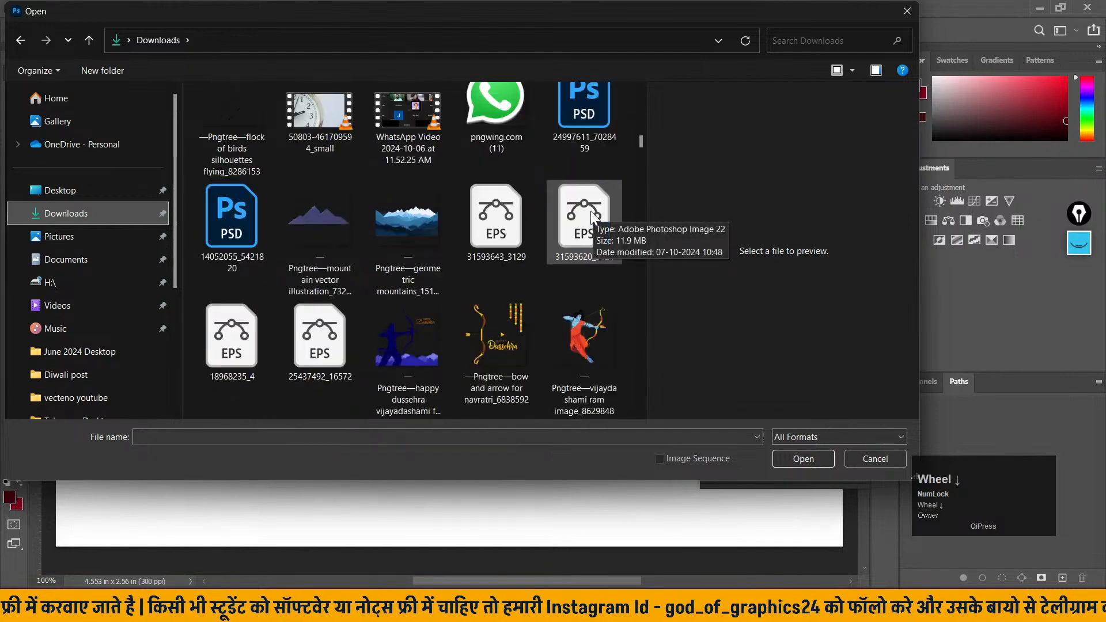
scroll(540, 288, down, 8)
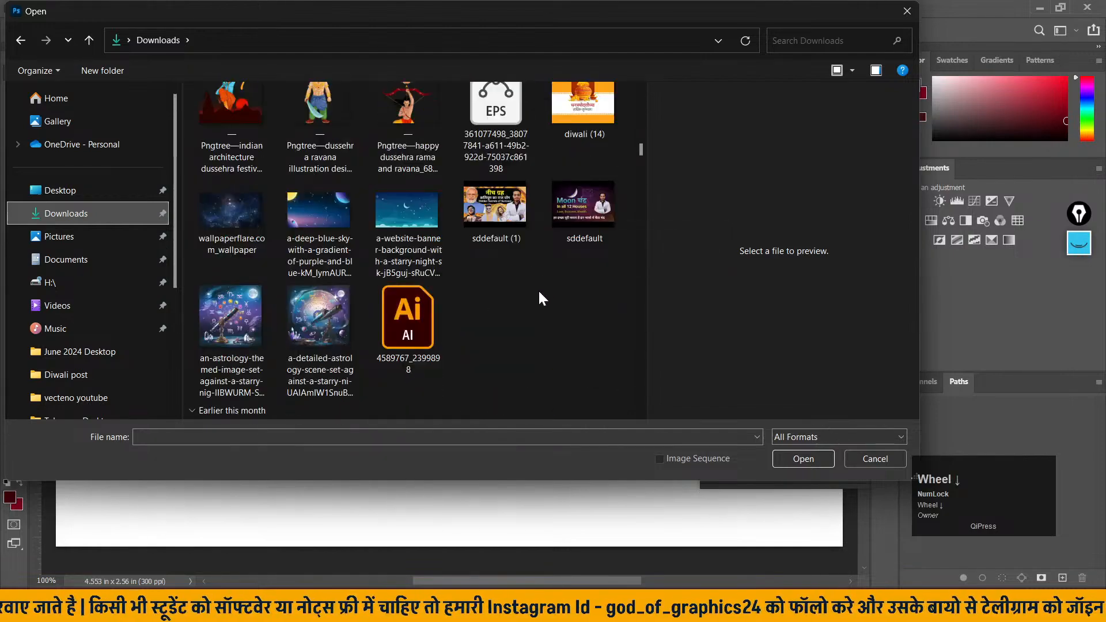
scroll(536, 288, up, 5)
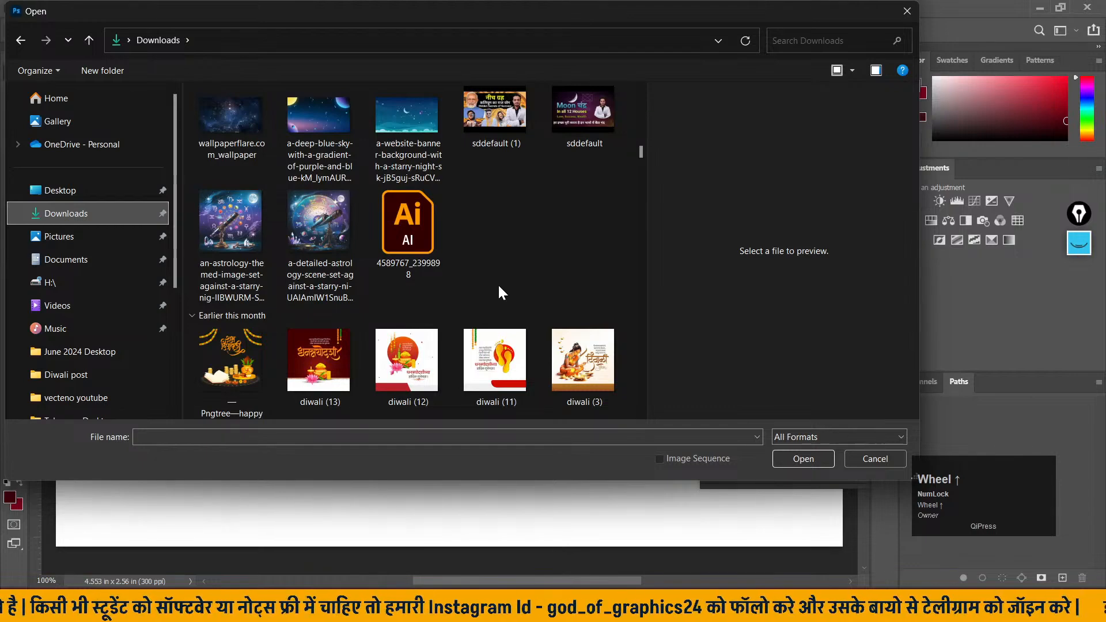
scroll(547, 271, down, 2)
scroll(550, 266, up, 3)
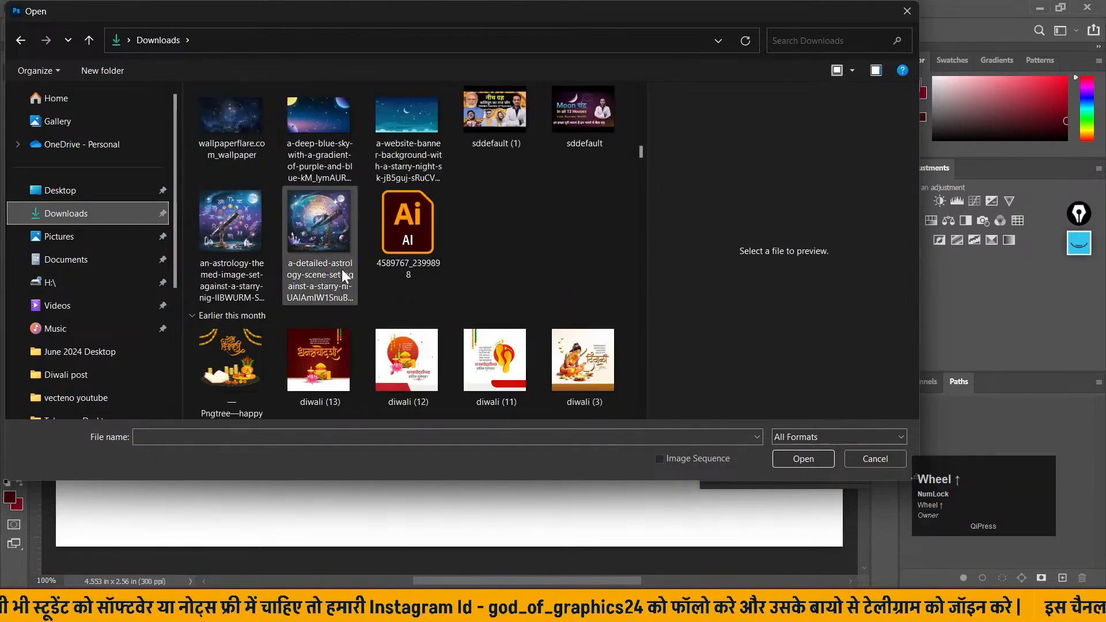
click(250, 238)
scroll(478, 258, down, 5)
scroll(478, 258, down, 5)
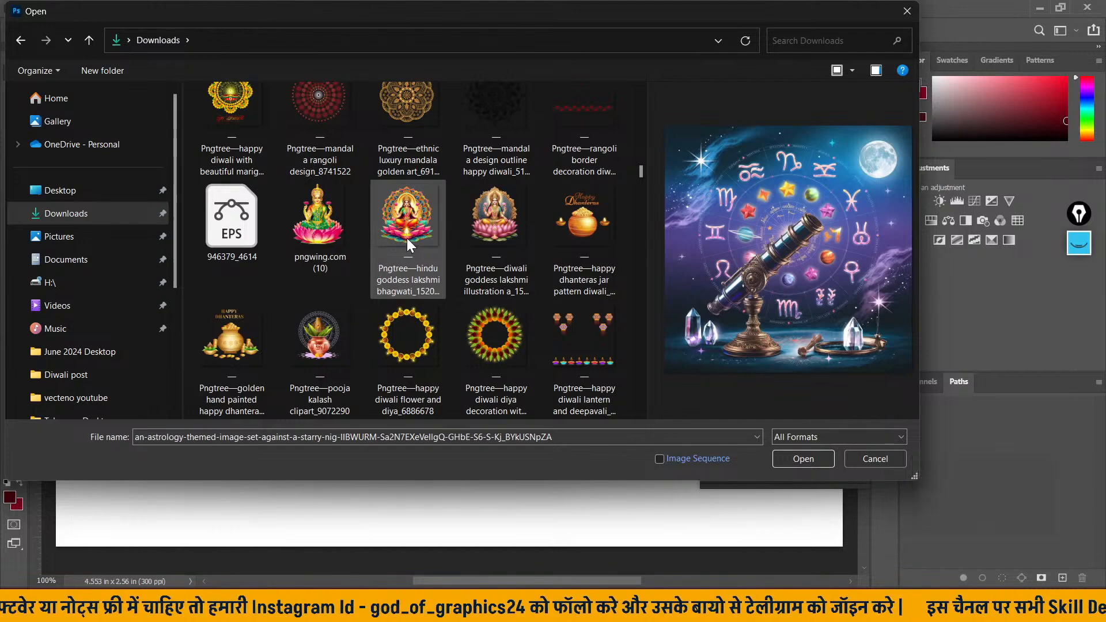
scroll(407, 236, down, 3)
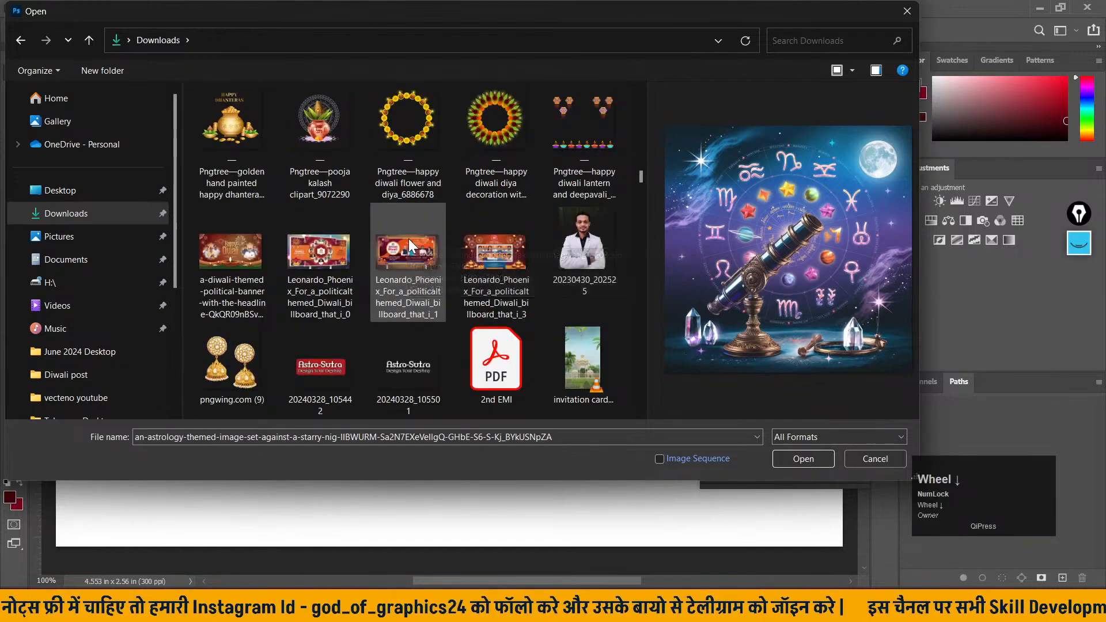
scroll(389, 254, down, 3)
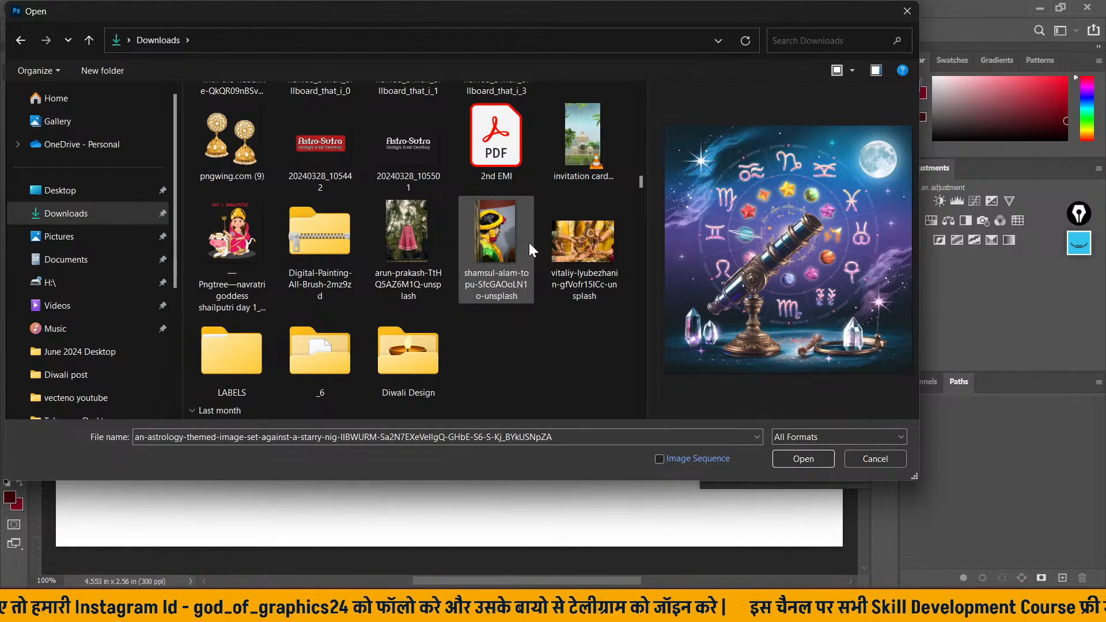
ctrl+click(571, 248)
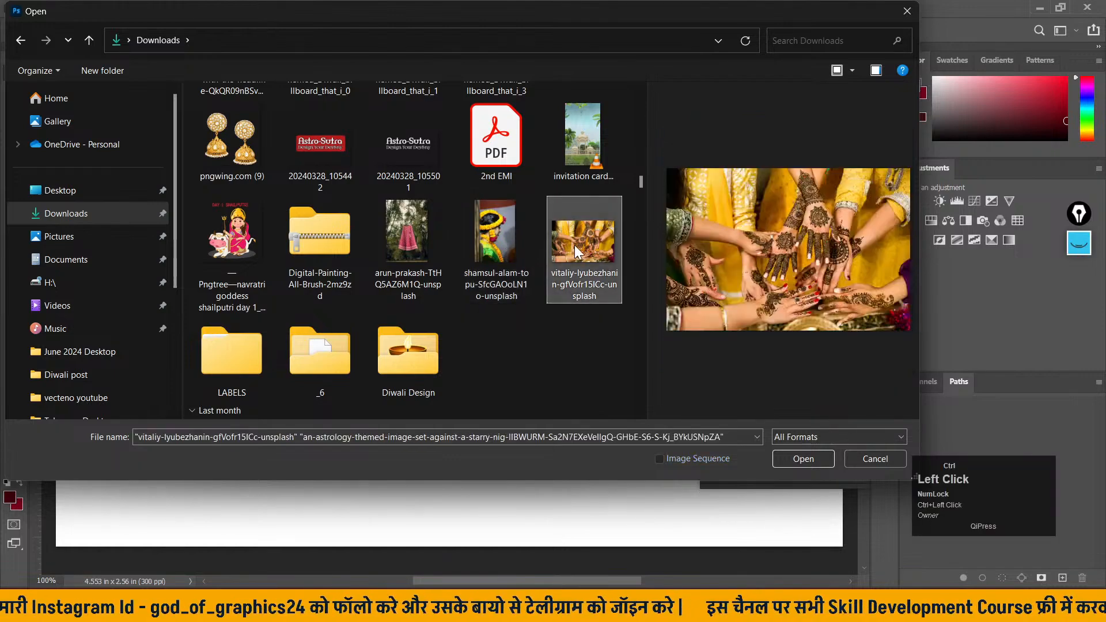
click(900, 461)
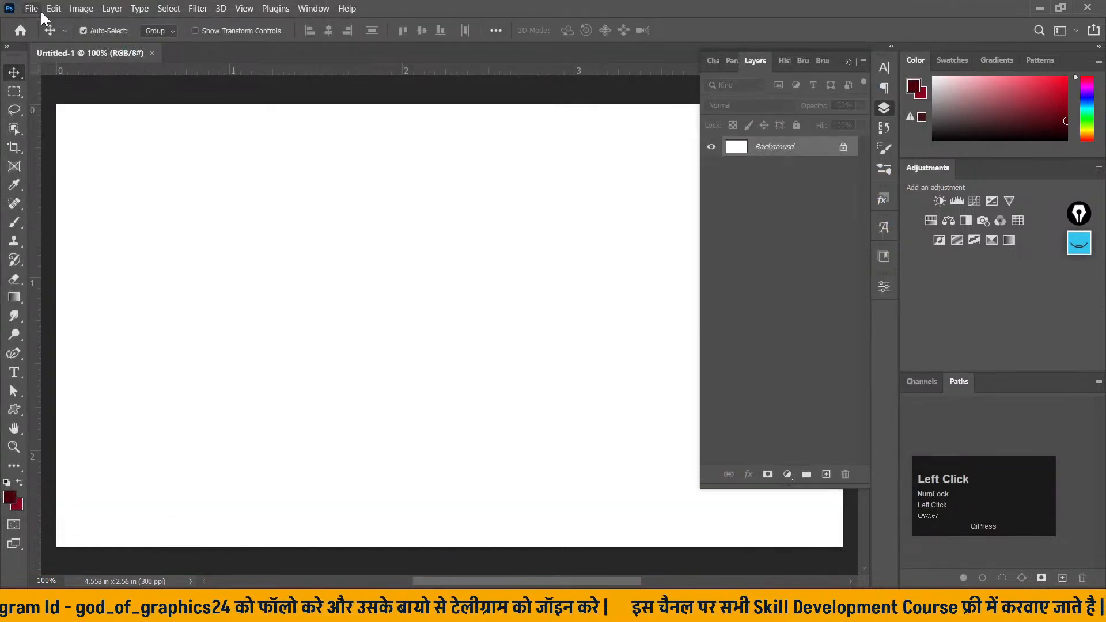
- Open the image "WhatsApp Image 2024-10-11 at 9.51.45 PM" from the Downloads folder
click(29, 8)
click(67, 36)
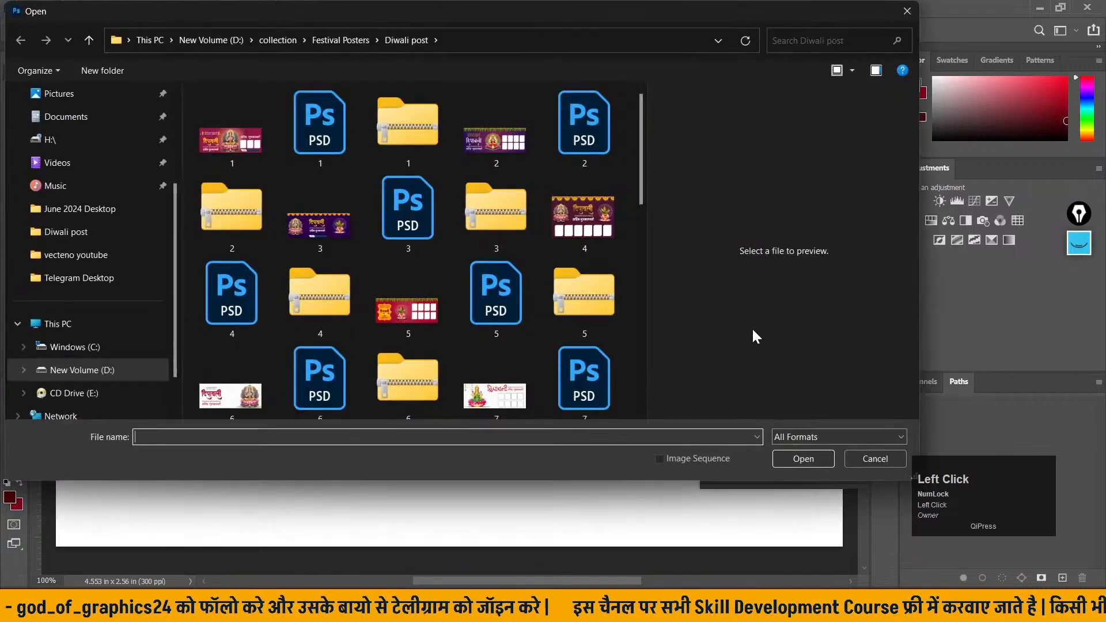
scroll(586, 267, down, 5)
scroll(87, 129, up, 3)
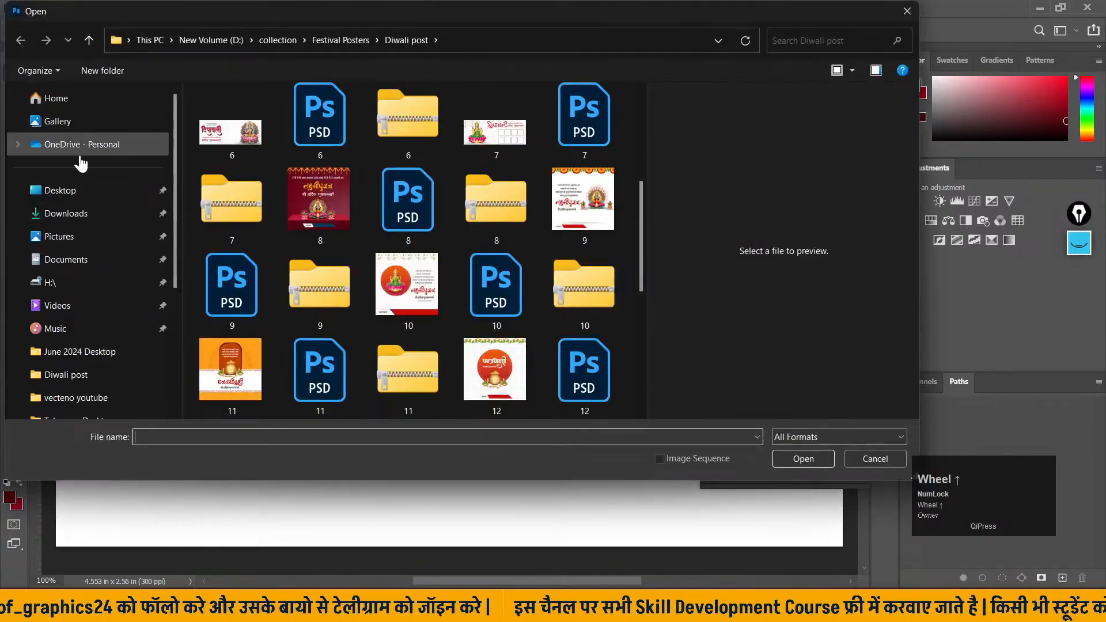
click(66, 213)
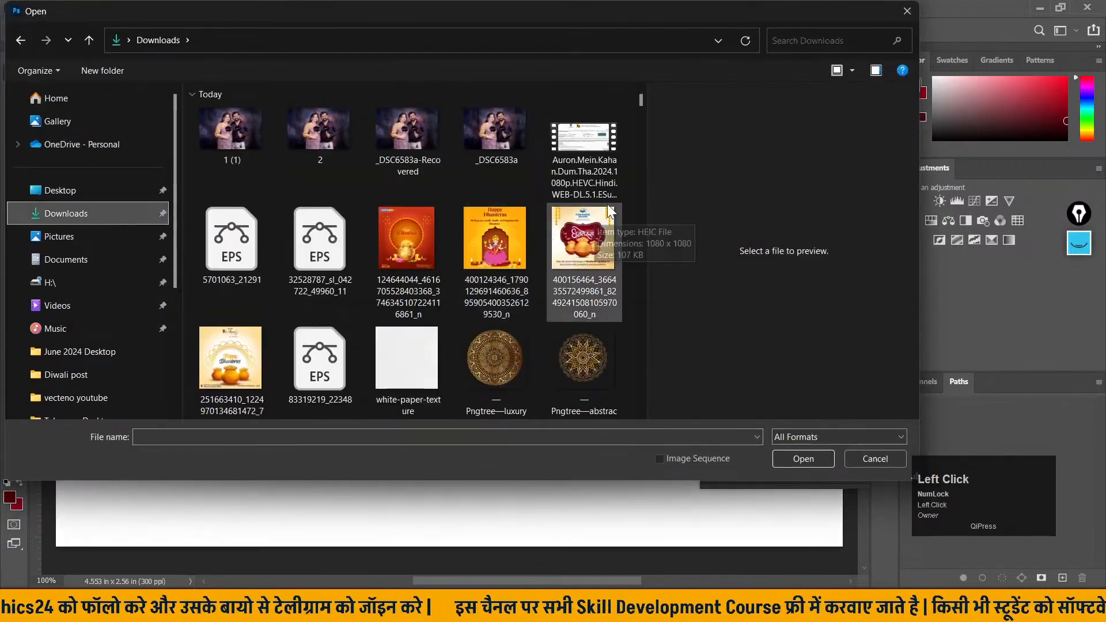
click(499, 228)
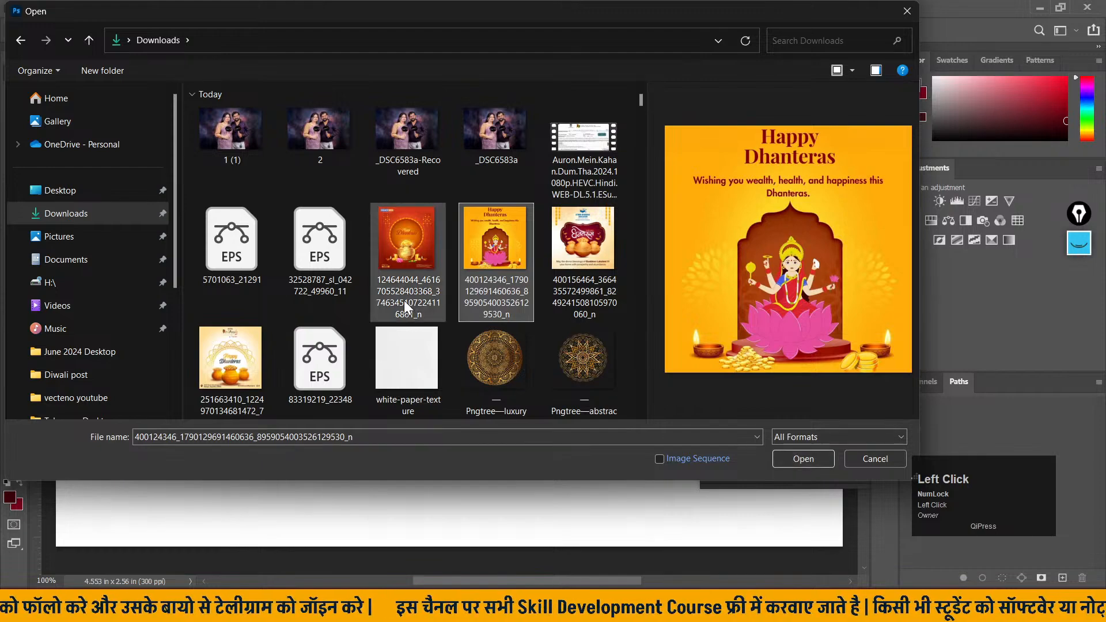
scroll(507, 304, down, 6)
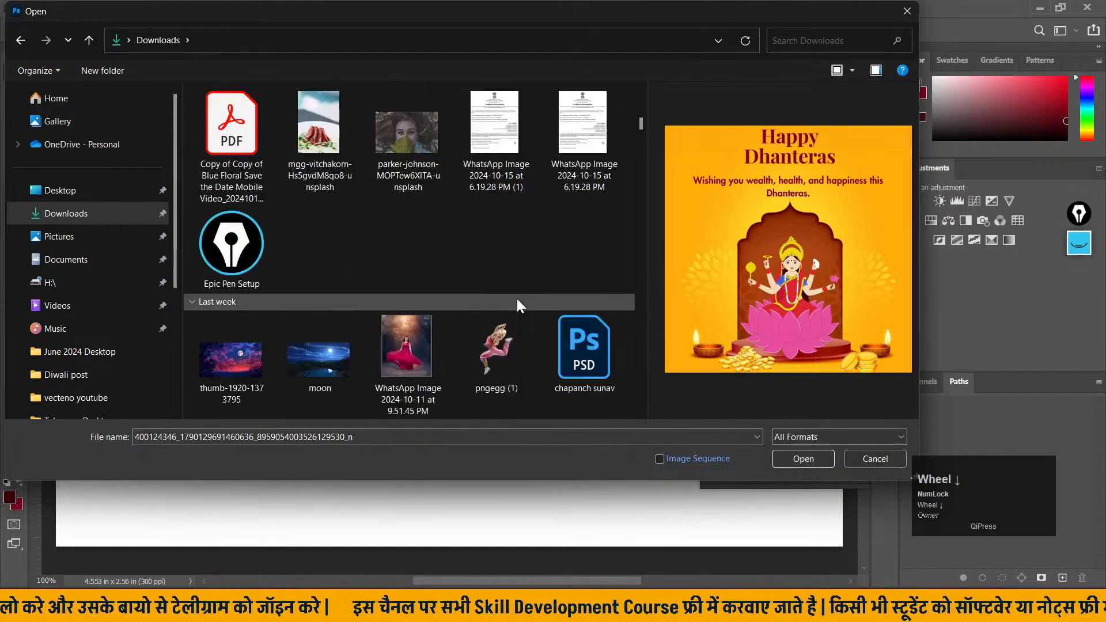
click(411, 157)
click(430, 357)
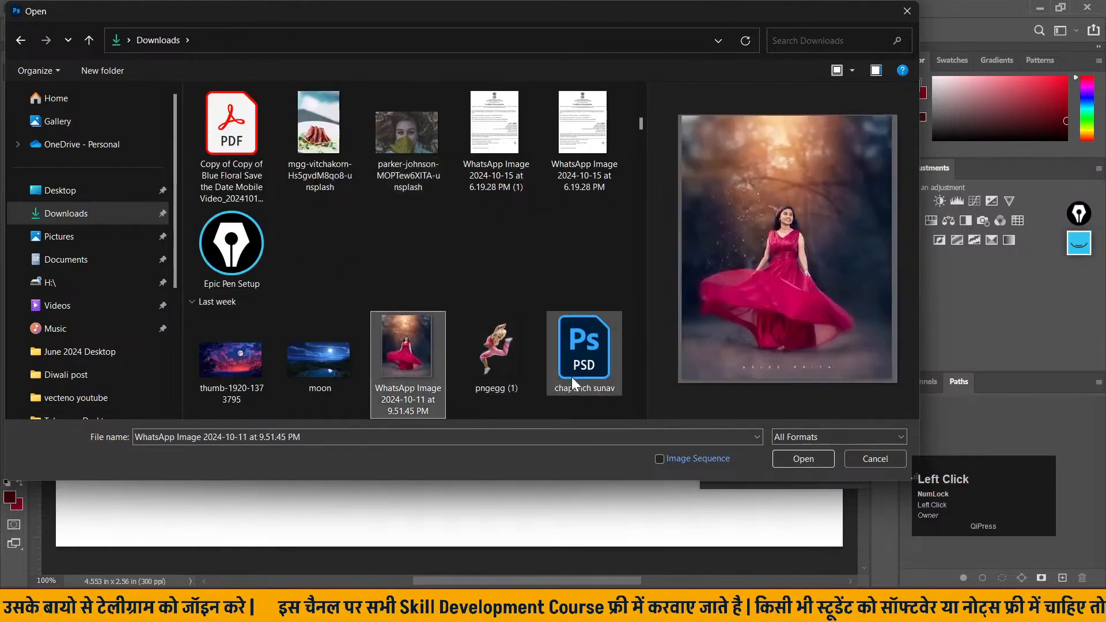
click(802, 459)
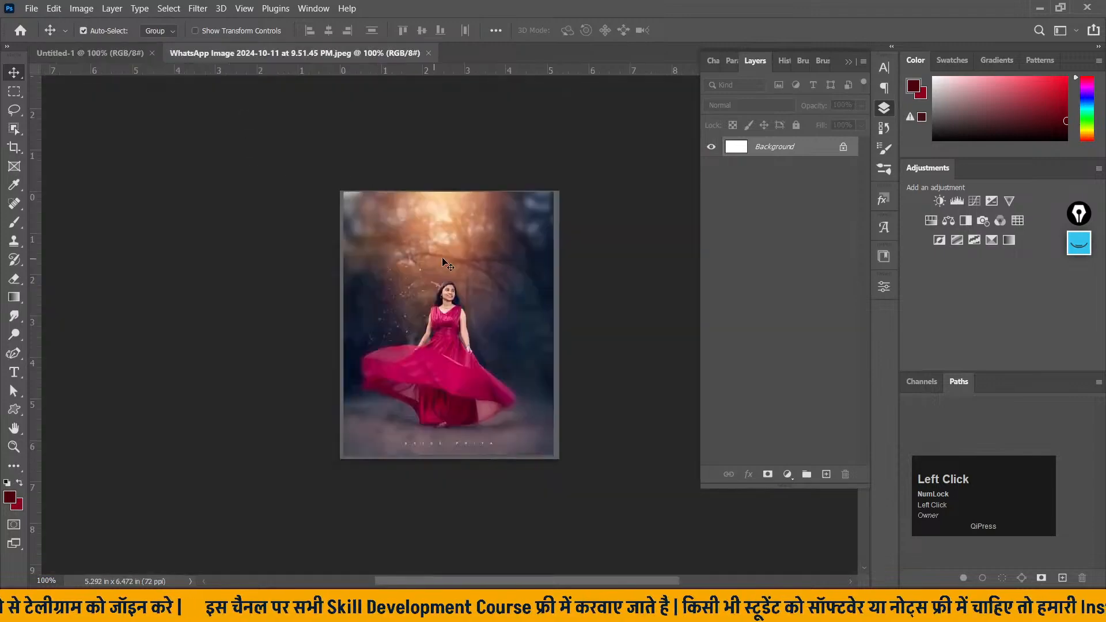
- Copy the red-dress photo into Untitled-1 and scale it to about 55% near the canvas's upper-left corner
drag(440, 259, 238, 267)
click(557, 272)
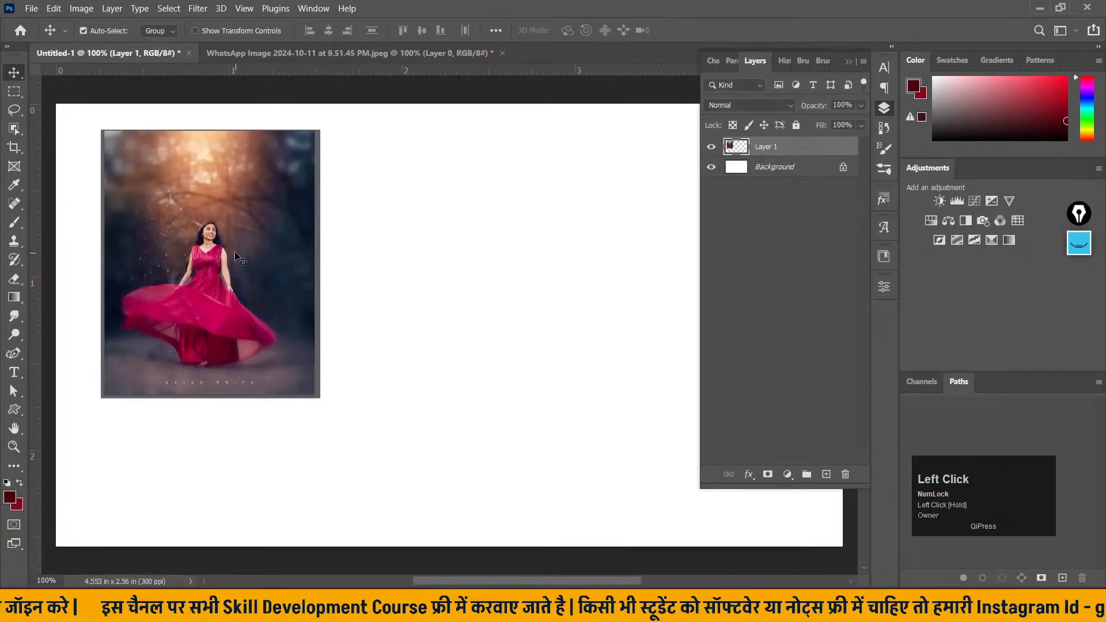
key(ctrl+t)
drag(318, 131, 203, 247)
drag(172, 324, 158, 205)
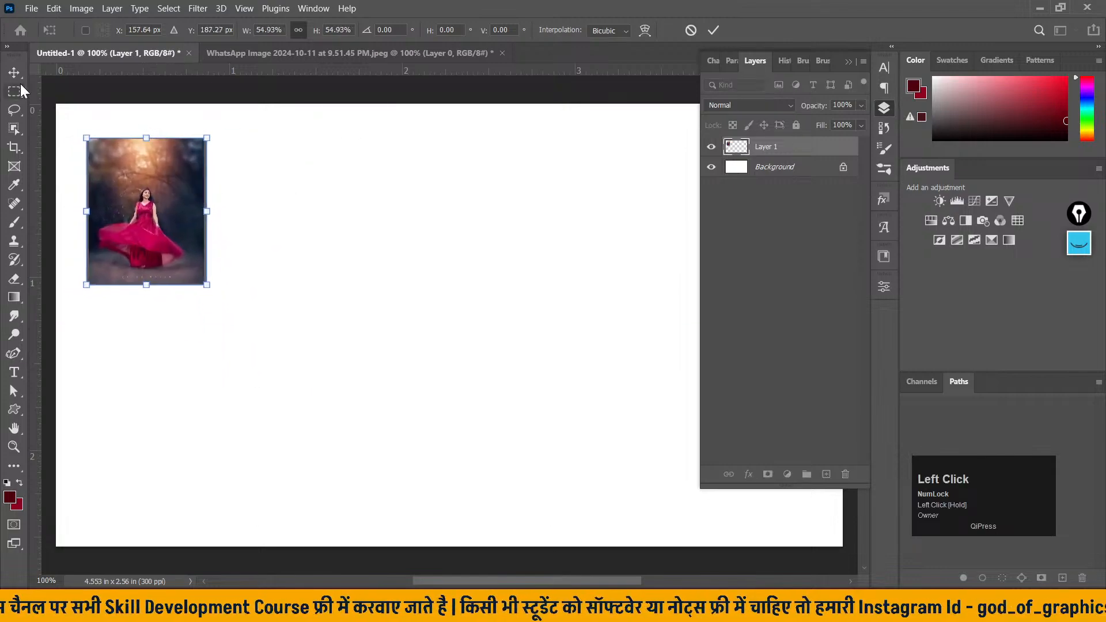
click(14, 72)
- Open the image IMG_3608a from the Downloads folder
click(32, 8)
click(86, 36)
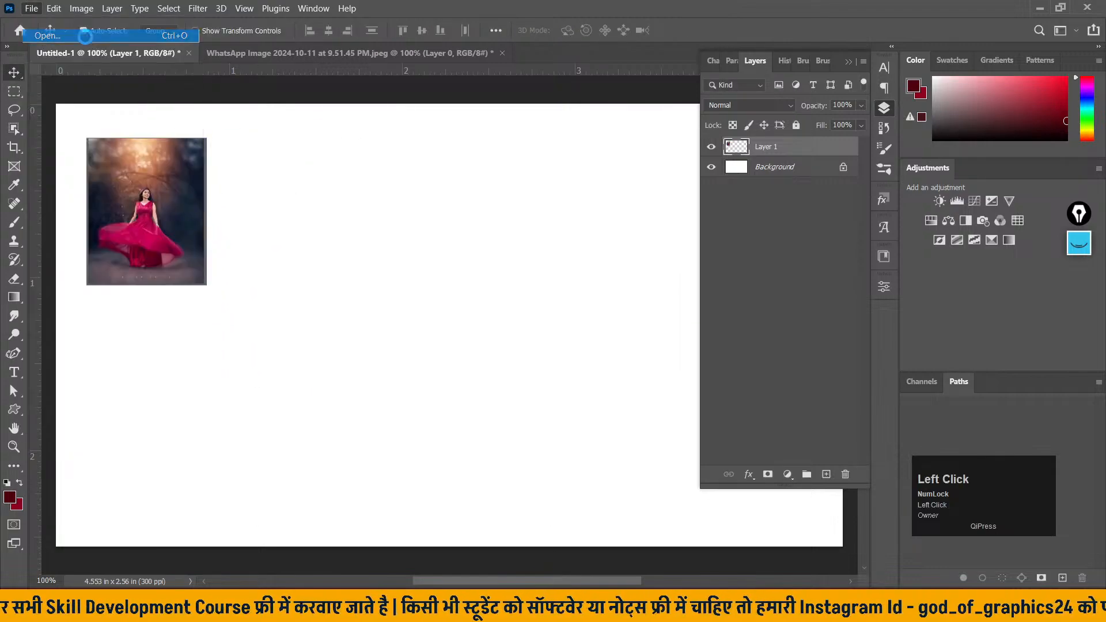
scroll(579, 300, down, 2)
scroll(580, 300, down, 3)
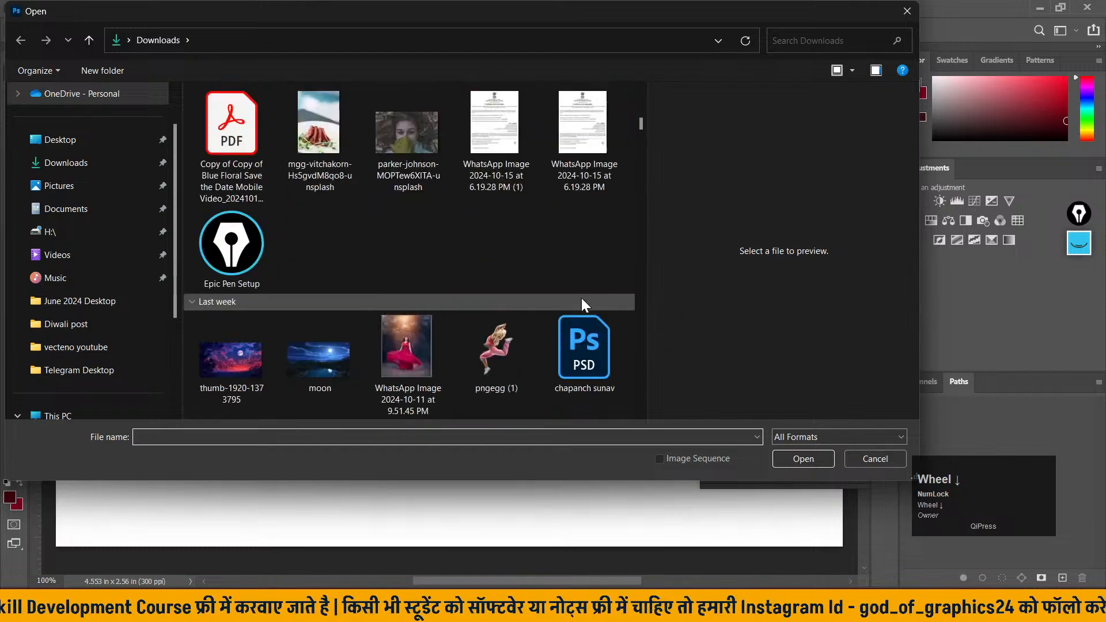
scroll(579, 297, down, 2)
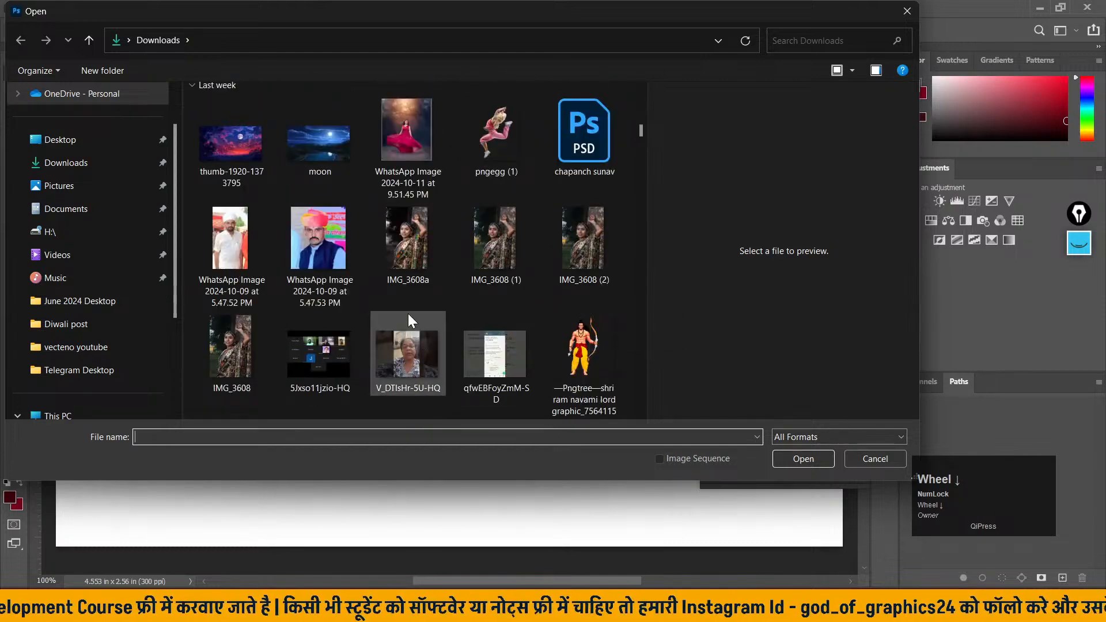
click(397, 254)
click(804, 458)
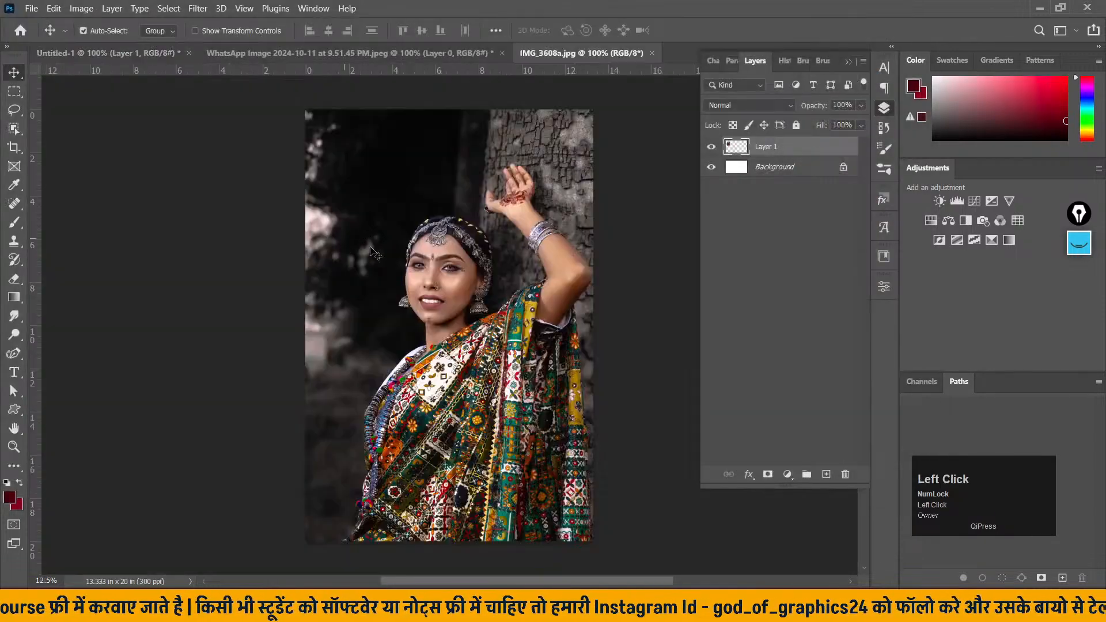
- Copy the saree photo from IMG_3608a into Untitled-1 and scale it to about 5.5%
drag(436, 260, 216, 386)
click(611, 267)
key(ctrl+t)
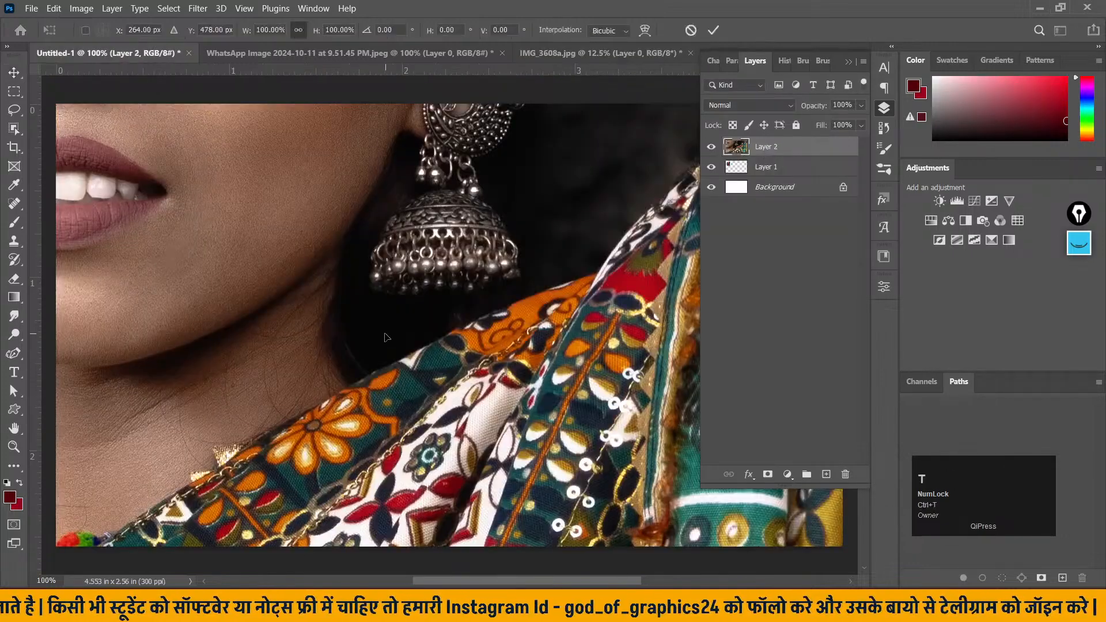
scroll(370, 329, down, 6)
click(507, 259)
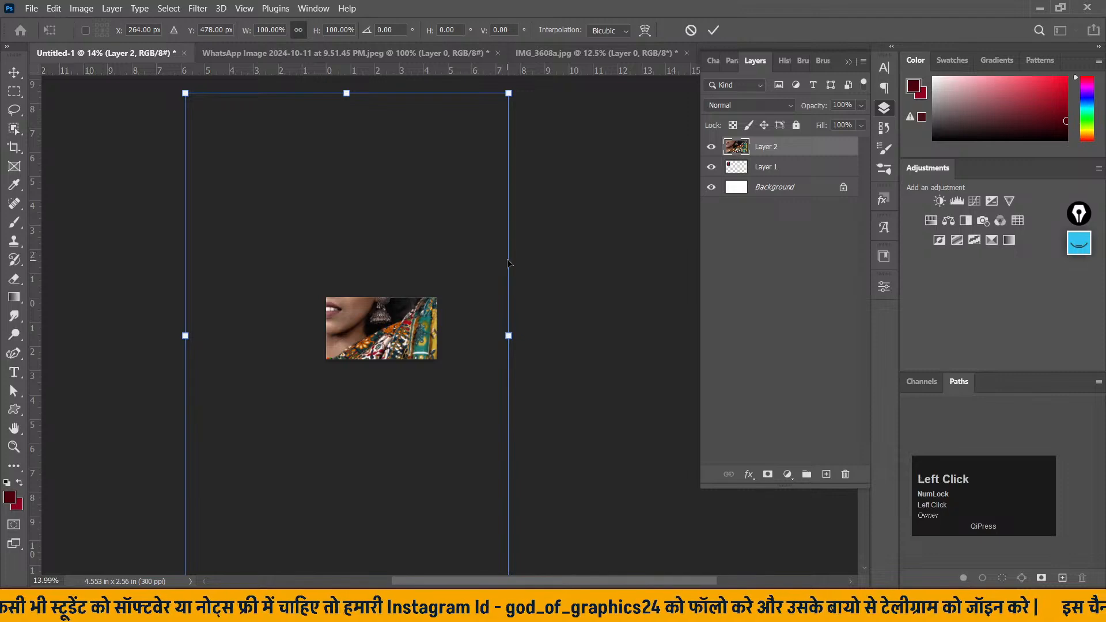
drag(510, 279, 366, 333)
click(9, 75)
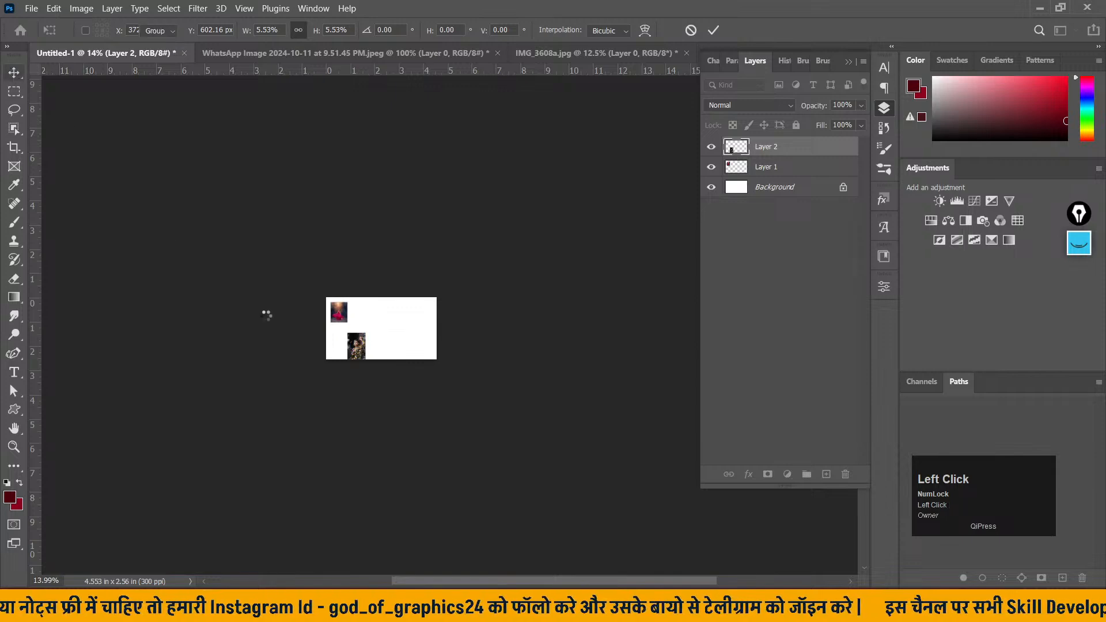
- Move the saree photo toward the canvas's lower-left area, just beneath the red-dress photo
scroll(395, 369, up, 5)
scroll(358, 358, up, 12)
drag(349, 366, 265, 321)
drag(379, 300, 363, 303)
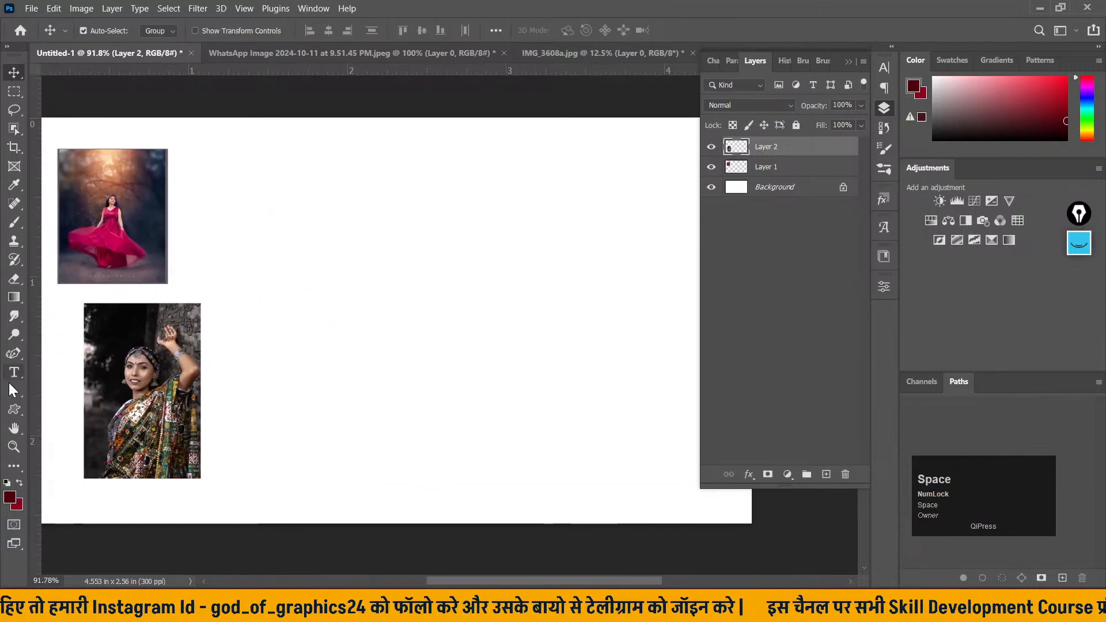
- Draw a rectangle about 351 × 186 px in the canvas's upper-right area and fill it with dark maroon
right_click(14, 409)
key(shift+u)
drag(442, 152, 628, 250)
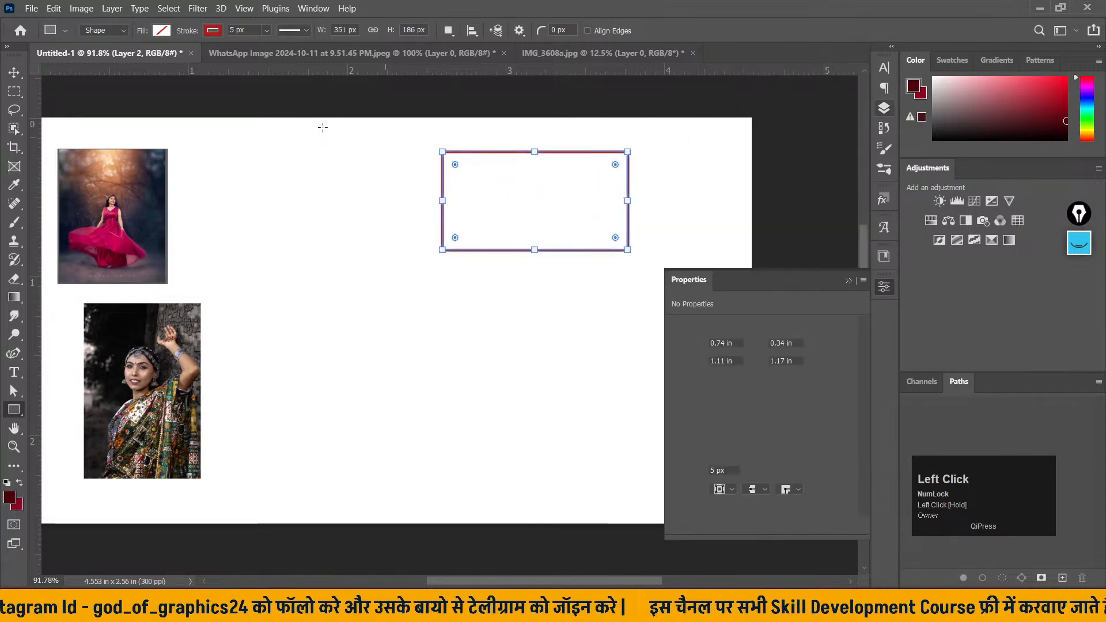
click(162, 30)
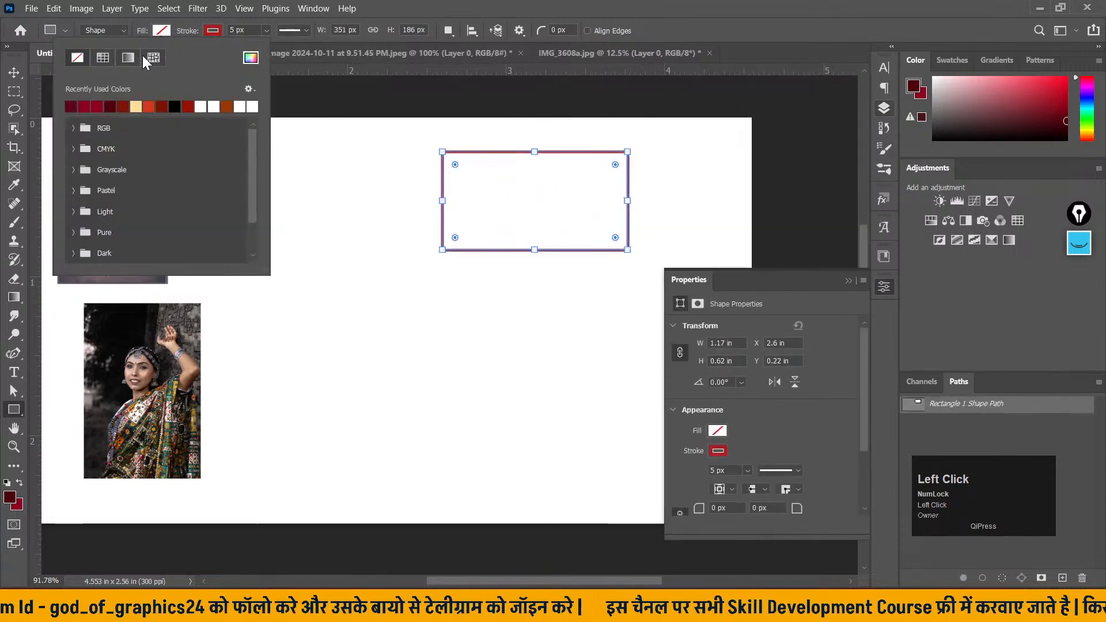
click(72, 105)
click(16, 71)
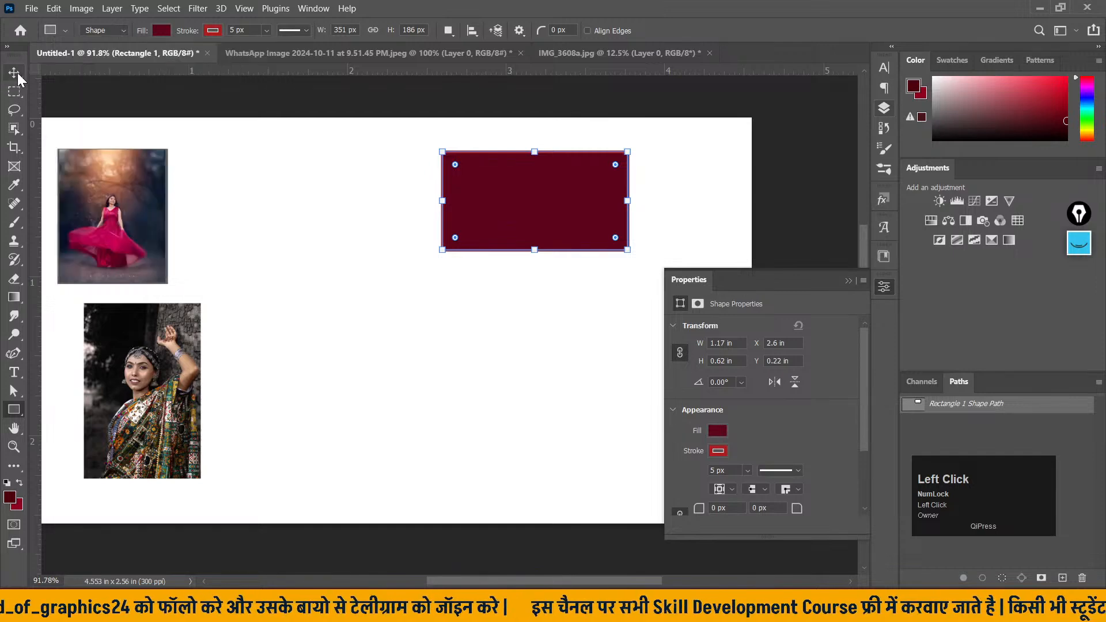
- Draw an ellipse about 282 × 262 px below the rectangle, fill it with light cream, deselect it and collapse its properties
right_click(14, 410)
click(57, 427)
drag(474, 288, 621, 421)
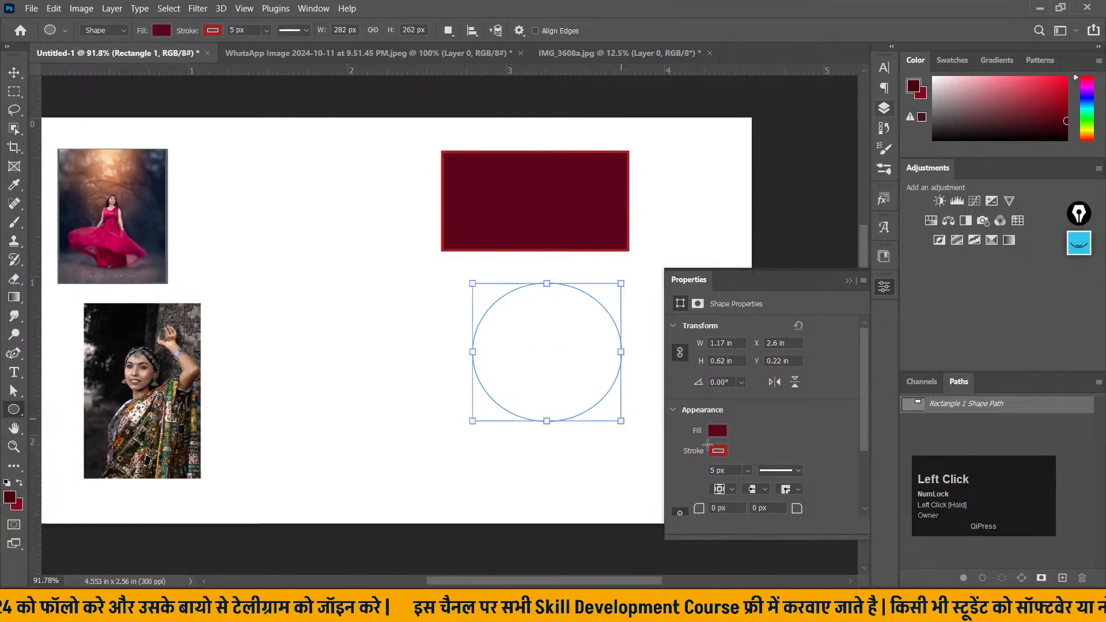
click(720, 447)
click(747, 419)
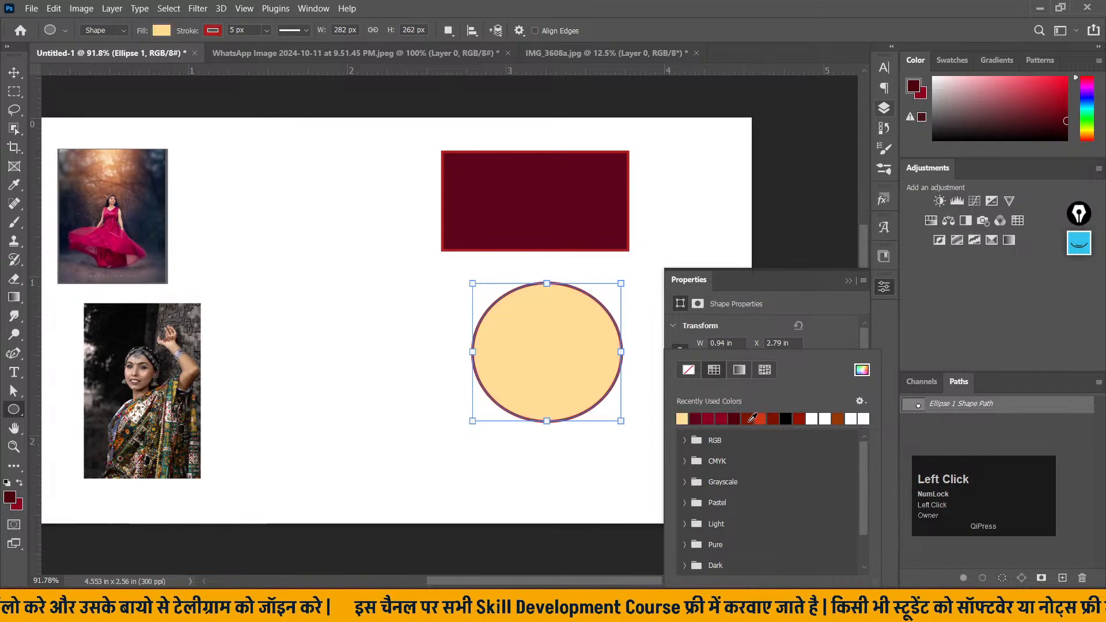
click(14, 72)
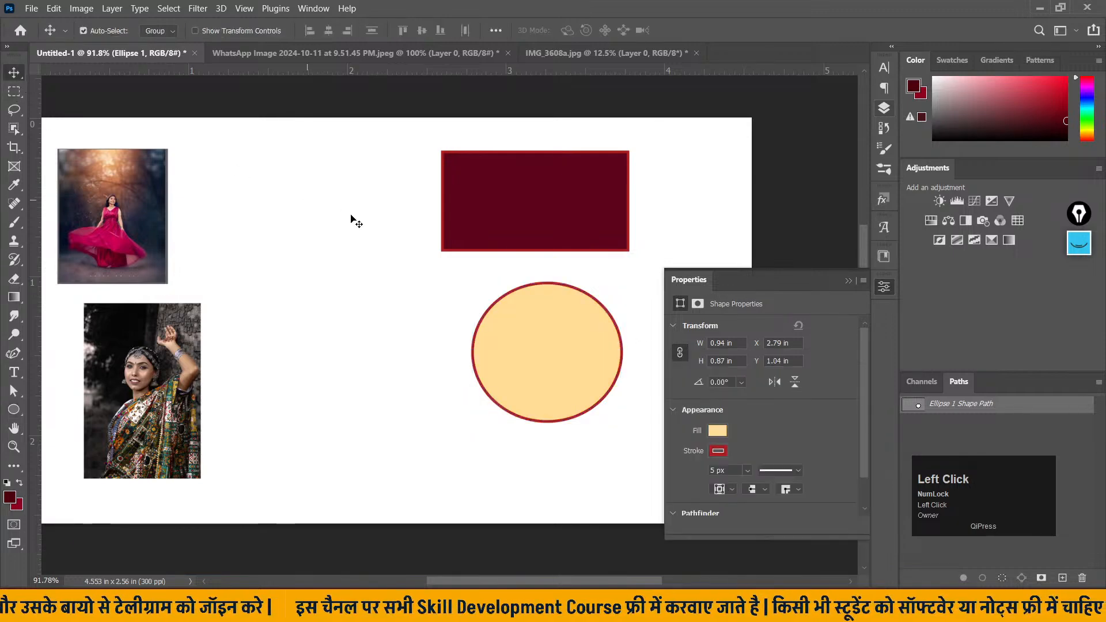
click(311, 213)
click(849, 282)
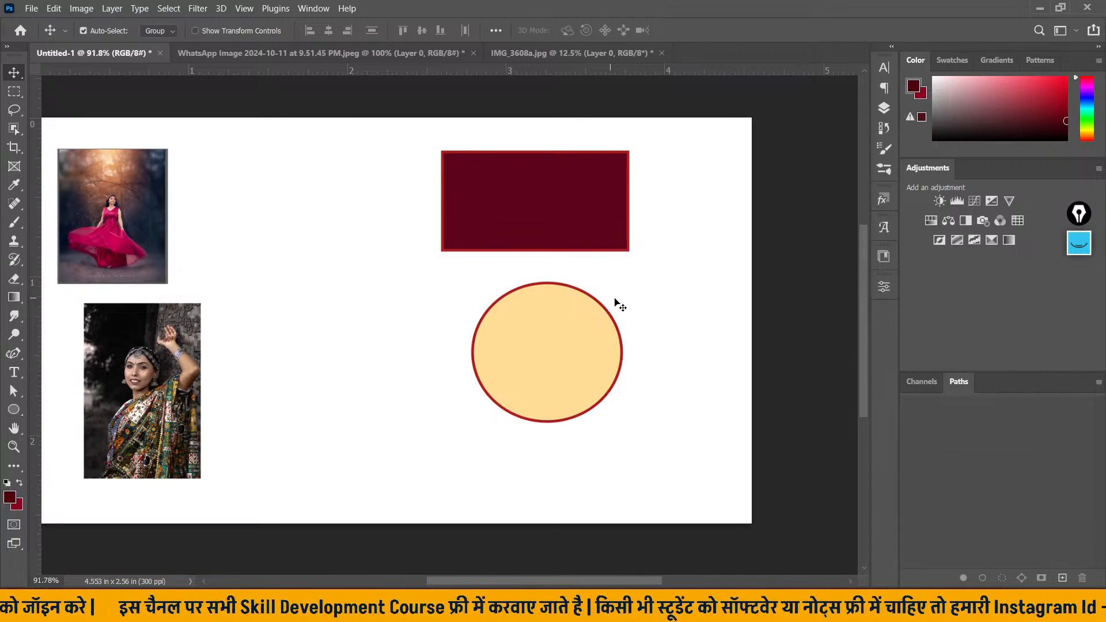
- Examine the document's layer list, select Layer 2 and review which layer commands are offered for it
click(118, 7)
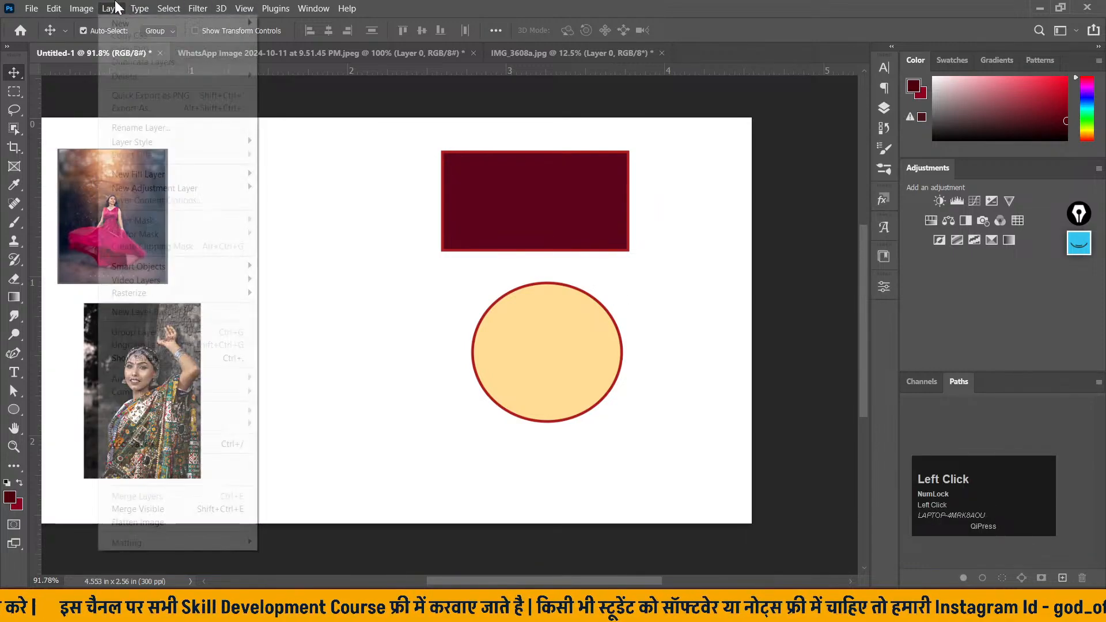
mouse_move(164, 23)
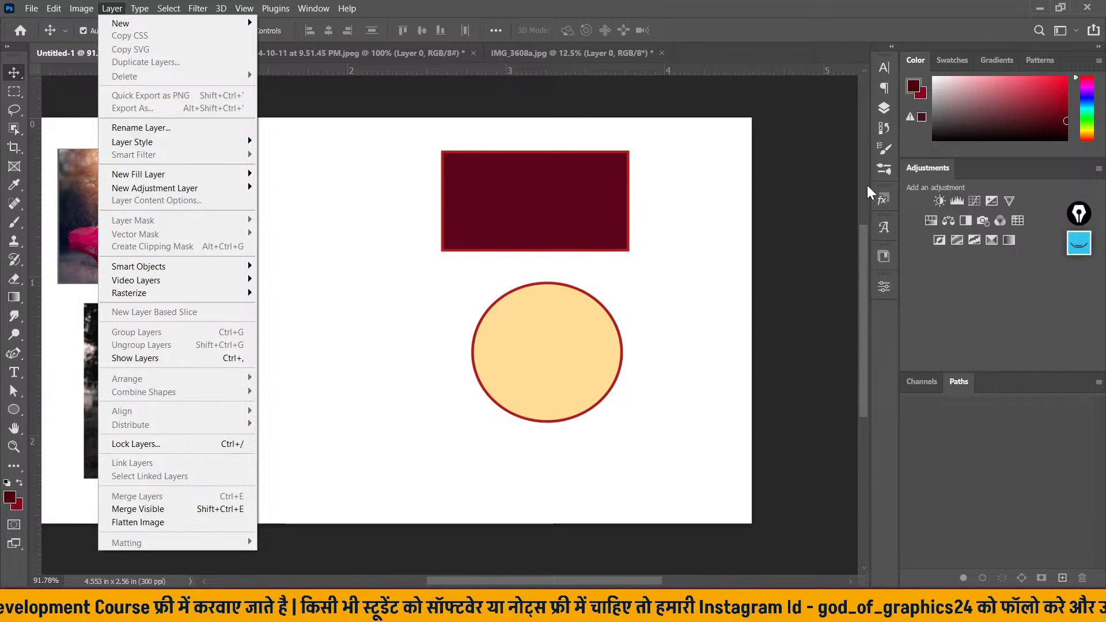
click(883, 110)
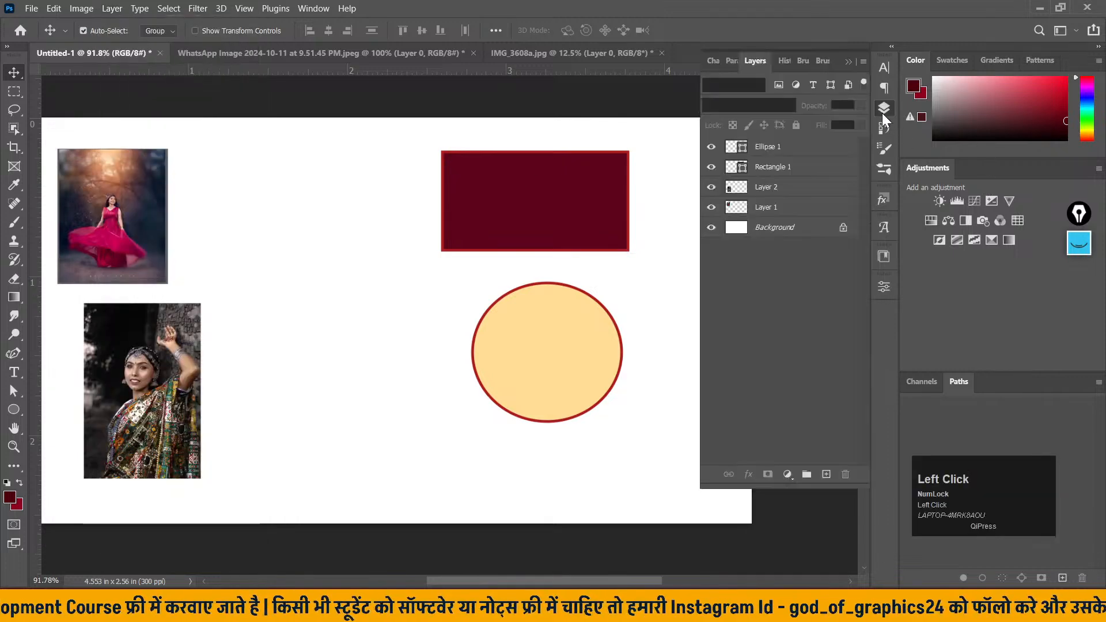
double_click(768, 146)
double_click(772, 167)
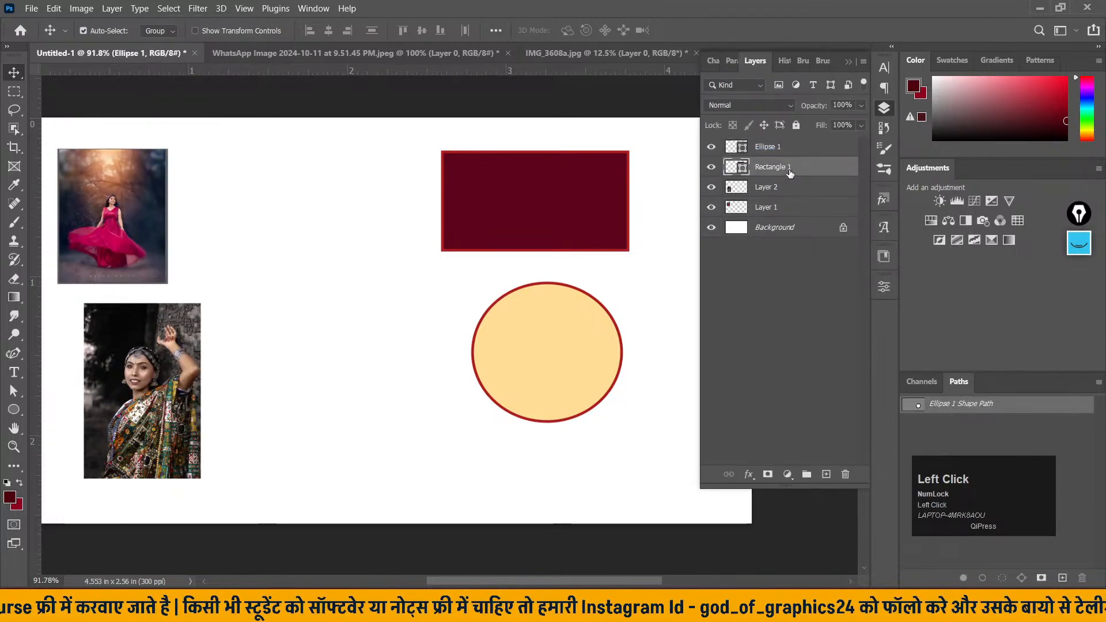
click(819, 192)
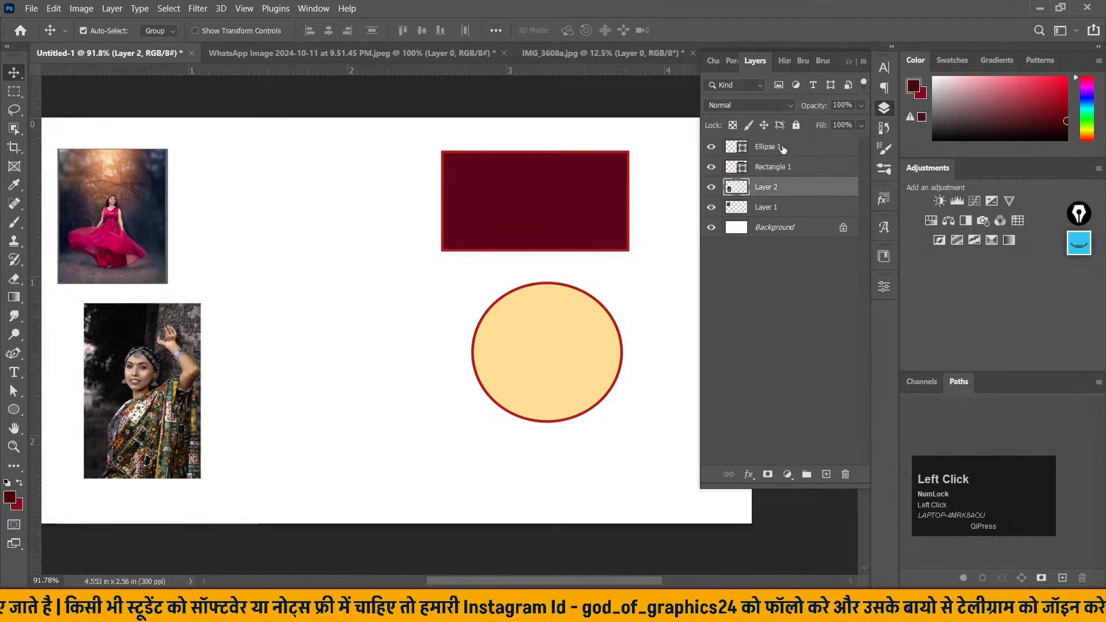
click(112, 8)
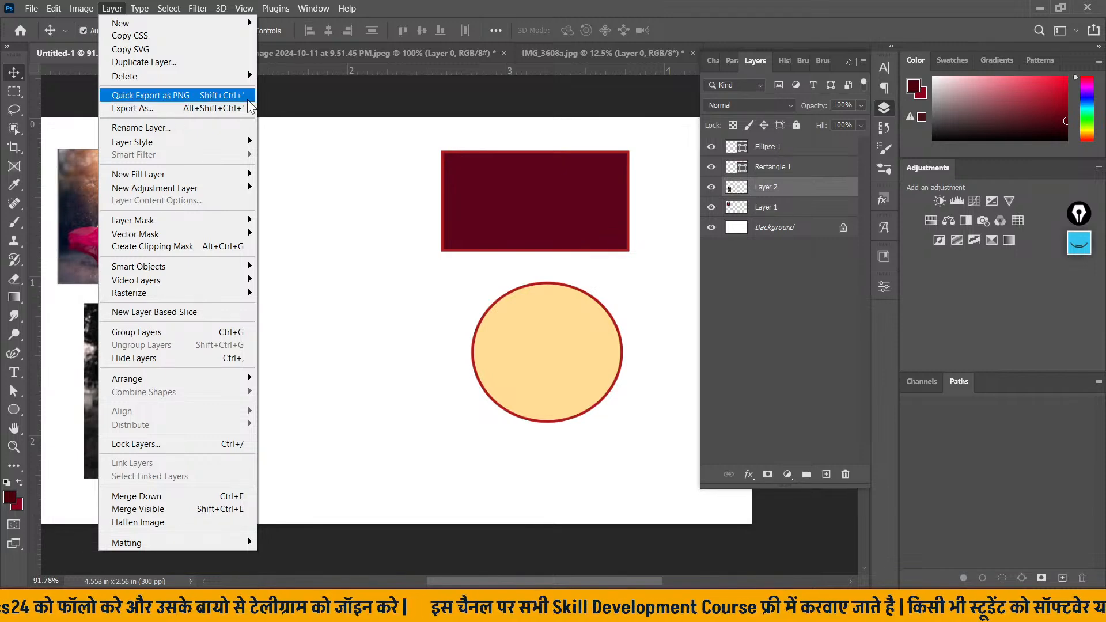
click(444, 341)
- Move the red-dress photo slightly right and up so its left edge lines up with the saree photo
click(105, 220)
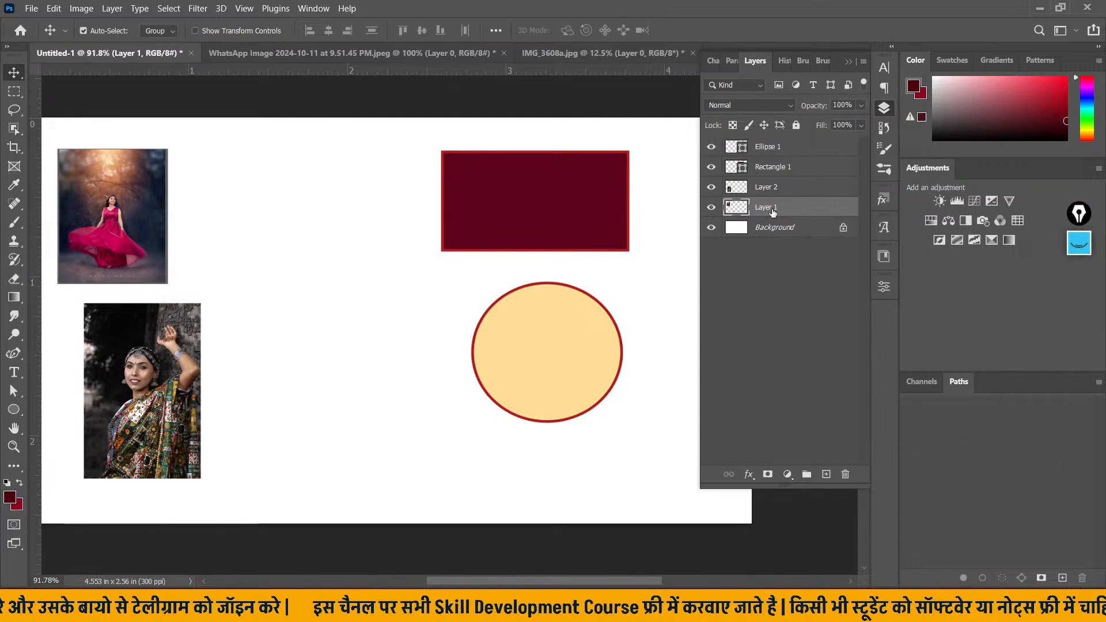
drag(136, 194, 164, 185)
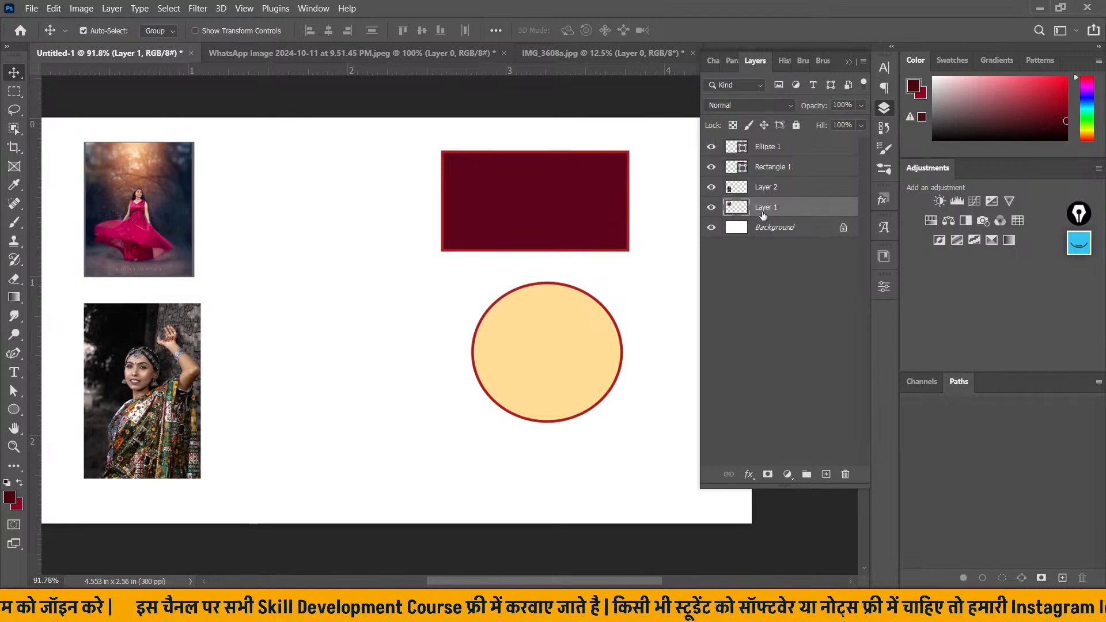
- Try a quick PNG export of Layer 1 with the Desktop folder as destination, and cancel it
click(110, 9)
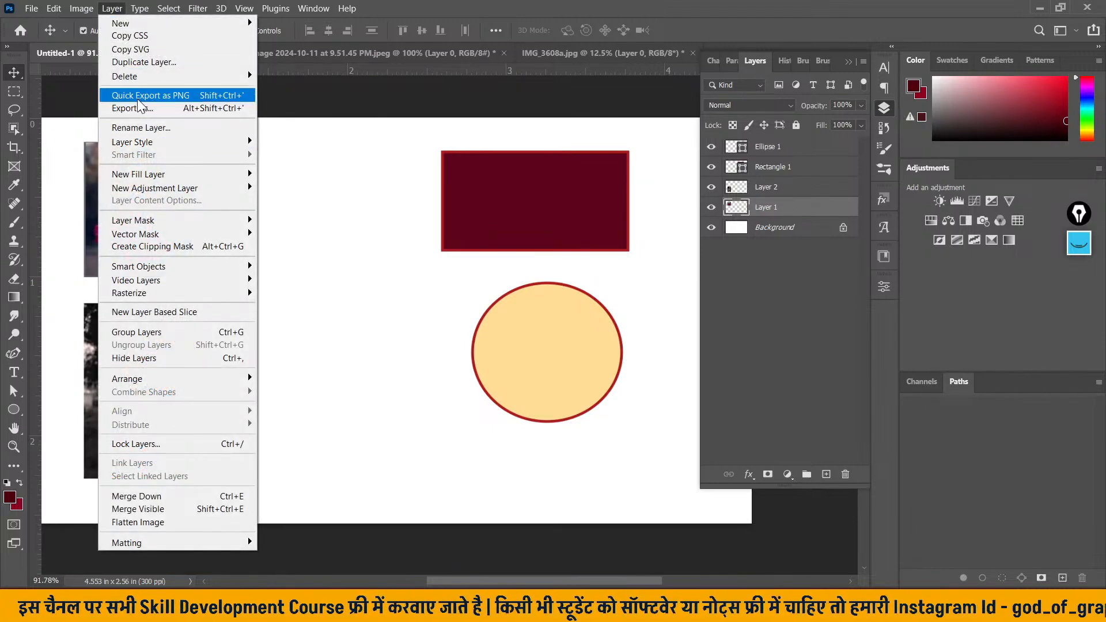
click(169, 97)
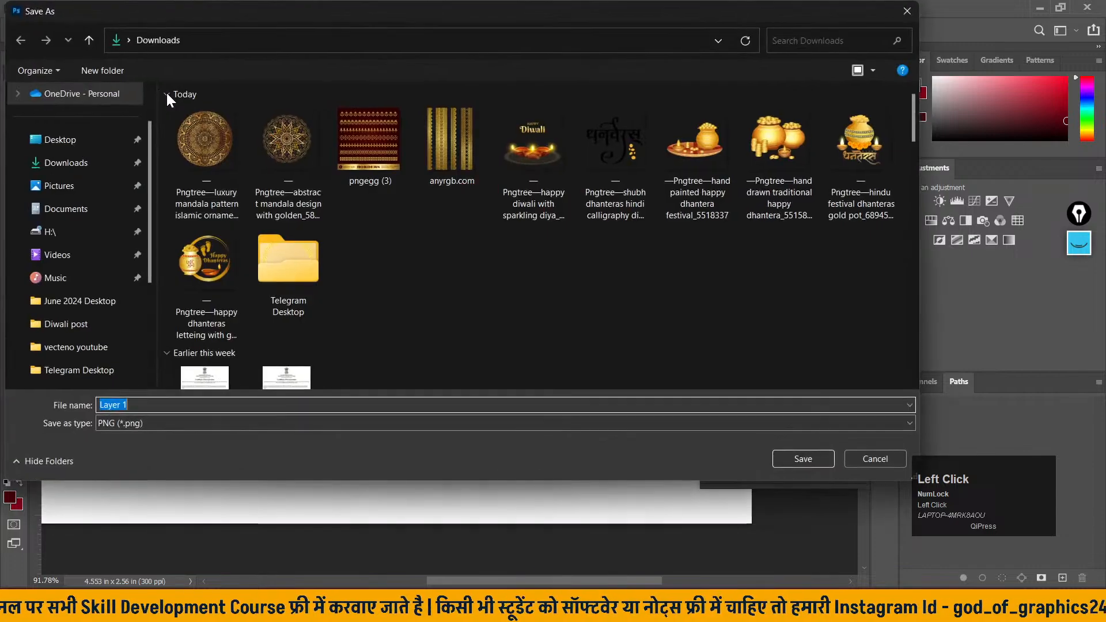
click(90, 145)
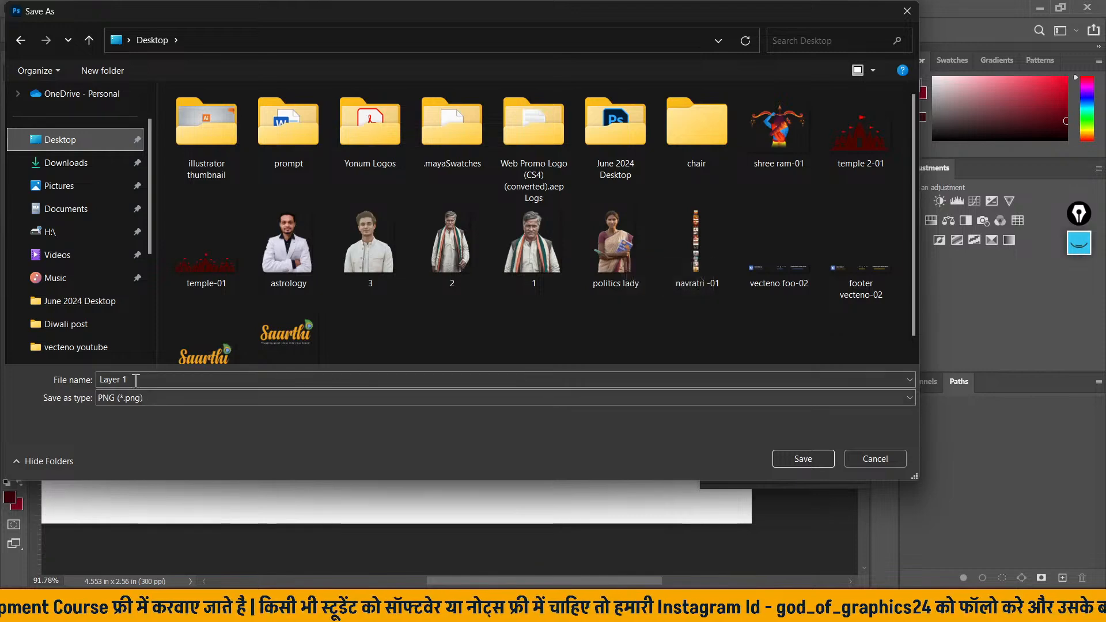
click(899, 458)
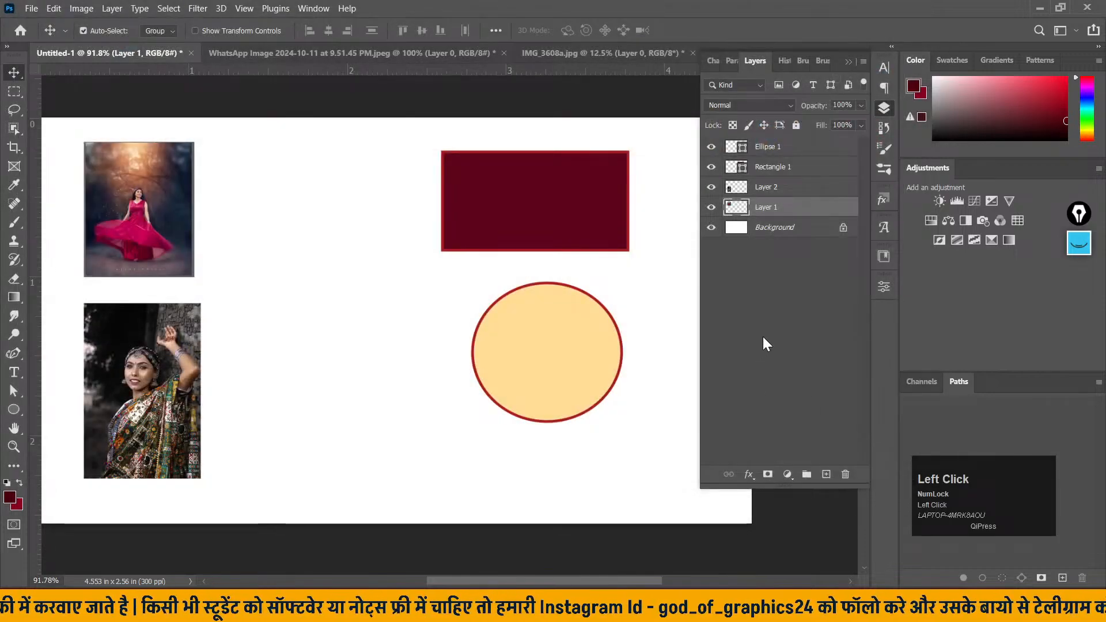
- Look through the export, layer style and new fill layer commands, including the list of available layer effects
click(112, 8)
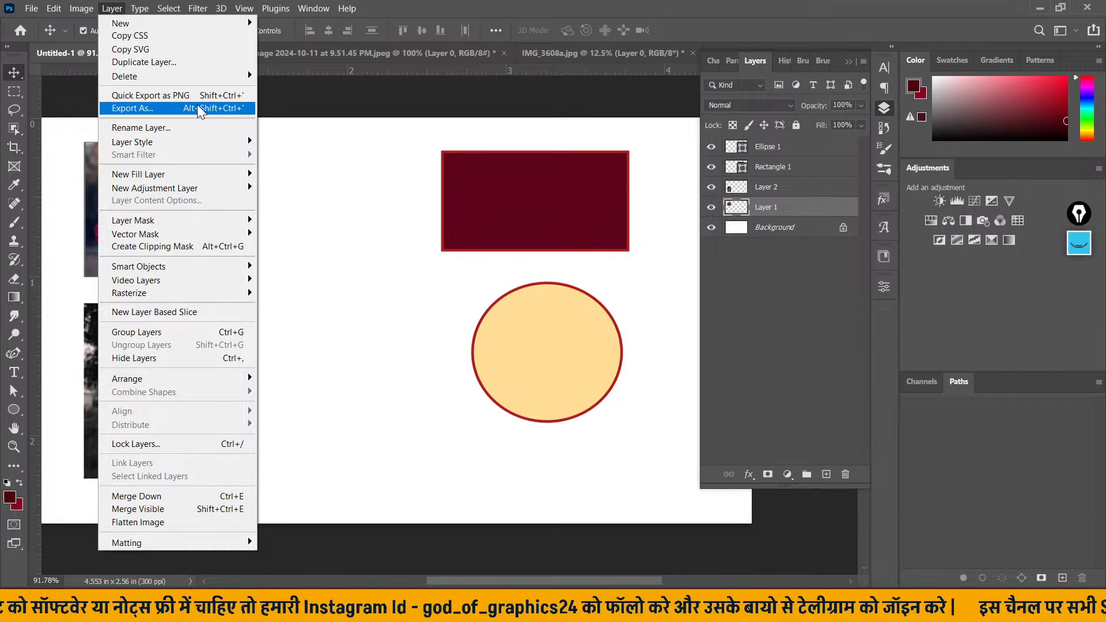
click(183, 141)
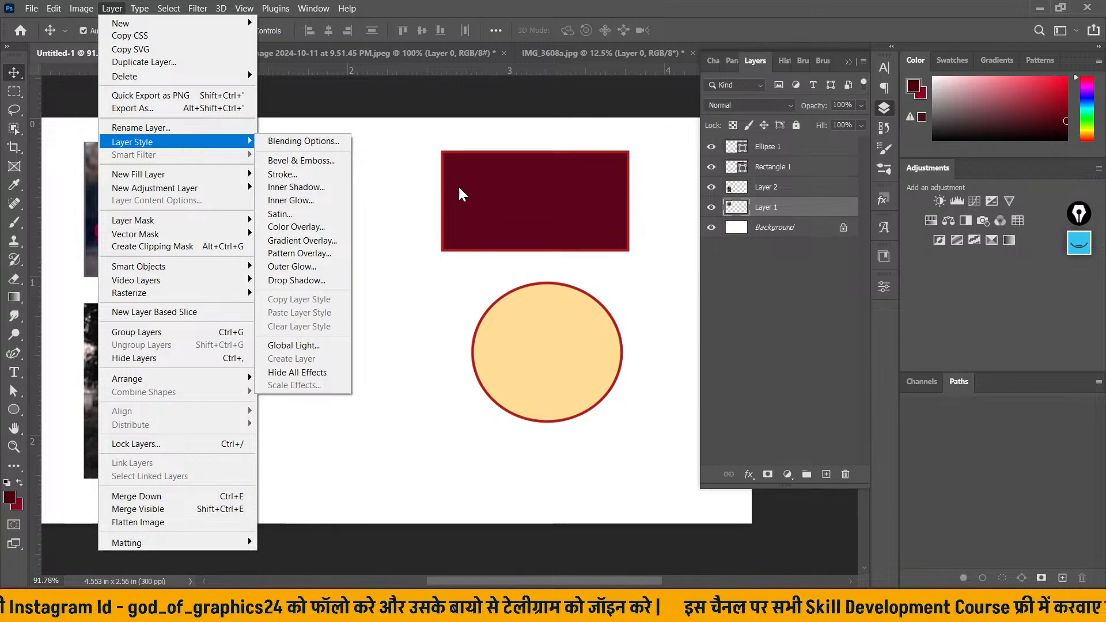
click(751, 476)
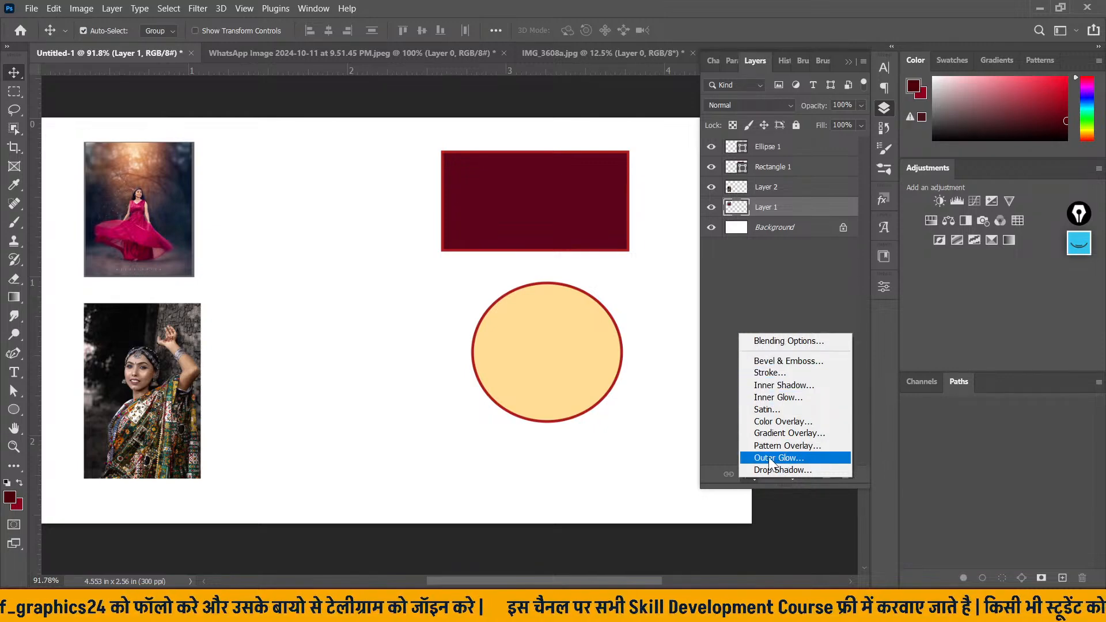
click(745, 482)
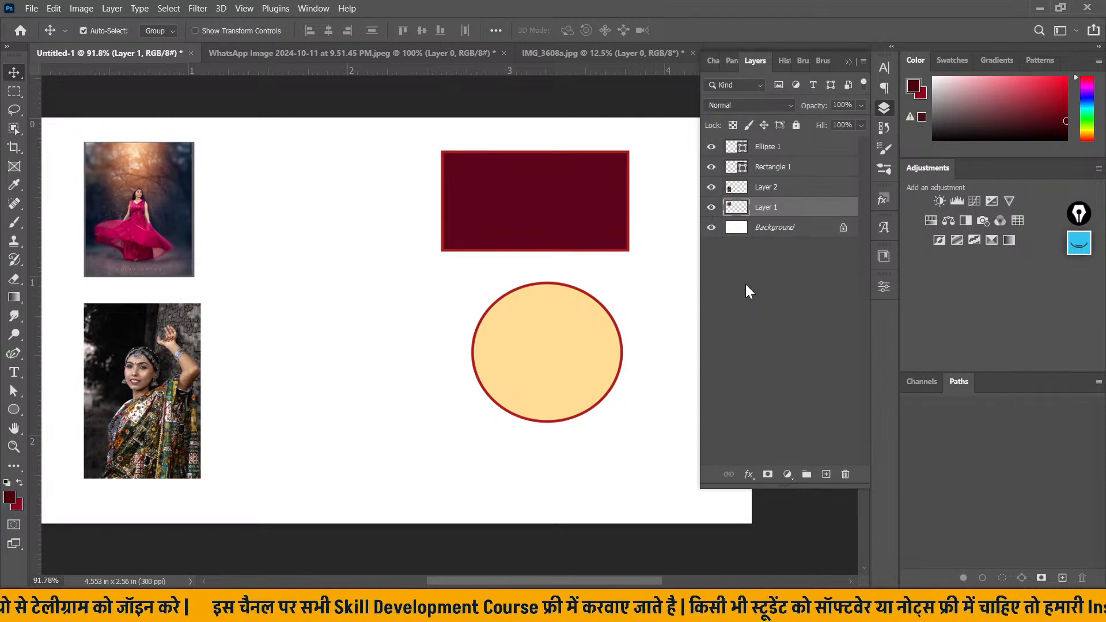
click(109, 9)
mouse_move(215, 141)
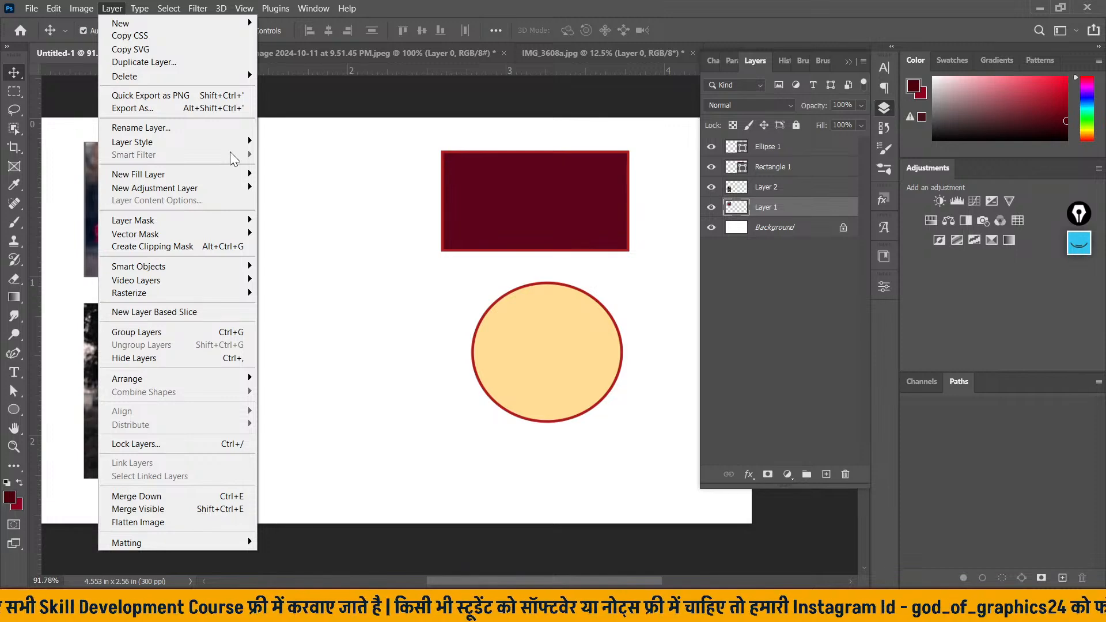
click(245, 176)
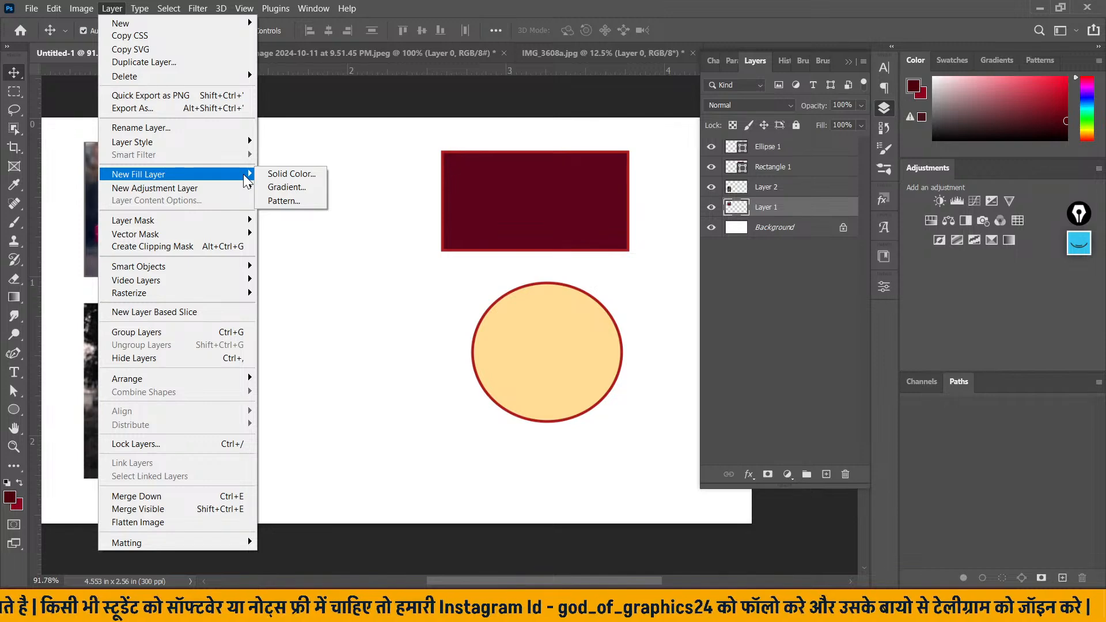
click(796, 313)
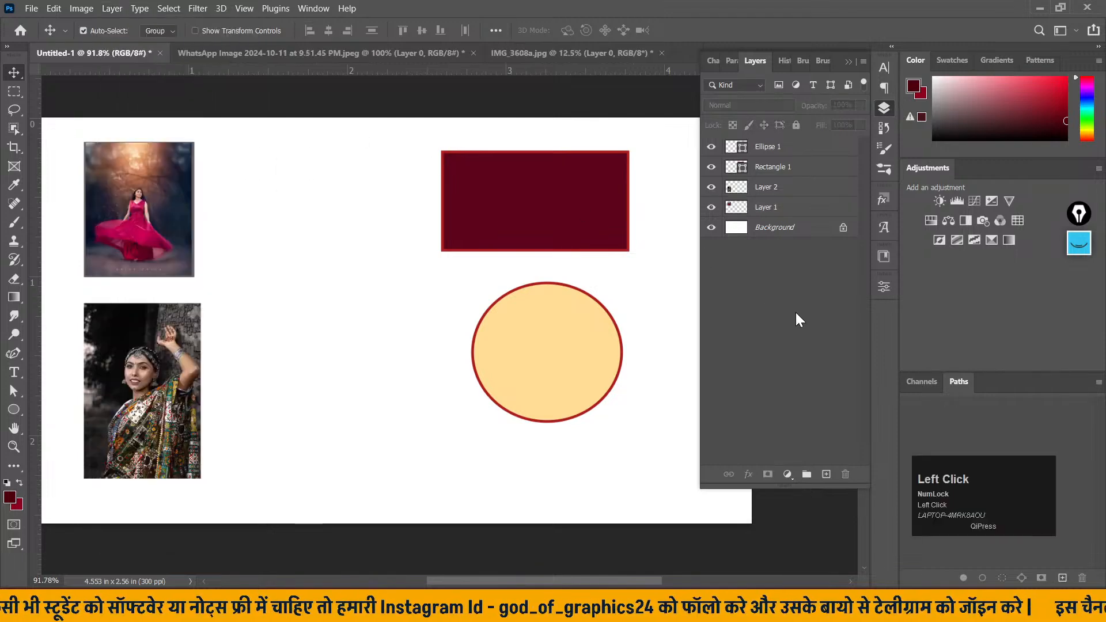
- Add a blank layer above the ellipse and delete it again
click(826, 474)
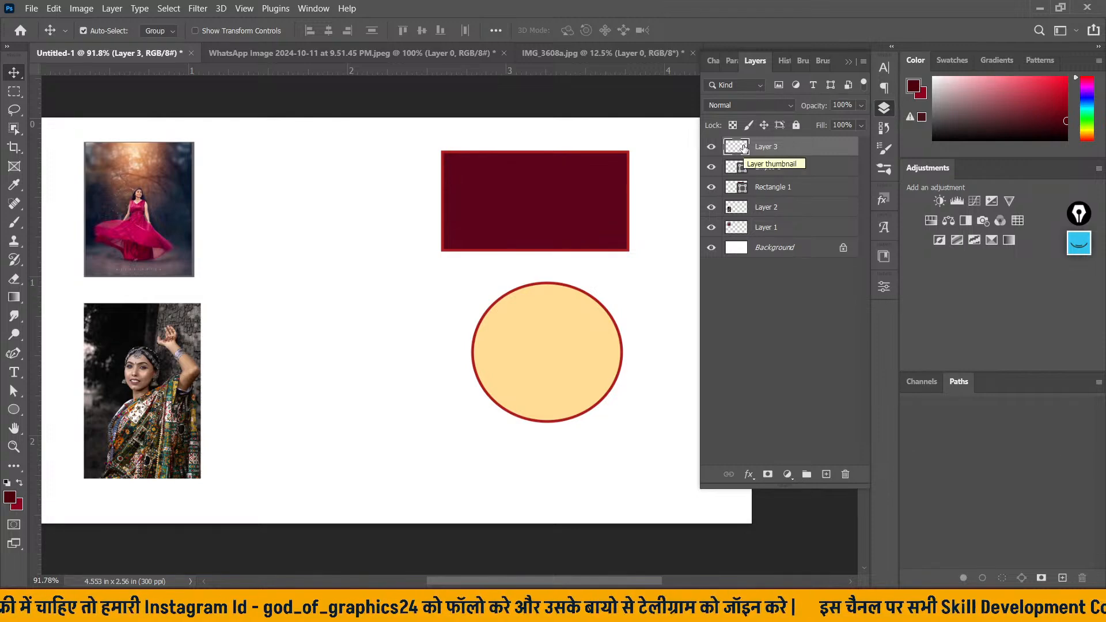
drag(743, 148, 845, 474)
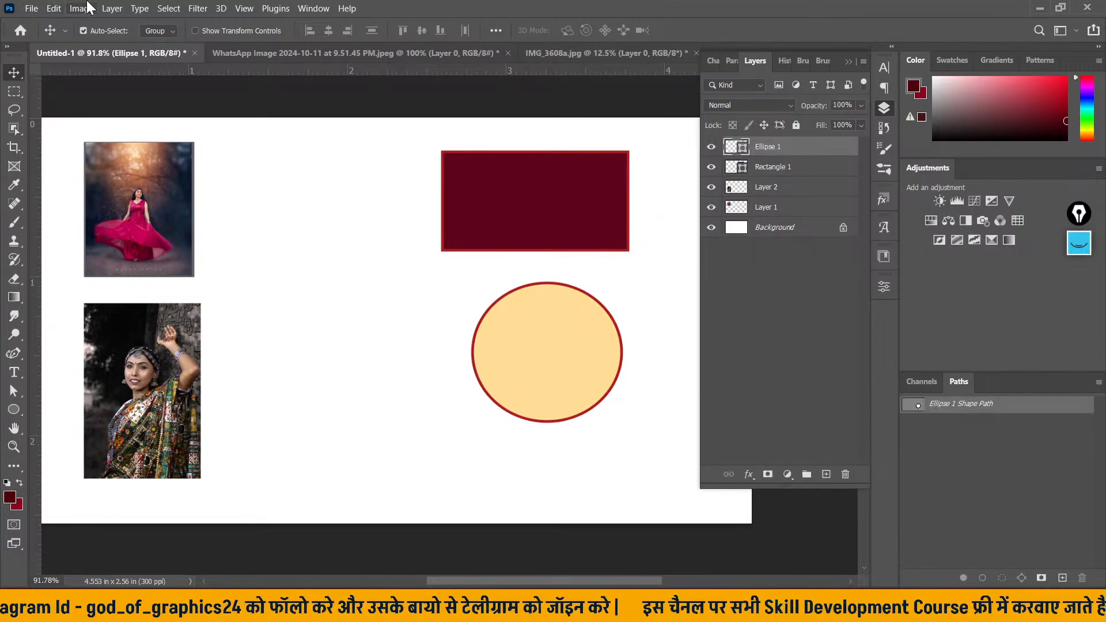
- Look at the settings for a new solid color fill layer and cancel without creating it
click(112, 8)
mouse_move(202, 175)
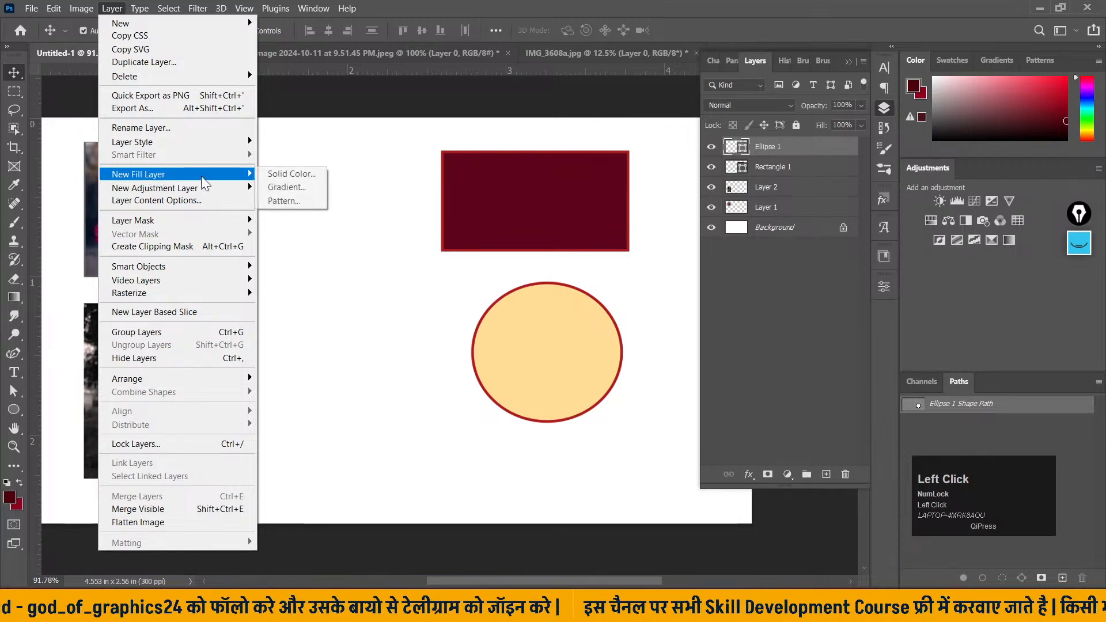
click(293, 174)
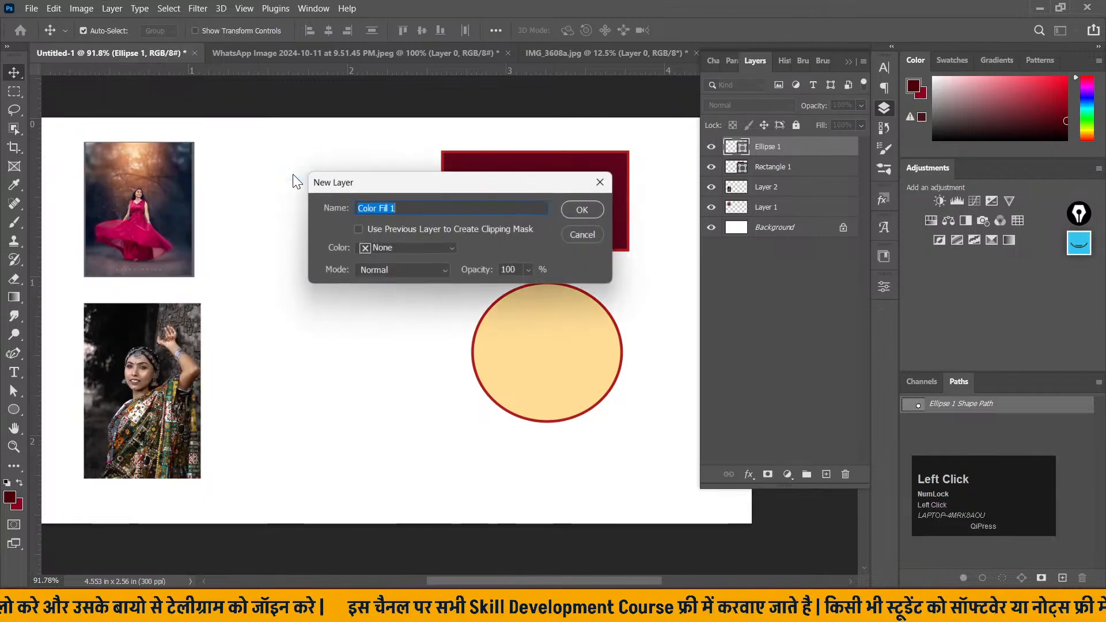
drag(354, 174, 316, 158)
click(323, 182)
click(53, 8)
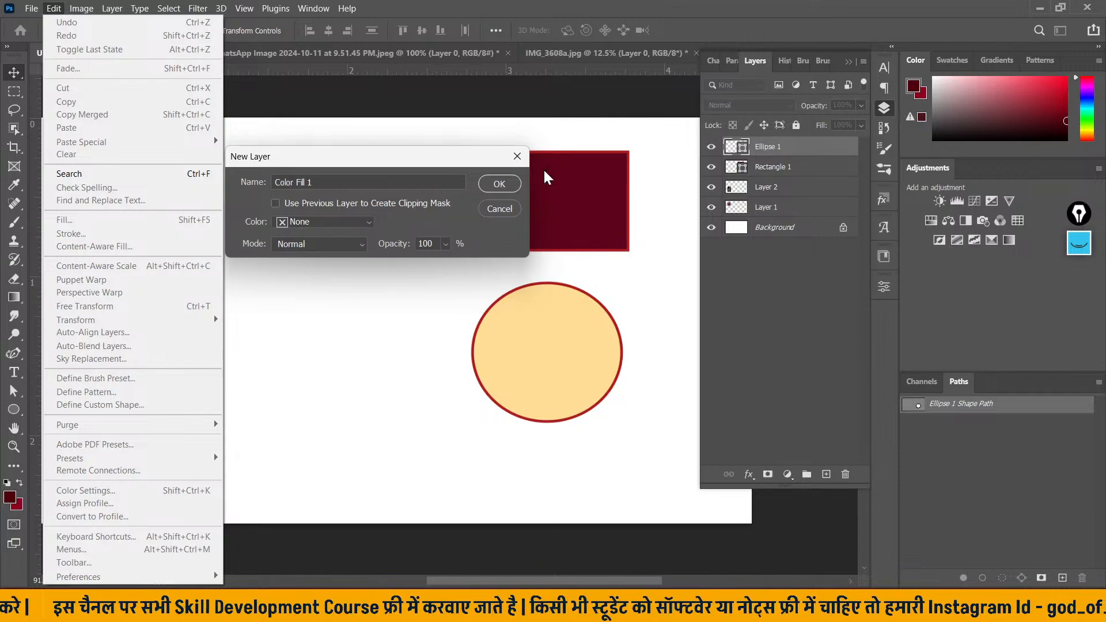
click(516, 158)
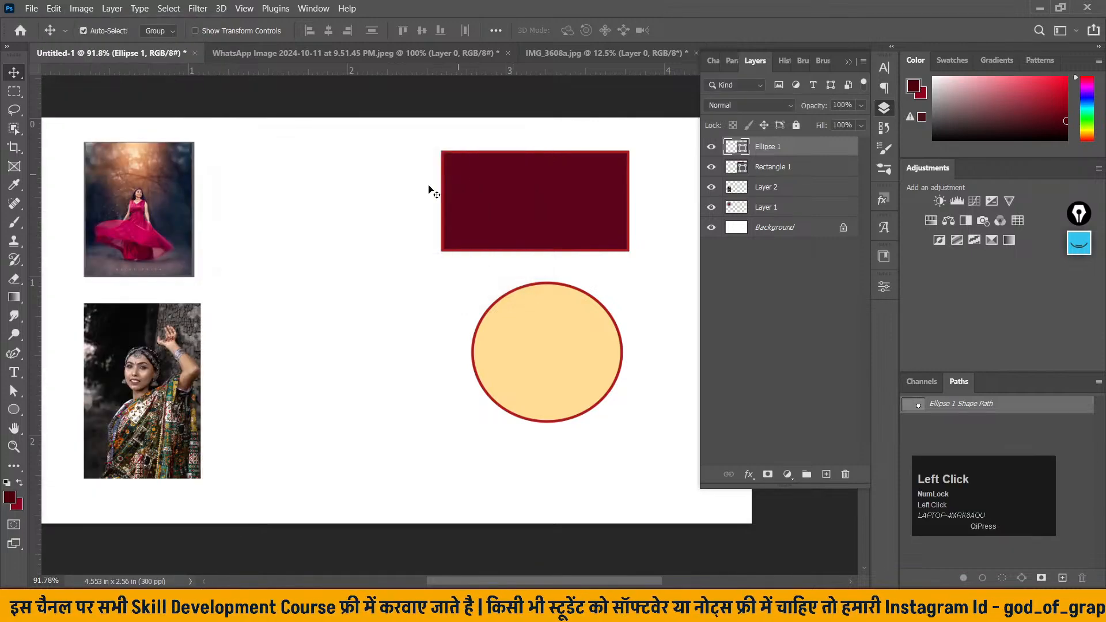
- Look through the new adjustment layer types and the layer mask commands available for Layer 2
click(112, 8)
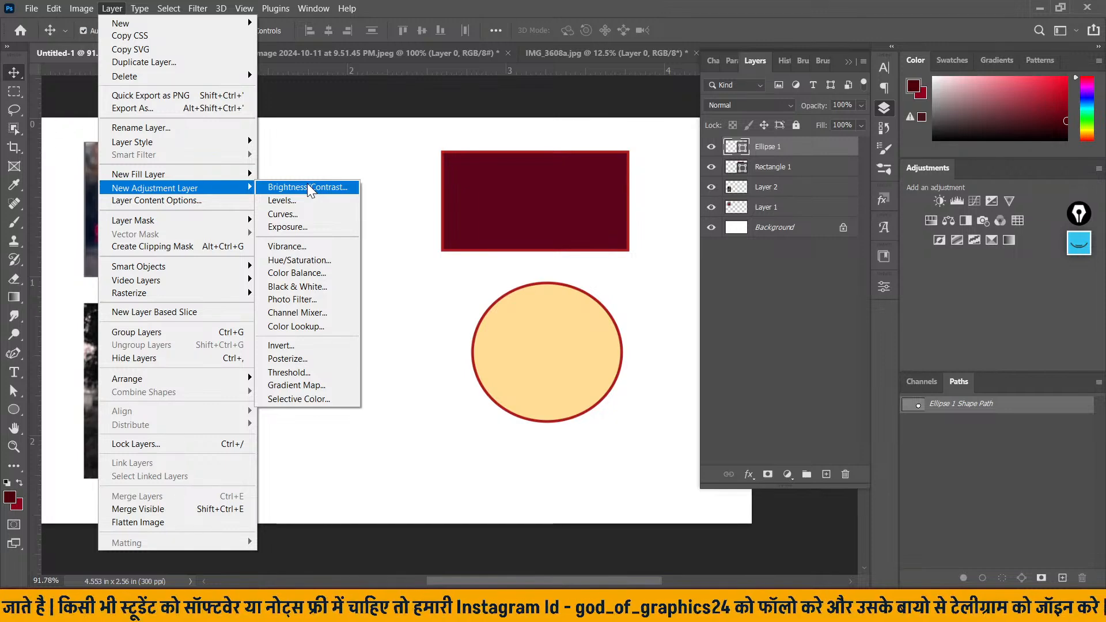
click(782, 409)
click(790, 477)
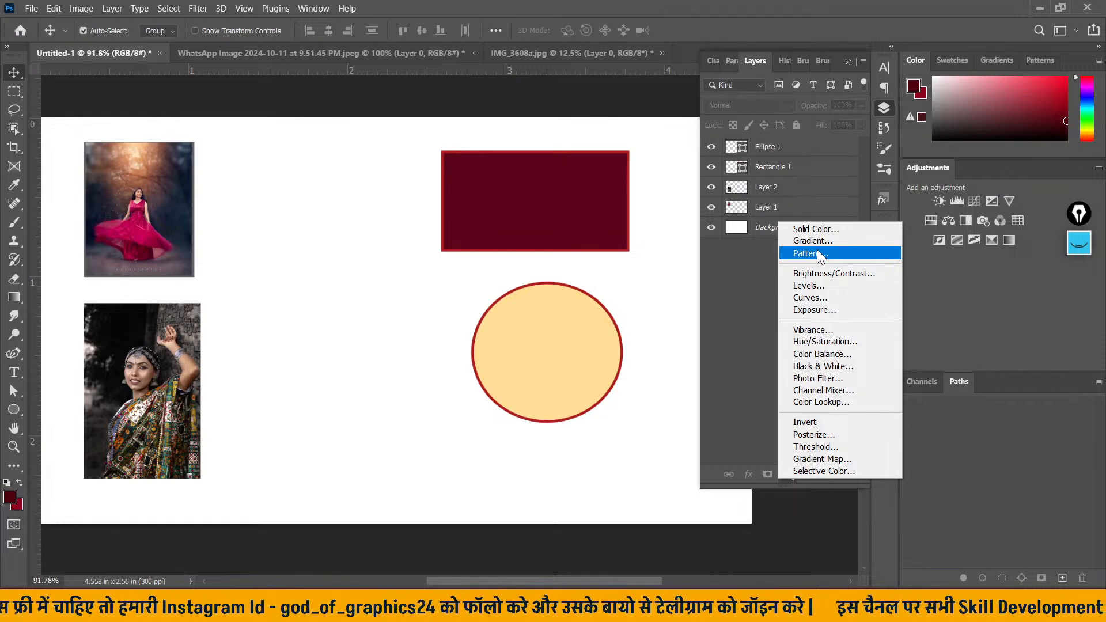
click(123, 7)
click(115, 7)
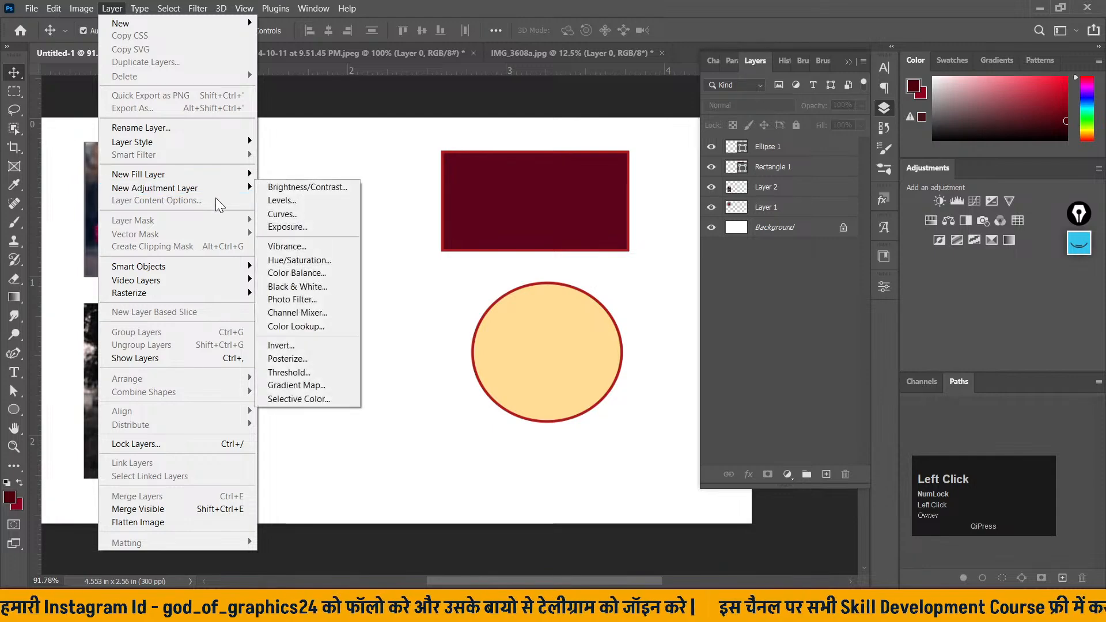
click(777, 198)
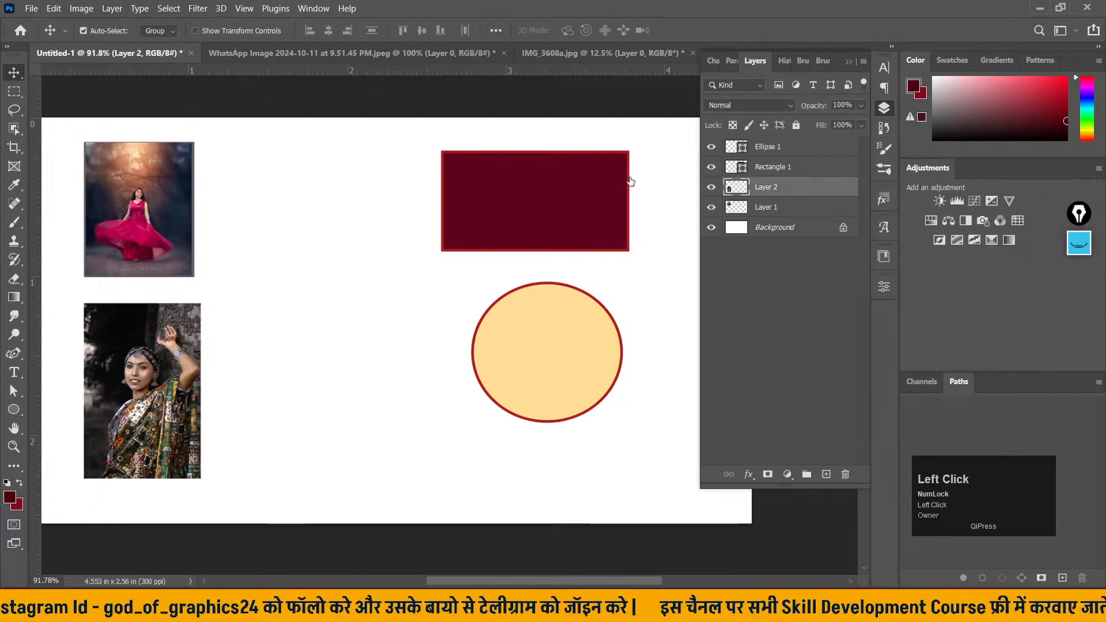
click(112, 8)
mouse_move(217, 222)
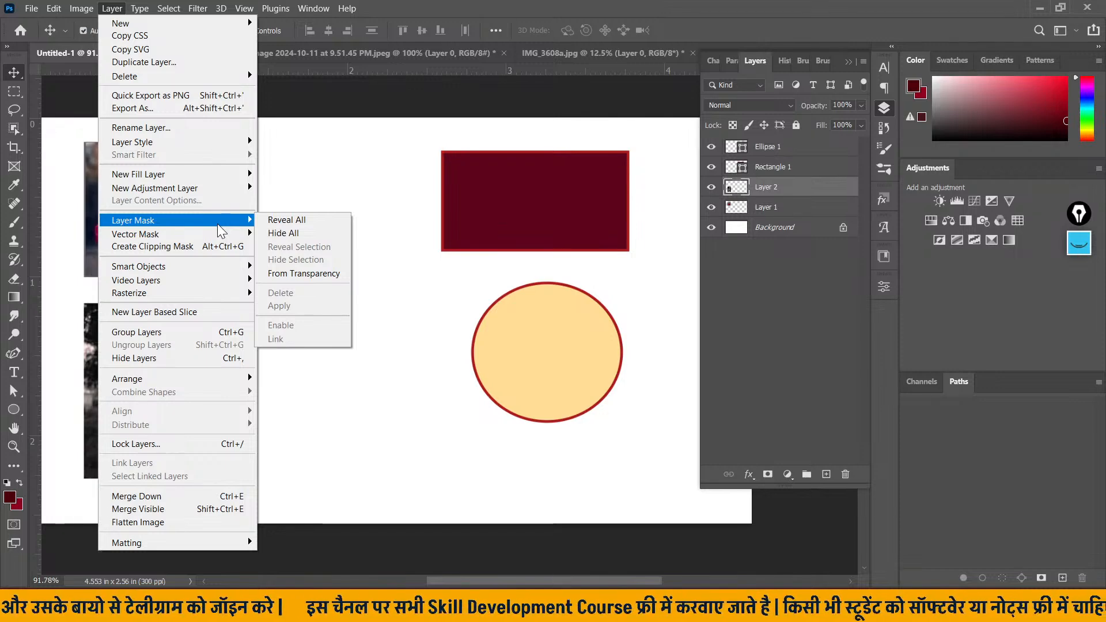
click(385, 166)
- Switch to Chrome and search Google Images for "pre wedding photoshoot"
click(256, 83)
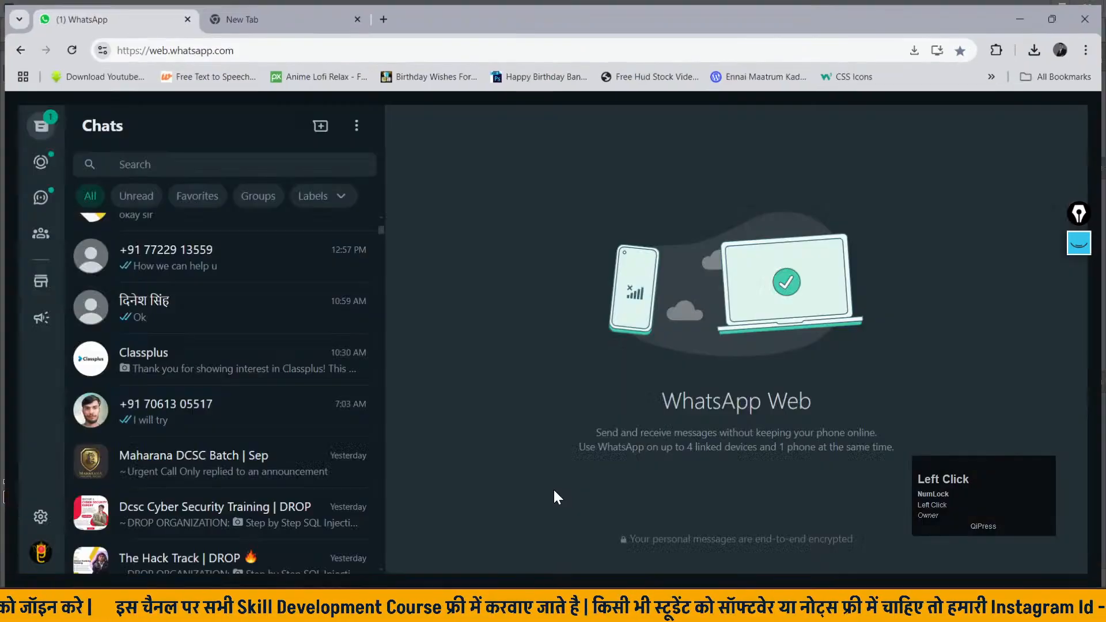
click(326, 4)
click(354, 46)
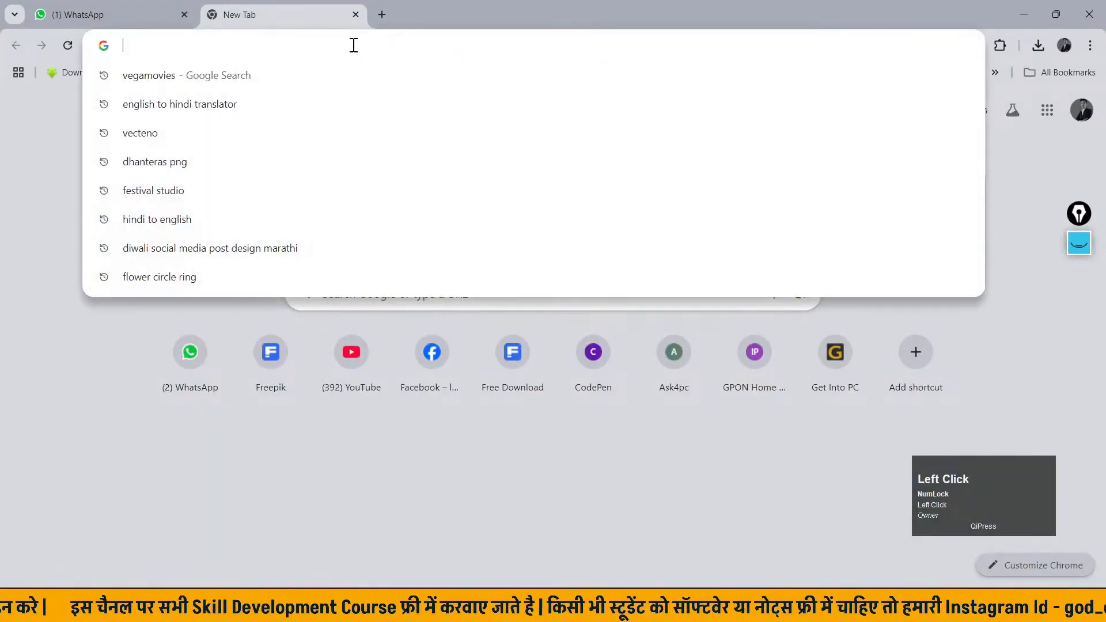
text(pre )
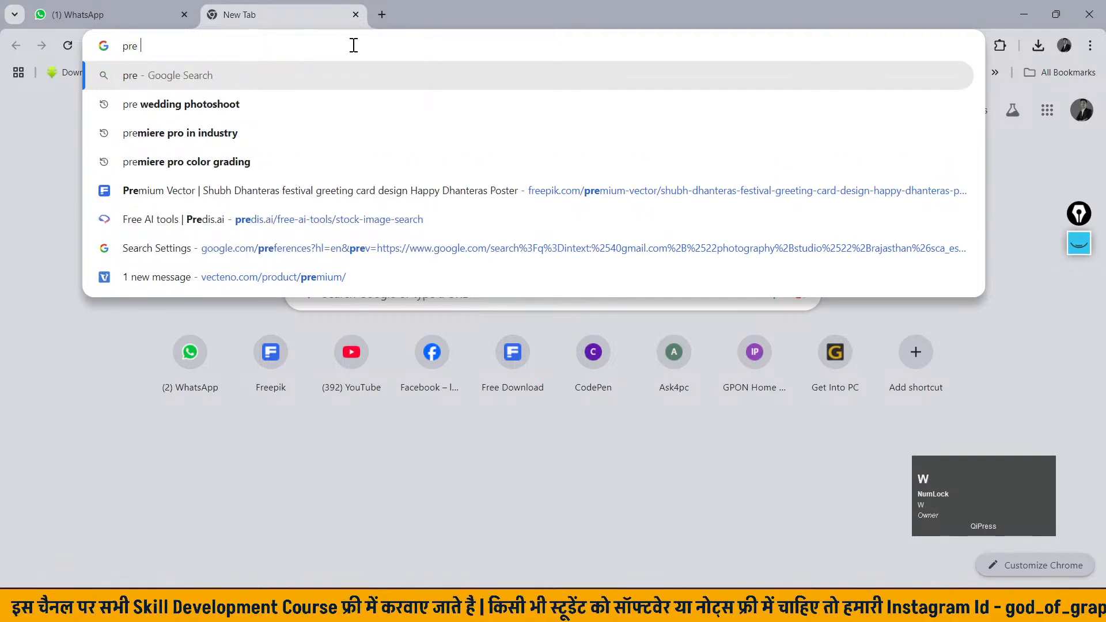
text(wedding)
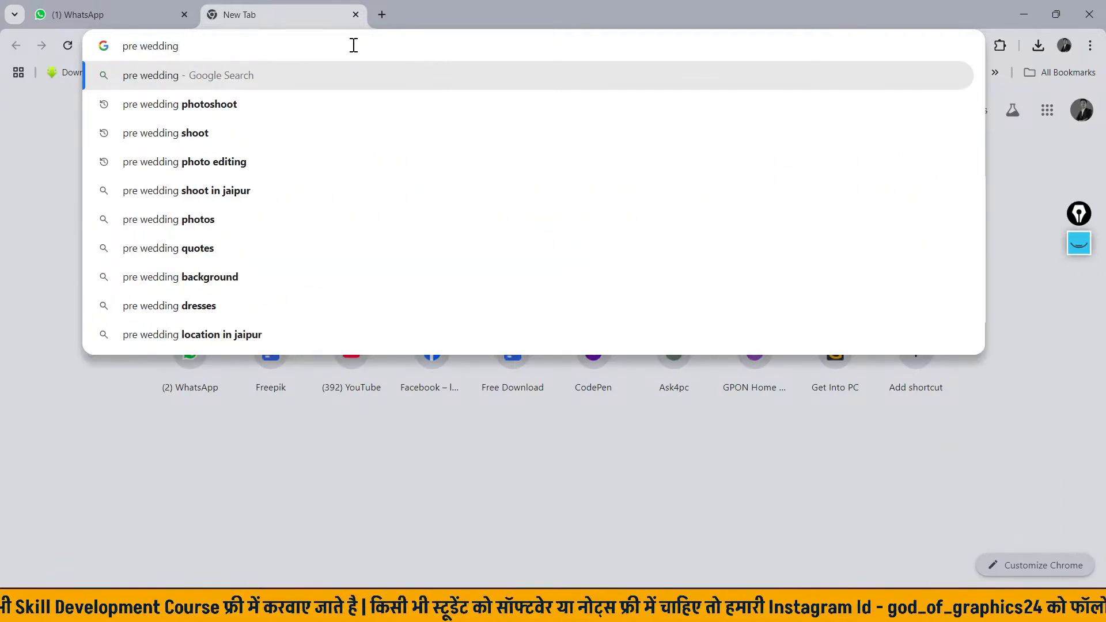
key(Down)
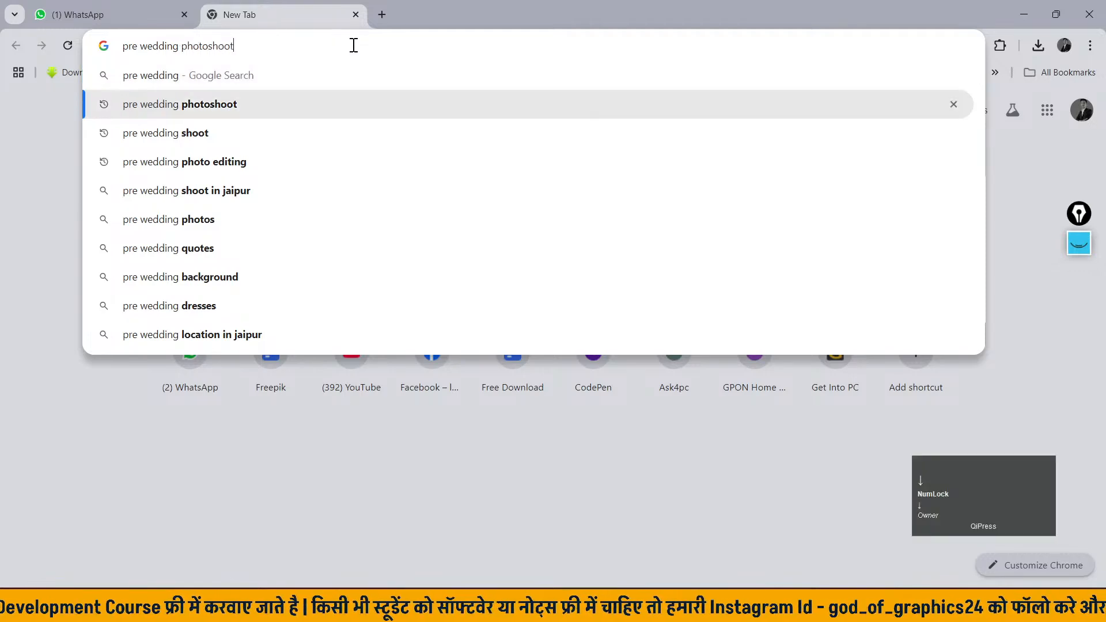
key(Return)
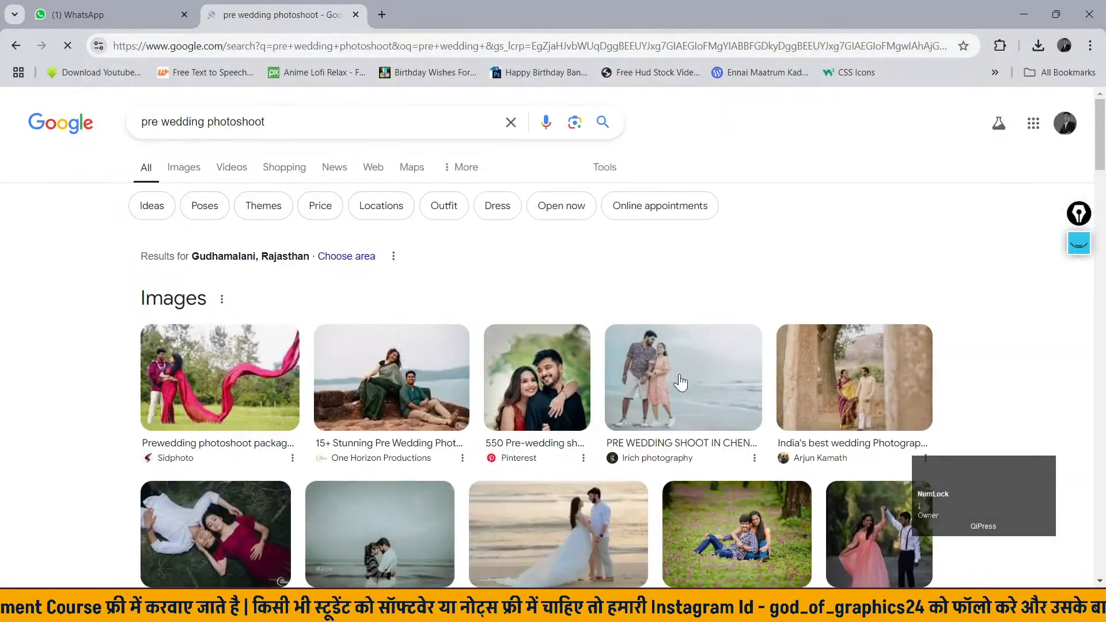
click(185, 171)
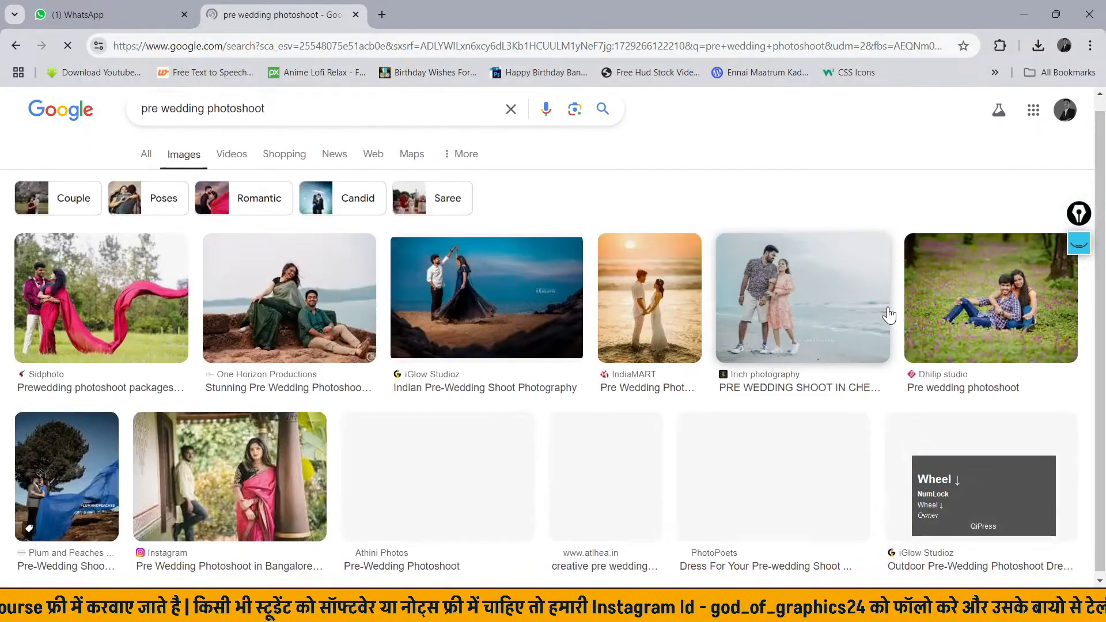
- Copy the iGlow Studioz photo of the couple embracing on the grey beach from the image results
scroll(869, 317, down, 3)
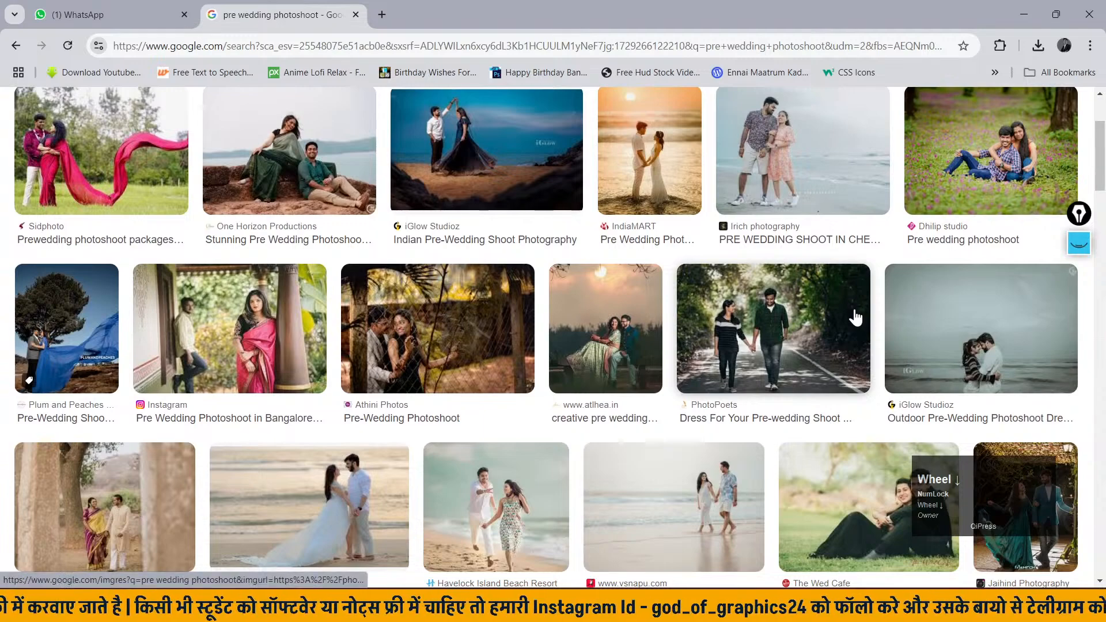
click(978, 331)
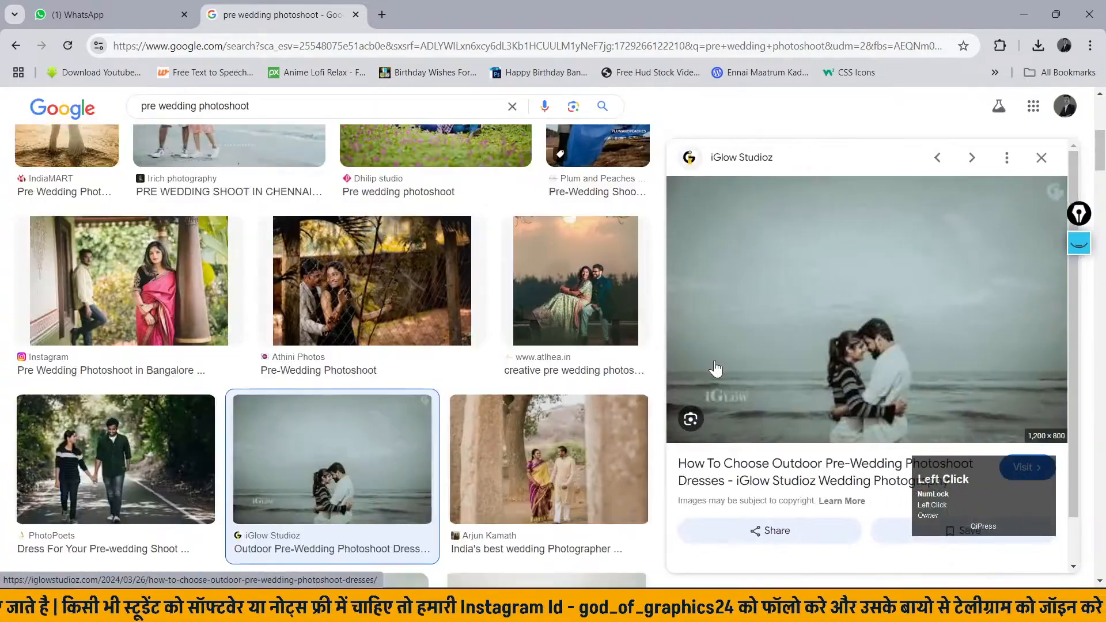
right_click(848, 257)
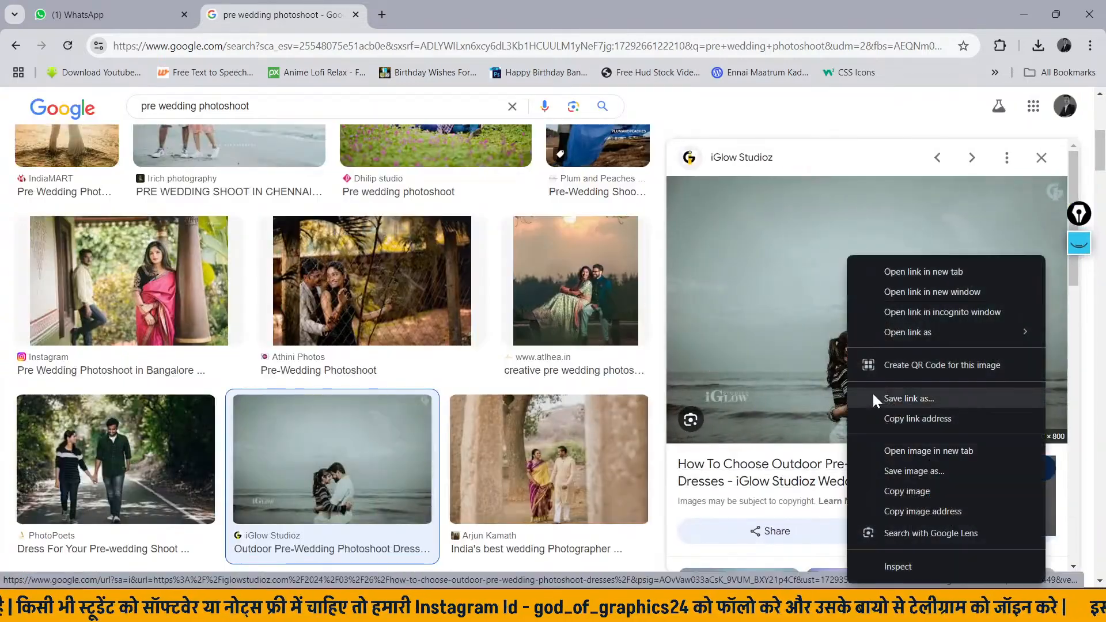
click(906, 492)
- Switch back to Photoshop, hide the two shape layers, Layer 2 and Layer 1, and paste the copied beach photo into Untitled-1
click(1024, 14)
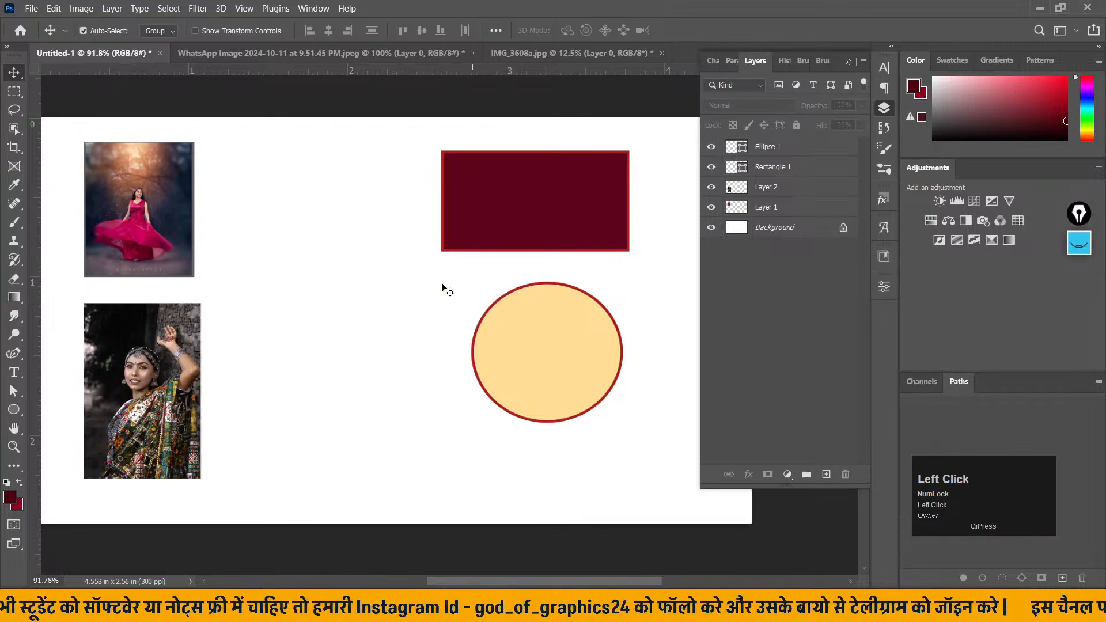
drag(711, 147, 711, 207)
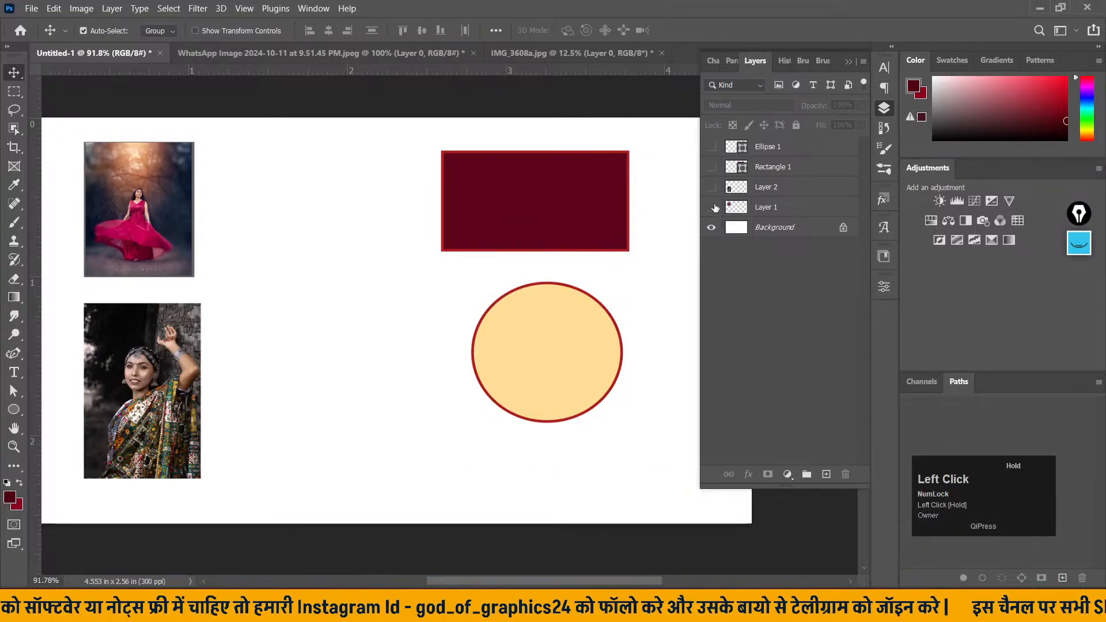
key(ctrl+v)
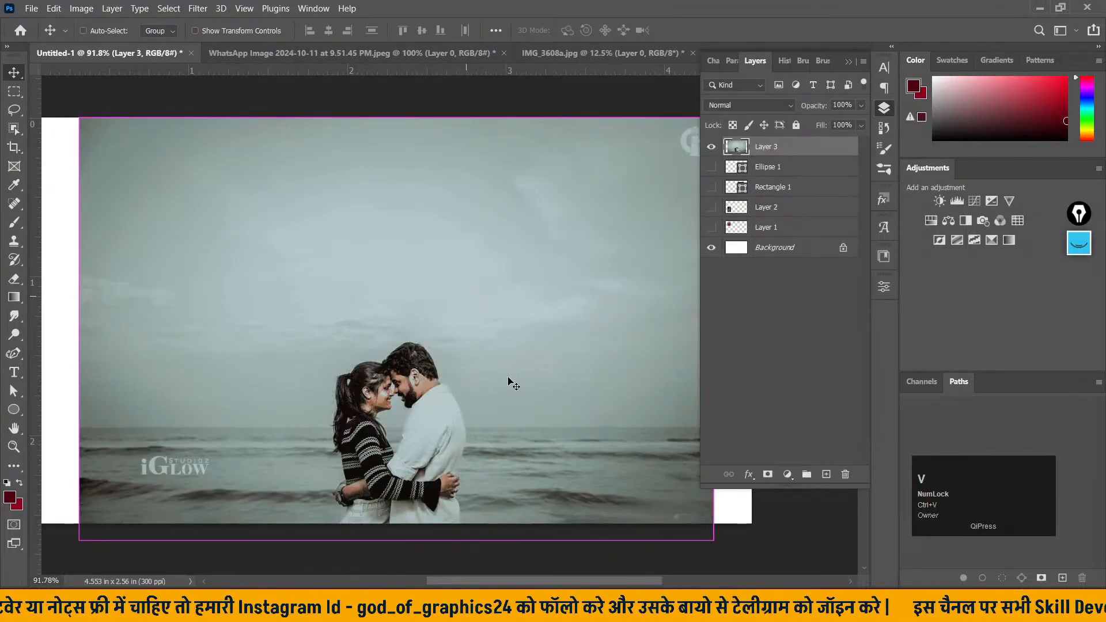
- Copy the related Chrome image of the couple in blue shirt and red dress and paste it into Untitled-1 in Photoshop
key(alt+Tab)
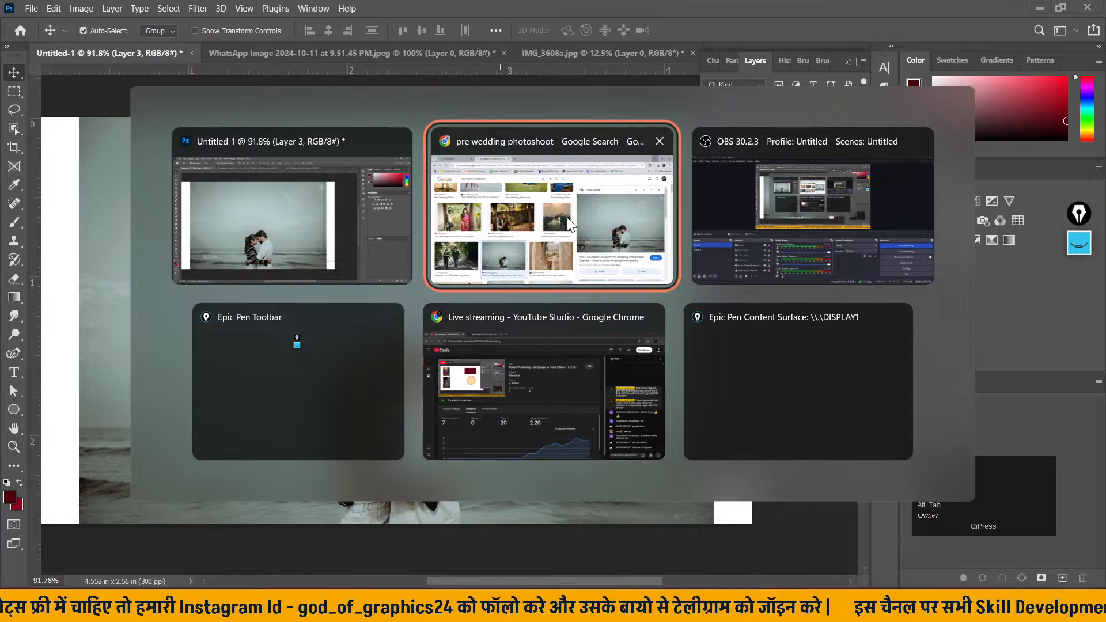
click(558, 229)
scroll(870, 403, down, 3)
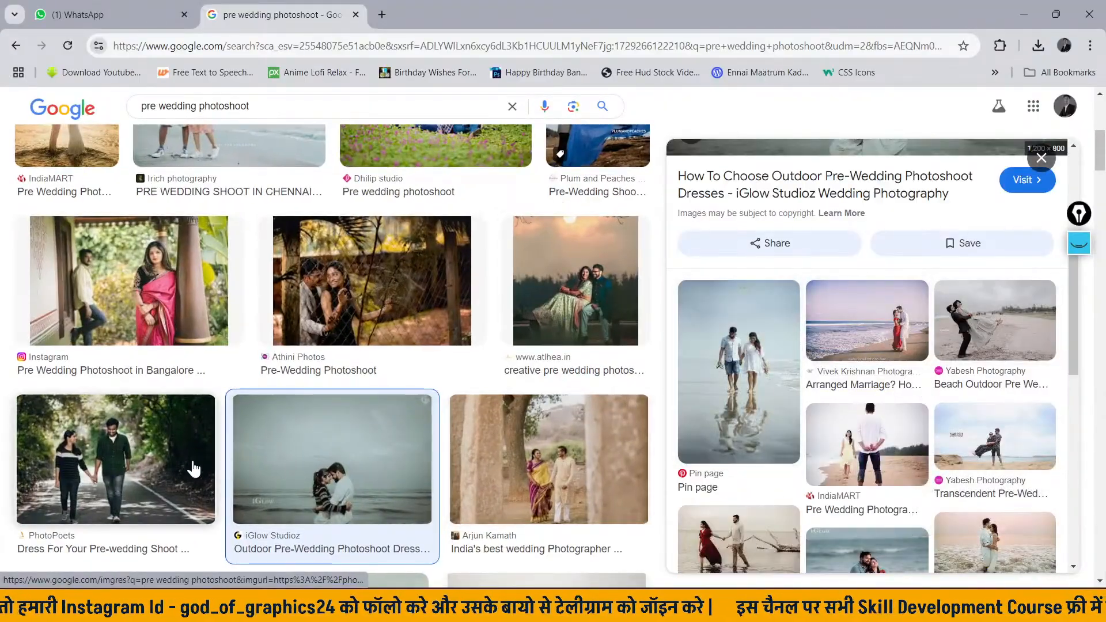
scroll(815, 365, down, 4)
click(920, 350)
right_click(874, 268)
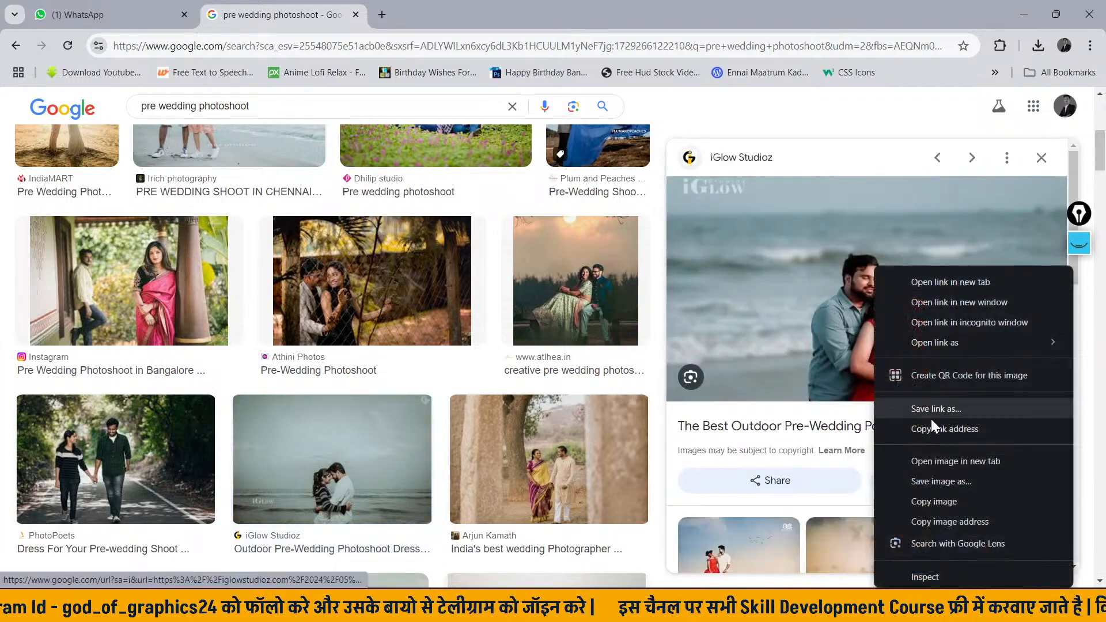
click(946, 501)
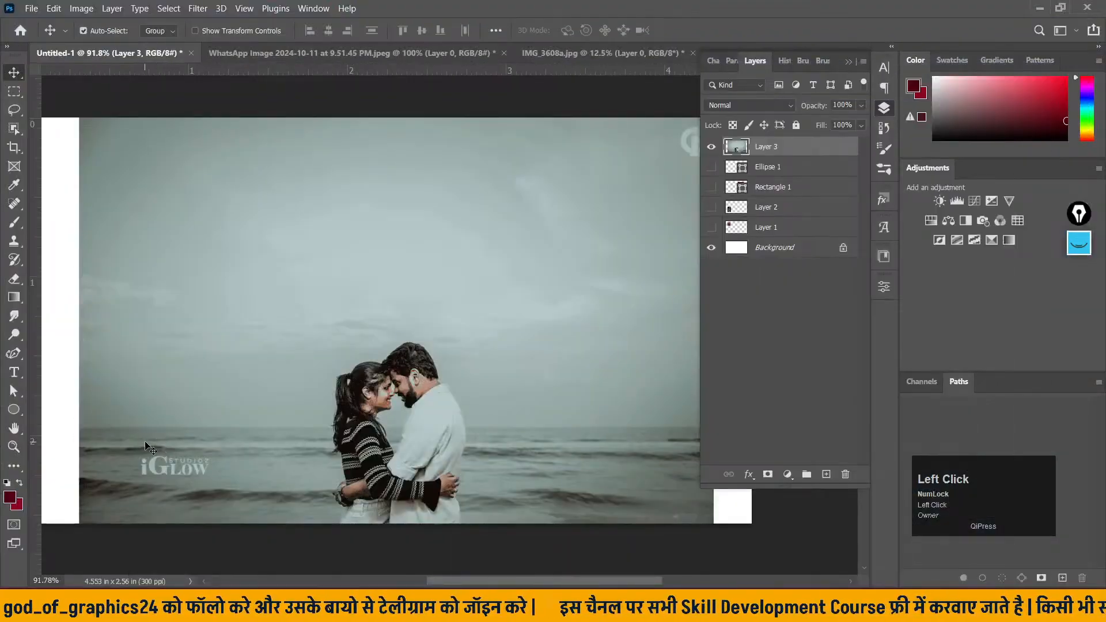
key(ctrl+v)
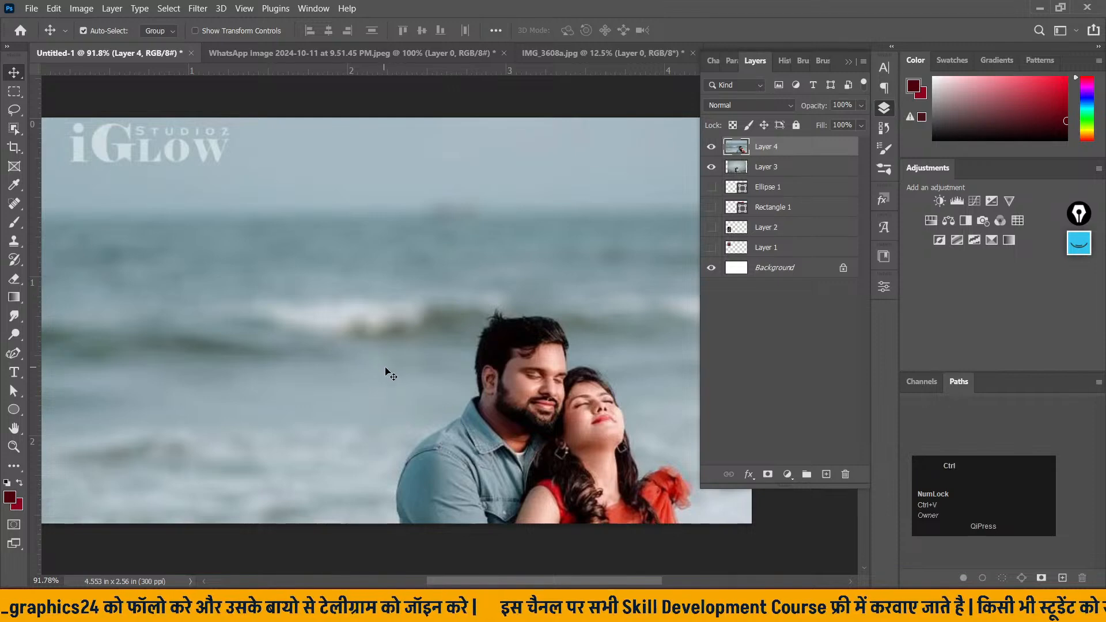
- Scale down the pasted red-dress couple photo and position it over the middle of the grey beach photo
key(ctrl+t)
click(521, 121)
drag(528, 117, 518, 435)
drag(570, 489, 454, 225)
click(14, 73)
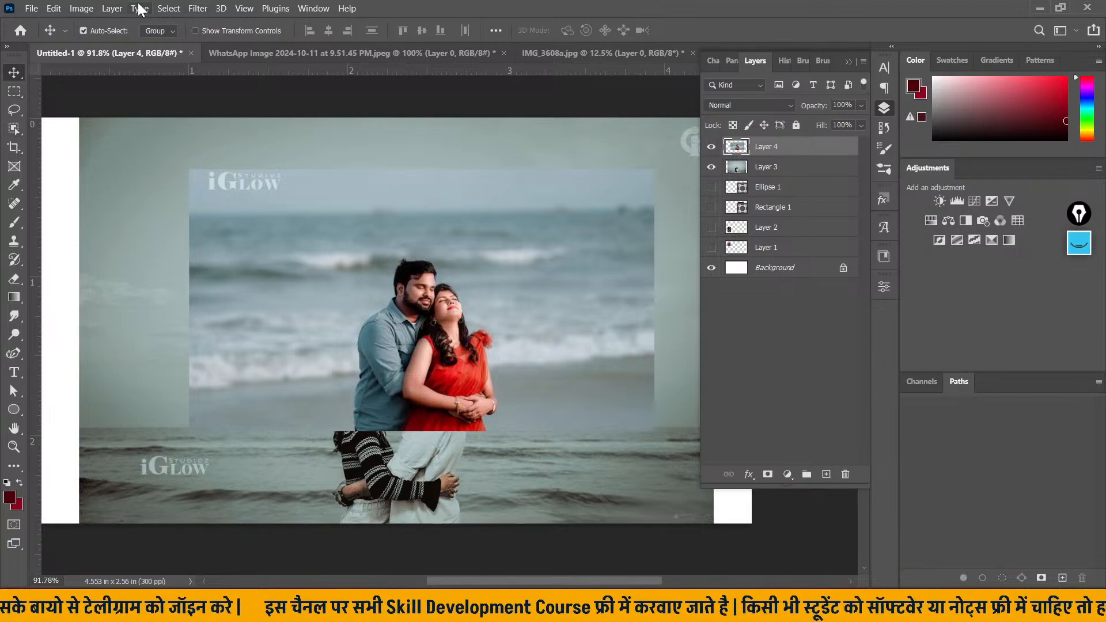
- Select the couple with Select Subject, copy them onto their own layer and delete the original photo, Layer 4
click(170, 8)
click(189, 195)
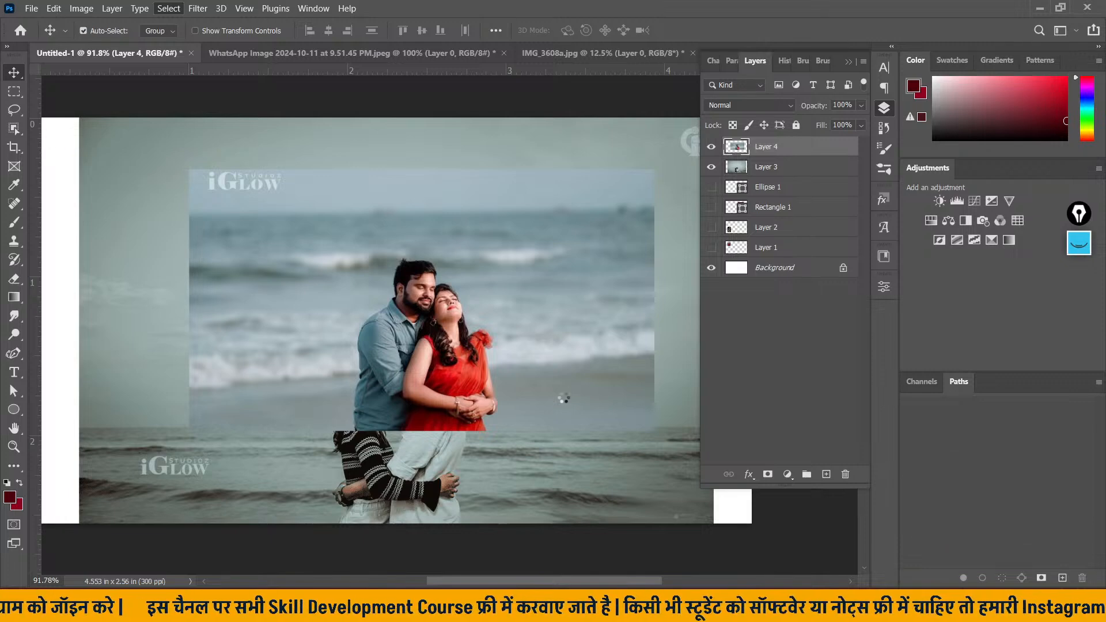
key(ctrl+v)
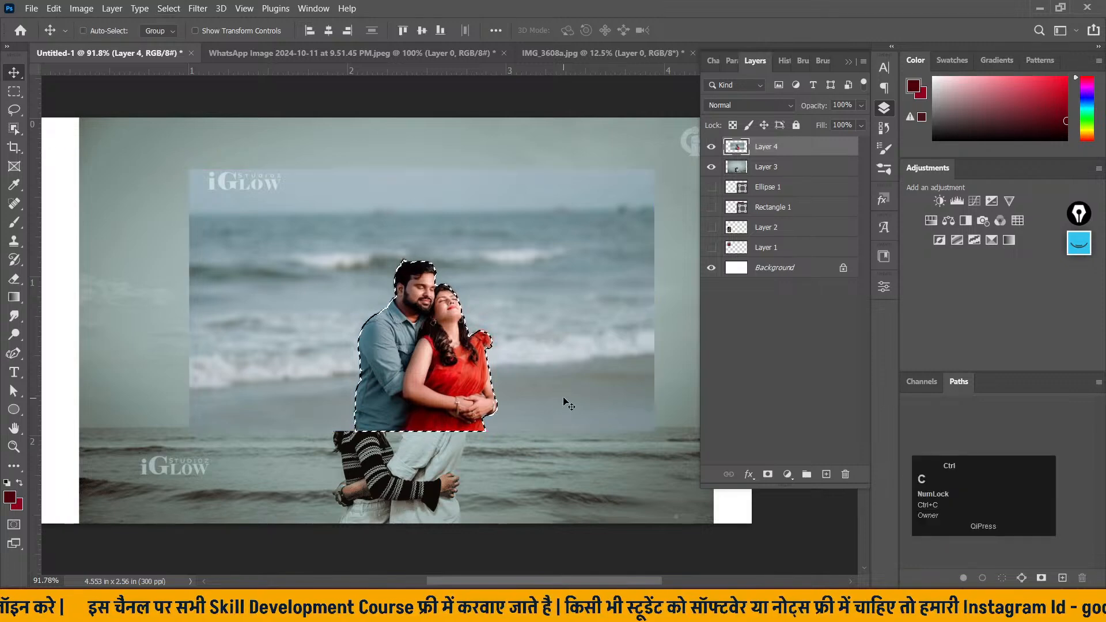
drag(781, 165, 845, 474)
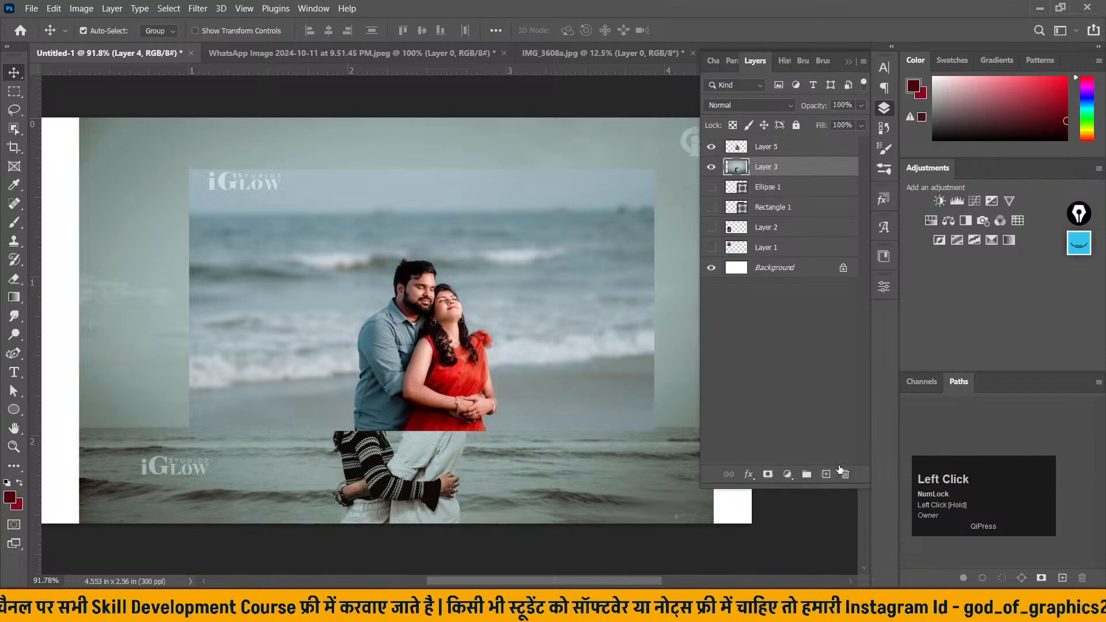
- Enlarge the cut-out couple and place it centrally over the beach photo with its lower edge near the horizon
drag(459, 374, 437, 268)
key(ctrl+t)
drag(457, 307, 593, 510)
drag(518, 352, 458, 342)
drag(550, 117, 528, 140)
drag(410, 298, 374, 246)
click(13, 74)
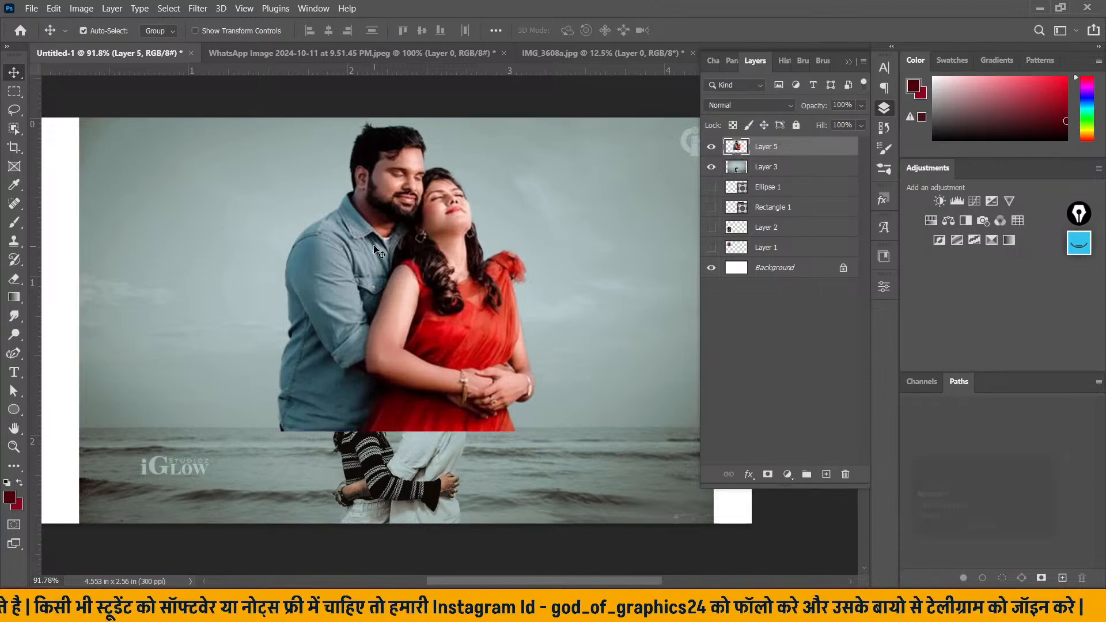
- Duplicate Layer 5, hide the original and add a black hide-all layer mask to the duplicate
drag(795, 151, 826, 477)
click(711, 167)
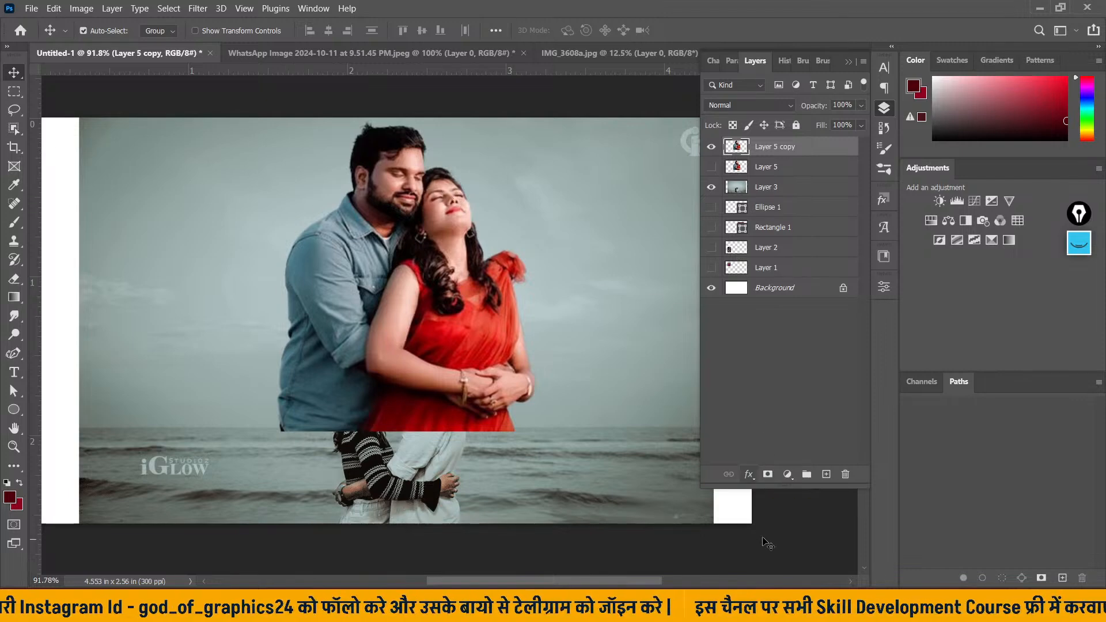
key(alt)
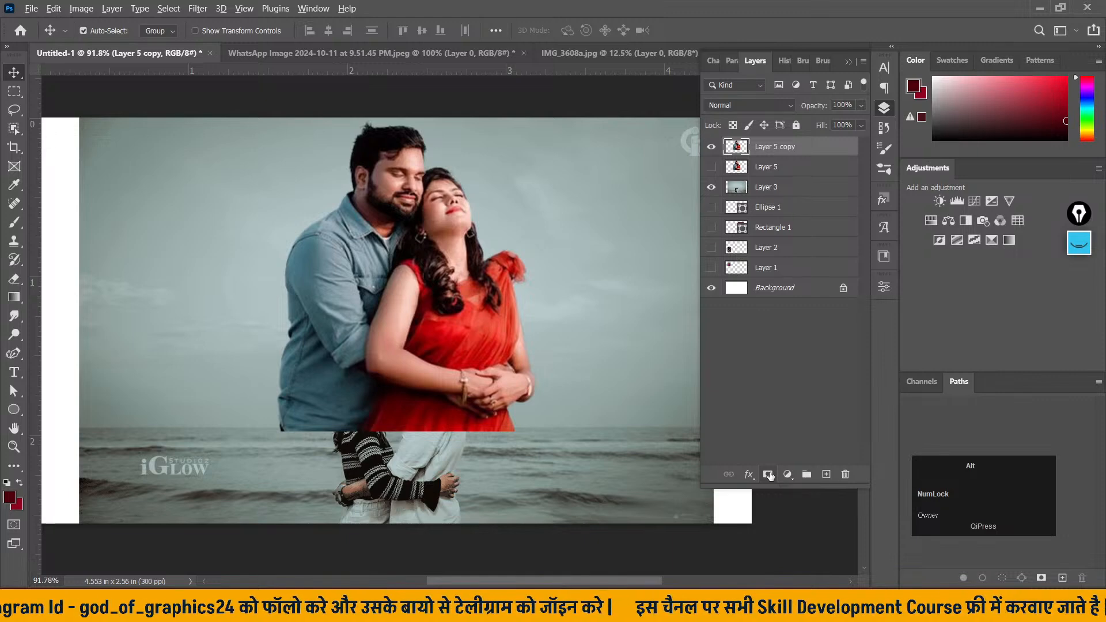
alt+click(768, 474)
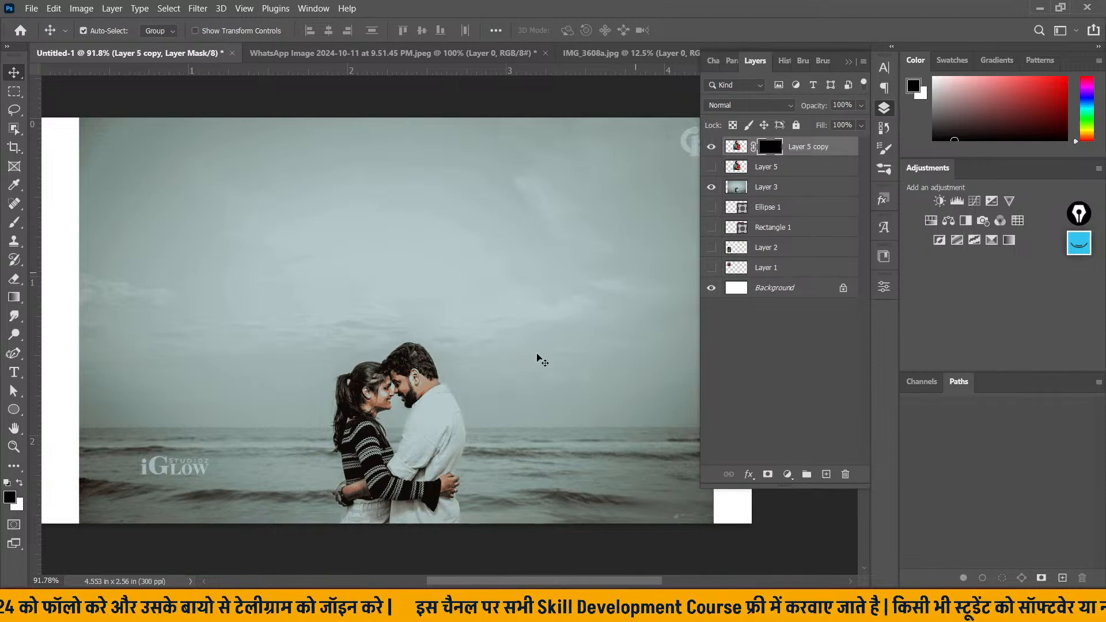
- Paint white on the mask of Layer 5 copy with a 354 px Soft Round brush to reveal the couple's upper bodies with a faded lower edge
click(20, 484)
click(11, 501)
drag(643, 212, 591, 145)
click(910, 161)
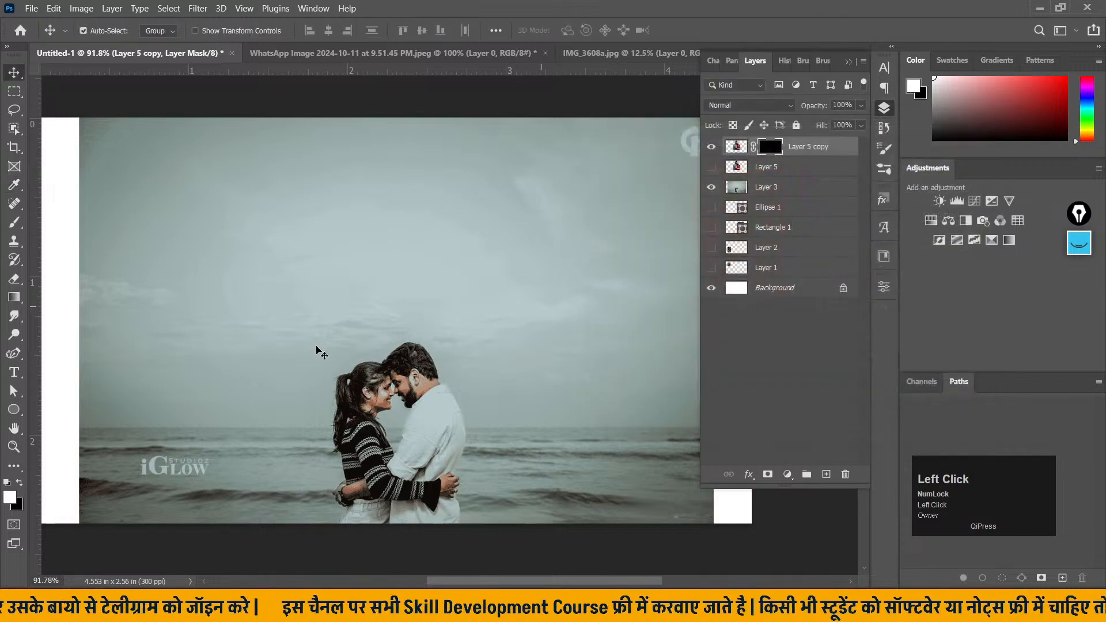
click(13, 226)
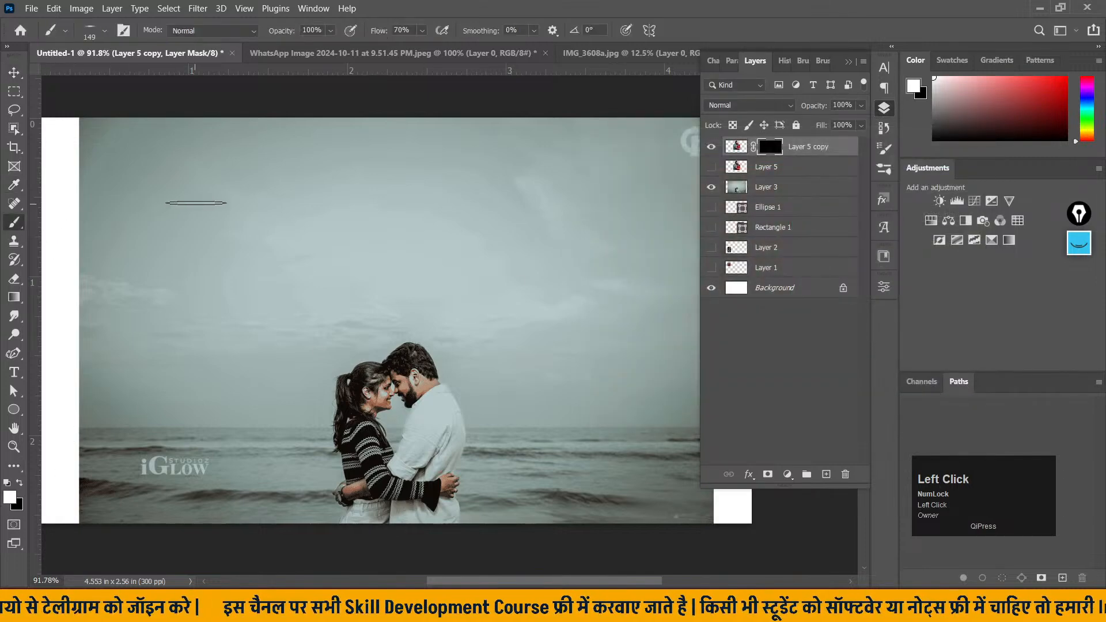
click(102, 33)
drag(45, 83, 55, 119)
click(157, 72)
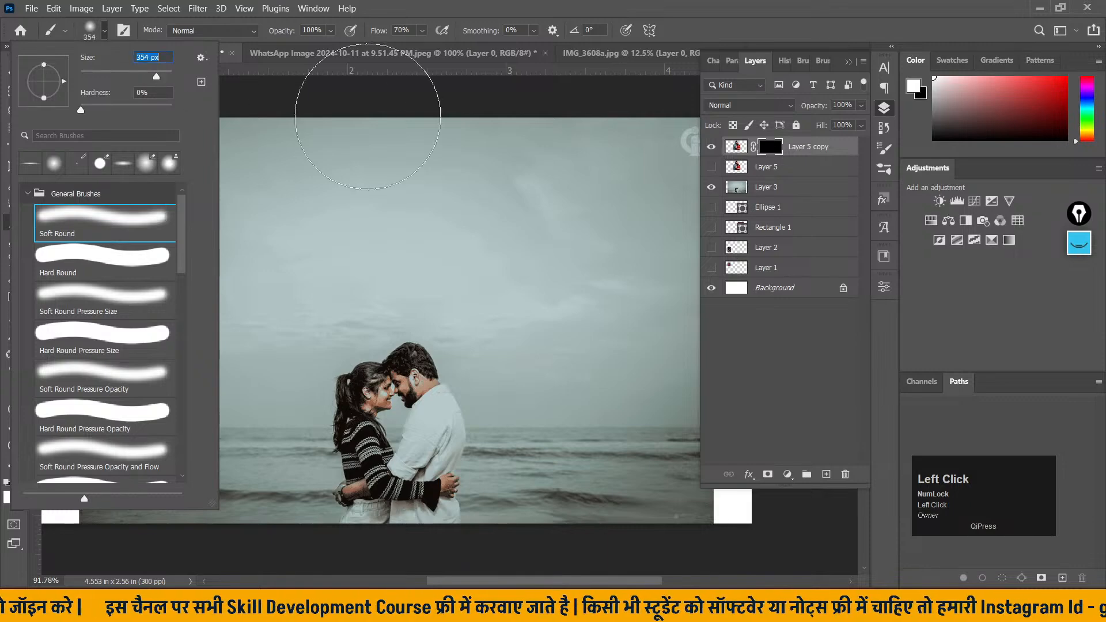
mouse_move(508, 138)
mouse_down()
mouse_move(328, 127)
mouse_move(442, 144)
mouse_move(456, 165)
mouse_move(228, 194)
mouse_move(294, 218)
mouse_move(541, 210)
mouse_move(216, 226)
mouse_move(480, 224)
mouse_move(535, 191)
mouse_up()
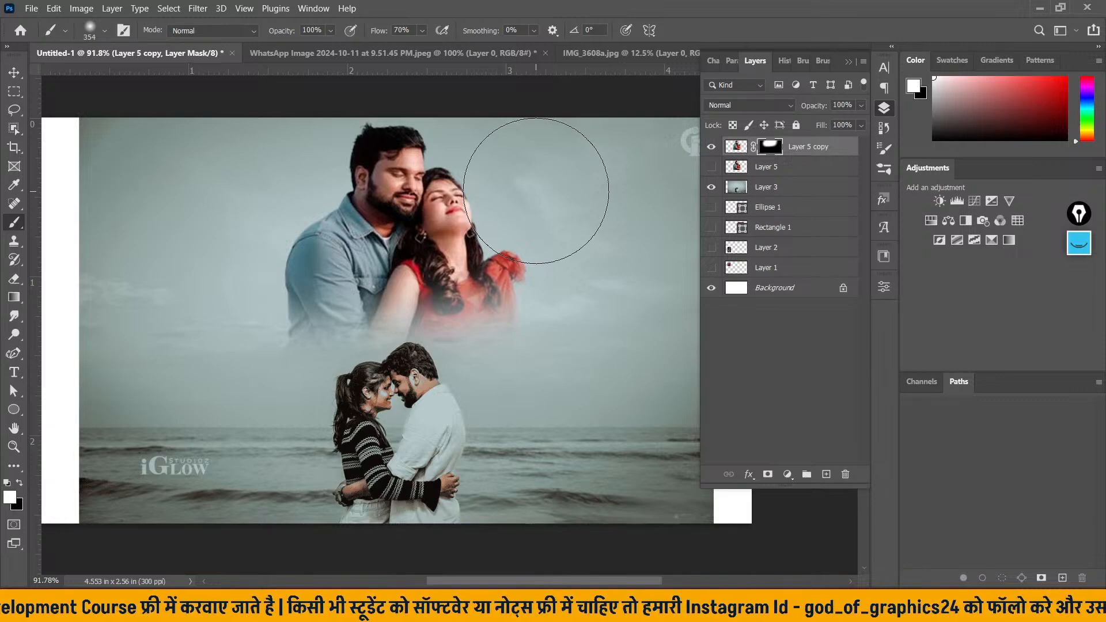
- View the mask's refinement settings without applying any and delete the mask from Layer 5 copy, leaving it unapplied
click(14, 72)
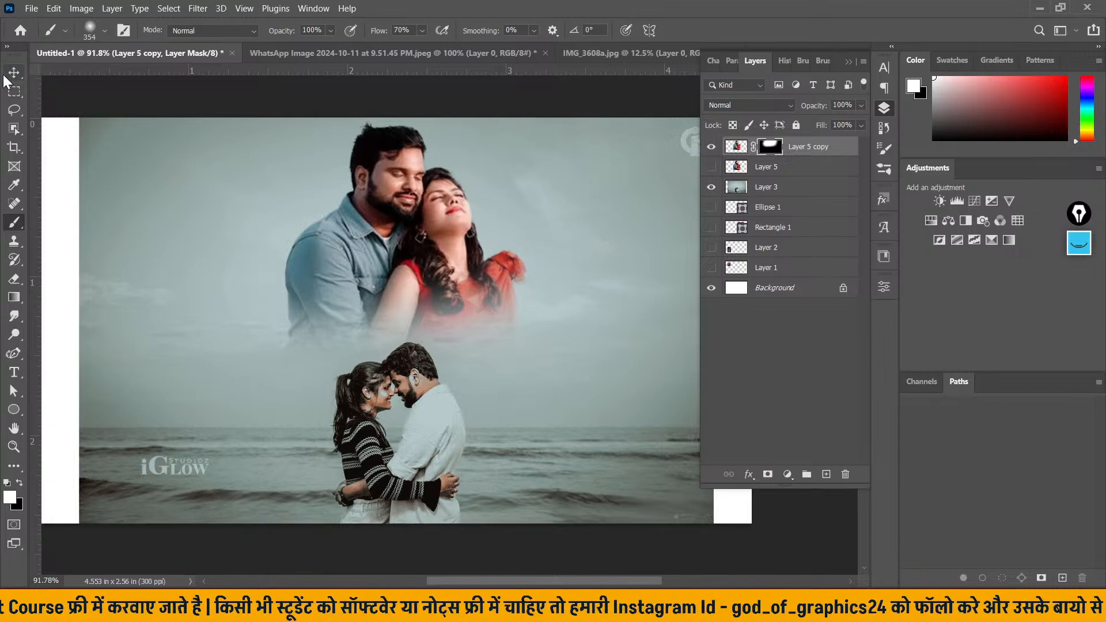
double_click(778, 148)
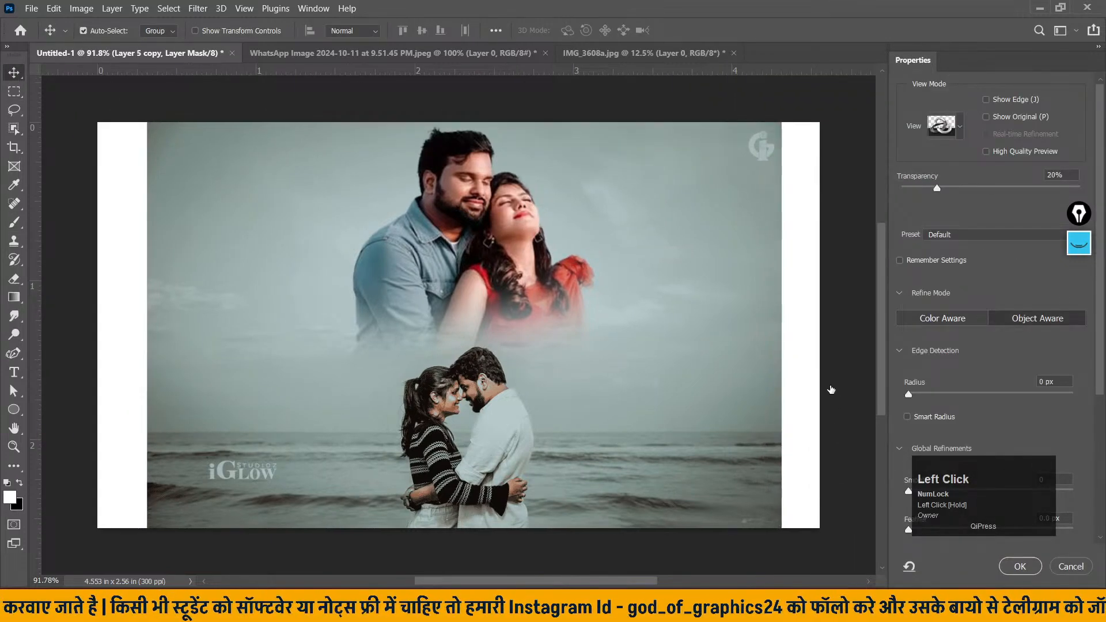
click(1070, 566)
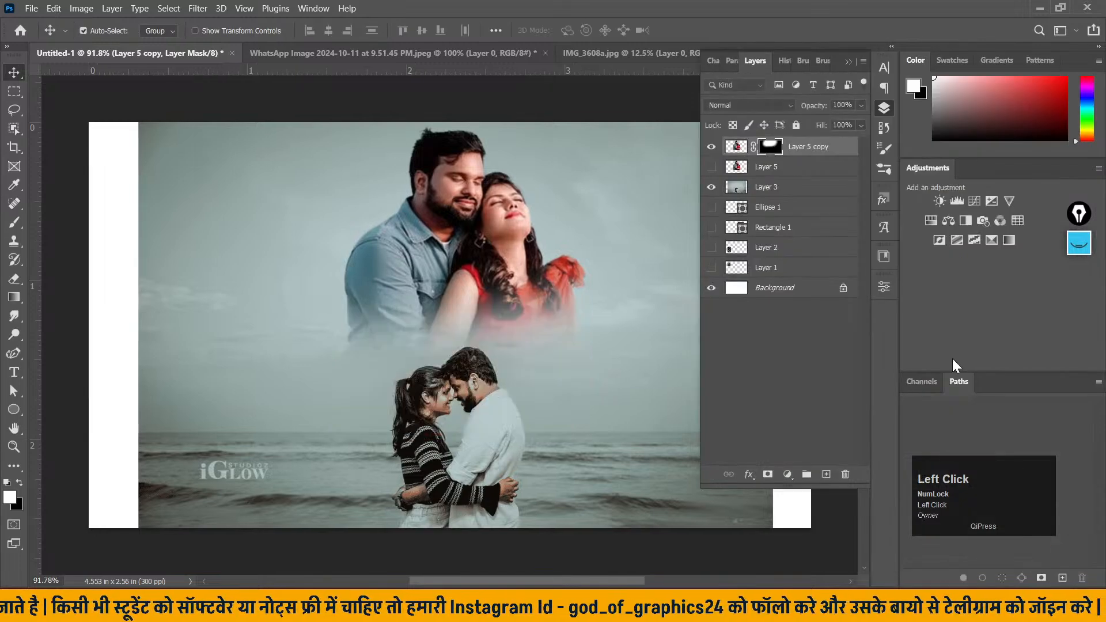
drag(769, 147, 845, 473)
click(637, 237)
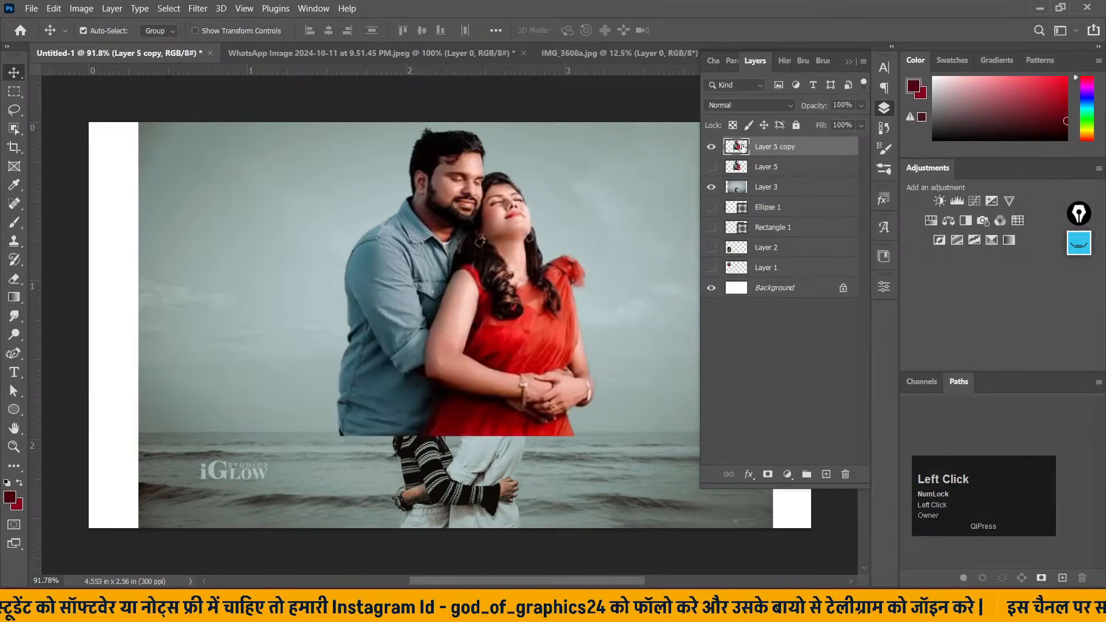
- Add a Hide All layer mask to Layer 5 copy and brush white over the couple's upper bodies to reveal them
click(111, 8)
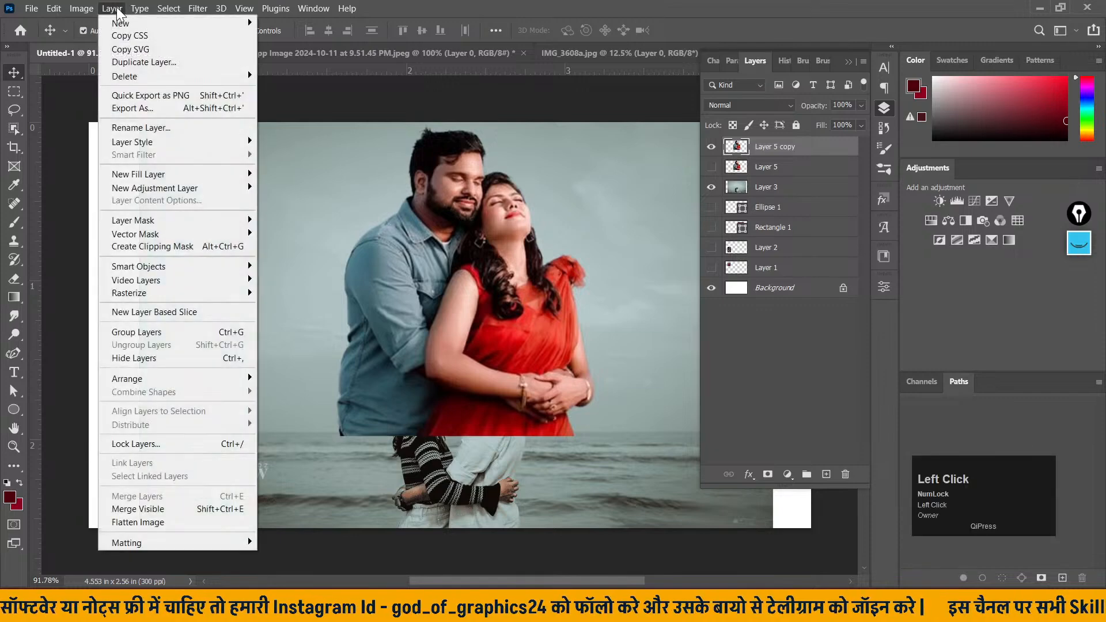
mouse_move(188, 221)
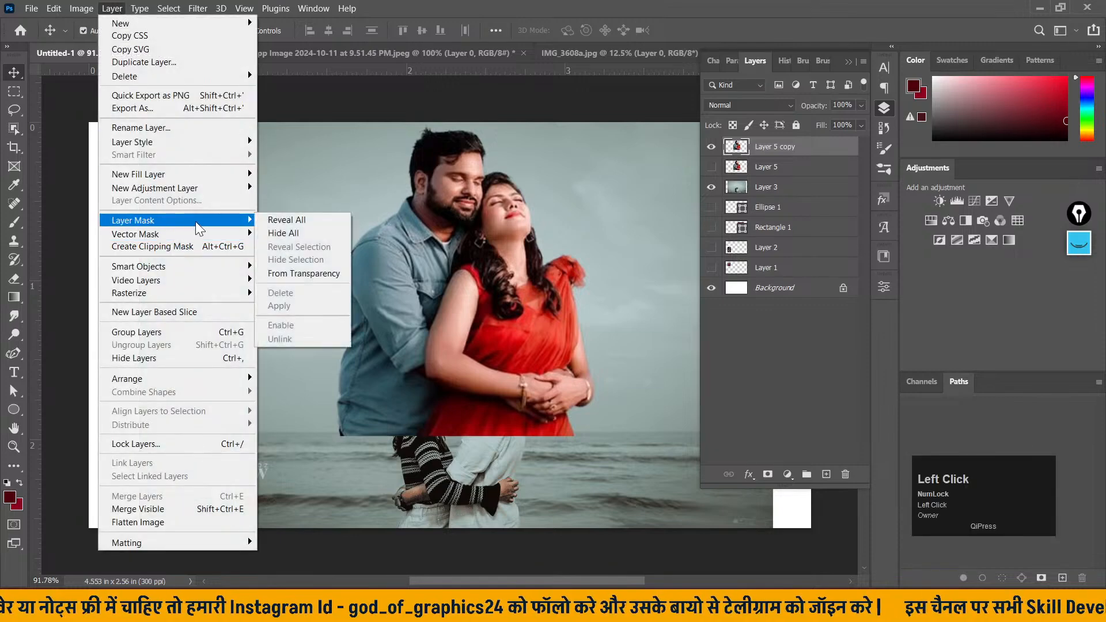
click(327, 230)
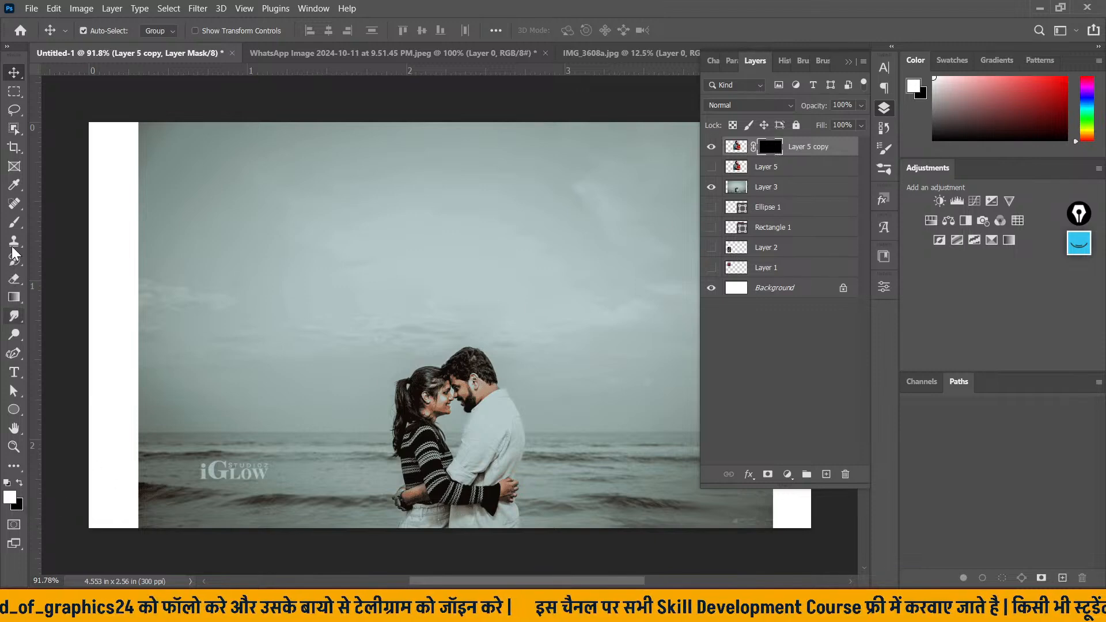
click(16, 228)
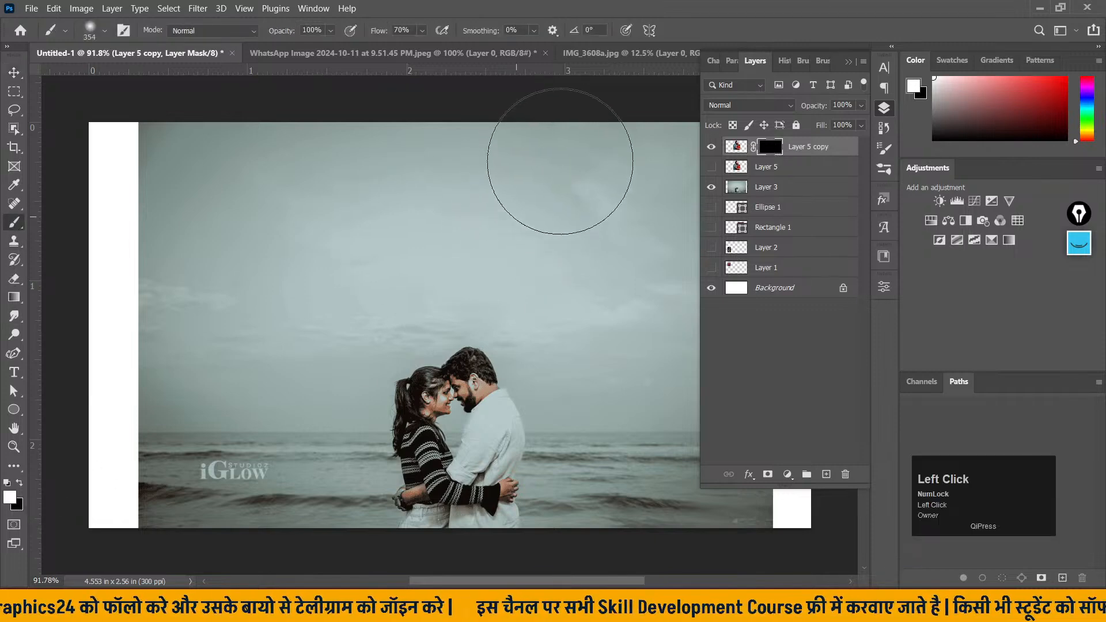
mouse_move(167, 142)
mouse_down()
mouse_move(669, 173)
mouse_move(270, 199)
mouse_move(575, 222)
mouse_up()
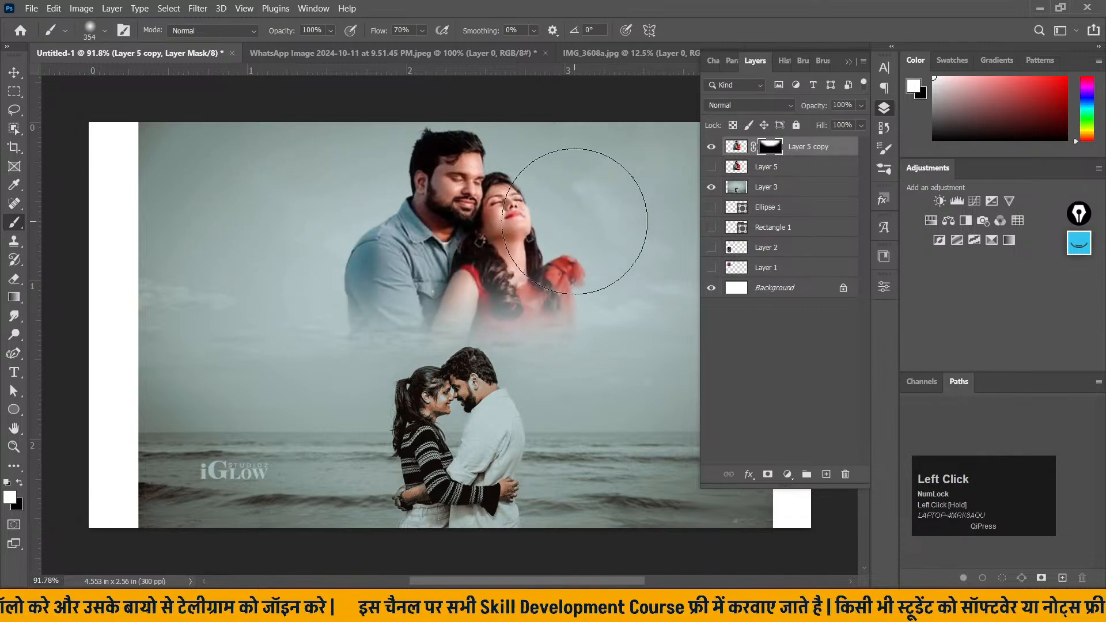
- Review the layer mask commands and delete the painted mask from Layer 5 copy
click(111, 8)
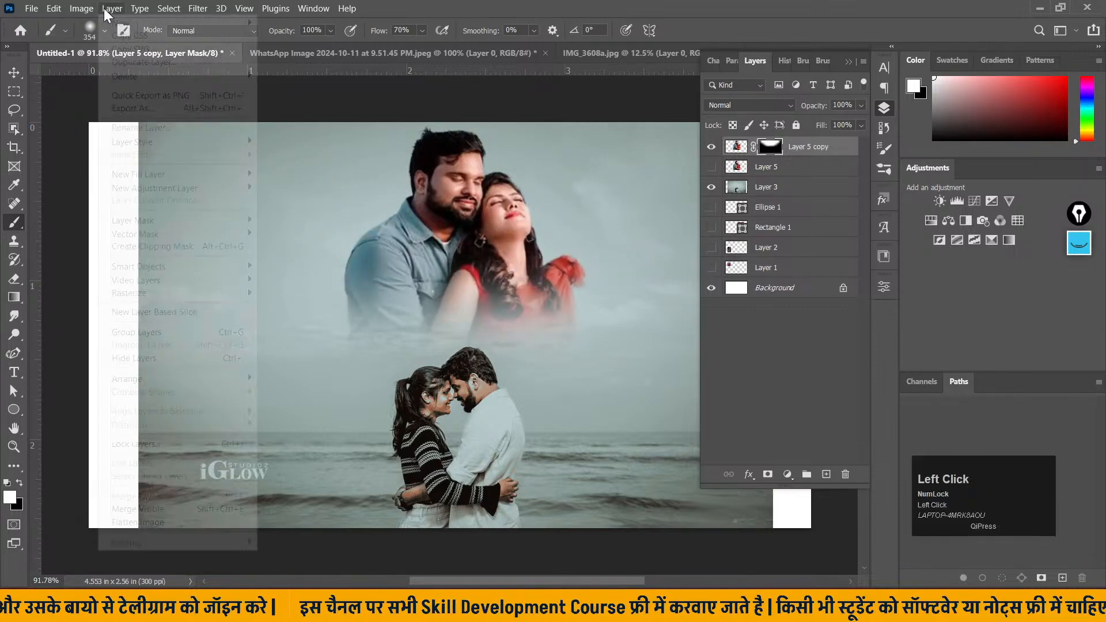
mouse_move(238, 225)
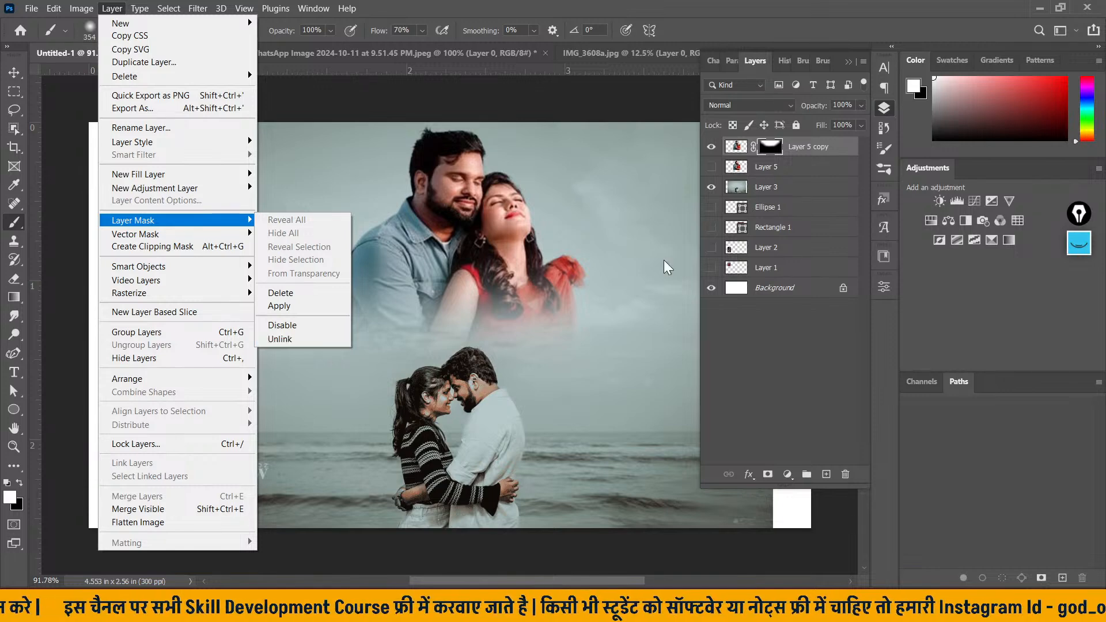
click(755, 149)
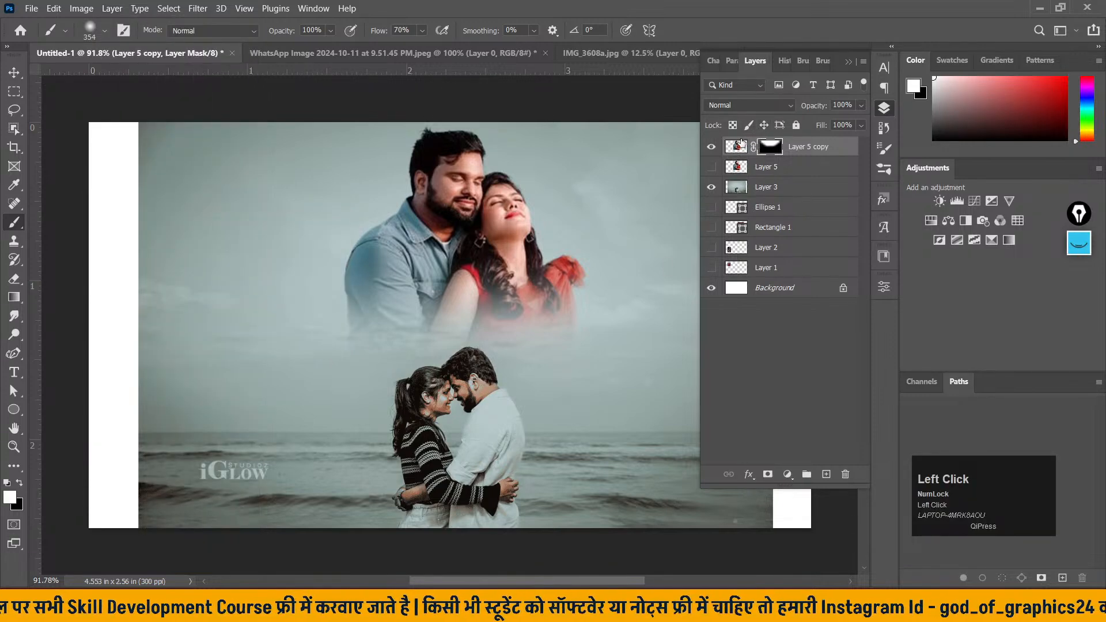
click(112, 8)
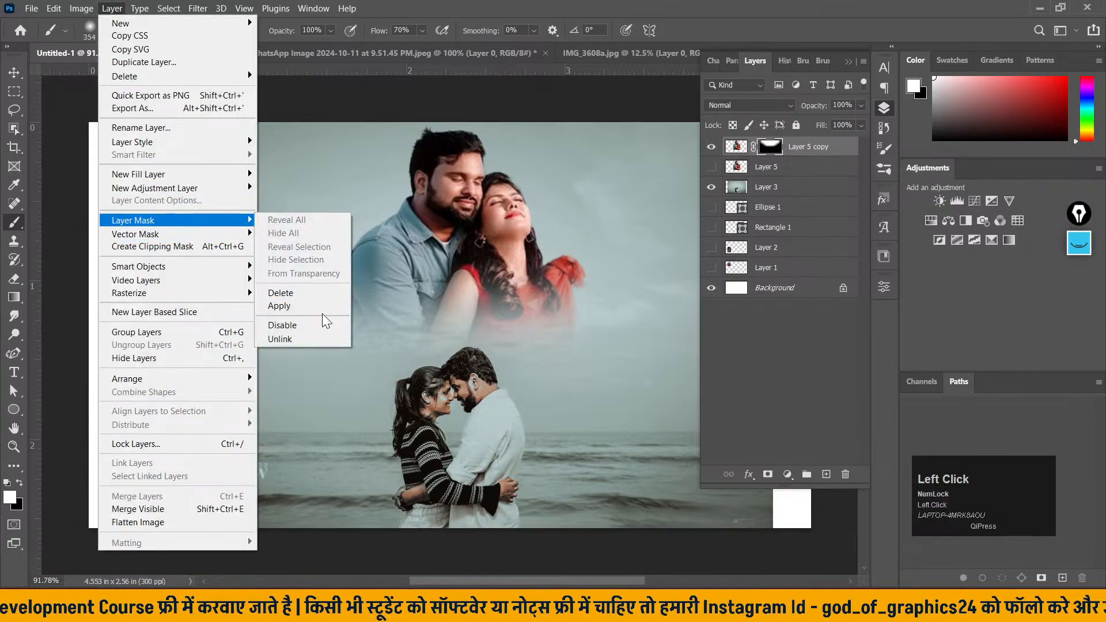
click(317, 296)
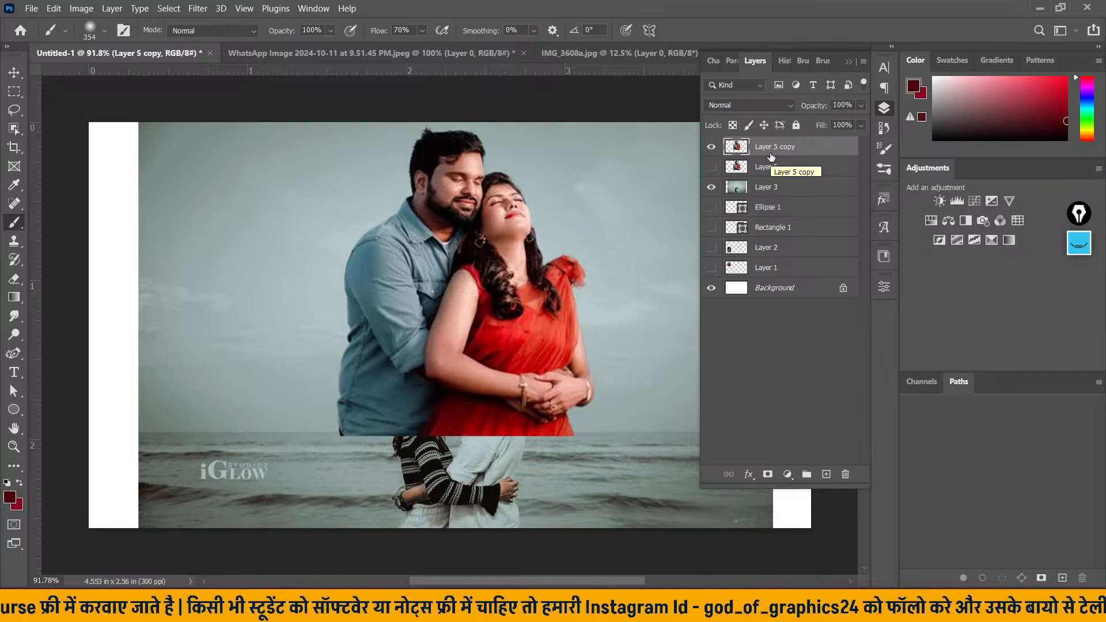
- Add a black hide-all mask to Layer 5 copy and delete it again with the layer mask Delete command
alt+click(770, 475)
click(112, 8)
mouse_move(226, 220)
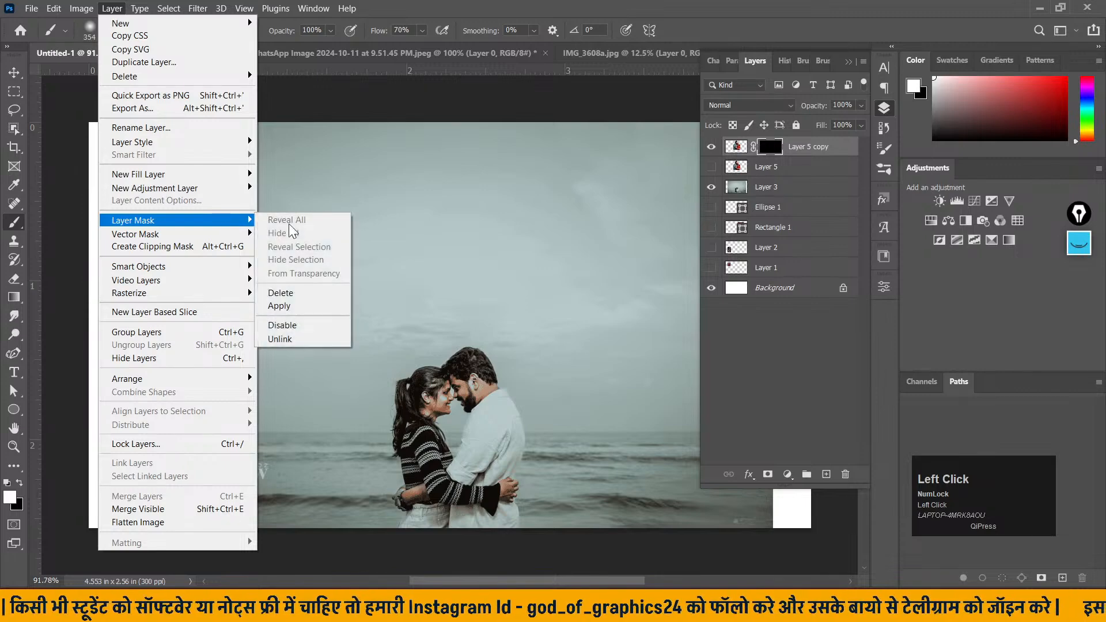
click(291, 292)
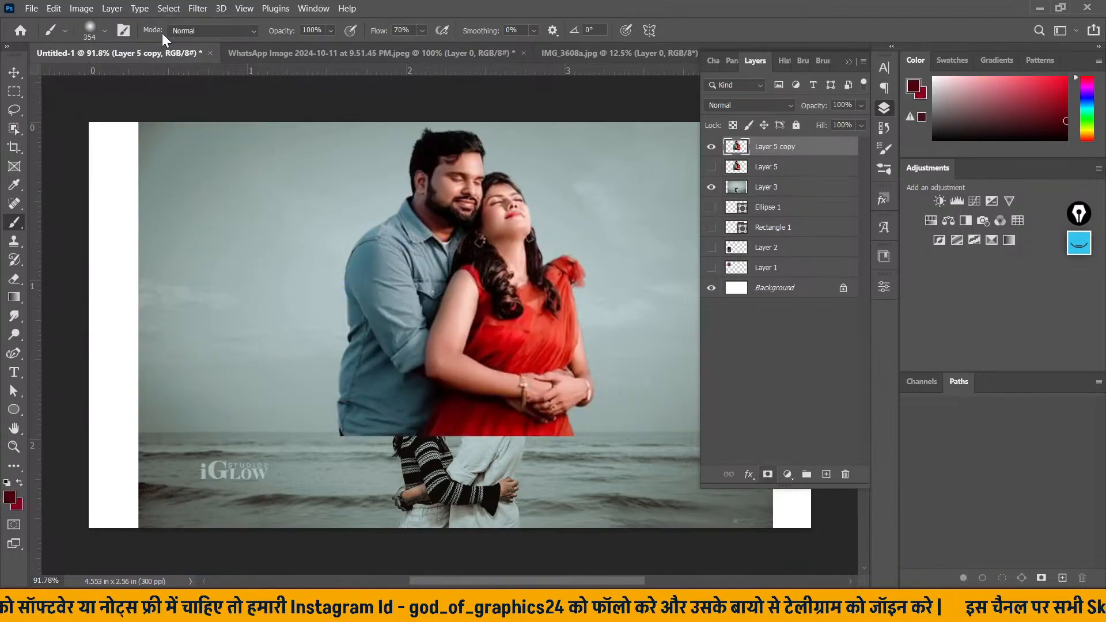
- Add a white reveal-all mask to Layer 5 copy and undo it
click(114, 9)
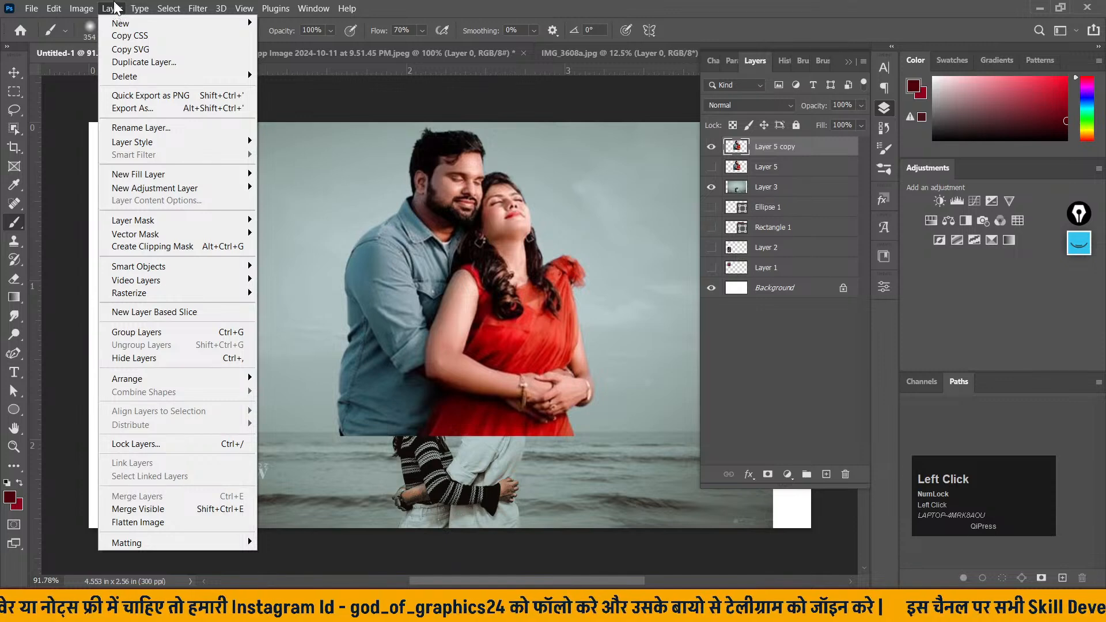
mouse_move(171, 188)
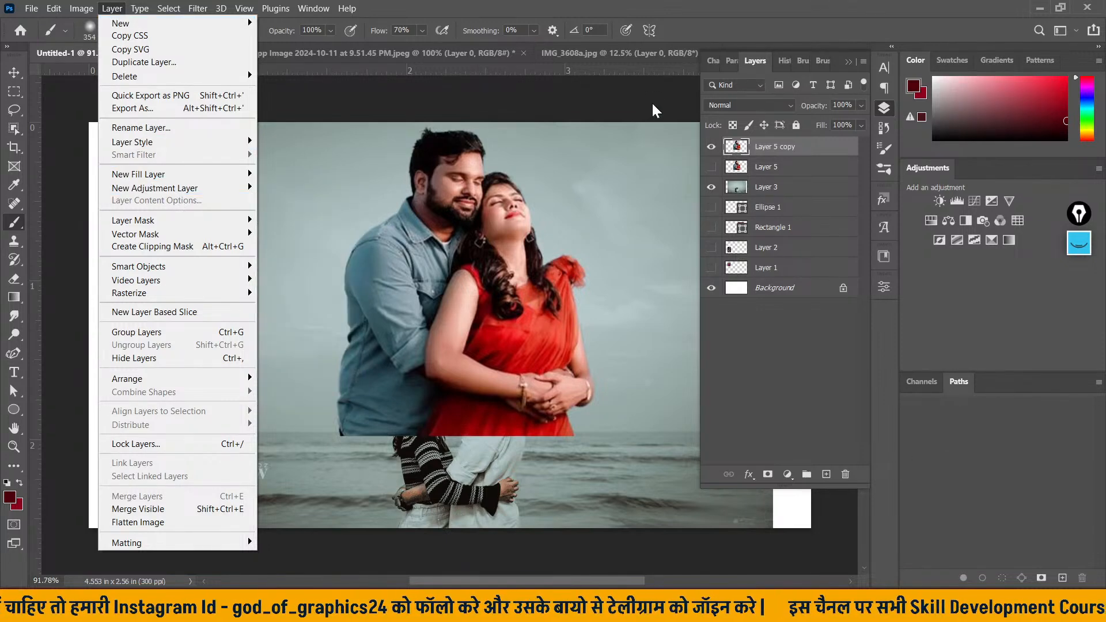
click(768, 474)
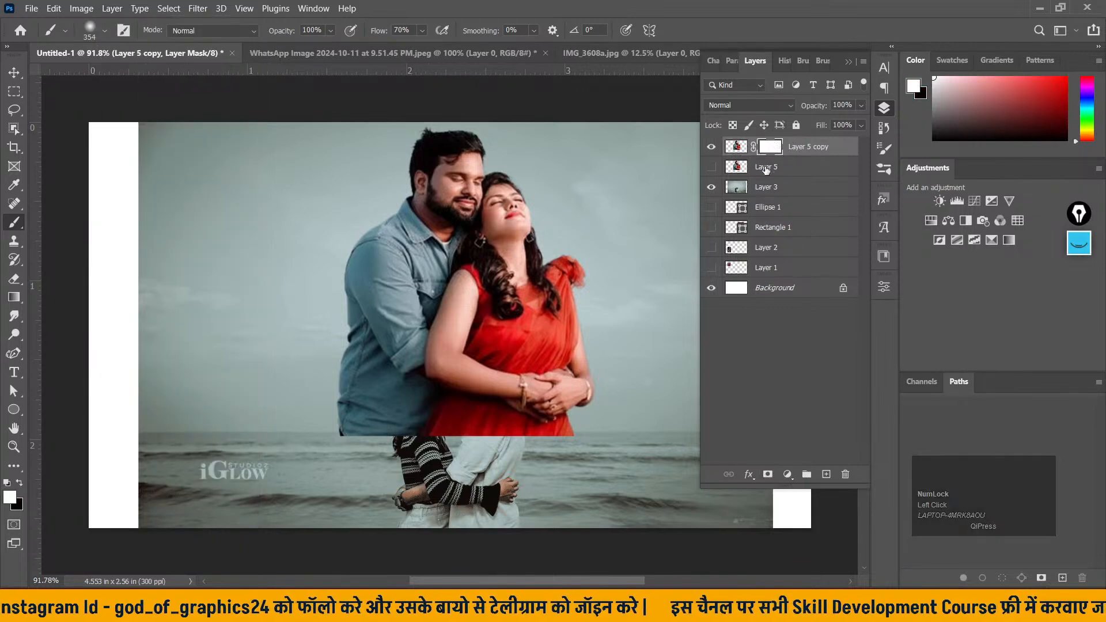
click(776, 149)
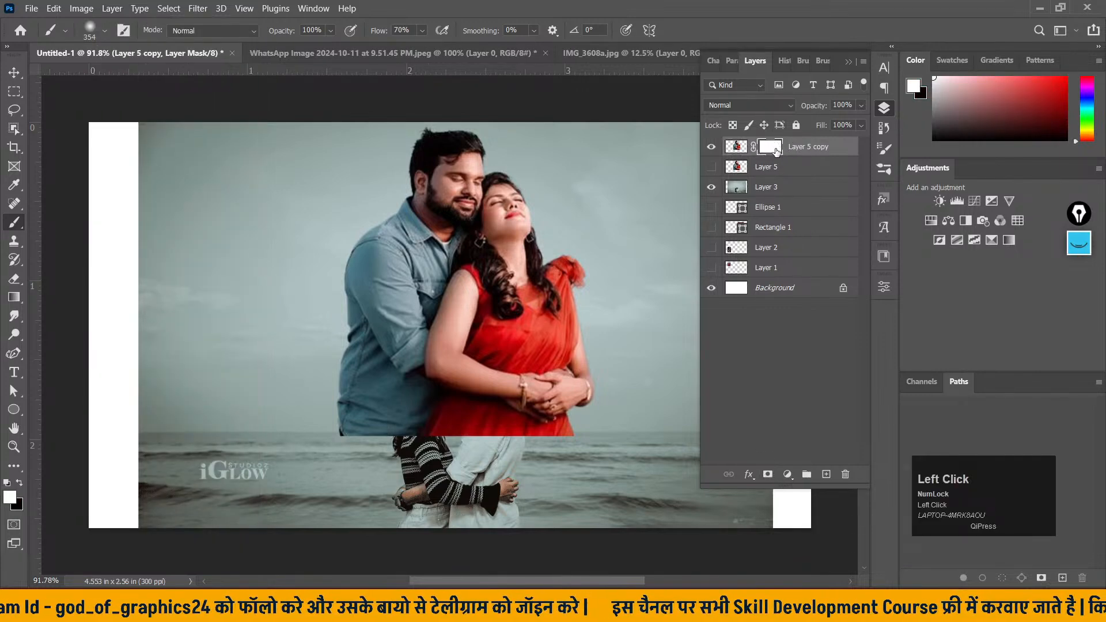
key(ctrl+z)
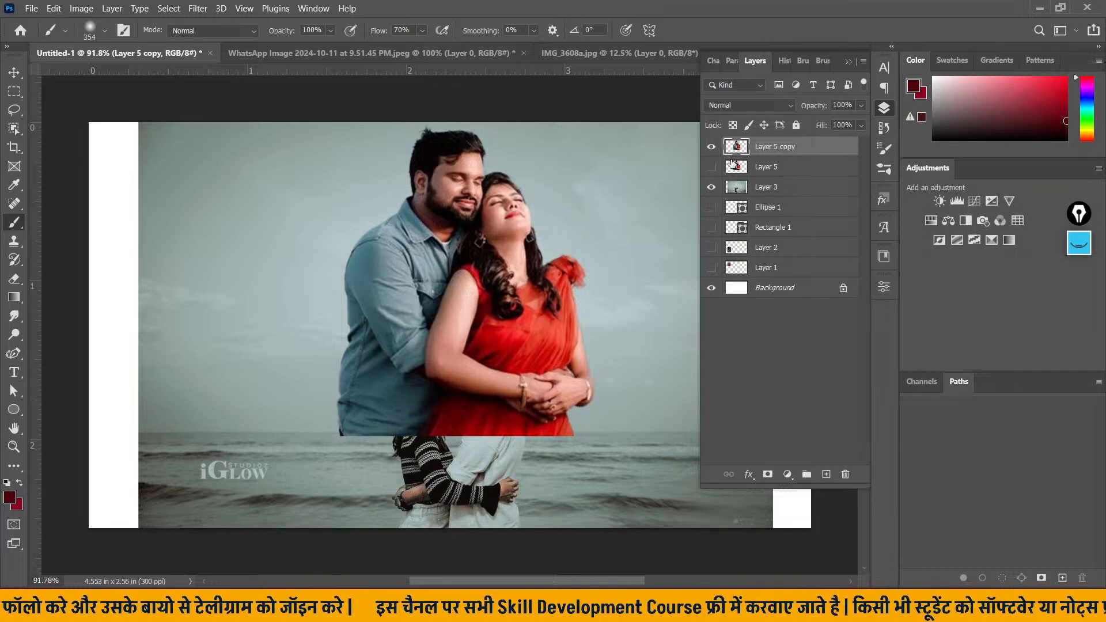
- Hide Layer 5 copy and Layer 3, and show Ellipse 1, Rectangle 1, Layer 2 and Layer 1
click(712, 147)
click(712, 187)
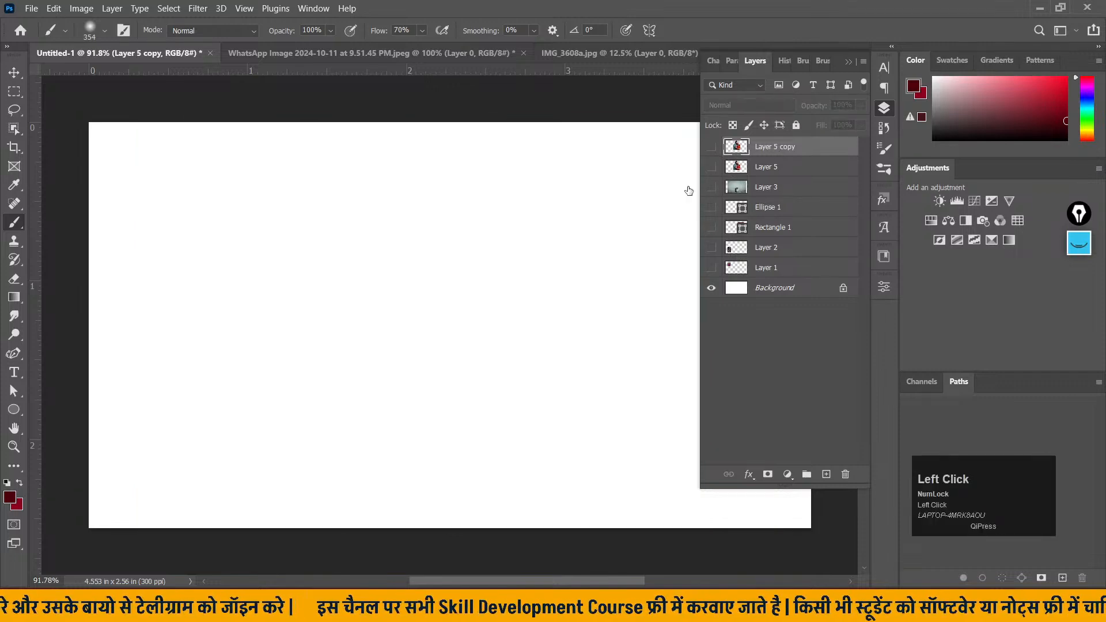
drag(711, 206, 712, 268)
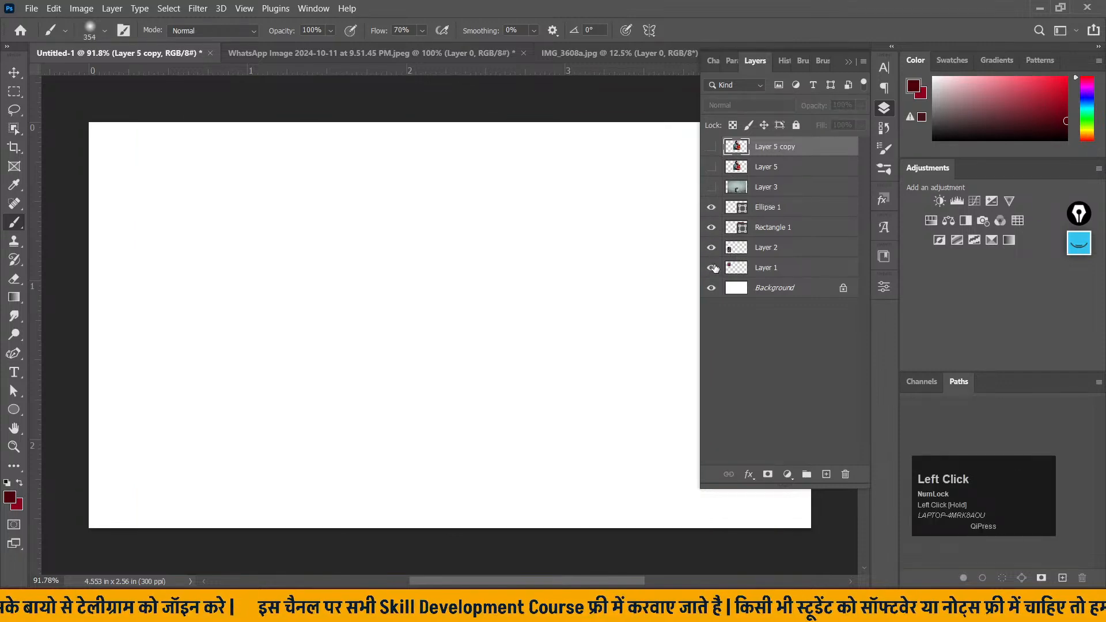
click(14, 72)
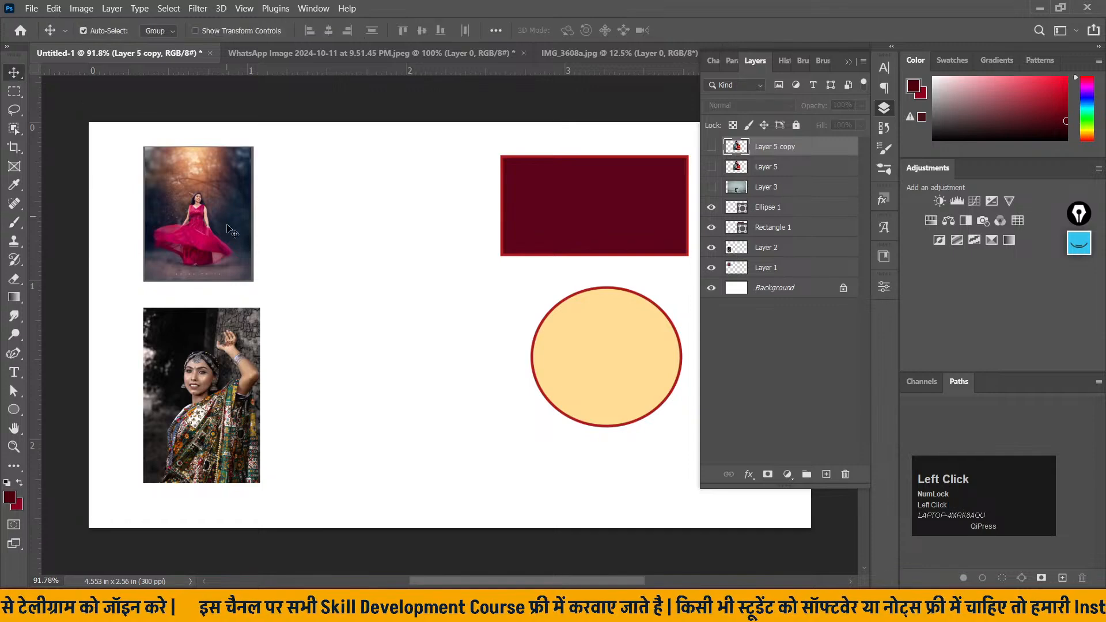
- Select the pink-gown photo on Layer 1 and examine the Vector Mask and Create Clipping Mask commands
click(236, 242)
click(104, 8)
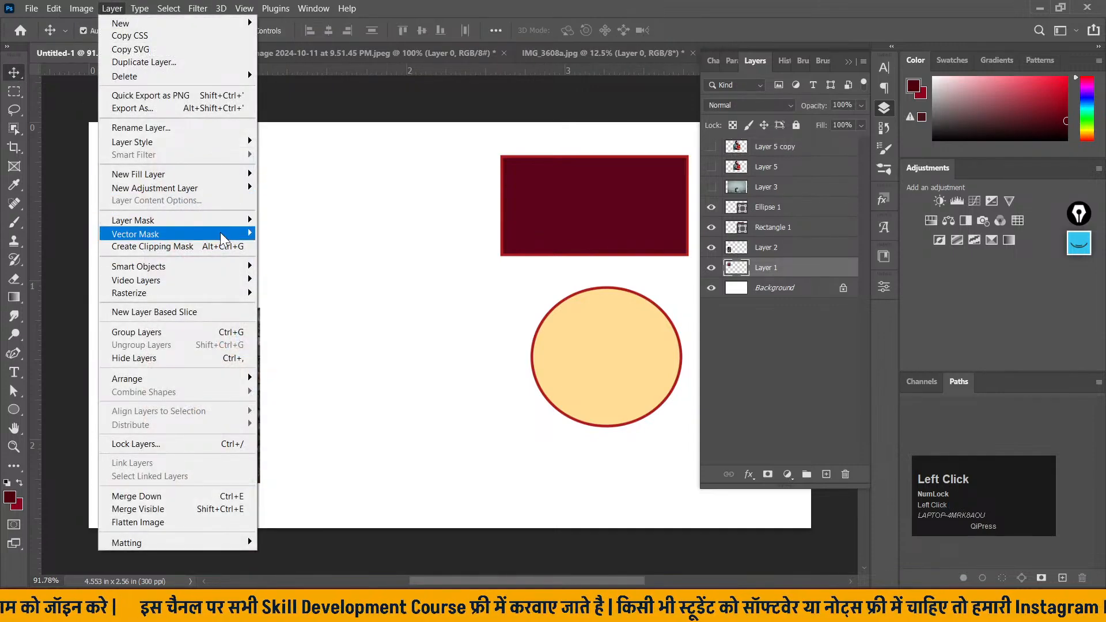
mouse_move(222, 233)
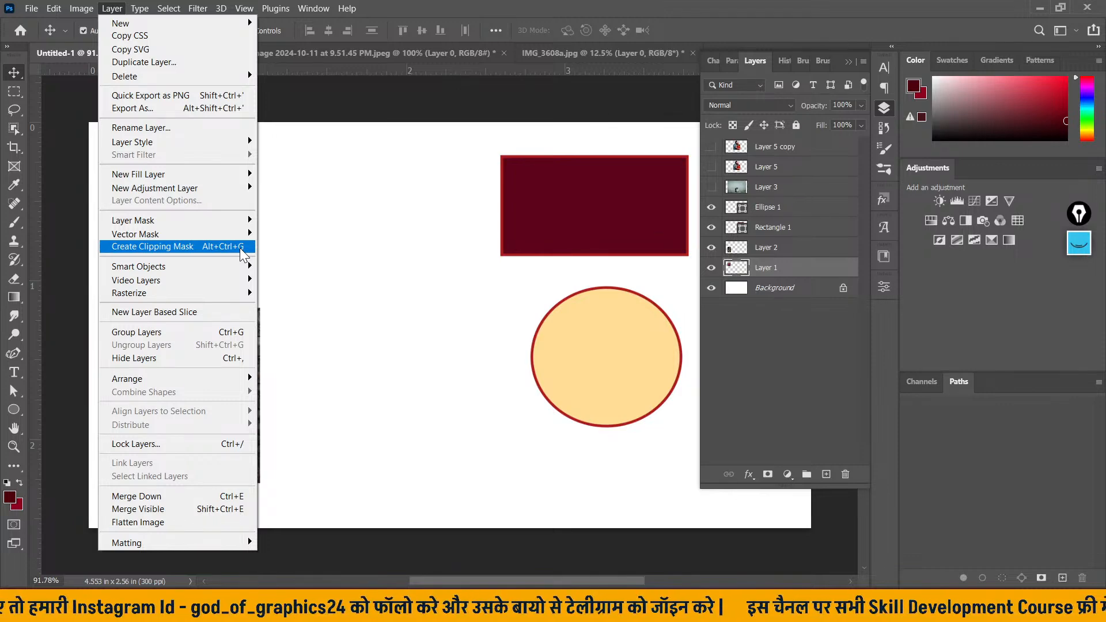
click(369, 219)
- Move the cream ellipse beside the photo of the woman in the patterned sari, at the lower middle of the canvas
click(526, 194)
click(601, 391)
drag(630, 353, 433, 410)
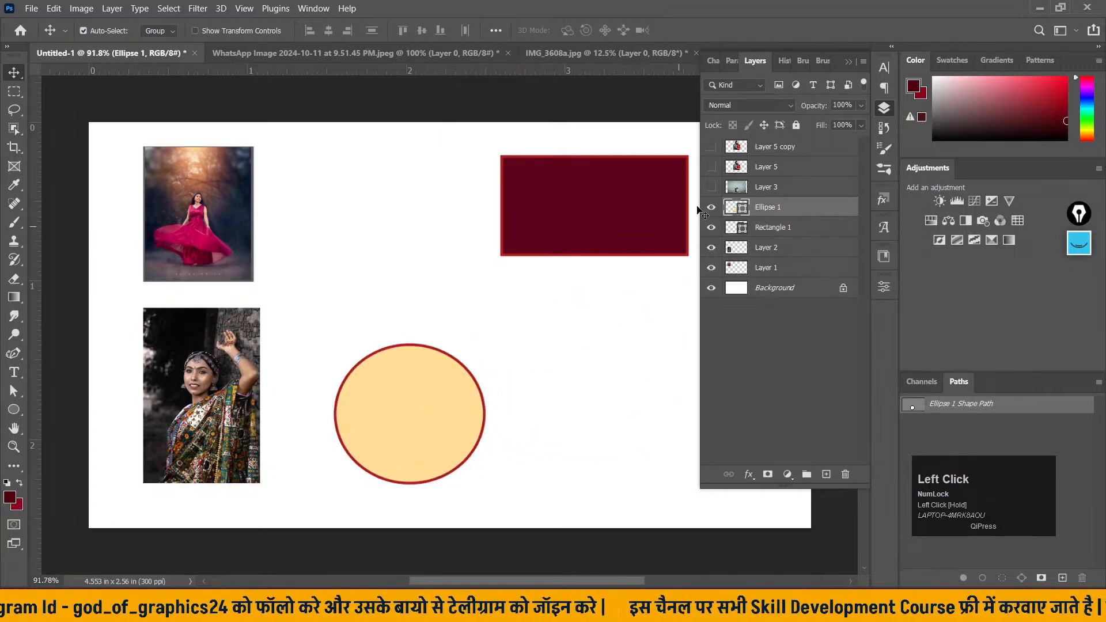
- Show the beach photo on Layer 3, clip it to Ellipse 1 with a clipping mask and position the embracing couple inside the ellipse
click(712, 187)
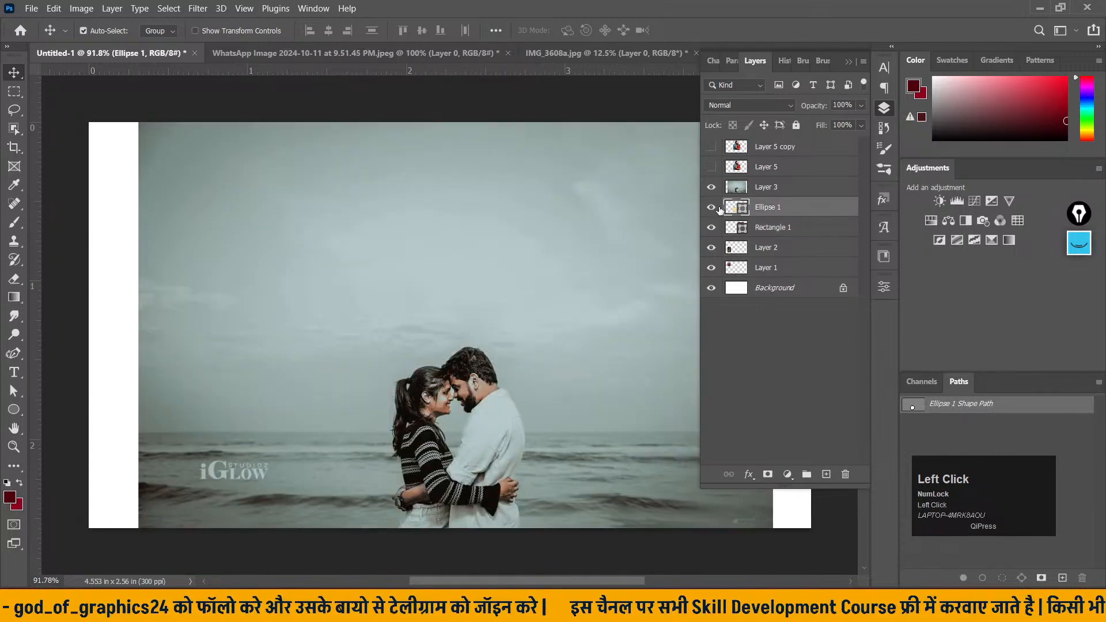
click(711, 187)
click(712, 187)
drag(578, 337, 557, 320)
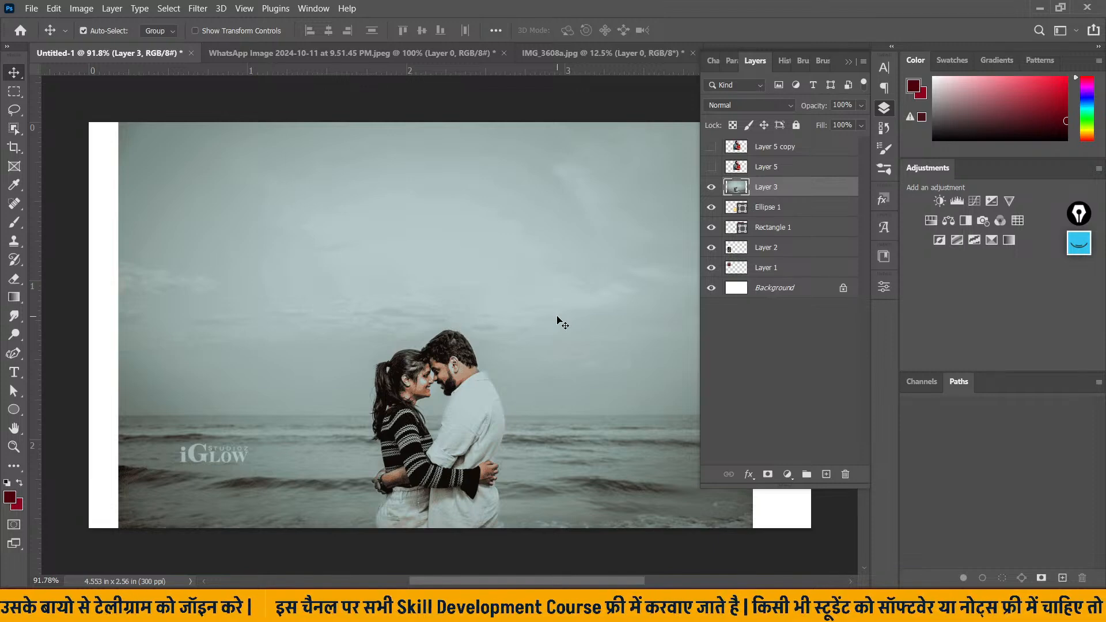
key(ctrl+alt+g)
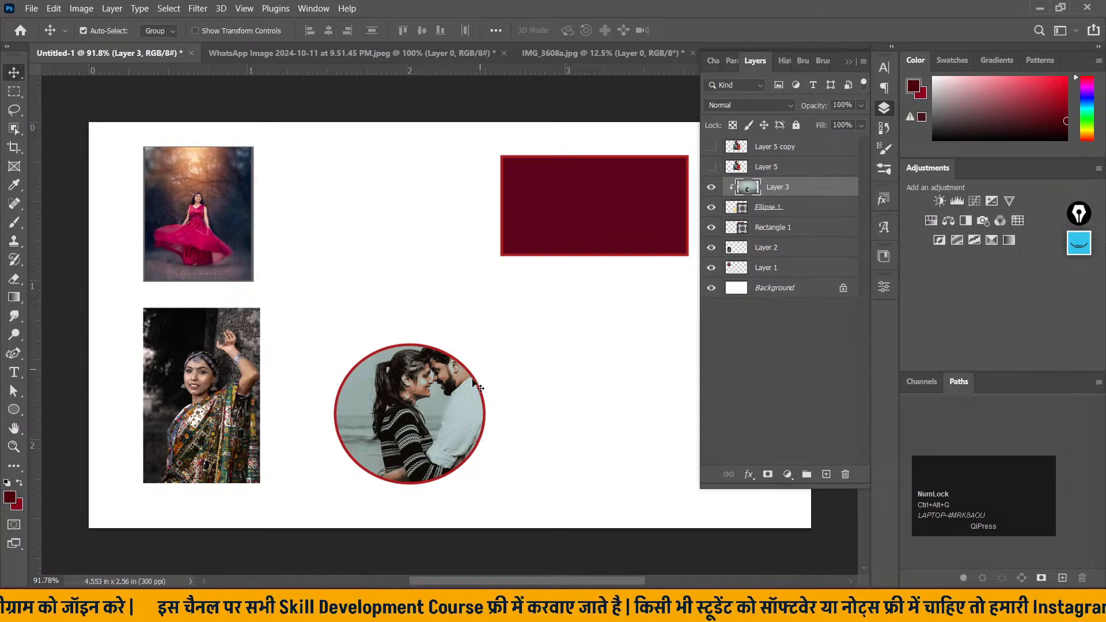
mouse_move(466, 404)
mouse_down()
mouse_move(553, 447)
mouse_move(328, 391)
mouse_move(461, 403)
mouse_move(435, 423)
mouse_move(435, 412)
mouse_move(461, 409)
mouse_up()
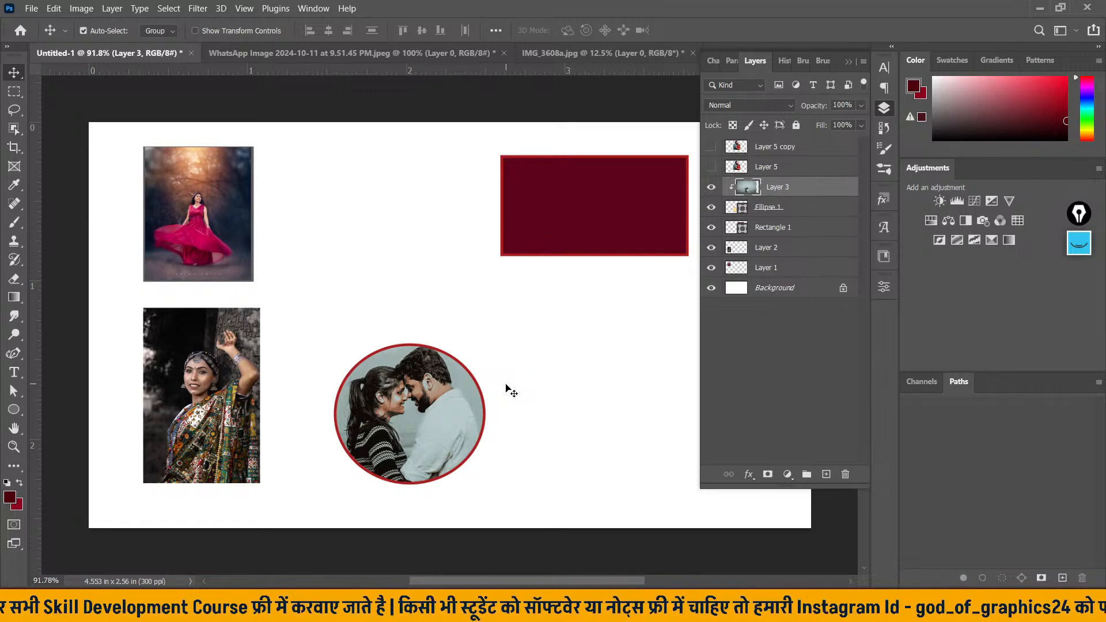
- Reposition the beach photo on Layer 3 so the embracing couple is centred inside the ellipse
key(ctrl+z)
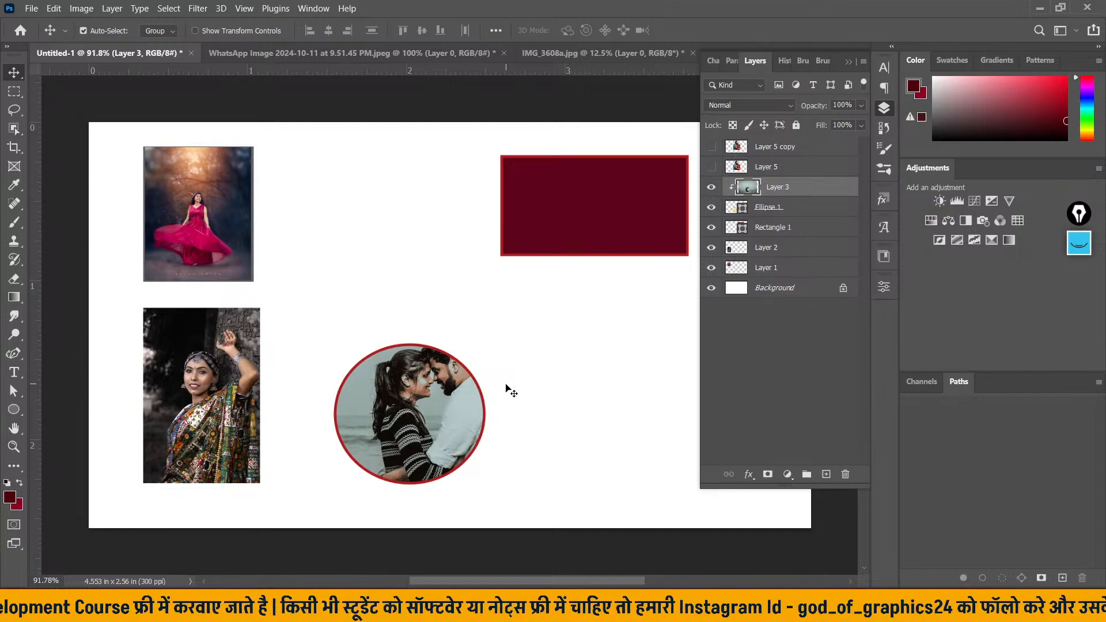
click(112, 8)
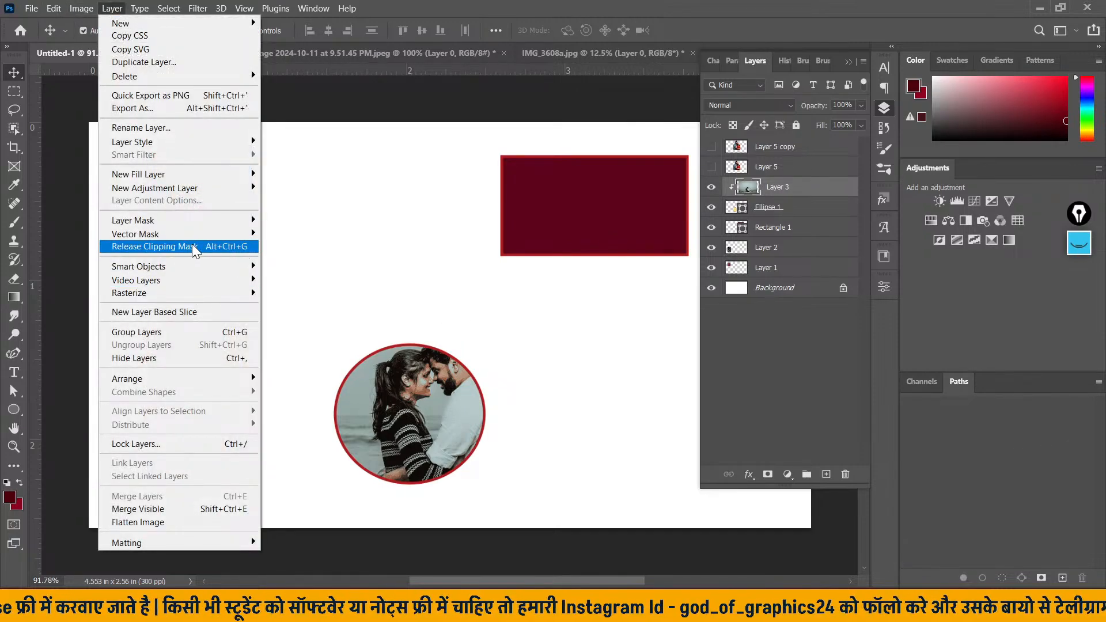
click(441, 402)
drag(441, 403, 430, 402)
- Release the clipping mask on Layer 3, hide that layer and deselect it
click(112, 9)
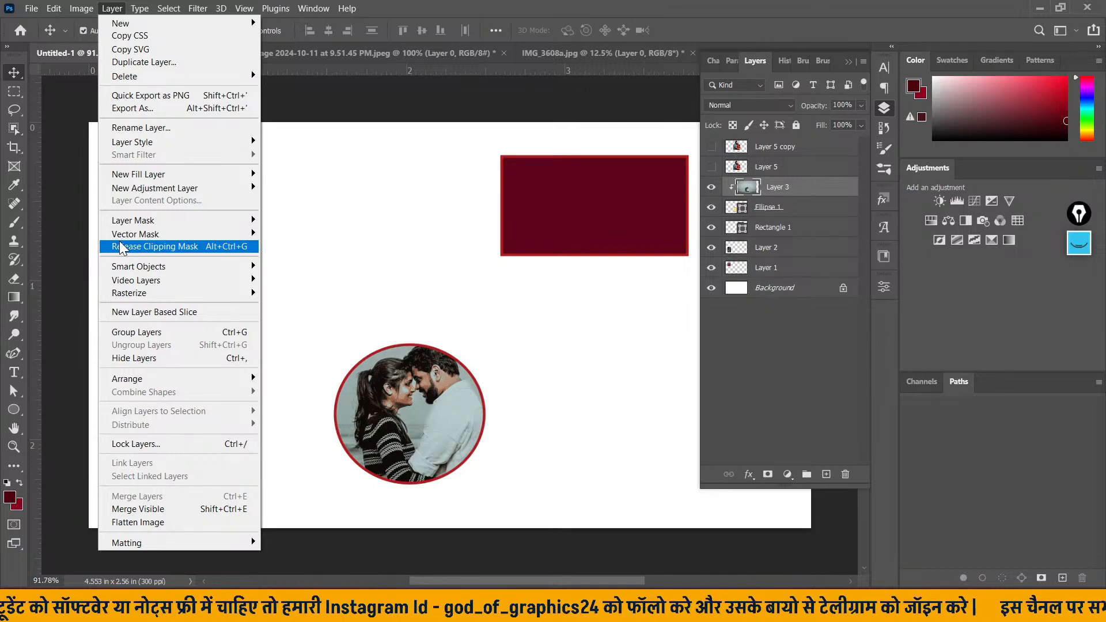
click(785, 191)
right_click(786, 190)
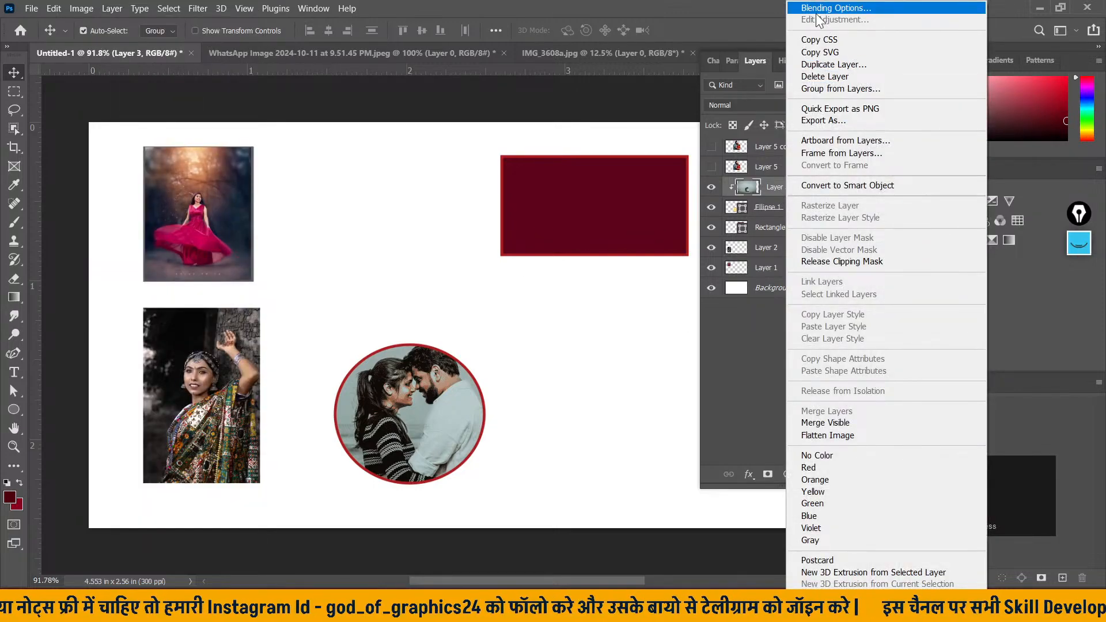
click(821, 260)
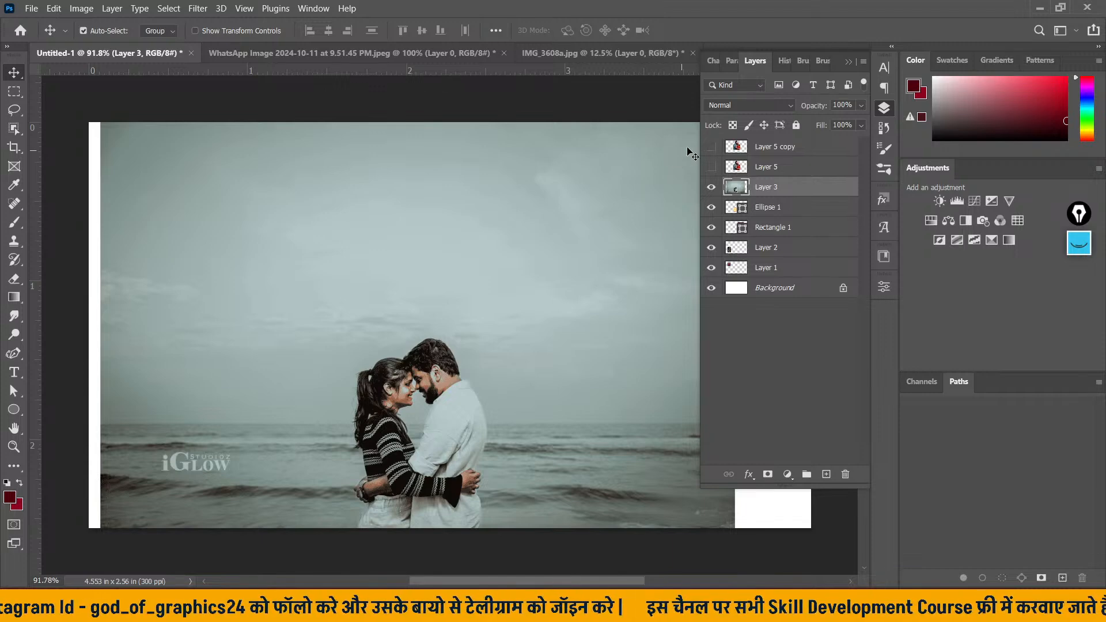
click(711, 186)
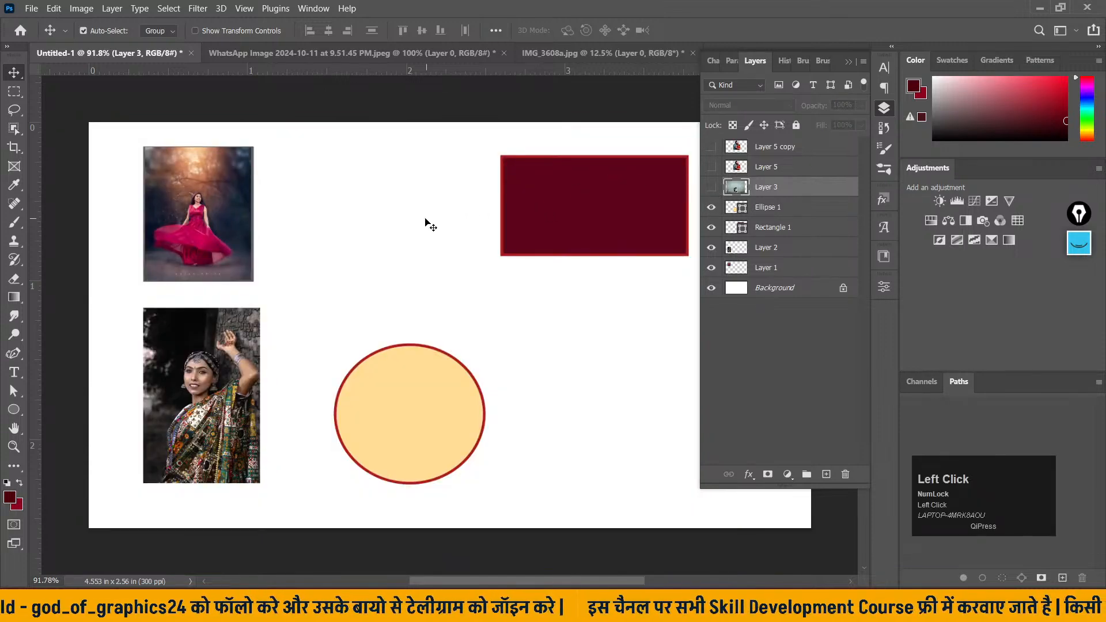
click(432, 223)
- Move the cream ellipse slightly up and to the right on the canvas
click(111, 8)
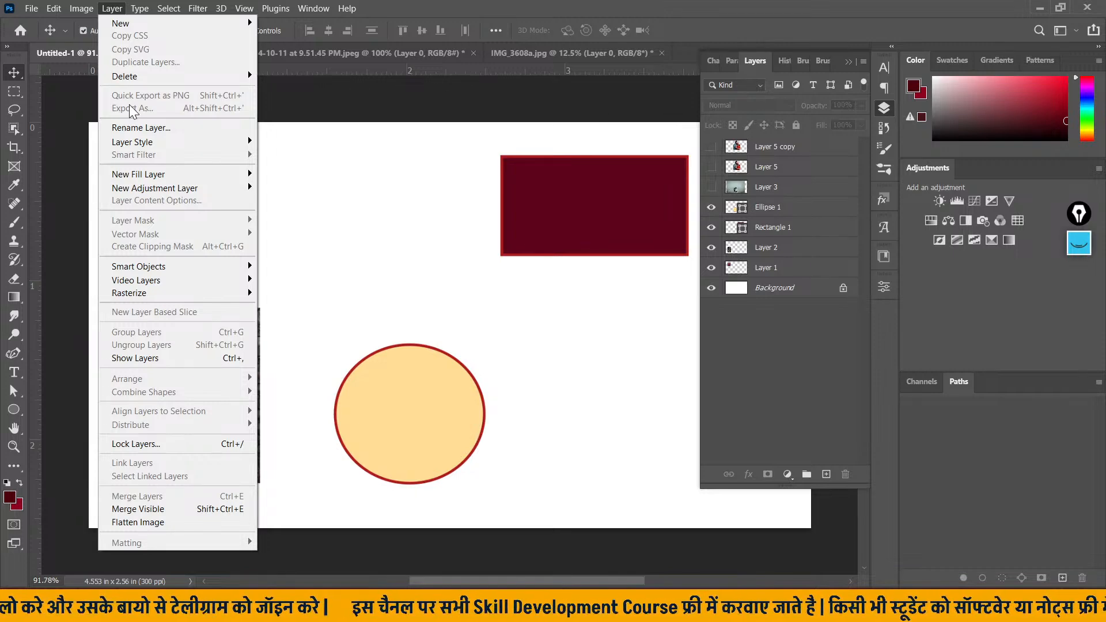
click(434, 387)
drag(411, 427, 443, 396)
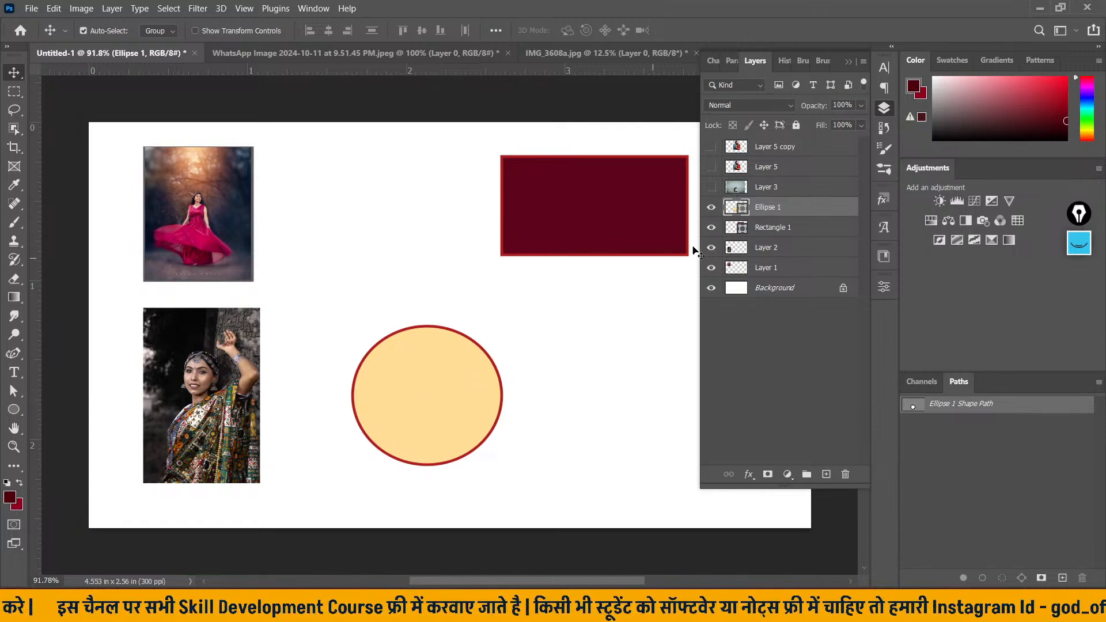
- Show the beach photo on Layer 3 and clip it to Ellipse 1 with a clipping mask
click(712, 189)
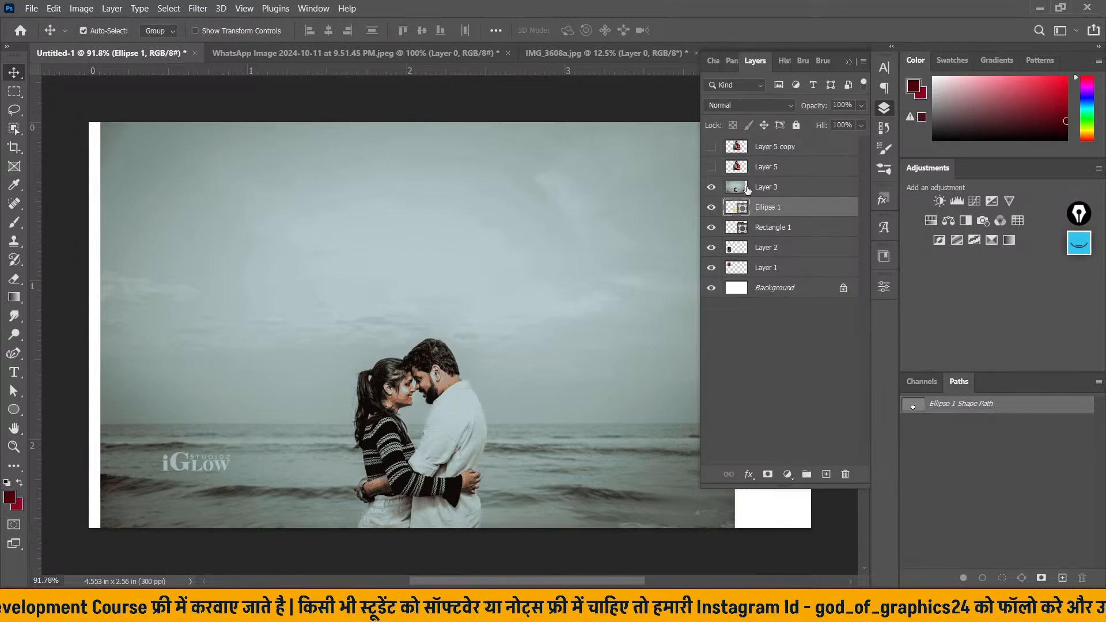
click(713, 188)
click(712, 188)
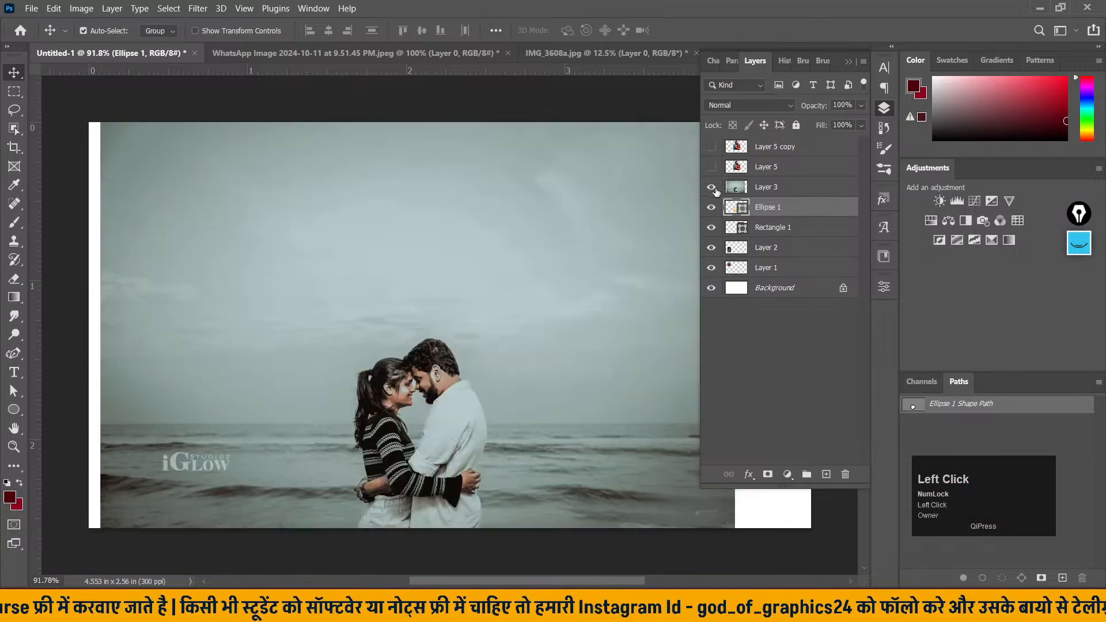
click(774, 187)
click(774, 207)
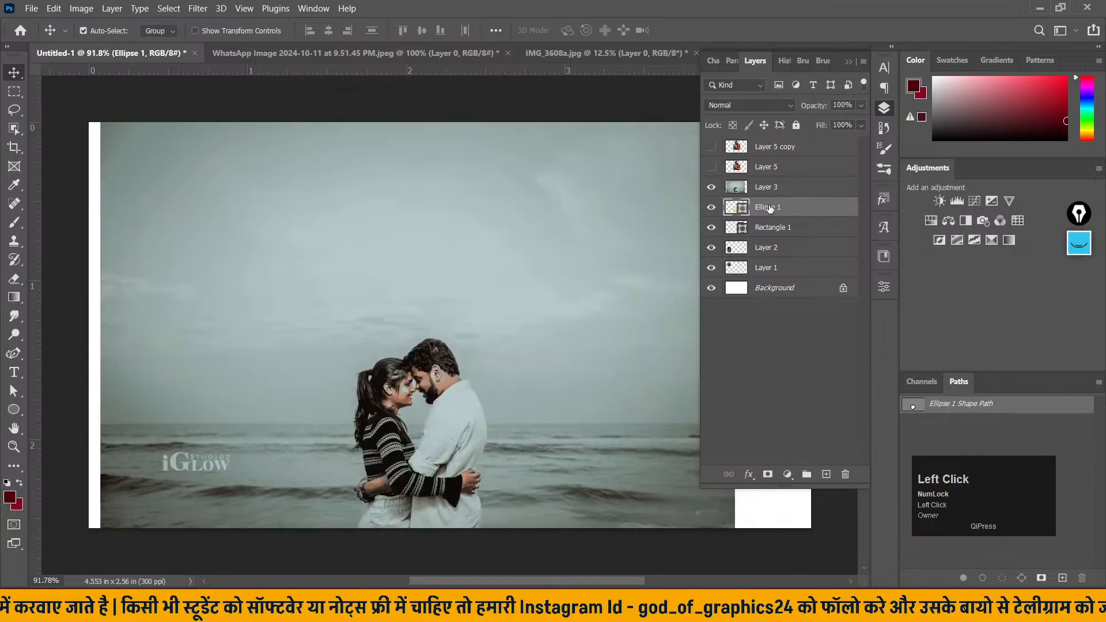
click(781, 194)
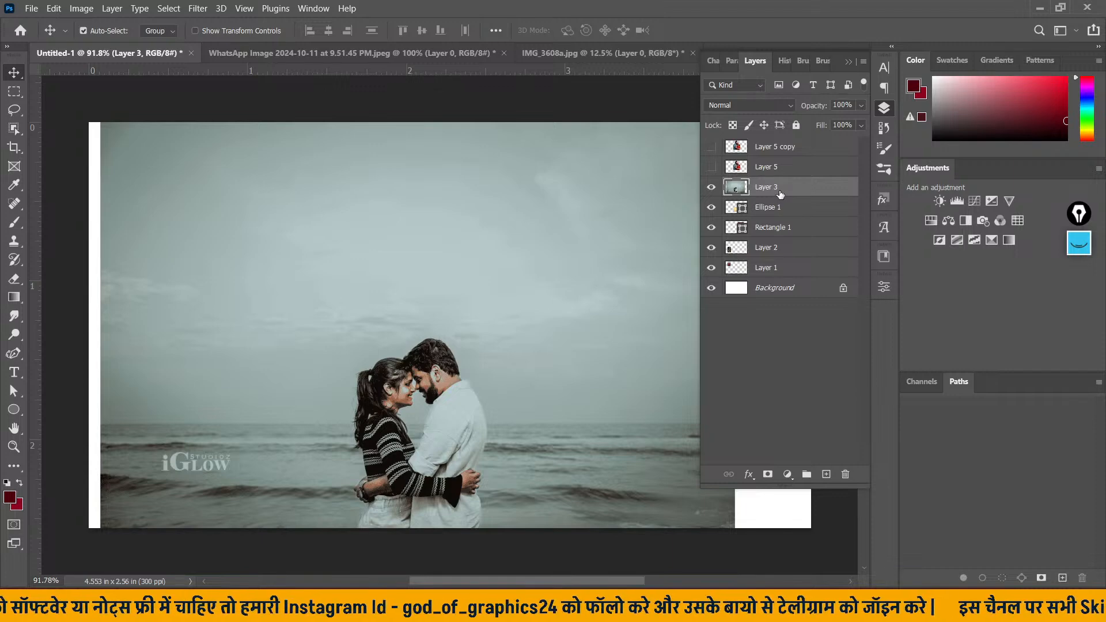
ctrl+click(780, 195)
key(ctrl+alt+g)
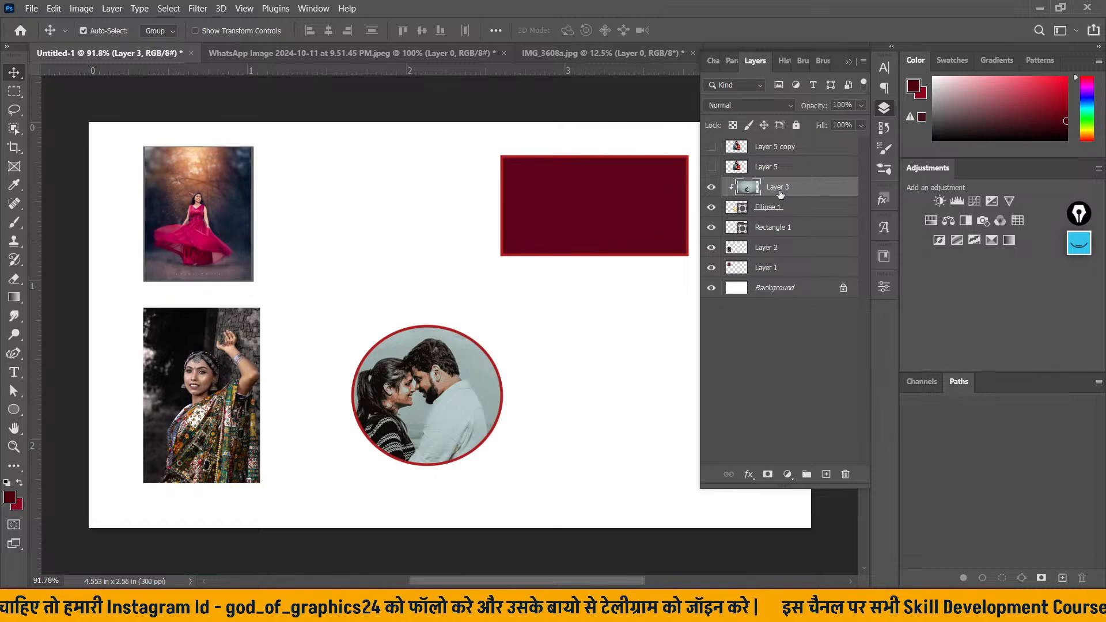
- Release the clipping mask on Layer 3 and clip the layer to Ellipse 1 again
right_click(780, 193)
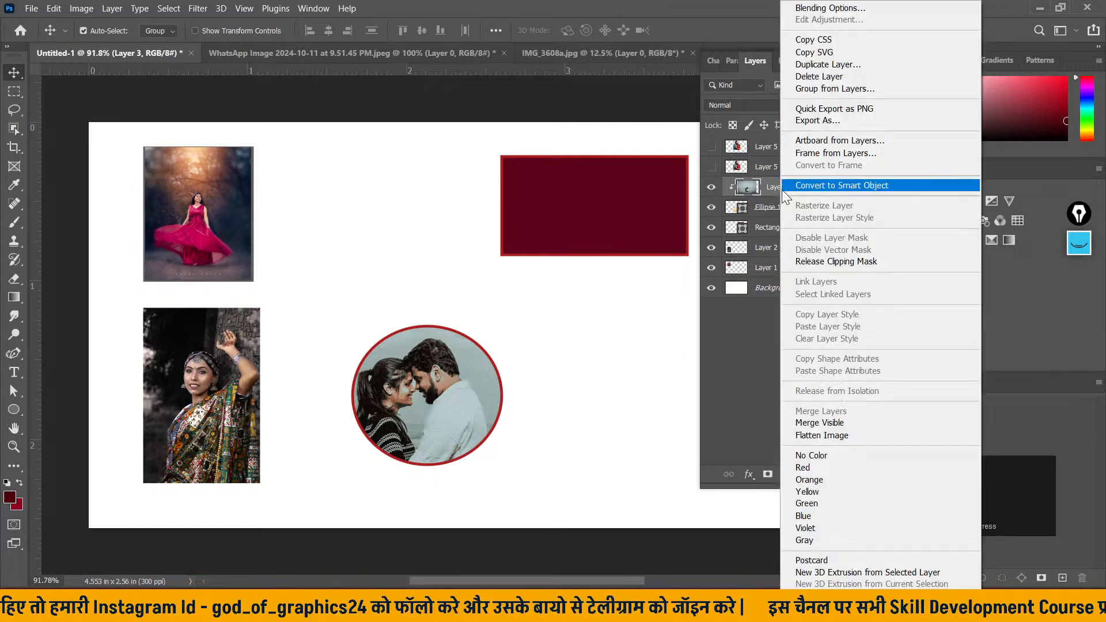
click(813, 261)
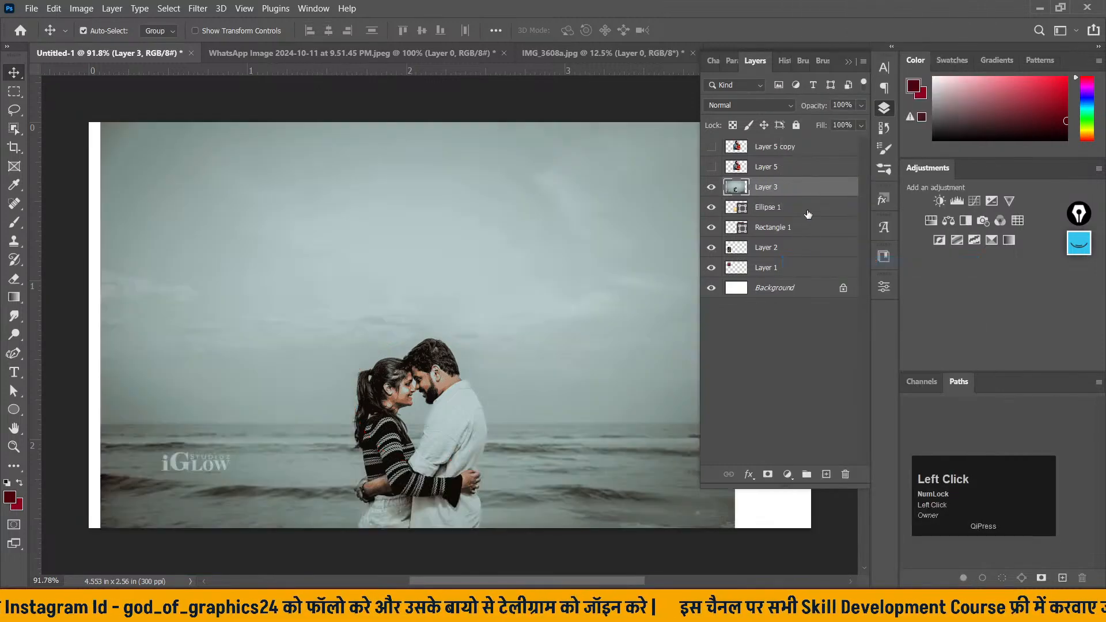
right_click(779, 186)
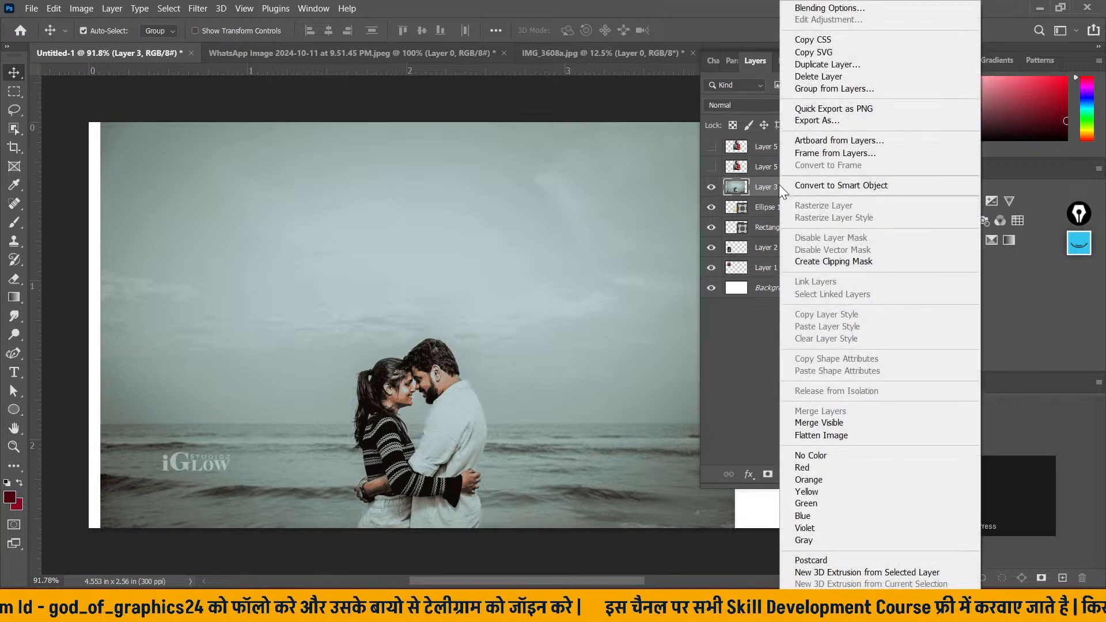
click(869, 261)
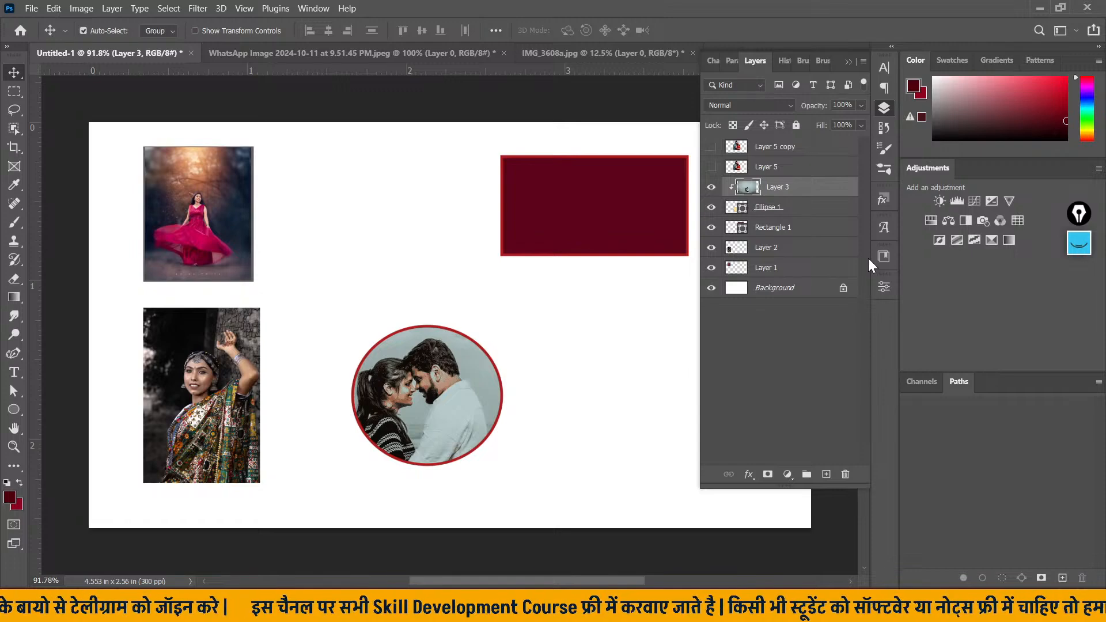
- Remove the clipping mask from the beach photo, hide Layer 3 and clear the layer selection
right_click(788, 193)
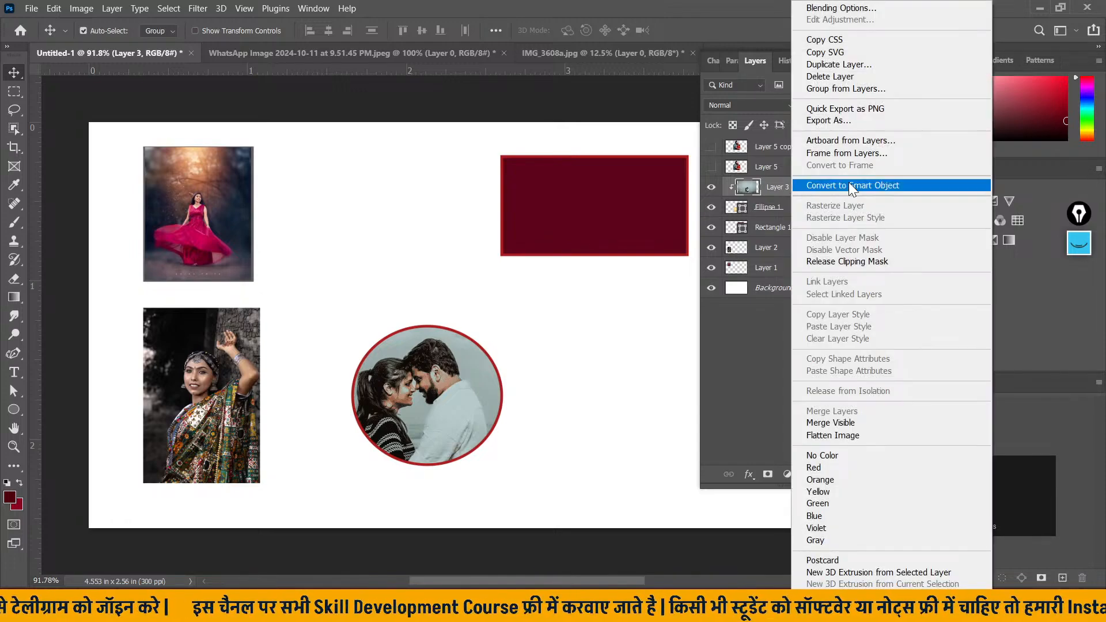
click(847, 261)
click(708, 192)
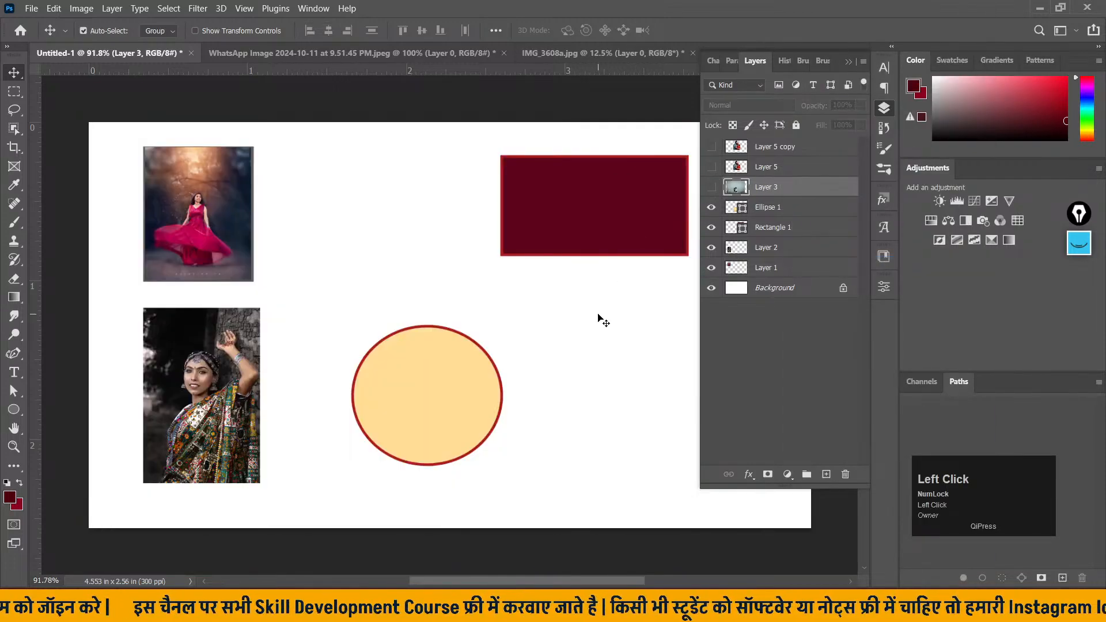
click(599, 315)
- Examine the layer commands with nothing selected and with Layer 2 selected, clear the selection and collapse the layer list
click(112, 8)
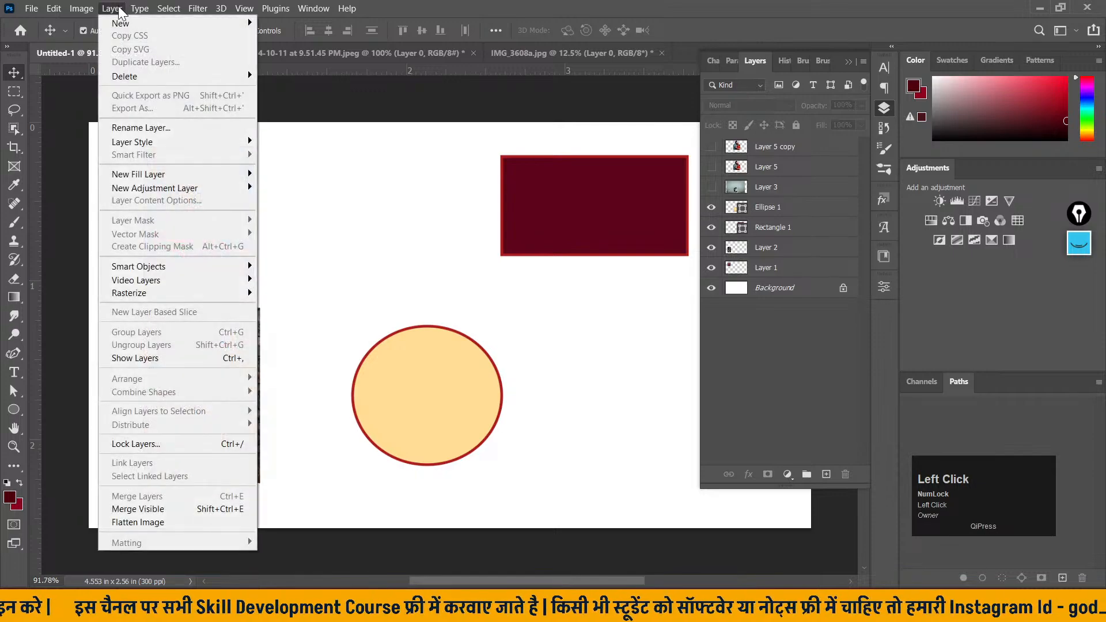
click(776, 257)
click(766, 247)
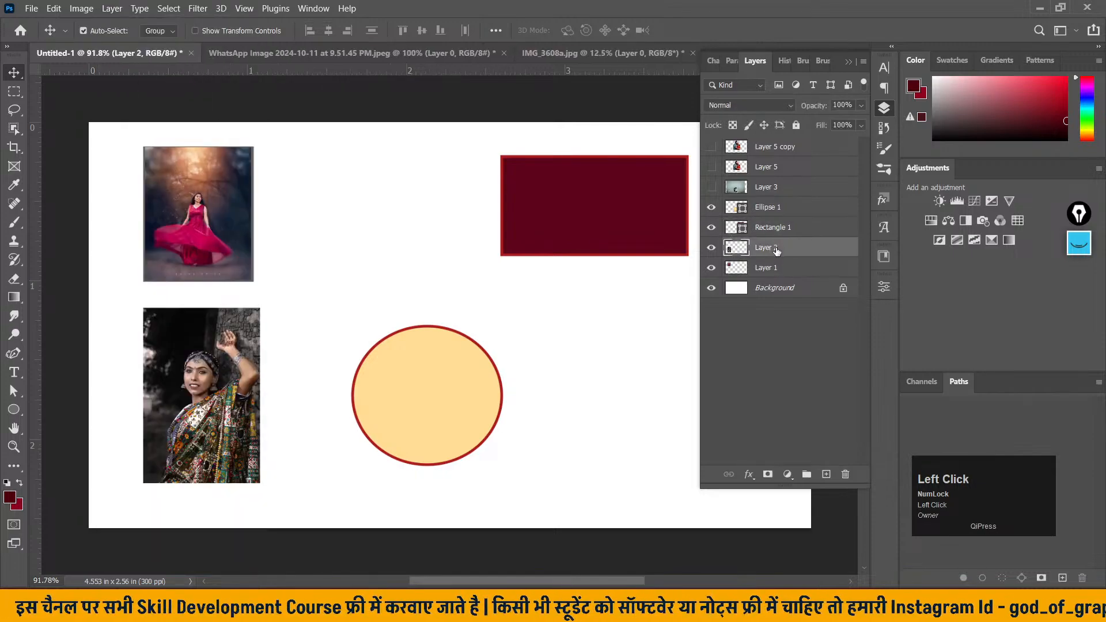
click(112, 8)
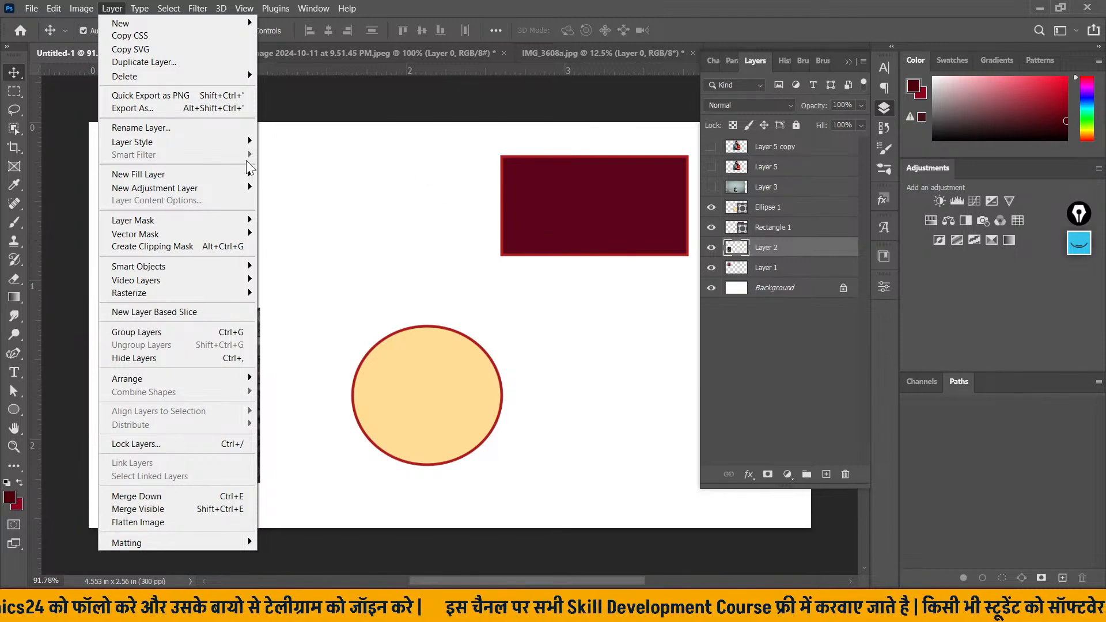
click(374, 149)
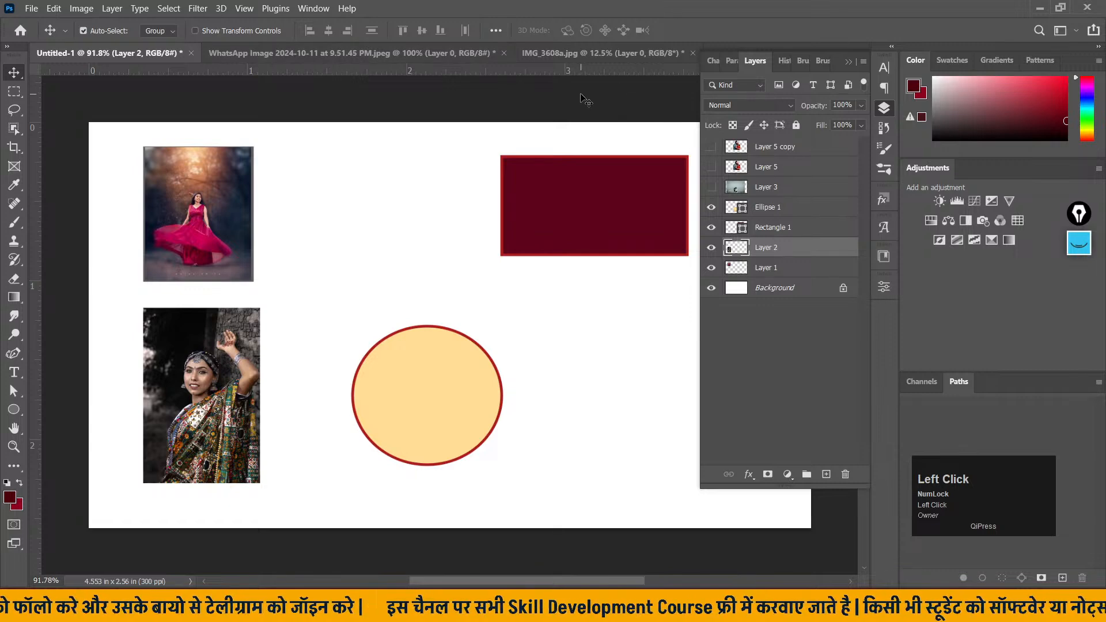
click(552, 96)
click(850, 61)
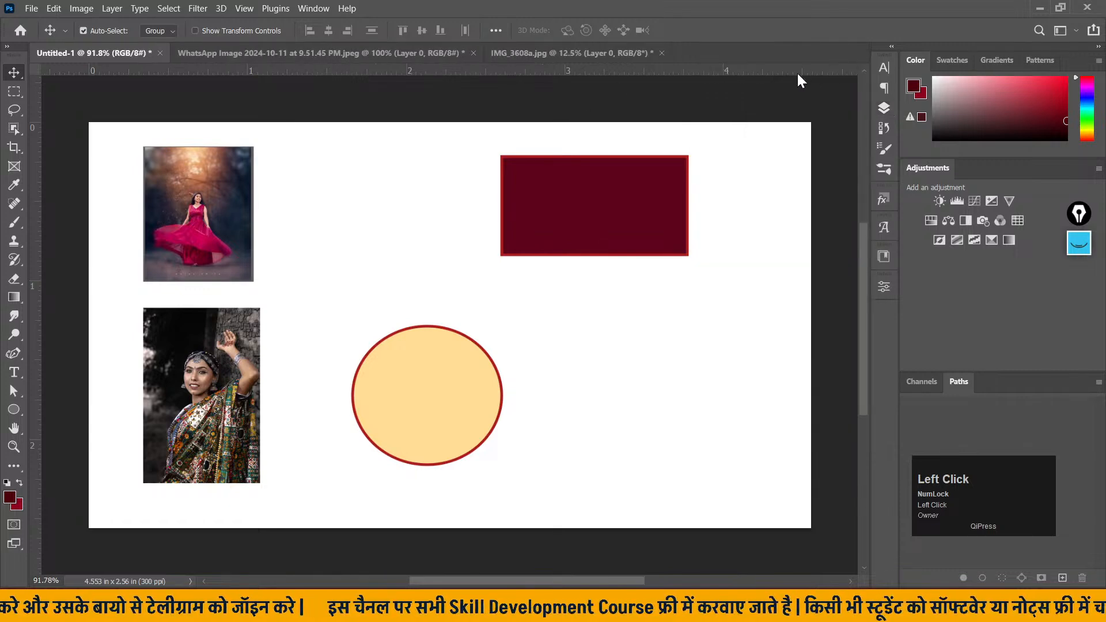
- Create a 1366 x 768 pixel document from the Web Most Common preset at 300 pixels/inch, with artboards turned off
click(32, 8)
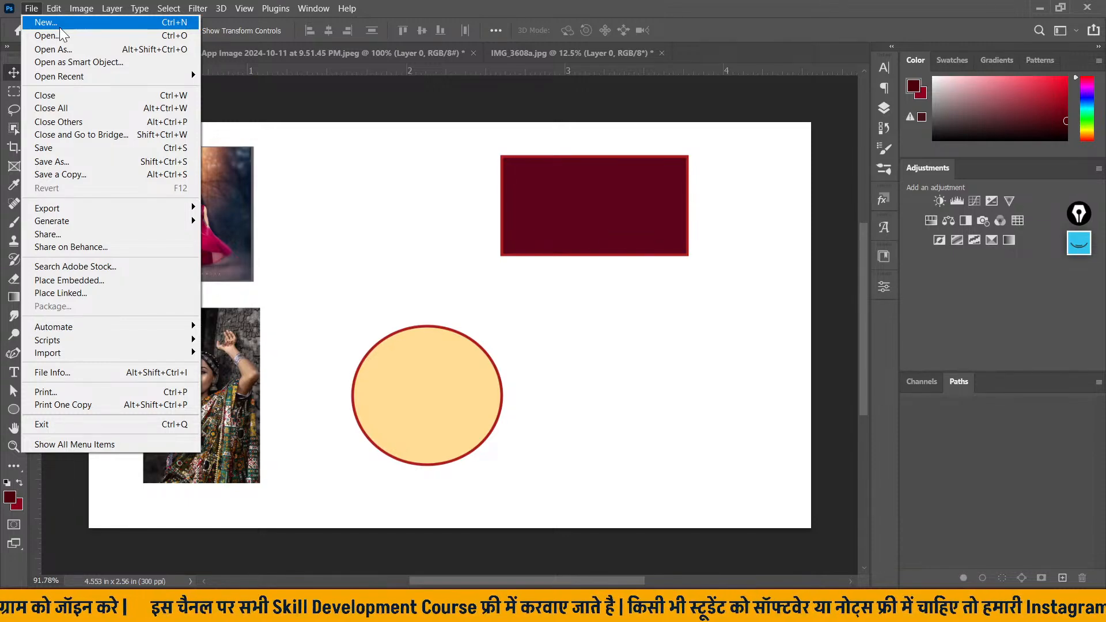
click(60, 27)
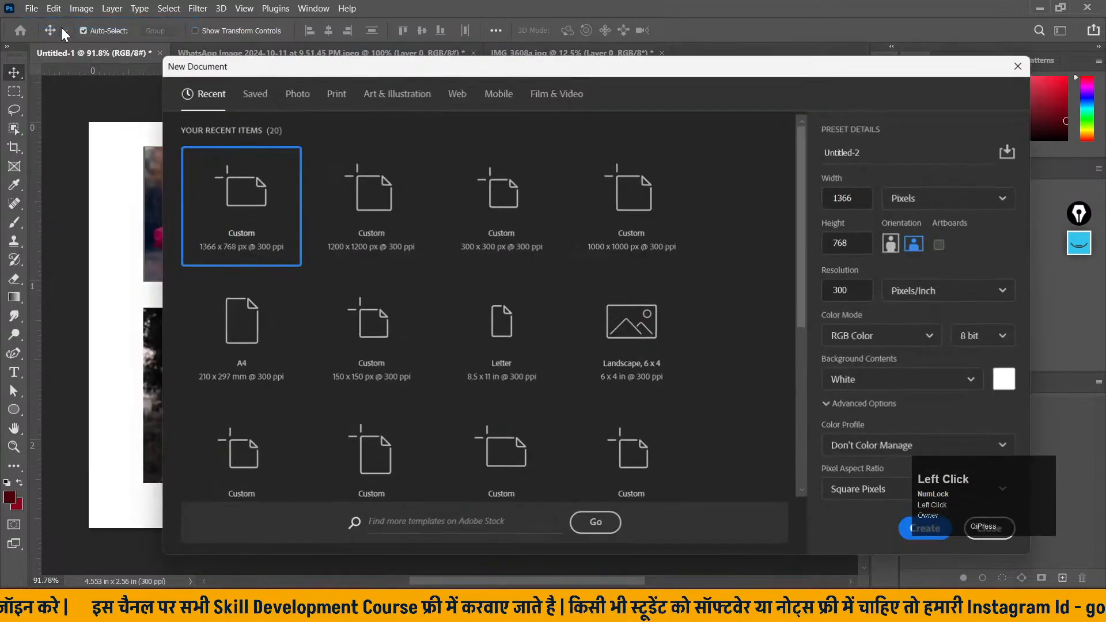
scroll(493, 417, down, 3)
scroll(369, 392, down, 1)
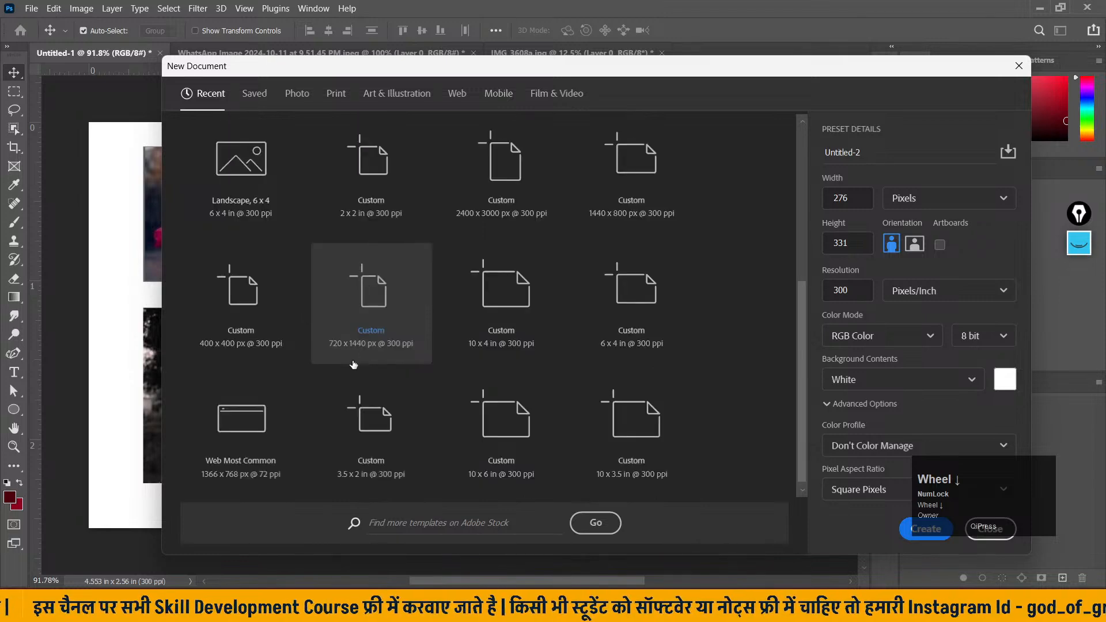
click(259, 458)
click(858, 291)
key(BackSpace)
key(BackSpace)
text(300)
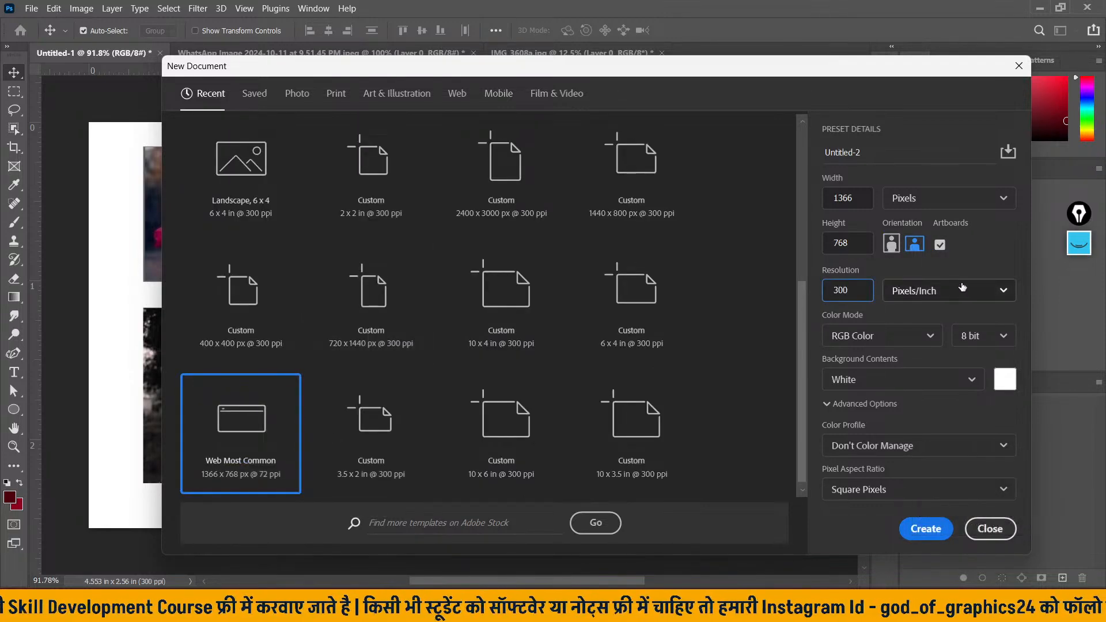
click(939, 244)
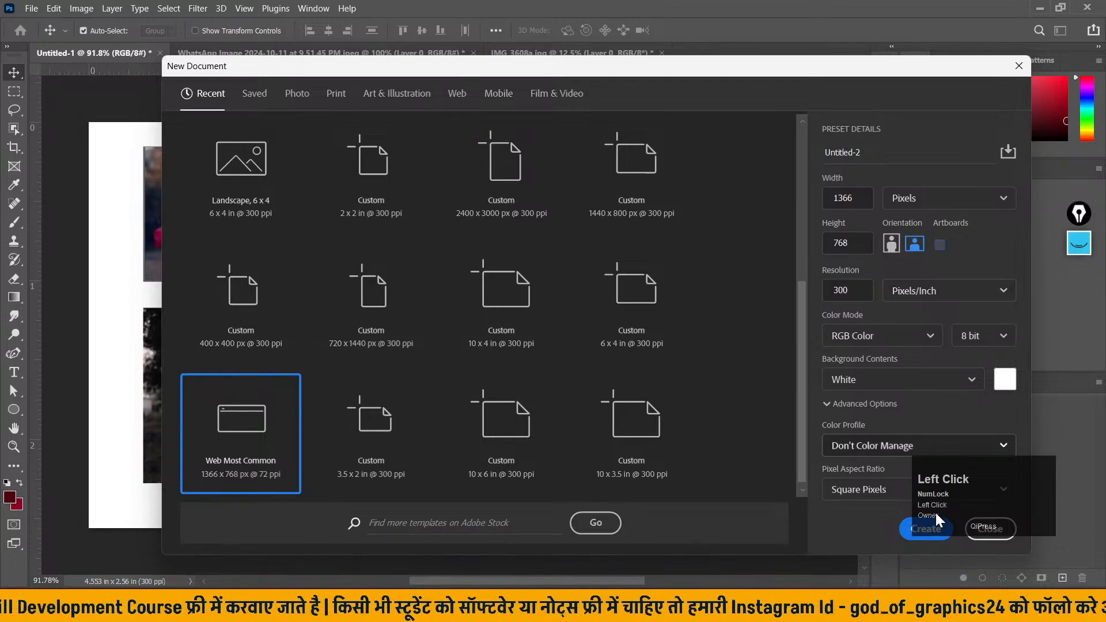
click(909, 531)
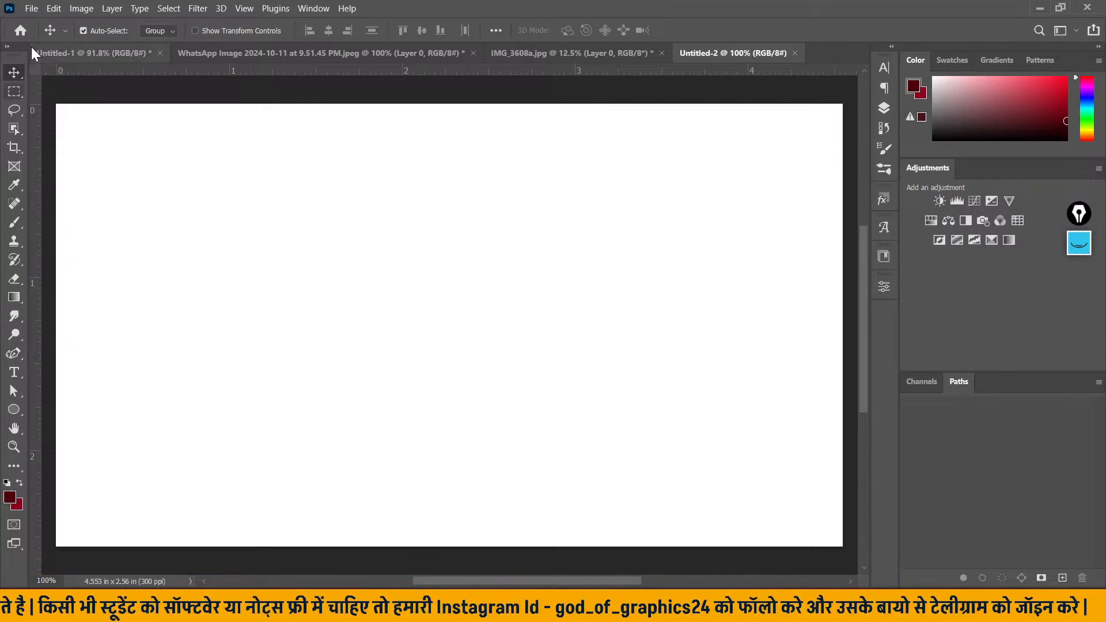
click(33, 8)
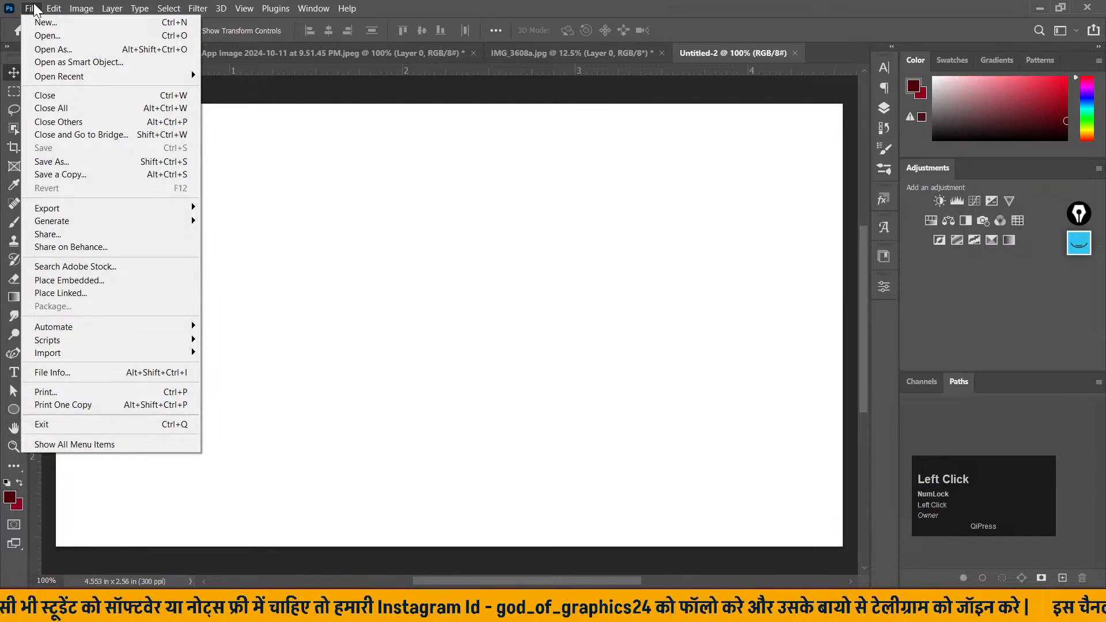
click(37, 33)
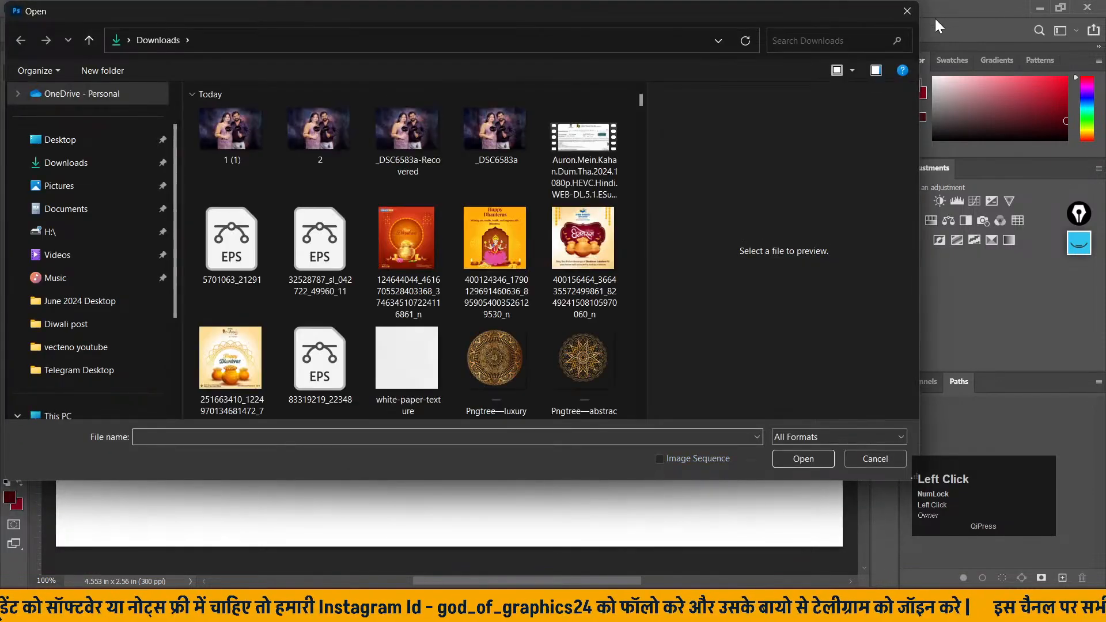
click(911, 7)
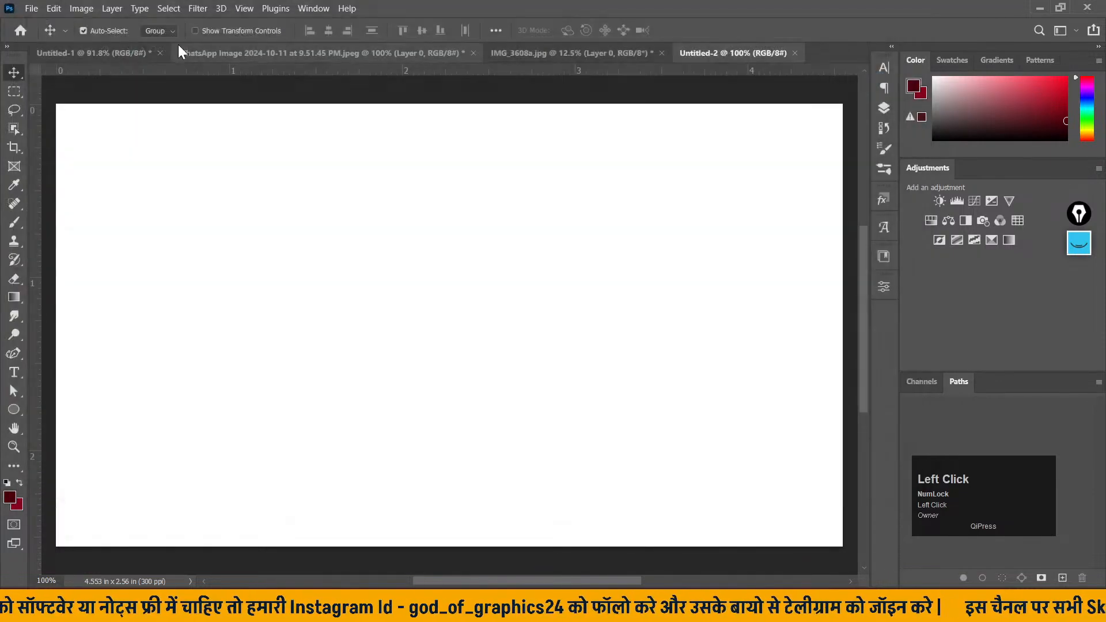
- Place the raw photo IMG_3608 (2) from the Downloads folder as an embedded file, accepting the Camera Raw settings
click(32, 10)
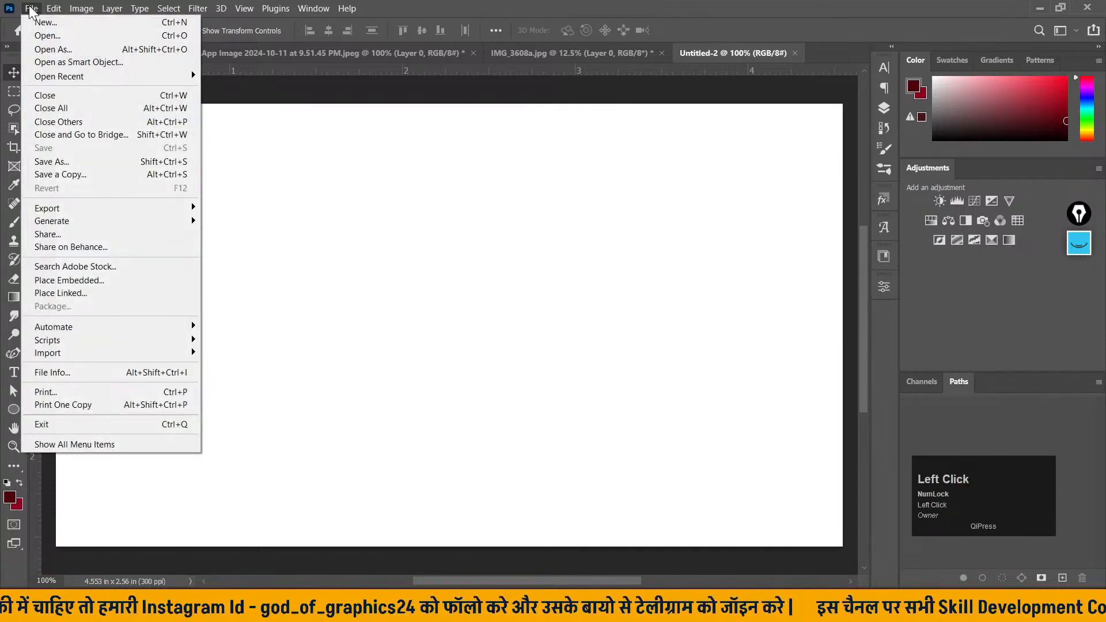
click(132, 281)
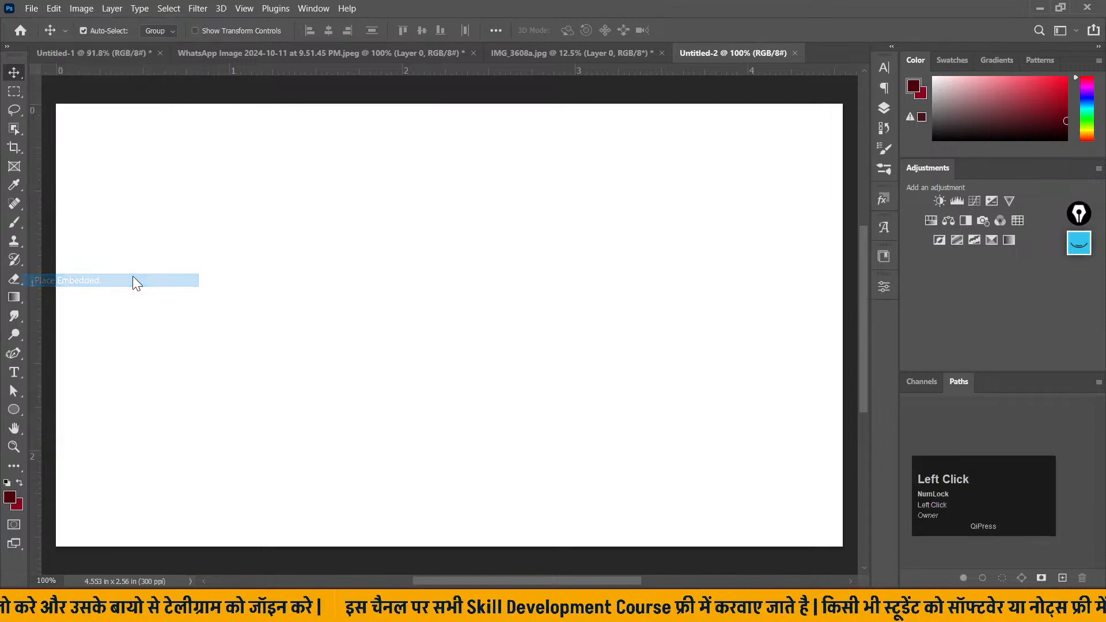
scroll(479, 274, down, 10)
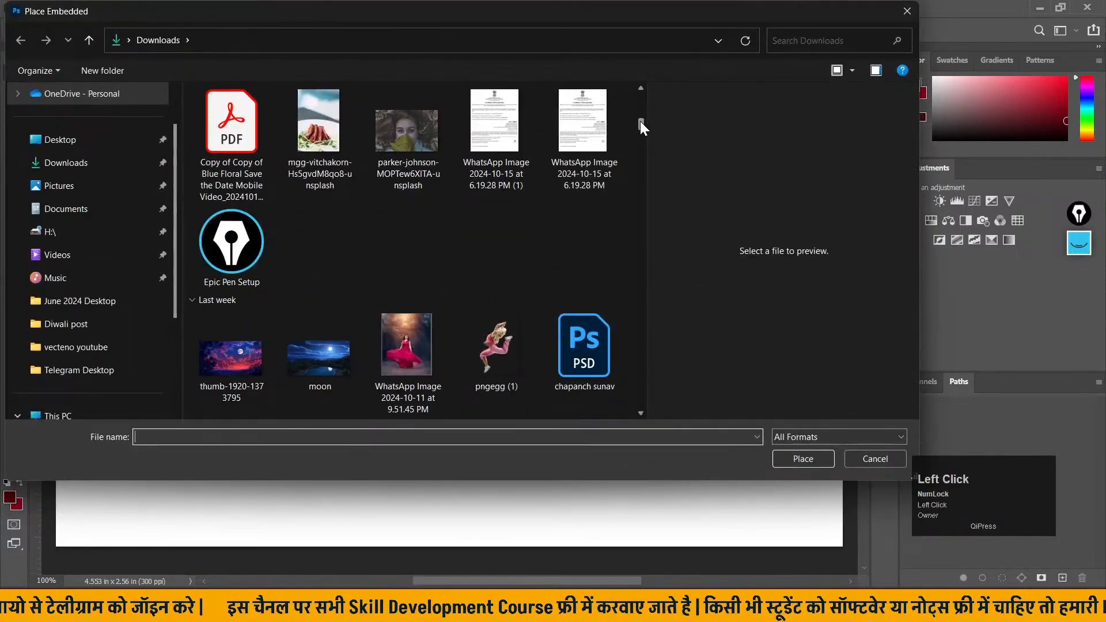
drag(640, 120, 640, 133)
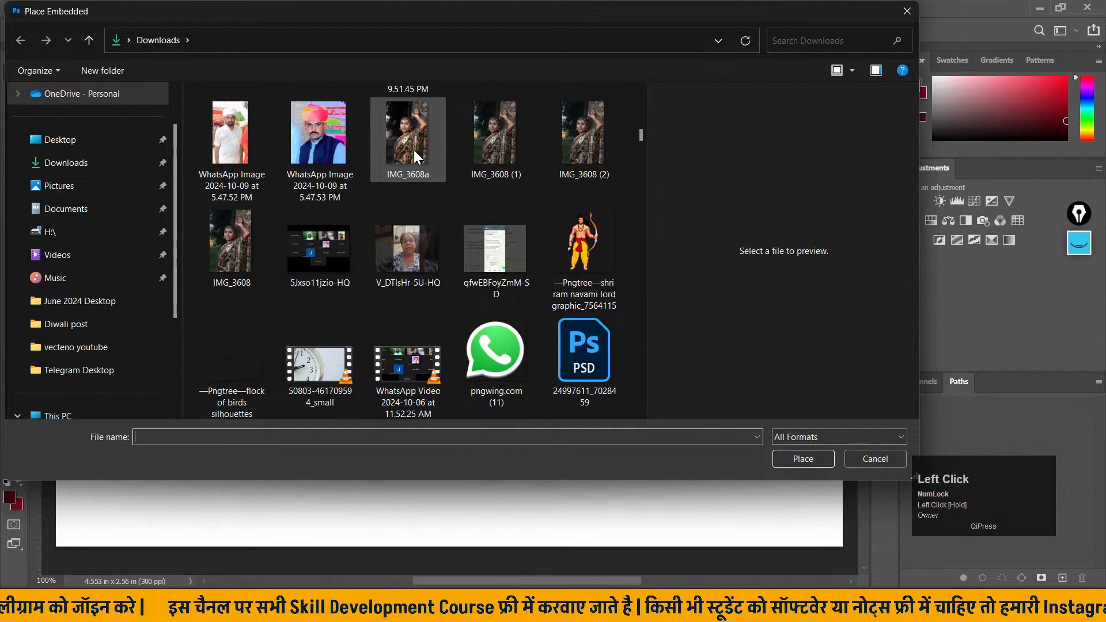
scroll(429, 276, down, 1)
scroll(429, 276, down, 5)
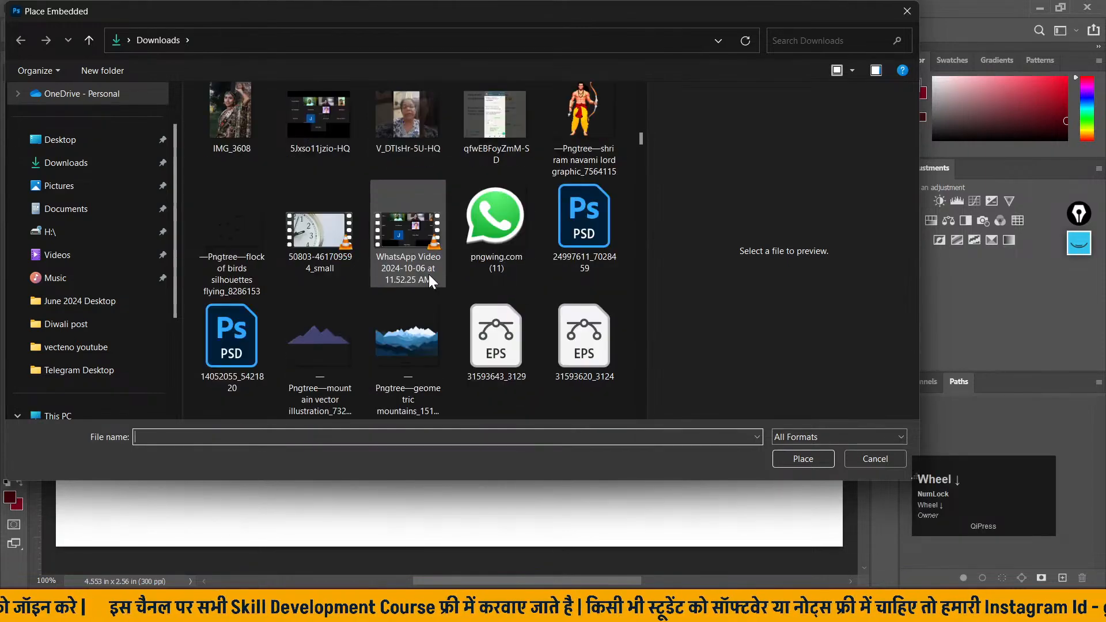
scroll(428, 269, up, 5)
scroll(424, 259, up, 3)
scroll(424, 258, down, 3)
click(407, 132)
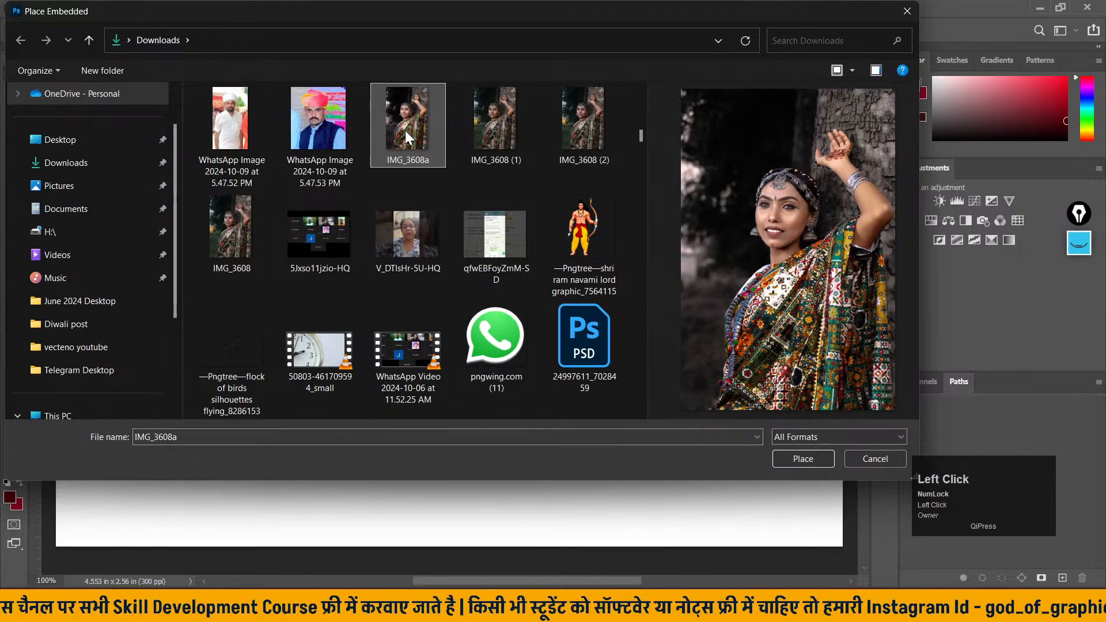
click(499, 136)
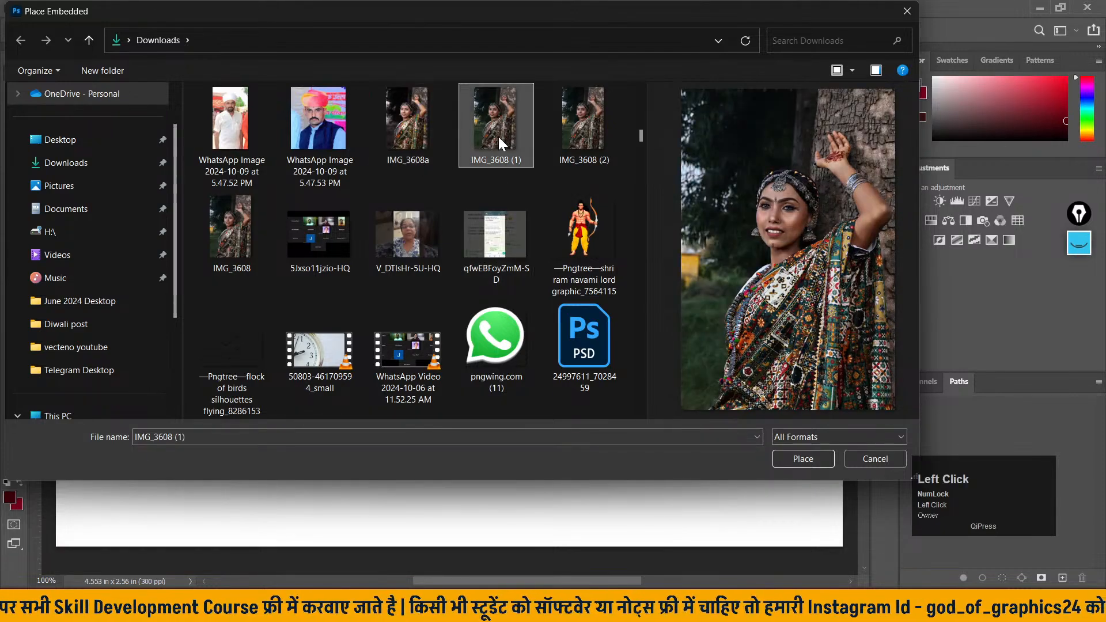
click(558, 135)
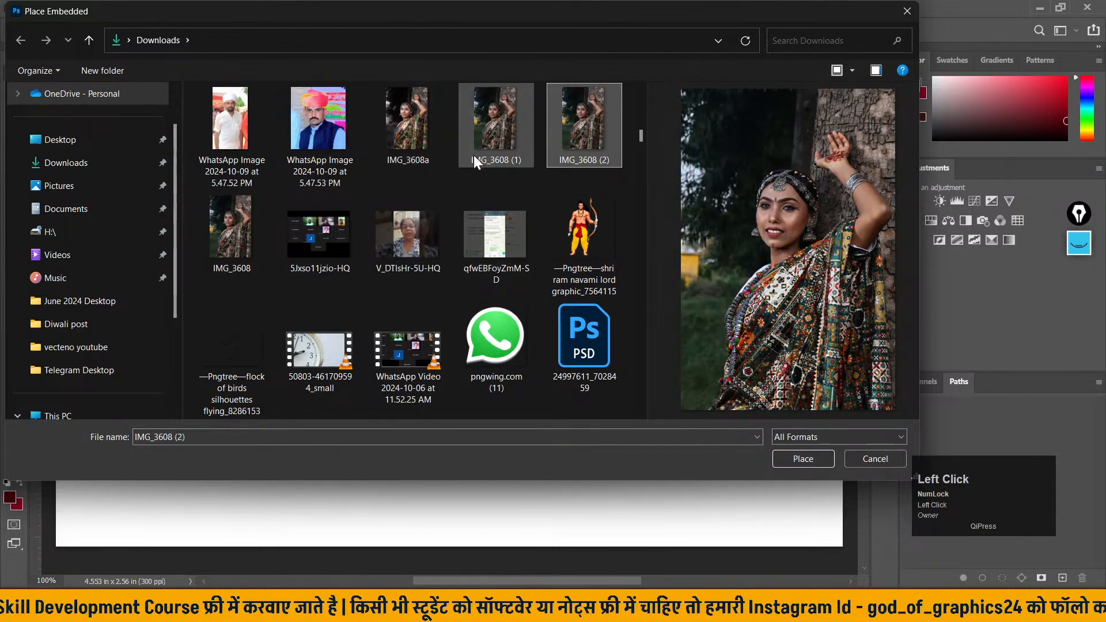
click(803, 459)
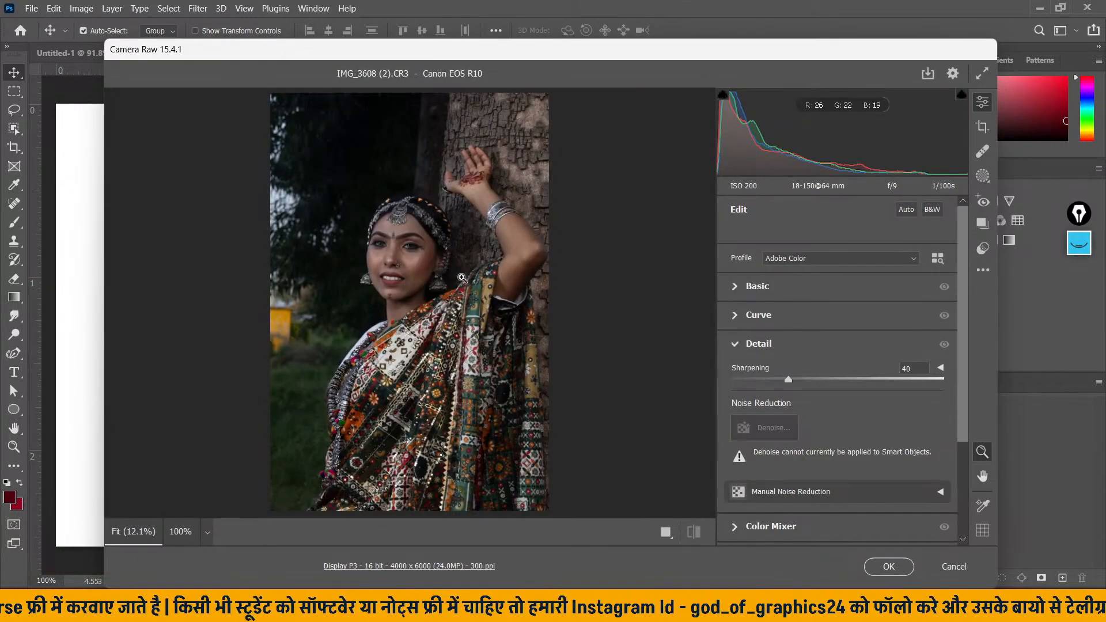
click(895, 562)
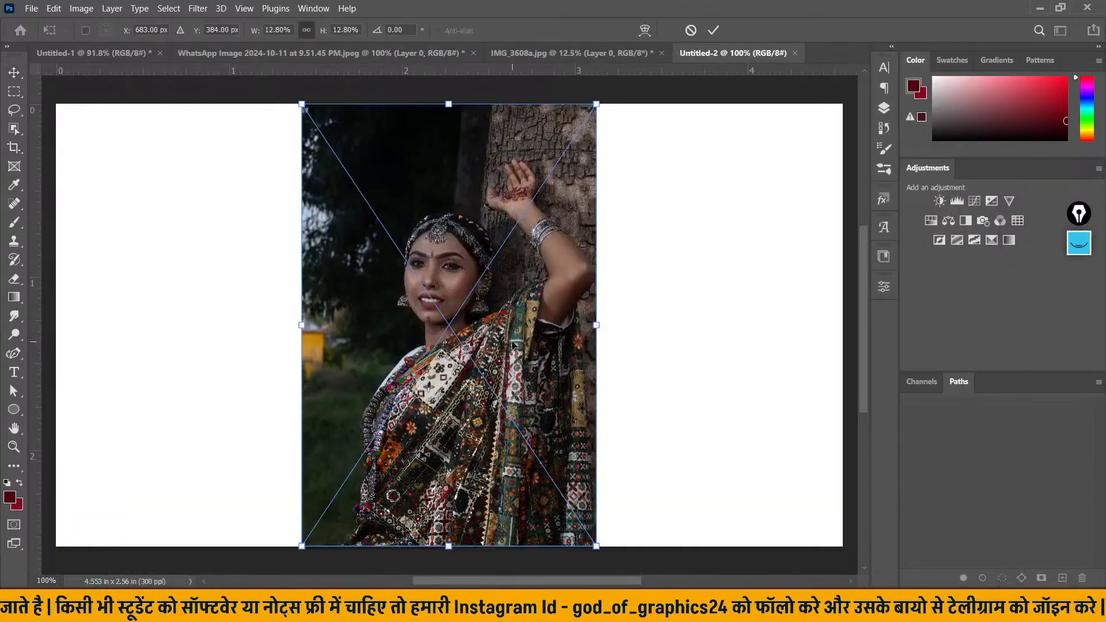
- Scale the placed photo down to about 9.30%, position it in the right half of the canvas and commit the placement
drag(461, 302, 610, 316)
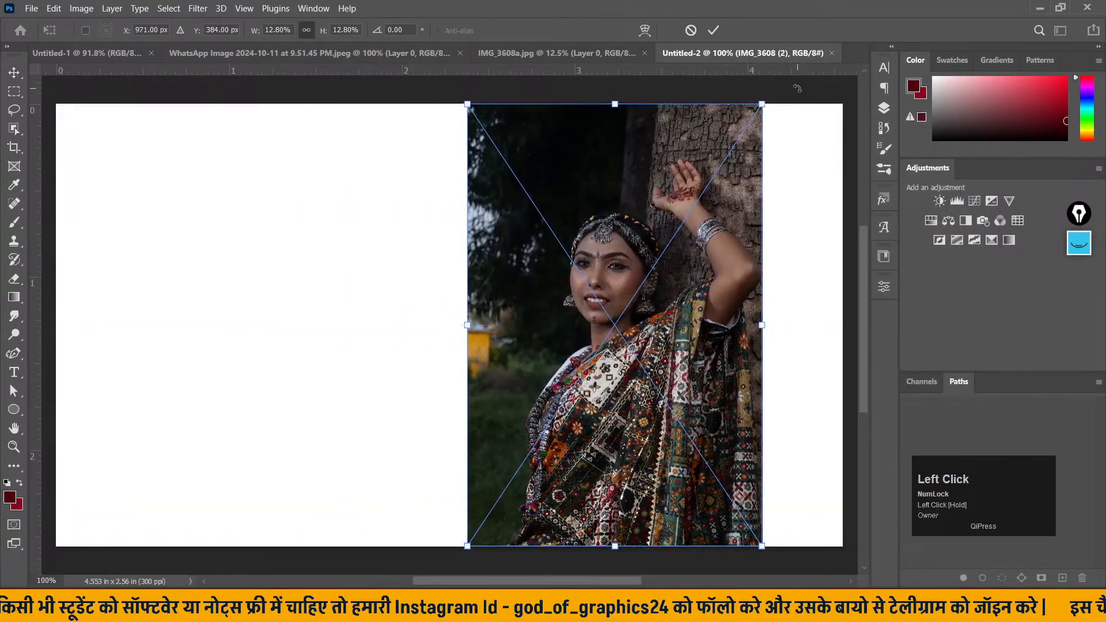
drag(761, 105, 703, 242)
drag(612, 346, 420, 336)
alt+click(682, 338)
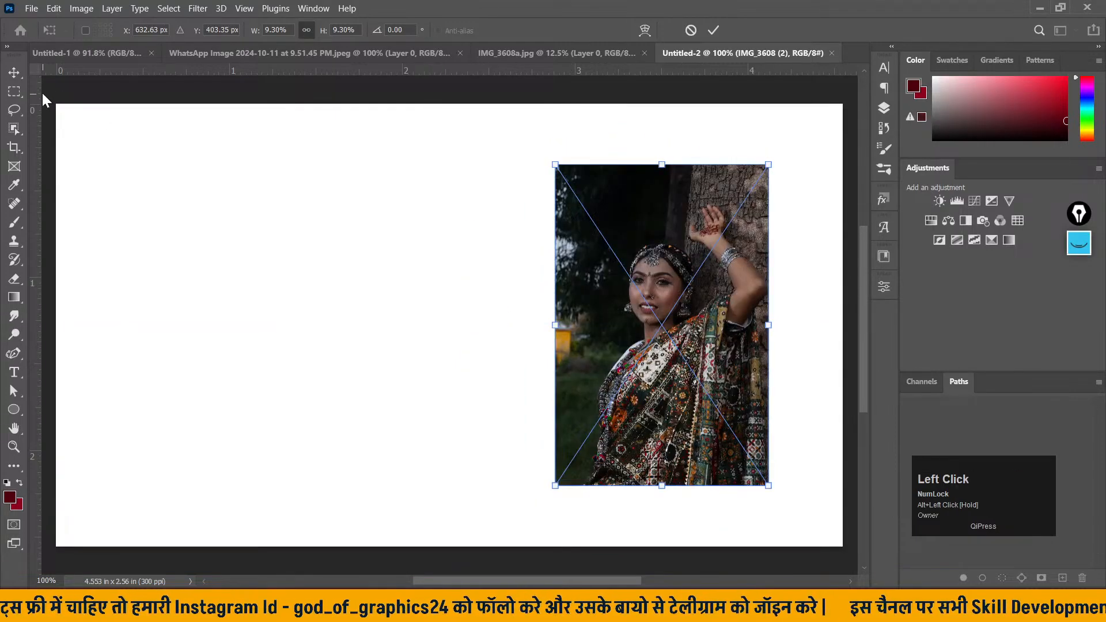
click(15, 73)
- Duplicate the placed photo into the canvas's left half and bring both copies closer together near the middle
drag(654, 313, 183, 313)
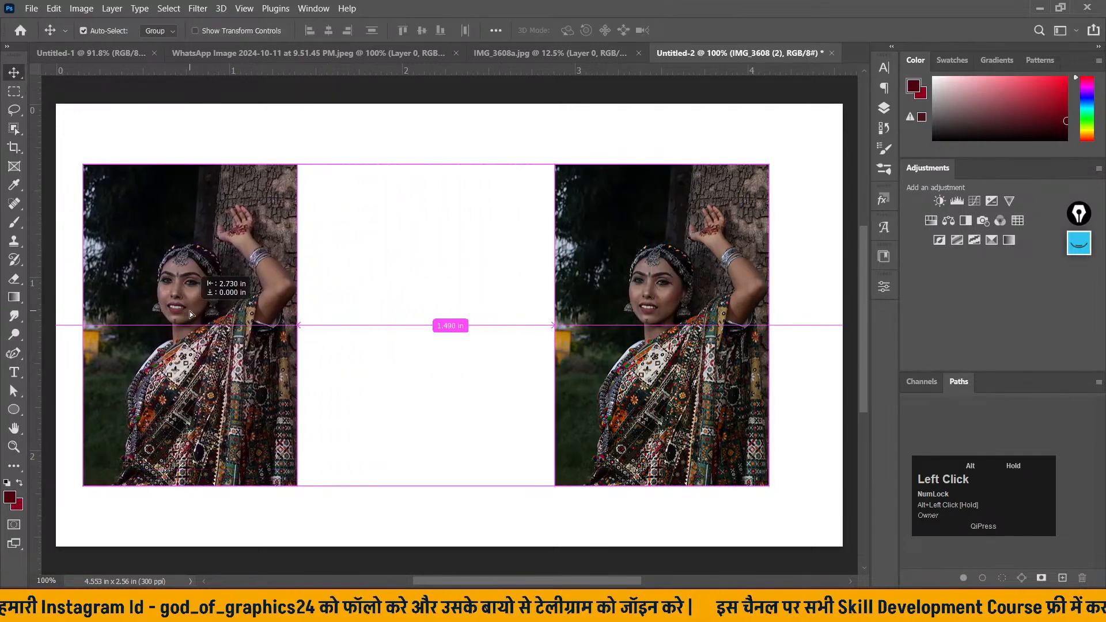
drag(240, 254, 274, 274)
drag(620, 259, 508, 279)
key(space)
drag(370, 274, 346, 277)
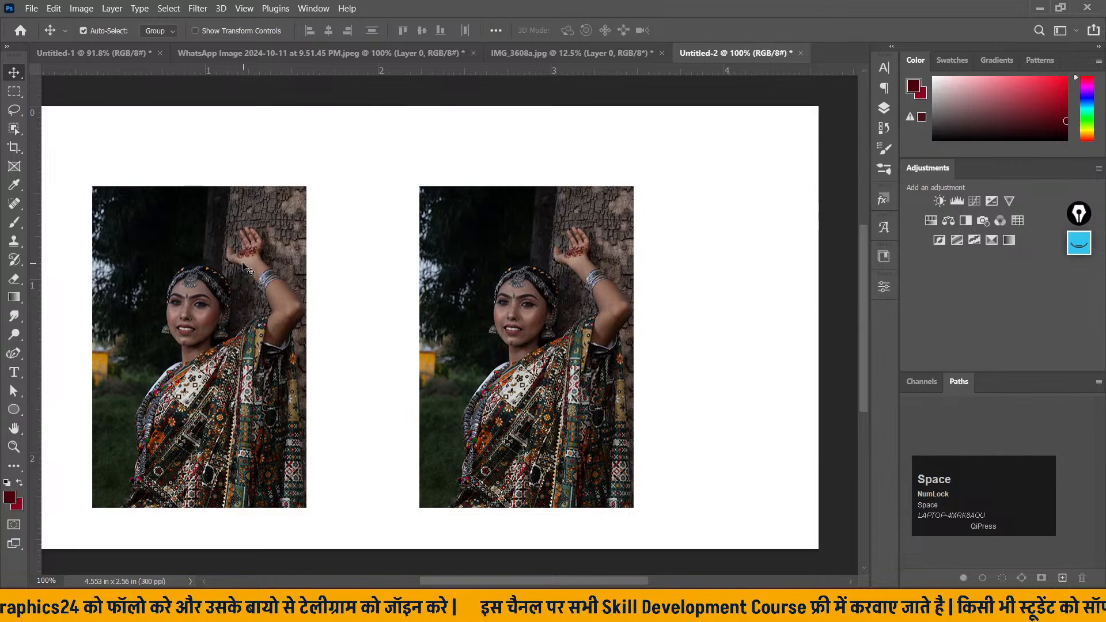
- Show the layer list and examine the IMG_3608 (2) copy layer's commands and its smart object thumbnail under magnification
click(888, 108)
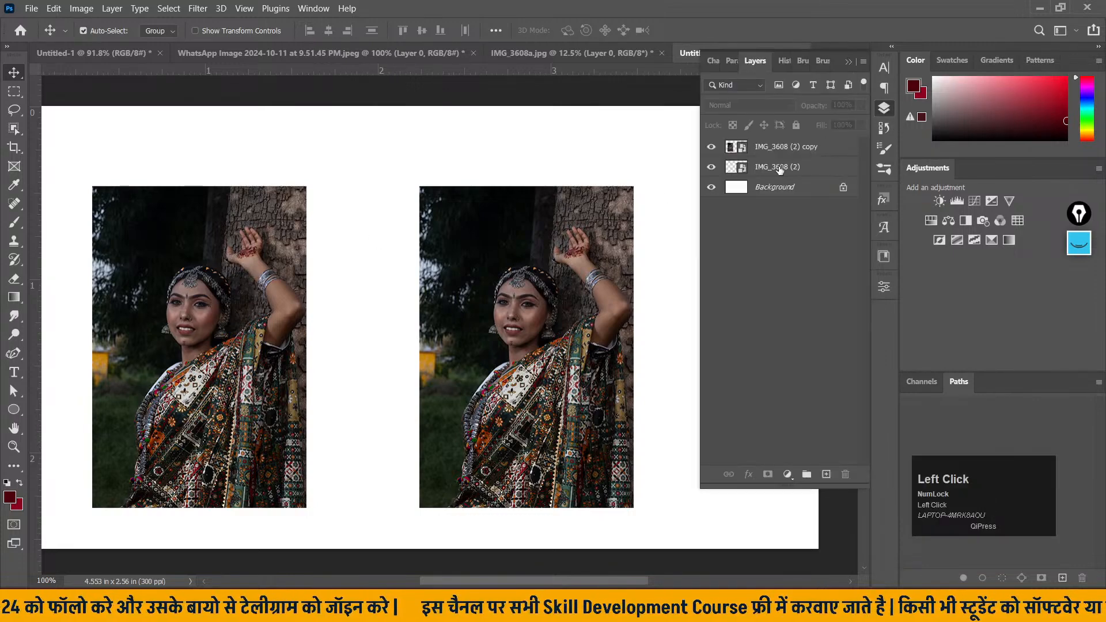
click(785, 151)
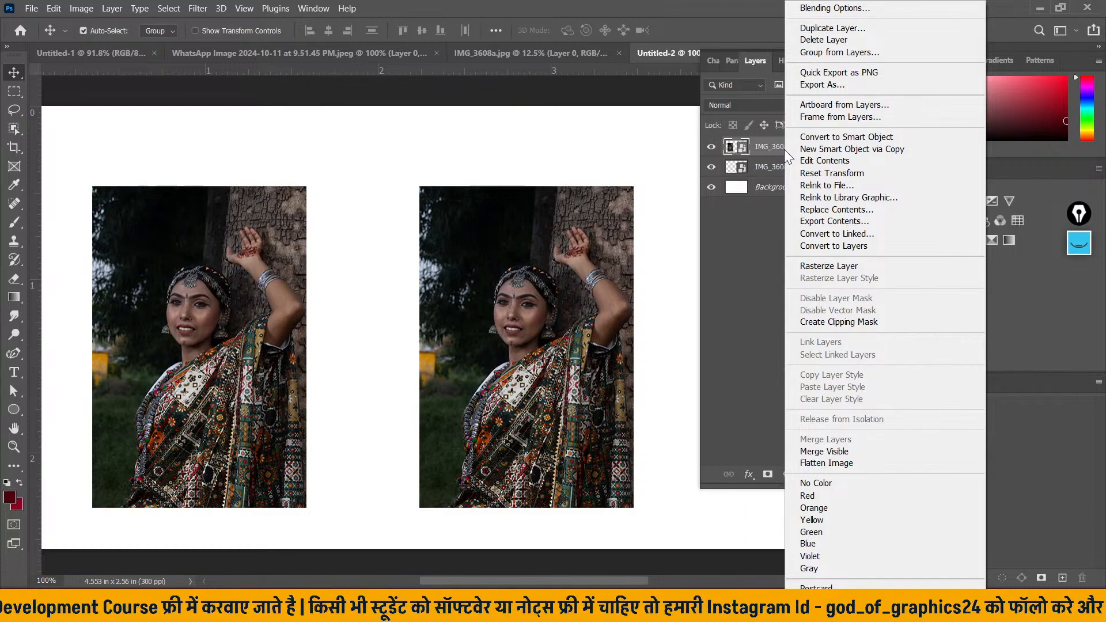
click(752, 263)
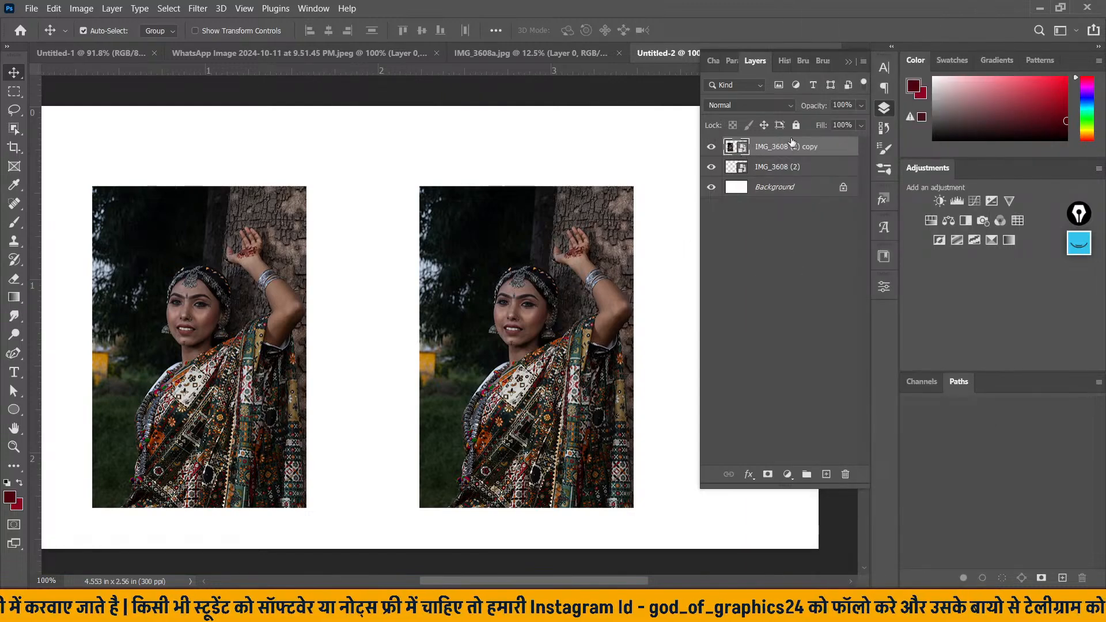
key(super+equal)
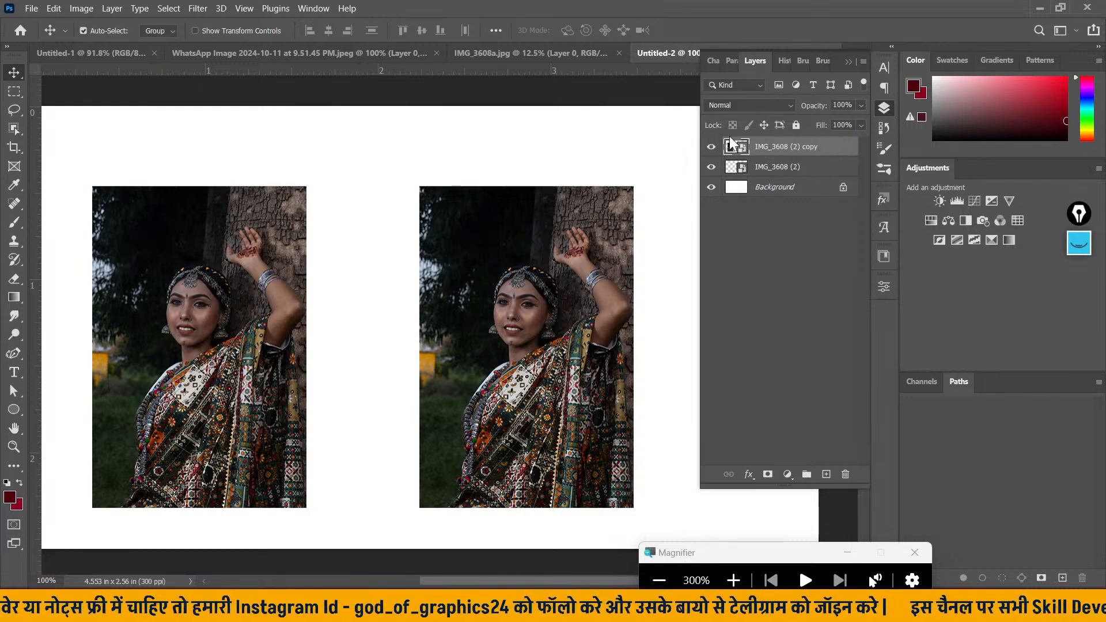
key(super+minus)
key(super+minus)
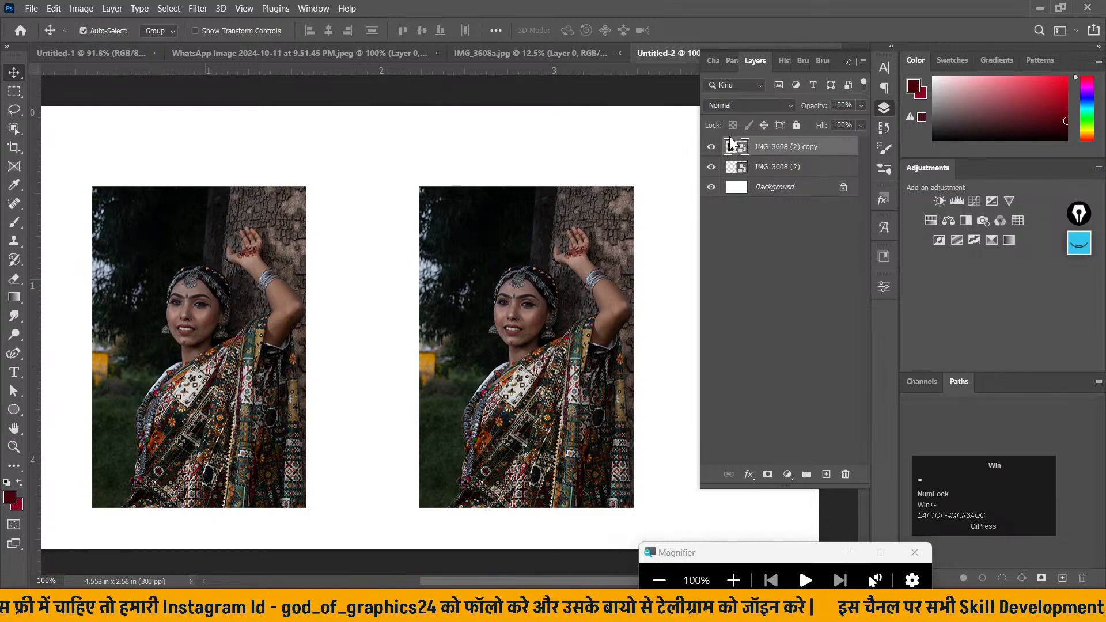
click(917, 553)
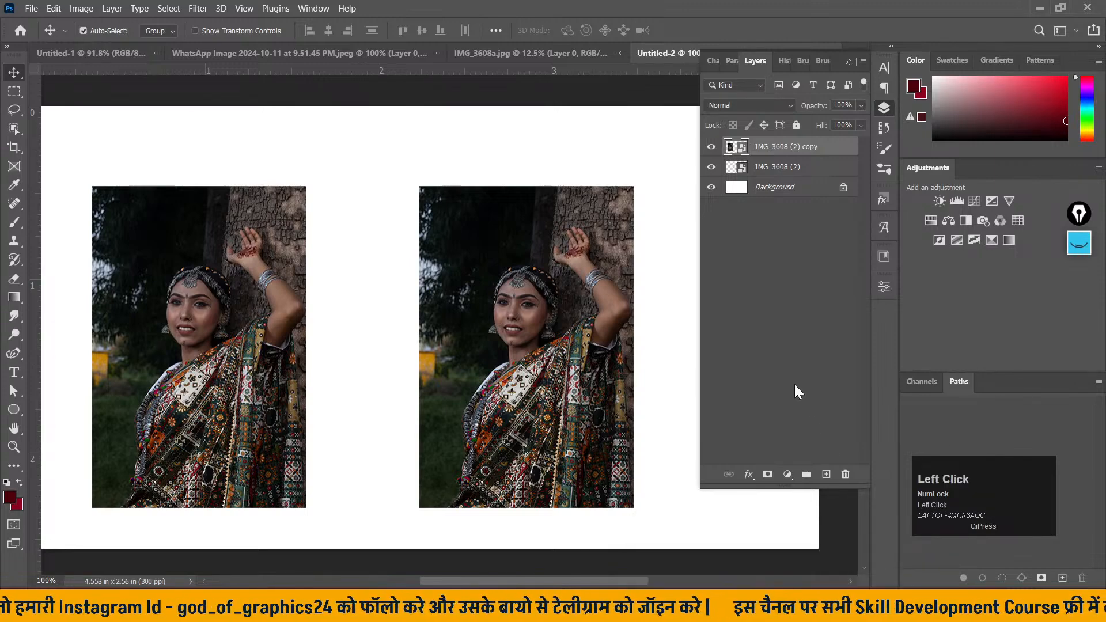
- Rasterize the IMG_3608 (2) copy layer and toggle the visibility of the IMG_3608 (2) layer off and on
right_click(771, 145)
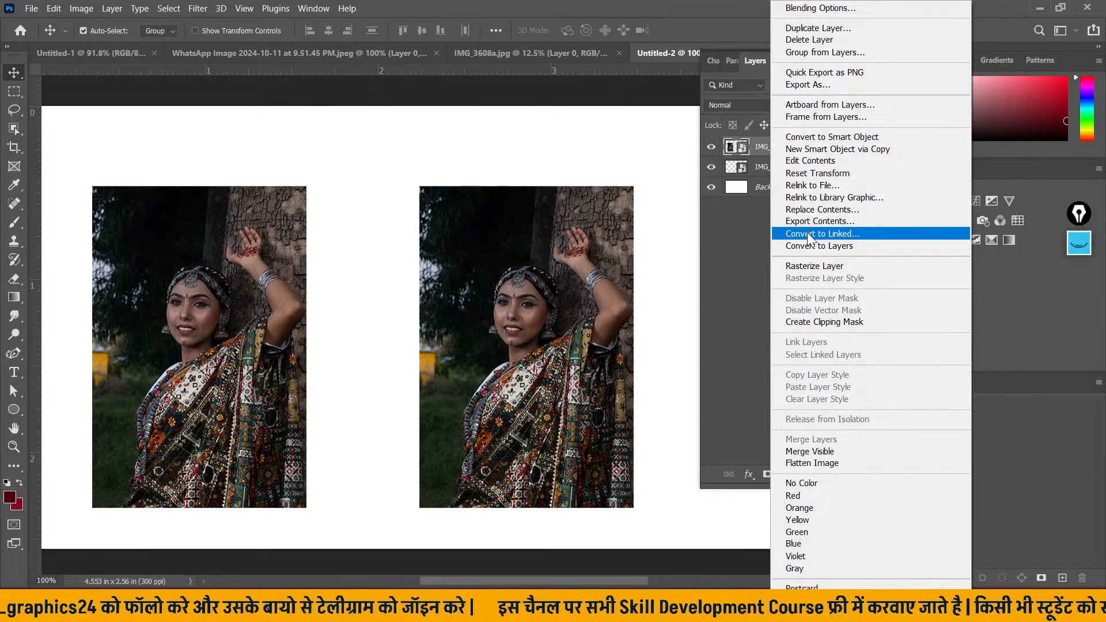
click(821, 266)
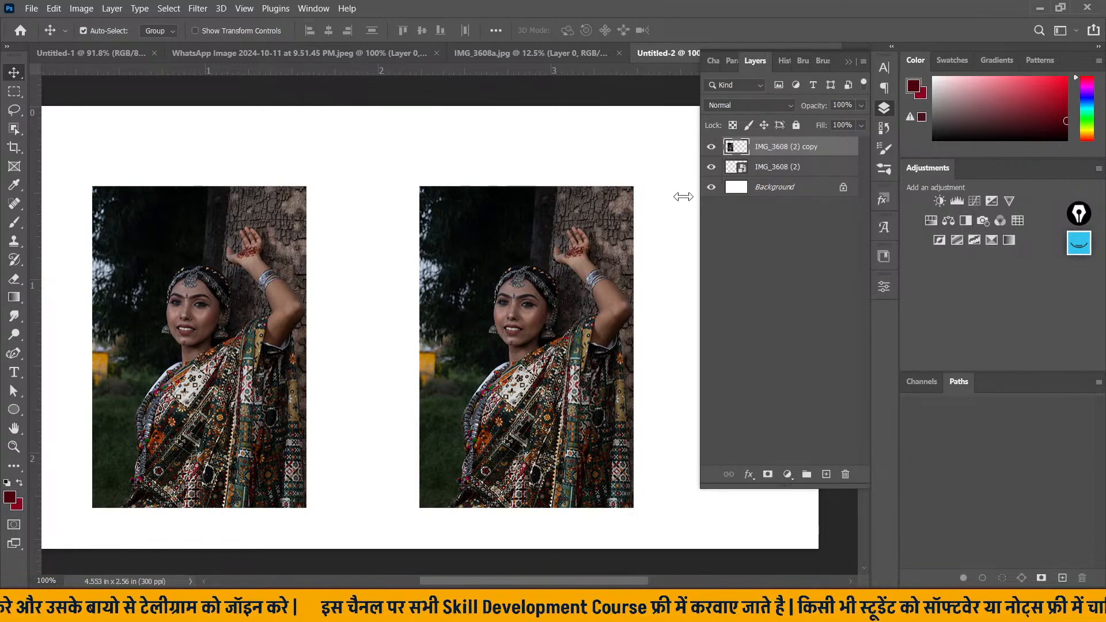
click(710, 167)
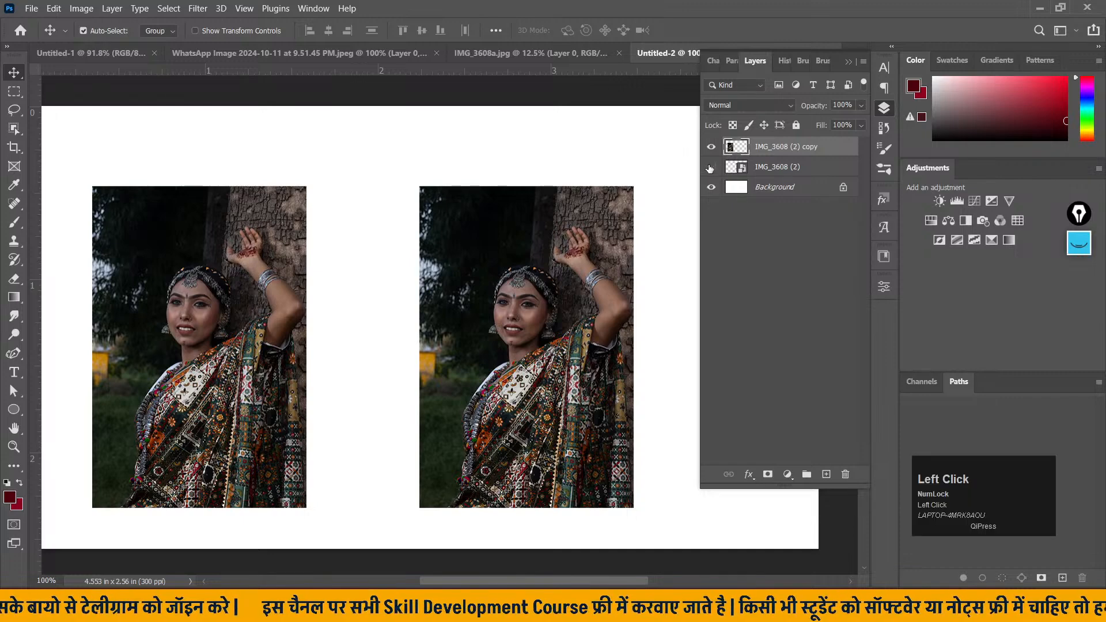
click(710, 167)
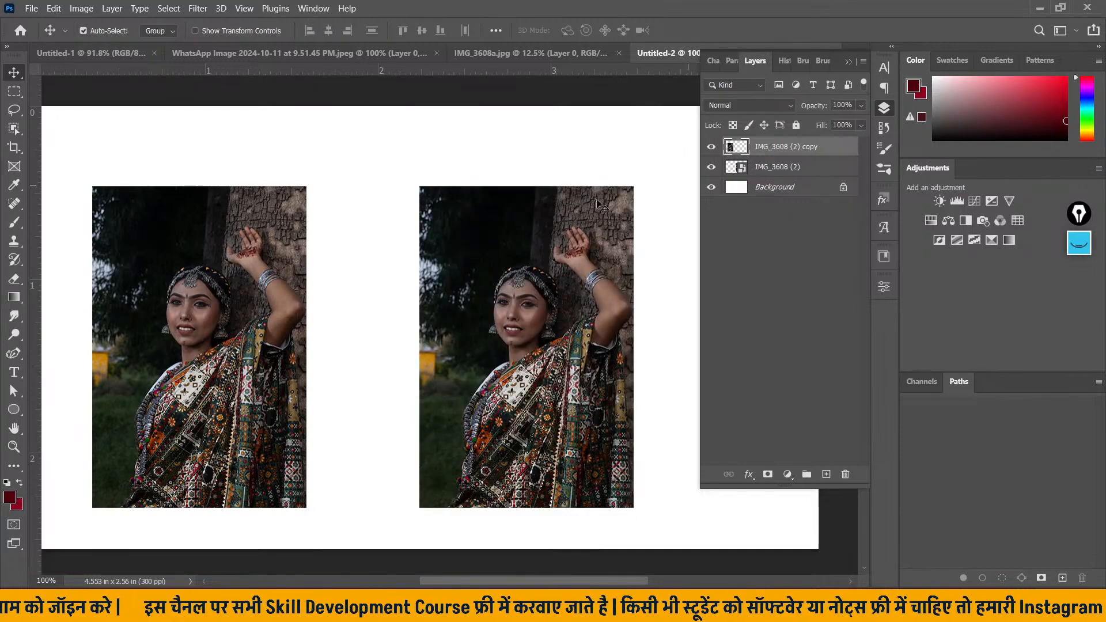
click(249, 297)
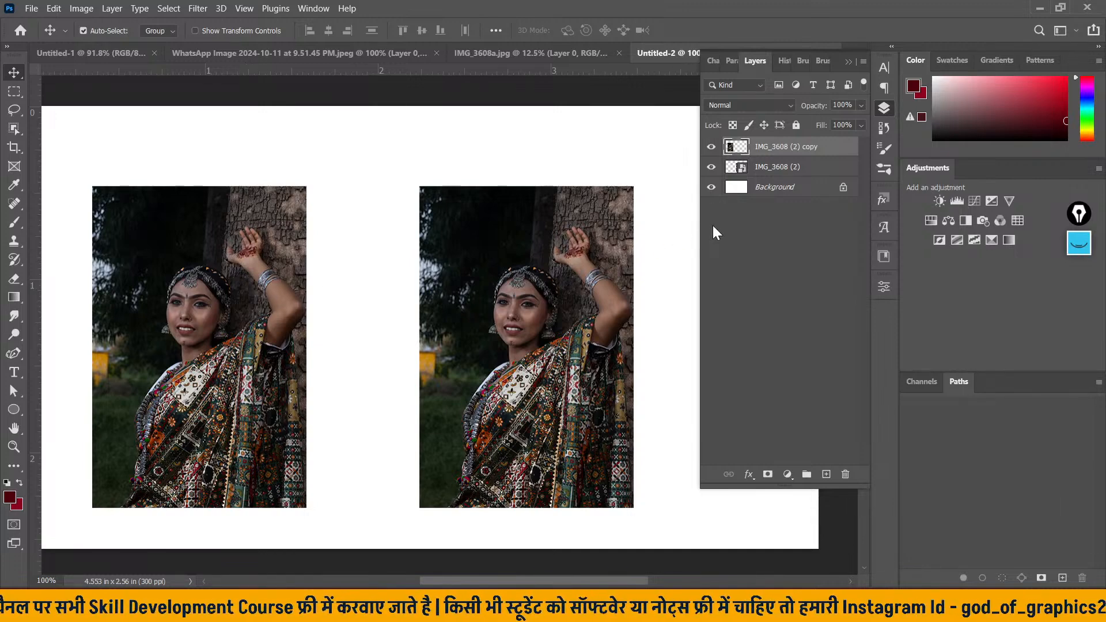
- Select both photo layers, scale them down together to 39.15% and commit the transformation
click(780, 166)
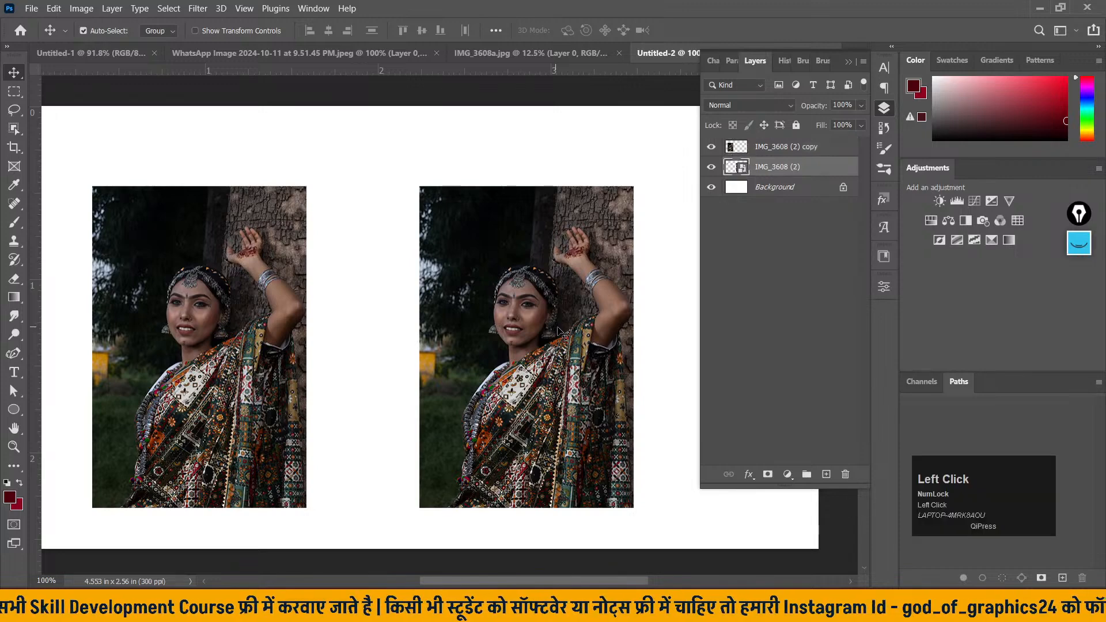
shift+click(782, 149)
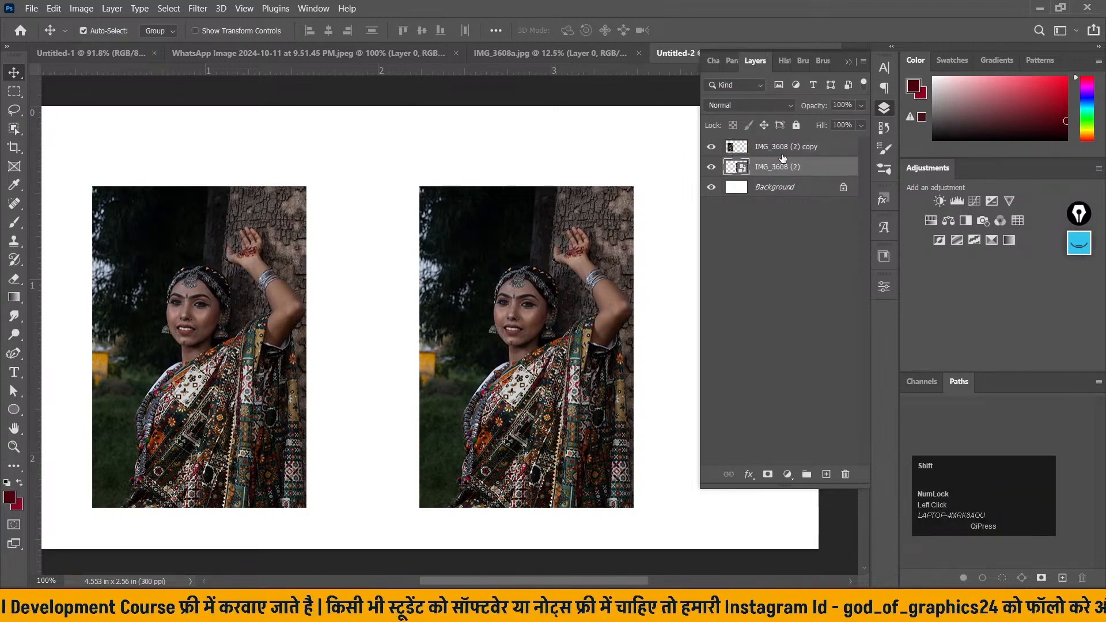
key(ctrl+t)
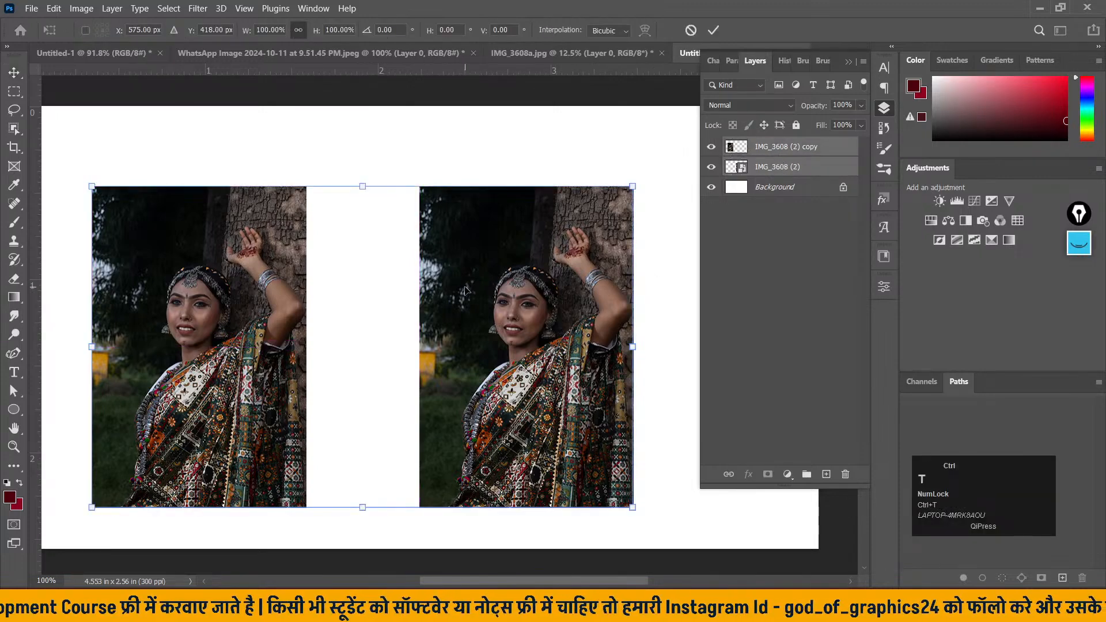
drag(362, 186, 401, 381)
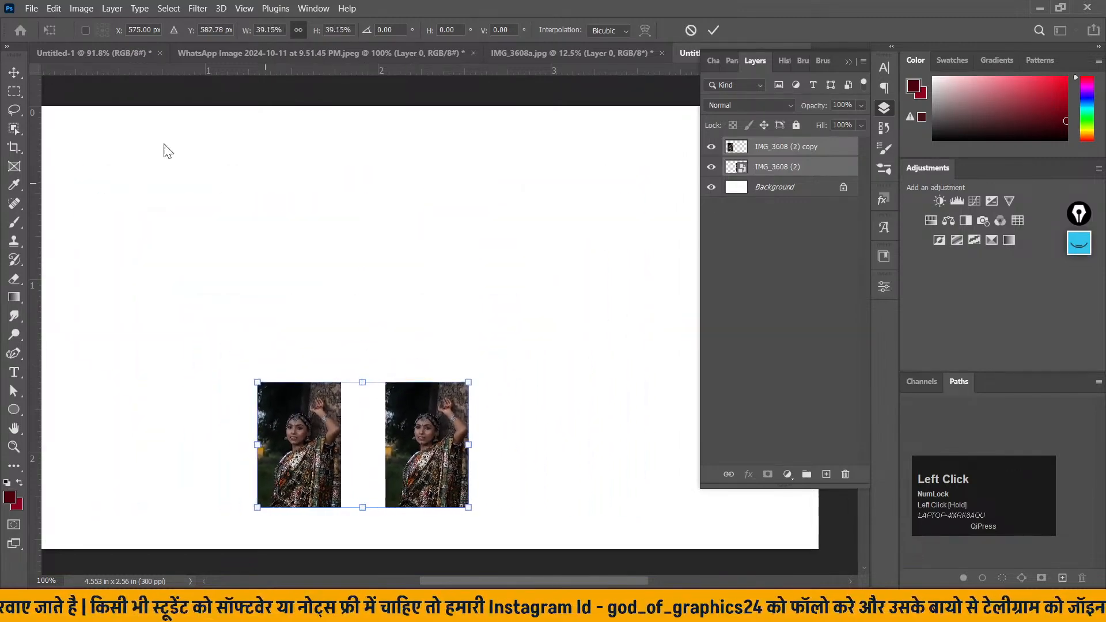
click(10, 75)
- Reselect both reduced photos, enlarge them together to nearly the canvas height, clear the layer selection and collapse the layer list
drag(228, 386, 515, 468)
key(ctrl+t)
drag(363, 382, 463, 163)
click(15, 72)
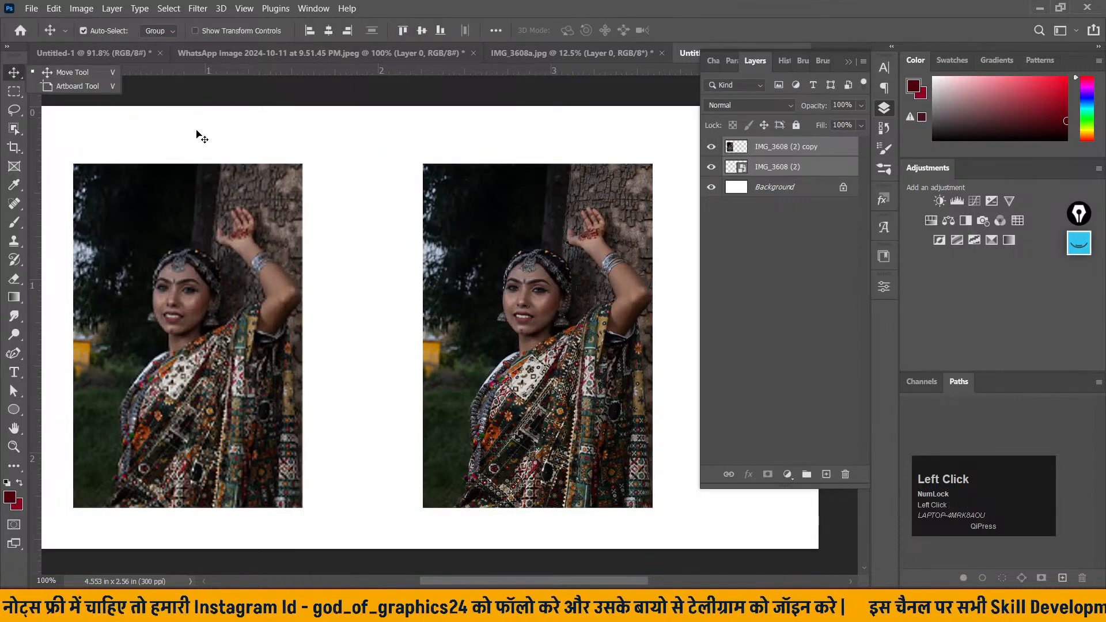
click(804, 242)
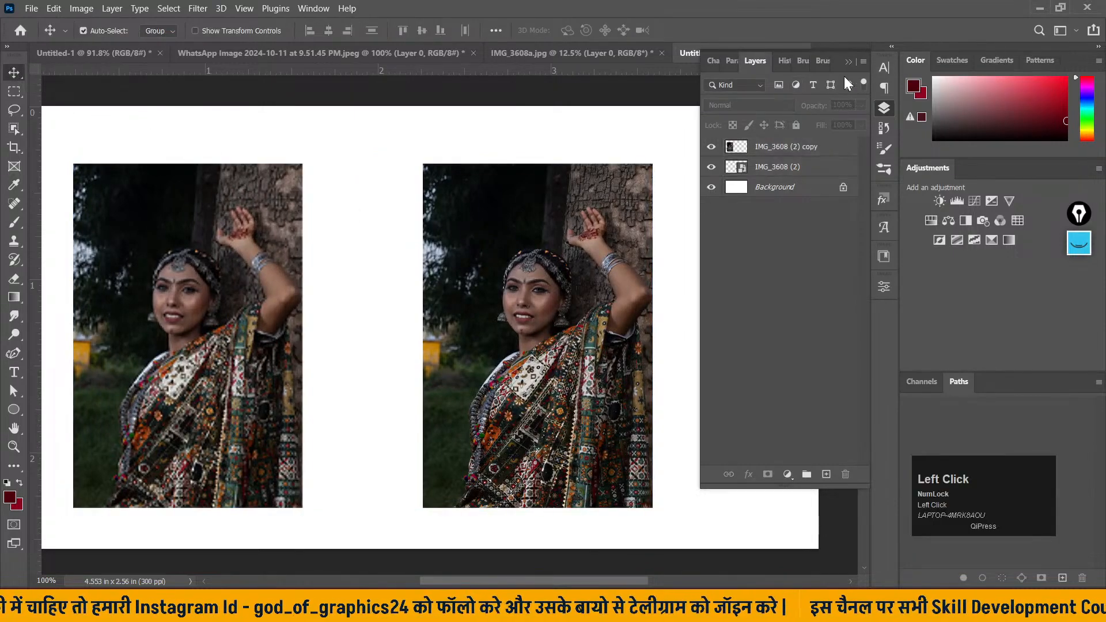
click(848, 61)
- Outline the woman in the rasterized photo and mark above the woman in the smart object photo with a yellow annotation pen
drag(501, 333, 559, 314)
scroll(529, 264, up, 1)
scroll(529, 263, up, 1)
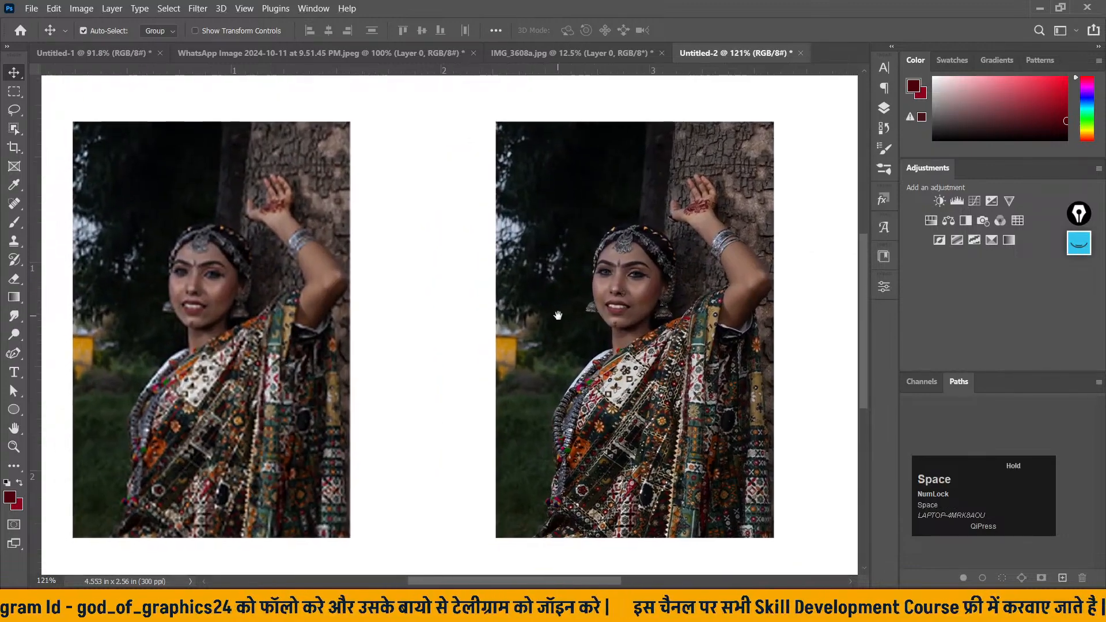
click(1078, 243)
click(1079, 309)
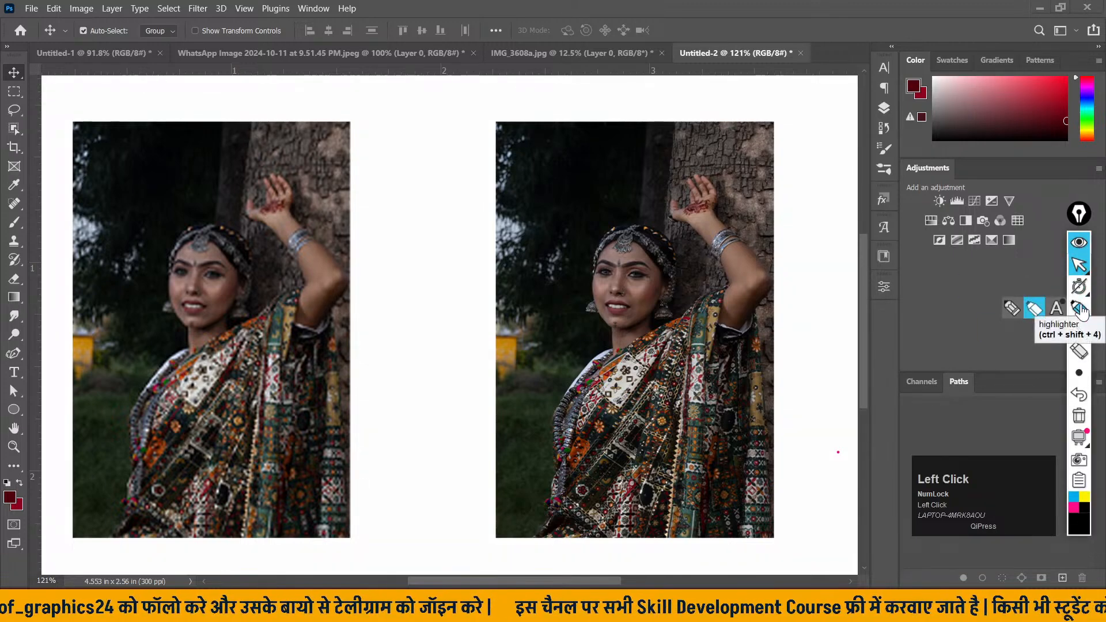
click(1083, 498)
click(1079, 309)
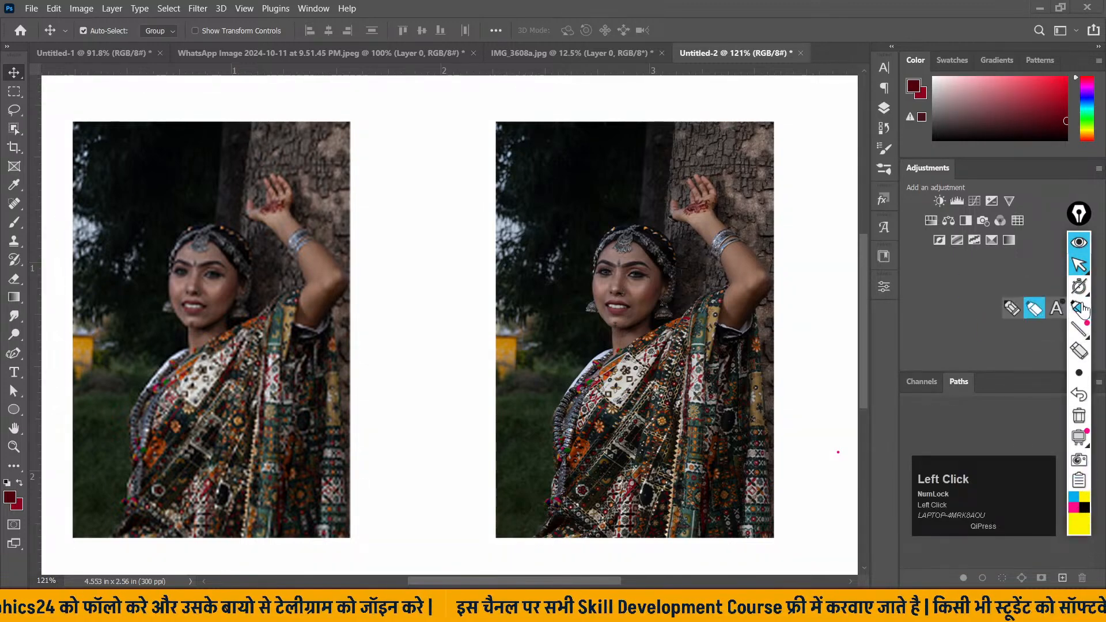
click(1017, 314)
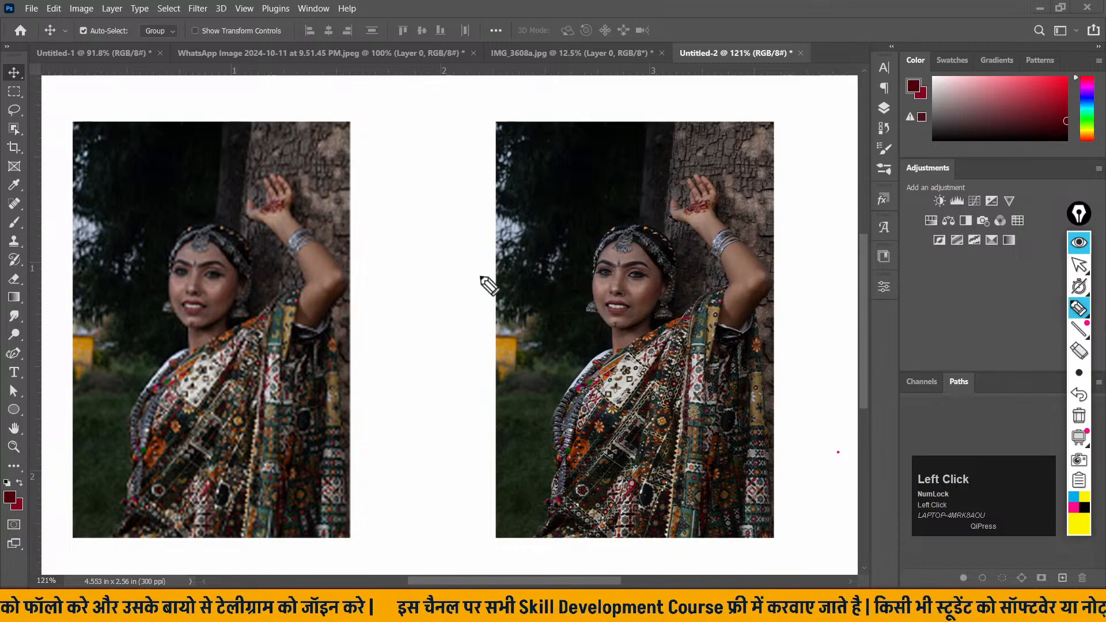
mouse_move(339, 231)
mouse_down()
mouse_move(230, 182)
mouse_move(158, 282)
mouse_move(187, 390)
mouse_move(280, 399)
mouse_move(335, 271)
mouse_move(337, 234)
mouse_up()
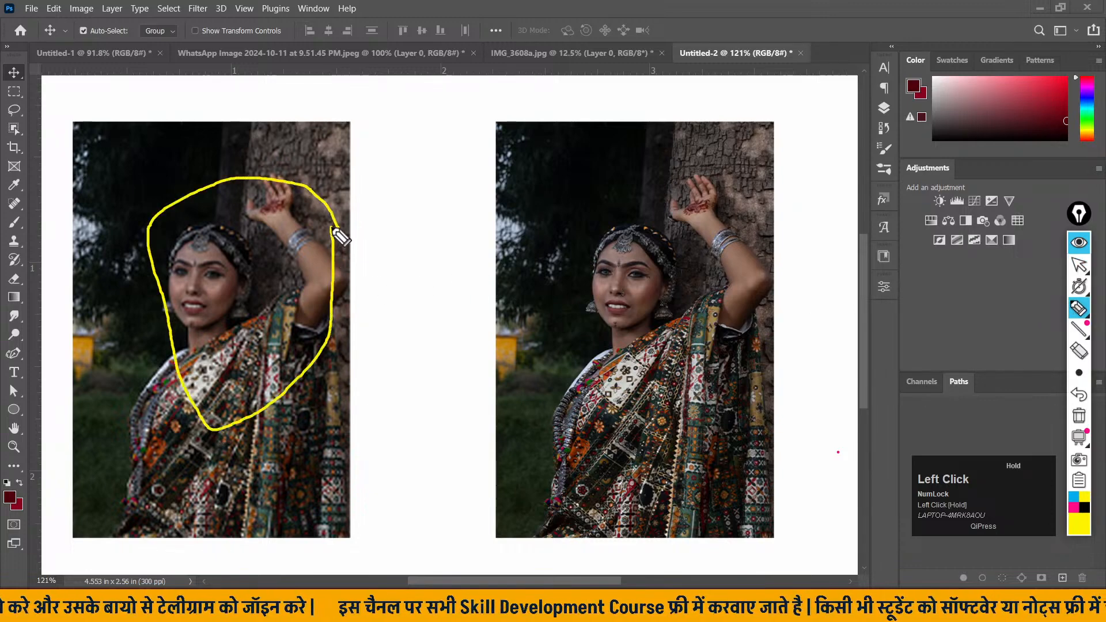
mouse_move(571, 170)
mouse_down()
mouse_move(743, 156)
mouse_move(760, 138)
mouse_up()
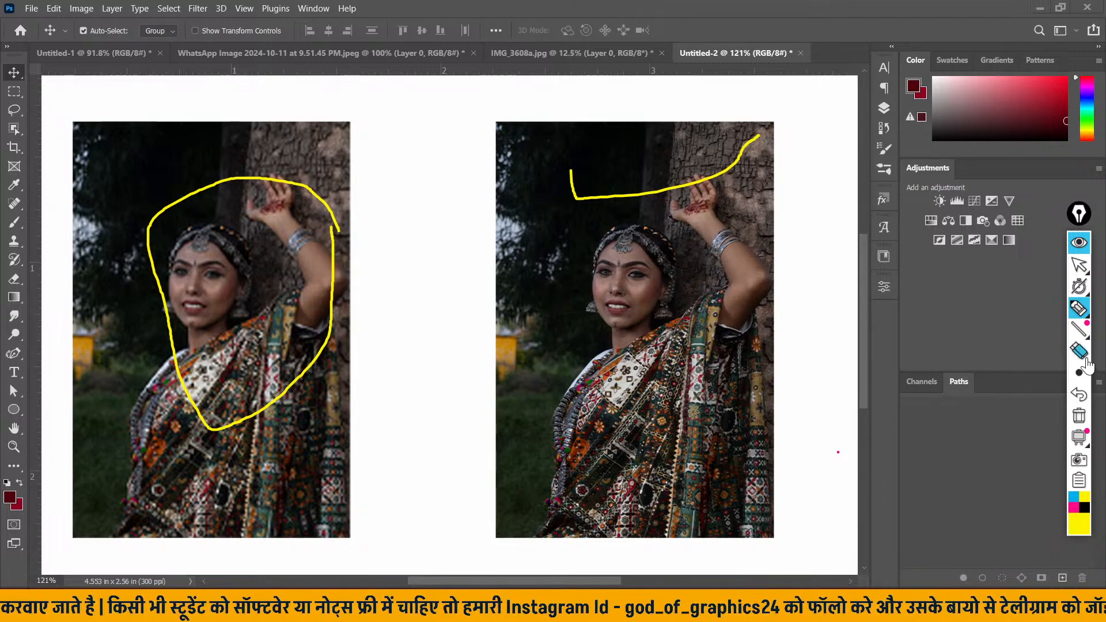
- Erase the yellow annotation marks from both photos and put the annotation tools away
click(1079, 350)
drag(661, 127, 639, 248)
drag(313, 161, 277, 362)
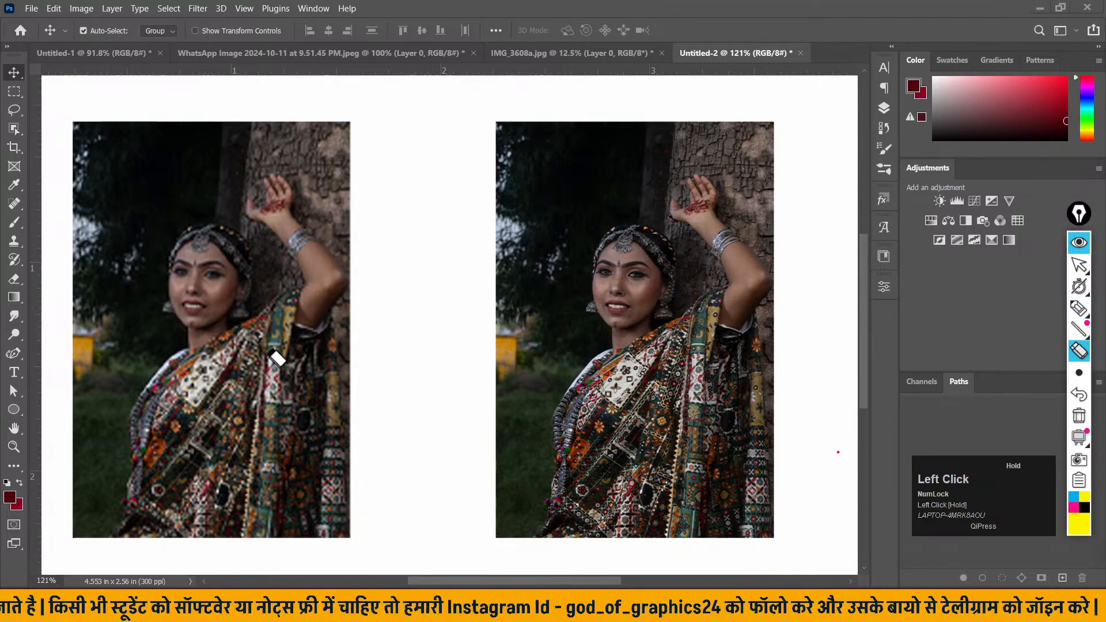
click(1078, 264)
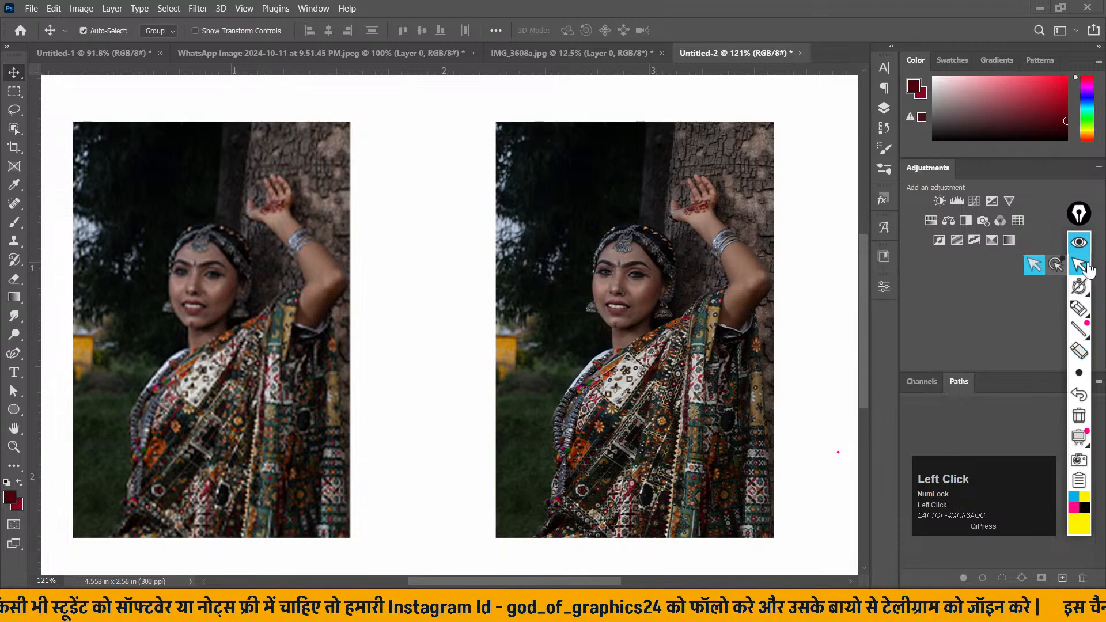
click(1079, 241)
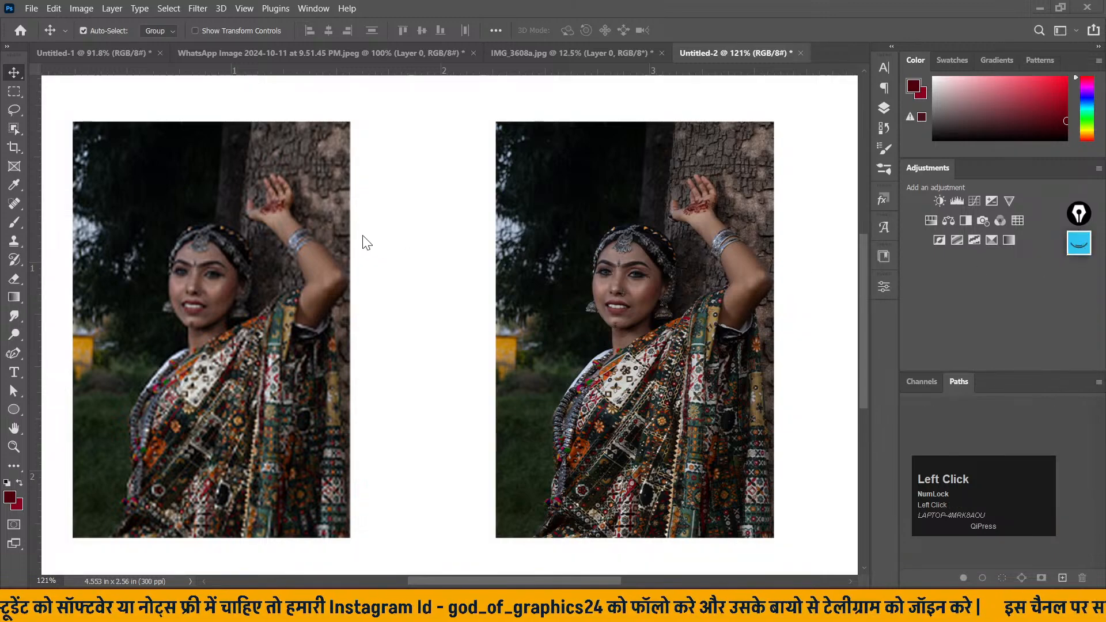
- Toggle the IMG_3608 (2) and IMG_3608 (2) copy layers off and on individually, and clear the layer selection
click(636, 245)
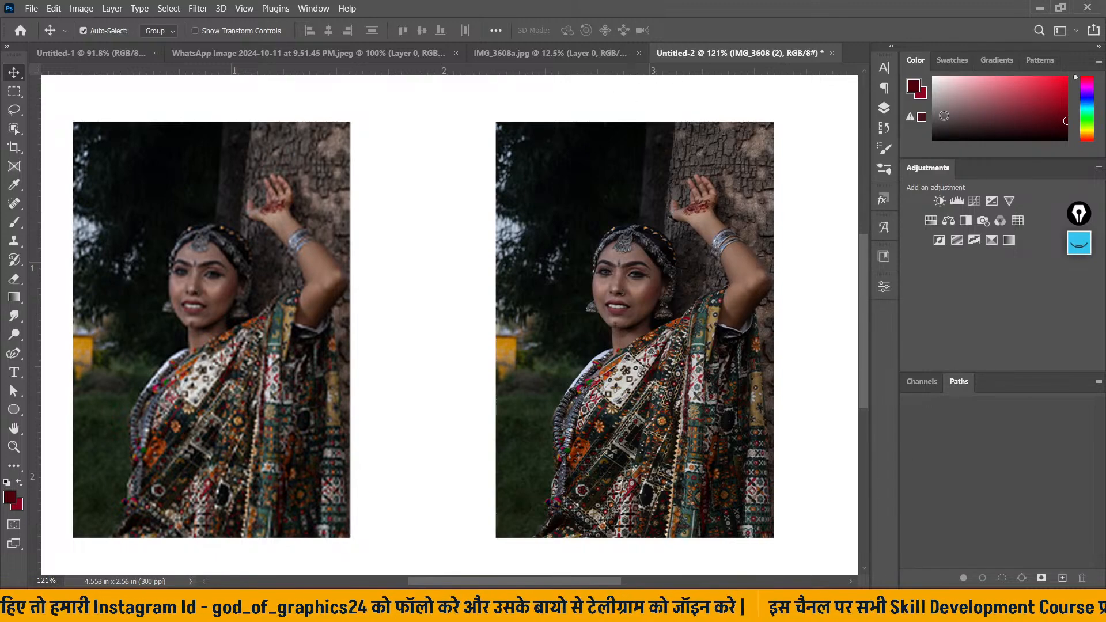
click(884, 109)
click(712, 168)
click(712, 168)
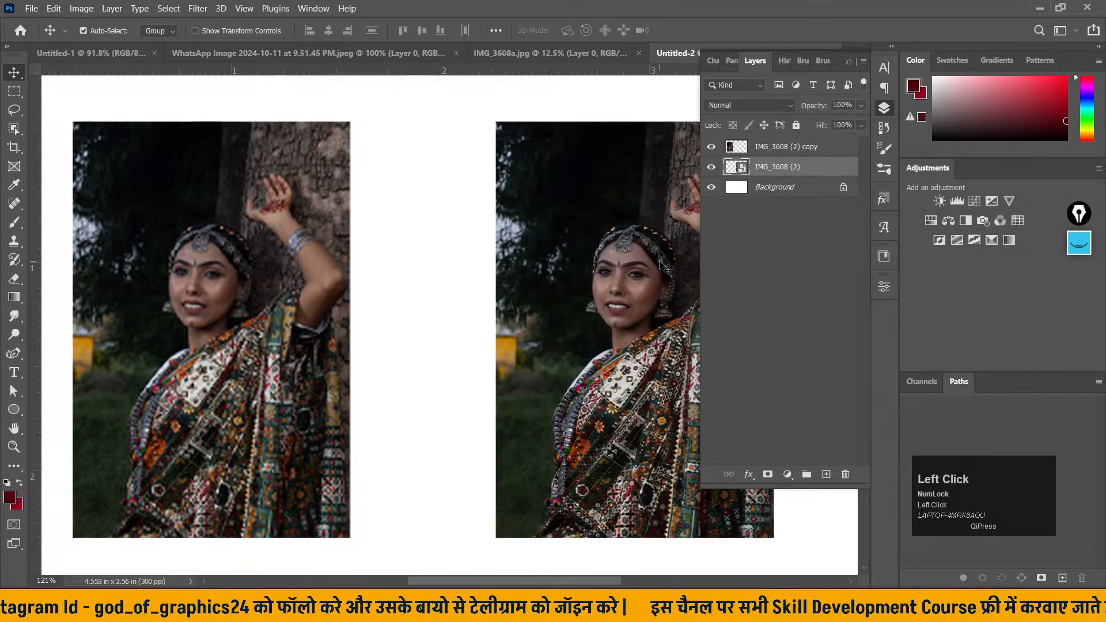
click(712, 146)
click(712, 146)
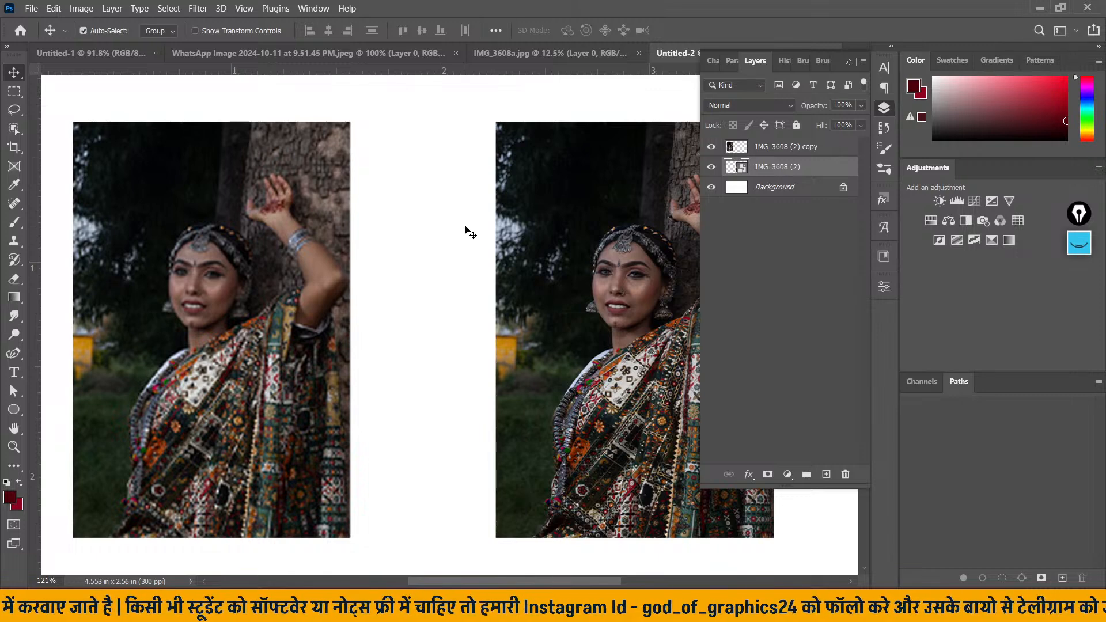
click(473, 232)
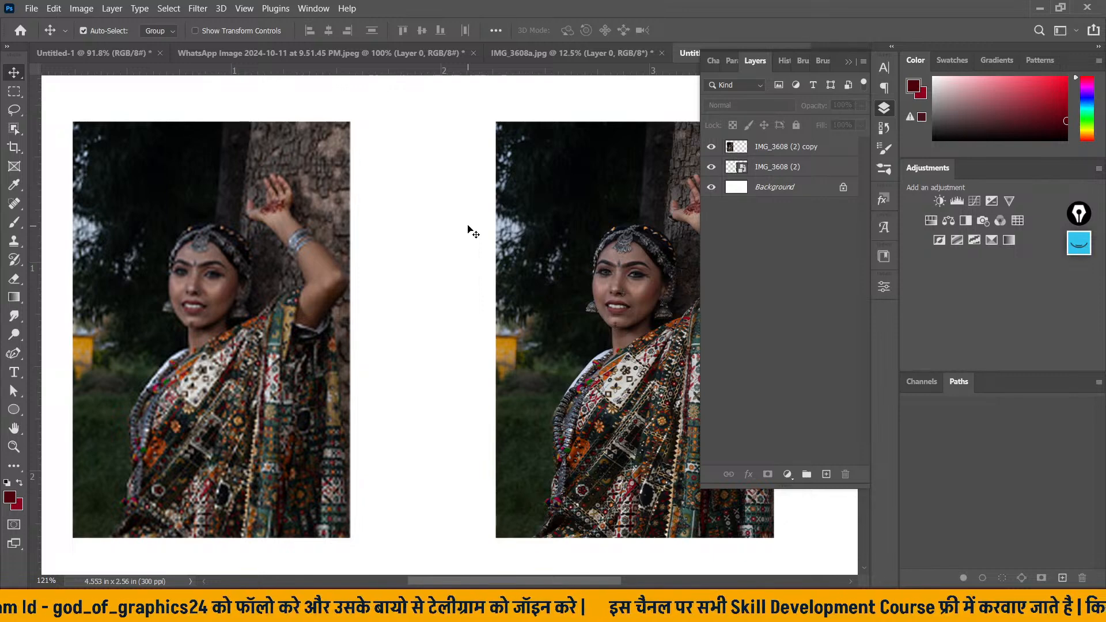
- Hide both photo layers, leaving only the Background shown, and collapse the layer list
click(499, 144)
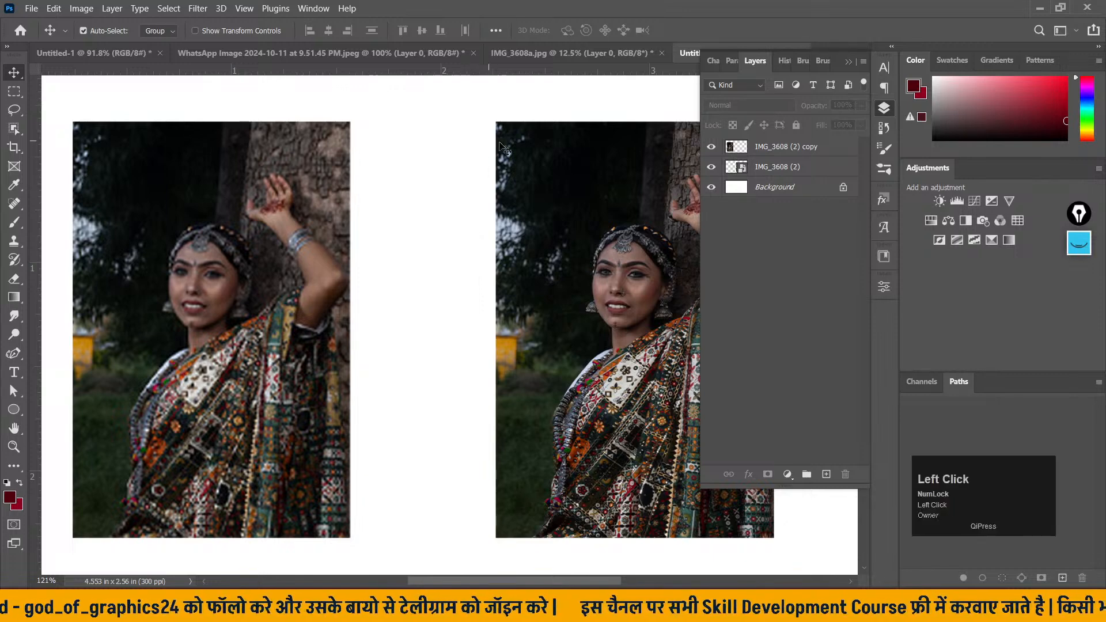
click(846, 61)
click(883, 110)
drag(711, 147, 714, 172)
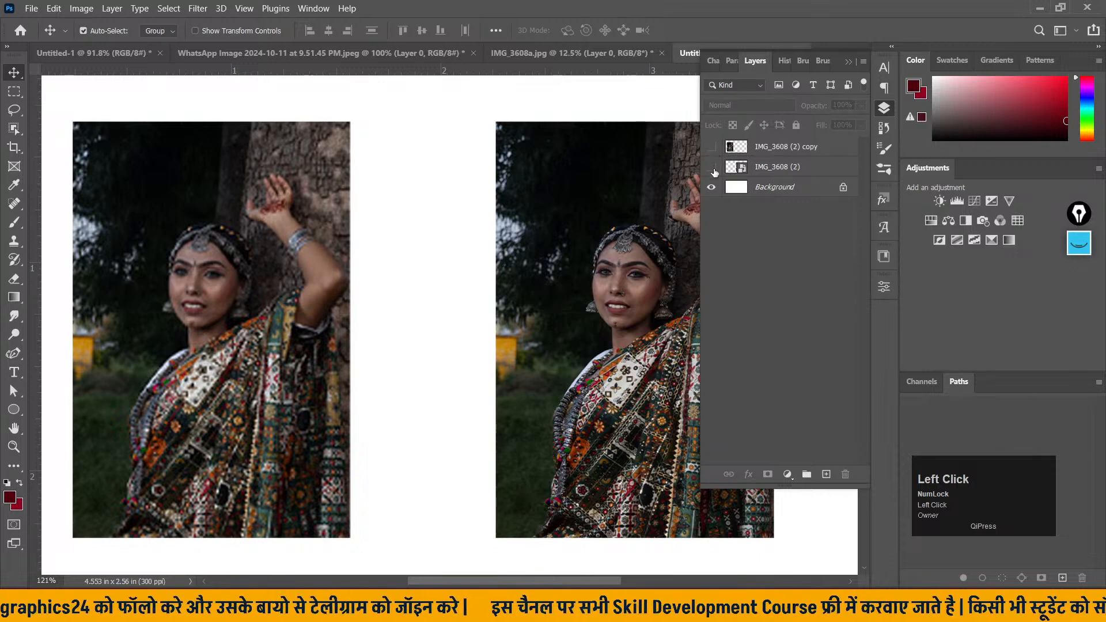
click(846, 62)
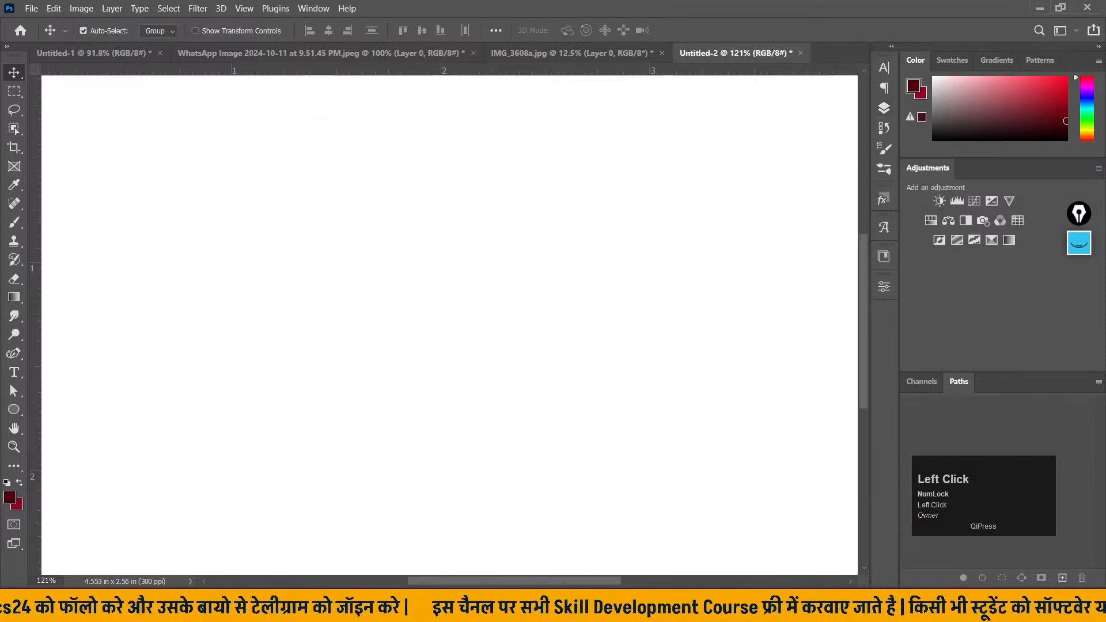
- Switch to Chrome and search Google Images for "perfume bottel" in a new tab
click(1039, 8)
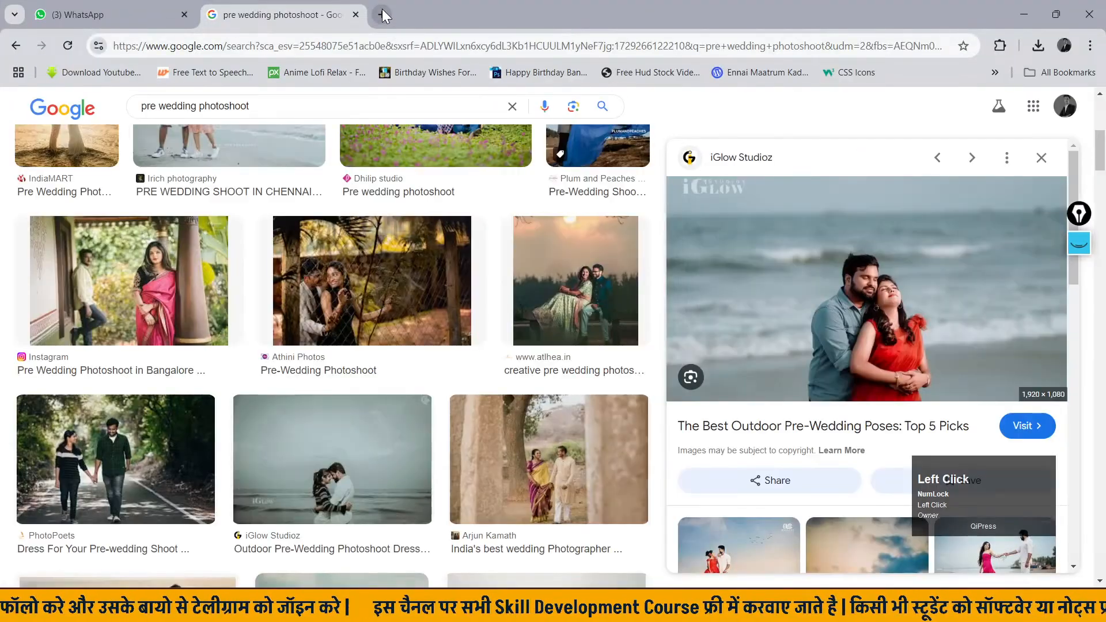
click(382, 10)
click(360, 52)
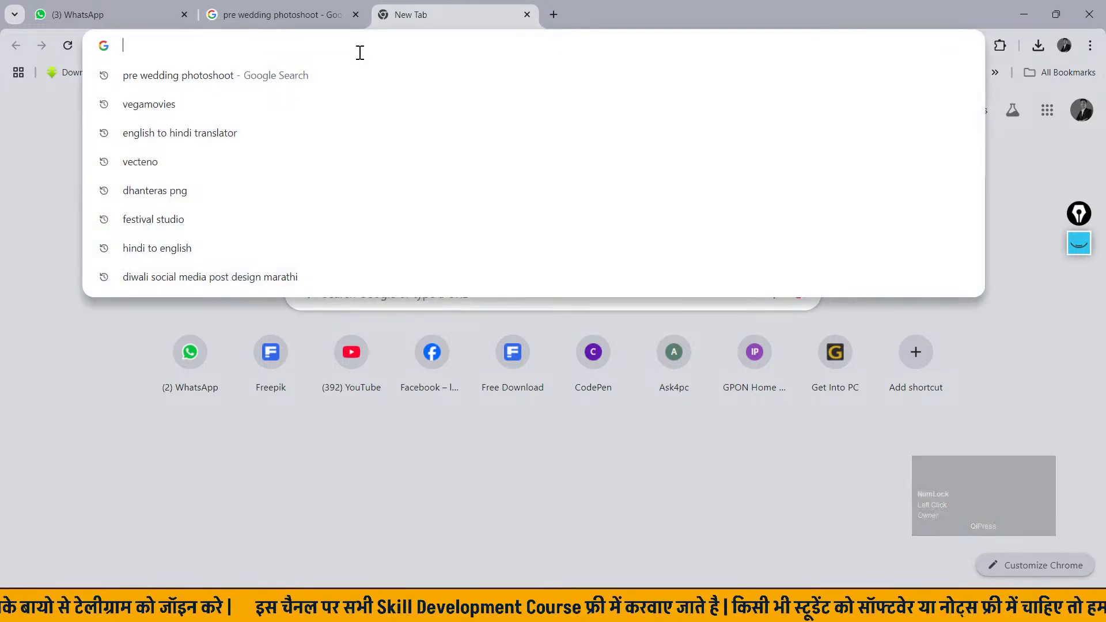
text(per)
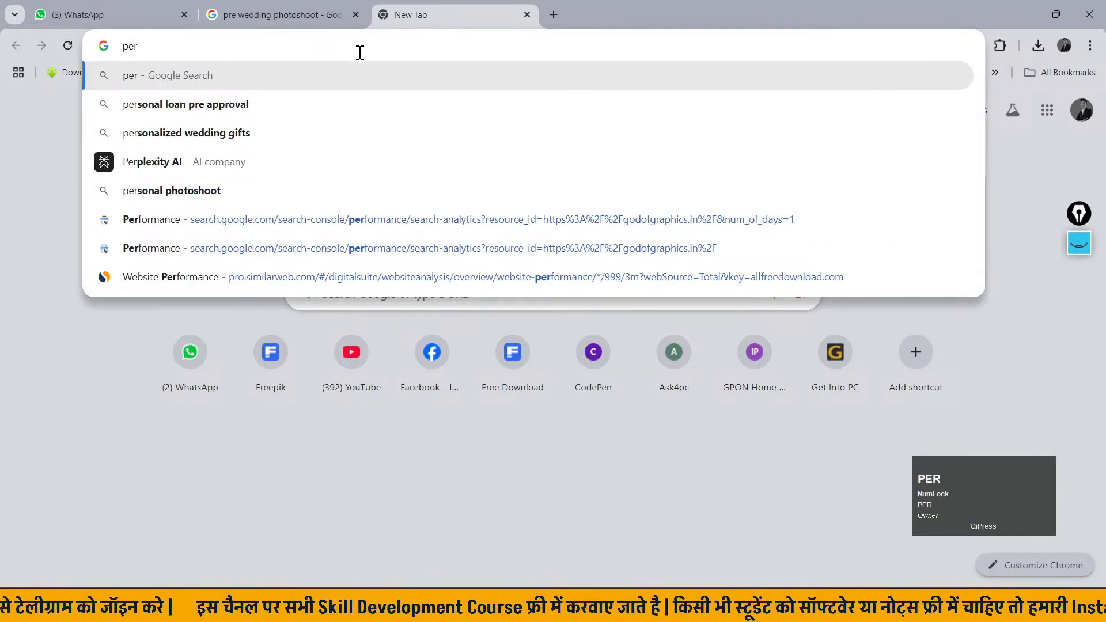
text(fume bottel)
key(Return)
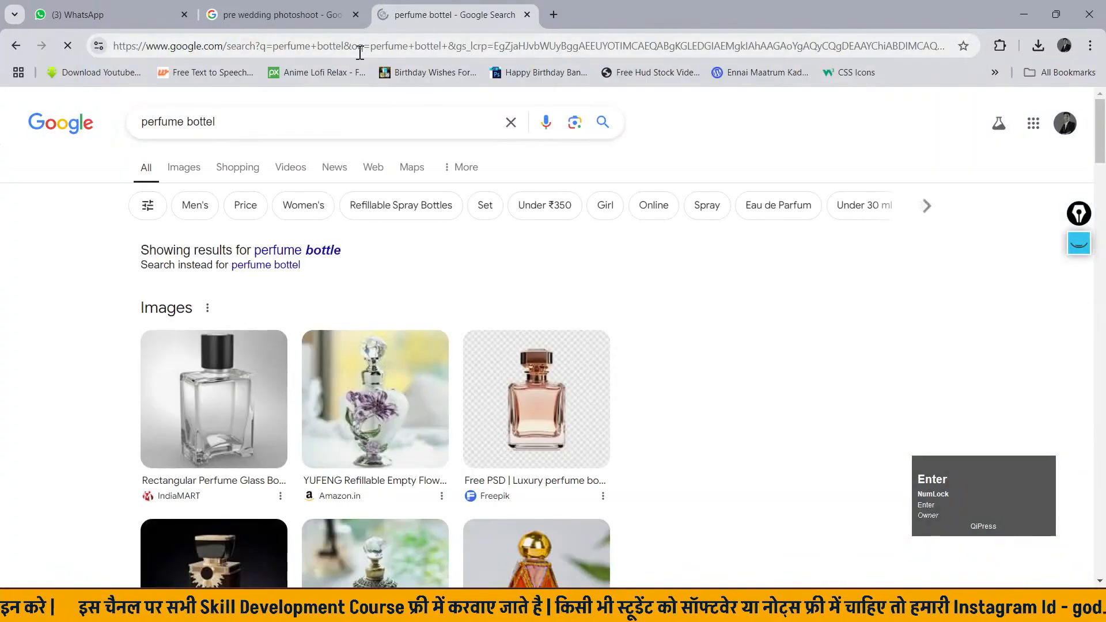
click(183, 168)
scroll(655, 368, down, 3)
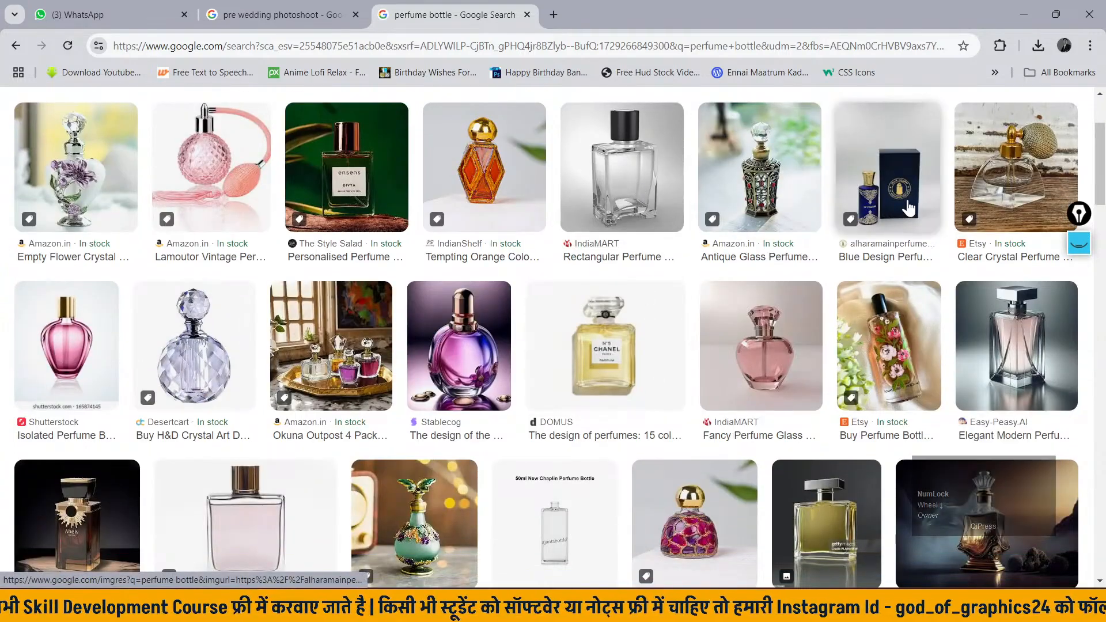
- Copy the alharamainperfumes.in image of the blue perfume bottle with gift box and return to Photoshop
click(894, 241)
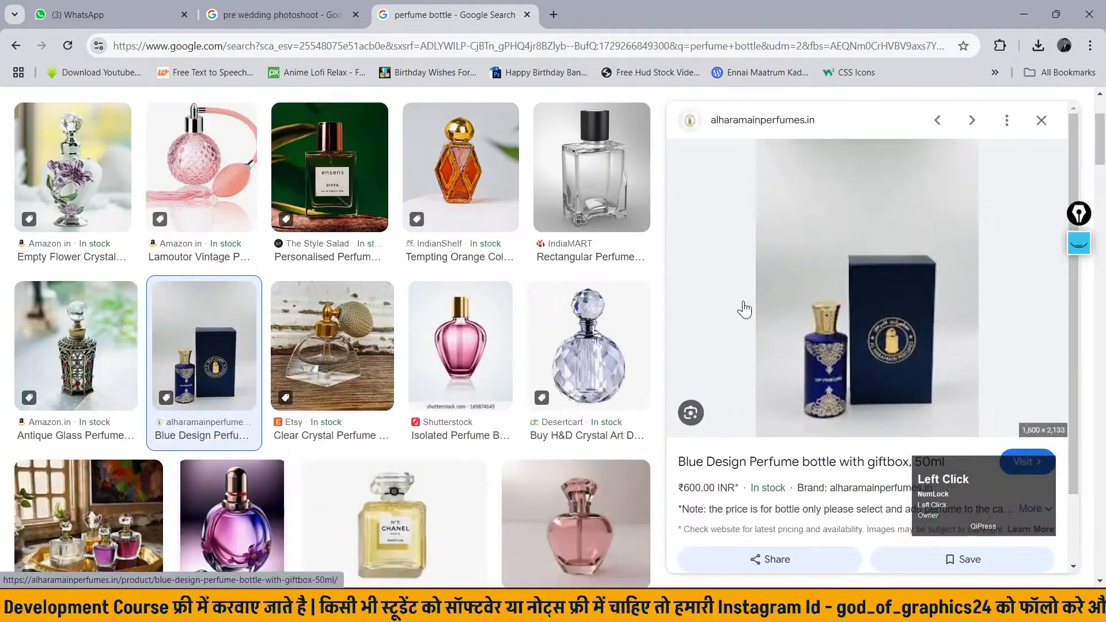
scroll(834, 295, down, 1)
scroll(835, 322, down, 3)
scroll(840, 366, up, 5)
right_click(846, 366)
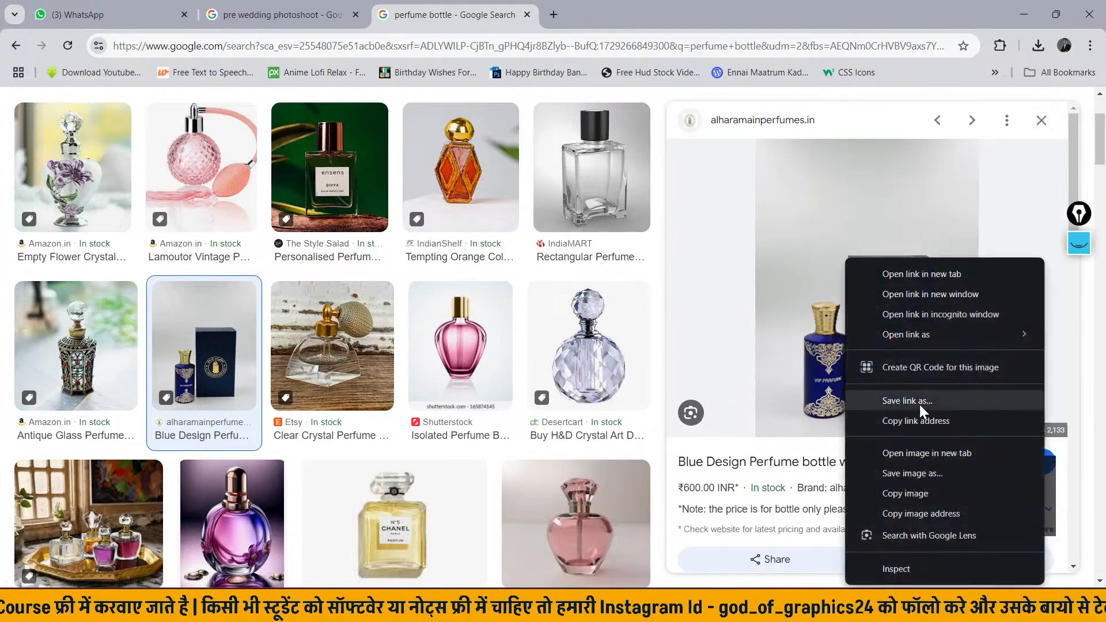
click(931, 494)
click(1009, 4)
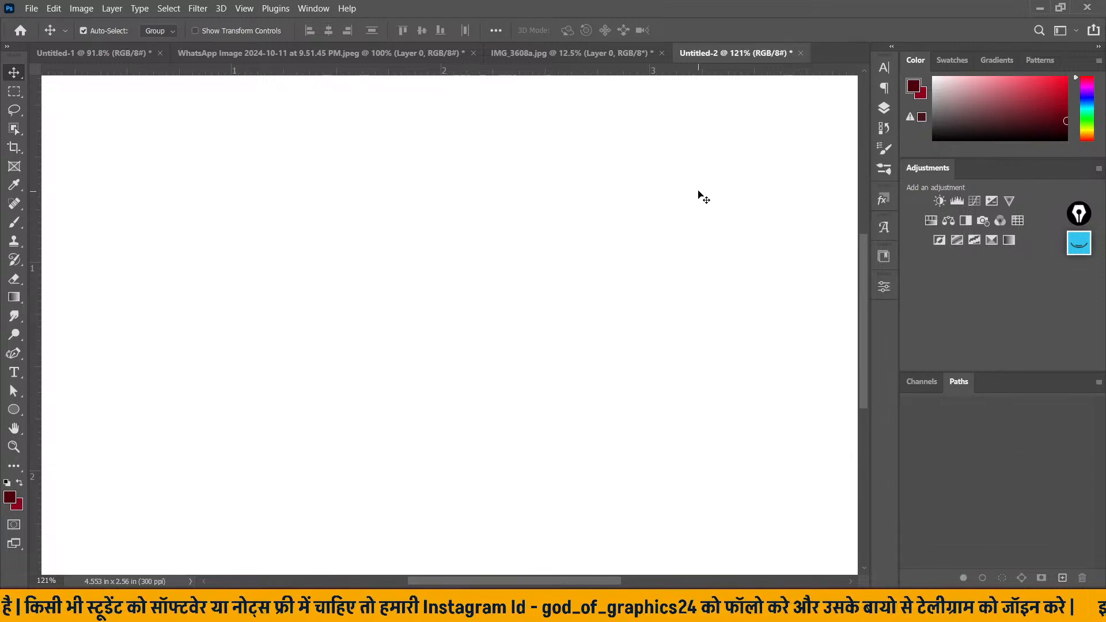
- Paste the perfume image into Untitled-2, scale it down to fit the canvas height and commit the transformation
key(ctrl+v)
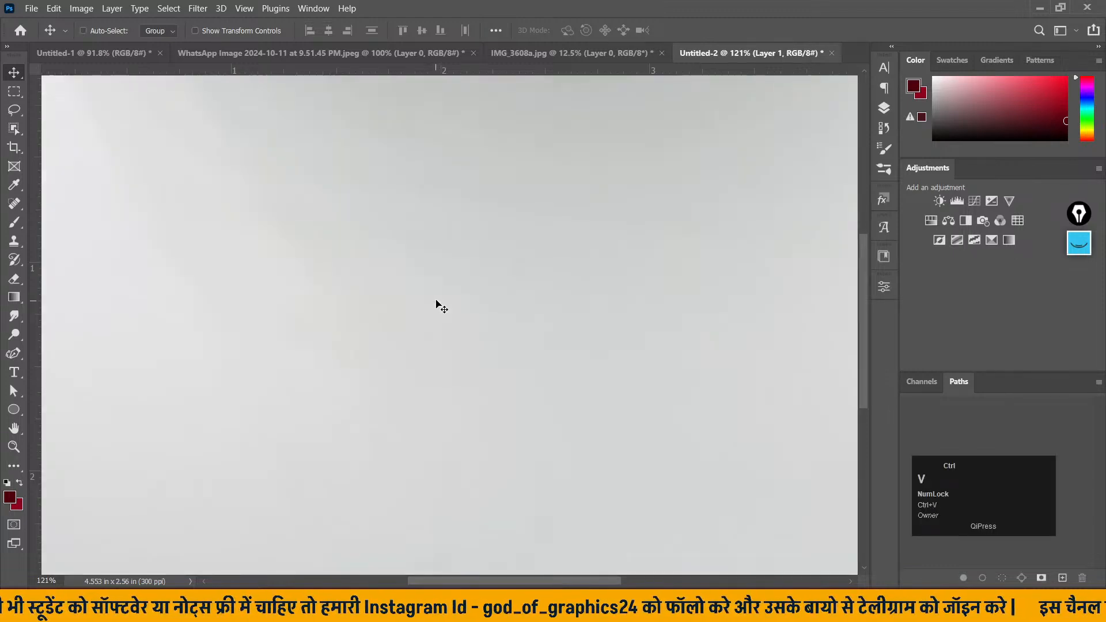
scroll(411, 303, down, 3)
scroll(411, 303, down, 2)
click(442, 315)
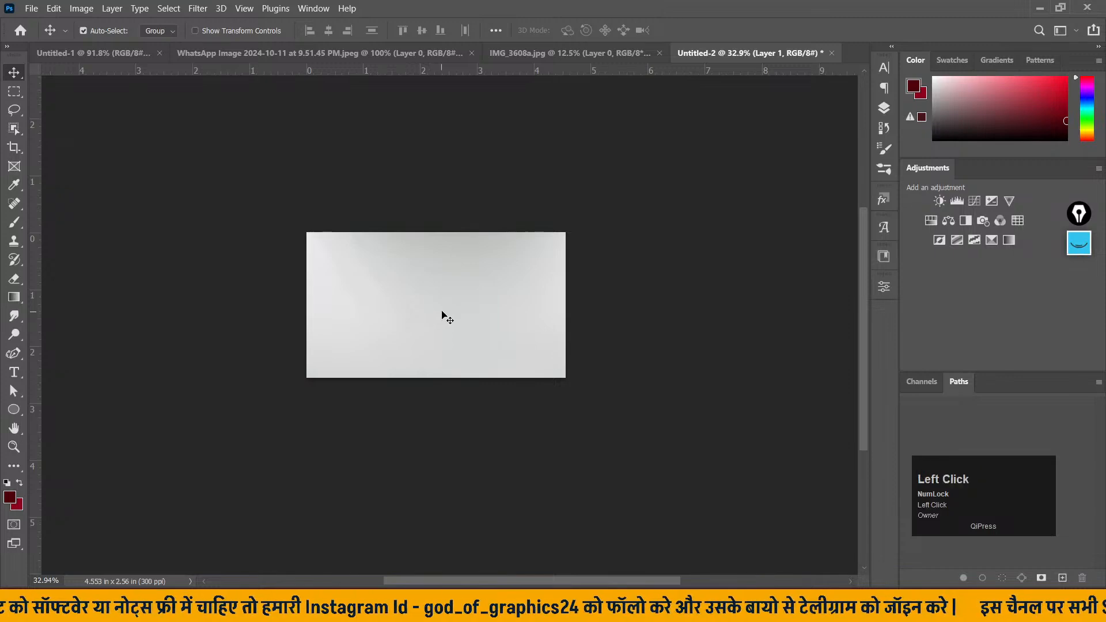
key(ctrl+t)
drag(613, 352, 406, 403)
drag(363, 440, 467, 304)
click(23, 71)
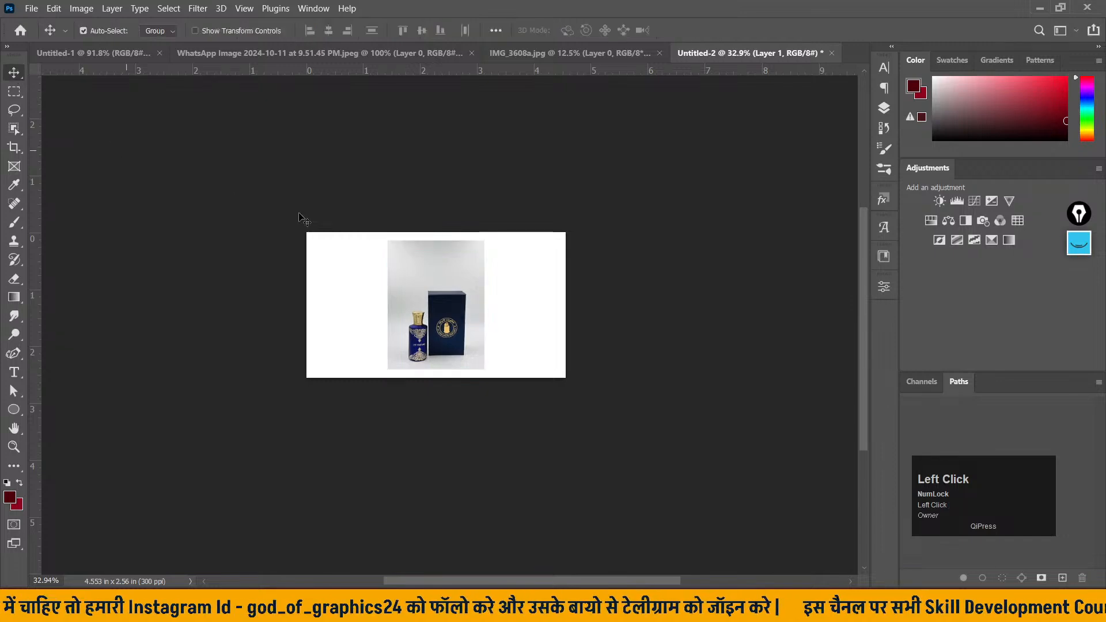
- Examine the pasted perfume image up close and compare with the IMG_3608a.jpg document before returning to Untitled-2
scroll(353, 254, up, 5)
scroll(446, 282, down, 2)
scroll(459, 280, up, 2)
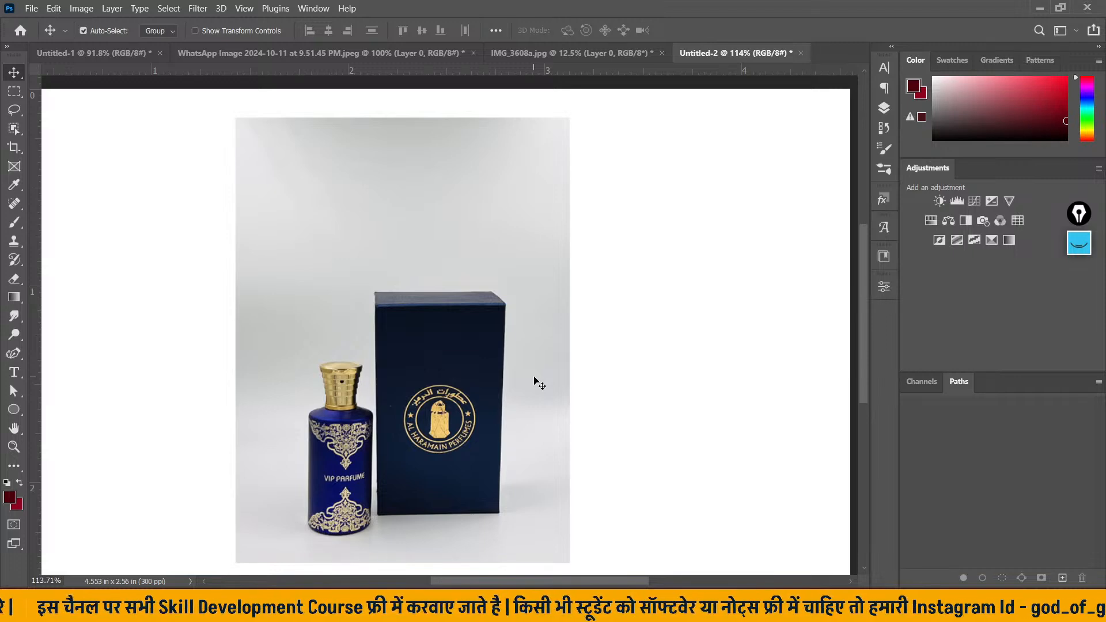
drag(546, 378, 491, 311)
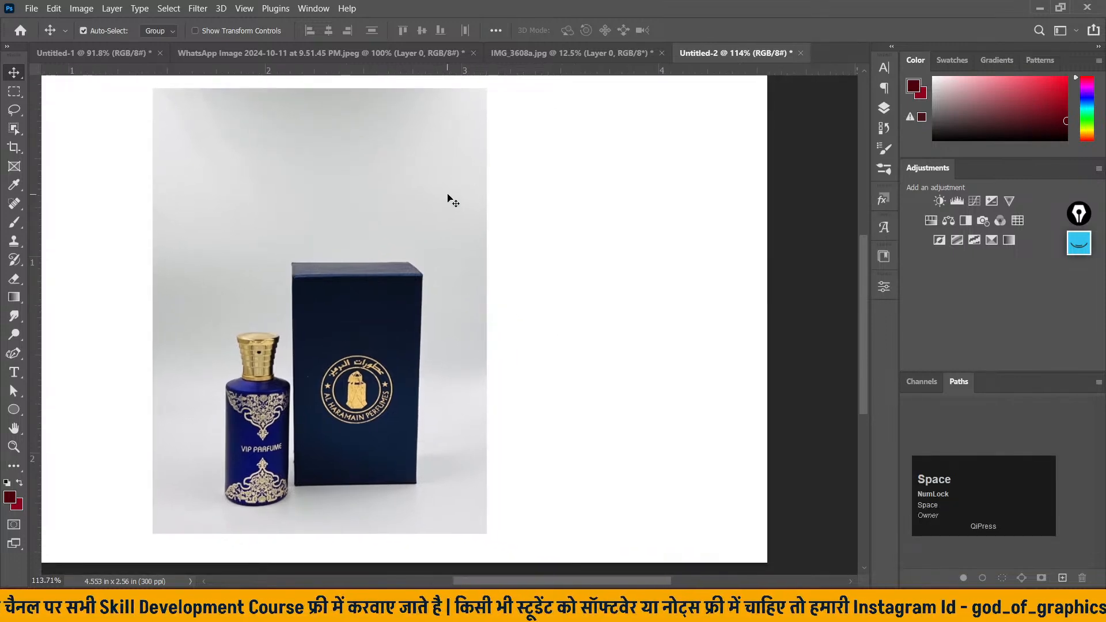
click(554, 52)
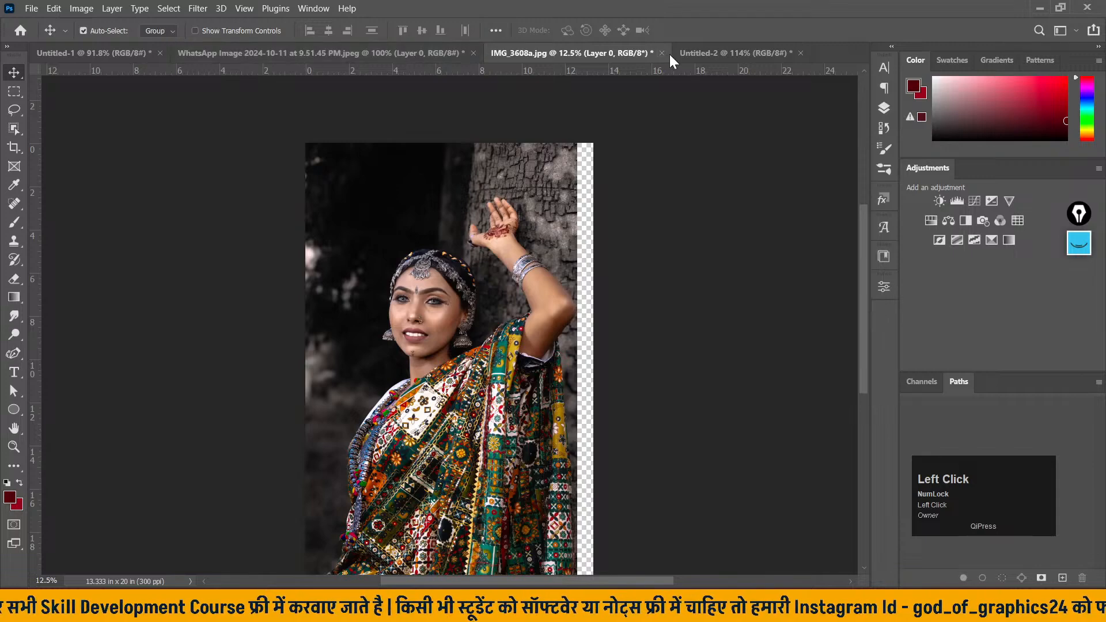
click(754, 51)
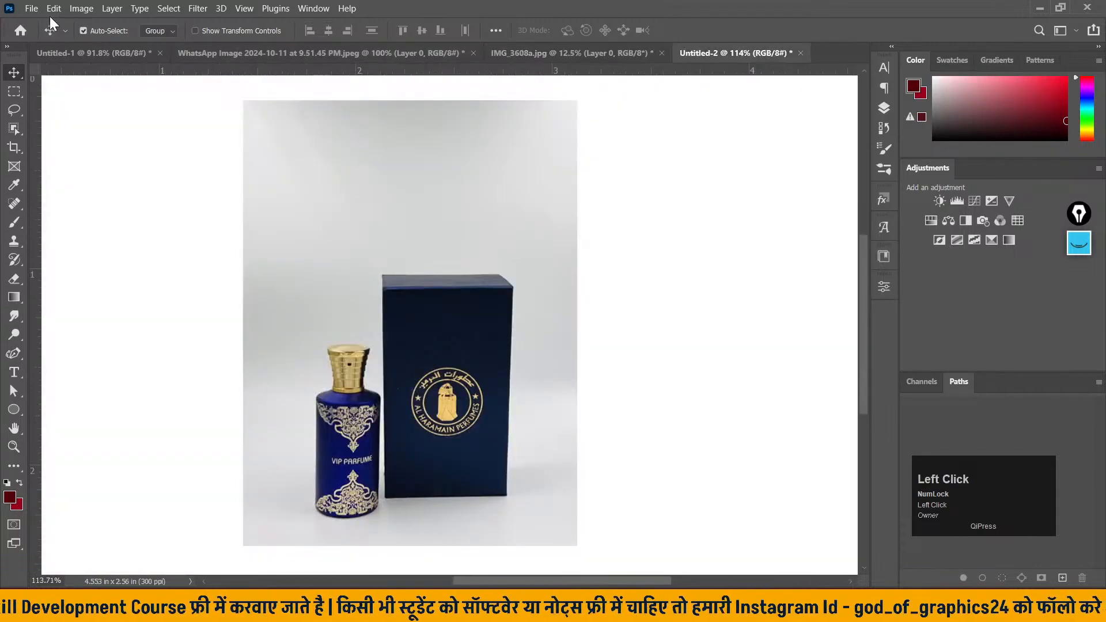
- Place the dollar-gill-osx3bcgEjsM-unsplash photo from Downloads into Untitled-2 as an embedded image and commit the placement
click(34, 8)
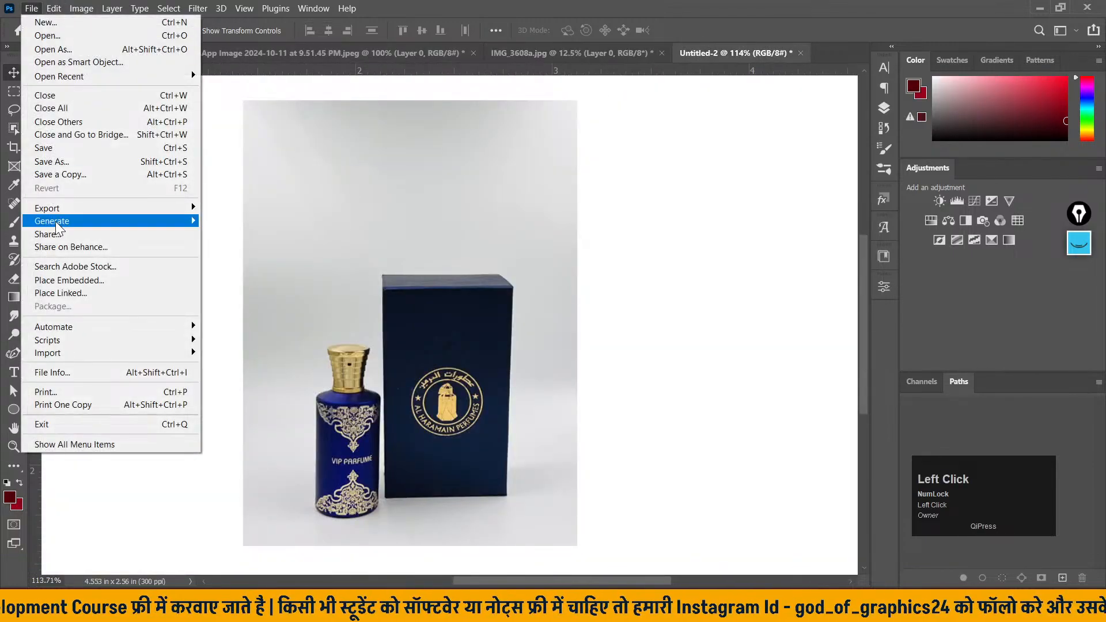
click(92, 280)
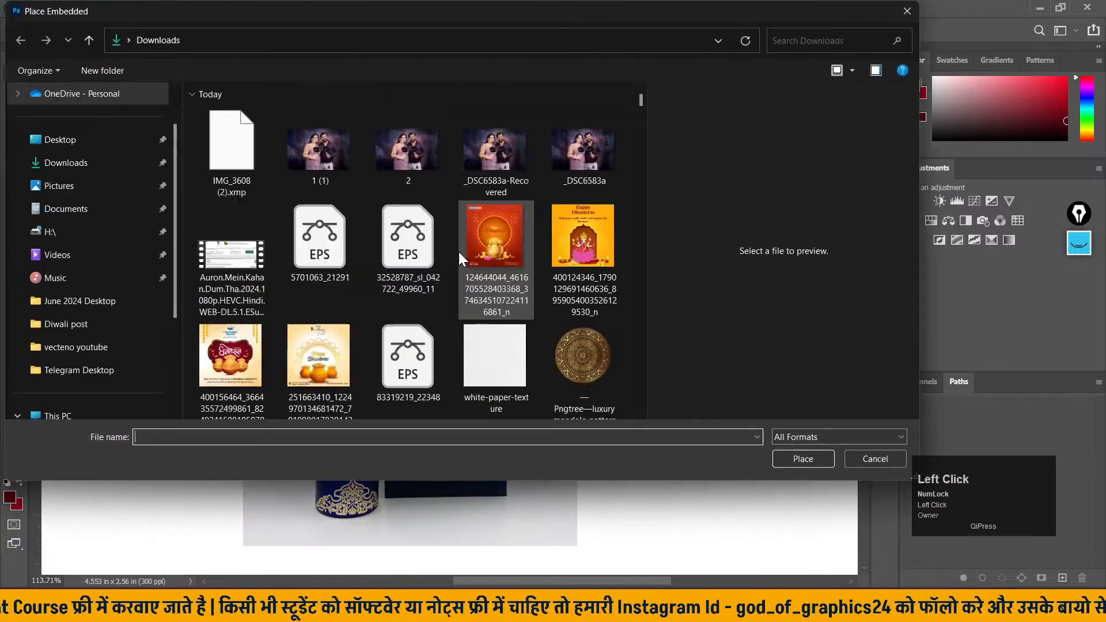
scroll(514, 214, down, 1)
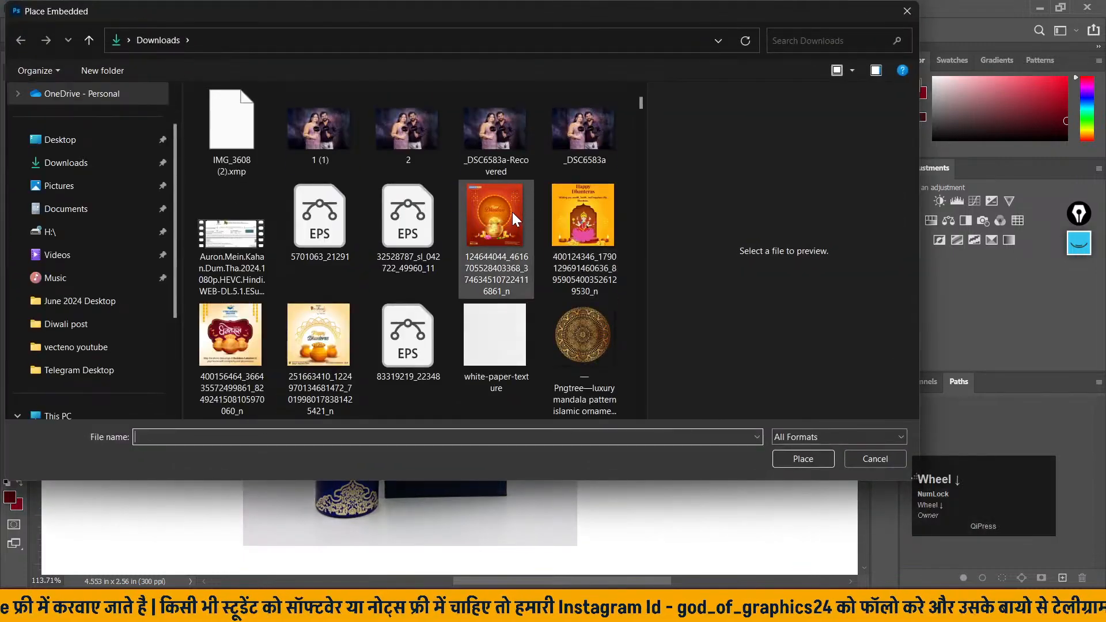
scroll(513, 212, down, 10)
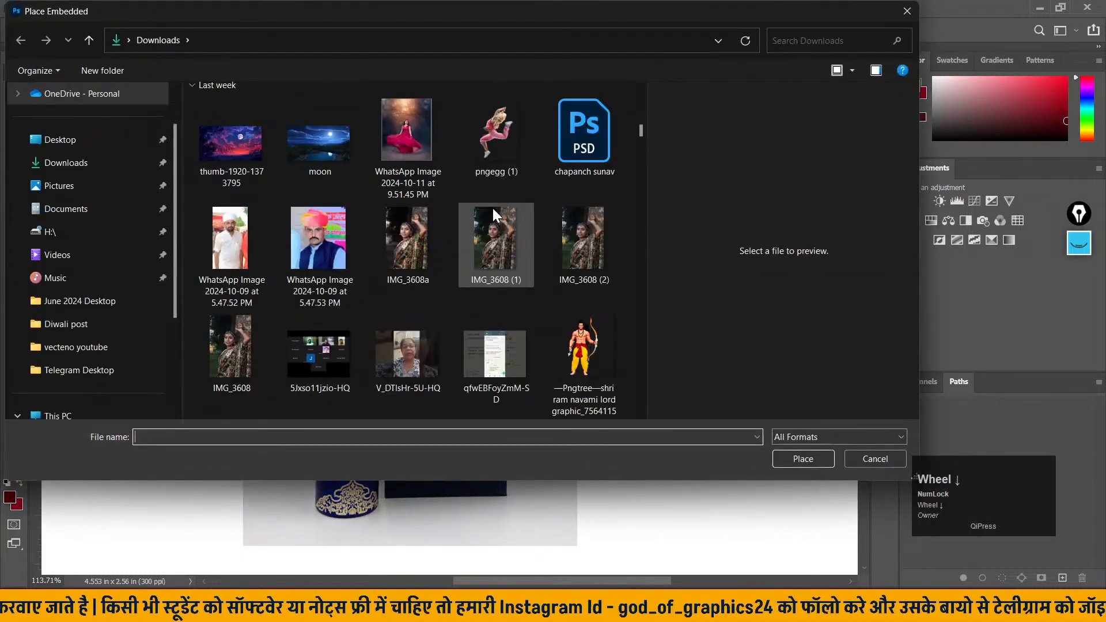
scroll(482, 216, down, 8)
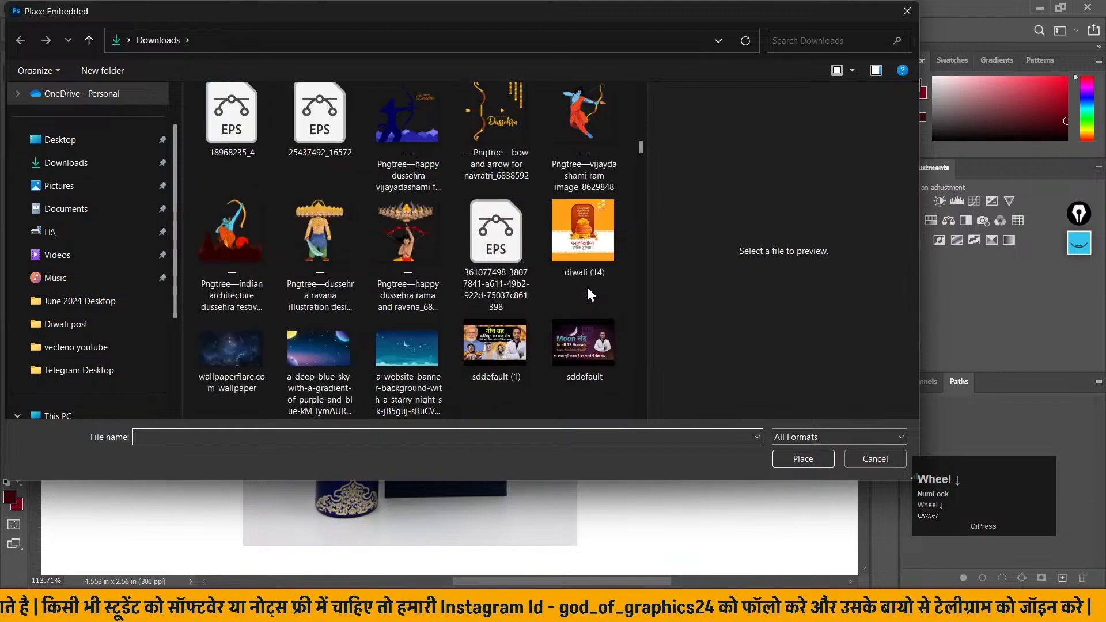
scroll(586, 275, down, 4)
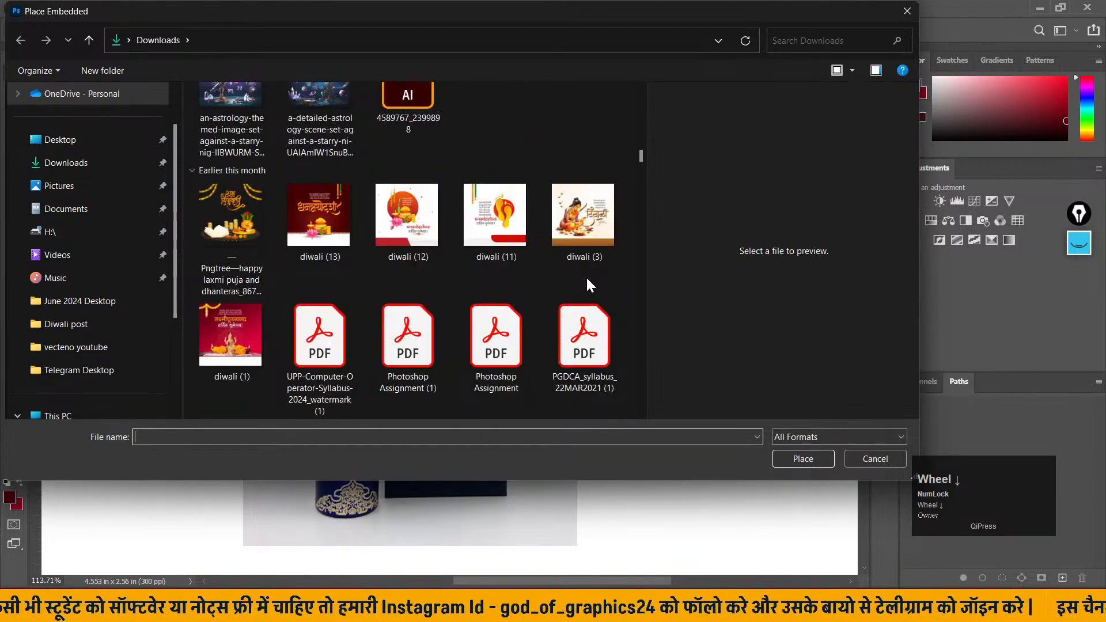
scroll(586, 275, down, 5)
scroll(530, 294, down, 3)
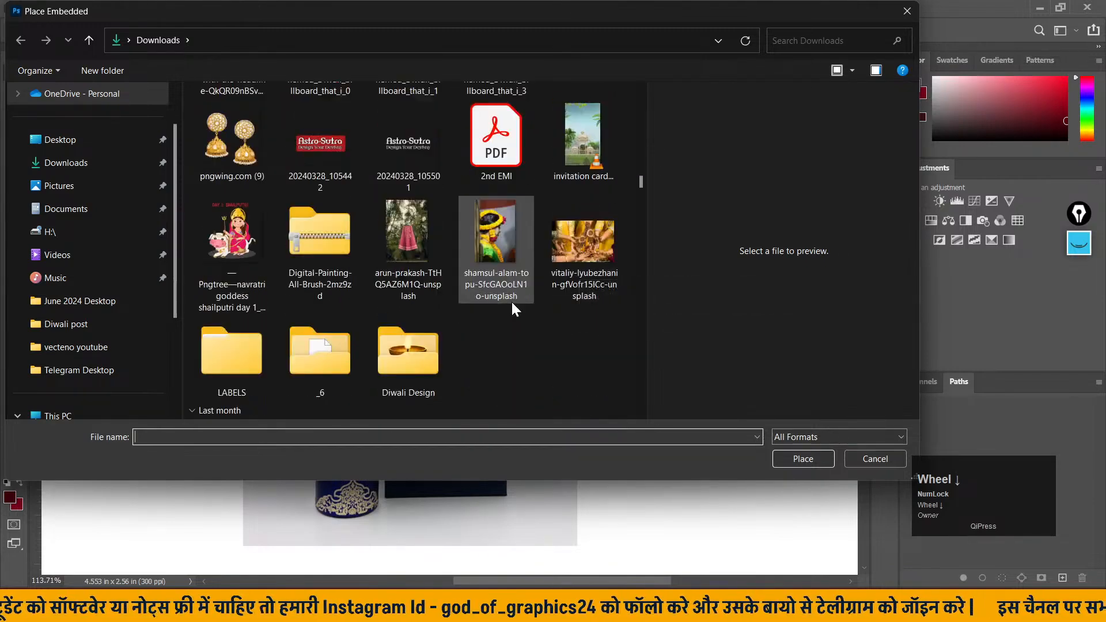
scroll(511, 300, down, 3)
scroll(496, 291, down, 3)
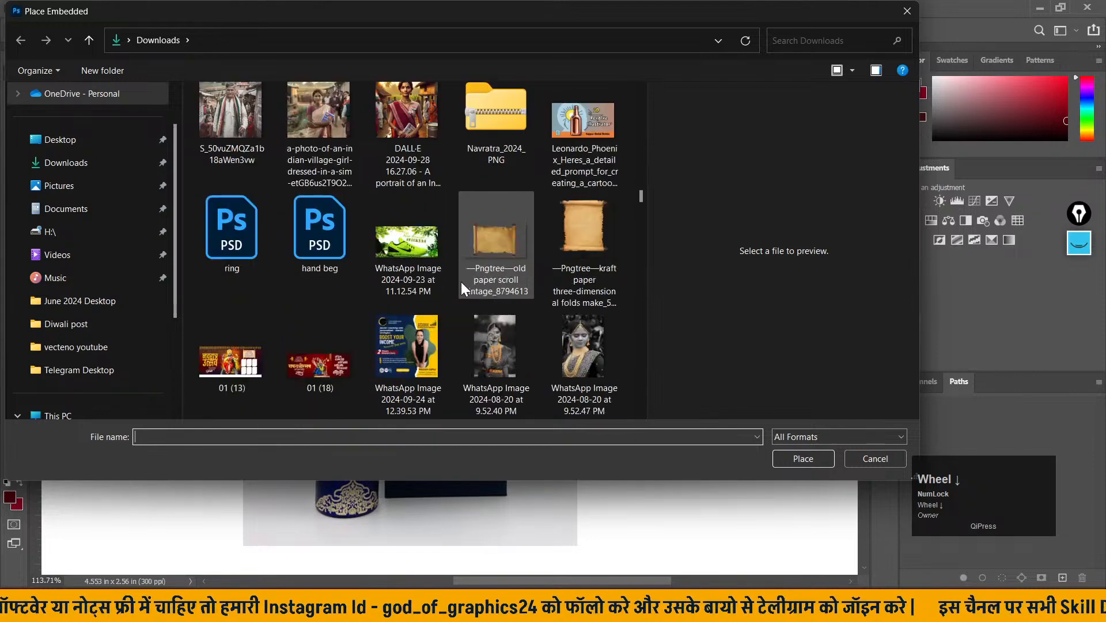
scroll(427, 274, down, 3)
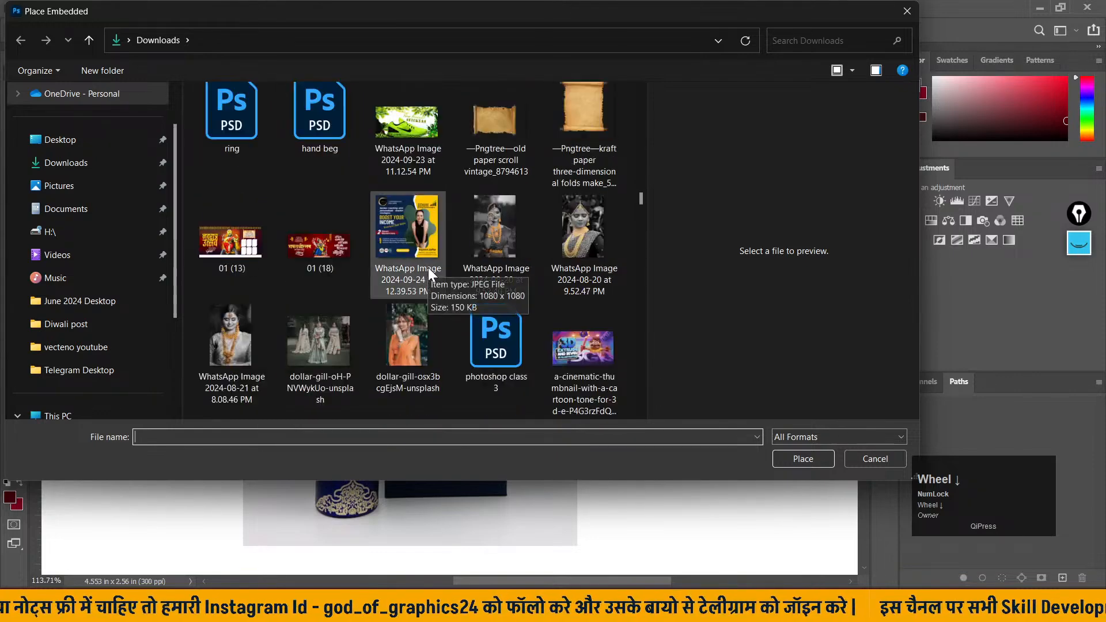
click(421, 230)
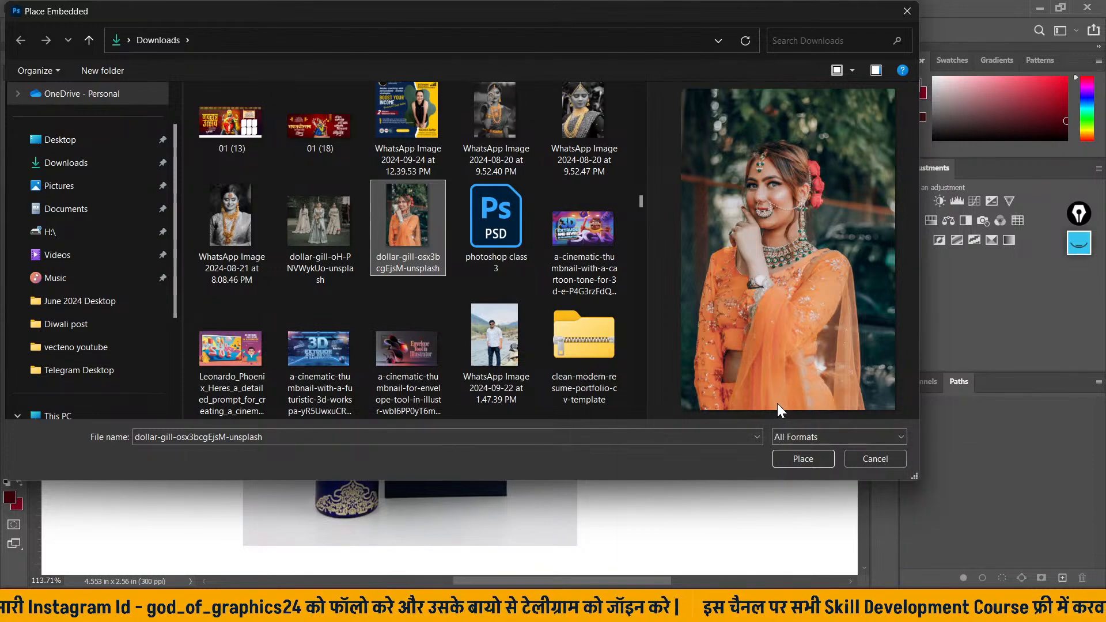
click(820, 458)
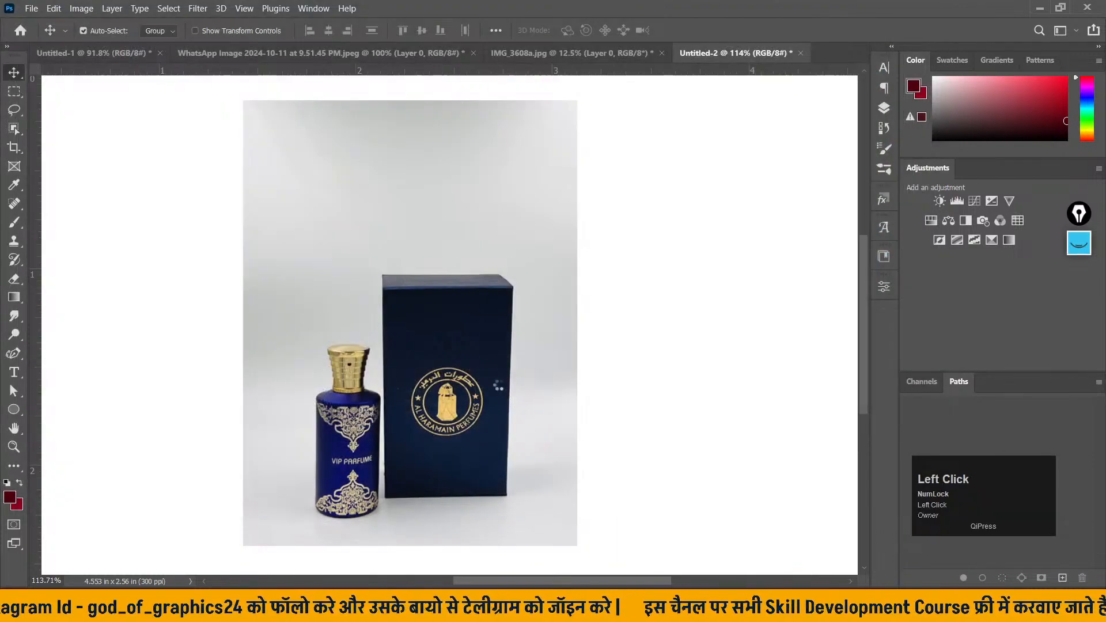
click(883, 109)
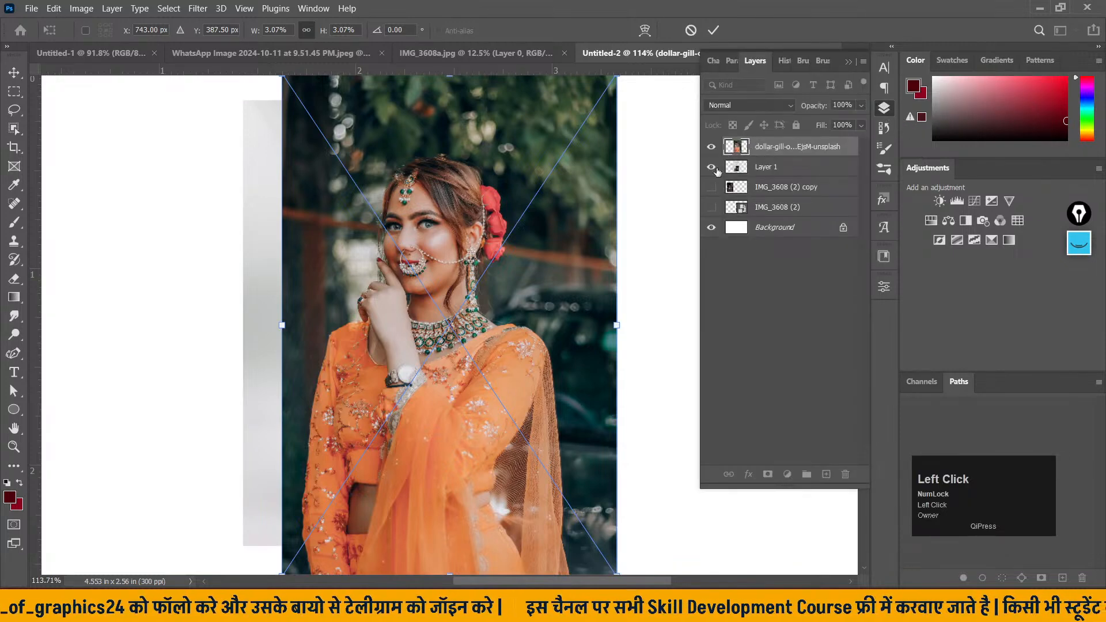
click(14, 72)
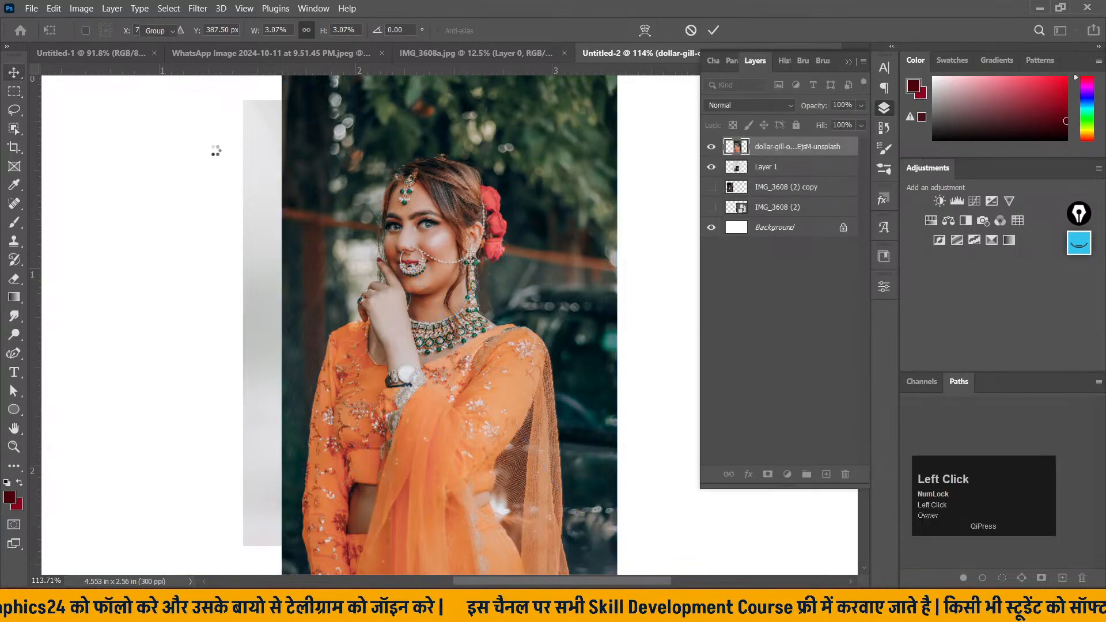
click(523, 188)
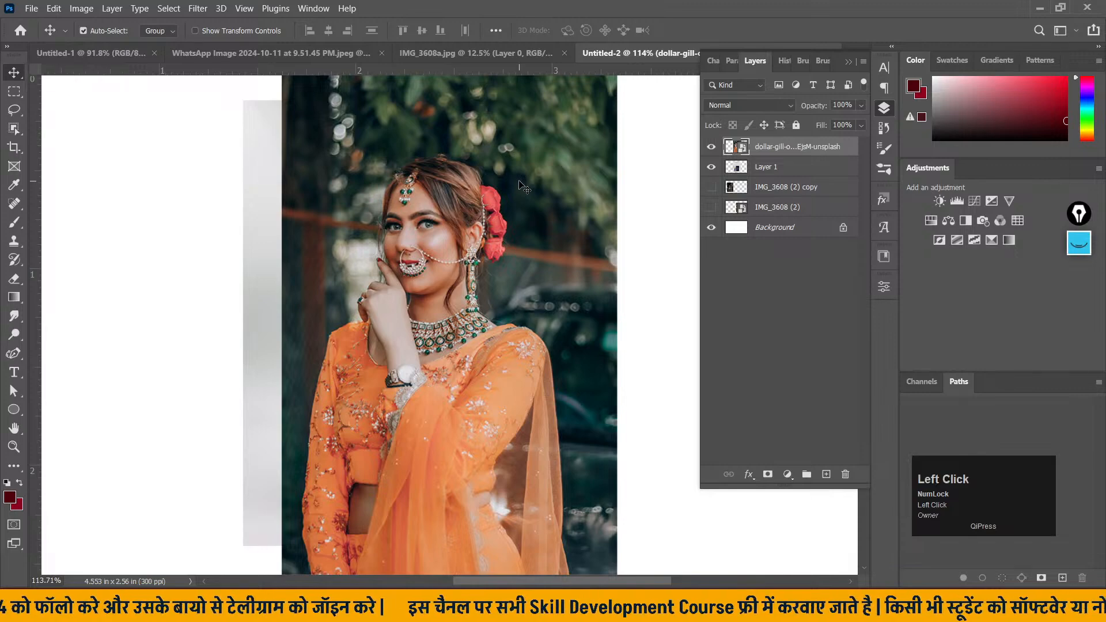
- Scale the placed photo down to about 1.06% and position it over the front of the blue gift box
key(ctrl+t)
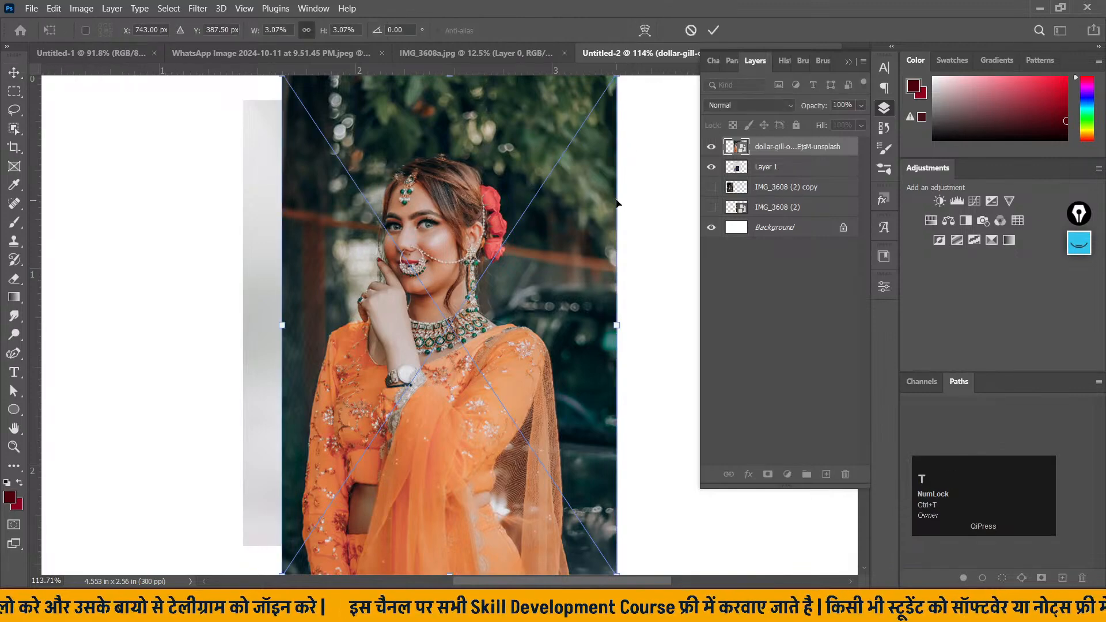
drag(618, 206, 396, 293)
drag(367, 288, 505, 332)
scroll(501, 328, down, 1)
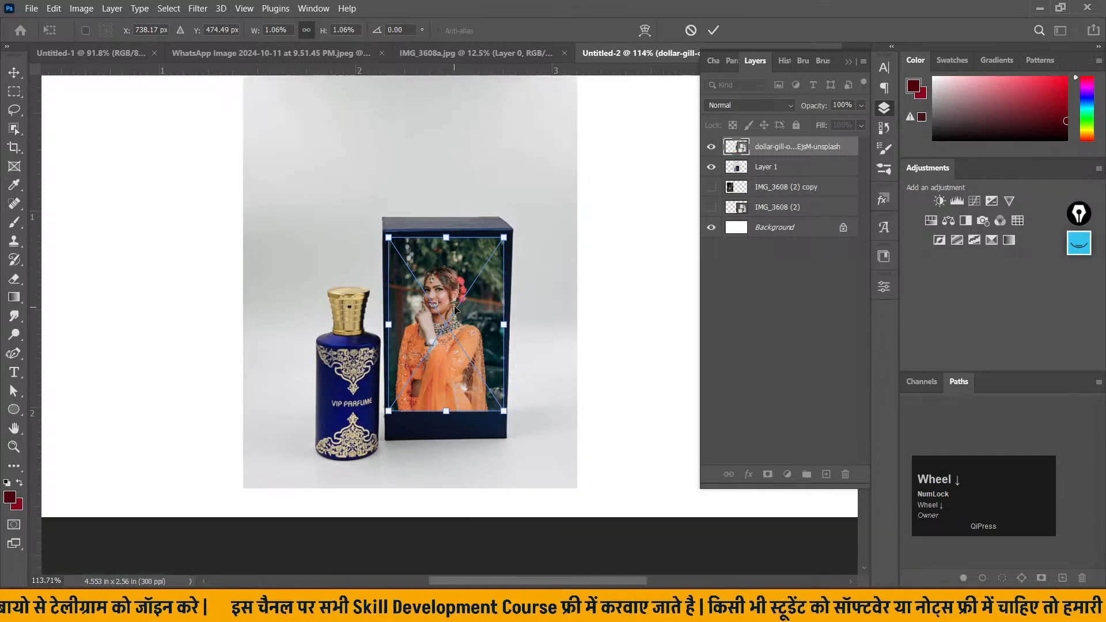
alt+scroll(470, 299, down, 2)
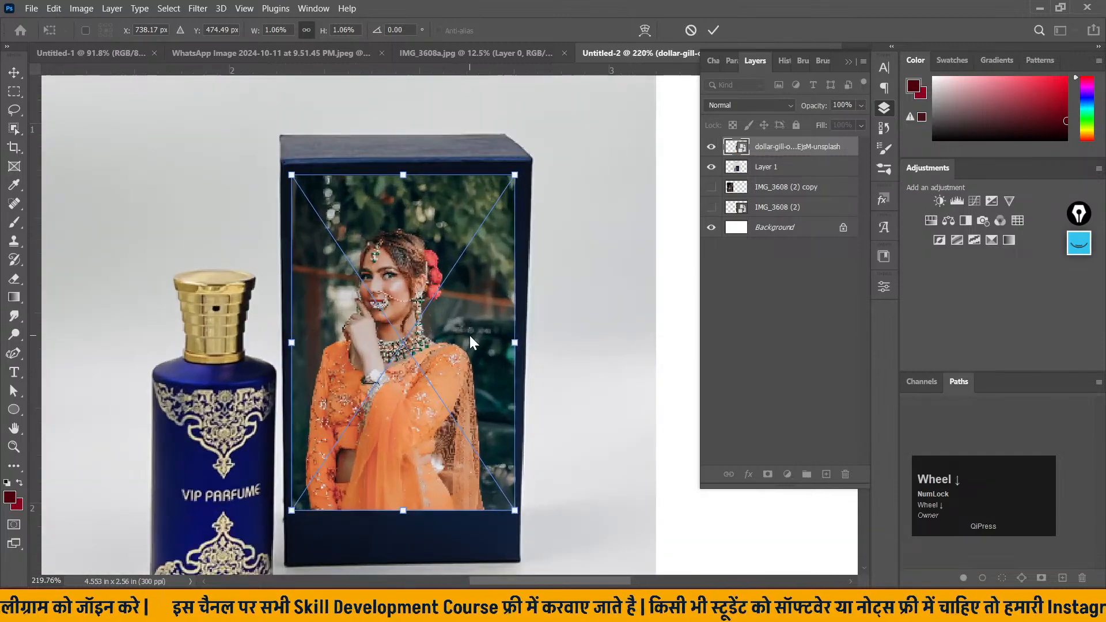
drag(578, 355, 568, 323)
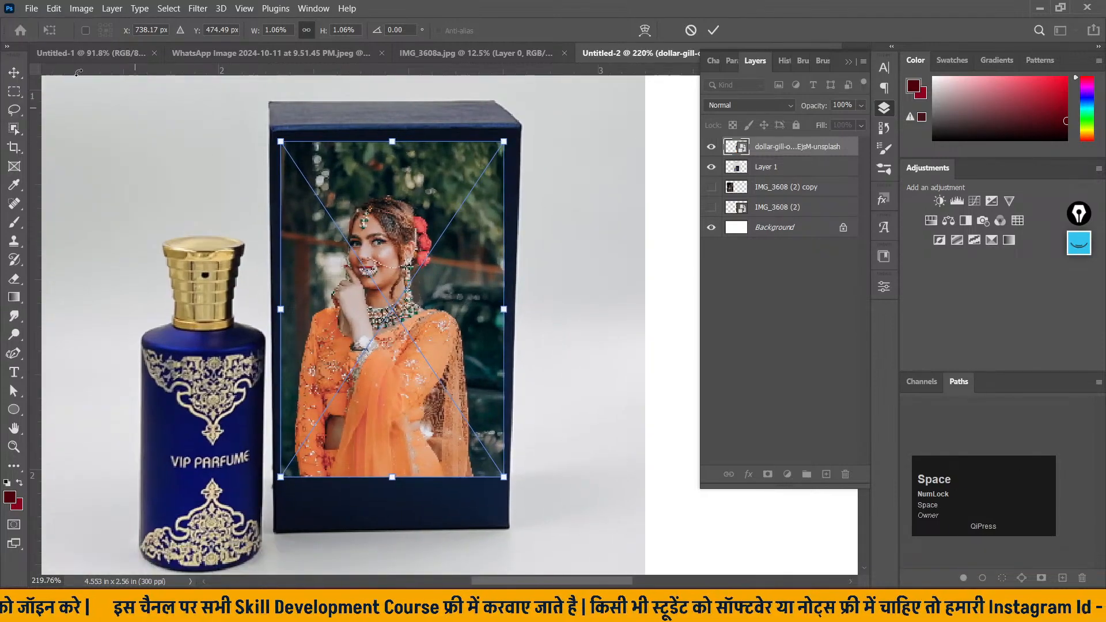
- Try to fit the photo to the box front with a Perspective transform and undo the last two corner adjustments
click(53, 9)
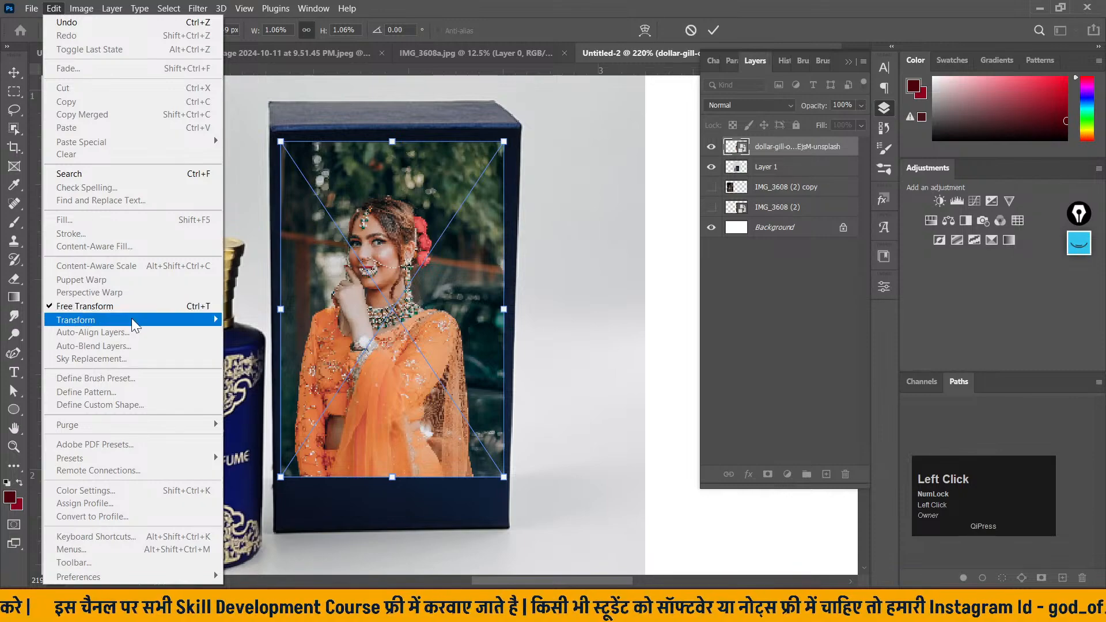
click(199, 320)
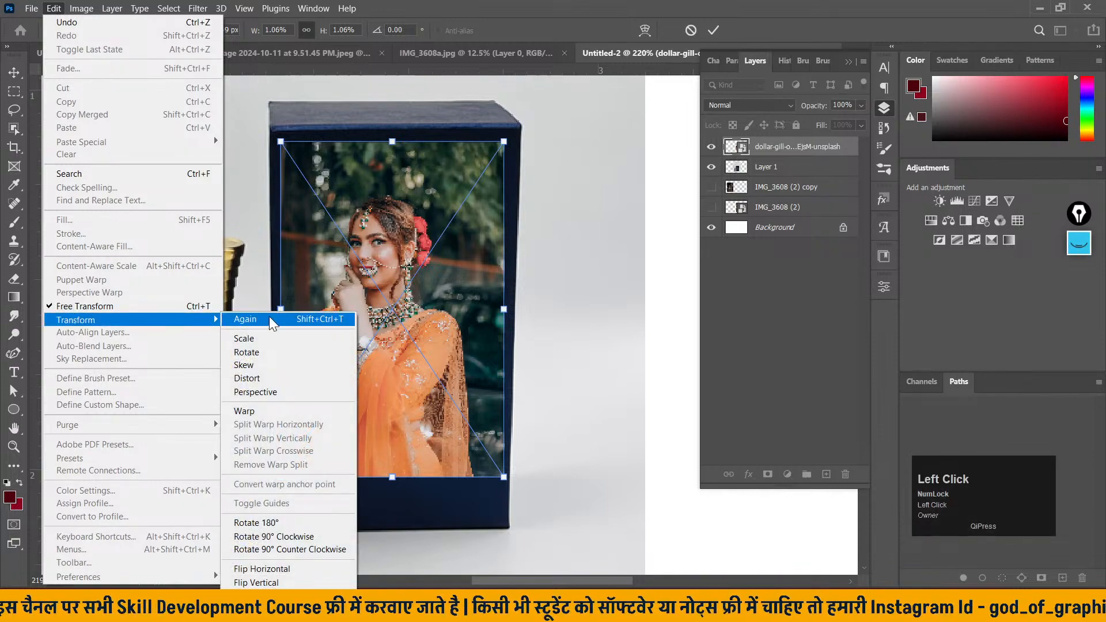
click(270, 392)
drag(282, 137, 272, 142)
drag(514, 144, 513, 133)
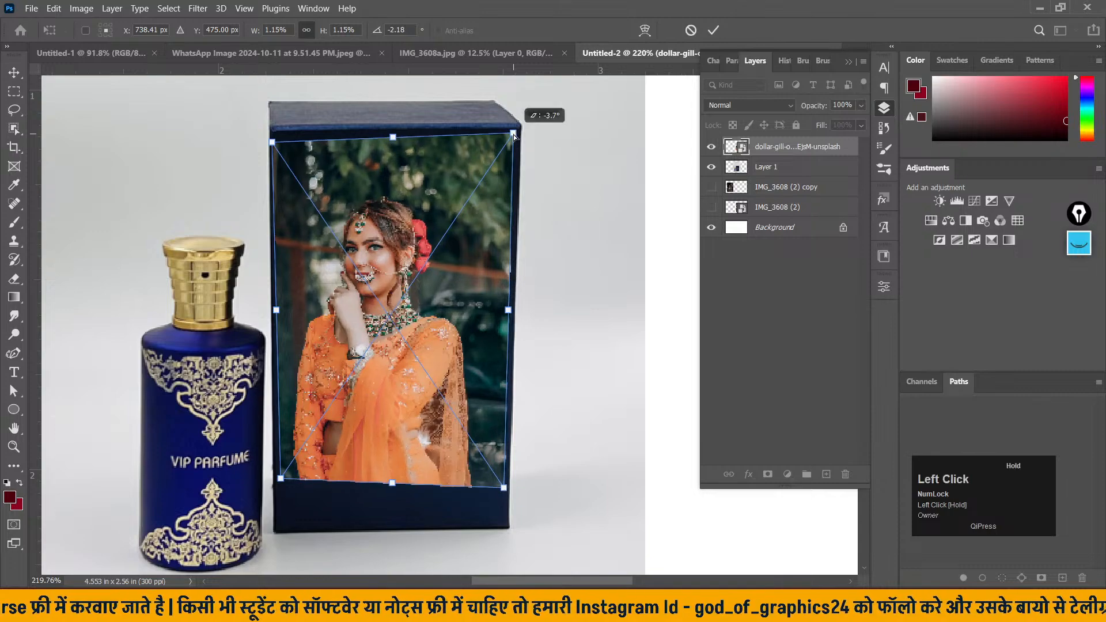
drag(504, 490, 503, 525)
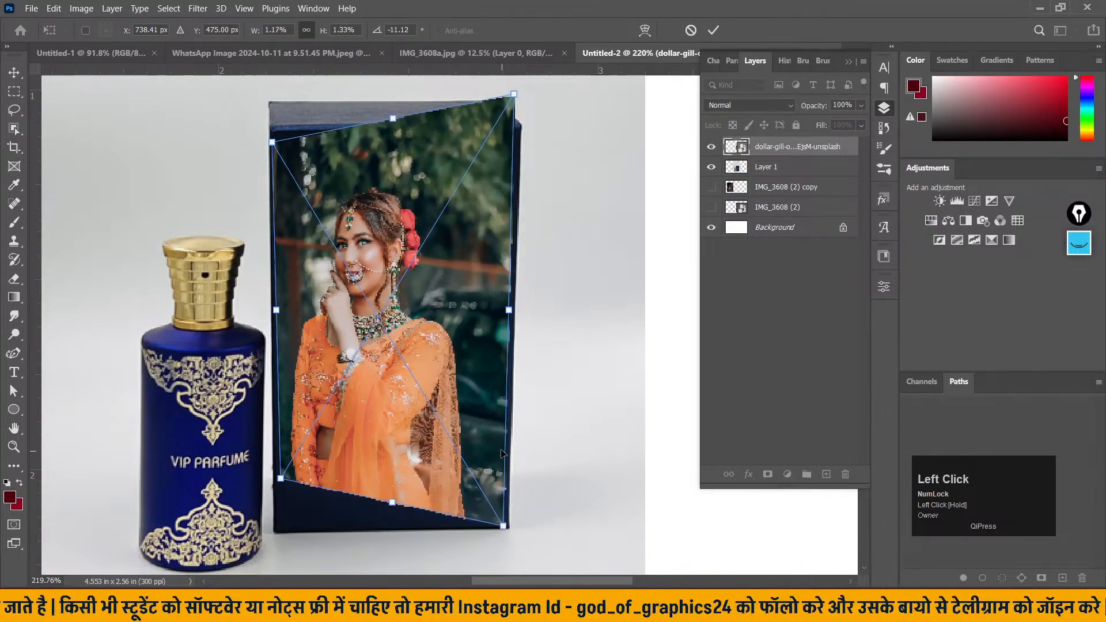
key(ctrl+z)
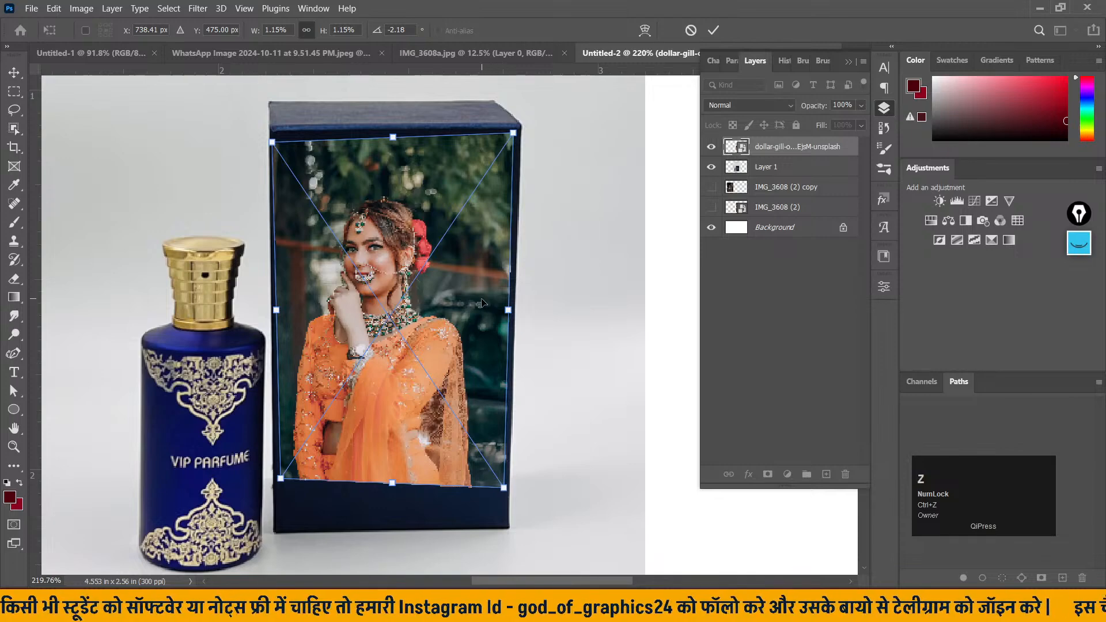
key(ctrl+z)
- Distort the photo so its four corners match the front face of the gift box, and commit the transformation
right_click(448, 264)
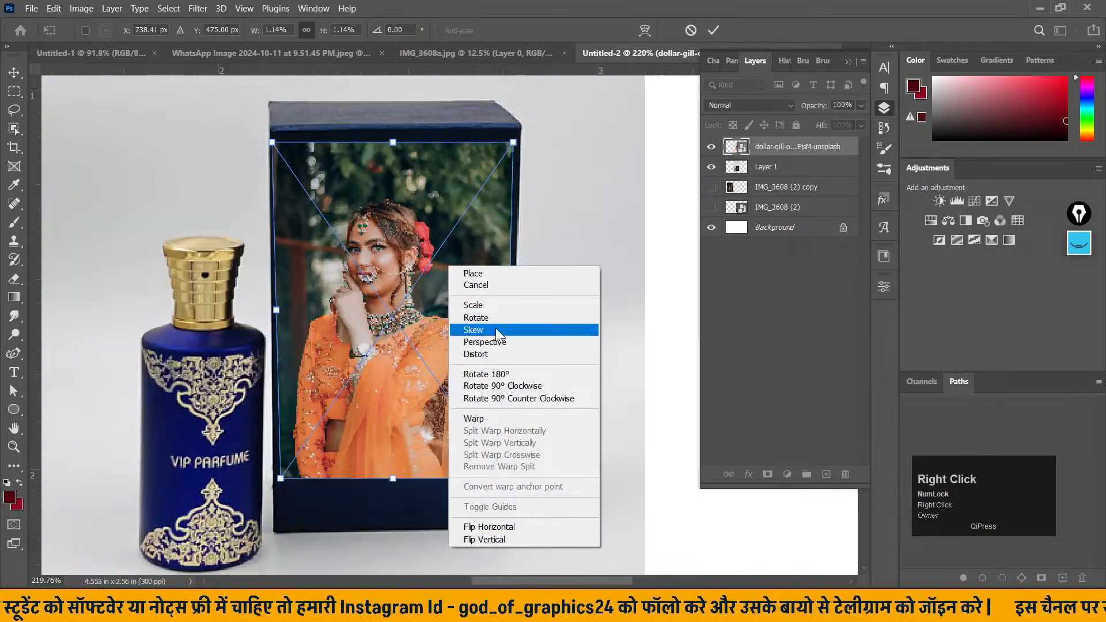
click(500, 354)
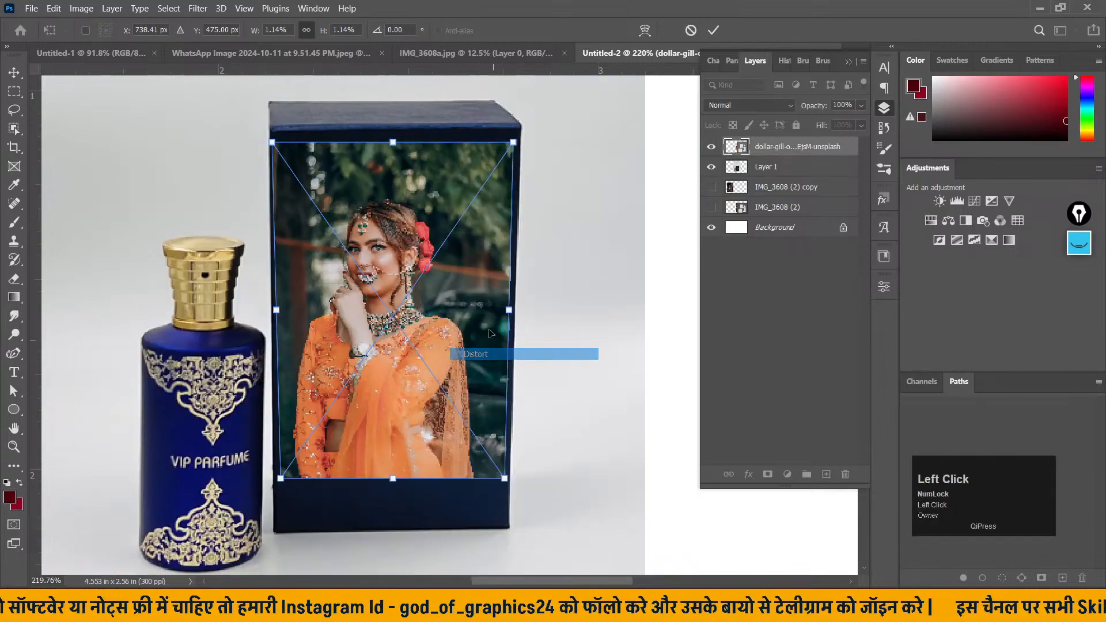
drag(273, 145, 272, 135)
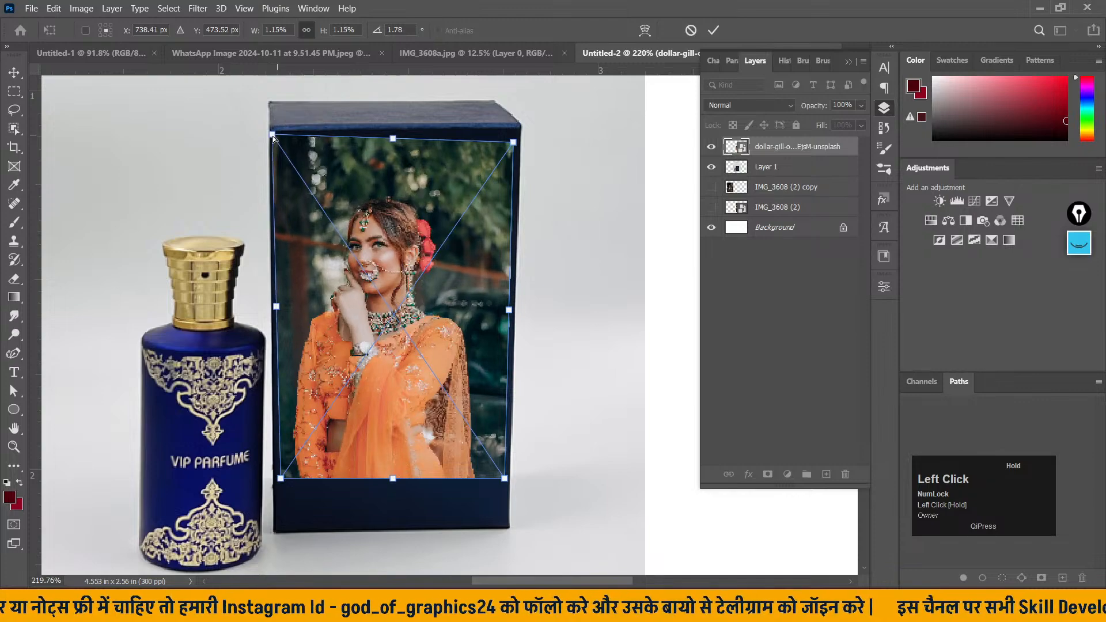
drag(280, 479, 275, 533)
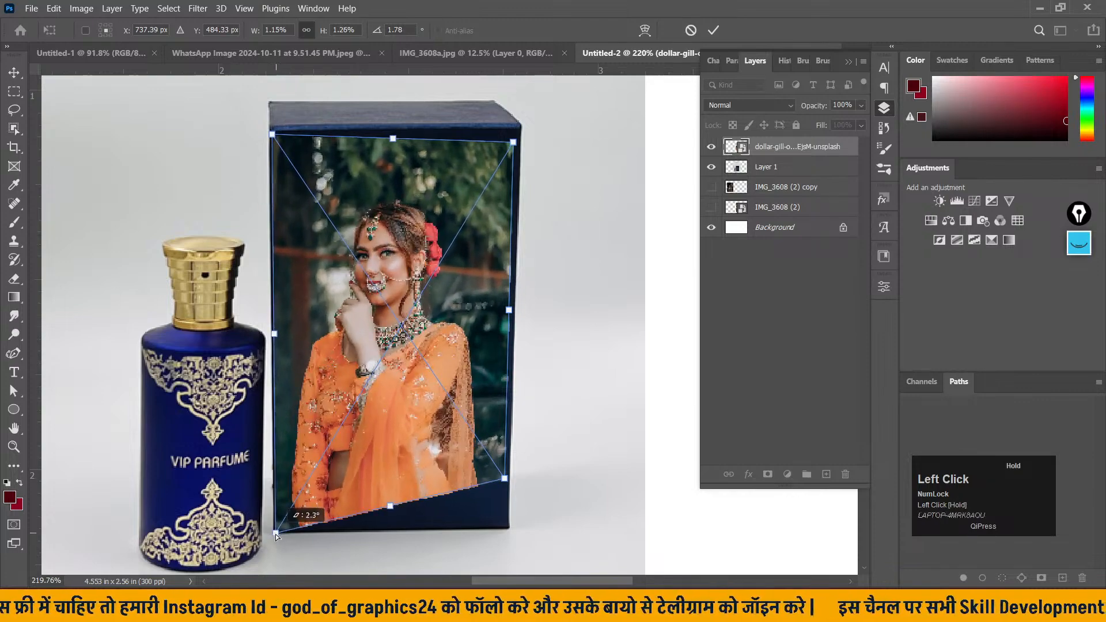
drag(517, 150, 523, 137)
drag(506, 481, 509, 533)
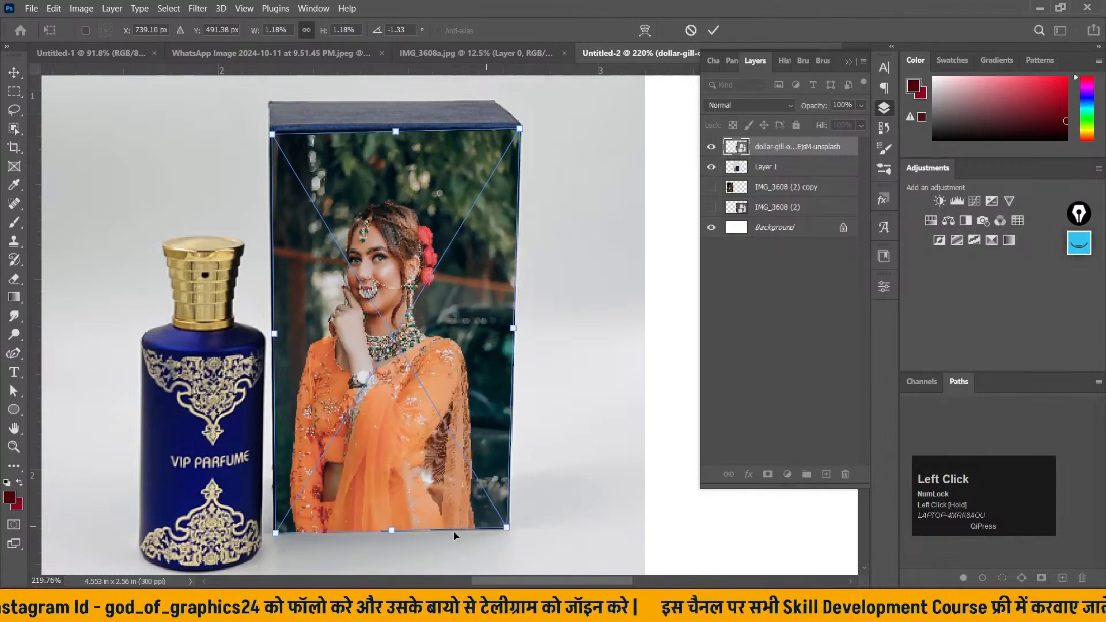
drag(277, 536, 278, 530)
click(15, 72)
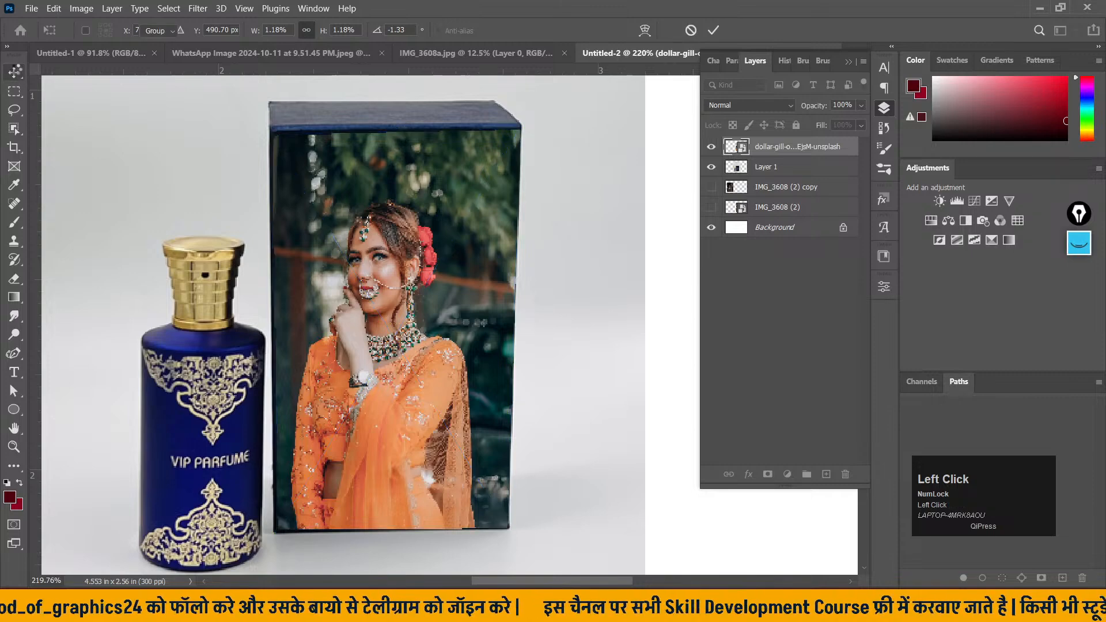
click(607, 206)
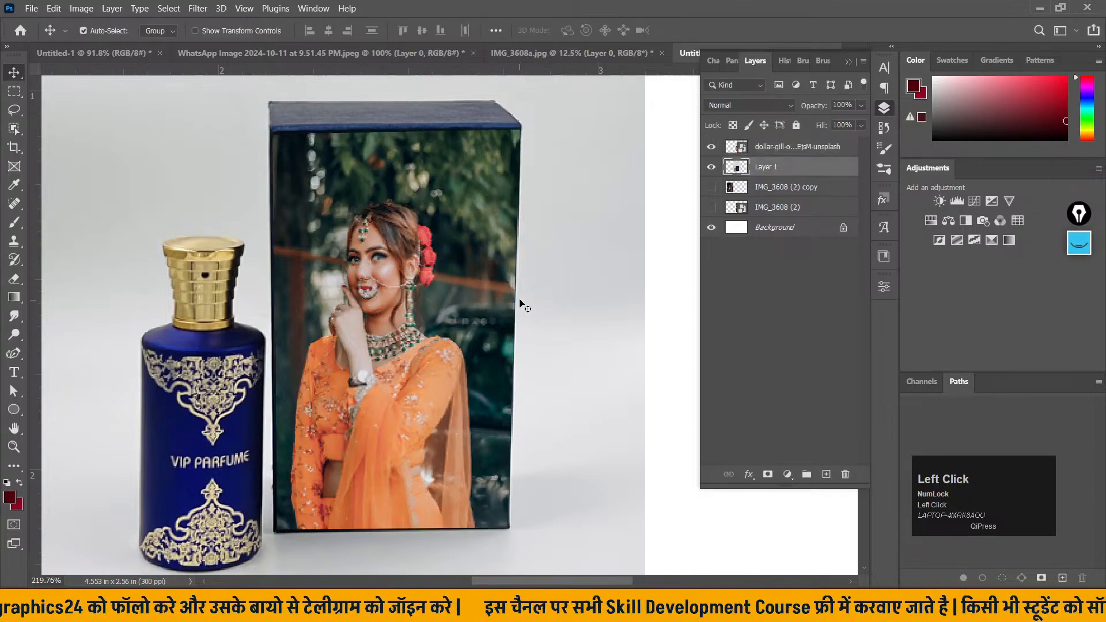
- Open the embedded contents of the placed photo's smart object layer and collapse the Layers panel
scroll(444, 348, down, 3)
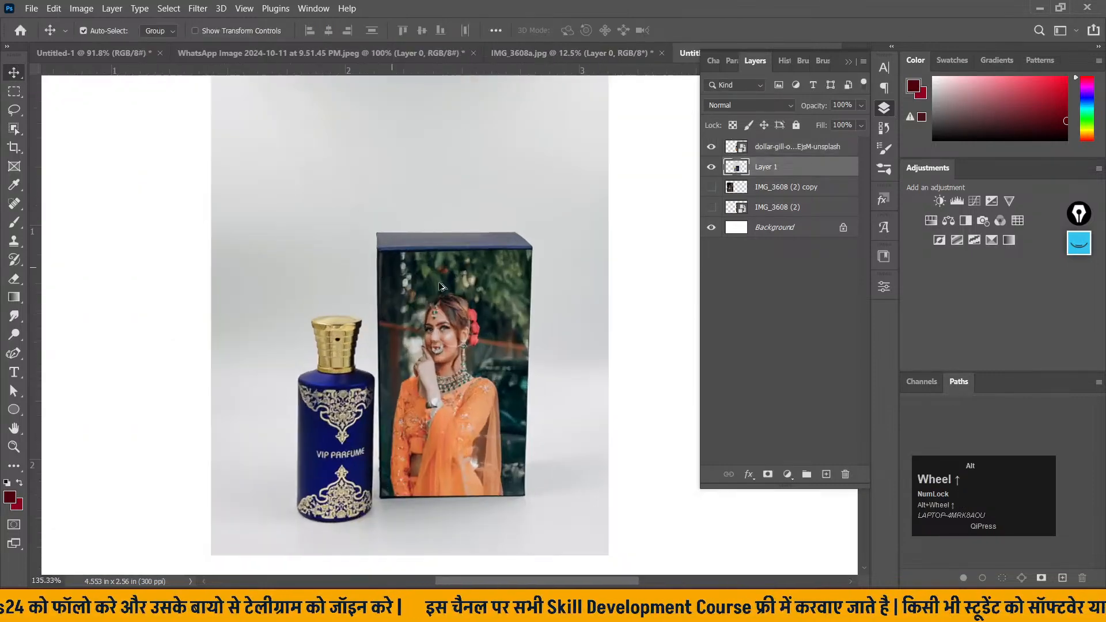
scroll(583, 334, up, 2)
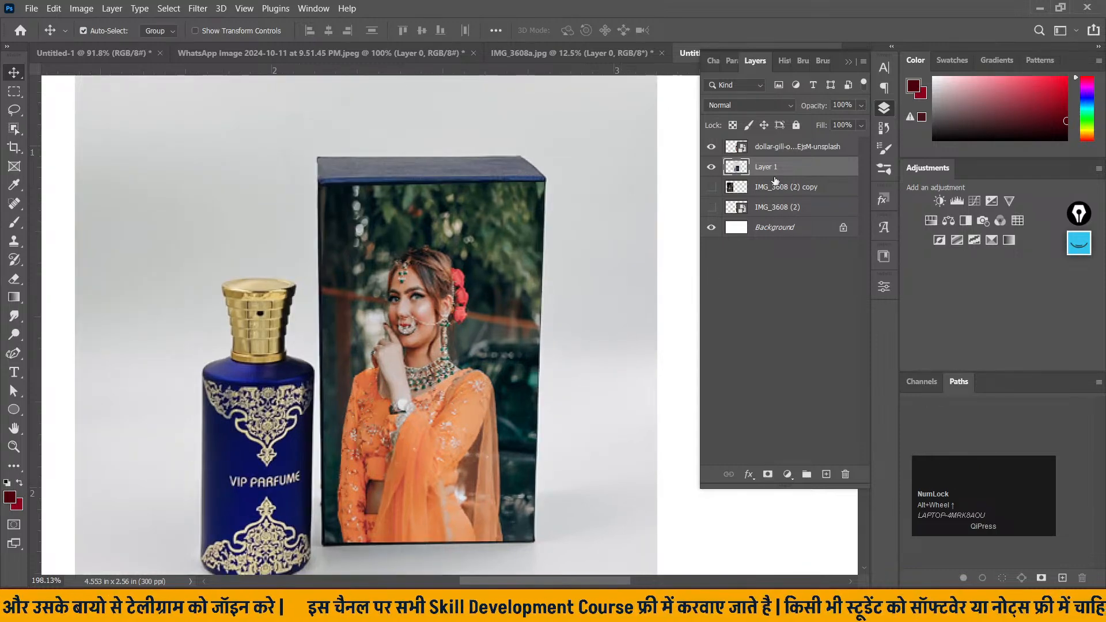
click(775, 149)
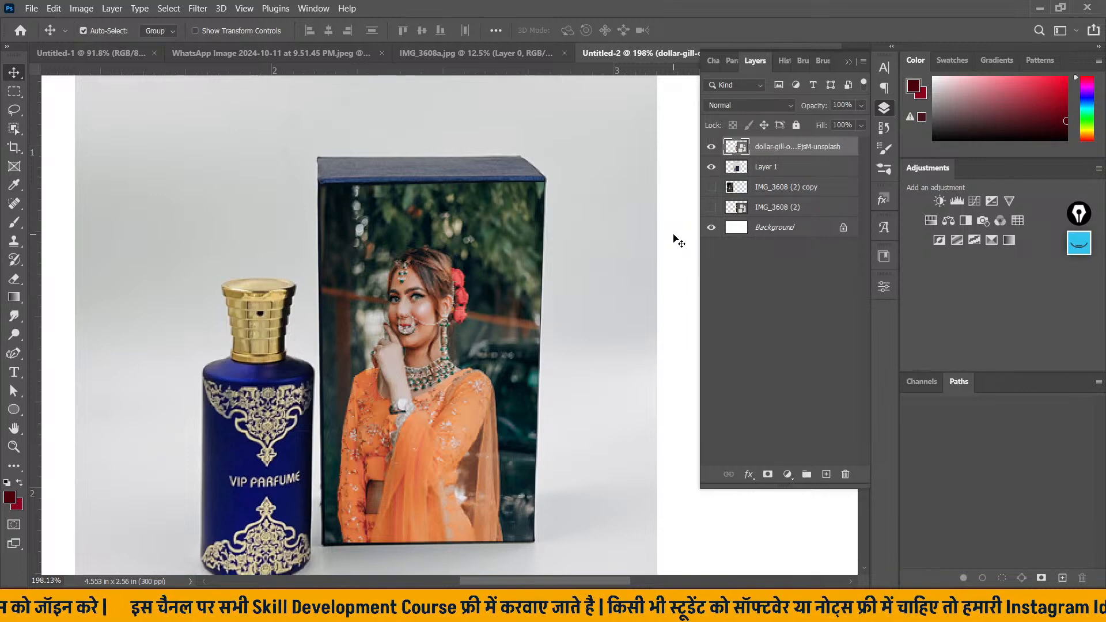
click(740, 148)
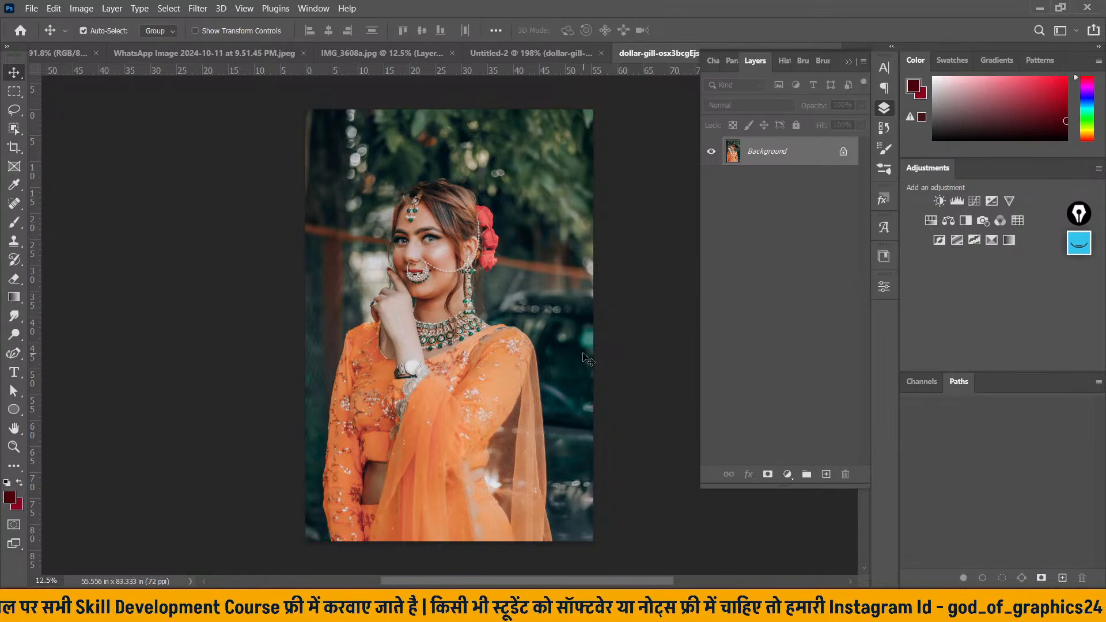
click(857, 66)
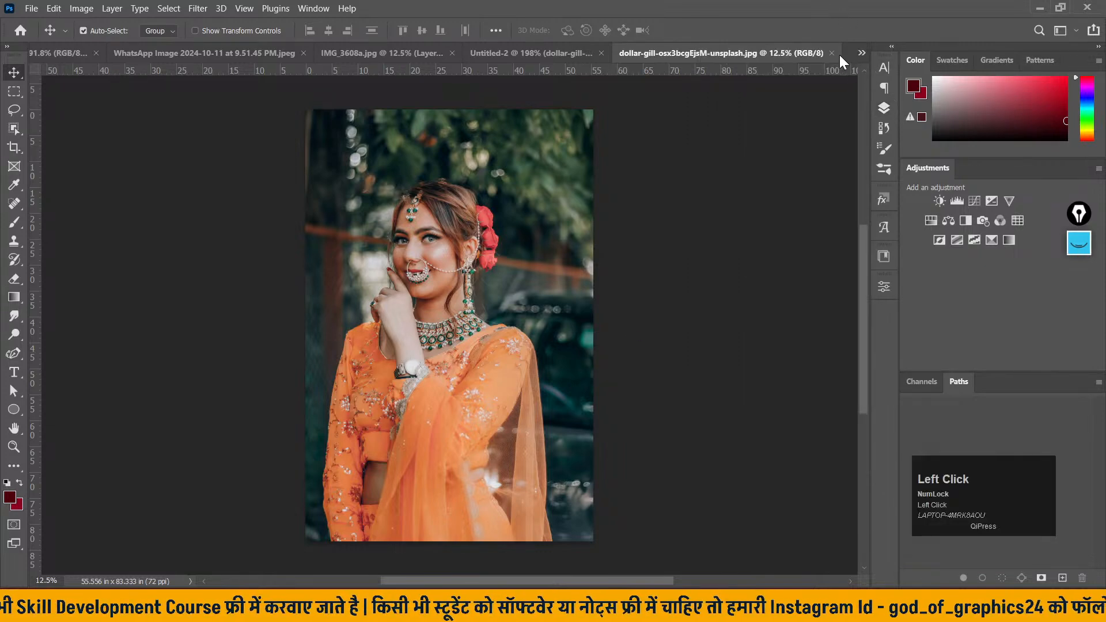
- Close the smart object's contents and reopen them from the placed photo's layer in the perfume box document
click(839, 54)
click(878, 113)
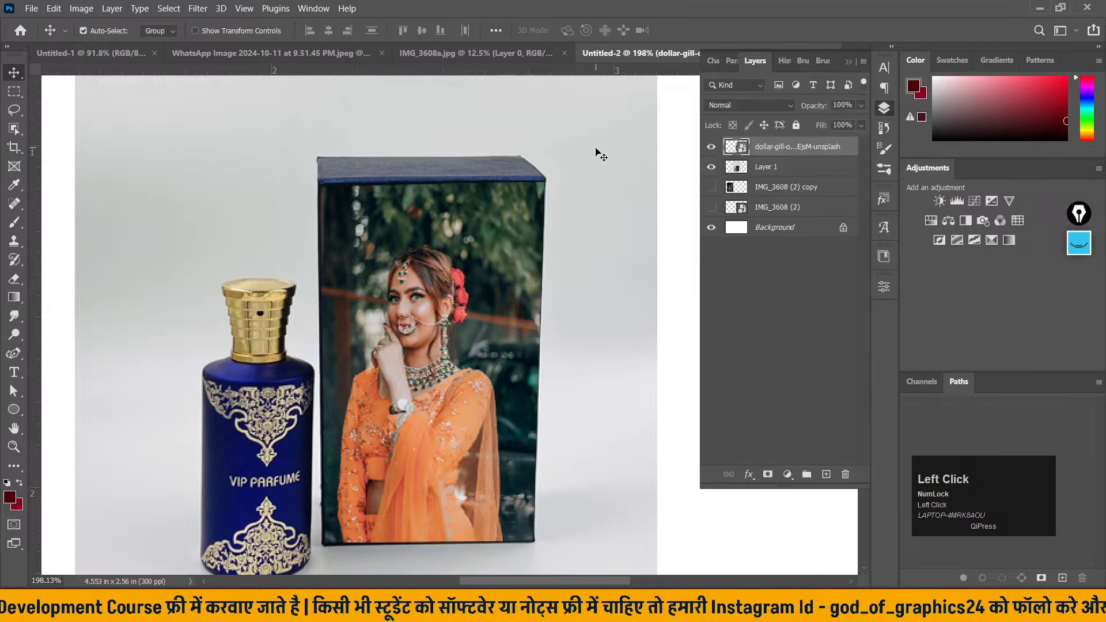
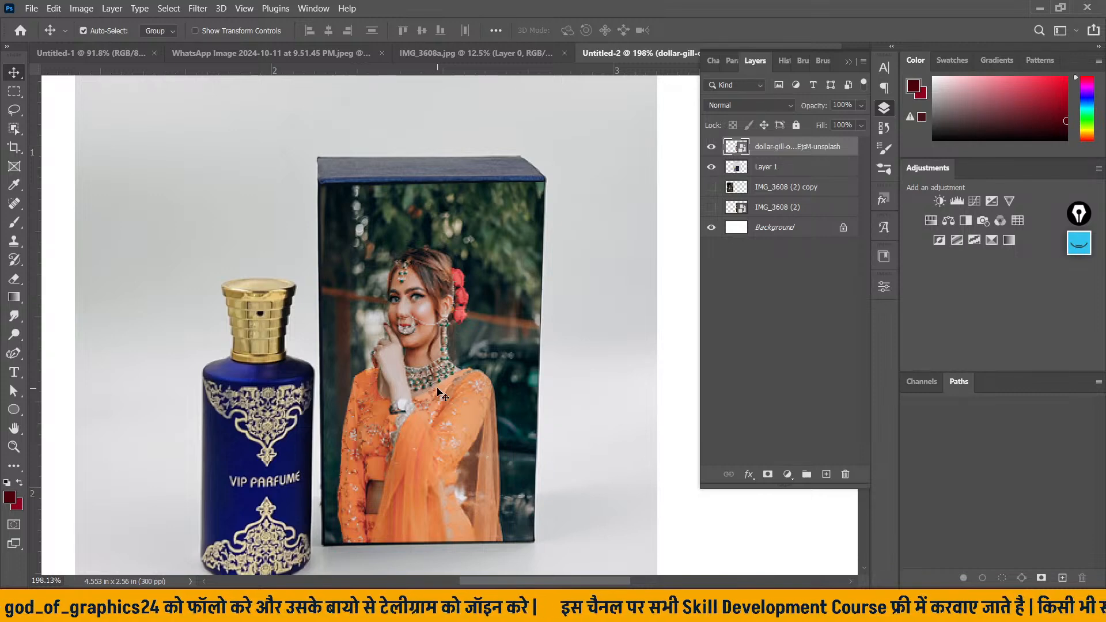
double_click(742, 148)
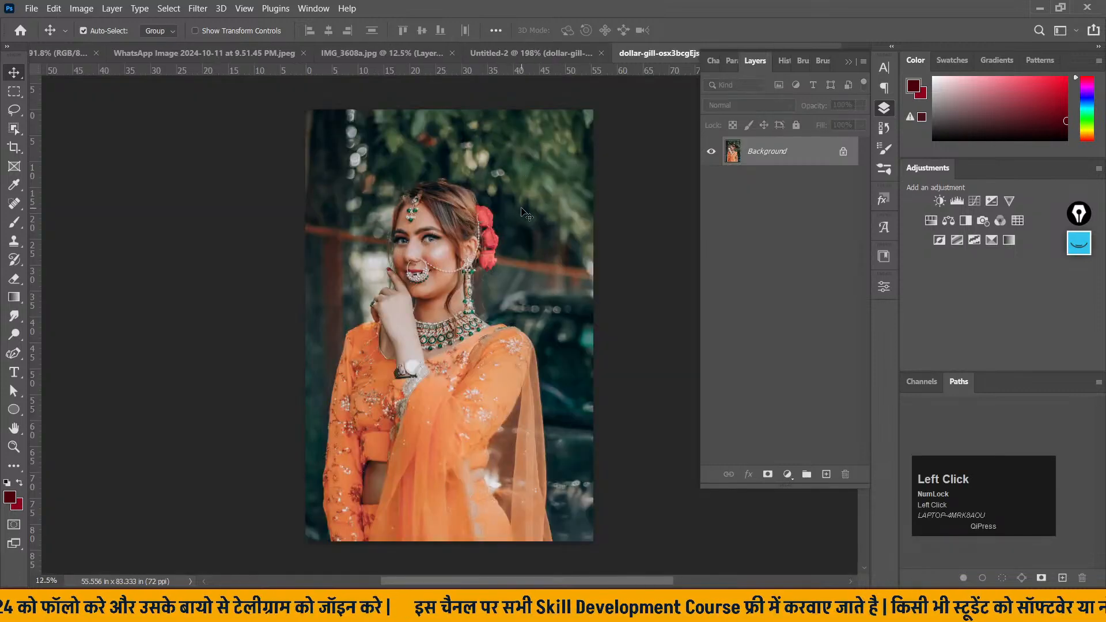
- Add a new empty layer above the photo and hide the Background layer
key(space)
drag(521, 211, 403, 224)
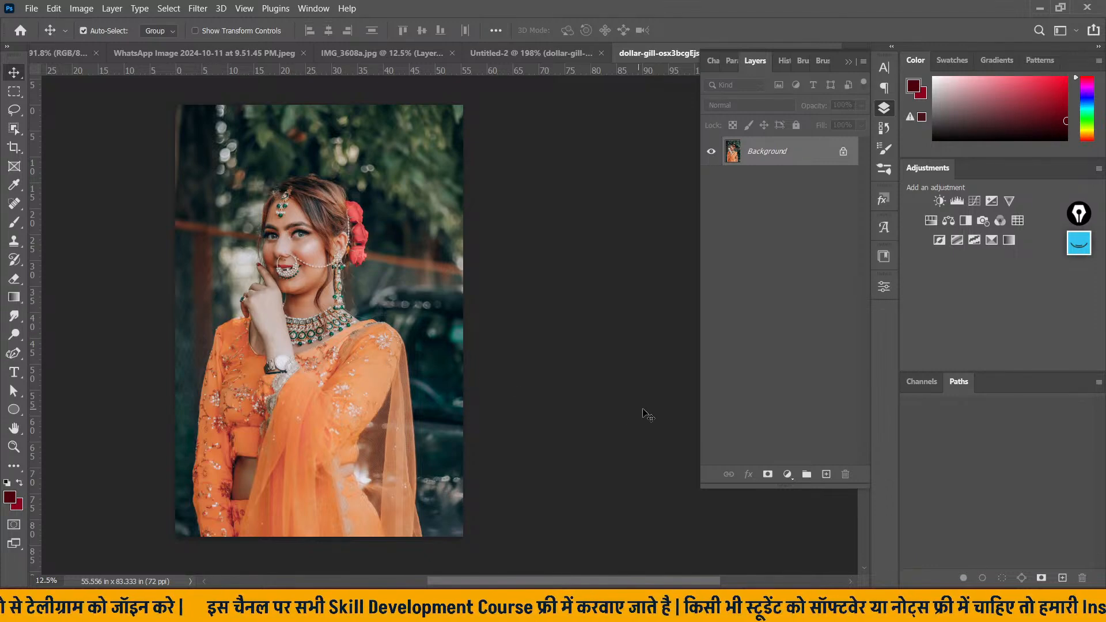
click(827, 475)
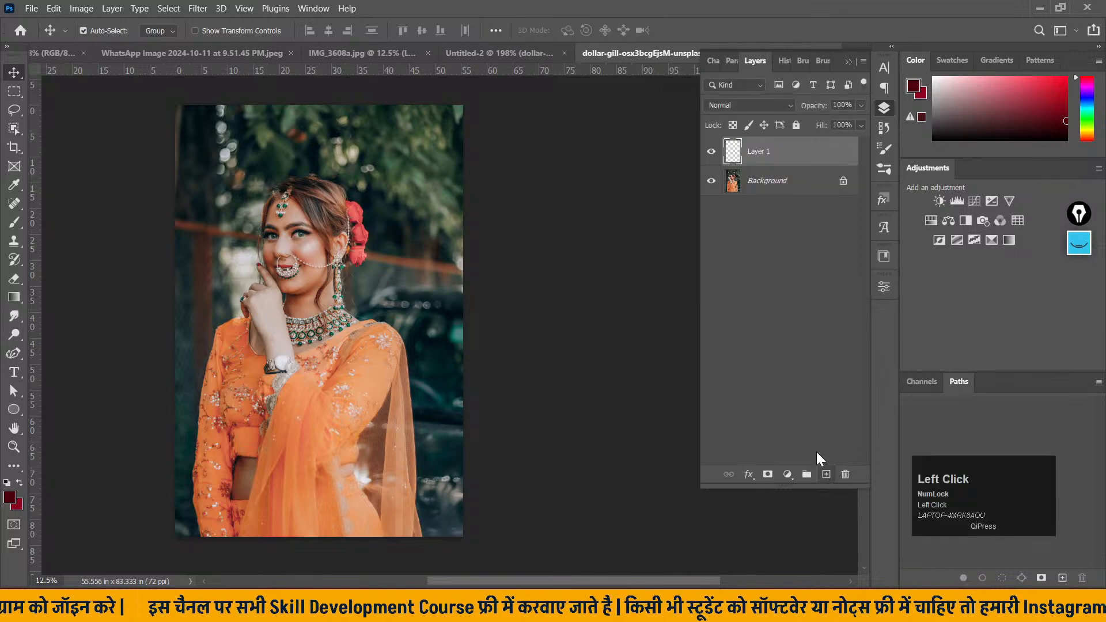
click(712, 182)
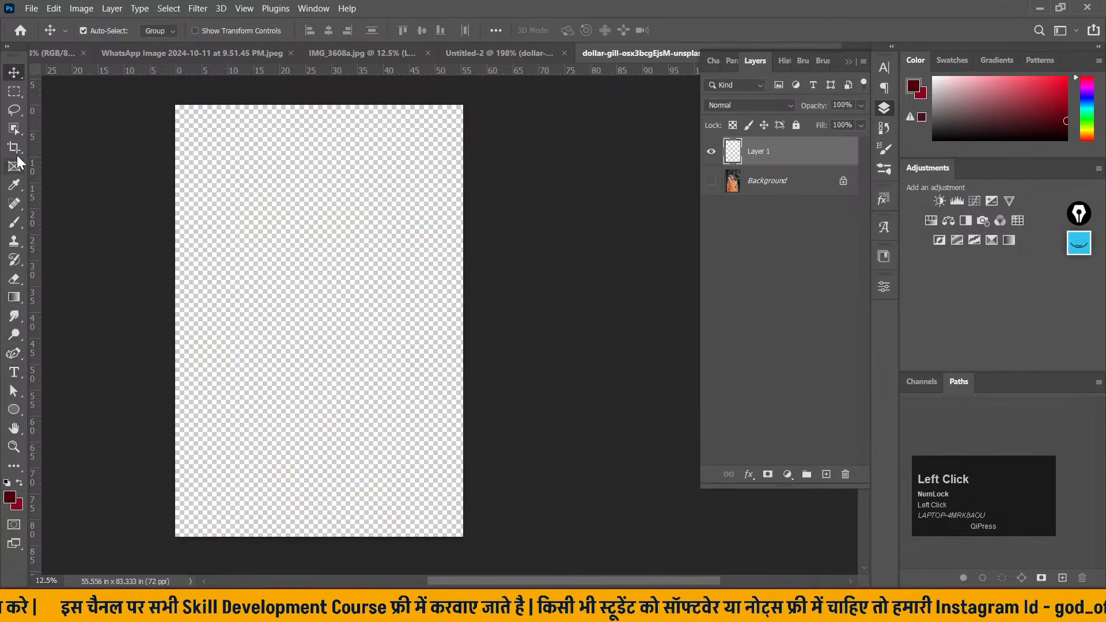
- Draw a rectangle shape about 58 × 89 in that covers the whole canvas
right_click(14, 410)
click(54, 420)
drag(167, 96, 467, 560)
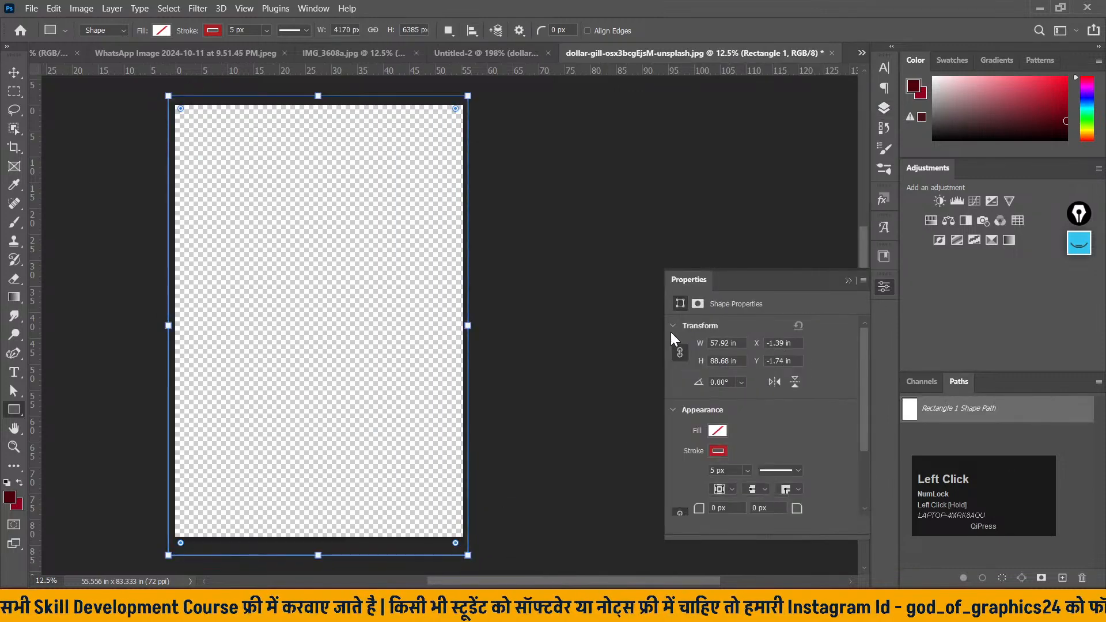
- Set the canvas-sized rectangle's fill to a dark navy blue
click(884, 109)
click(162, 30)
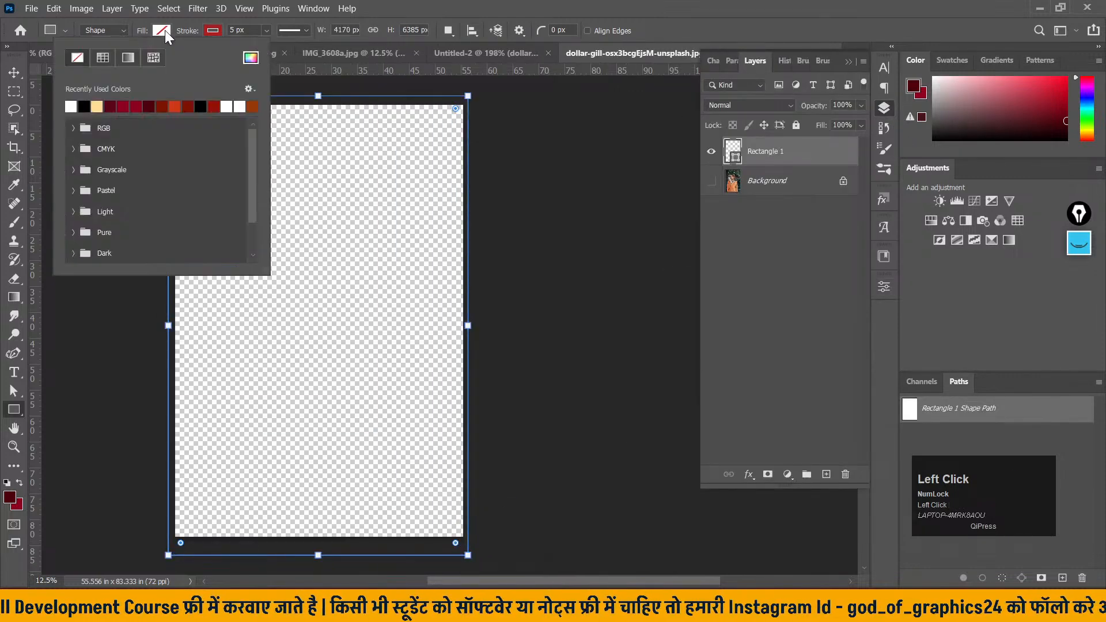
click(251, 57)
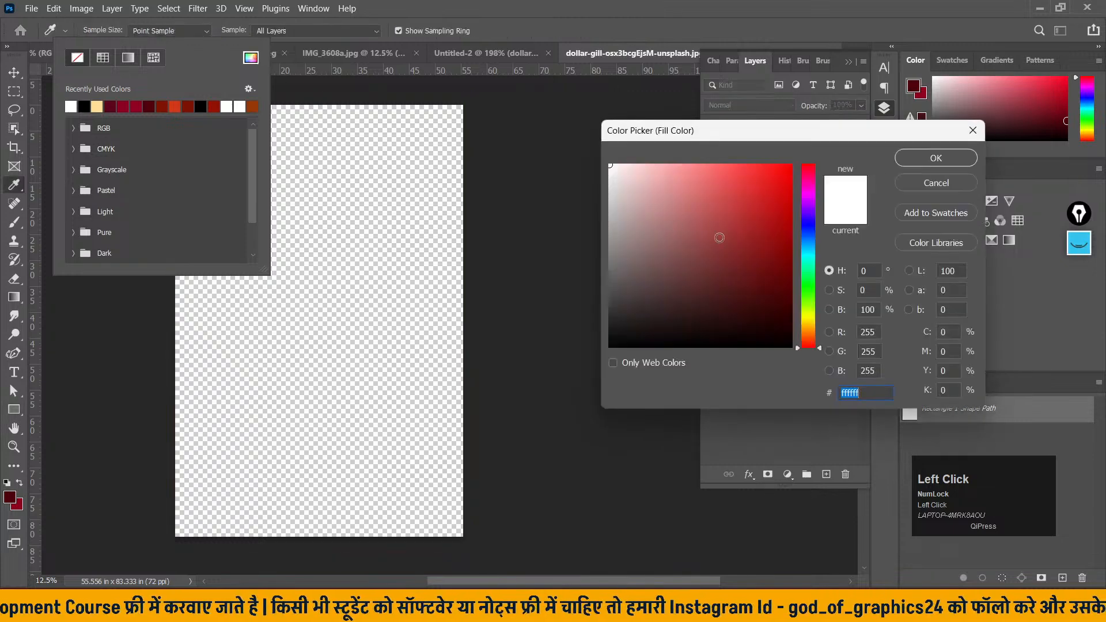
click(810, 233)
drag(778, 219, 777, 298)
click(936, 158)
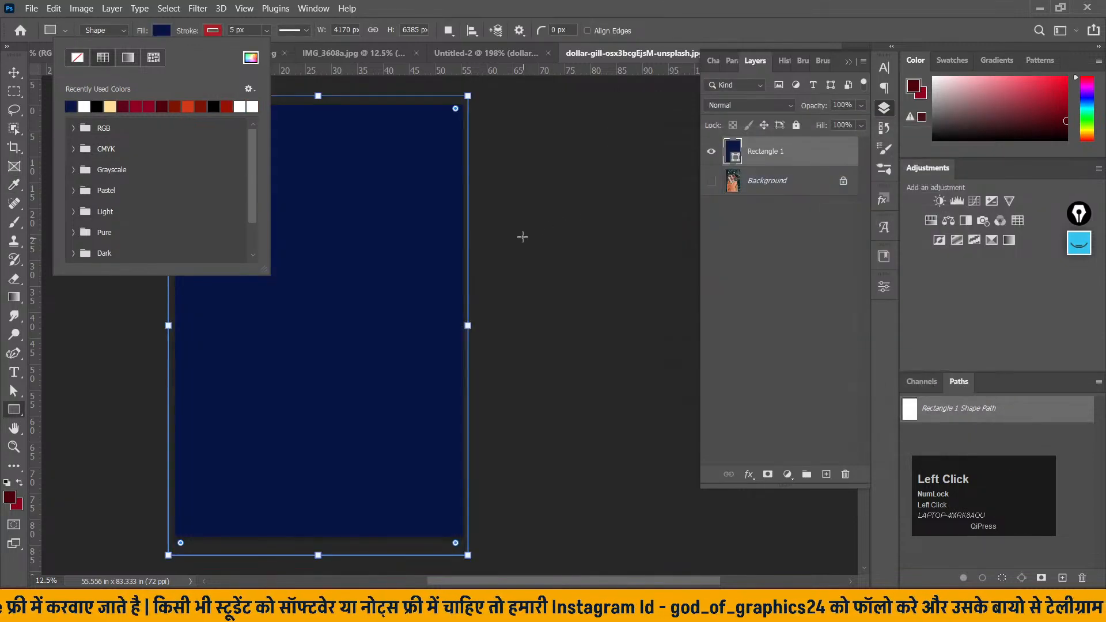
click(15, 73)
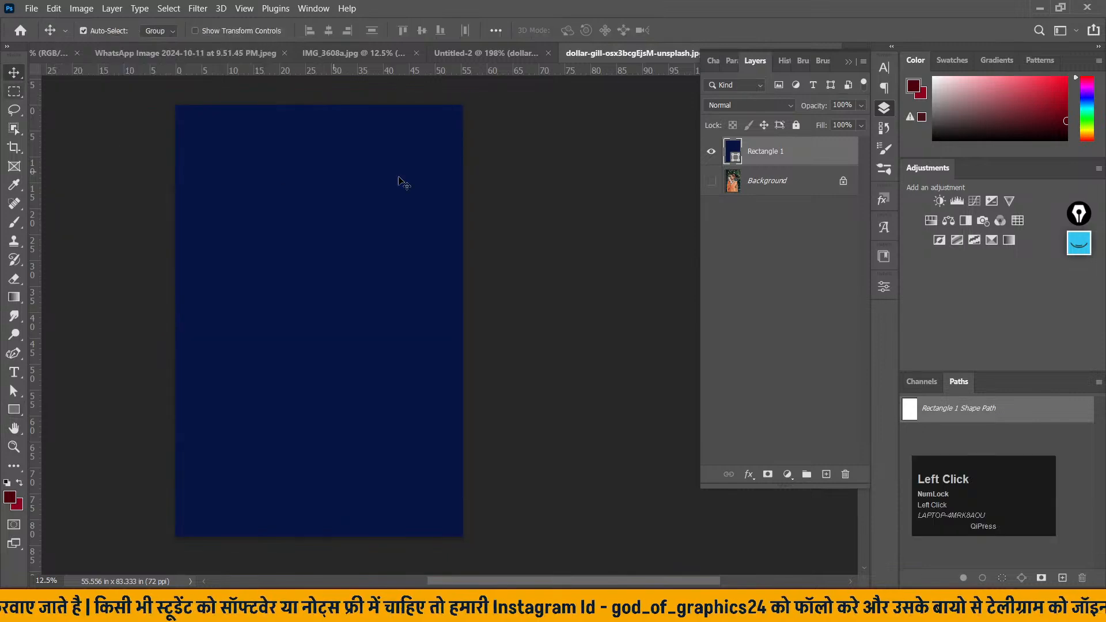
- Draw a tall white-filled rectangle in the lower middle of the canvas, reaching down to its bottom edge
click(16, 408)
drag(247, 263, 399, 547)
click(717, 431)
click(682, 419)
key(Escape)
key(v)
drag(349, 364, 345, 362)
click(513, 271)
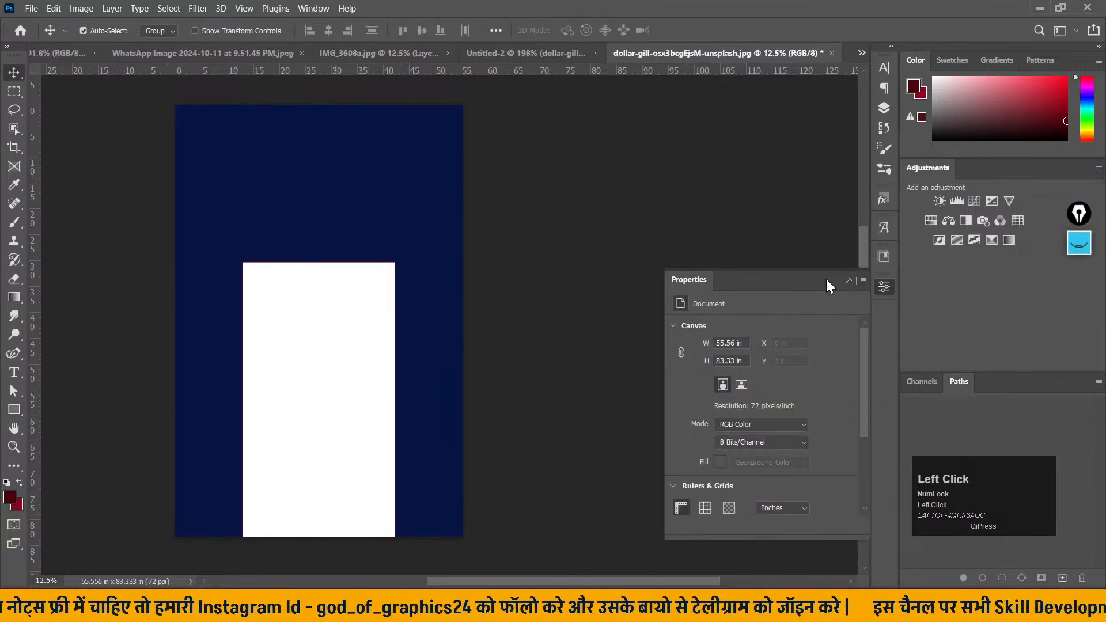
click(849, 280)
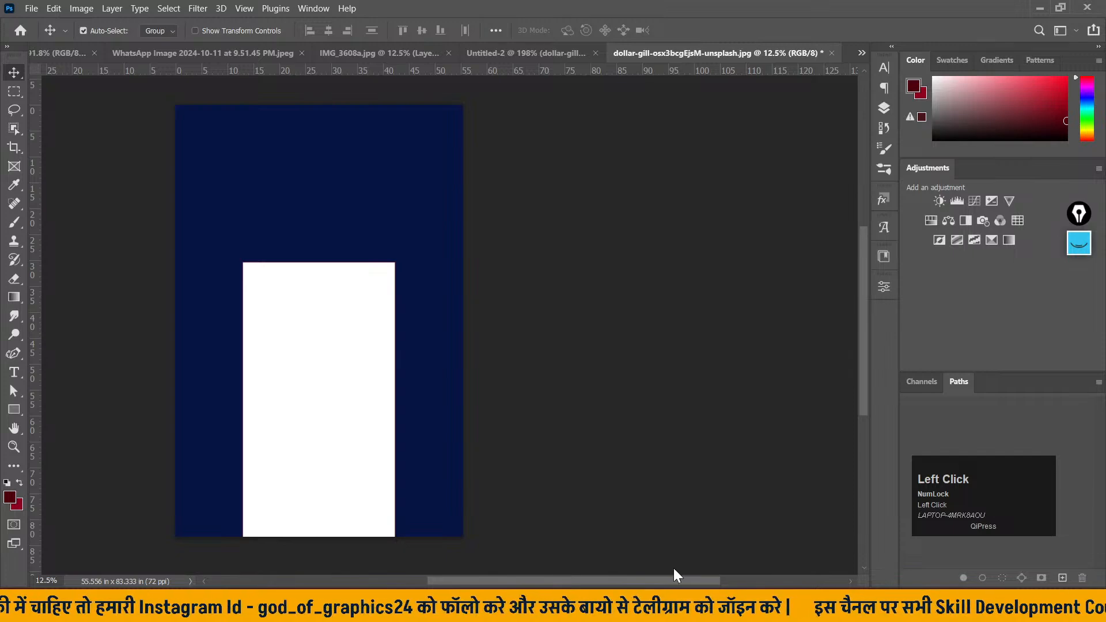
- Paste the perfume bottle and box picture and position it over the white rectangle
key(ctrl+v)
drag(319, 353, 318, 396)
scroll(328, 396, up, 2)
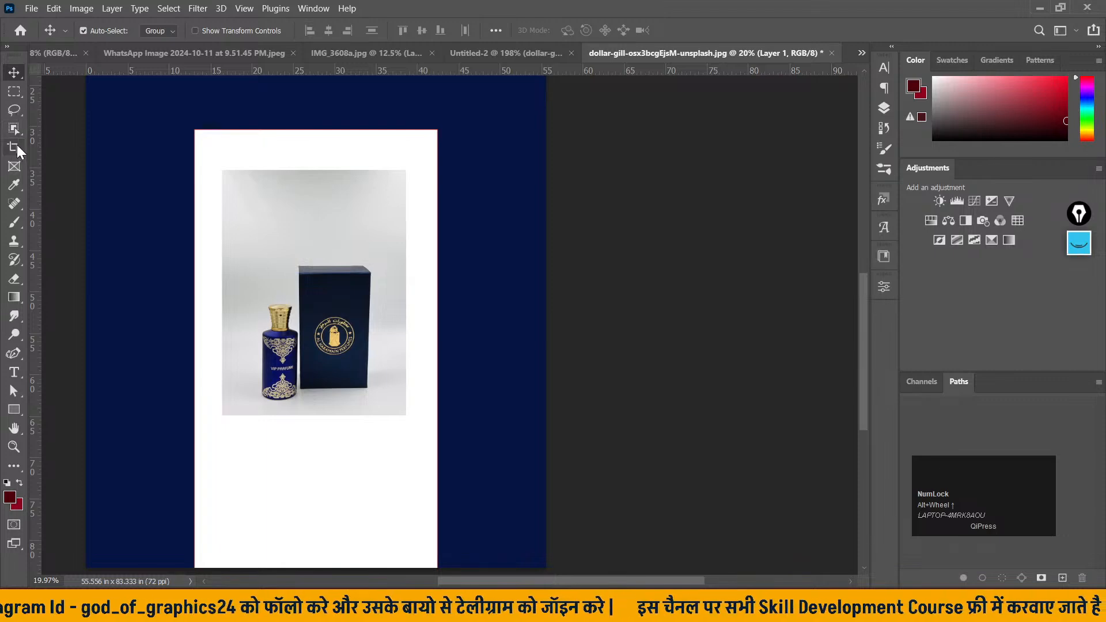
- Select the grey background around the perfume bottle and box with the Magic Wand, delete it and deselect
right_click(14, 128)
click(63, 143)
right_click(15, 129)
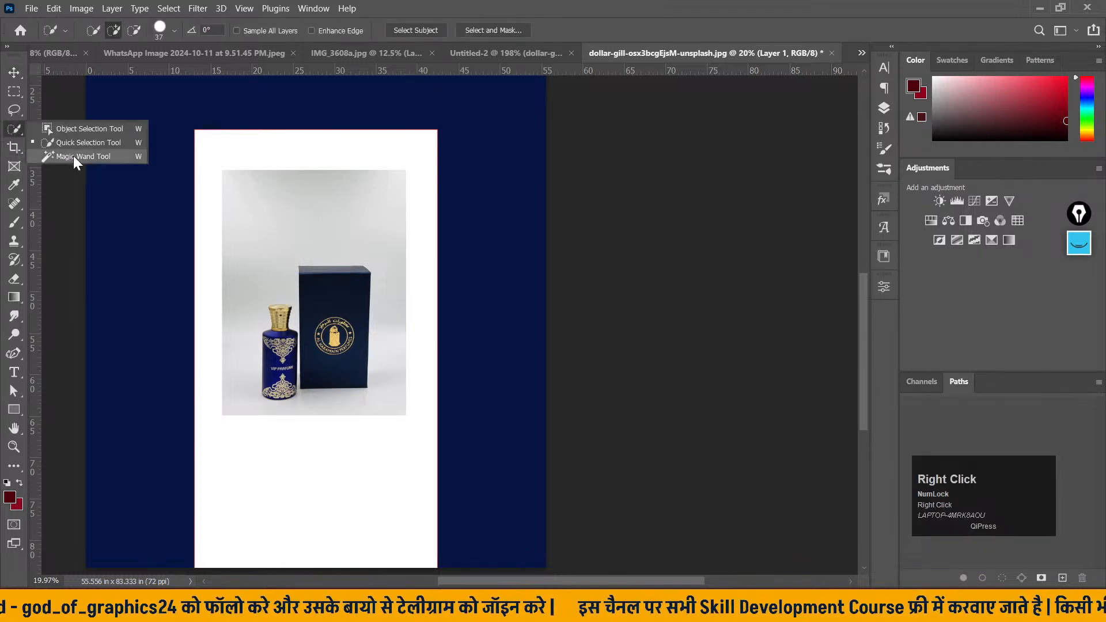
click(73, 155)
click(285, 199)
key(Delete)
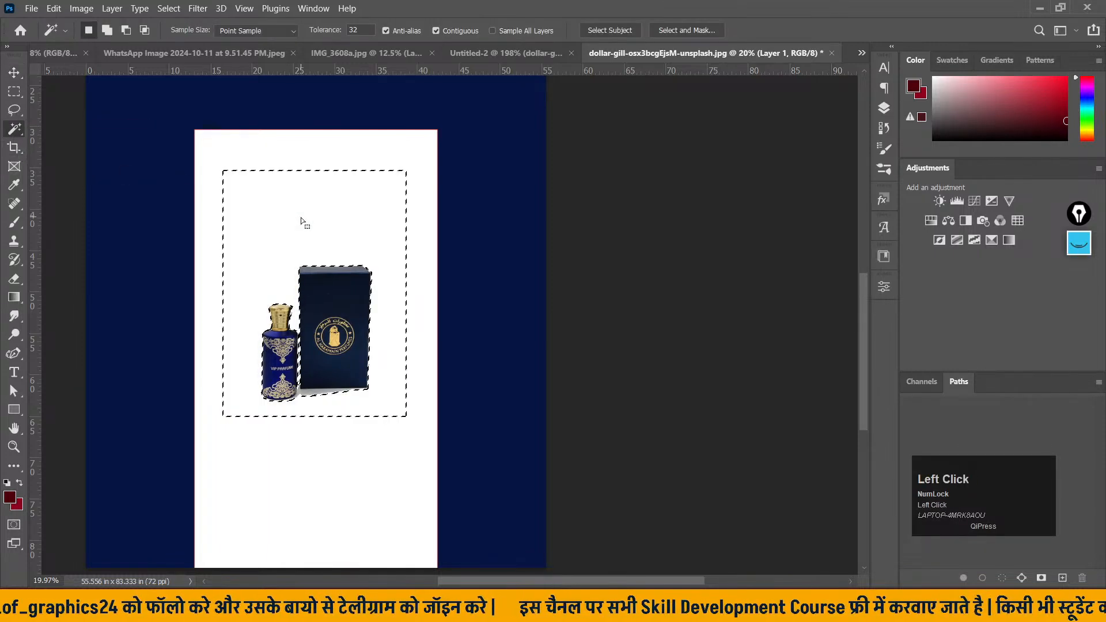
key(ctrl+d)
- Move the perfume cutout to the lower part of the white rectangle and scale it up to about 171%
click(16, 79)
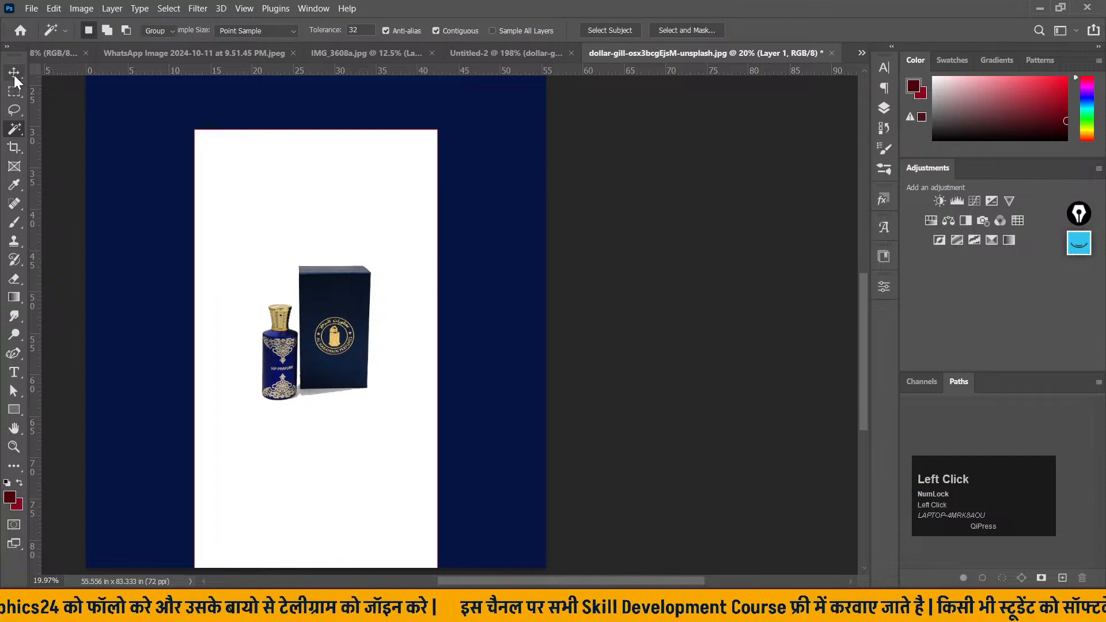
drag(333, 316, 321, 408)
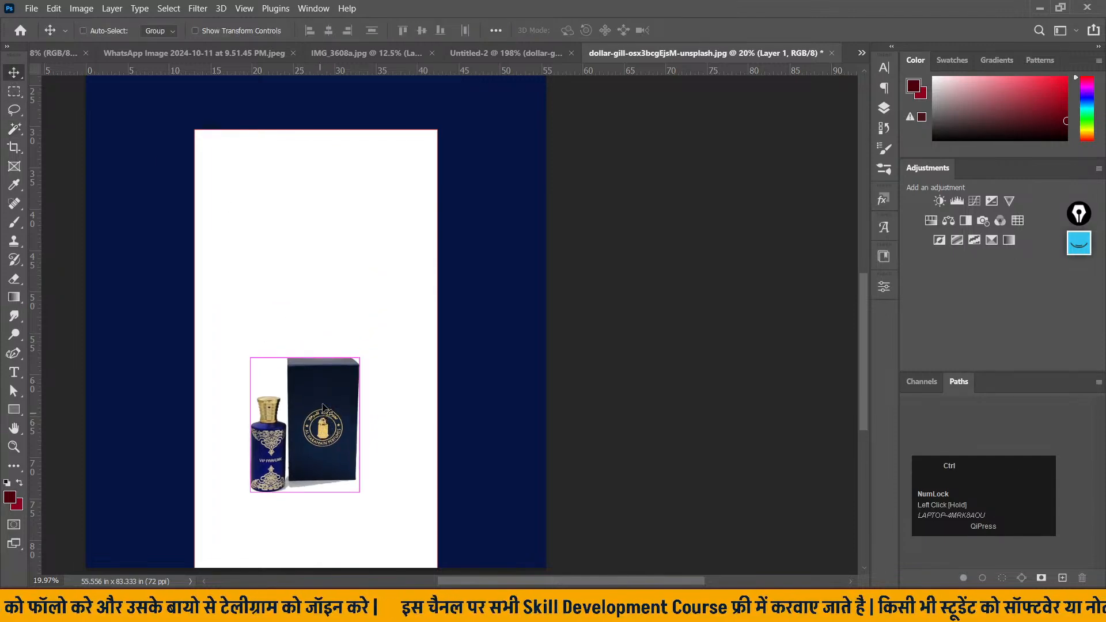
key(ctrl+t)
drag(360, 358, 478, 210)
drag(424, 324, 368, 360)
drag(421, 248, 381, 297)
drag(330, 379, 363, 375)
click(14, 73)
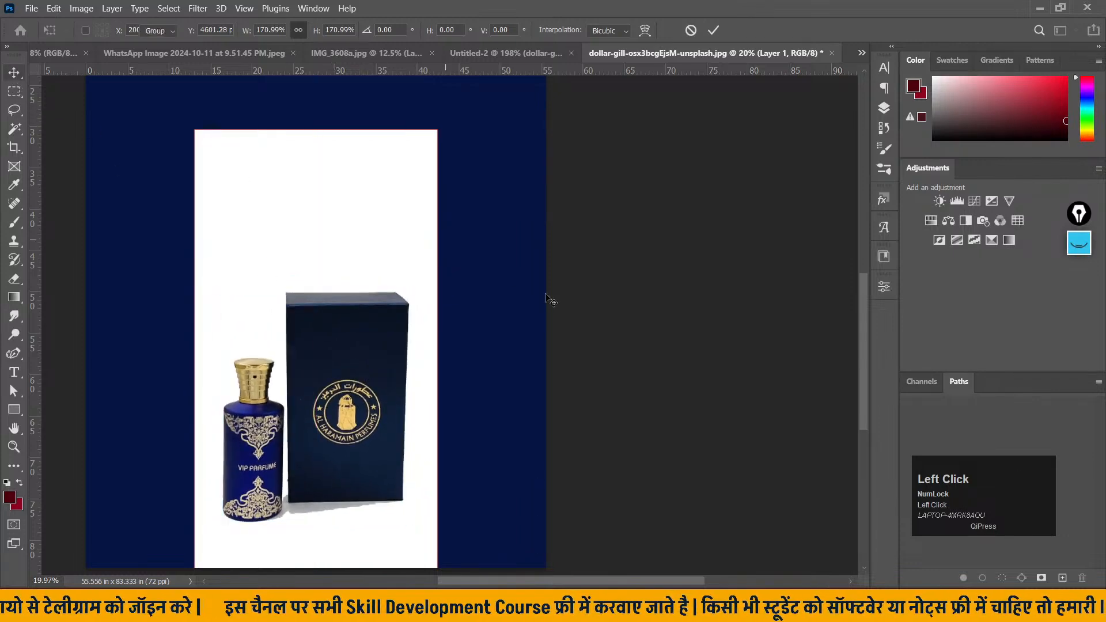
- Try to save the edited smart object contents back to their original file
scroll(547, 296, down, 4)
key(space)
drag(489, 251, 448, 290)
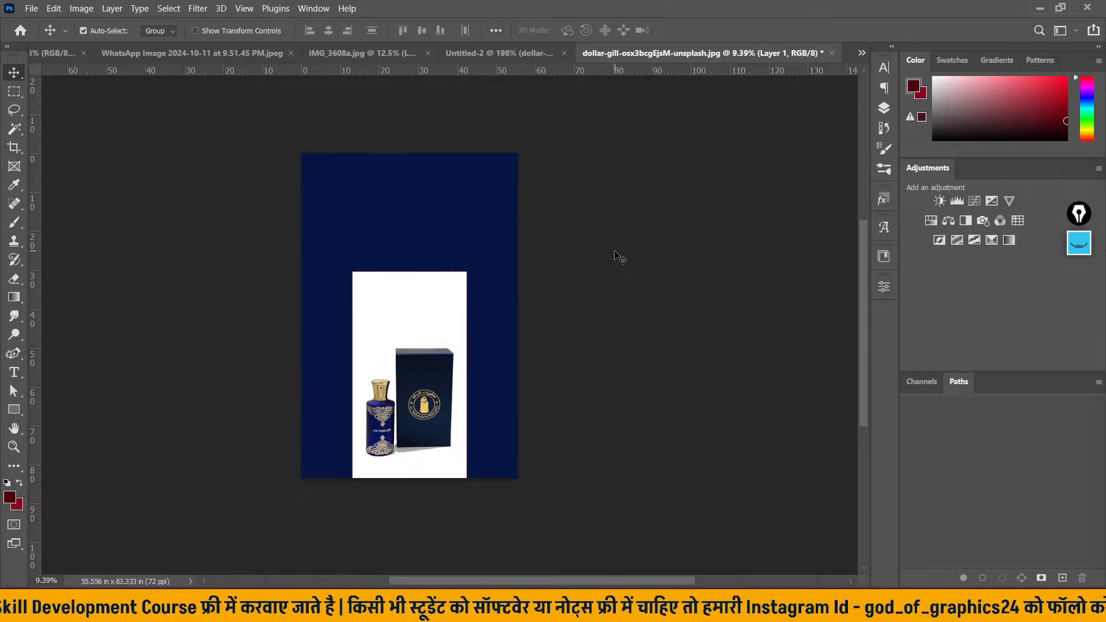
key(ctrl+s)
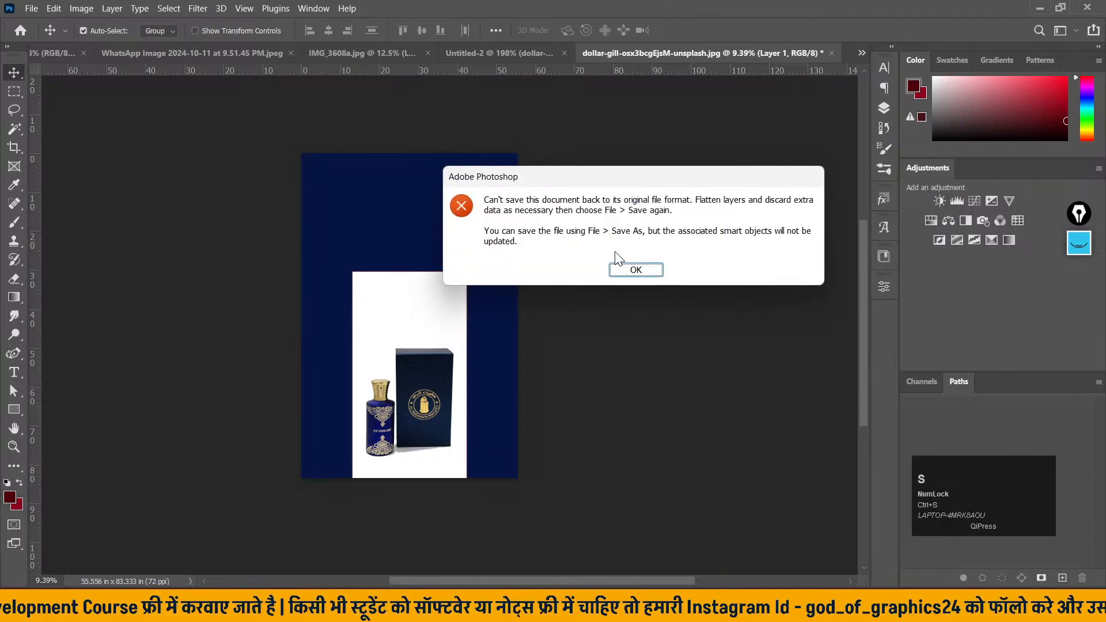
click(636, 269)
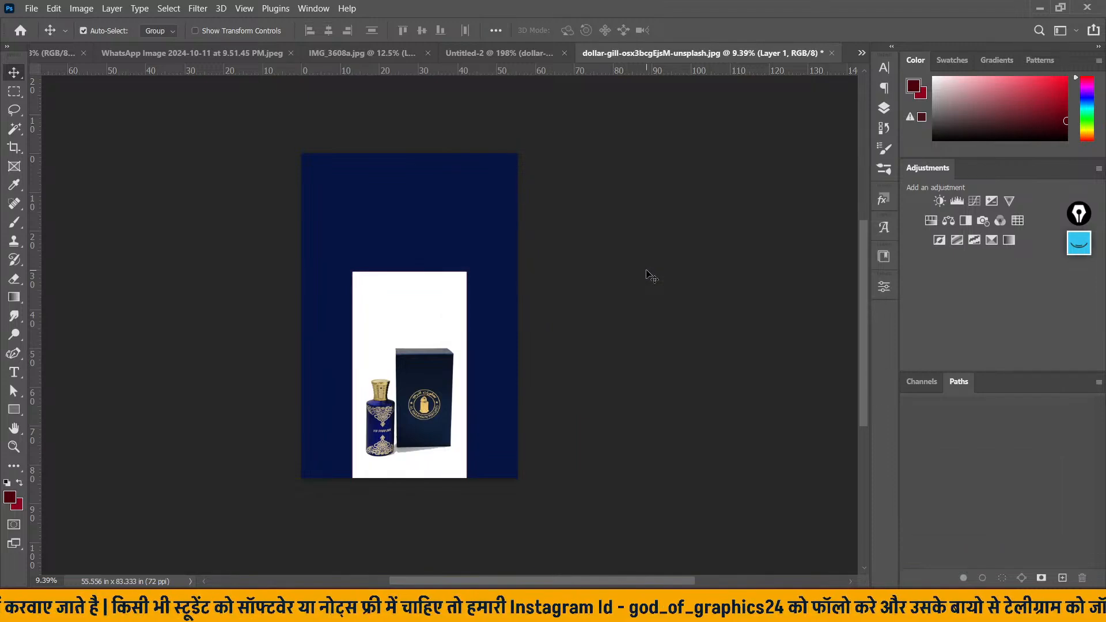
- Check the box front in Untitled-2, return to the smart object contents and try to save them again
click(476, 51)
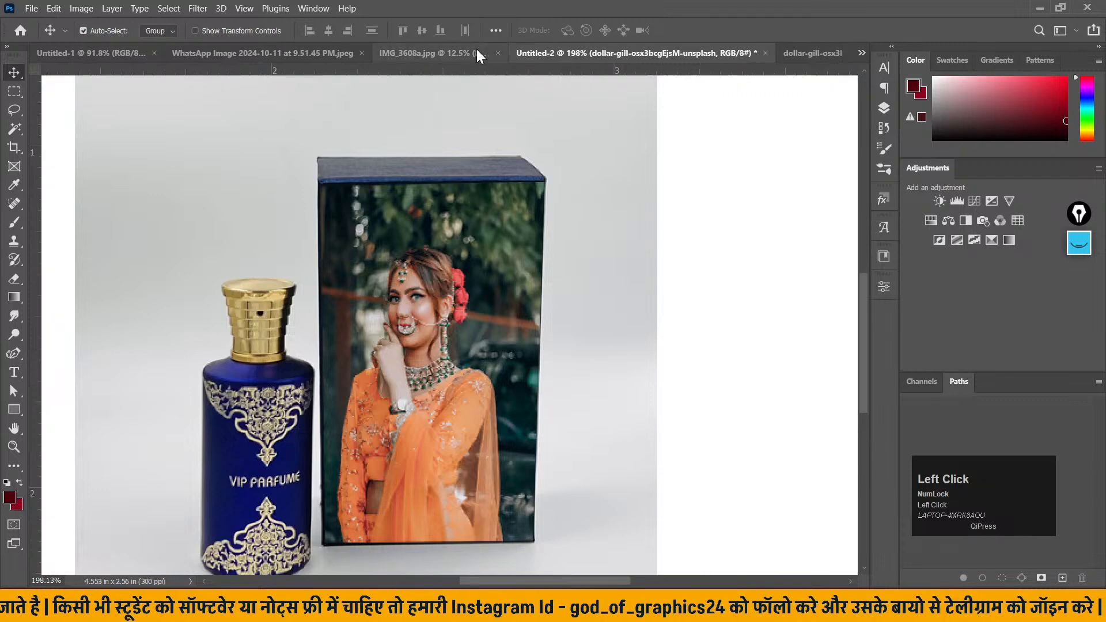
click(828, 52)
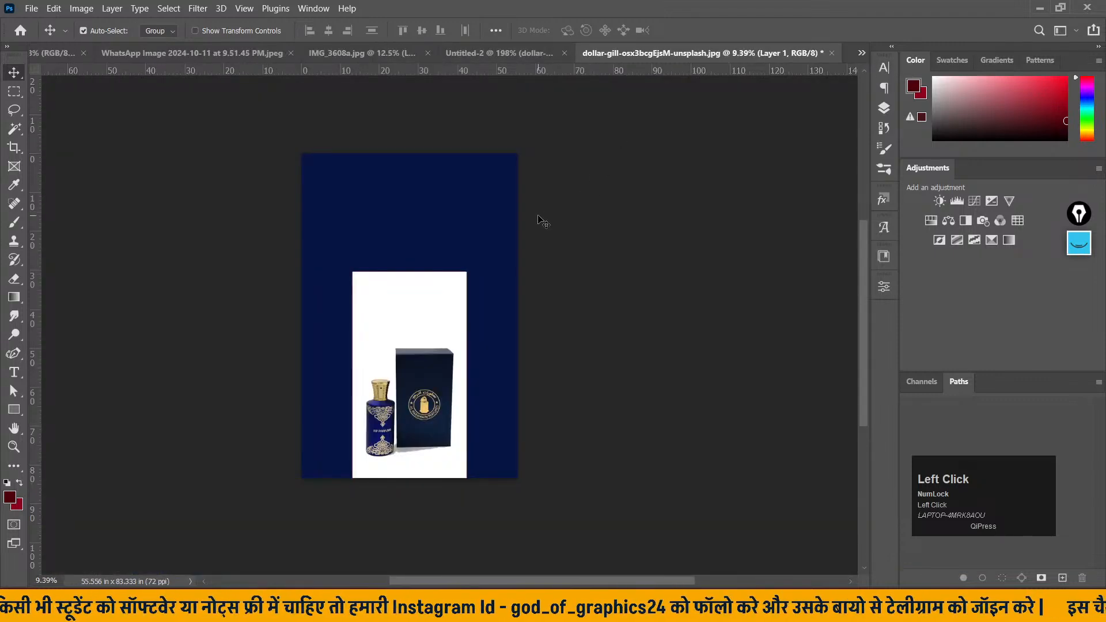
key(ctrl+s)
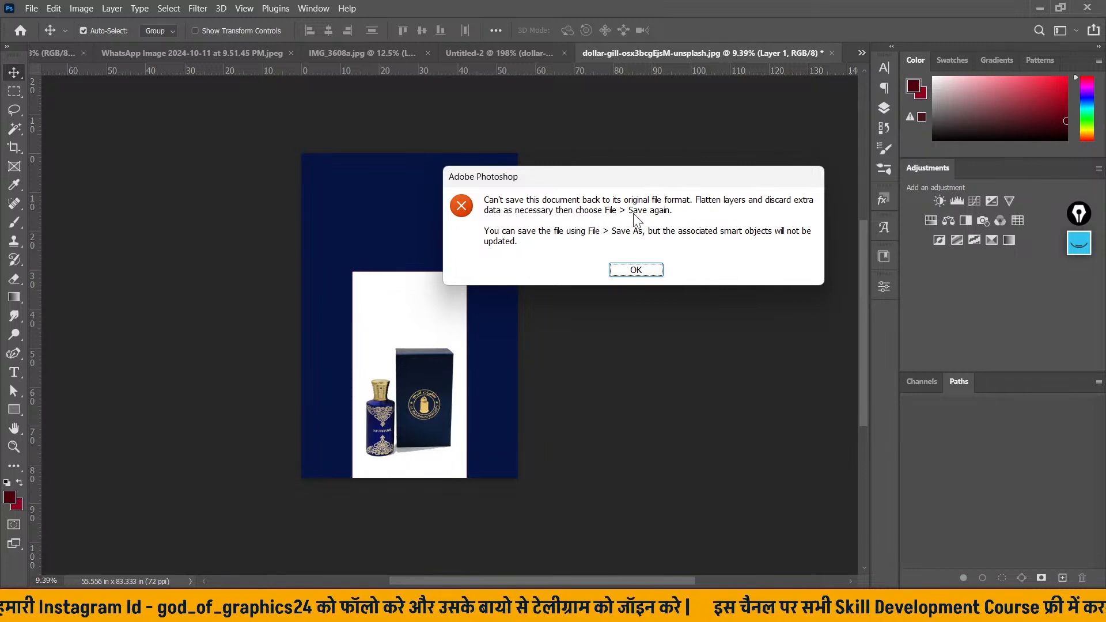
- Make the Background layer visible and try to save the document again in its original format
click(636, 270)
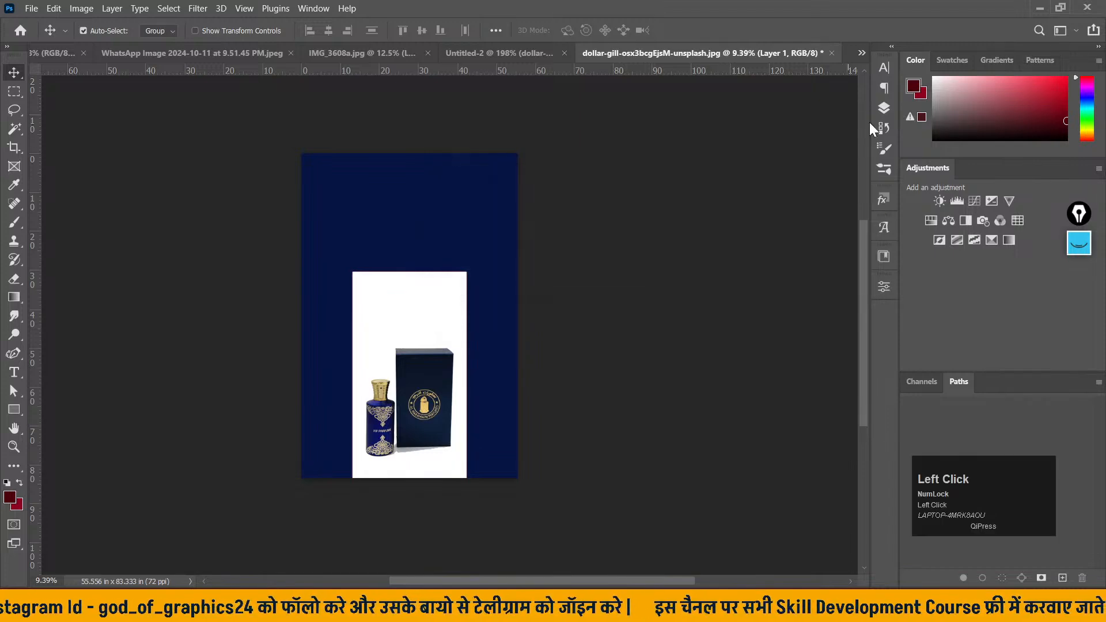
click(885, 109)
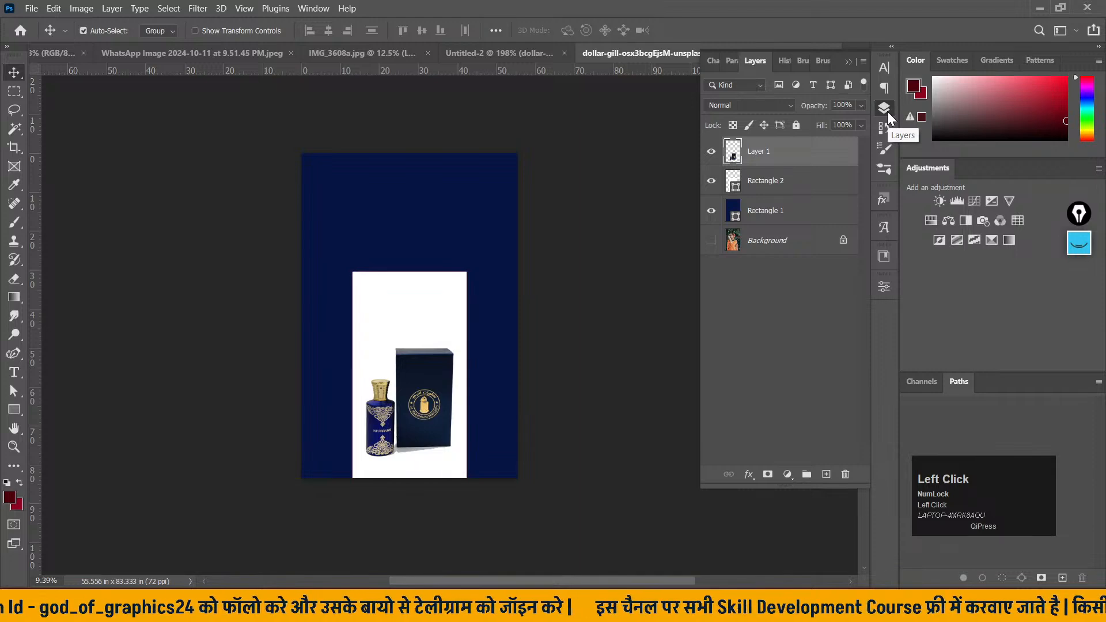
click(710, 241)
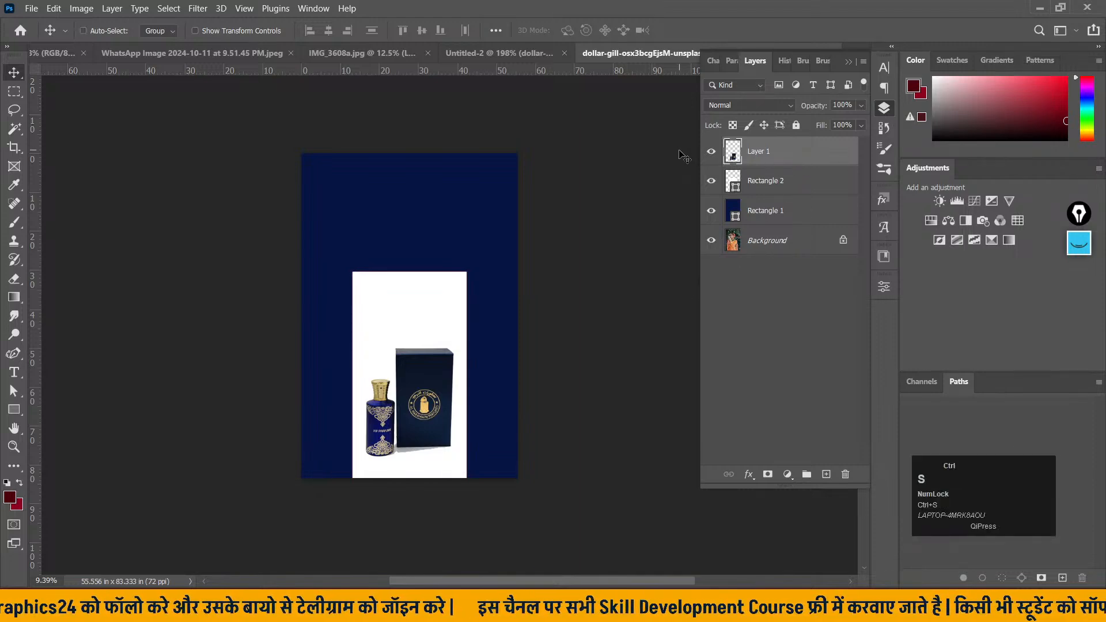
key(ctrl+s)
click(636, 270)
- Save the document to the Desktop as a Photoshop file named perfume
click(31, 8)
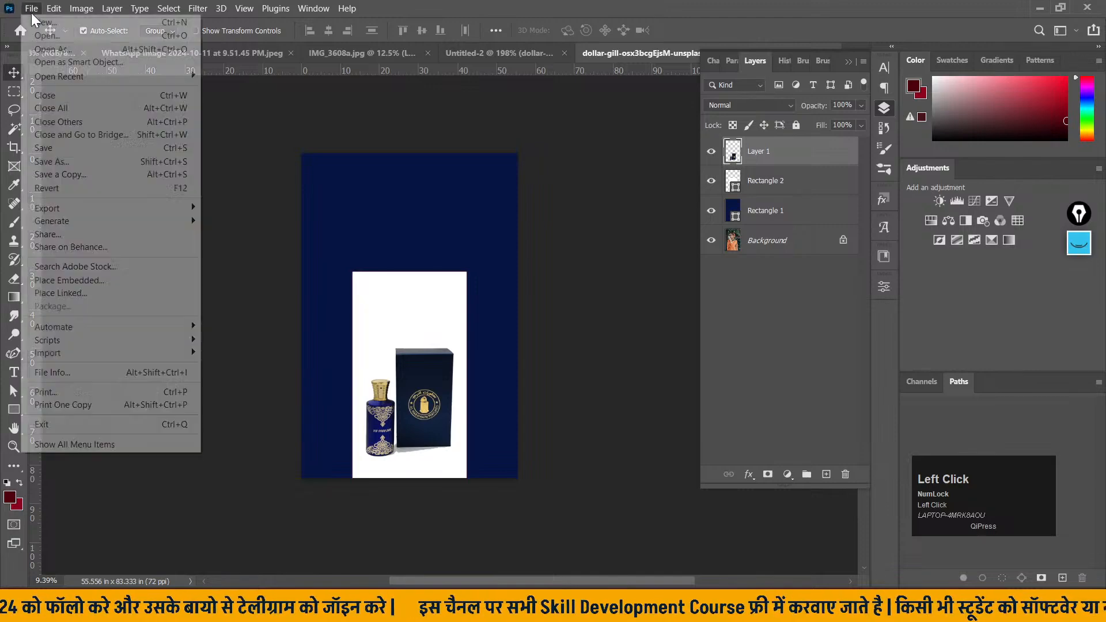
click(91, 162)
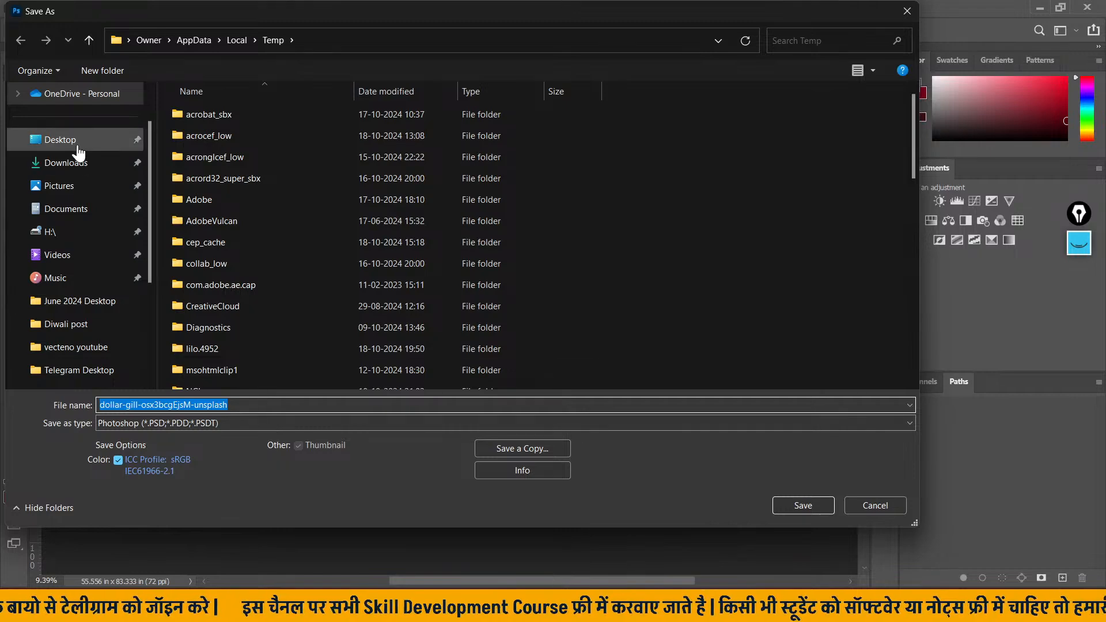
click(77, 147)
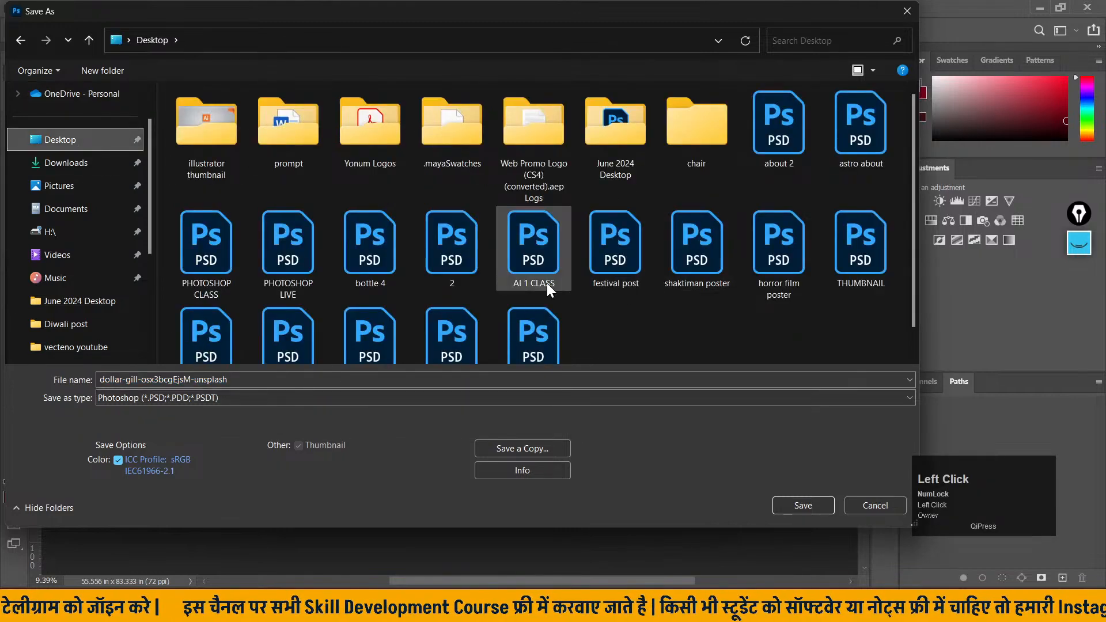
scroll(369, 195, down, 1)
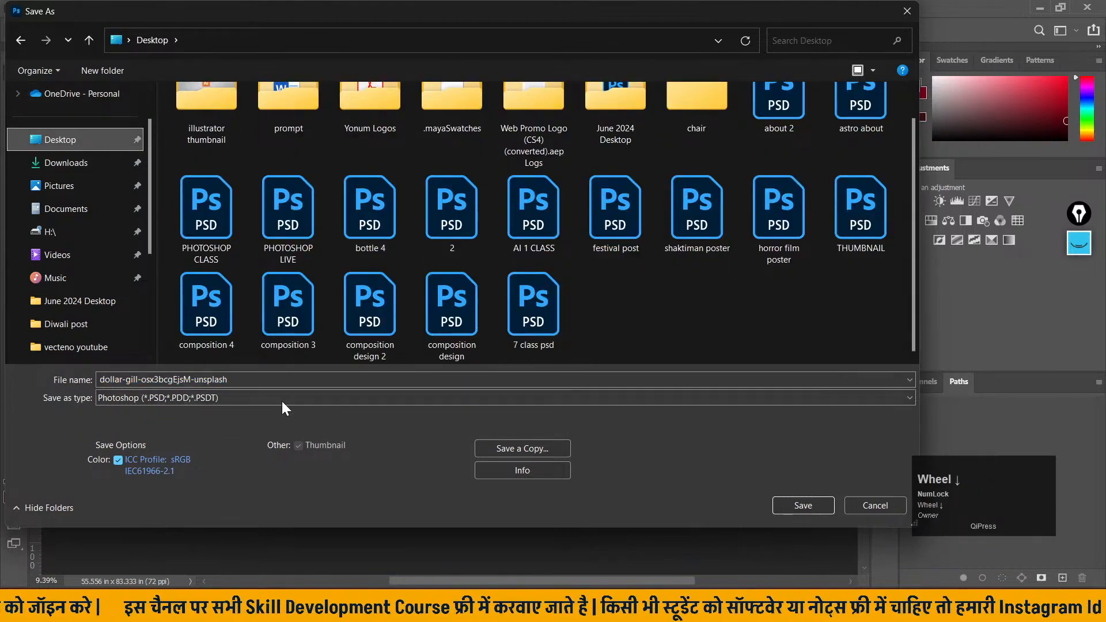
click(285, 381)
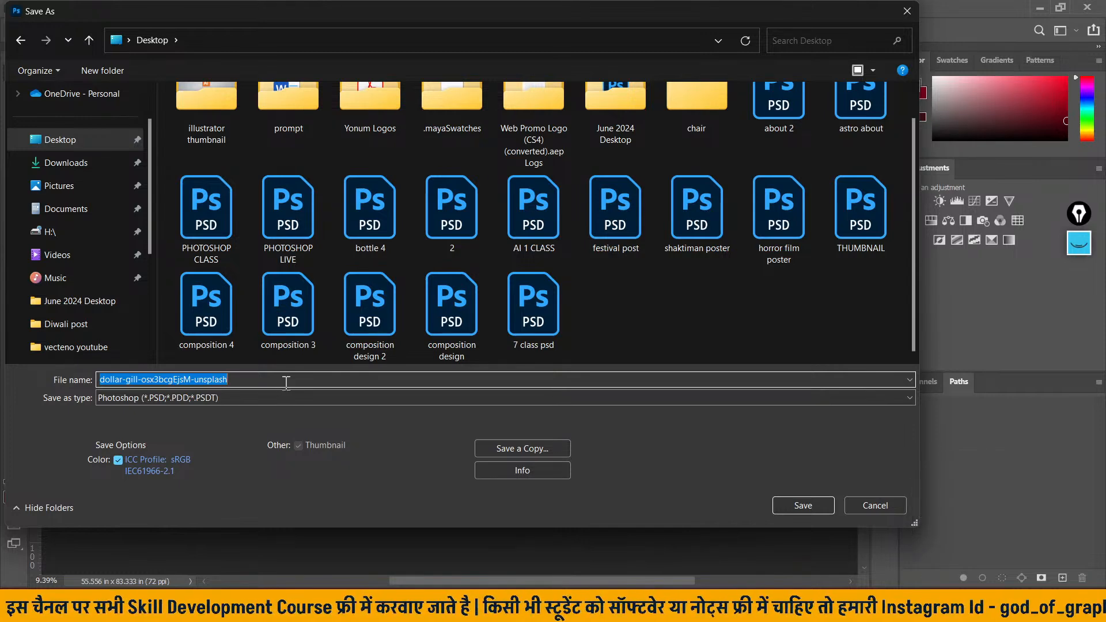
key(BackSpace)
text(perfume)
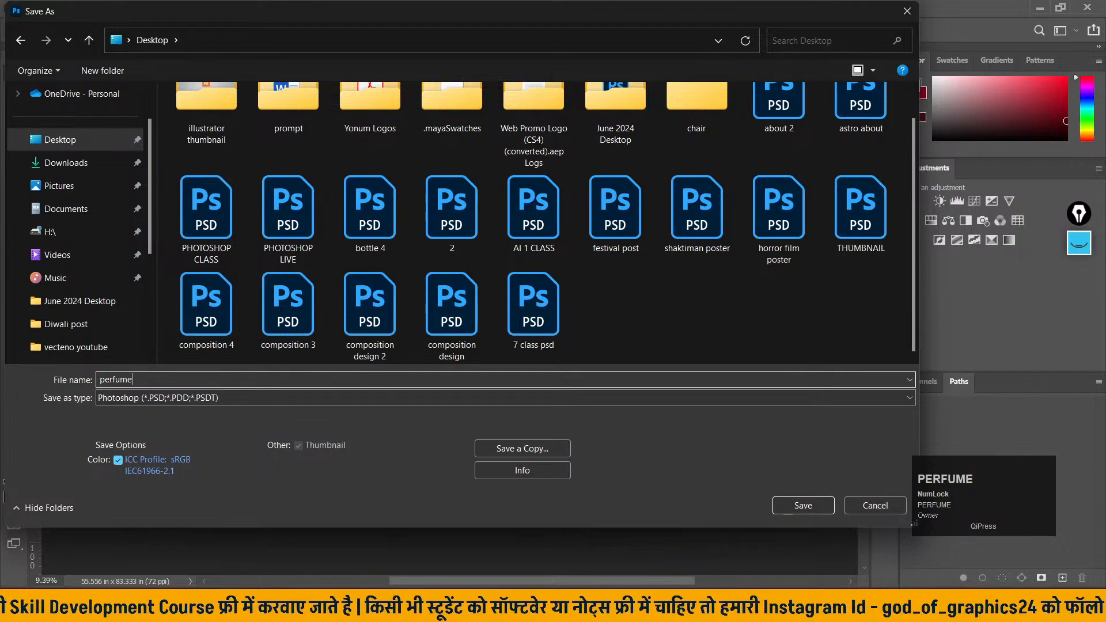
key(Return)
key(Return)
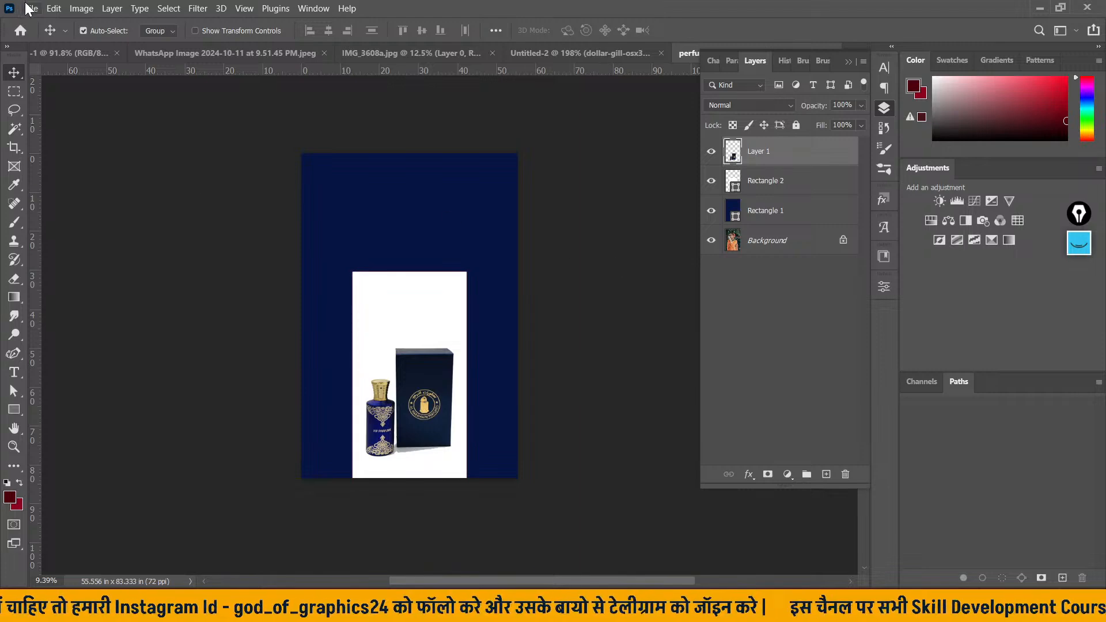
key(ctrl+s)
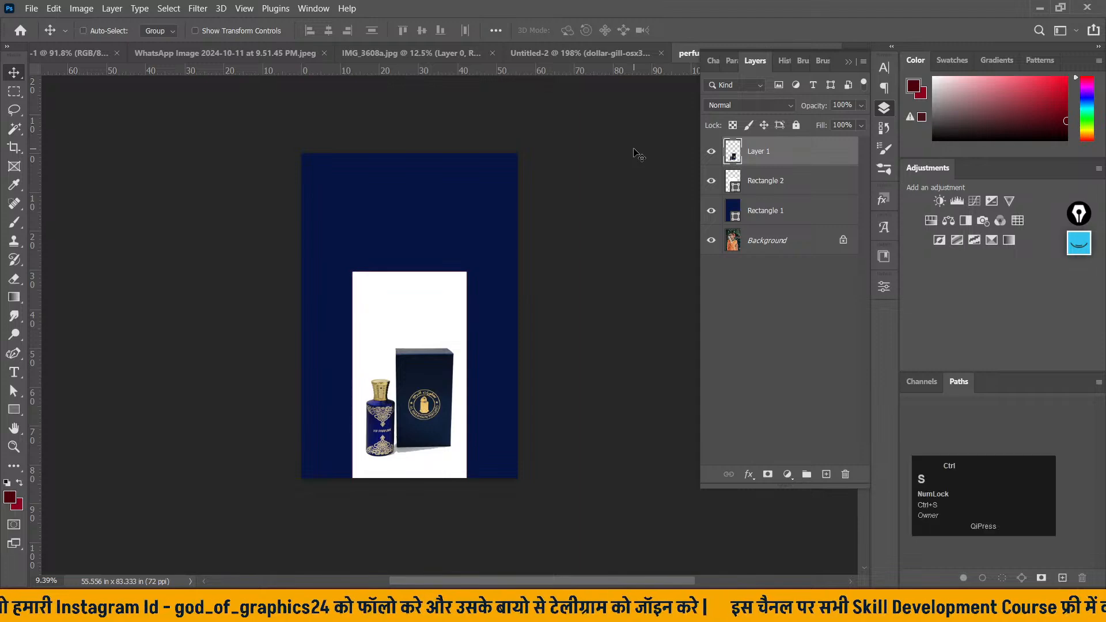
- Switch to the Untitled-2 document and show its layers
click(851, 62)
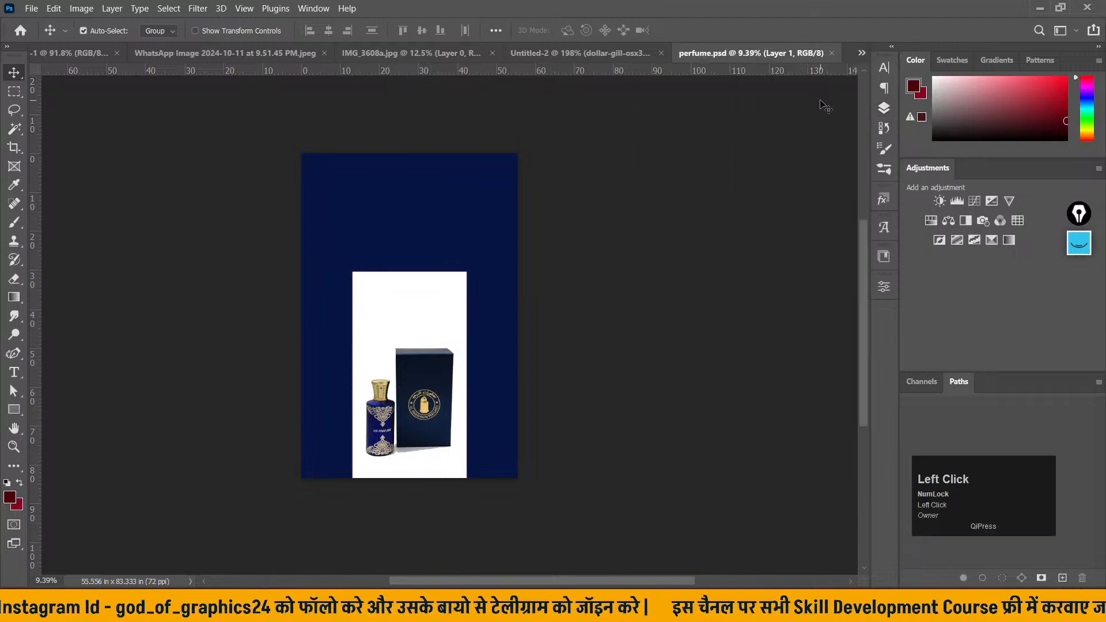
click(564, 53)
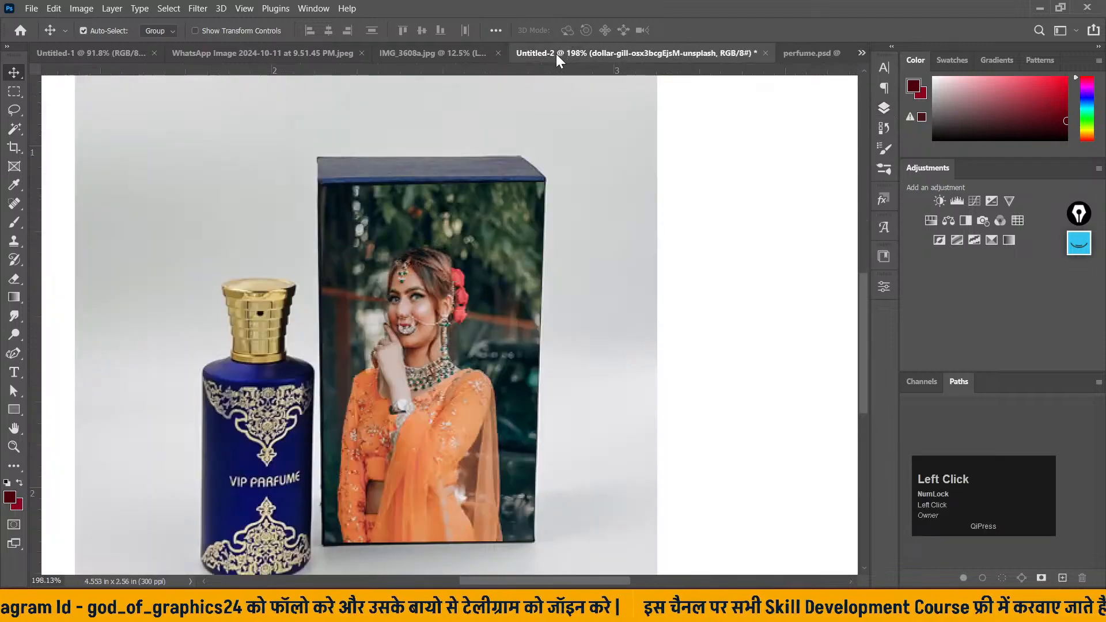
click(886, 106)
- Try replacing the contents of the smart object on the box front with the perfume file from the Desktop, and undo the replacement
right_click(773, 147)
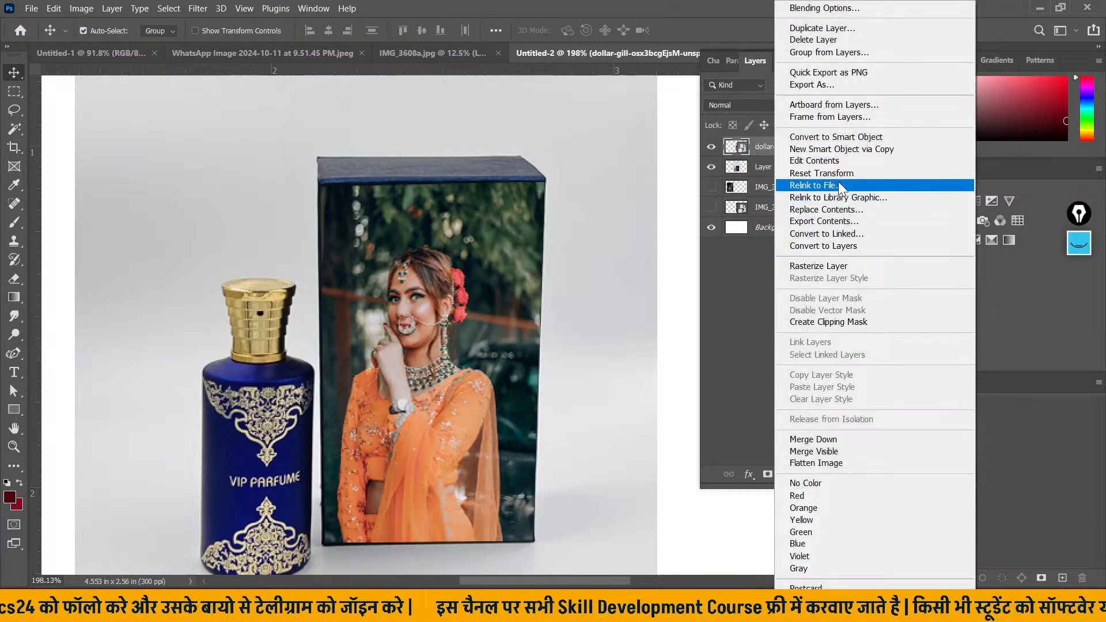
click(853, 209)
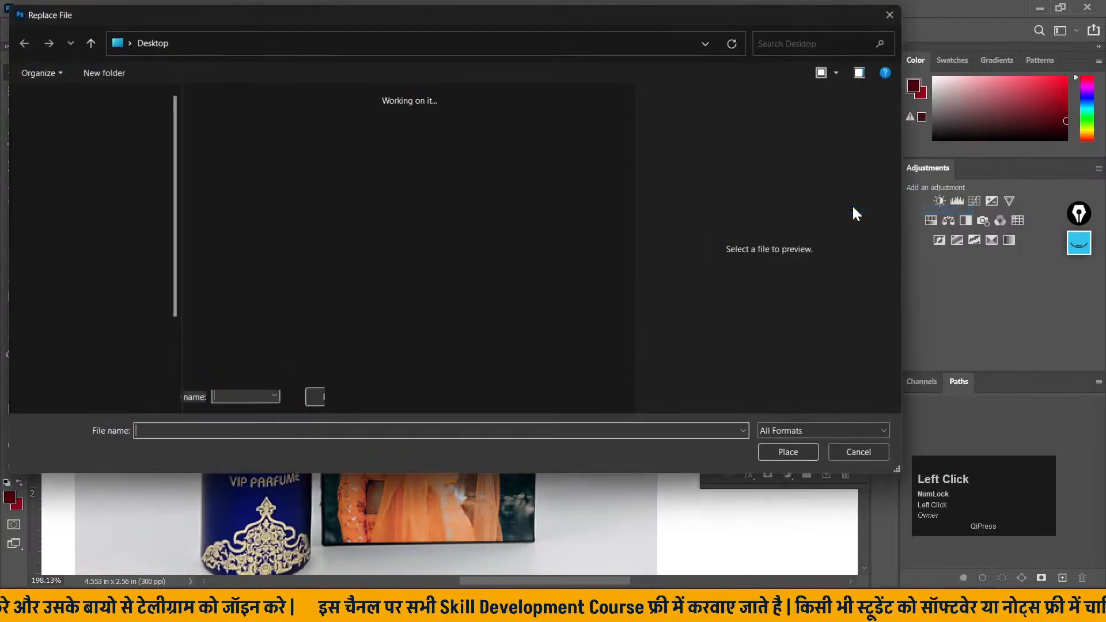
click(427, 230)
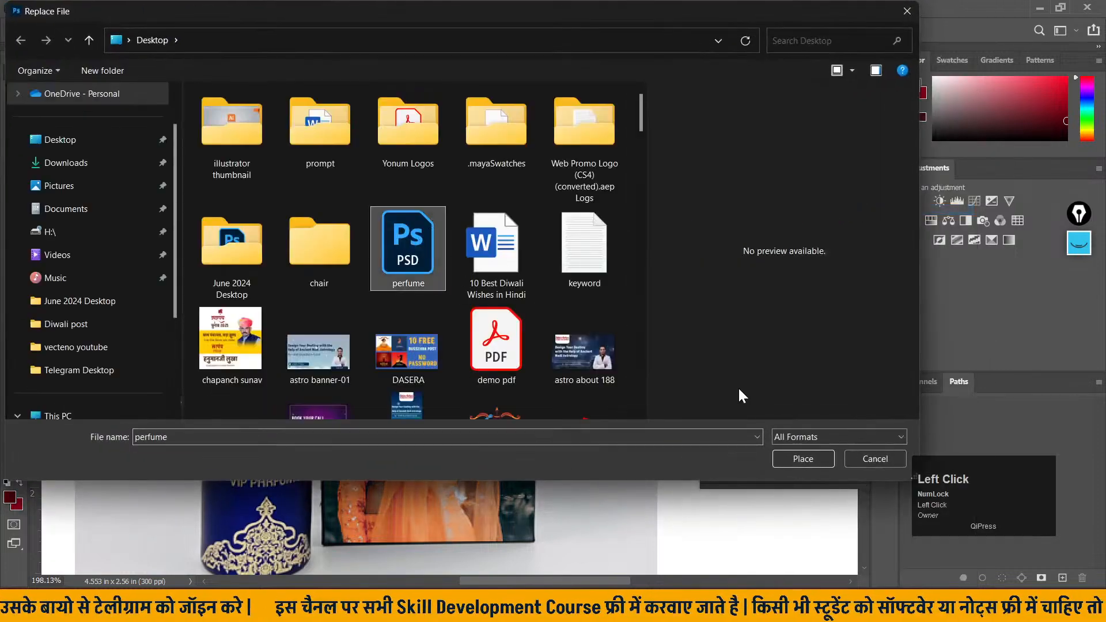
click(814, 459)
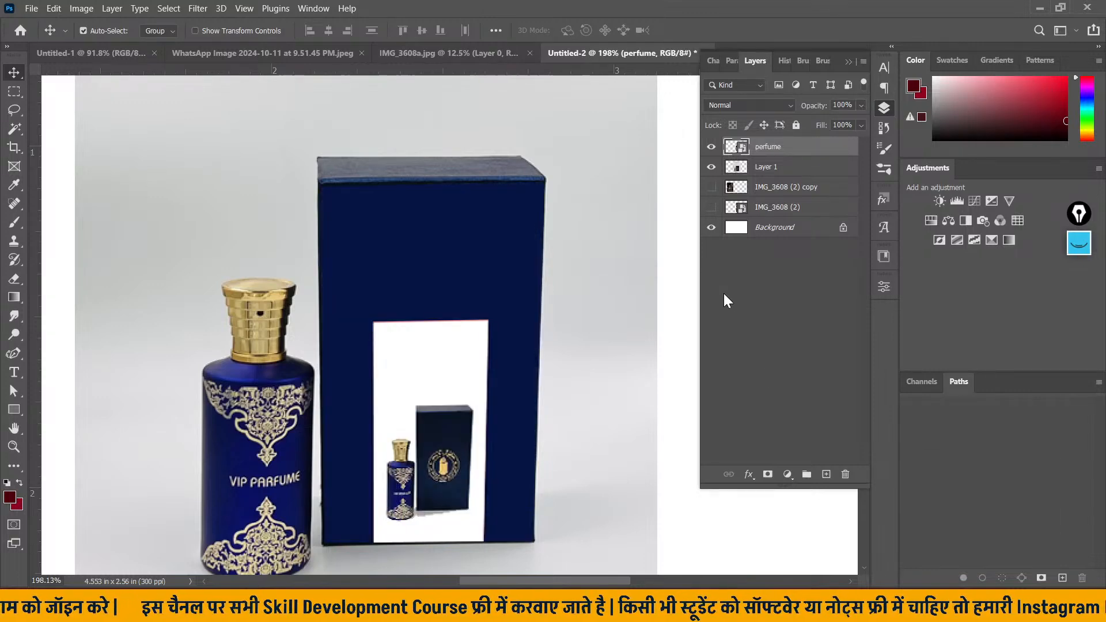
key(ctrl+z)
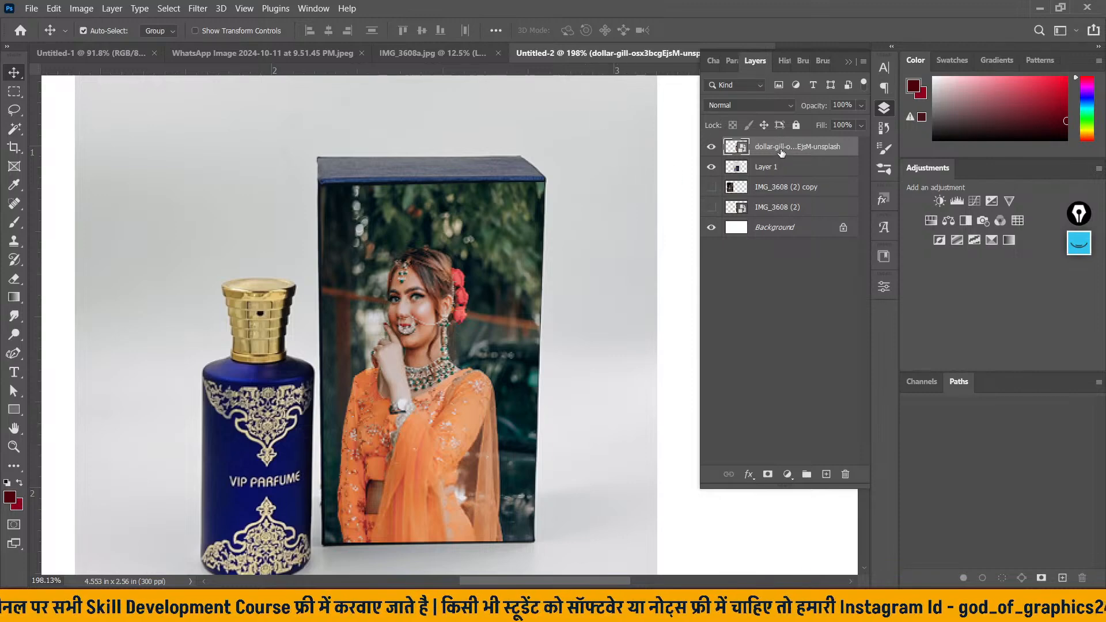
- Replace the contents of the dollar-gill smart object layer with the perfume PSD from the Desktop
right_click(782, 151)
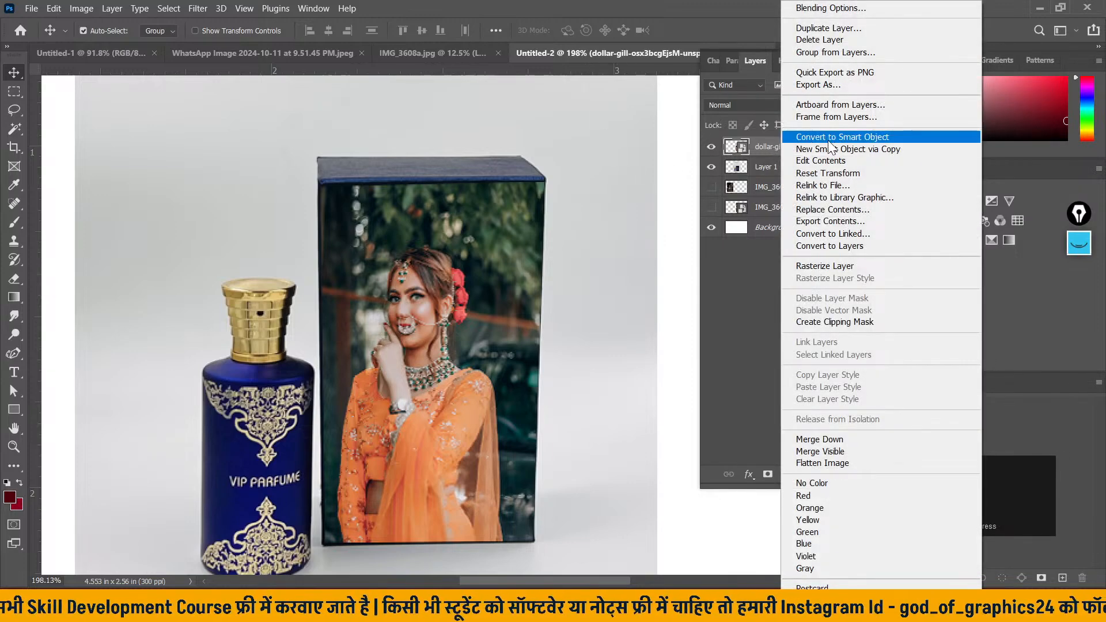
click(823, 210)
click(424, 241)
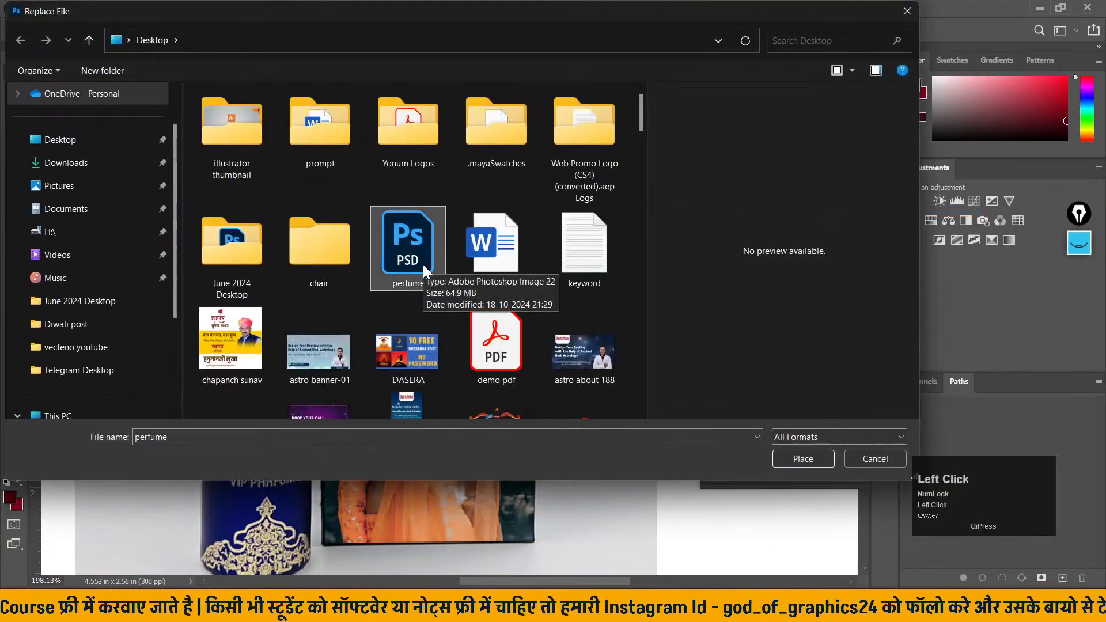
click(812, 455)
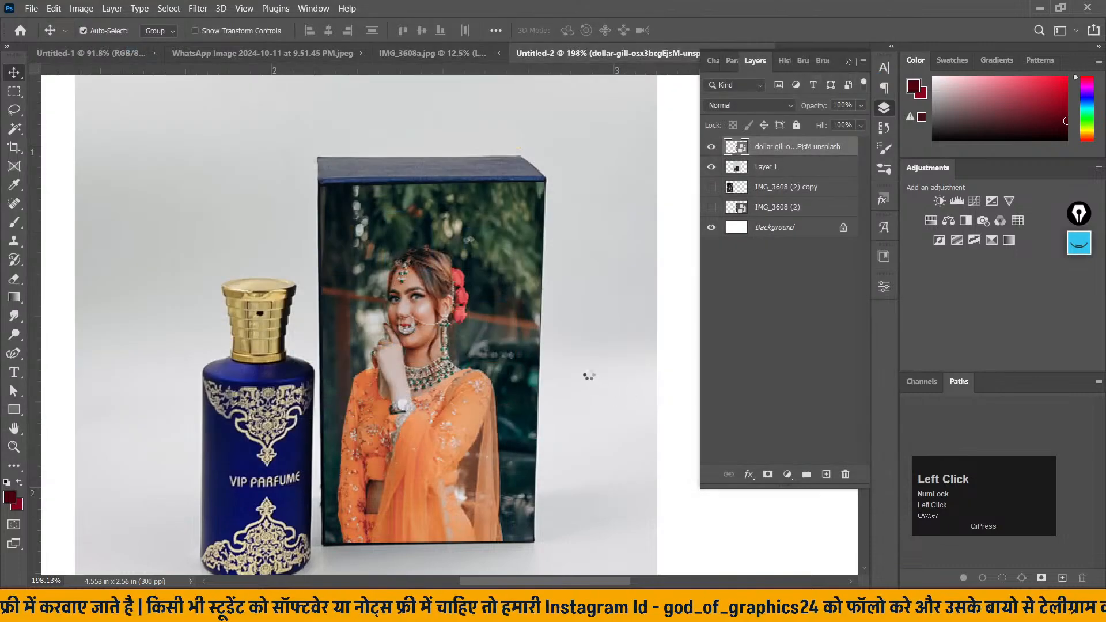
scroll(593, 455, up, 1)
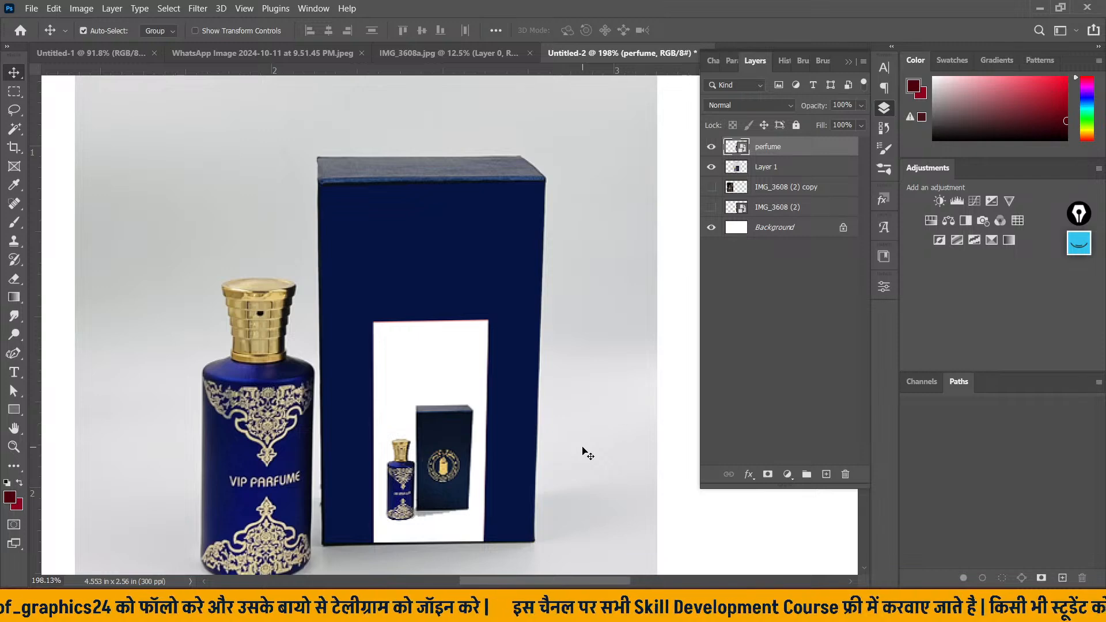
- Hide the perfume and Layer 1 layers and show both IMG_3608 (2) photo layers
drag(712, 147, 715, 216)
alt+scroll(397, 334, down, 3)
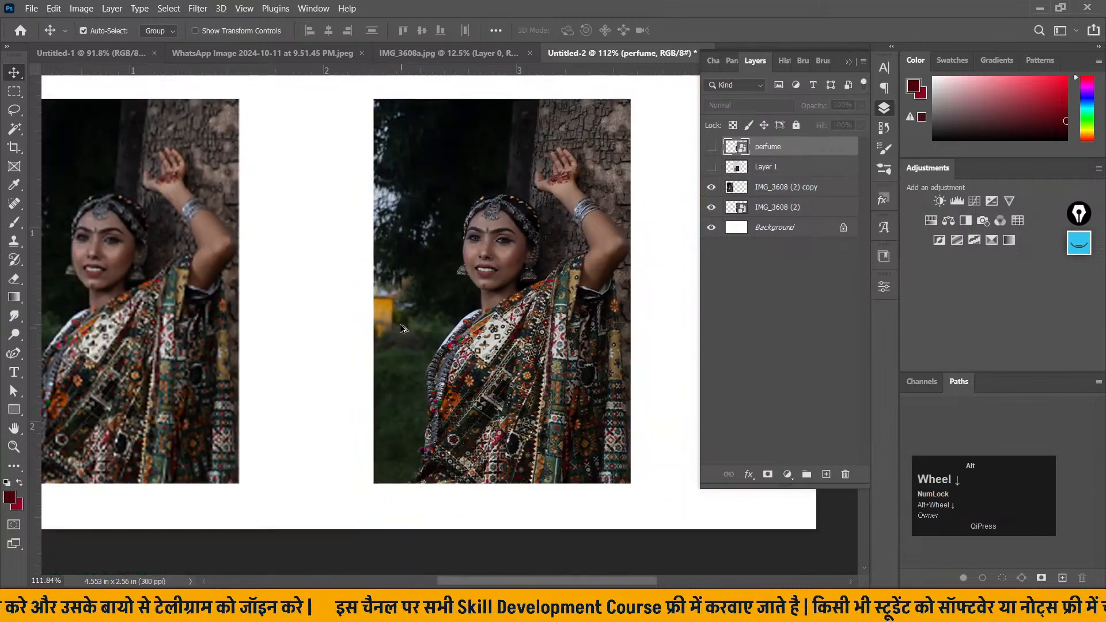
alt+scroll(423, 315, down, 1)
drag(401, 280, 414, 296)
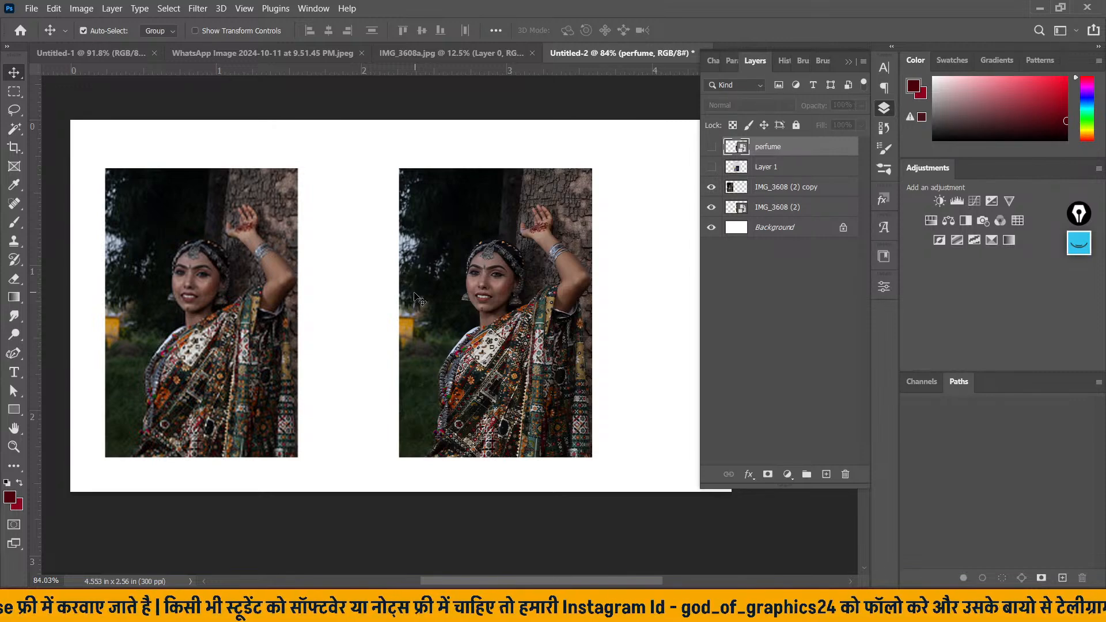
- Apply a Gaussian Blur with a 9.2 pixel radius to the IMG_3608 (2) copy layer
click(220, 269)
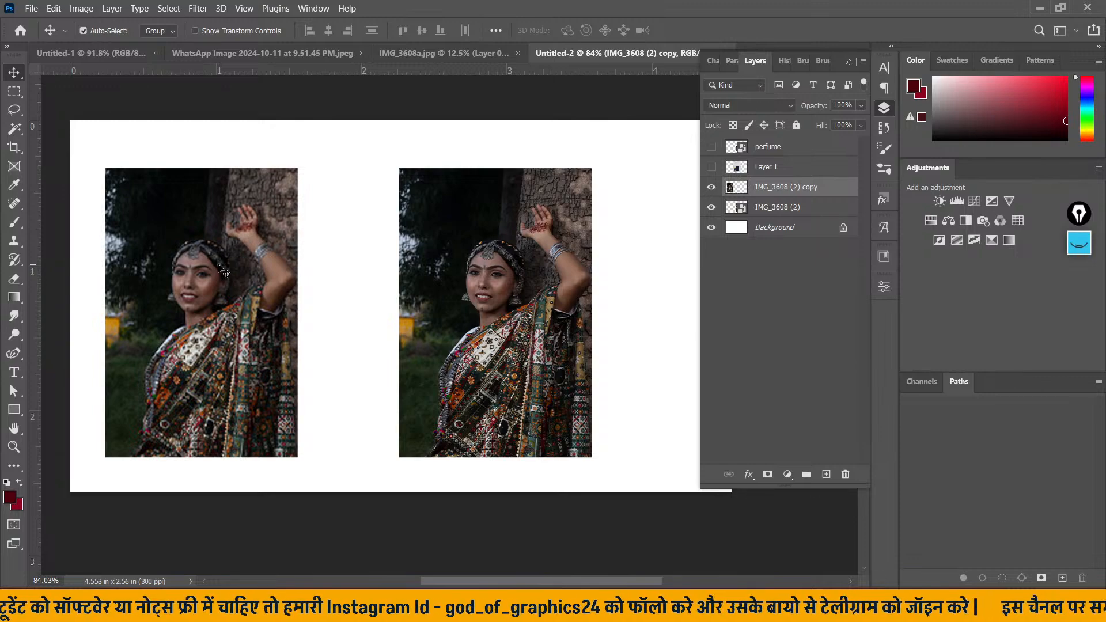
click(206, 7)
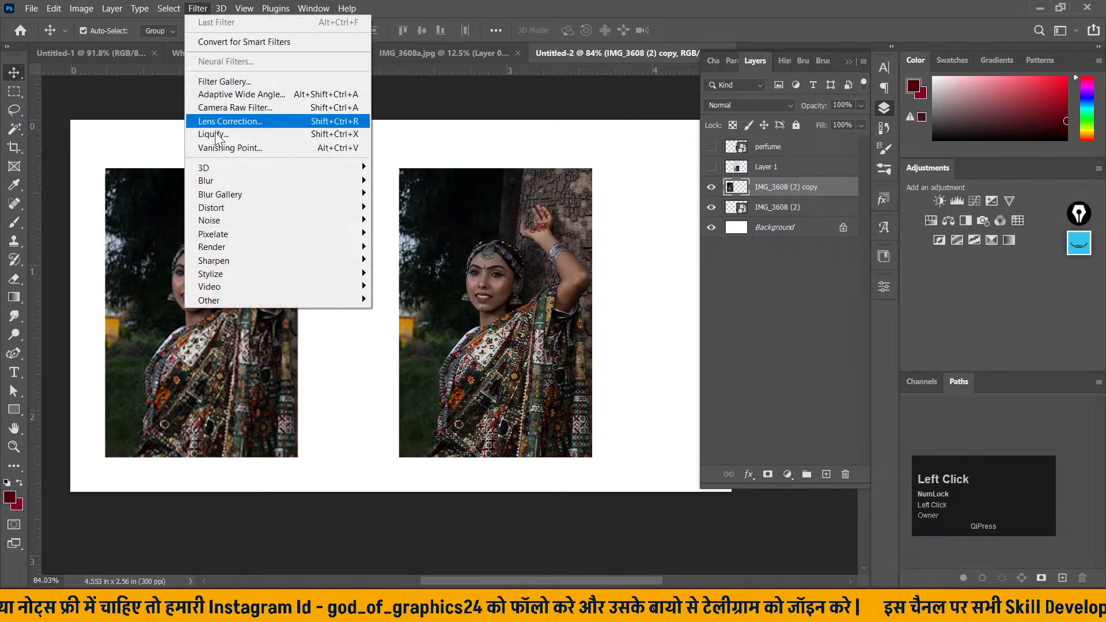
click(289, 182)
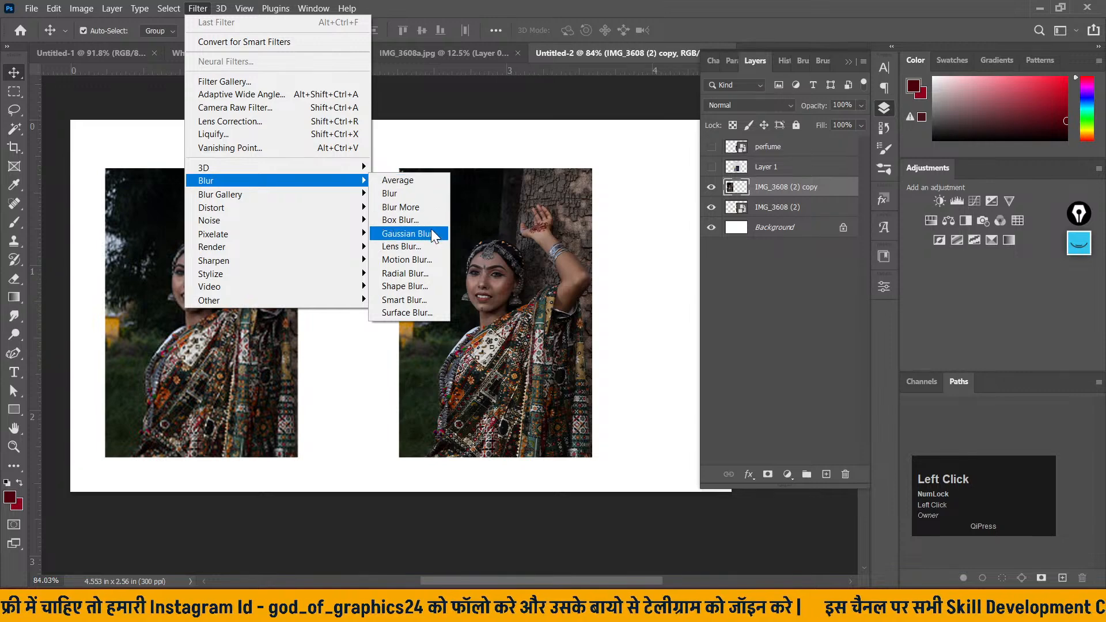
click(406, 234)
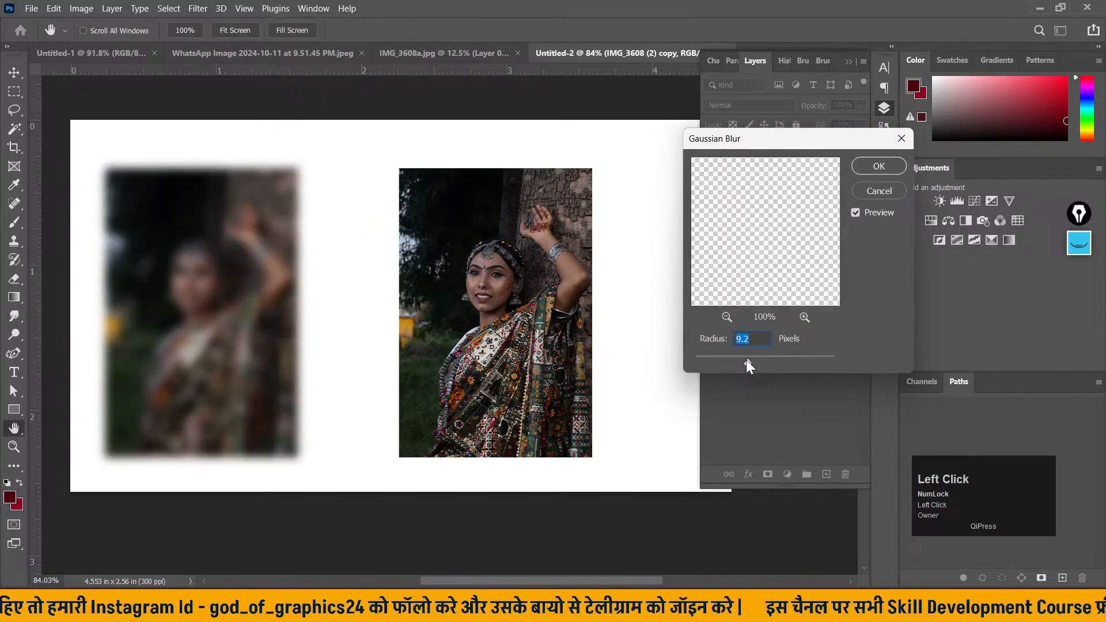
click(876, 167)
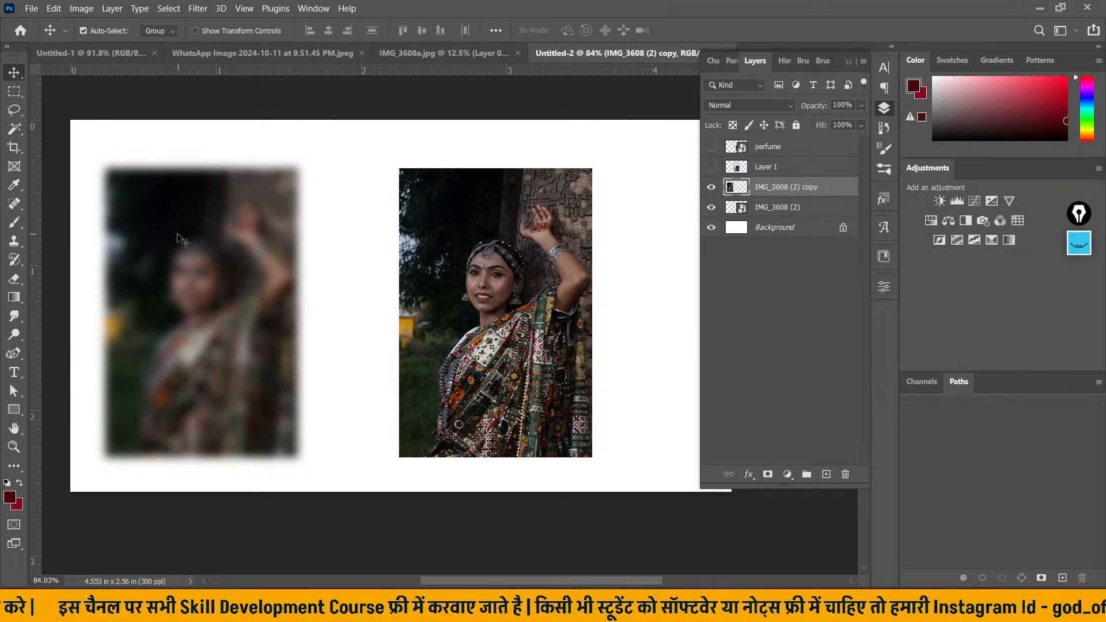
- Apply a Gaussian Blur with a 9.2 pixel radius to the IMG_3608 (2) smart object layer
click(771, 211)
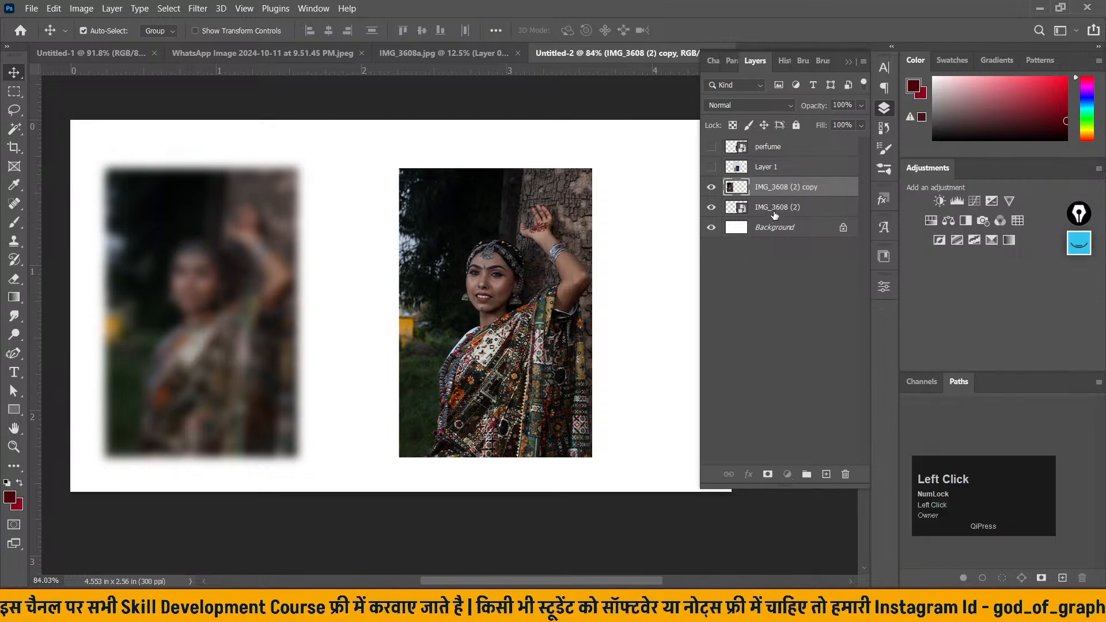
click(173, 8)
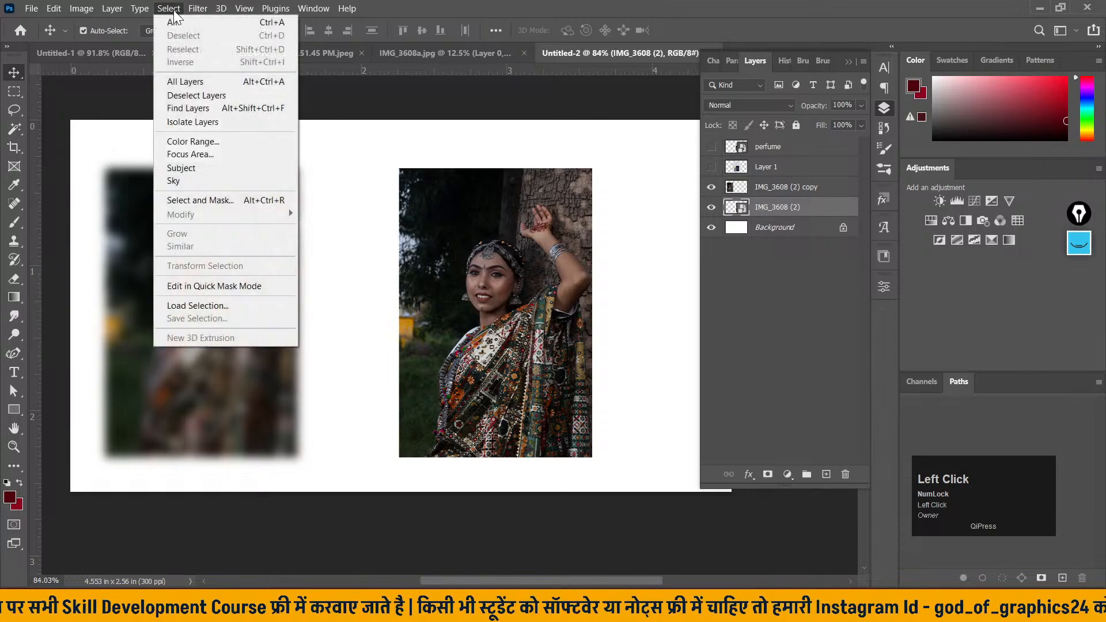
mouse_move(209, 10)
mouse_move(311, 180)
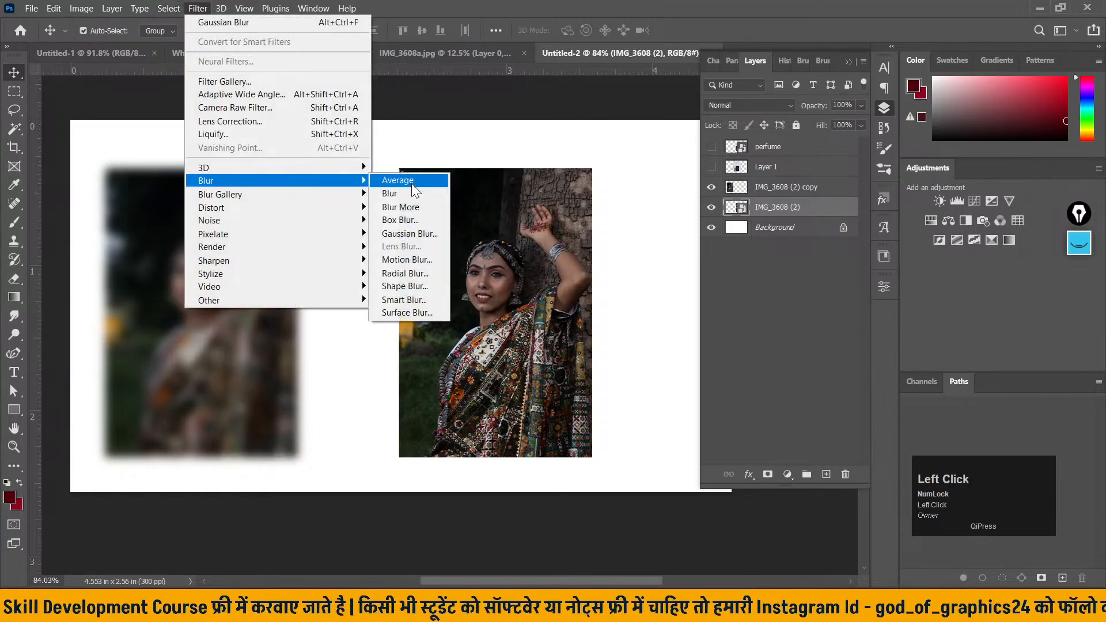
click(405, 232)
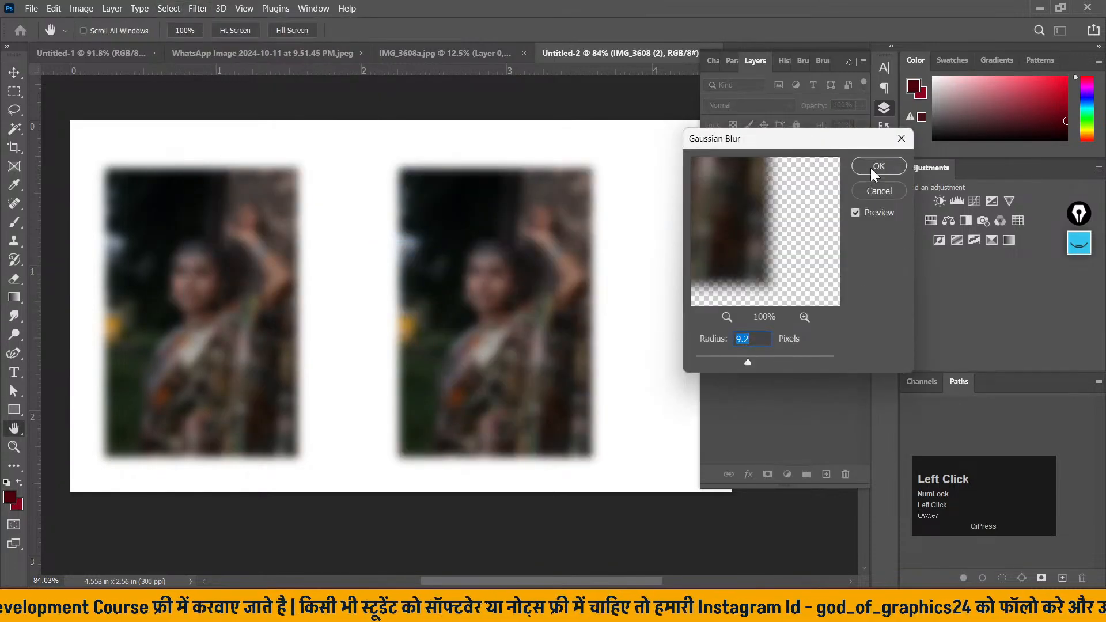
click(875, 164)
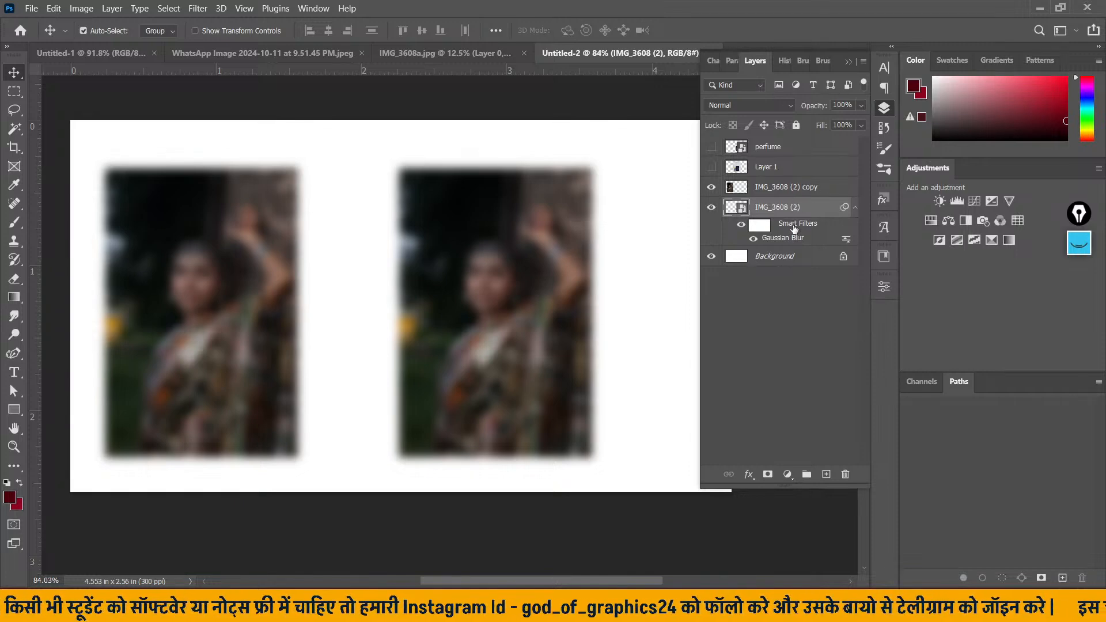
- Change the radius of the Gaussian Blur smart filter on the IMG_3608 (2) layer to 7.2 pixels
click(750, 476)
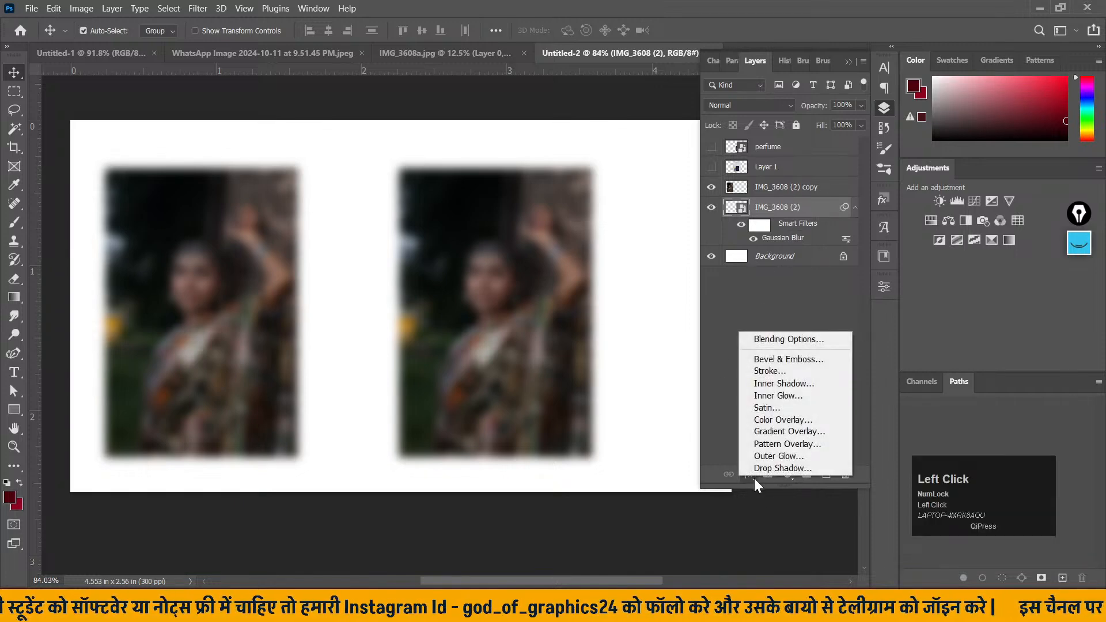
click(754, 478)
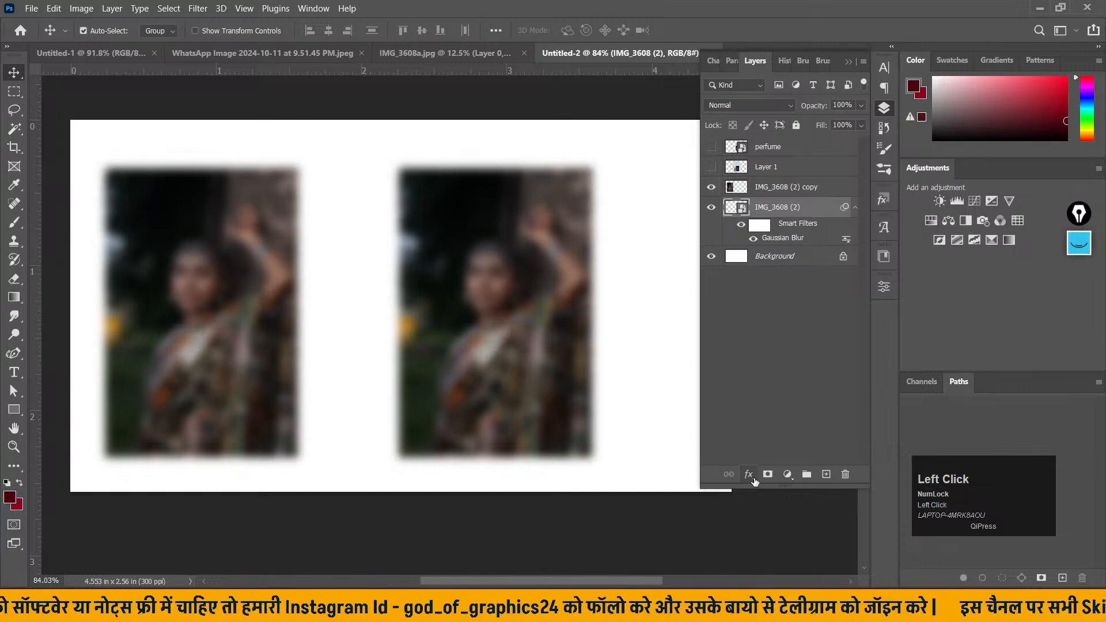
double_click(784, 238)
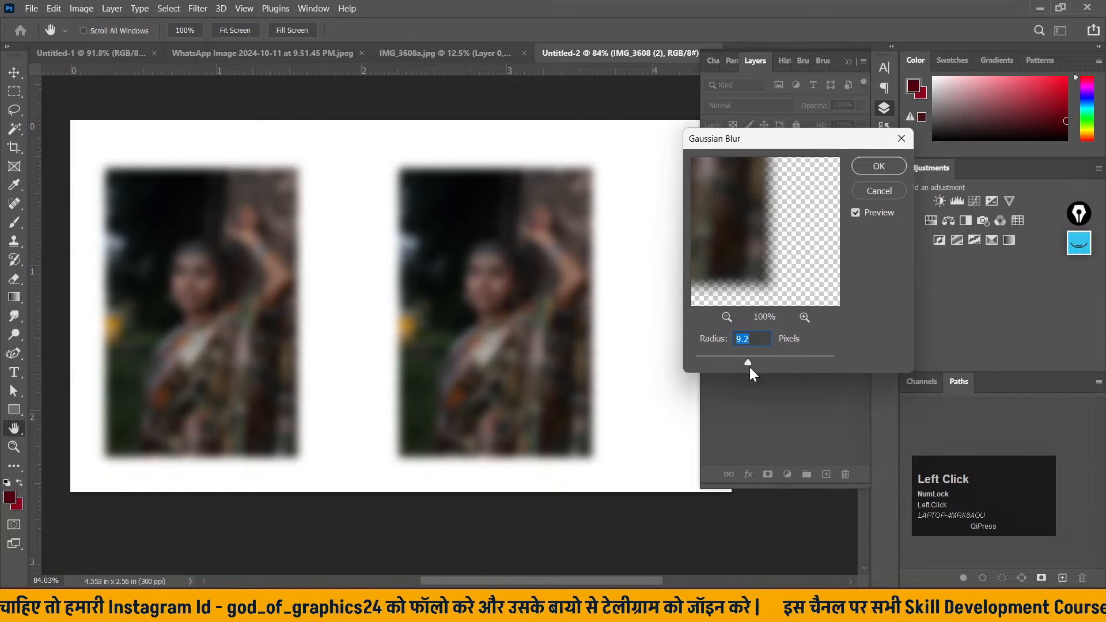
mouse_move(742, 362)
mouse_down()
mouse_move(714, 368)
mouse_move(789, 364)
mouse_move(714, 364)
mouse_move(740, 363)
mouse_up()
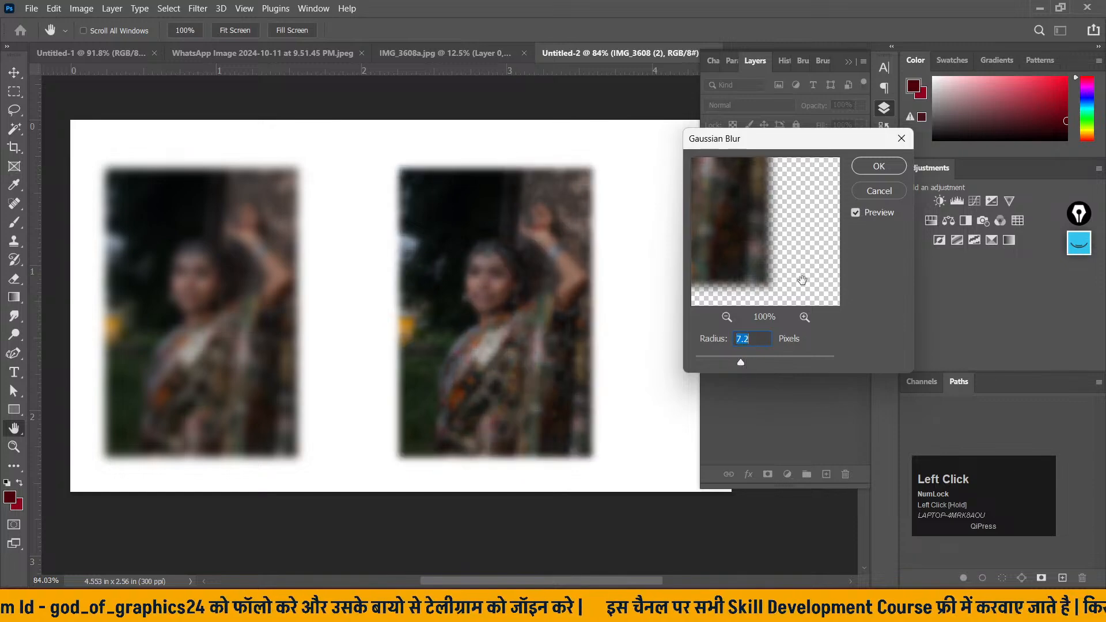
click(865, 167)
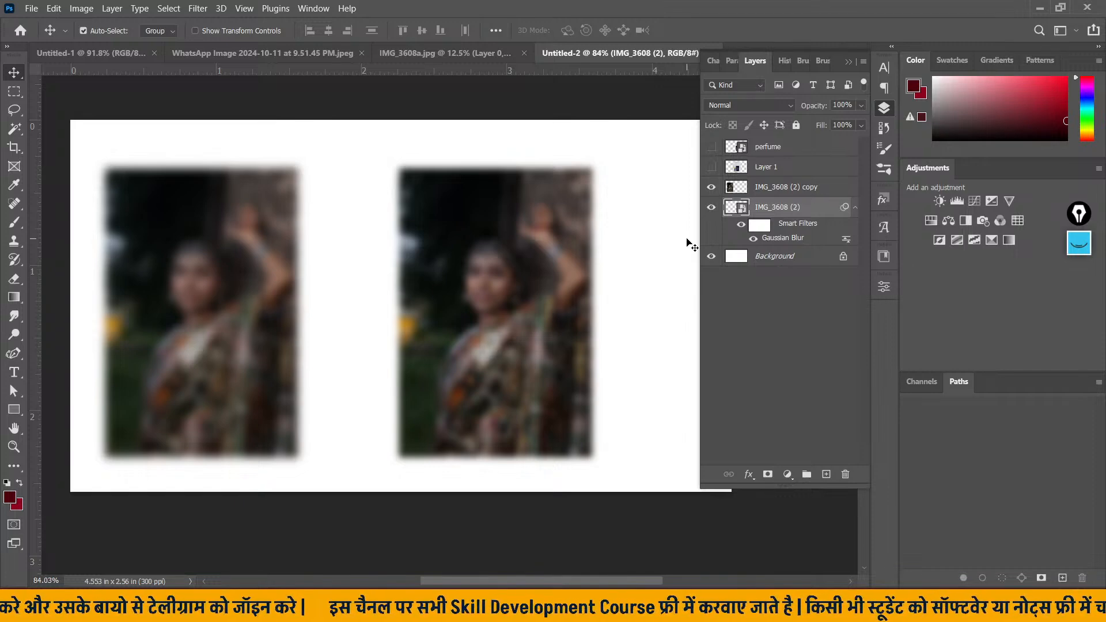
drag(712, 186, 710, 218)
click(712, 207)
click(711, 186)
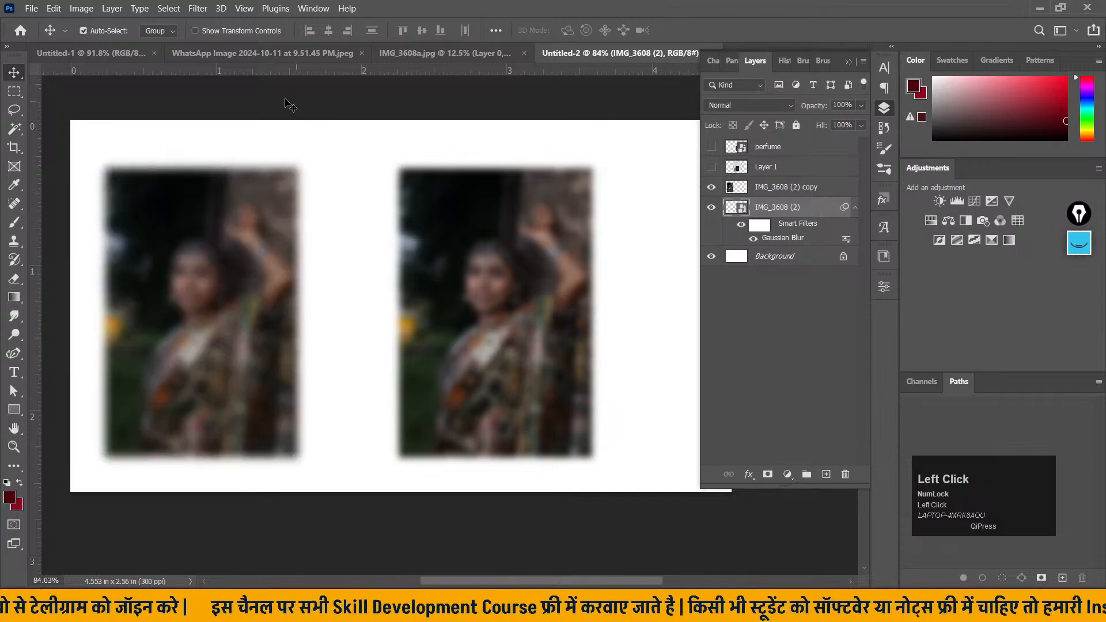
click(113, 8)
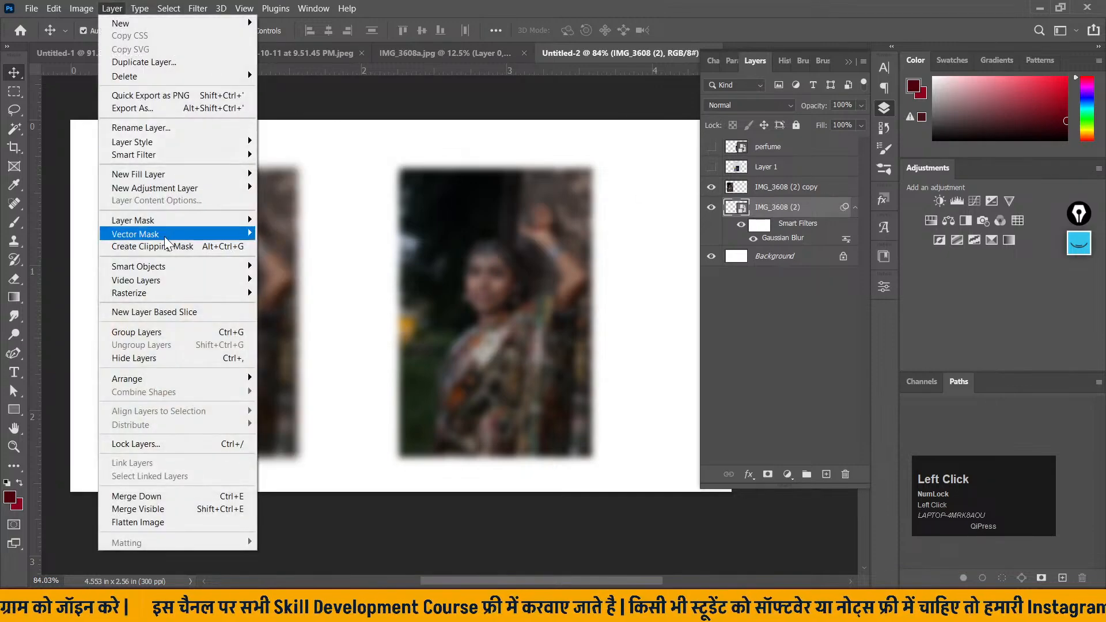
mouse_move(214, 266)
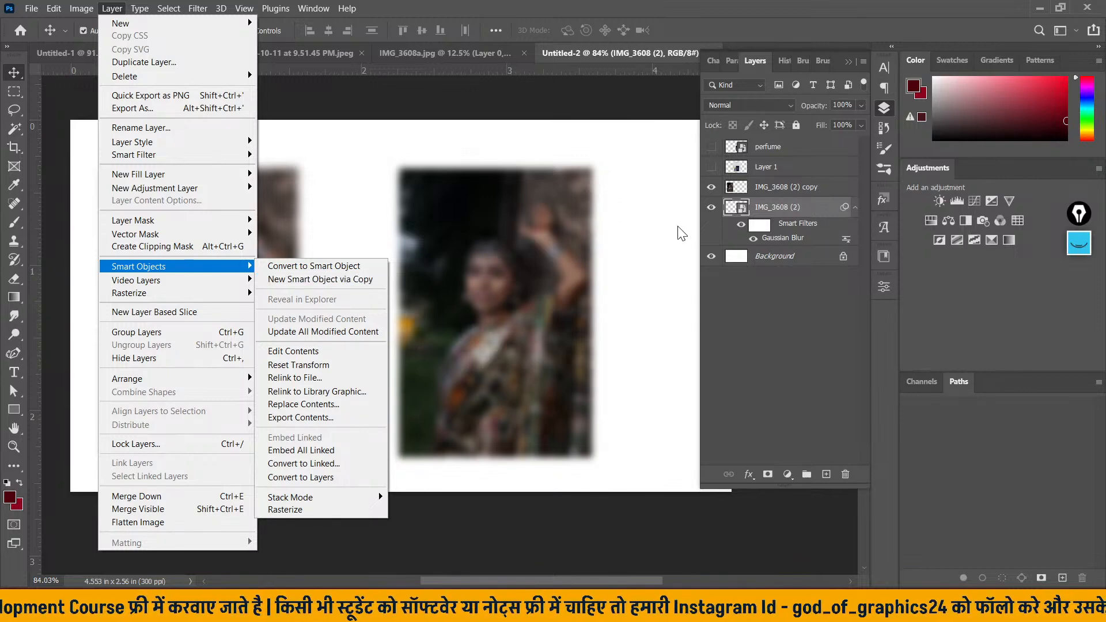
- Hide the IMG_3608 (2) copy and IMG_3608 (2) photo layers
click(713, 180)
click(711, 187)
click(711, 207)
- Start a horizontal text layer above the perfume layer, near the middle of the canvas, in the Akshar font
click(790, 147)
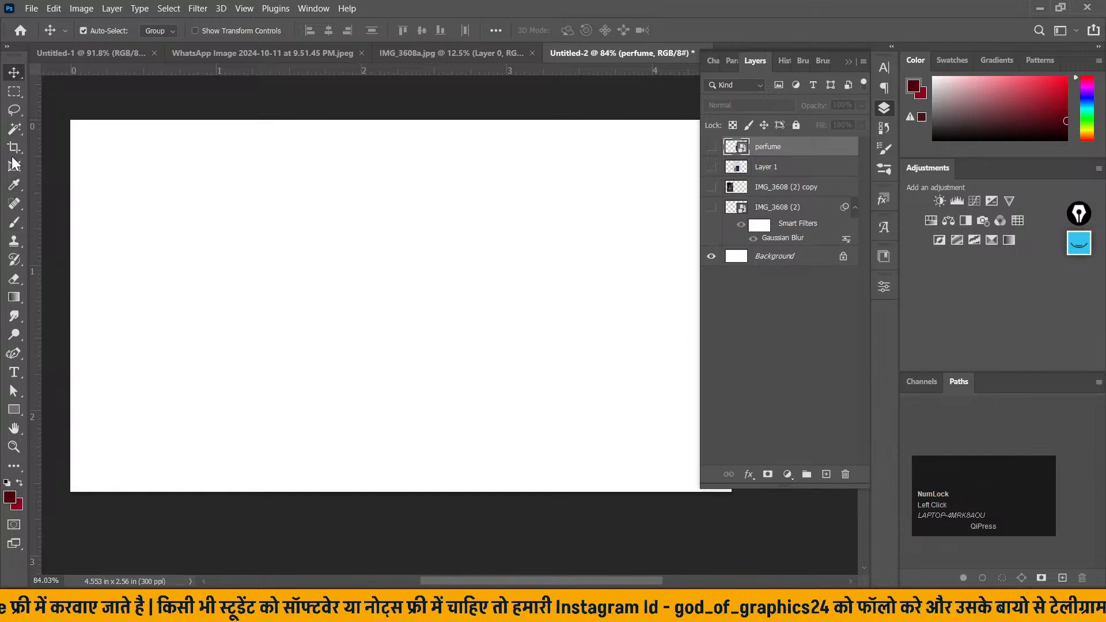
right_click(14, 372)
click(67, 364)
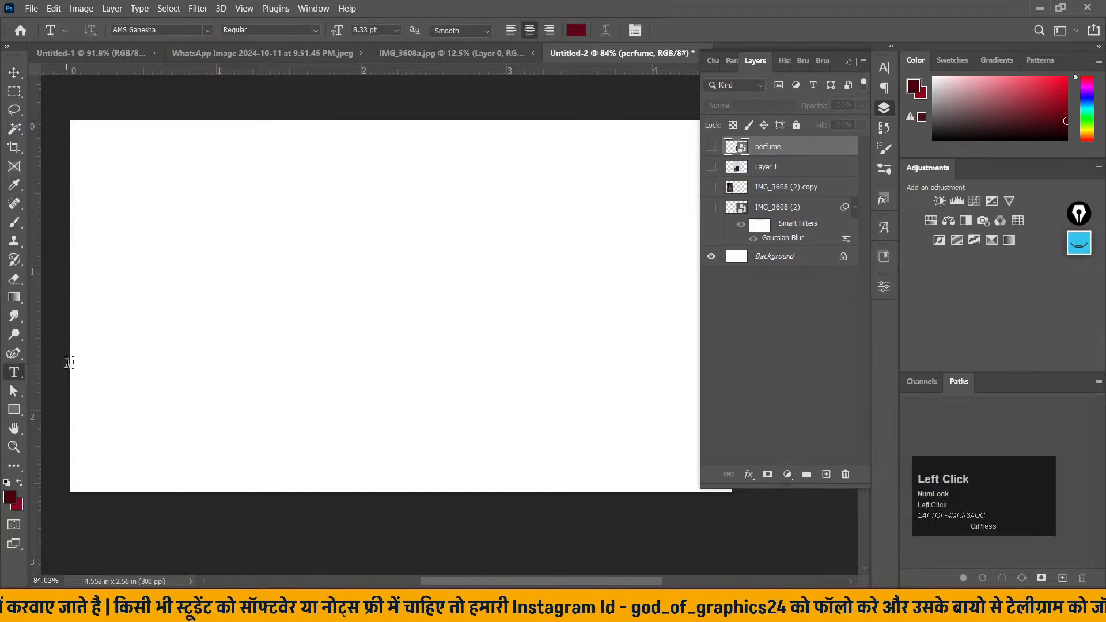
click(333, 302)
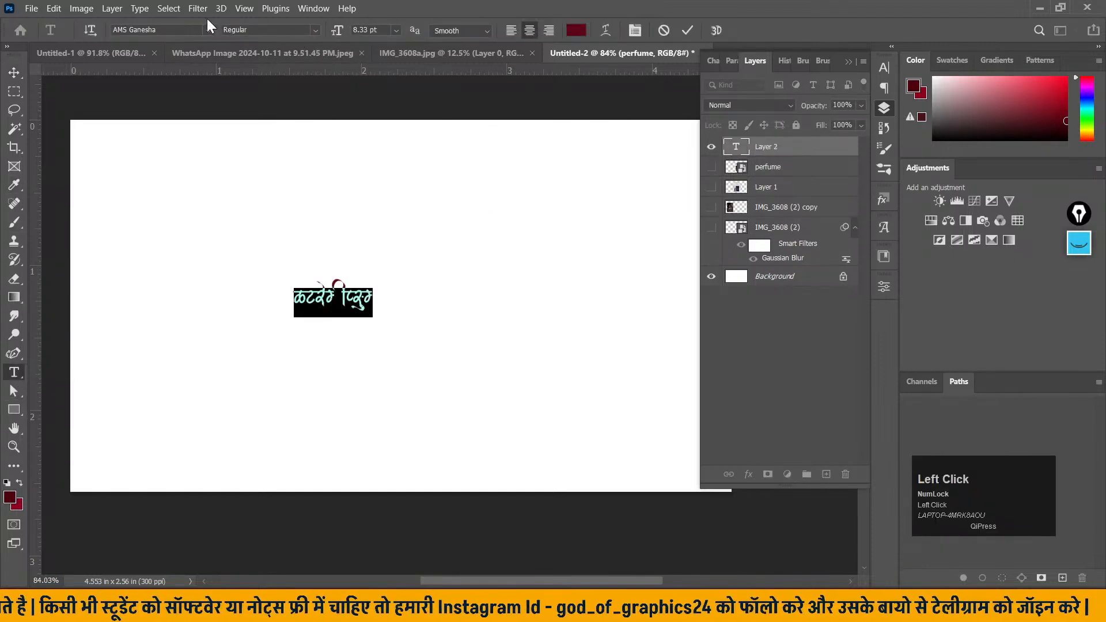
click(206, 27)
scroll(372, 95, up, 3)
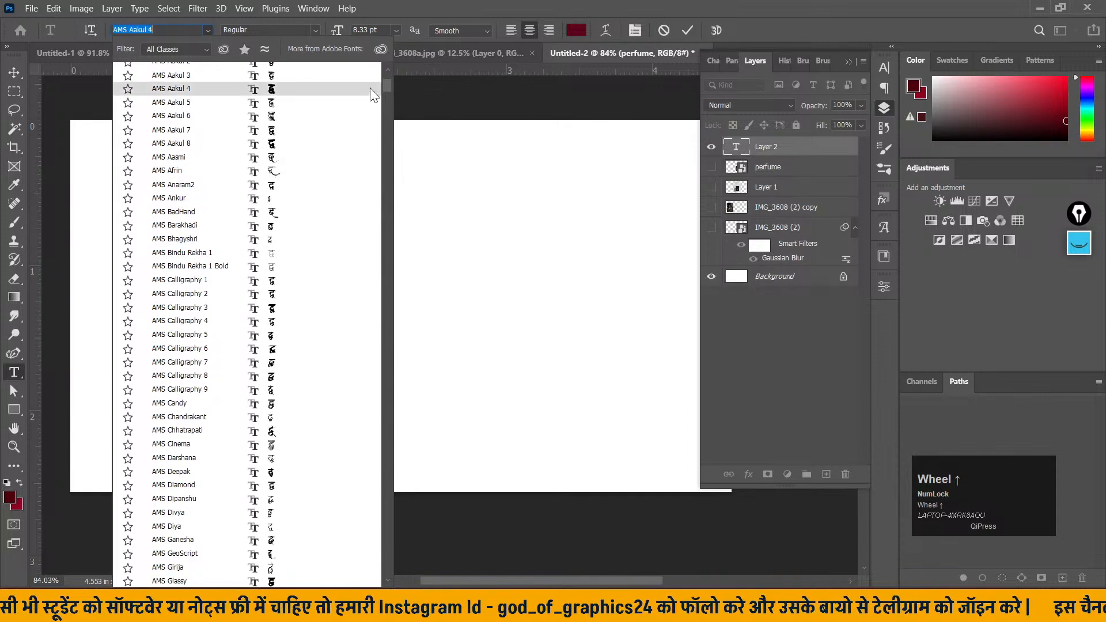
drag(383, 90, 385, 74)
click(273, 80)
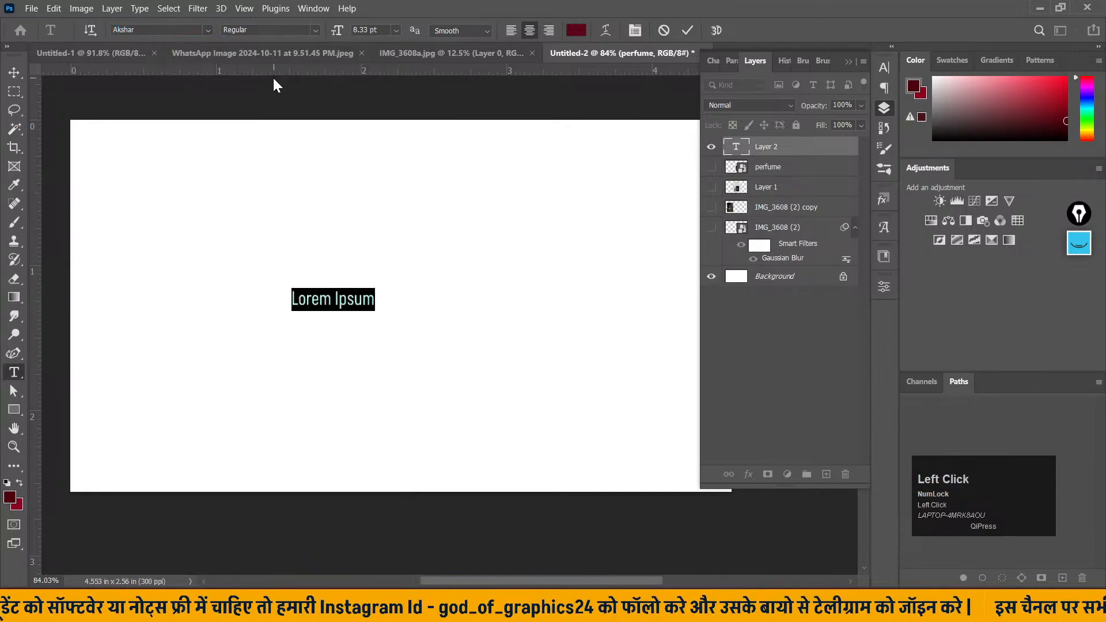
- Enter "Happy Diwali" as the text and commit it
key(Caps_Lock)
text(Happ)
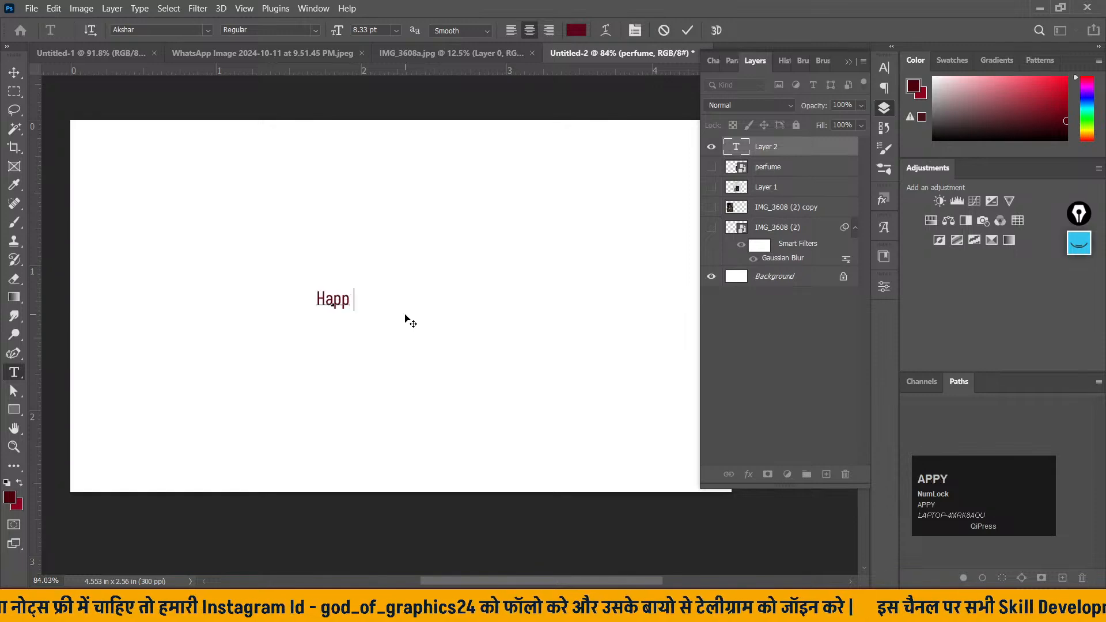
text(y Dewali)
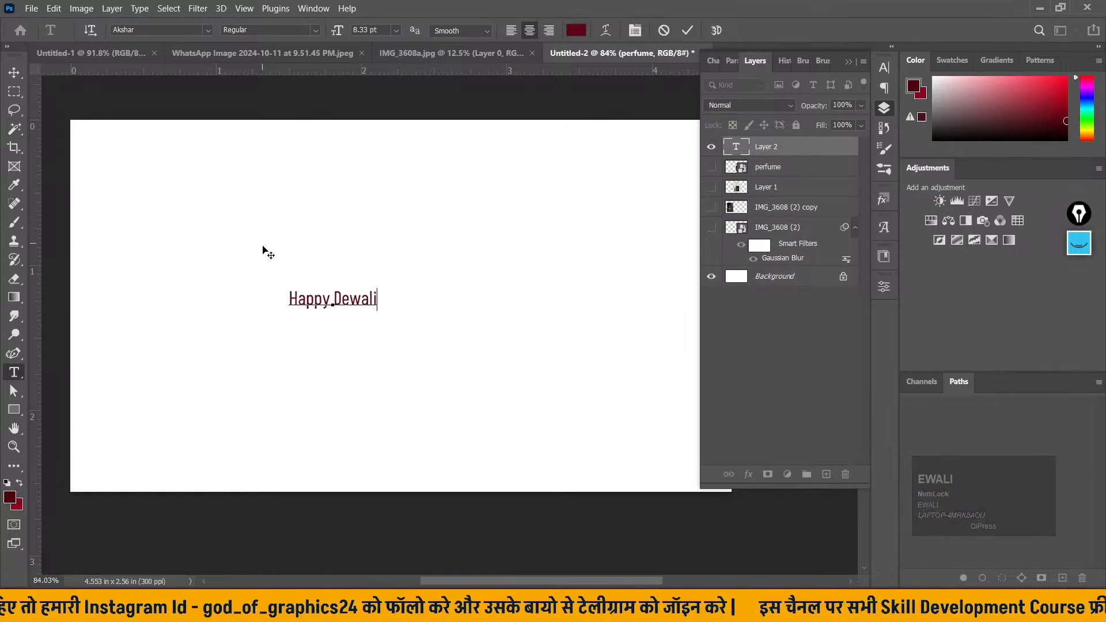
click(348, 298)
key(BackSpace)
text(i)
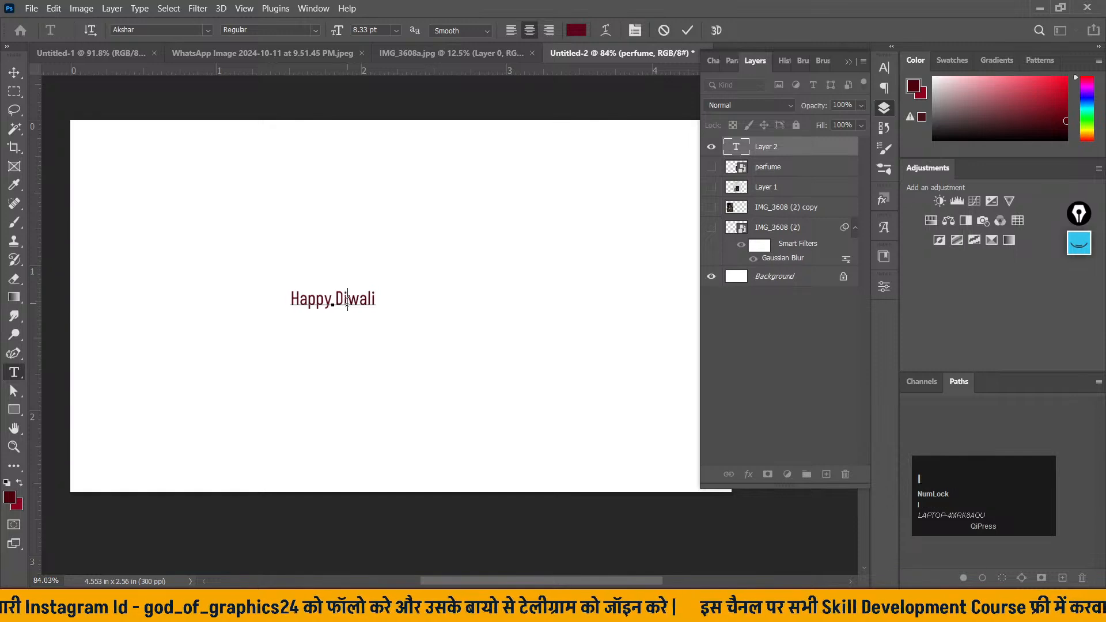
click(14, 72)
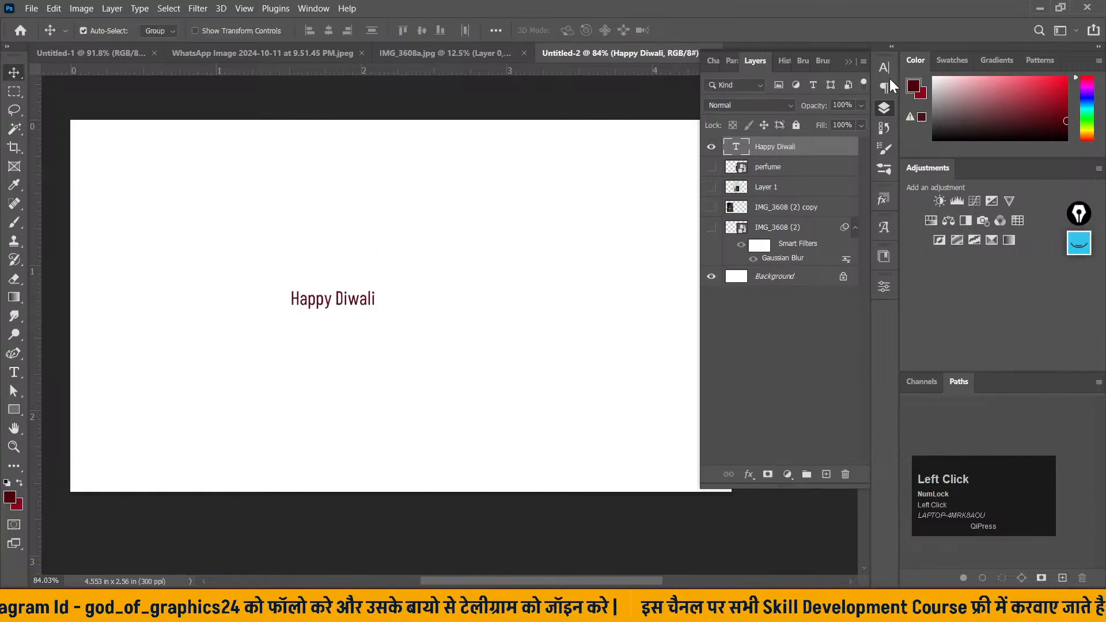
- Set the Happy Diwali text to 48 pt and move it to the upper half of the canvas
click(885, 69)
click(781, 105)
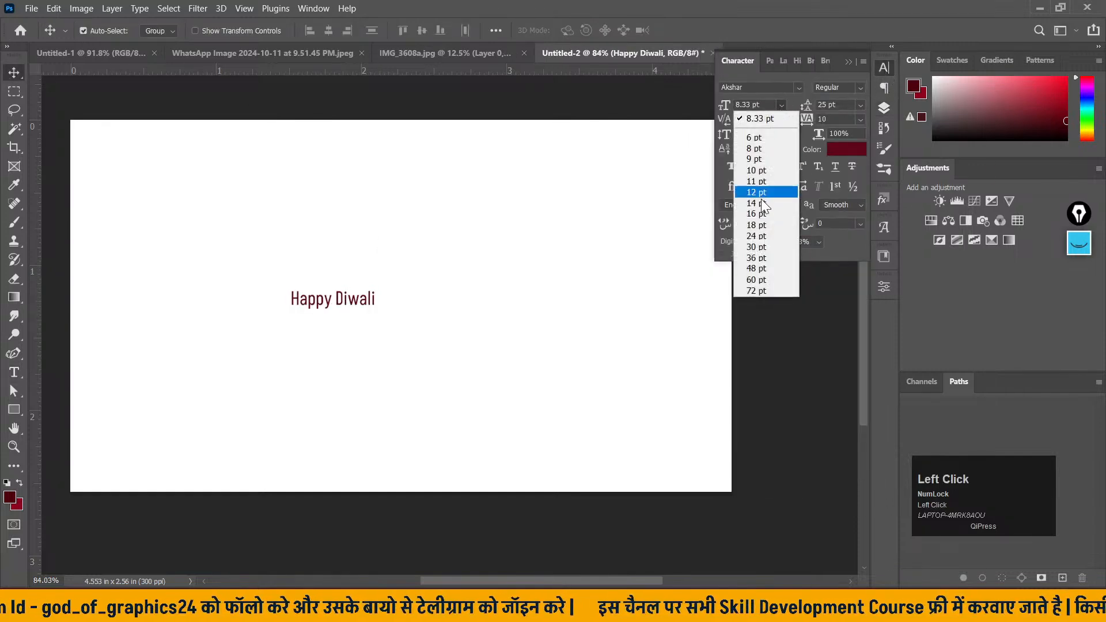
click(757, 269)
drag(468, 268, 611, 186)
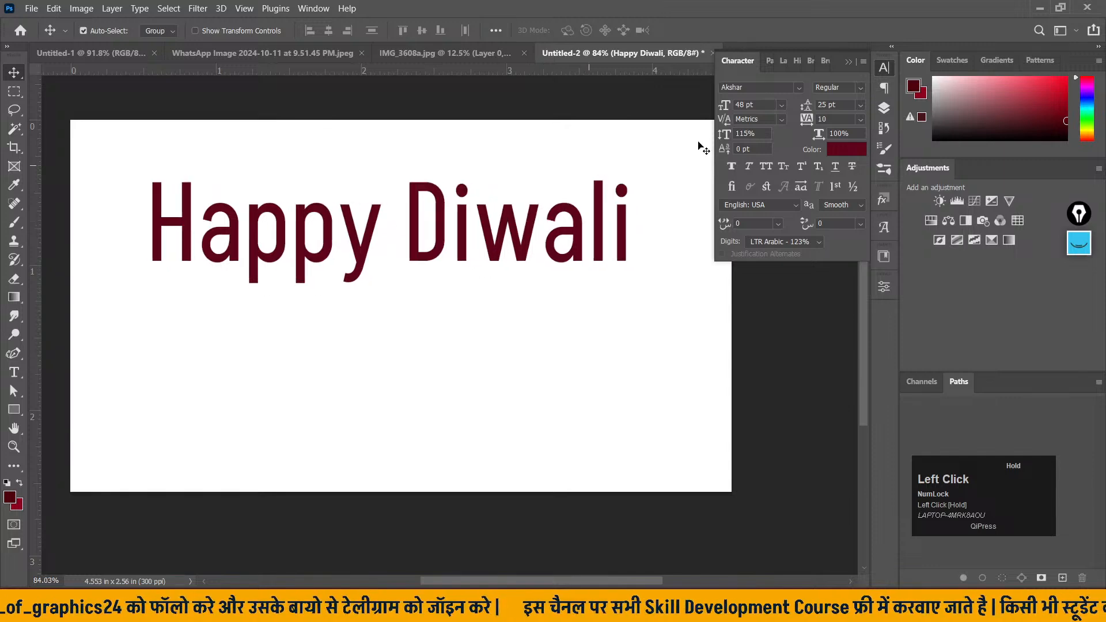
- Change the font style of the Happy Diwali text to SemiBold
click(861, 104)
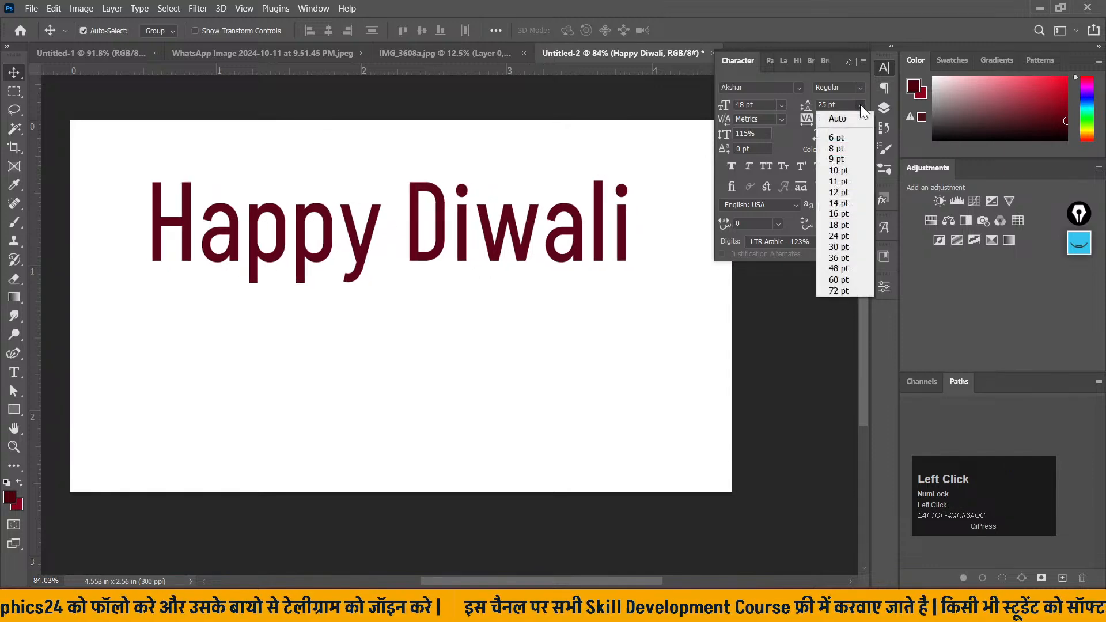
click(859, 105)
click(862, 86)
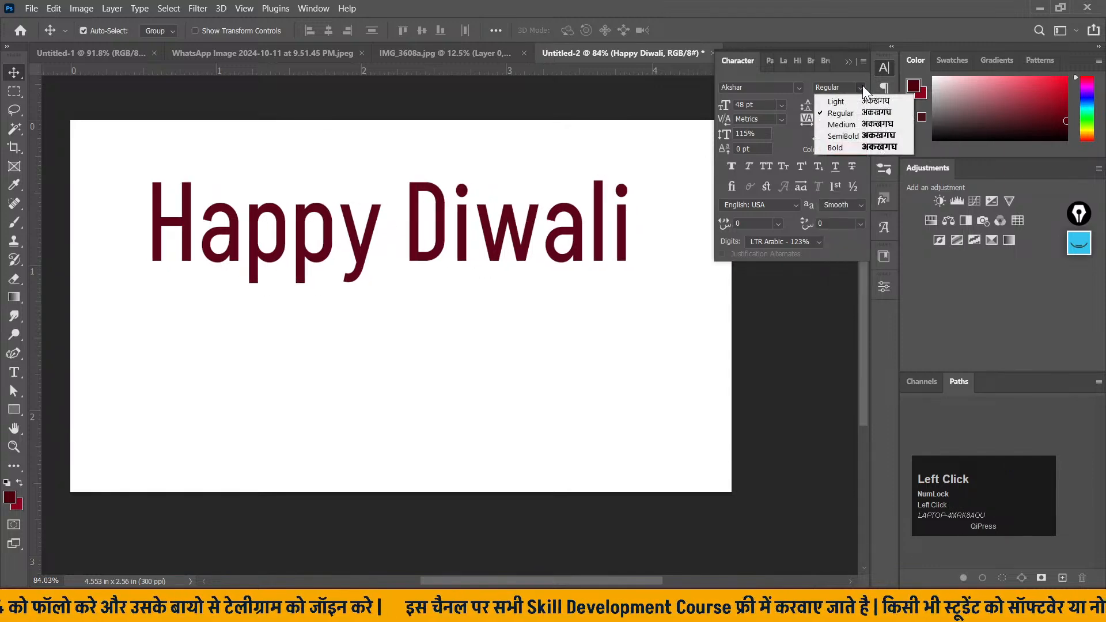
click(868, 136)
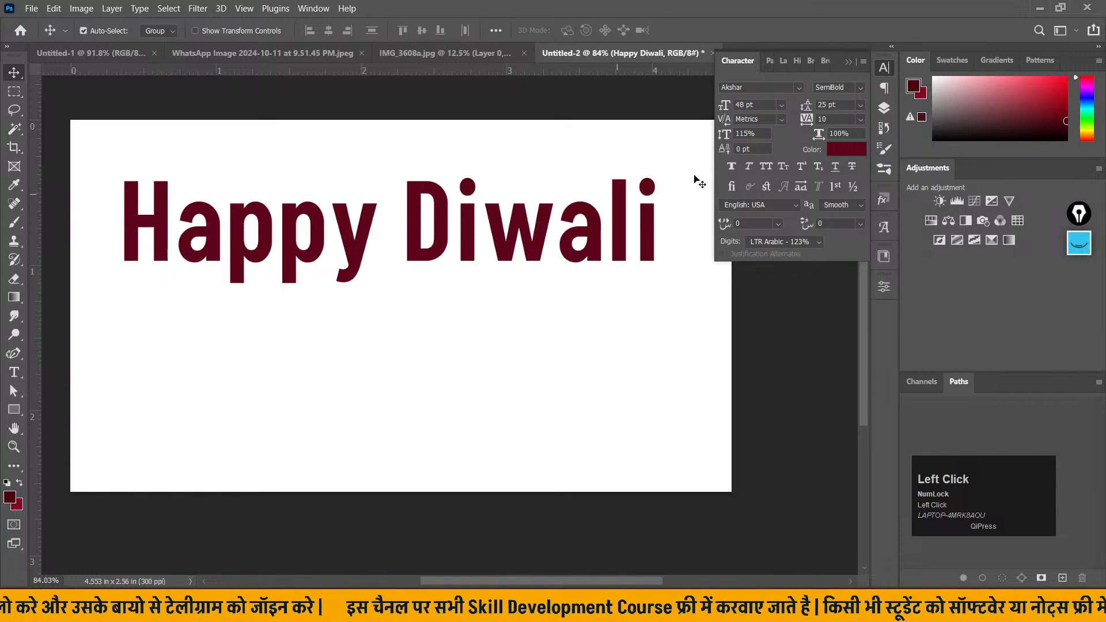
- Convert the Happy Diwali text layer to a smart object
click(850, 62)
click(884, 108)
right_click(814, 151)
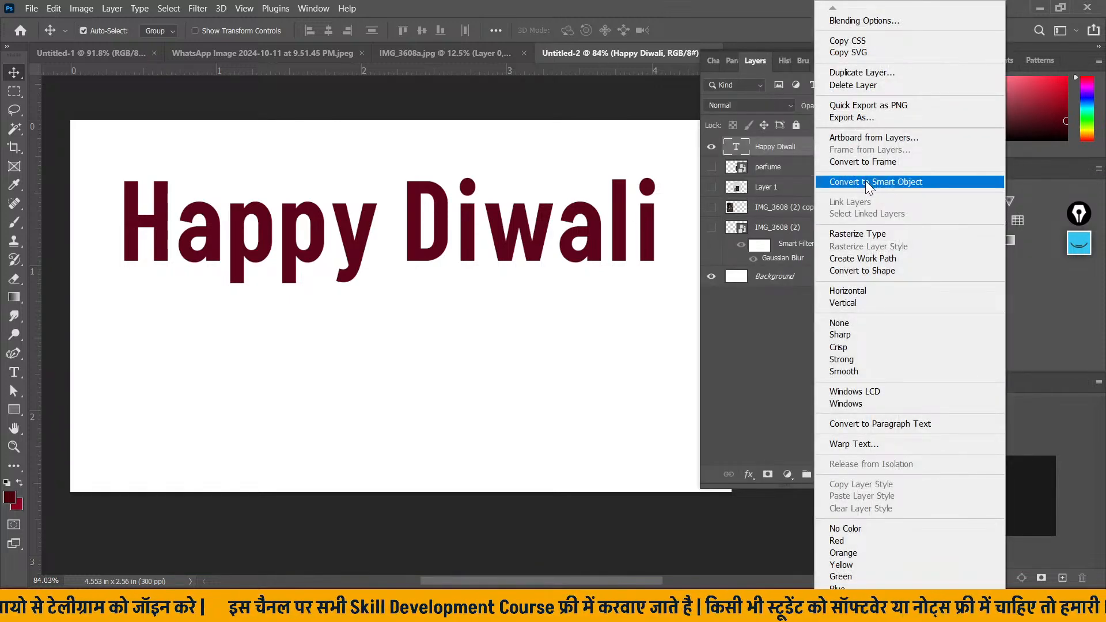
click(867, 181)
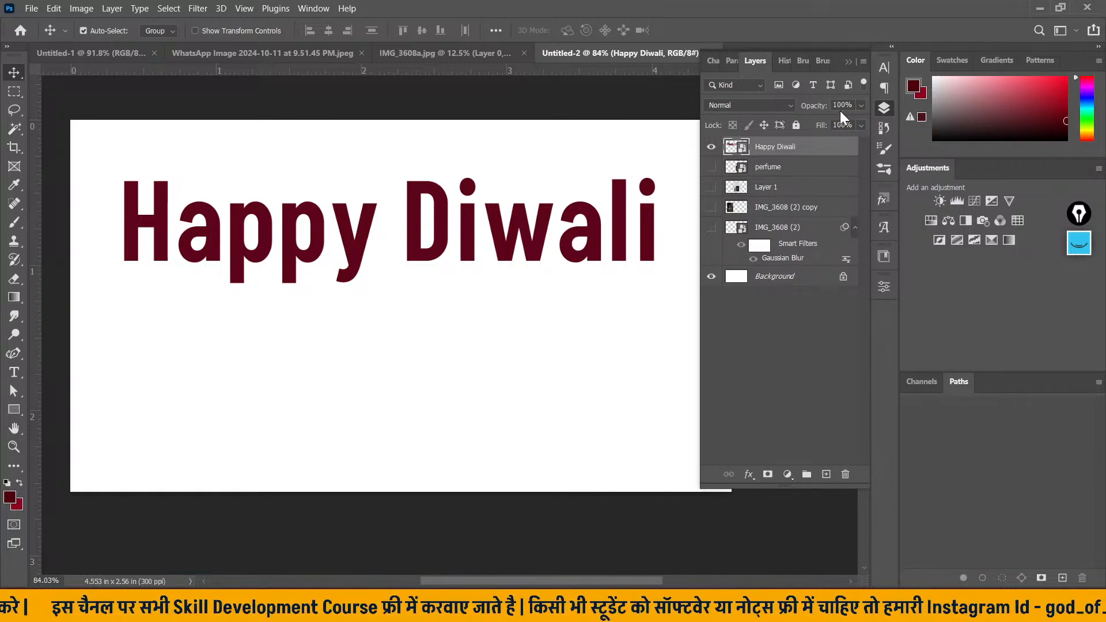
- Duplicate the Happy Diwali smart object and flip the copy vertically with Free Transform
drag(810, 154, 826, 474)
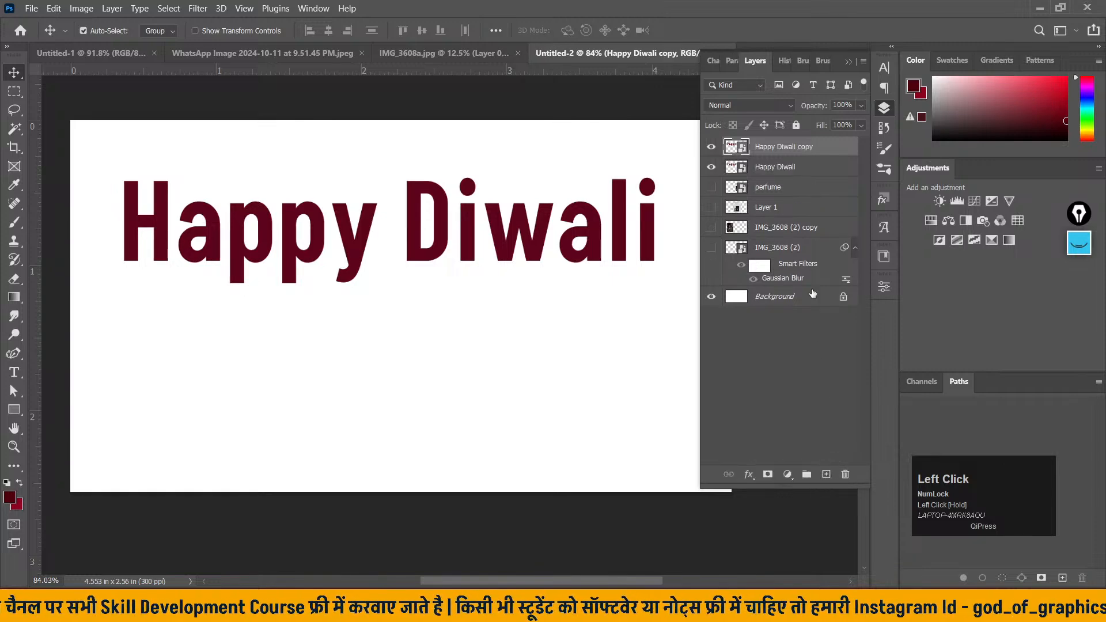
key(ctrl+t)
right_click(530, 242)
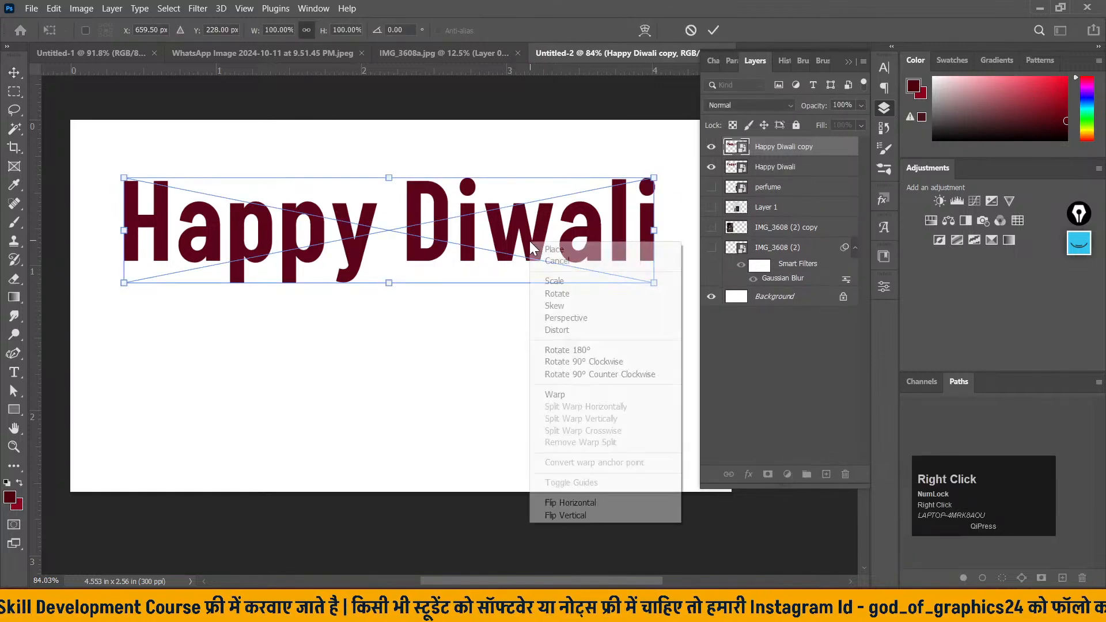
click(588, 515)
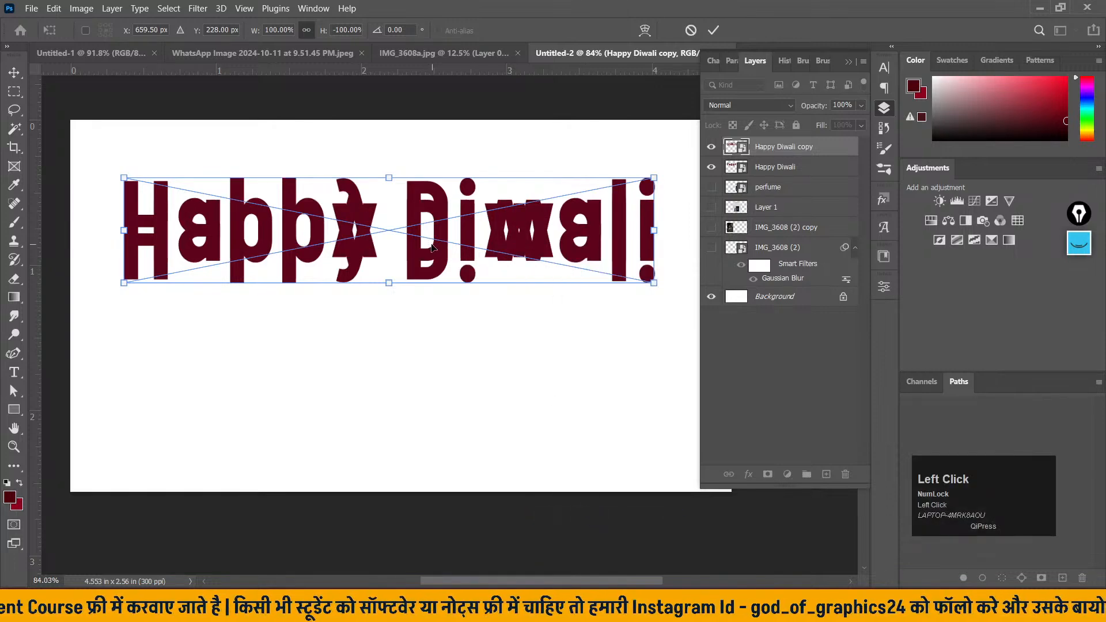
- Move the flipped copy straight down to just below the original text, at about Y 466 px, and commit the transform
key(shift+Down)
key(shift+Down)
key(shift+Down)
key(shift+Down)
key(shift+Down)
key(shift+Down)
key(shift+Down)
key(shift+Down)
key(shift+Down)
key(shift+Down)
key(shift+Down)
key(shift+Down)
key(shift+Down)
key(shift+Down)
key(shift+Down)
key(shift+Down)
key(shift+Down)
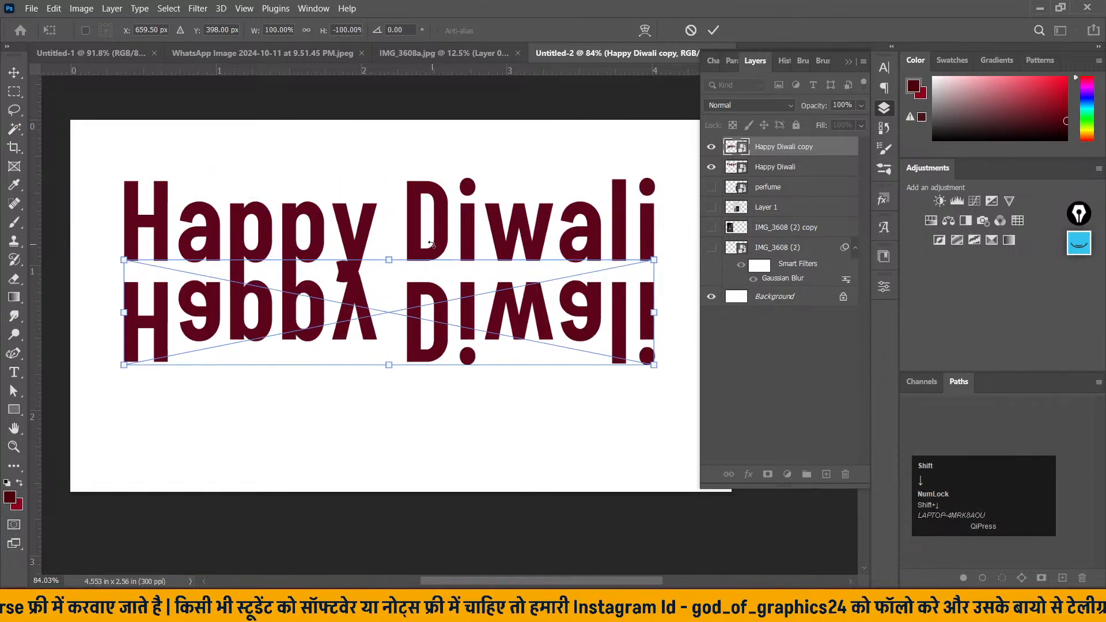
key(shift+Up)
key(shift+Up)
key(shift+Up)
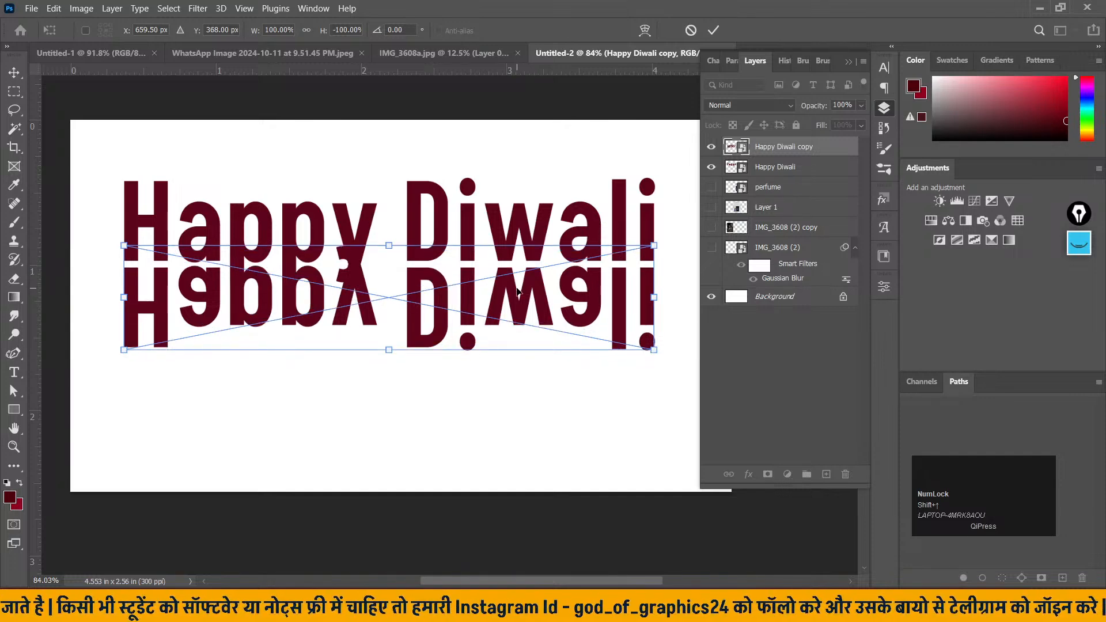
key(shift+Down)
key(shift+Down)
key(shift+Down)
key(shift+Down)
key(shift+Down)
key(shift+Down)
key(shift+Down)
key(shift+Down)
key(shift+Down)
key(shift+Down)
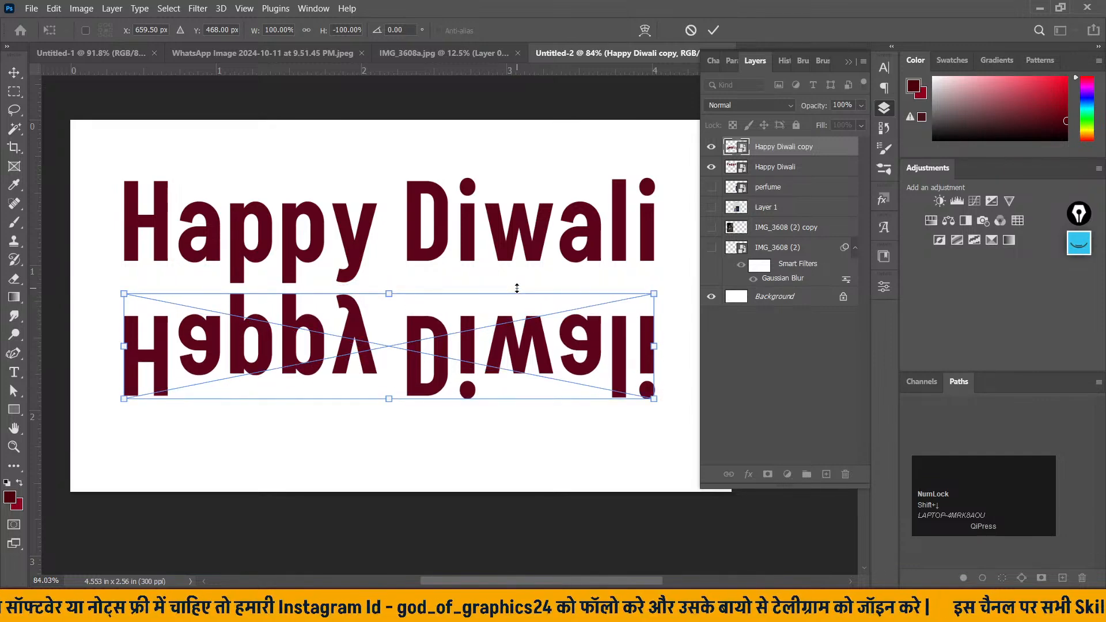
key(Up)
key(Up)
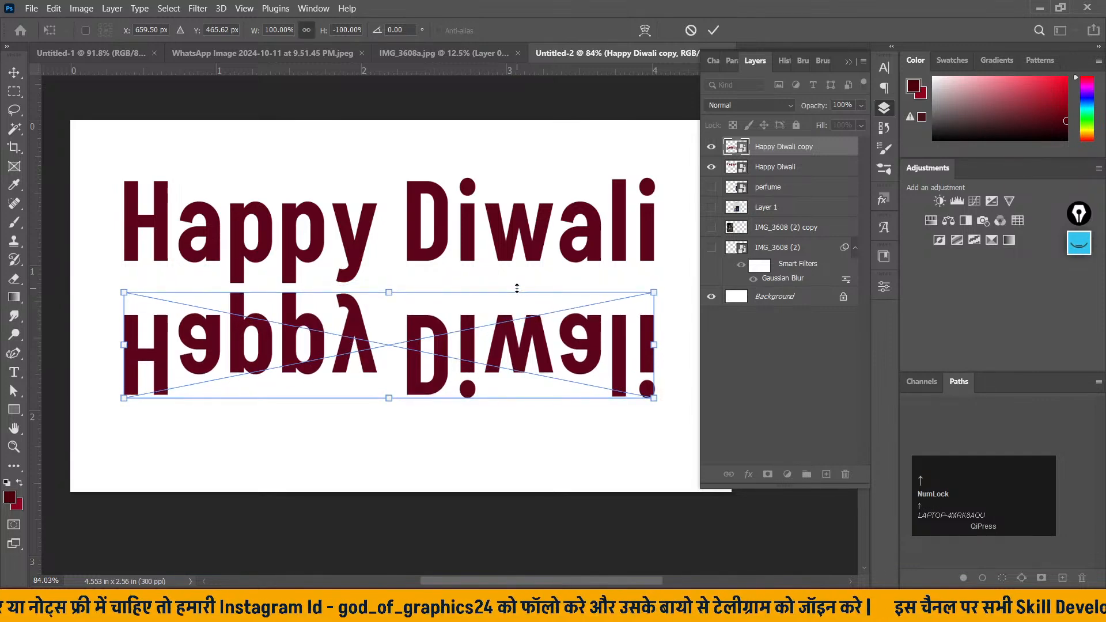
click(15, 73)
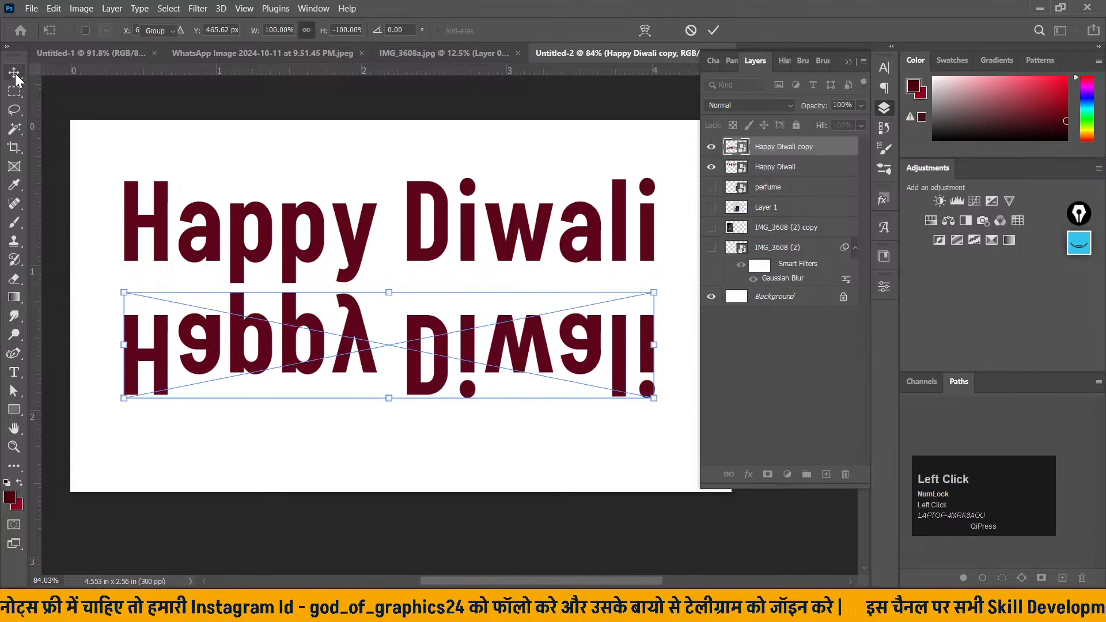
- Add a black mask to the Happy Diwali copy layer and draw a vertical white-to-black gradient on it to fade the reflection downward
alt+click(769, 477)
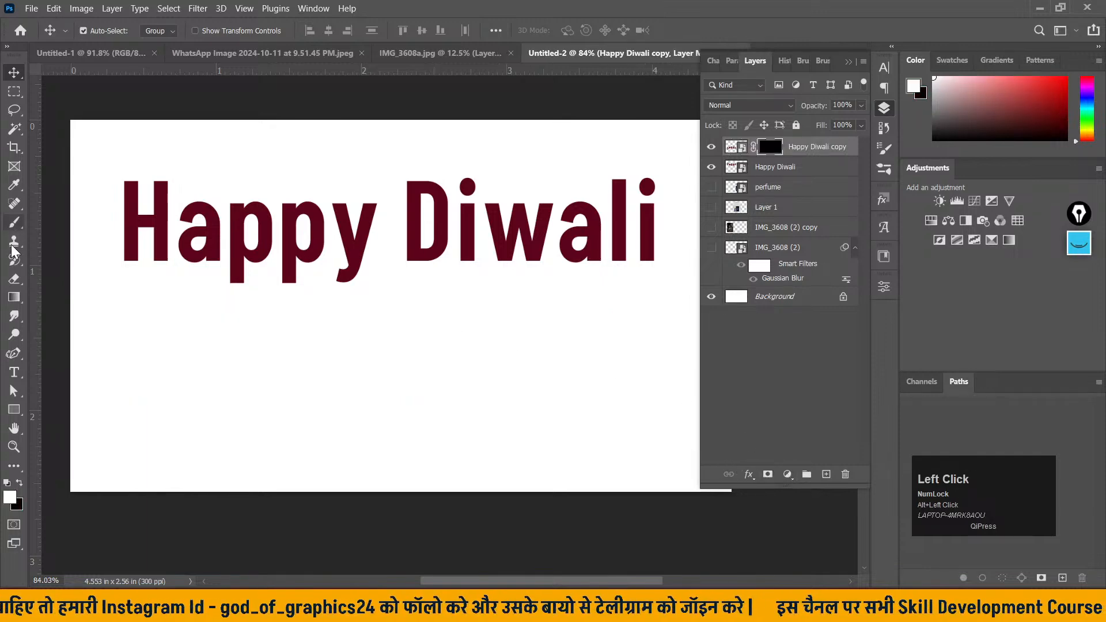
click(15, 298)
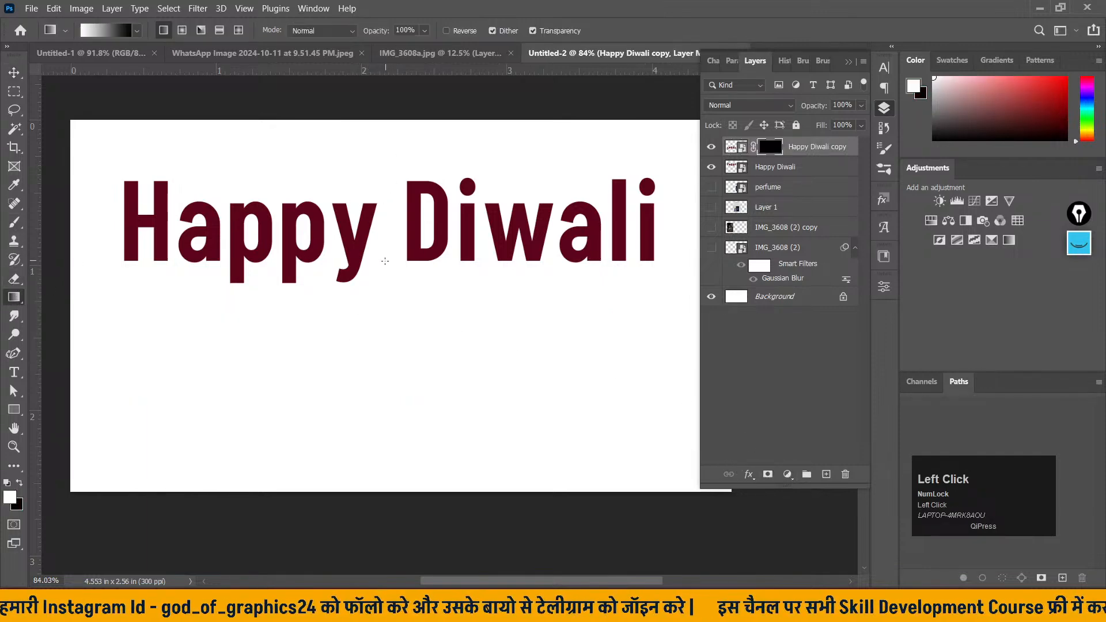
drag(389, 254, 382, 462)
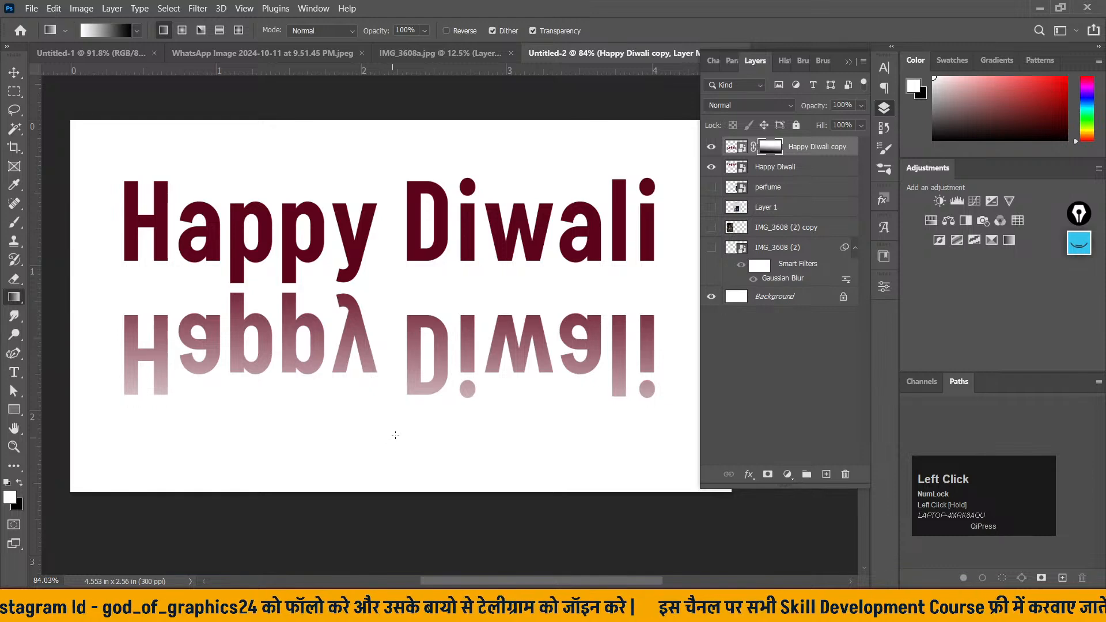
- Open the Happy Diwali smart object's contents, replace the word "Diwali" with "Holi", and save the contents
click(15, 73)
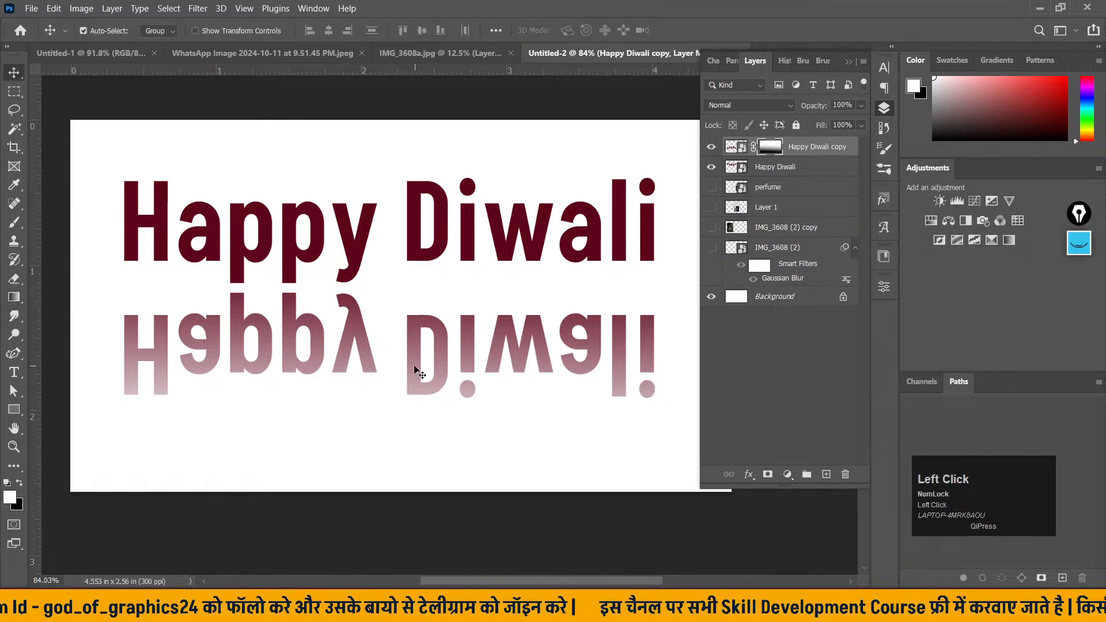
click(437, 252)
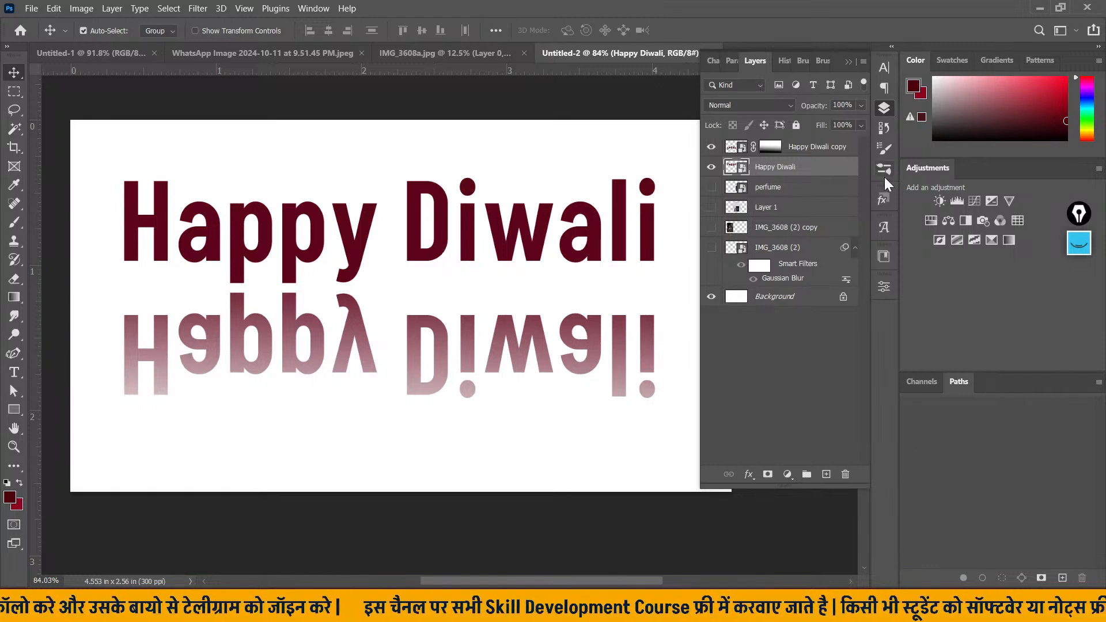
double_click(743, 170)
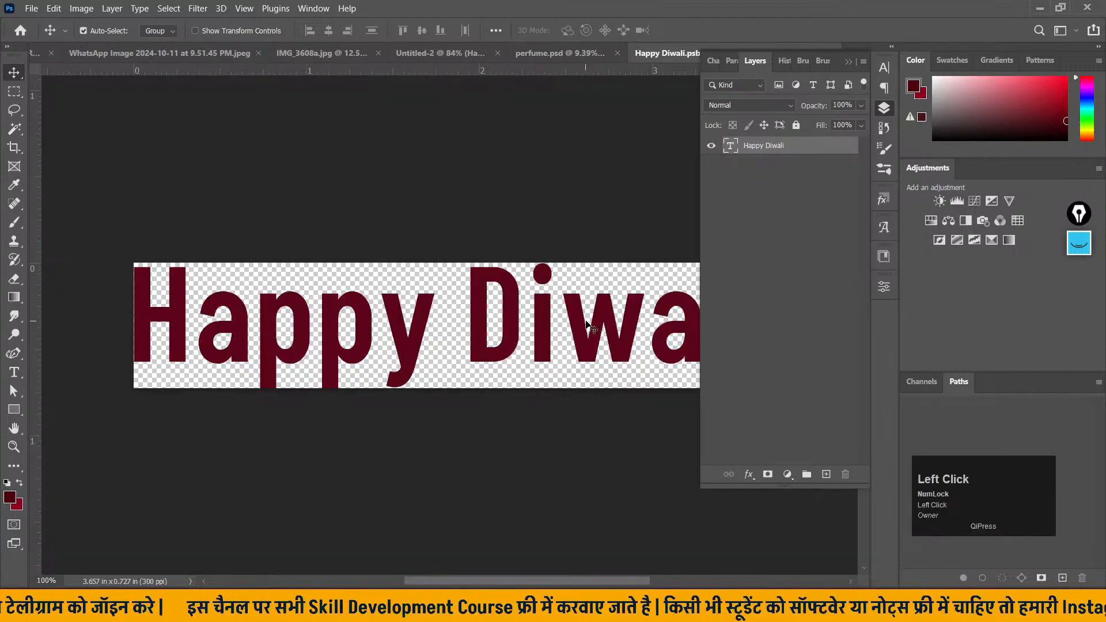
scroll(501, 309, up, 1)
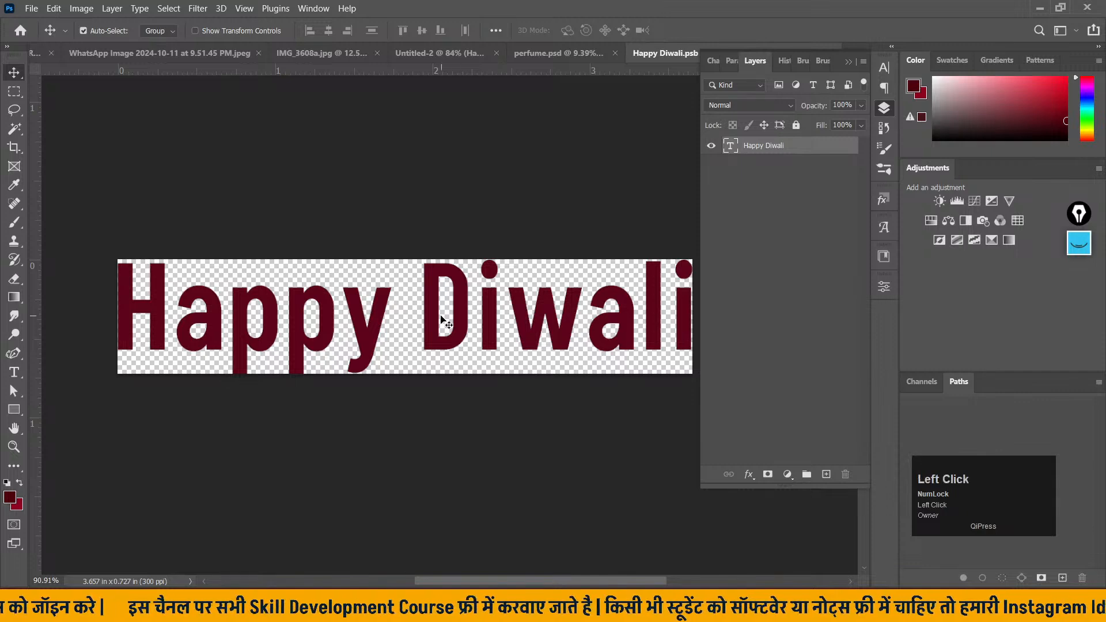
double_click(501, 309)
drag(418, 311, 760, 335)
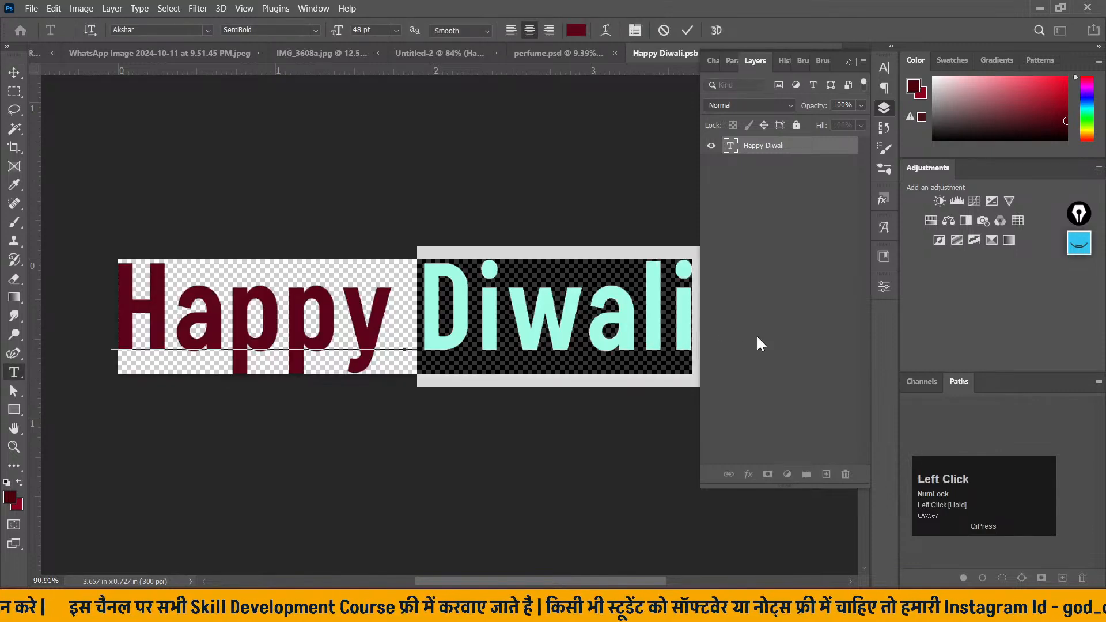
text(Holi)
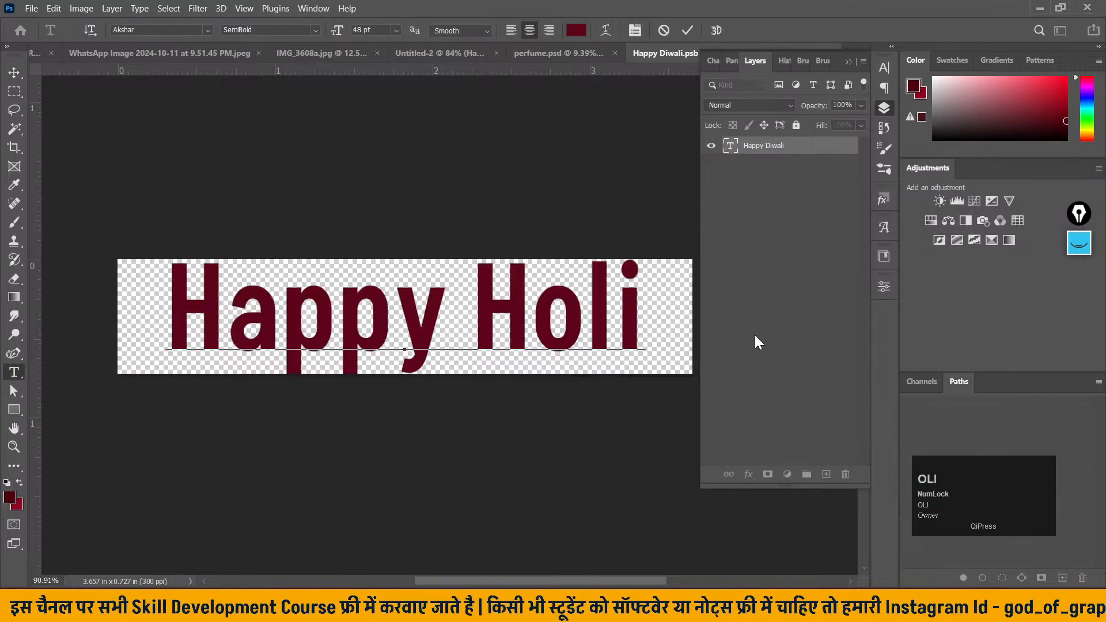
click(14, 72)
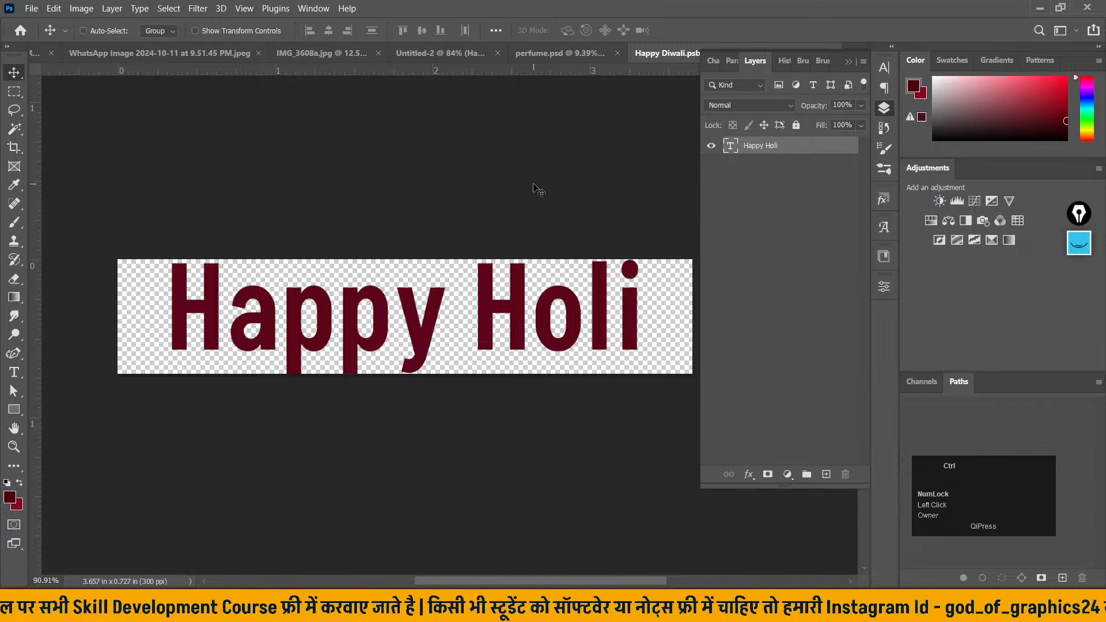
- Return to the Untitled-2 document and examine the updated text and its reflection
click(547, 53)
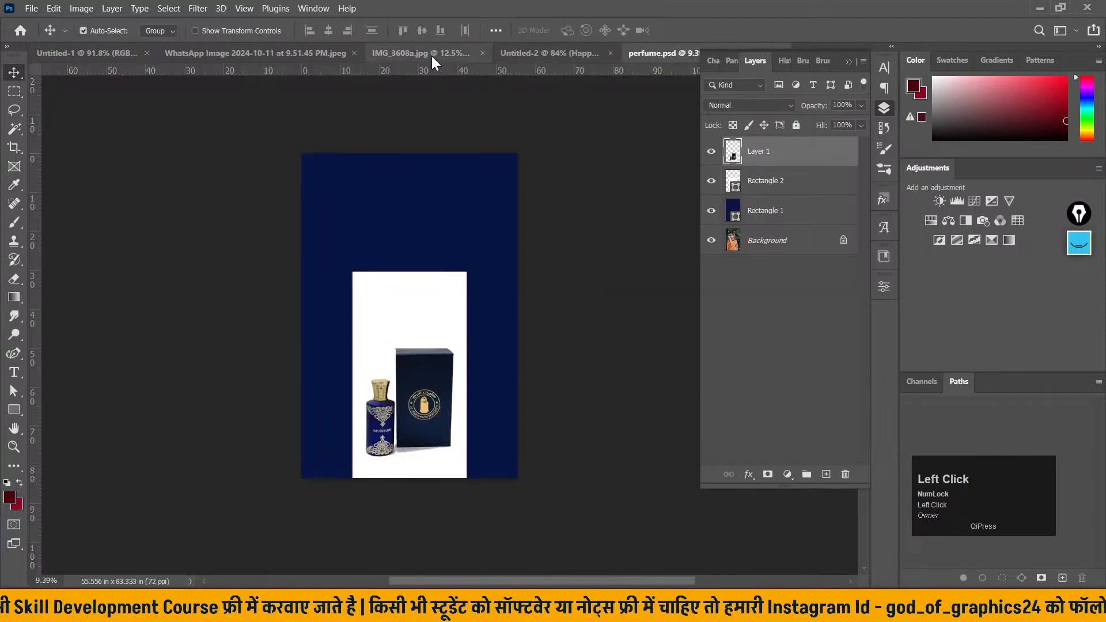
click(394, 52)
click(231, 52)
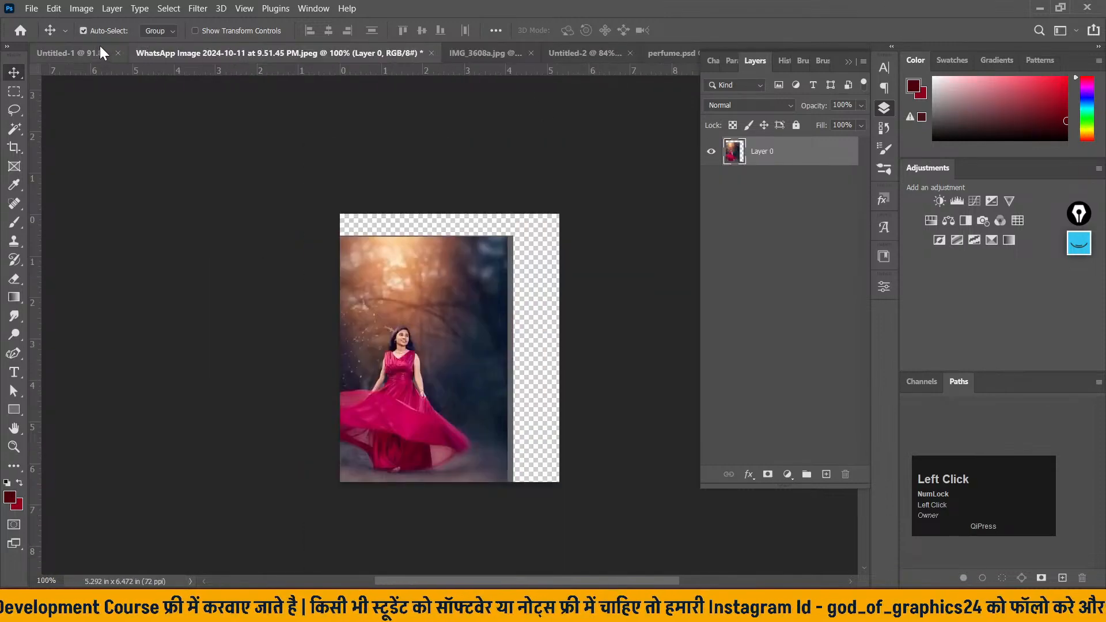
click(99, 51)
click(668, 53)
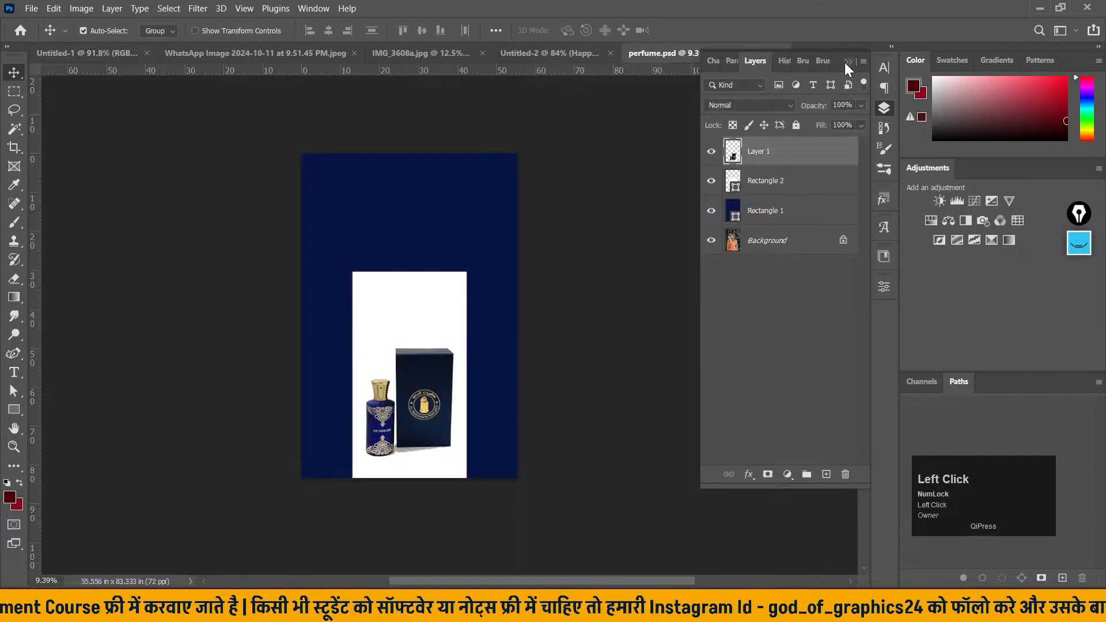
click(845, 61)
click(807, 54)
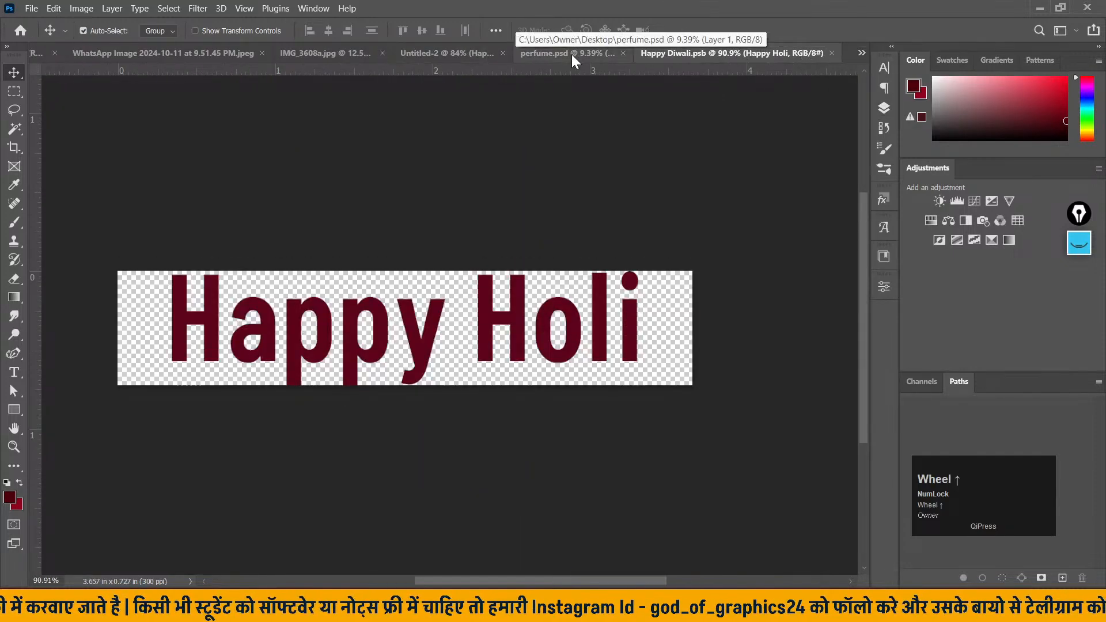
click(862, 53)
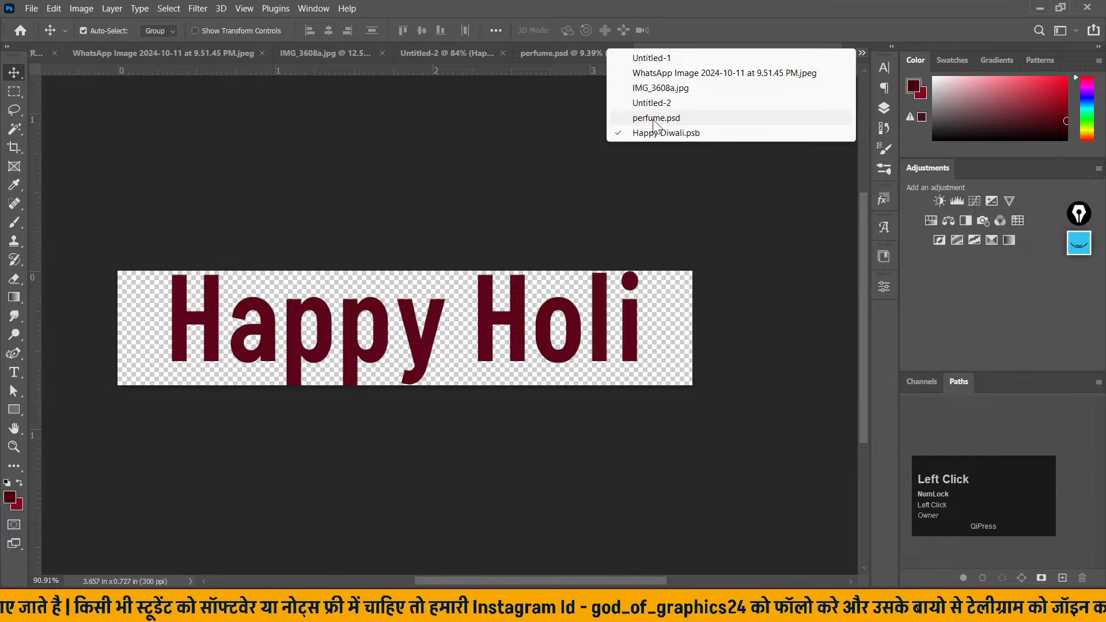
click(655, 102)
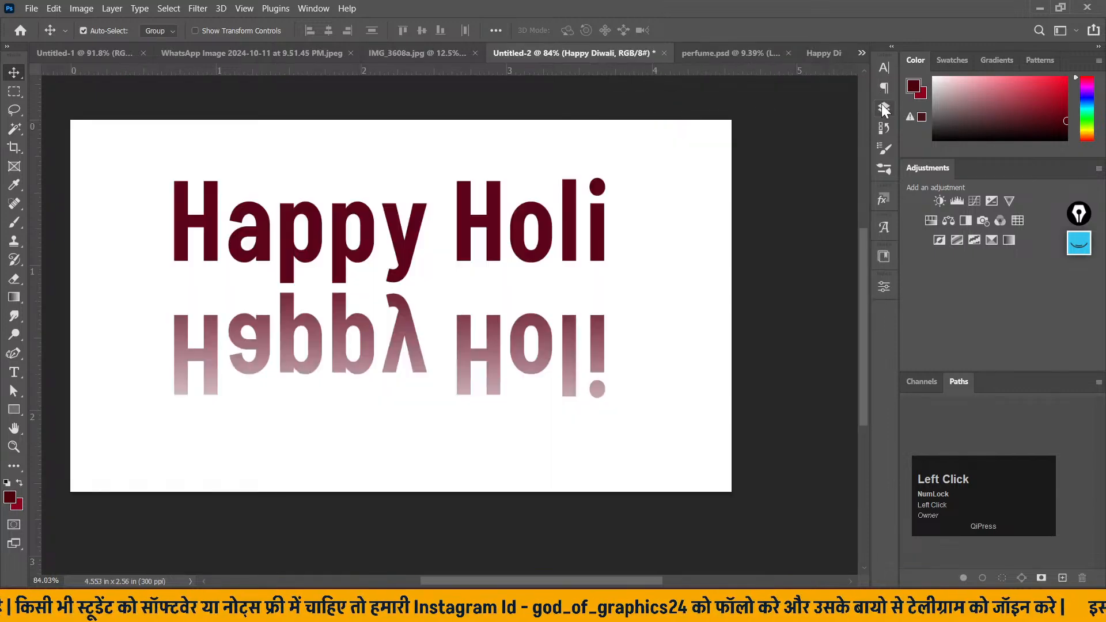
click(884, 108)
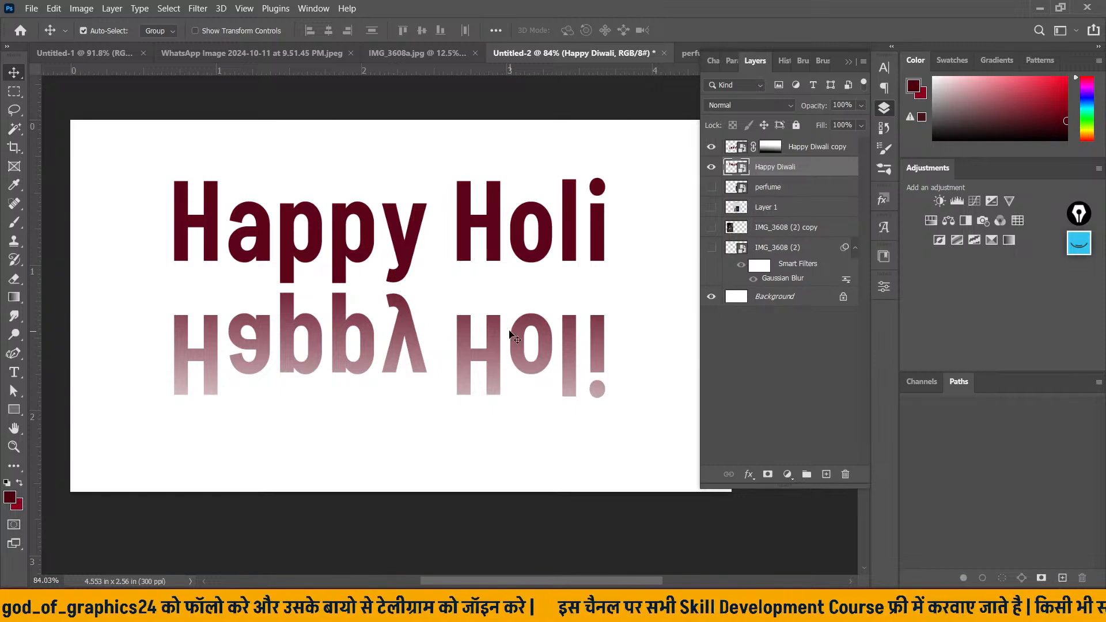
scroll(424, 254, down, 2)
drag(594, 246, 498, 250)
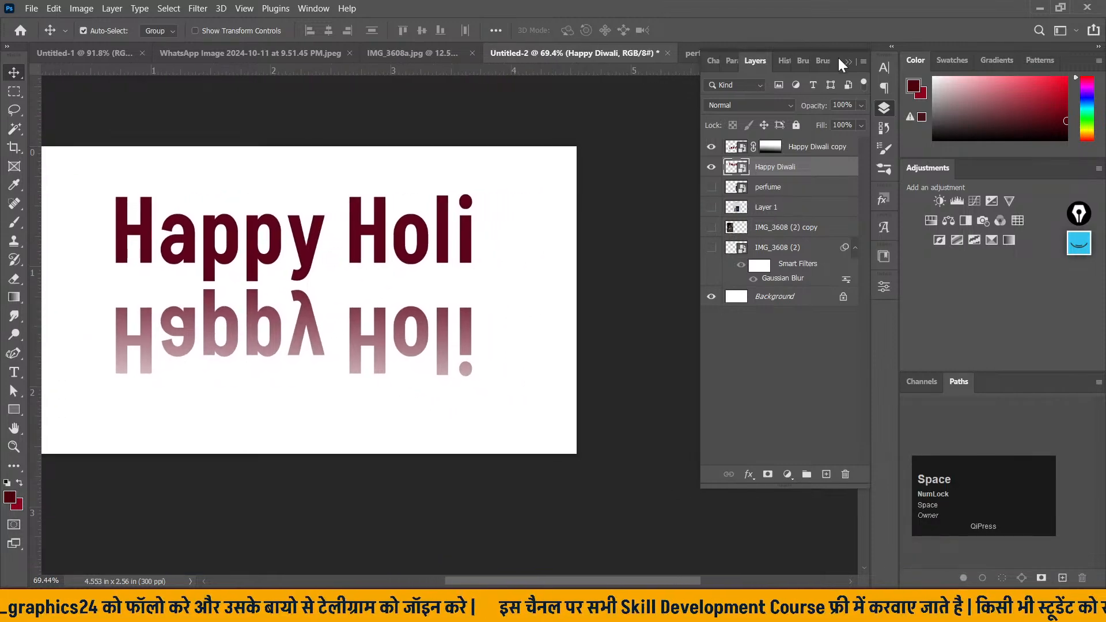
- Close the perfume.psd and Happy Diwali.psb documents, leaving Untitled-2 open
click(838, 60)
click(762, 57)
click(782, 54)
click(754, 53)
click(829, 54)
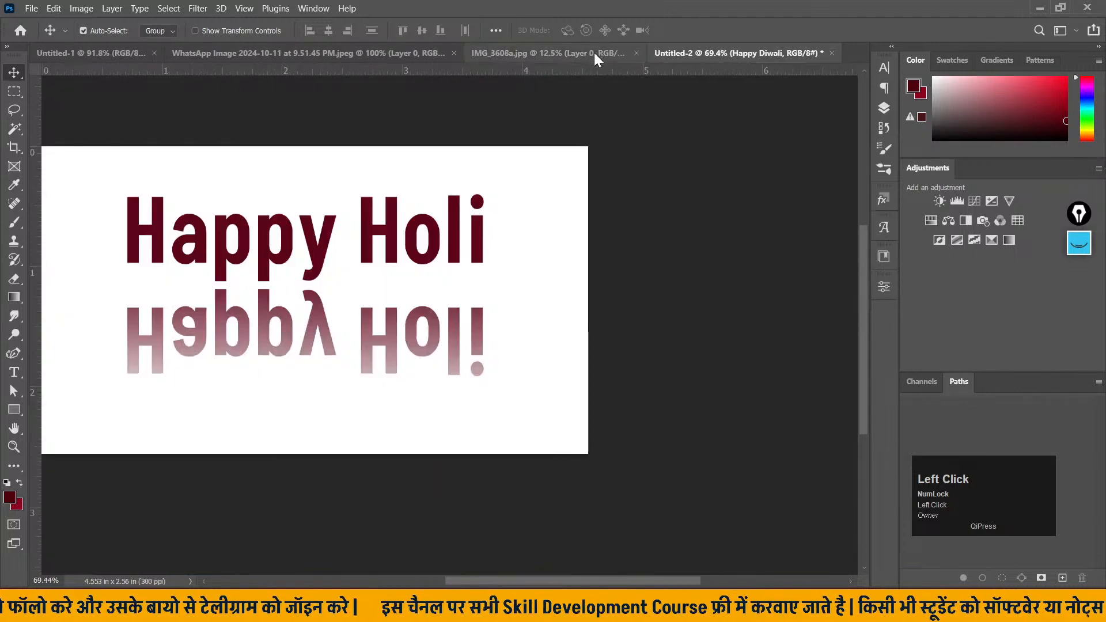
- Reopen the Happy Diwali smart object's contents and replace the word "Holi" with "chhath"
click(884, 108)
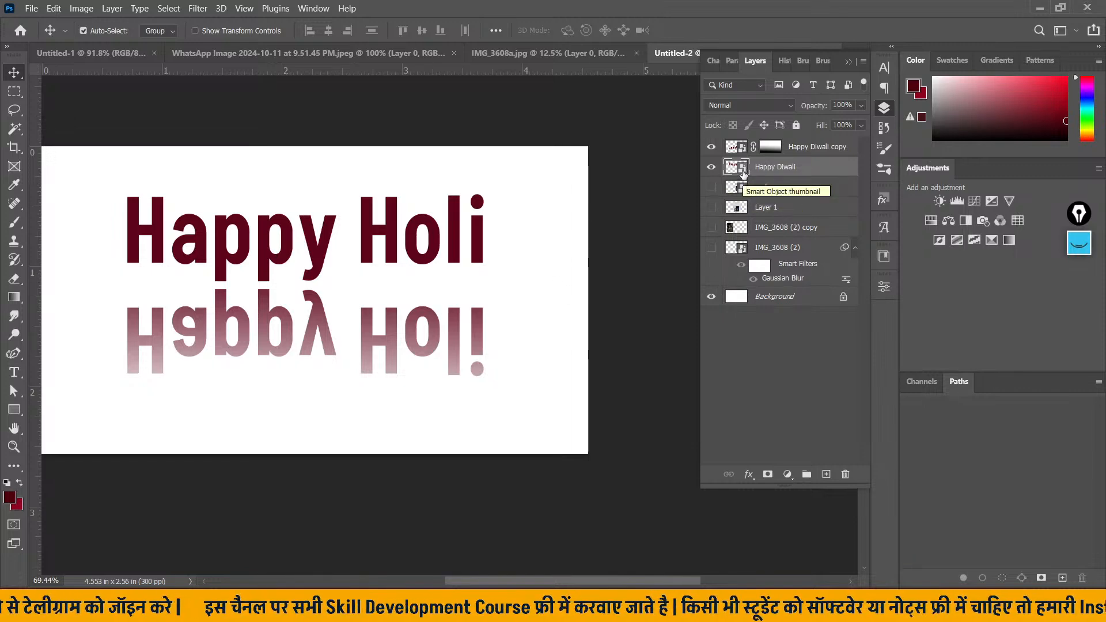
double_click(743, 172)
double_click(574, 324)
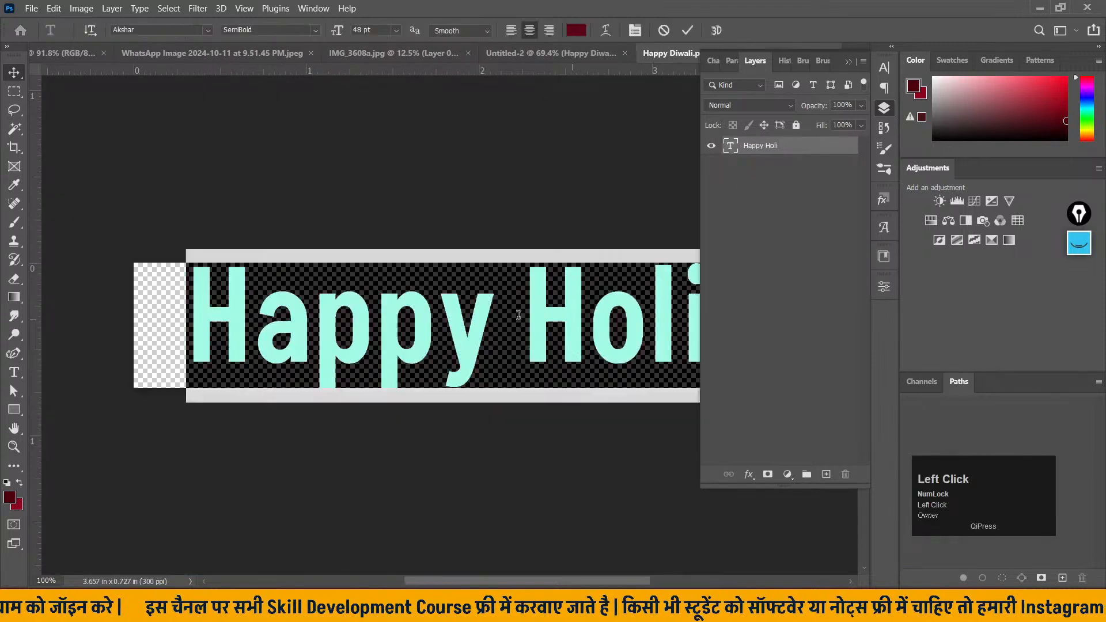
drag(524, 323, 870, 312)
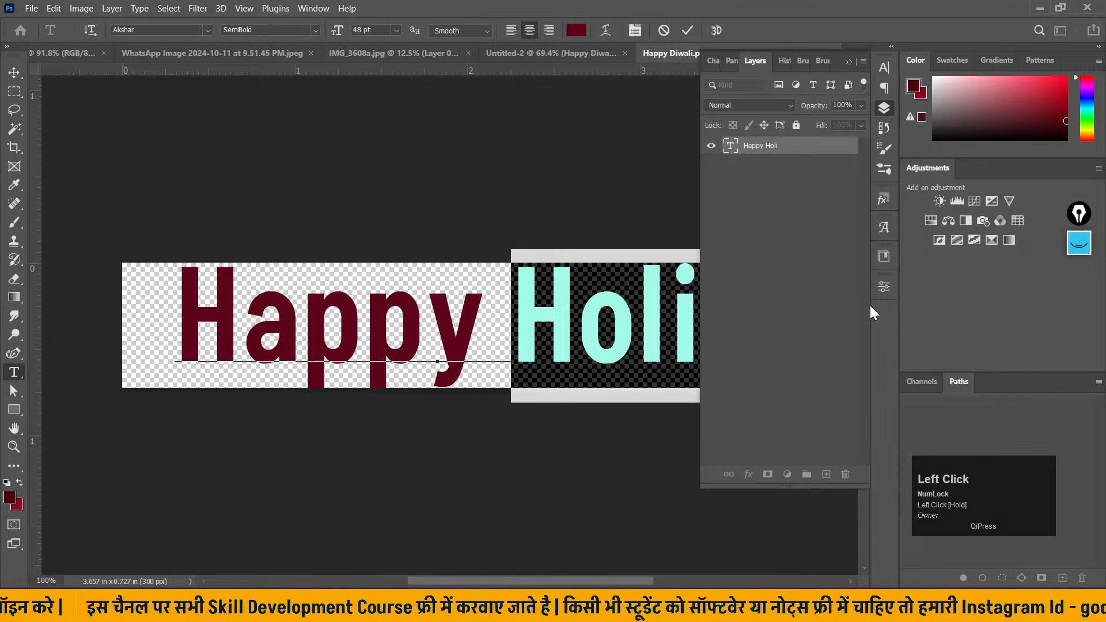
text(chhath)
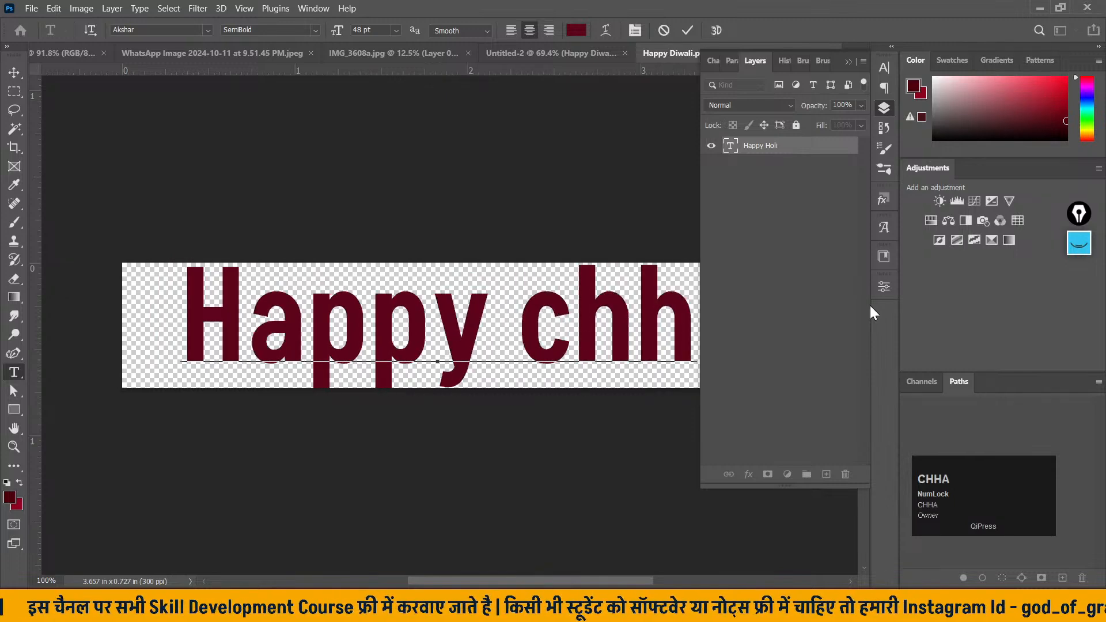
click(15, 75)
scroll(336, 386, down, 2)
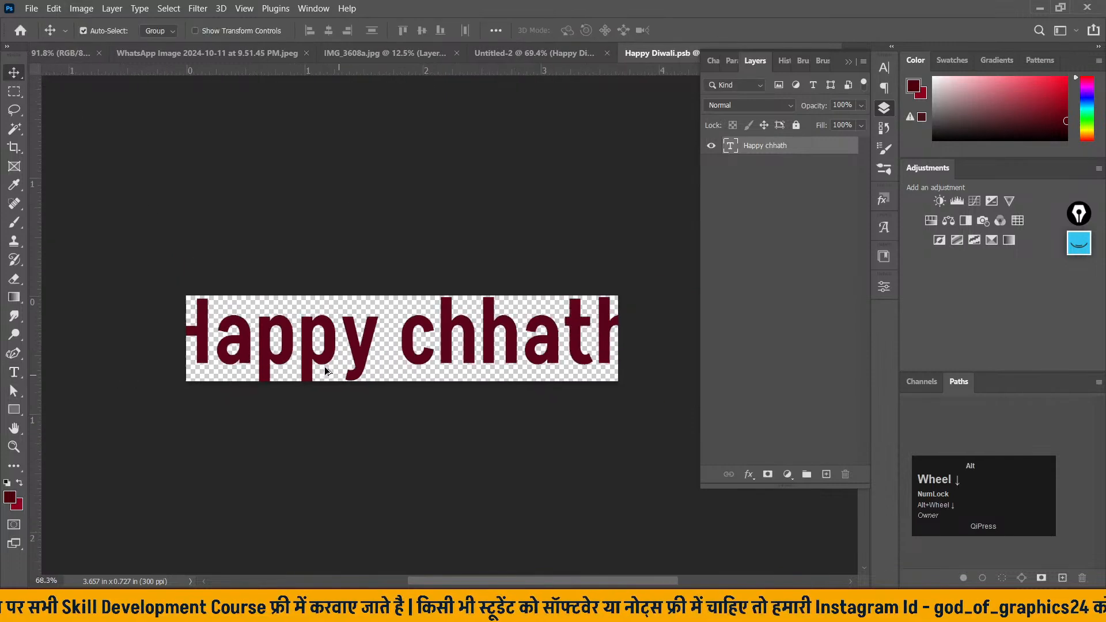
- Widen the smart object's canvas on both sides with the Crop tool to about 3.92 in to fit the full text, and save it
click(13, 149)
drag(188, 335, 179, 340)
drag(625, 339, 633, 342)
click(14, 72)
key(ctrl+s)
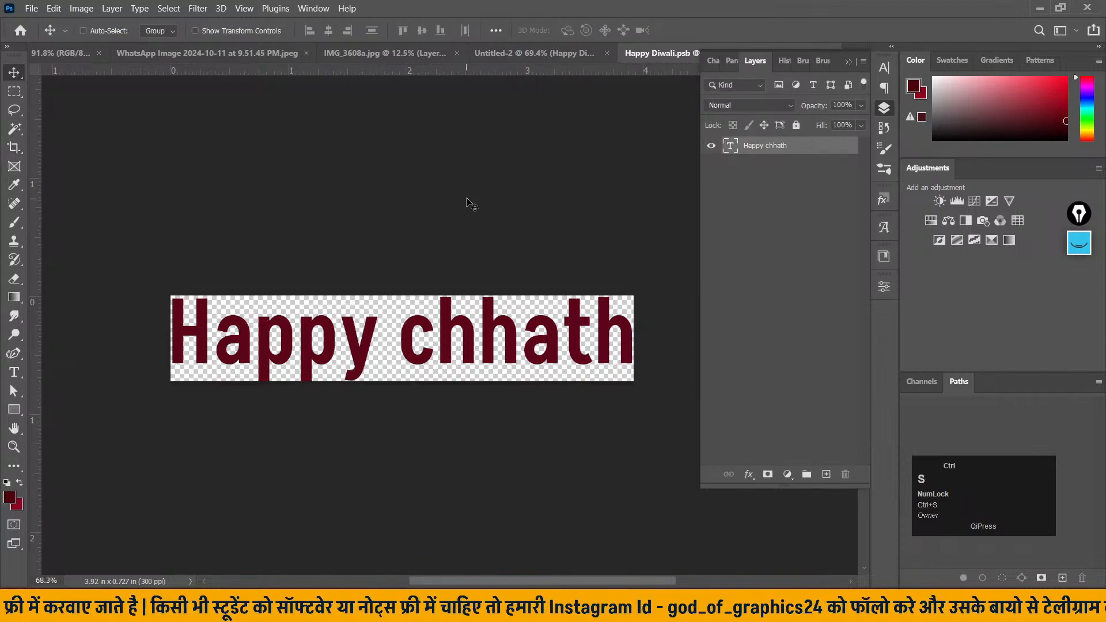
- Go back to Untitled-2 and check the updated text and reflection, hiding and reshowing the Happy Diwali layer
click(484, 59)
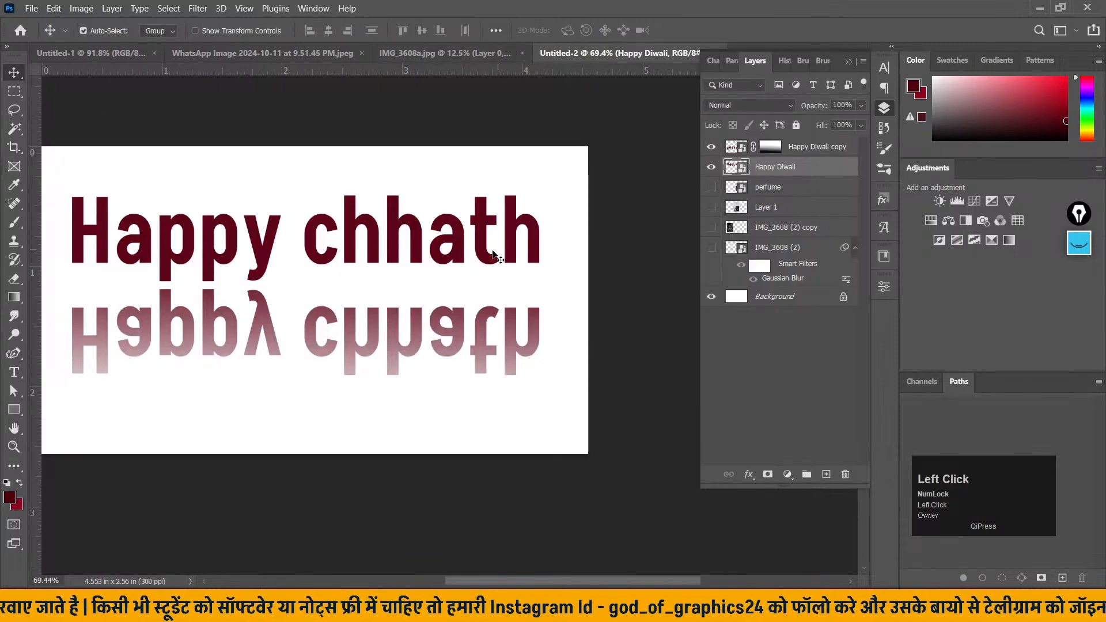
drag(407, 295, 471, 306)
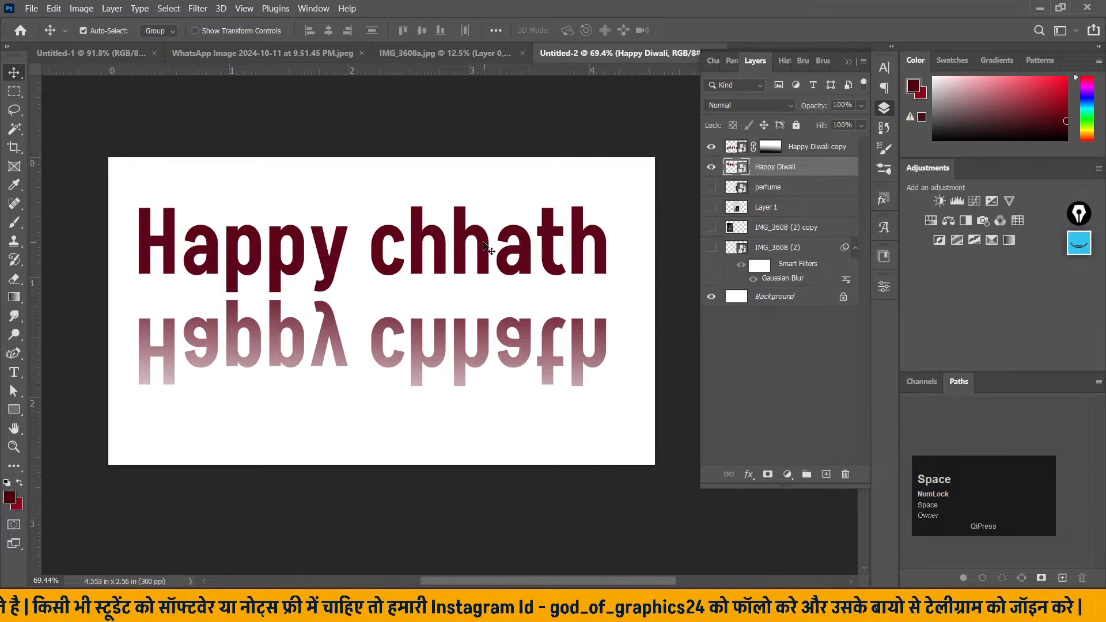
click(712, 167)
click(712, 167)
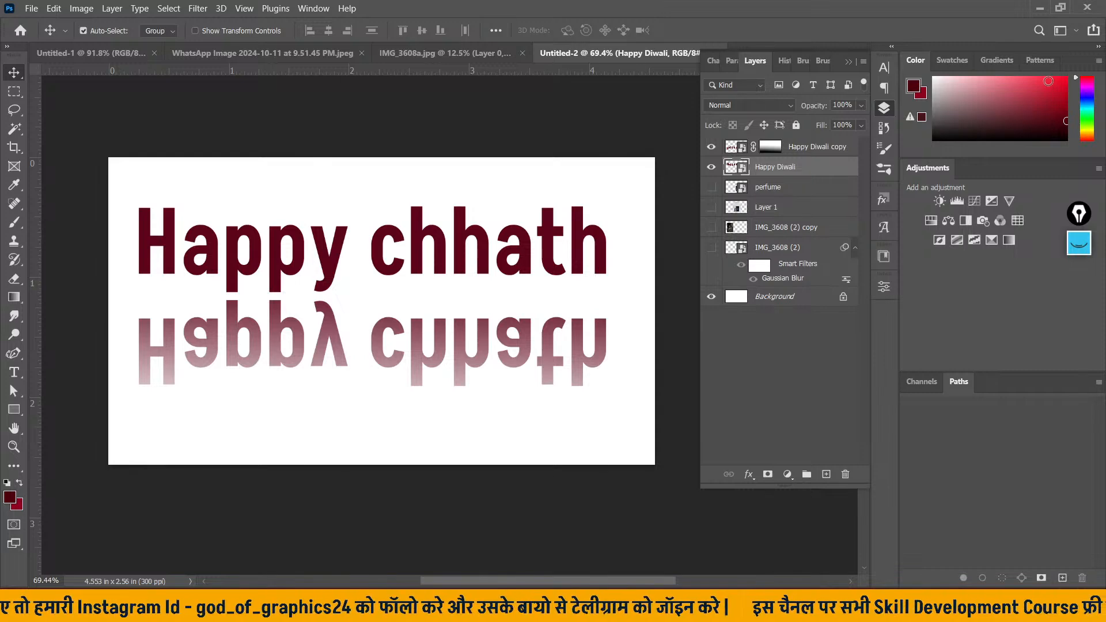
- Try to recolour the Happy Diwali smart object directly in Untitled-2 with a bright pinkish-red character colour
click(883, 67)
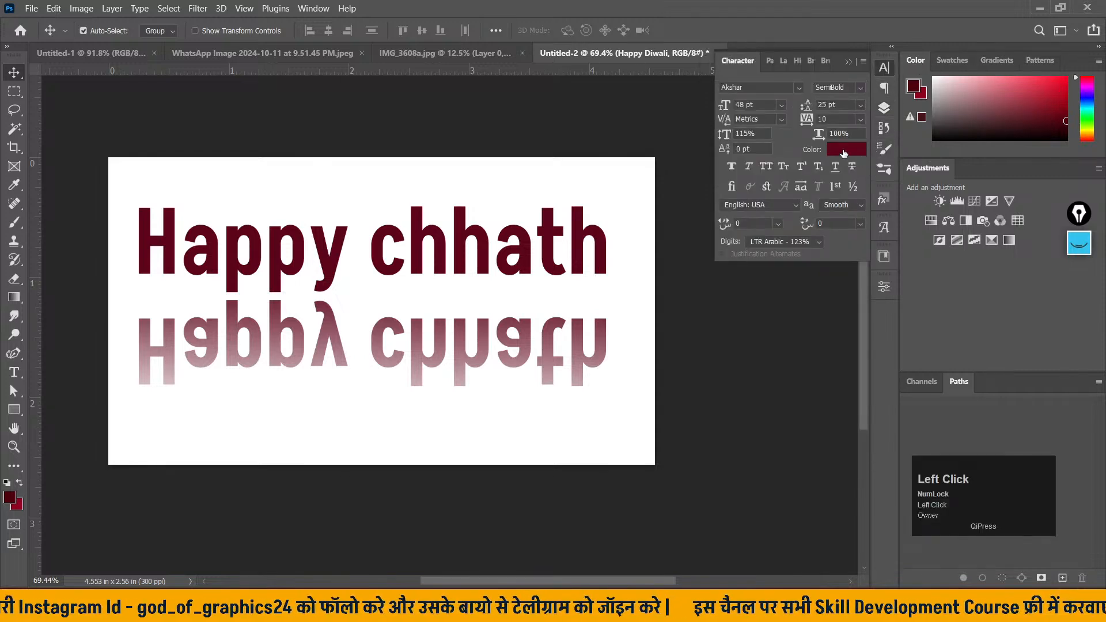
click(843, 153)
drag(756, 229, 811, 152)
click(928, 157)
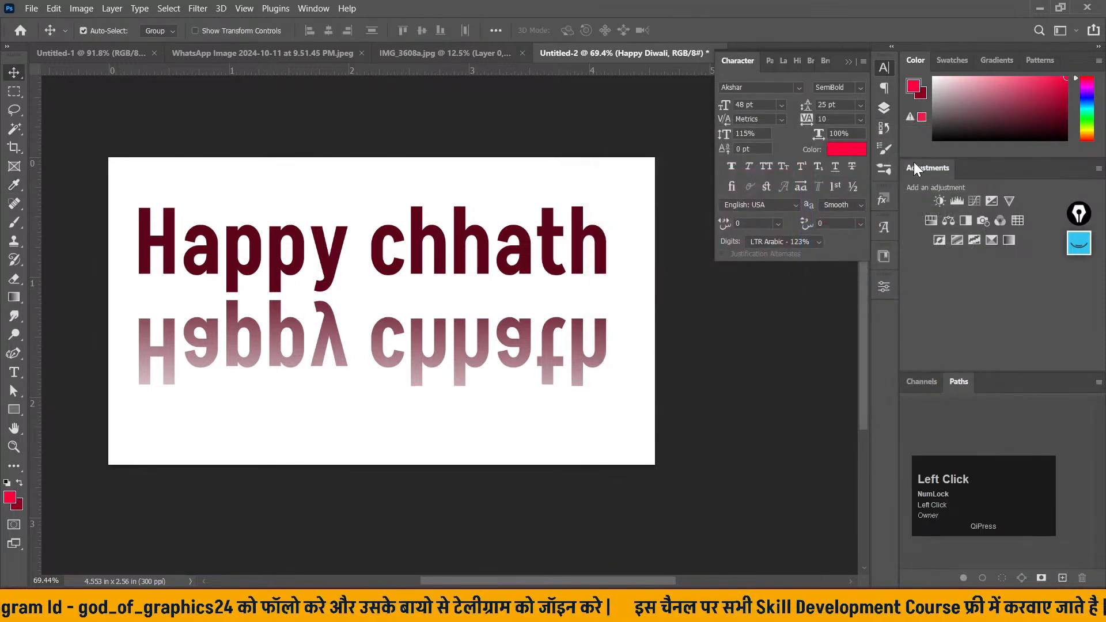
- Open the Happy Diwali smart object's contents, set the text colour to bright blue, save, and return to Untitled-2
click(885, 106)
double_click(736, 168)
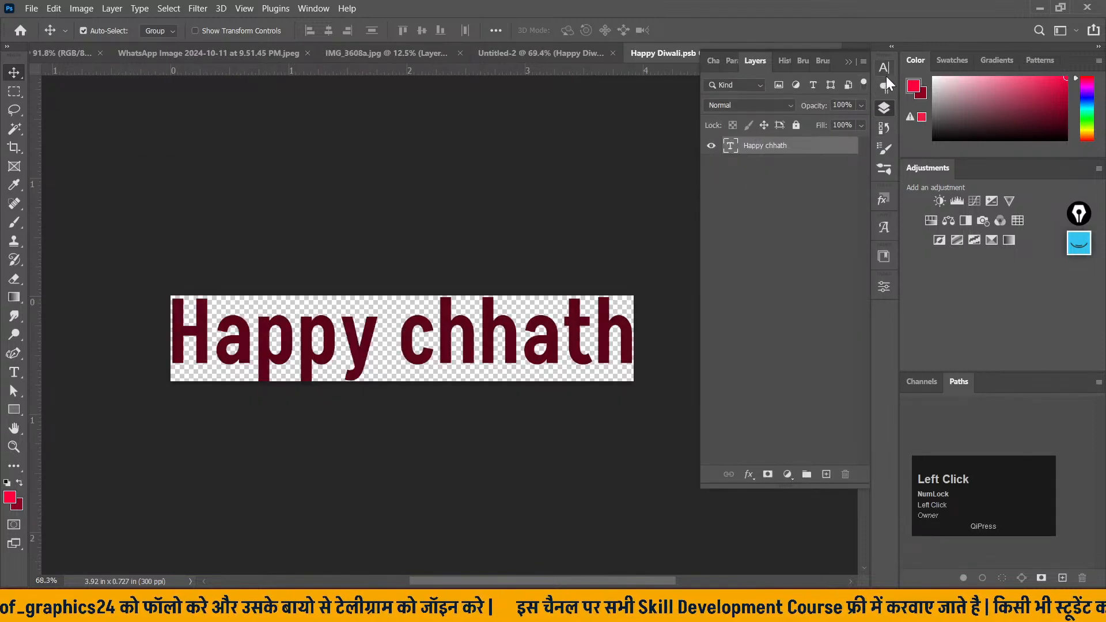
click(885, 72)
click(851, 150)
click(811, 232)
click(789, 167)
click(937, 160)
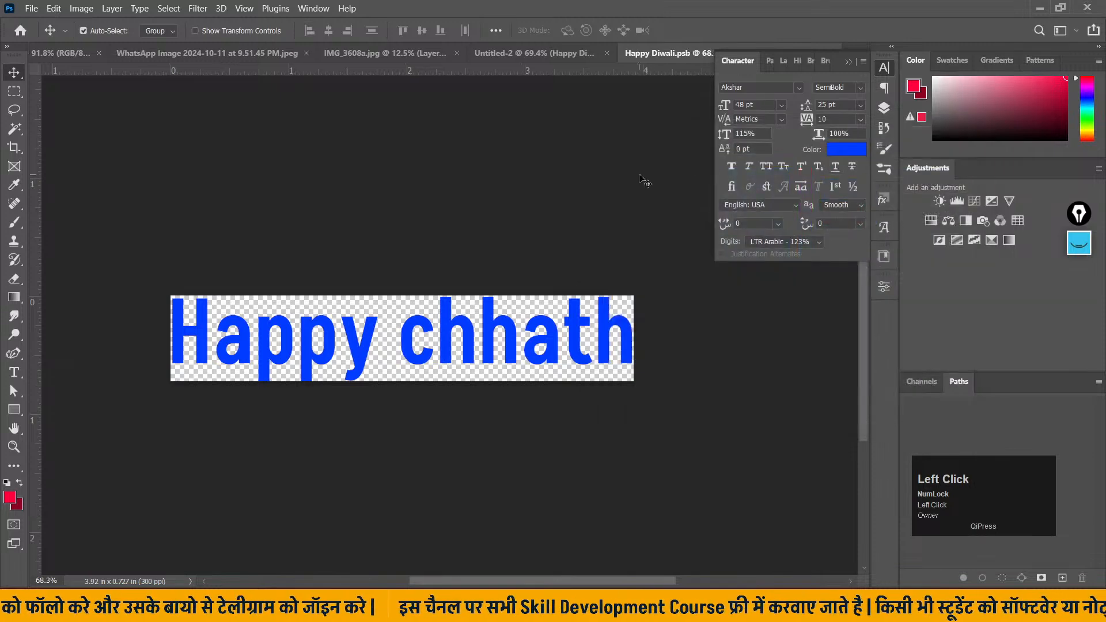
key(ctrl+s)
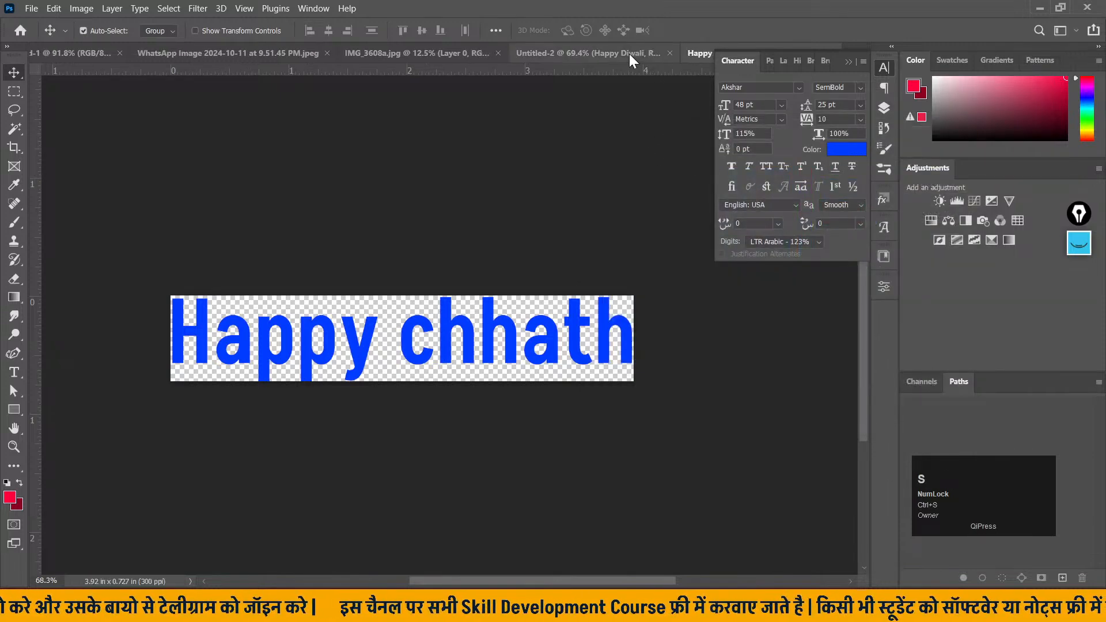
click(628, 54)
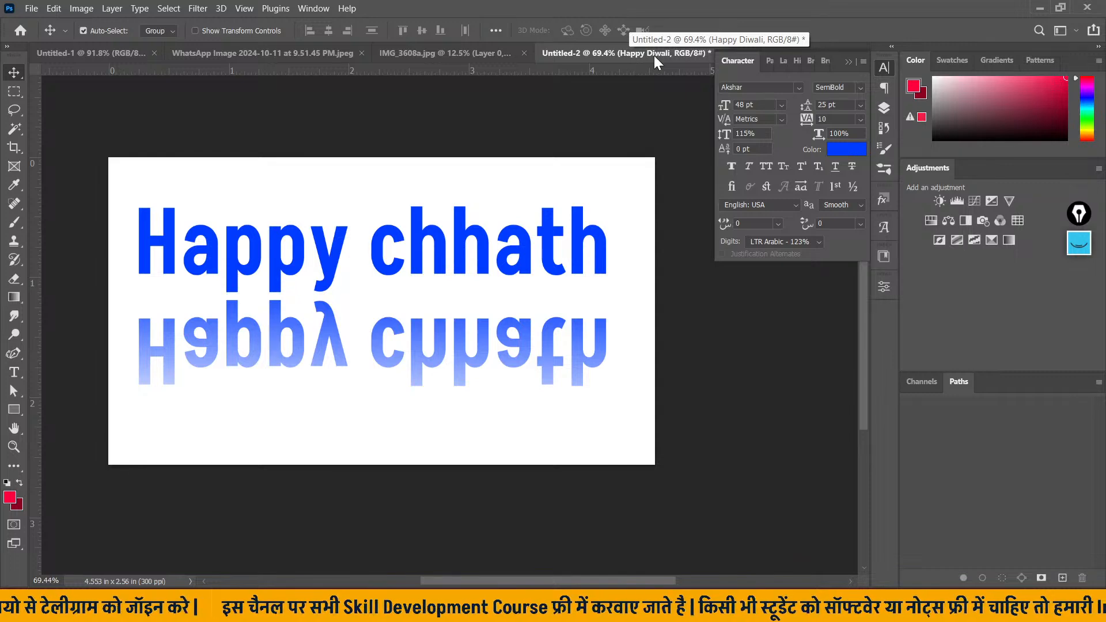
- Move the Happy Diwali copy reflection slightly up so it meets the descenders of the original text
click(849, 62)
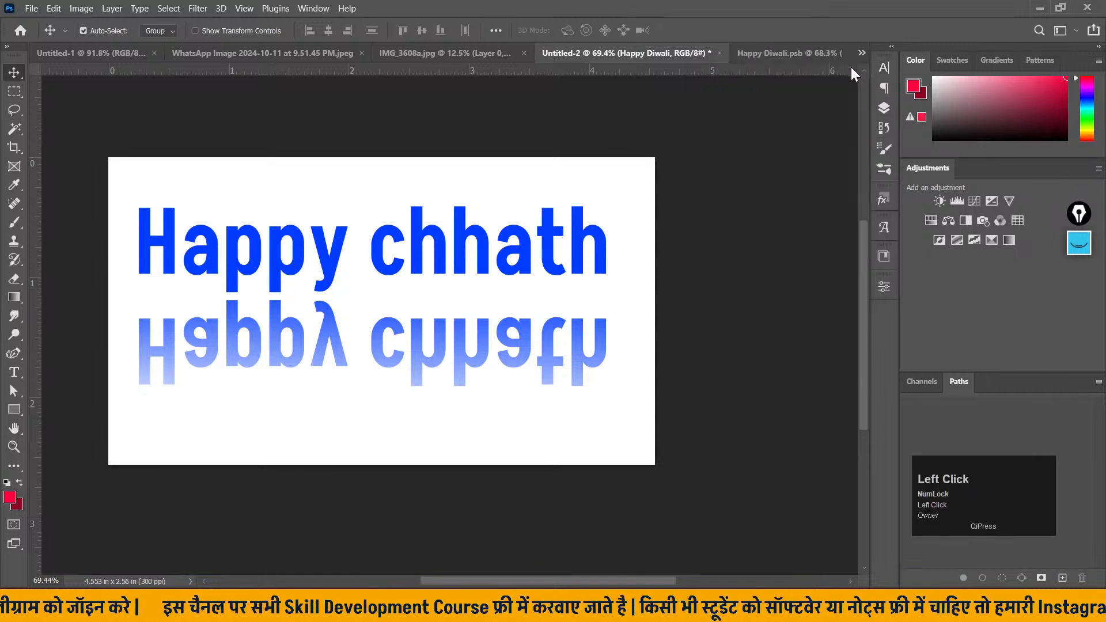
click(884, 108)
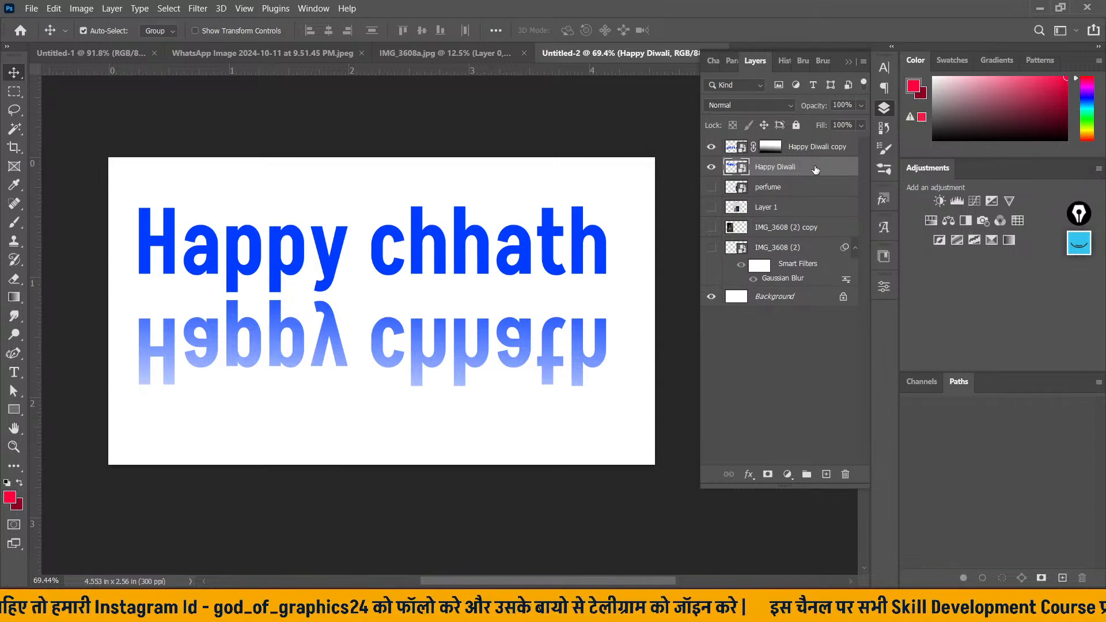
click(850, 64)
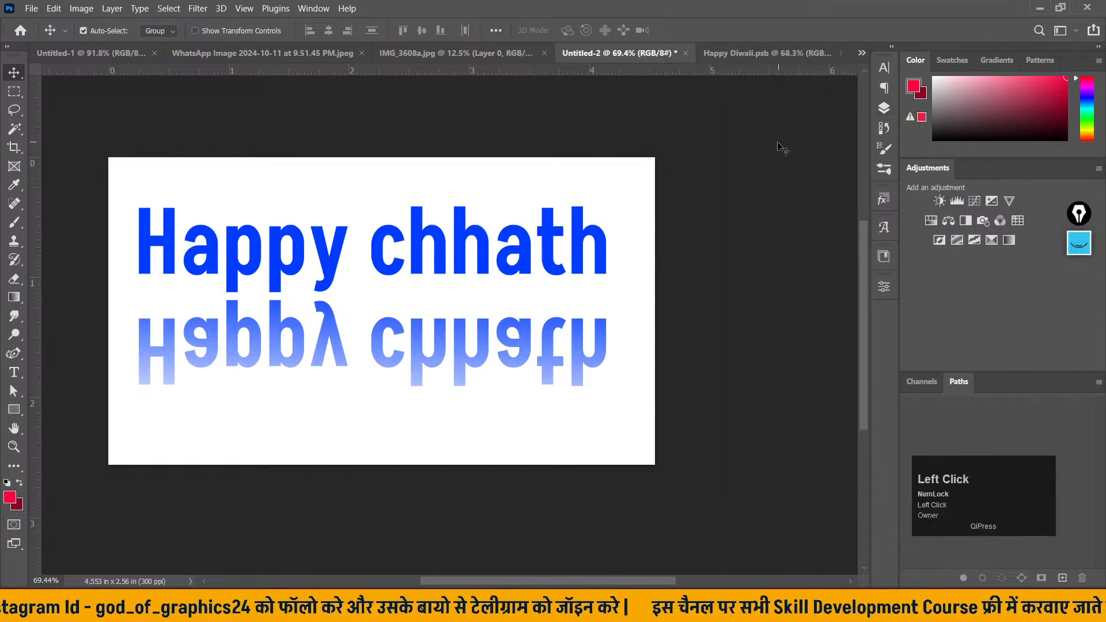
mouse_move(591, 335)
mouse_down()
mouse_move(583, 342)
mouse_move(582, 331)
mouse_move(601, 340)
mouse_move(577, 345)
mouse_up()
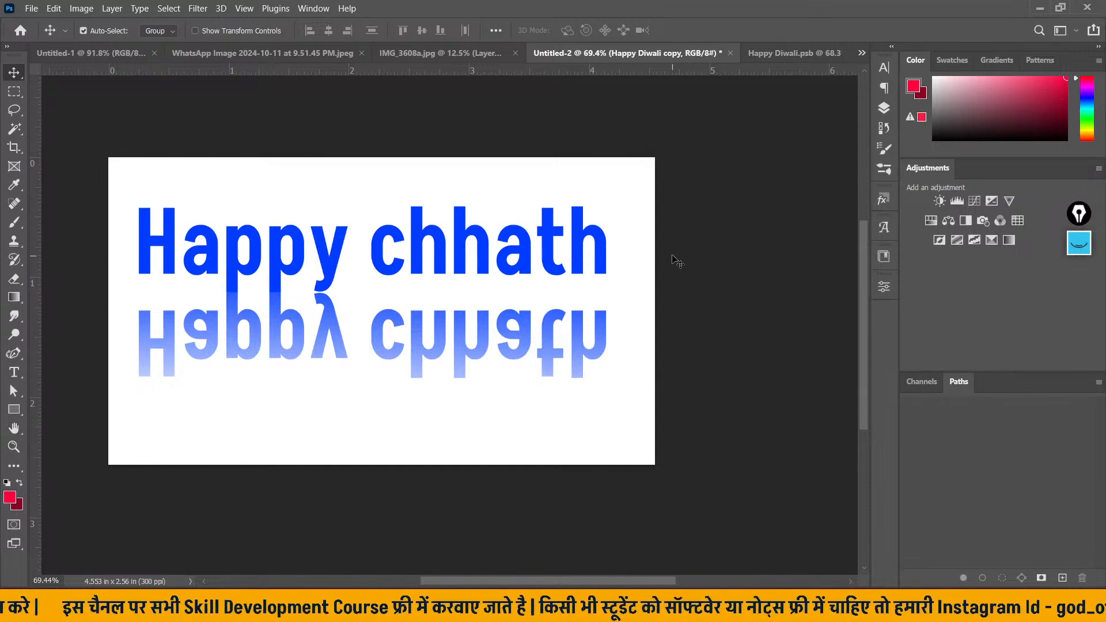
- Hide both Happy Diwali layers, then compare the IMG_3608 (2) layer with its copy by showing and hiding them
click(887, 112)
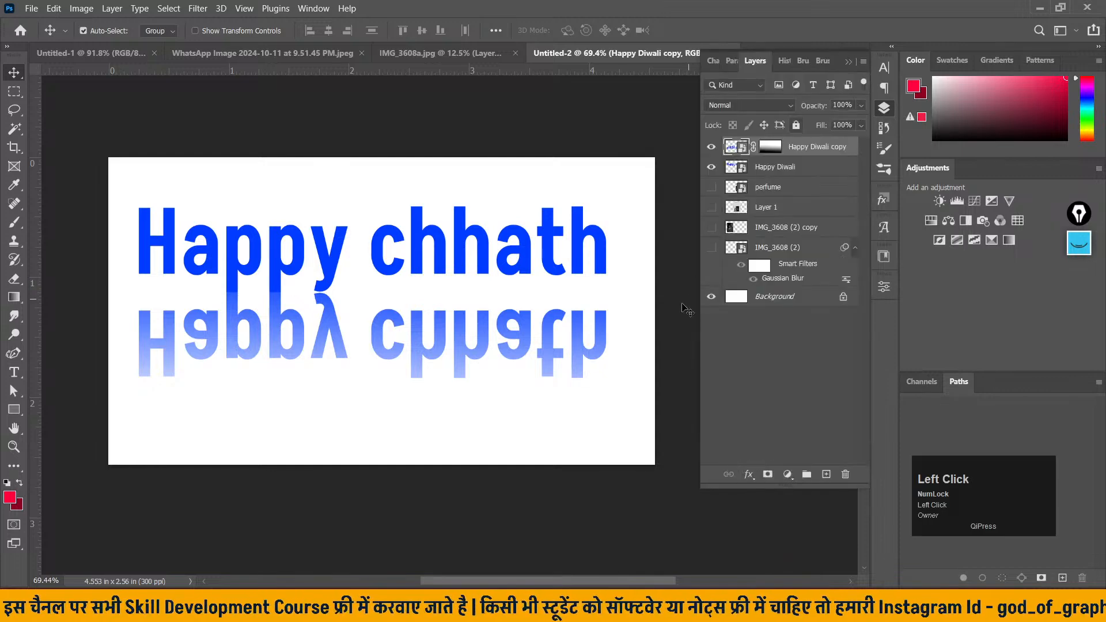
click(712, 167)
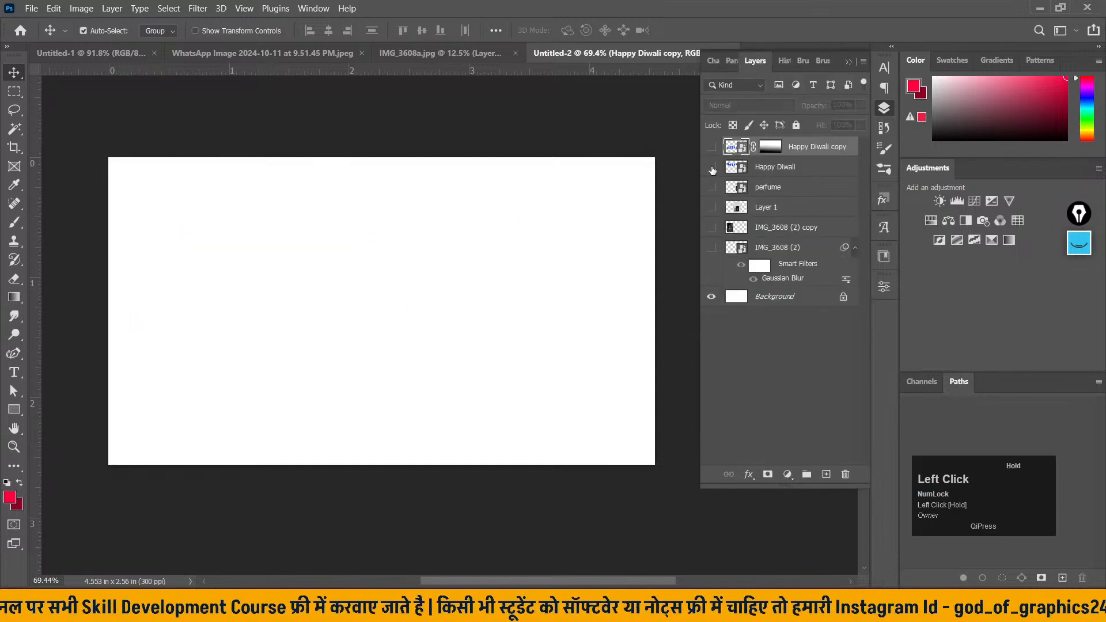
click(711, 247)
click(712, 247)
click(712, 247)
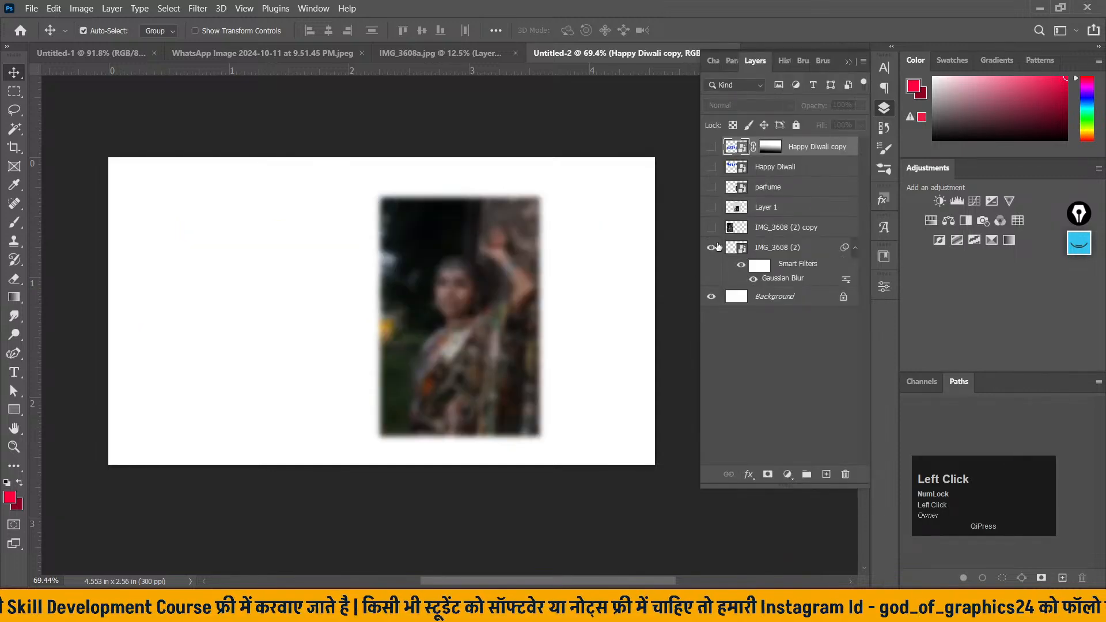
click(711, 227)
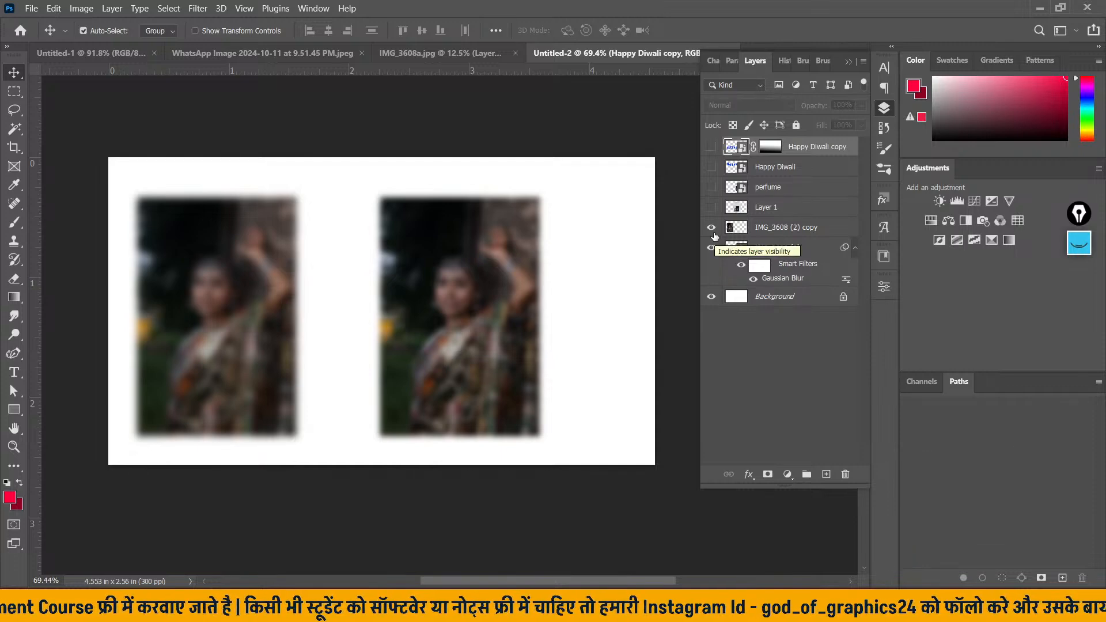
drag(712, 233, 712, 247)
- Leave only IMG_3608 (2) visible above the background and turn off its smart filters
click(710, 209)
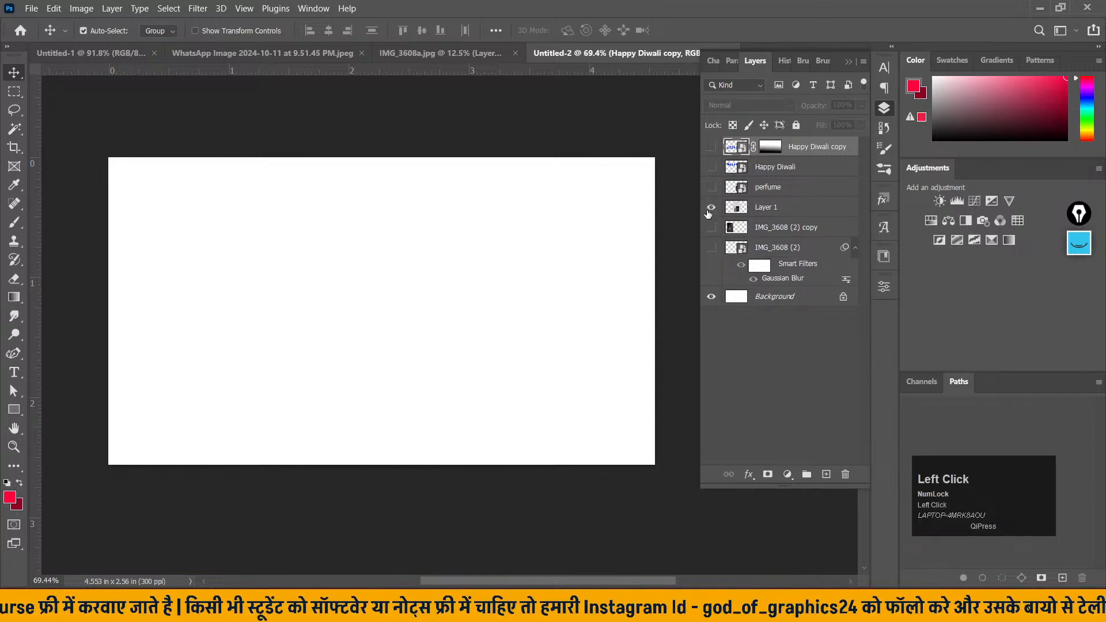
click(712, 247)
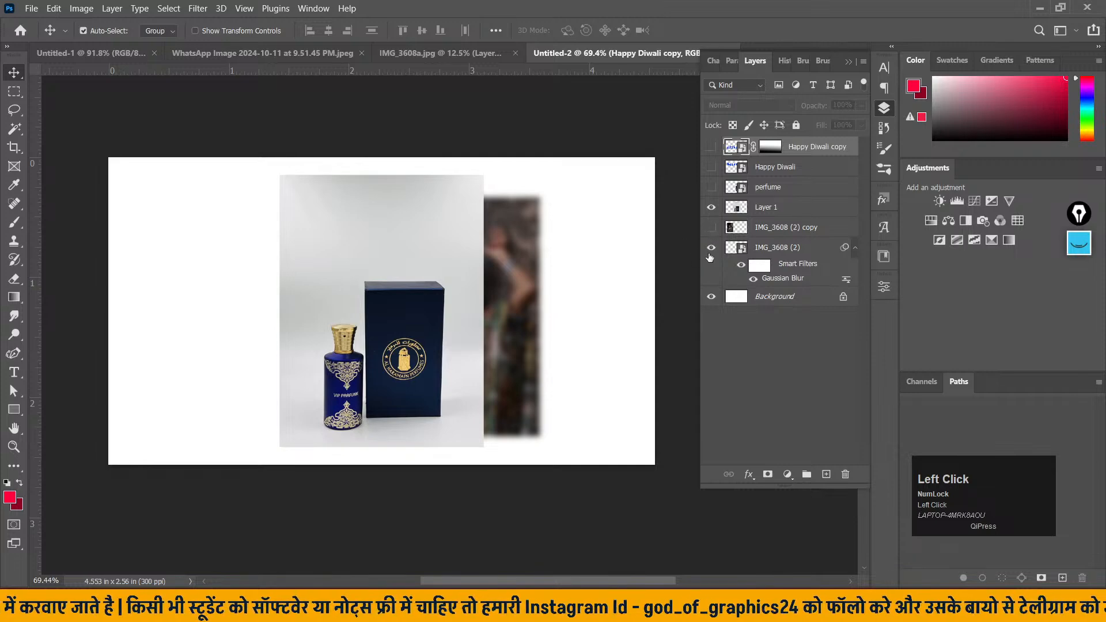
click(712, 208)
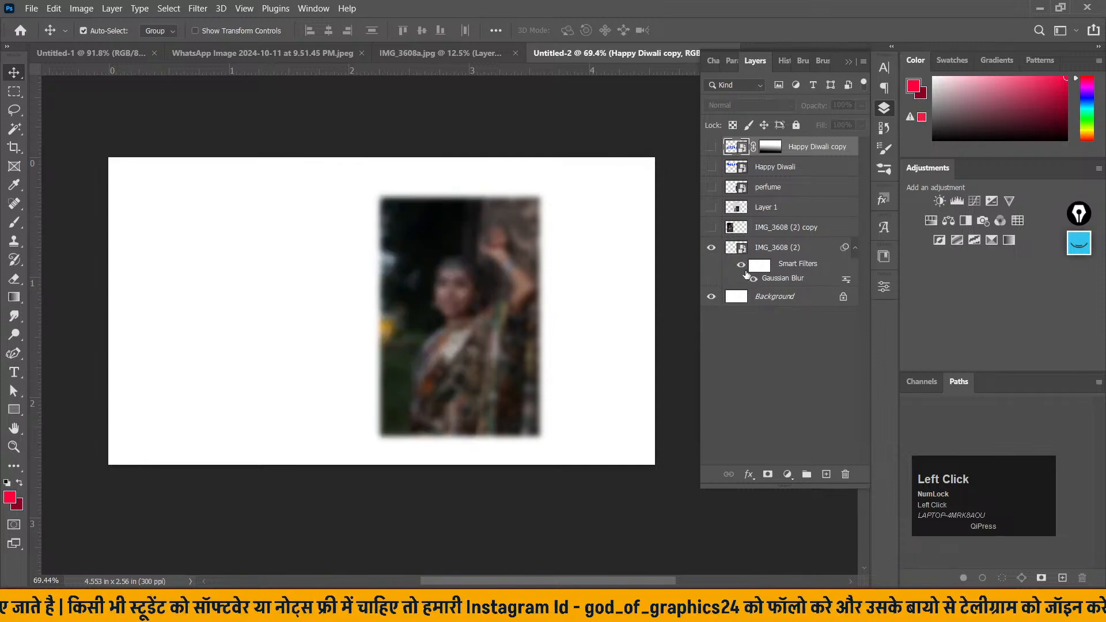
click(741, 265)
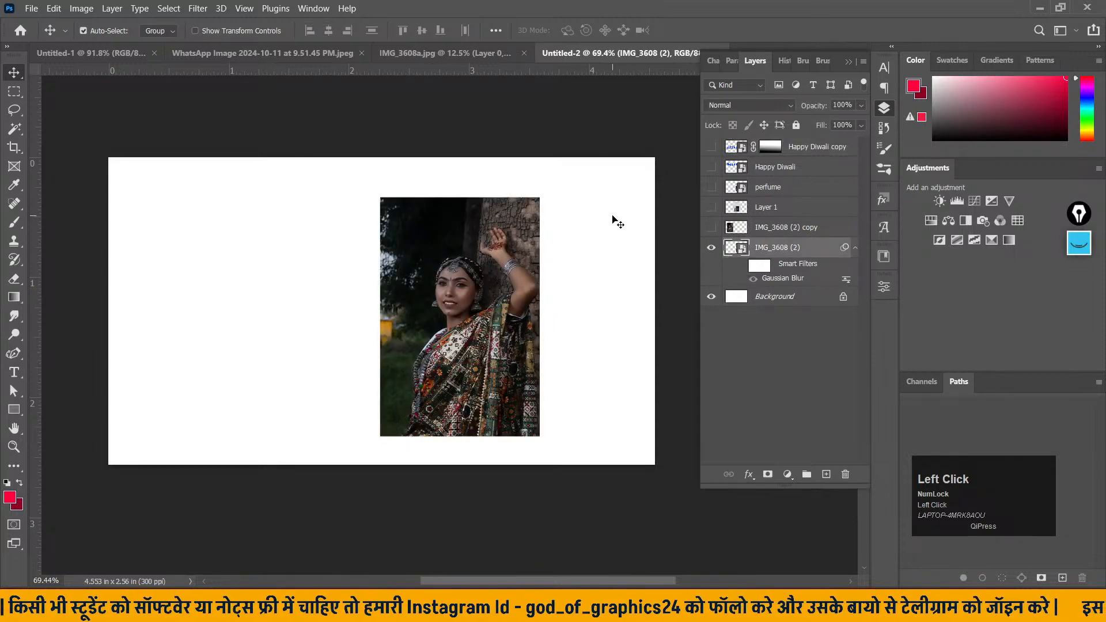
click(115, 10)
mouse_move(248, 268)
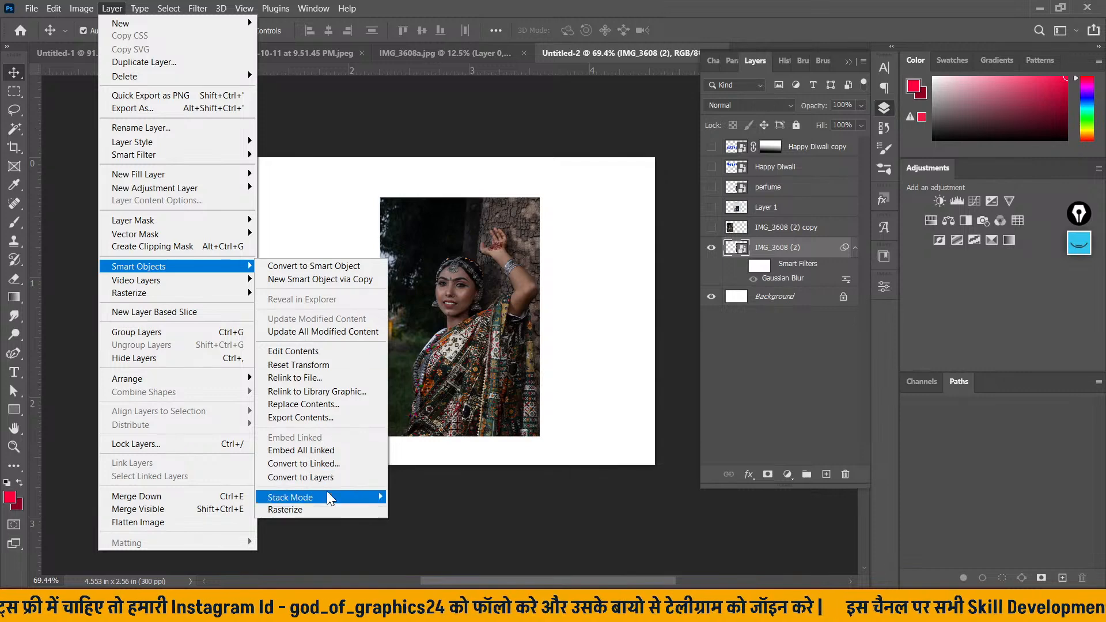
click(220, 275)
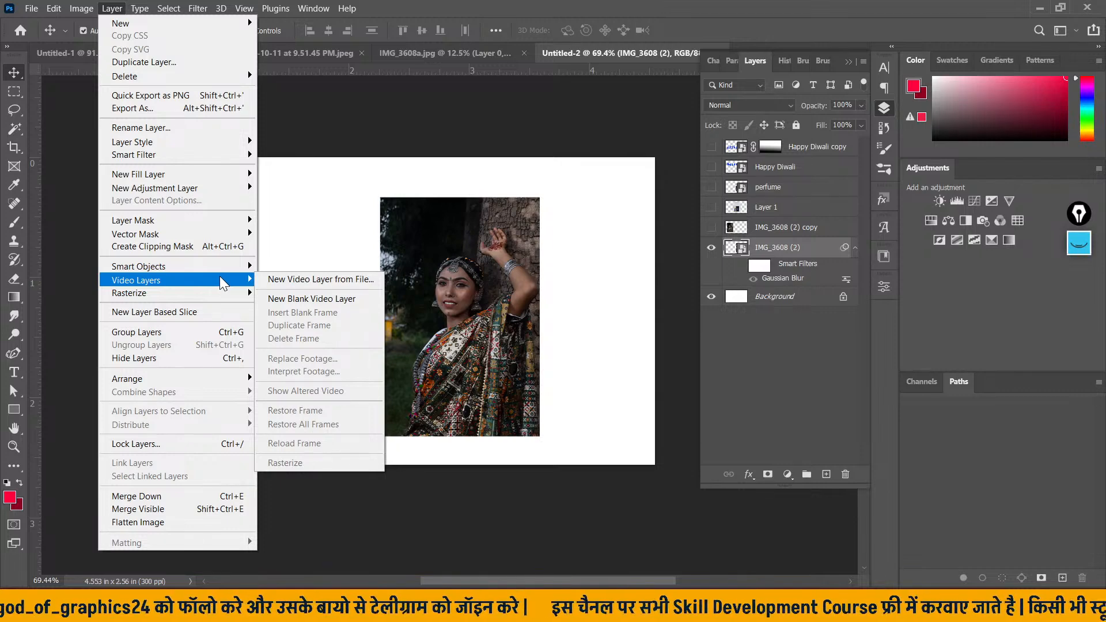
click(500, 157)
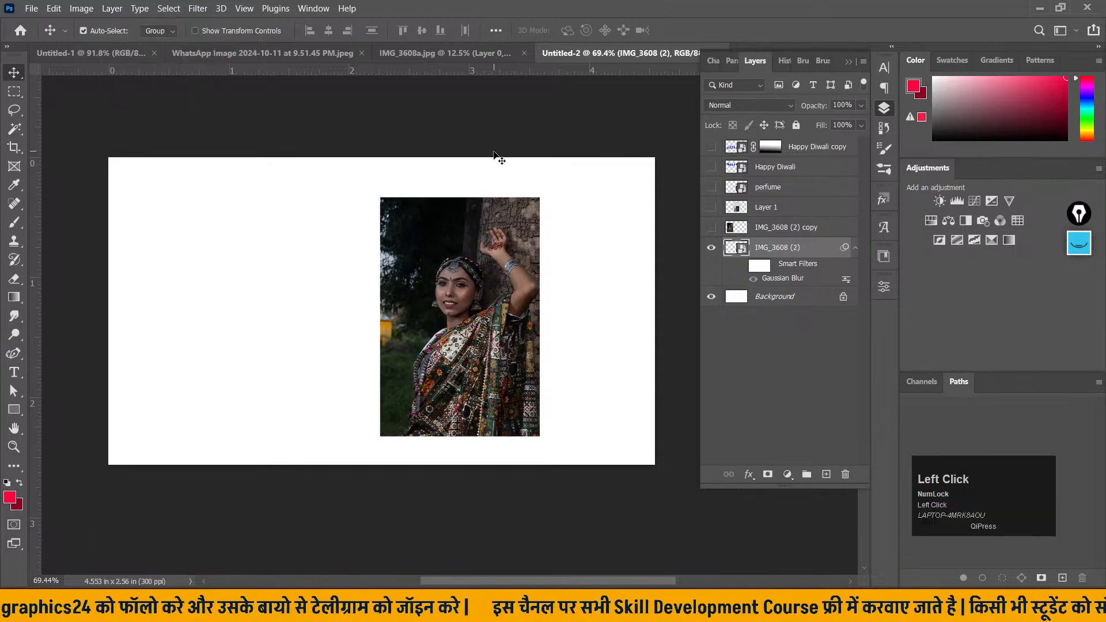
- Create a new document from the Web Most Common preset, 1366 x 768 px at 300 pixels/inch, with artboards disabled
click(109, 54)
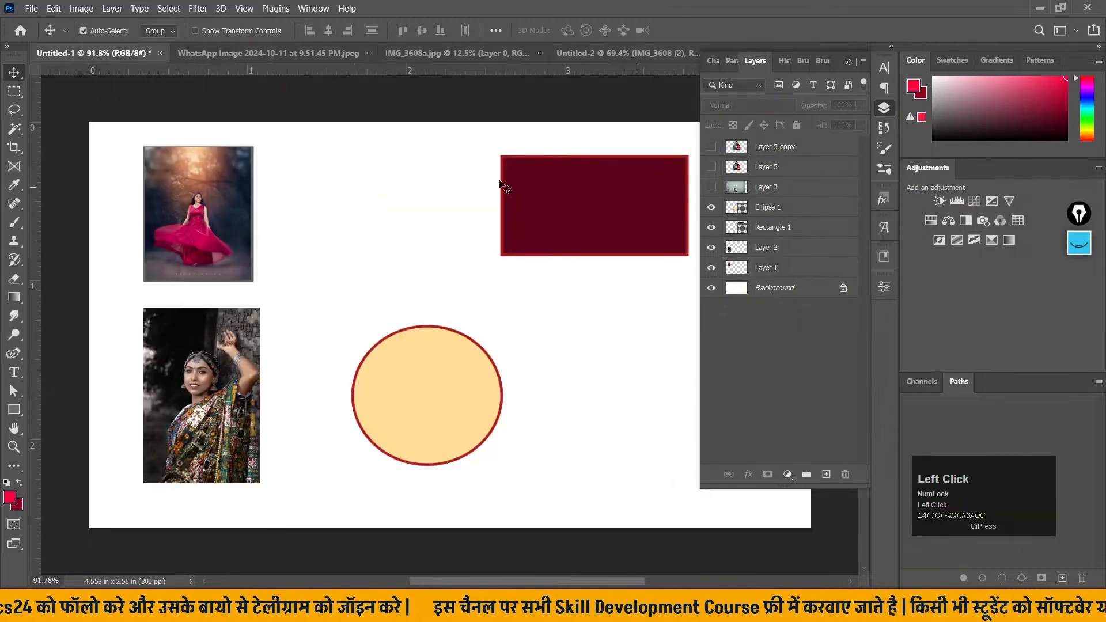
click(31, 8)
click(46, 25)
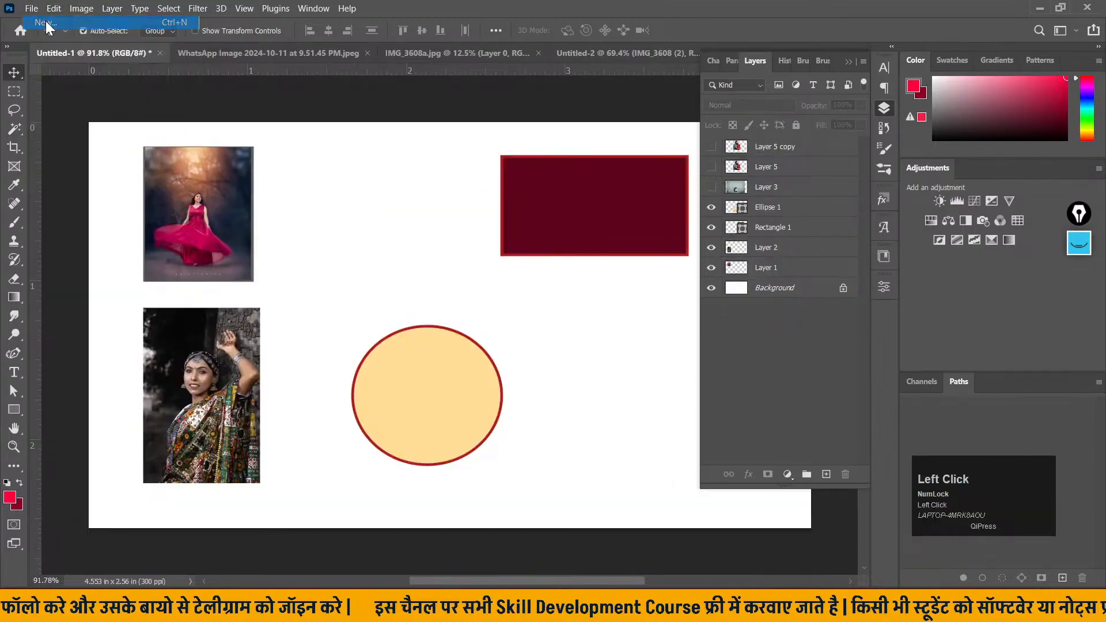
scroll(372, 432, down, 5)
click(240, 429)
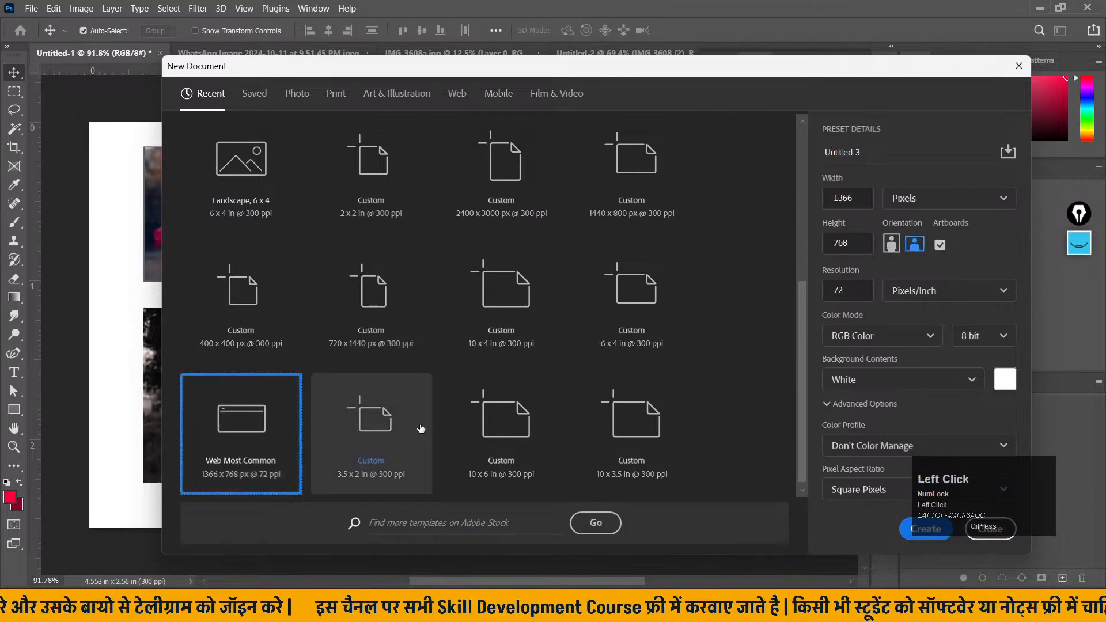
double_click(856, 291)
text(300)
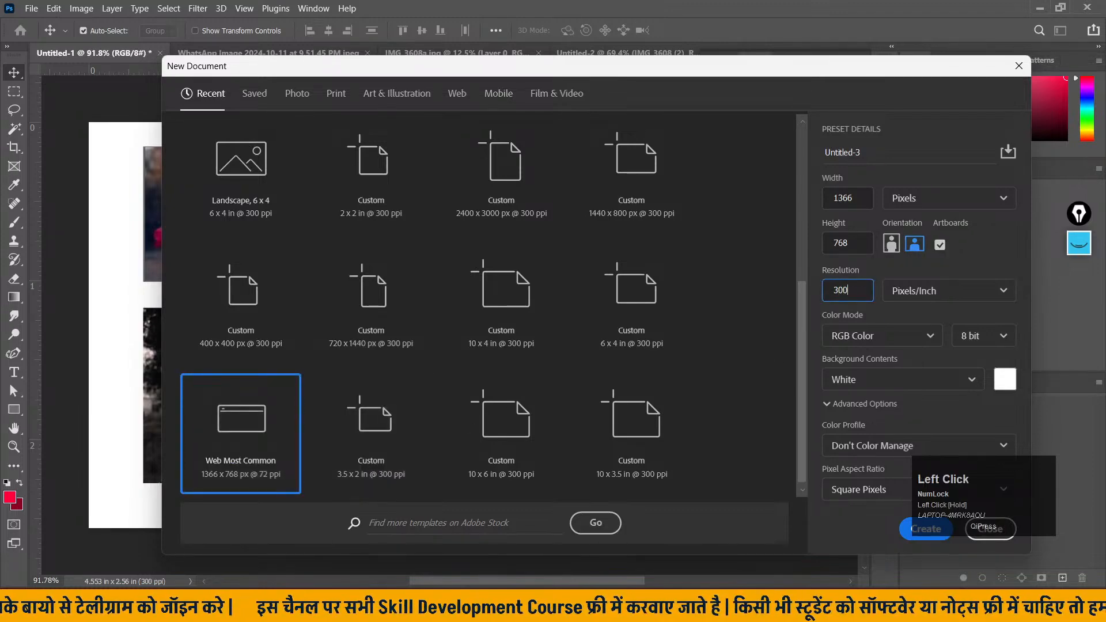
click(940, 245)
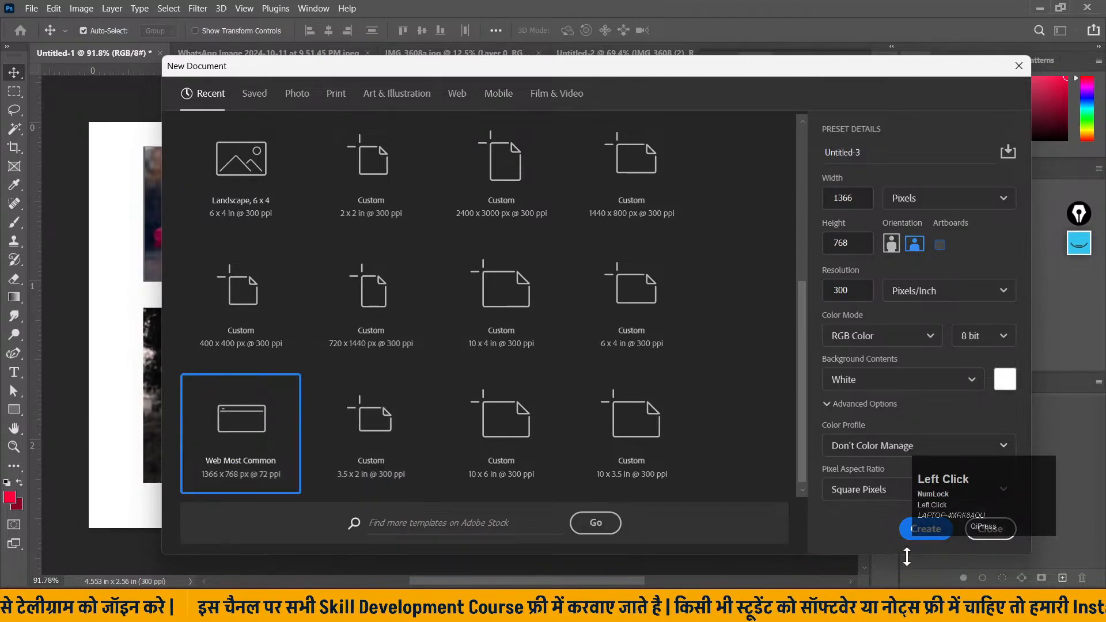
click(907, 530)
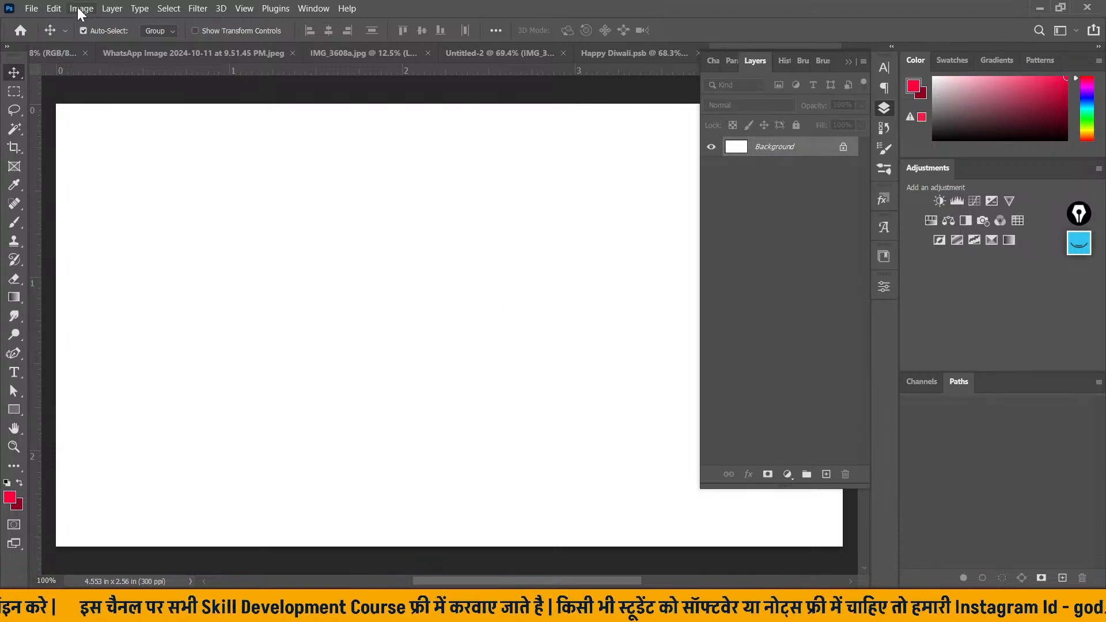
click(112, 13)
mouse_move(196, 280)
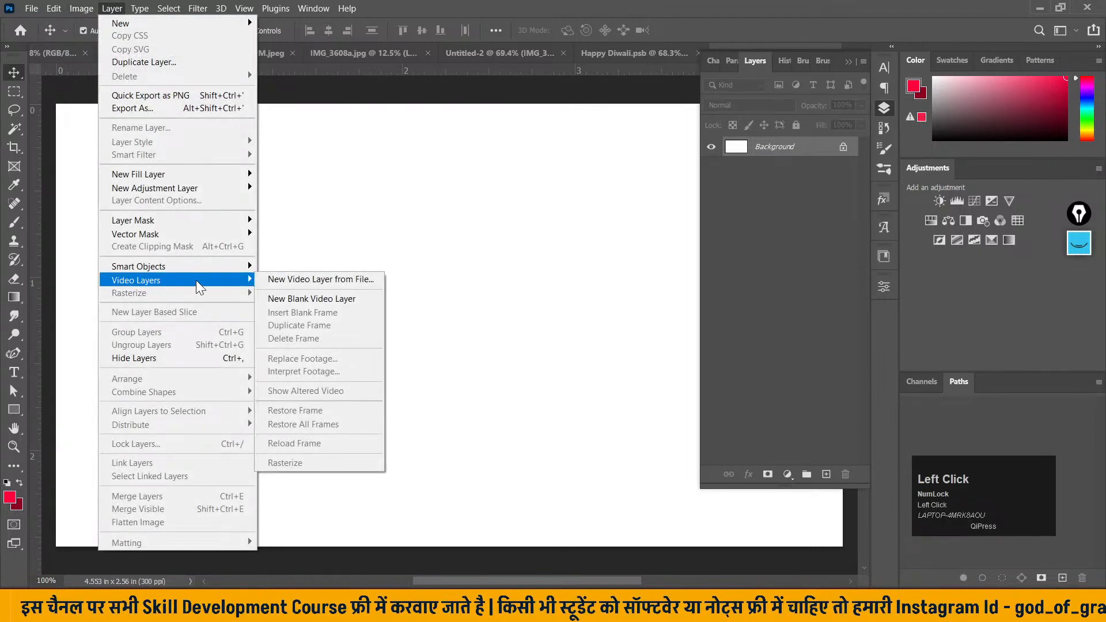
click(299, 282)
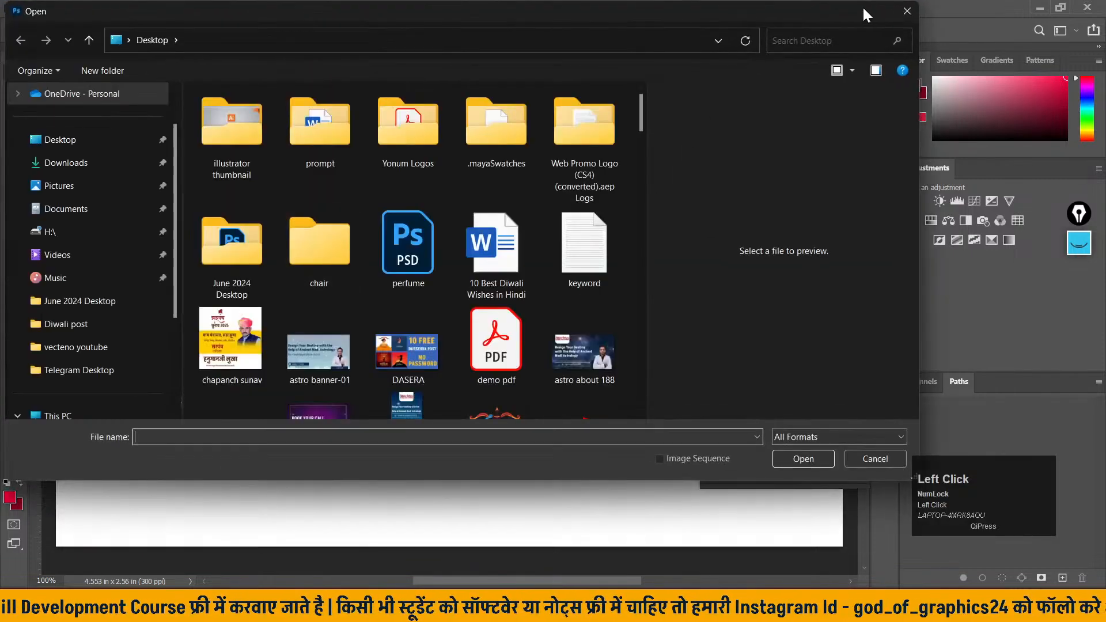
click(905, 11)
- Browse the Downloads folder for a video file to use as a new video layer, then leave without choosing one
click(112, 9)
mouse_move(226, 280)
click(332, 279)
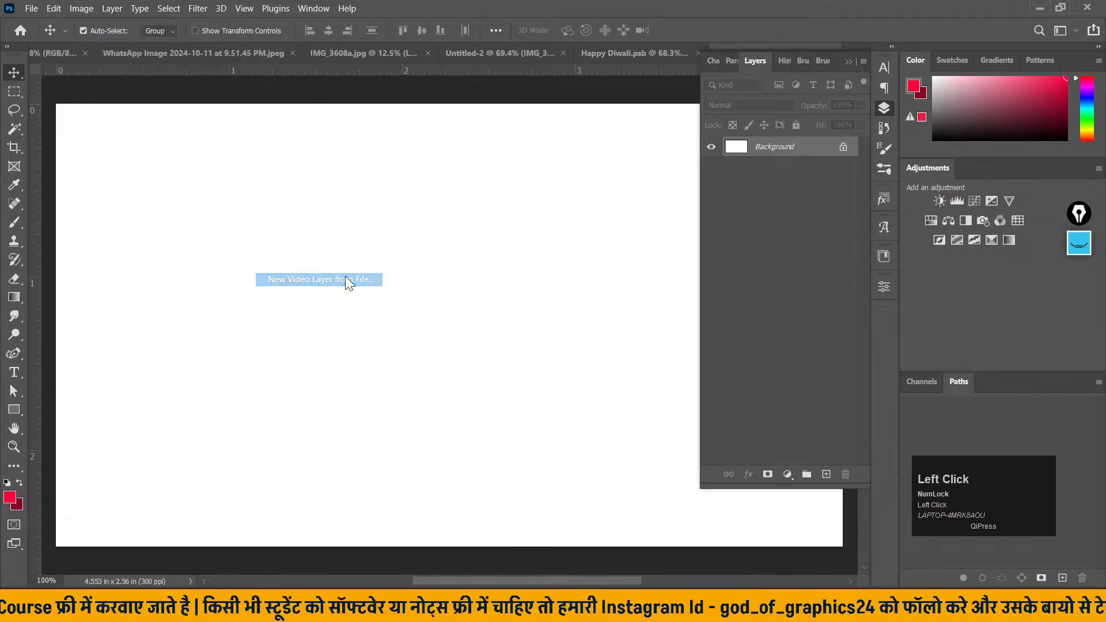
click(90, 163)
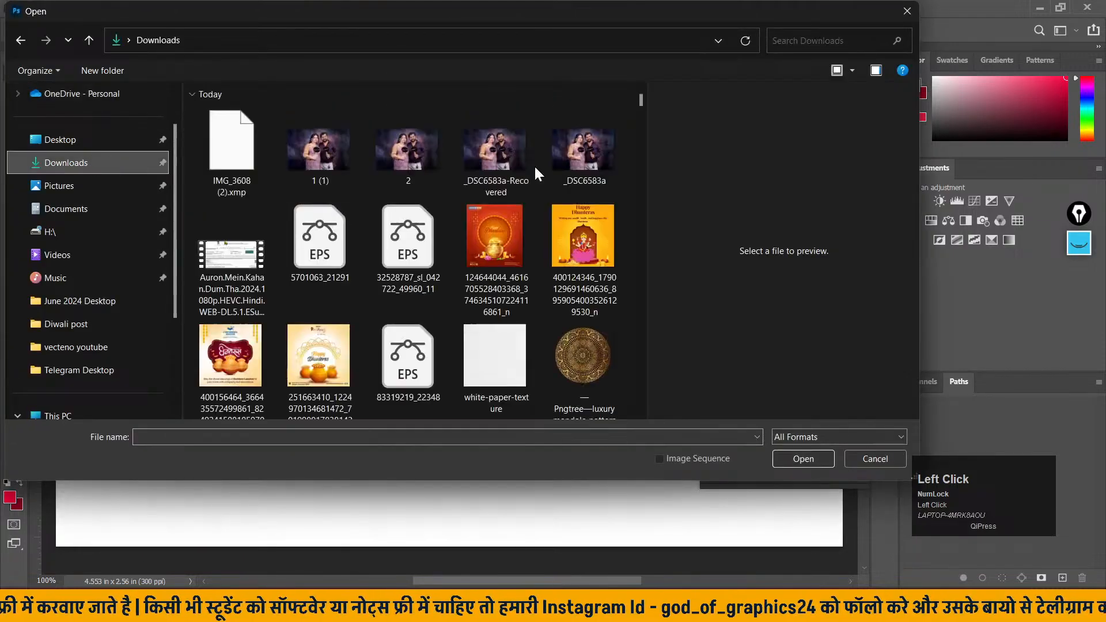
drag(641, 102, 642, 133)
scroll(532, 247, down, 2)
scroll(532, 247, down, 4)
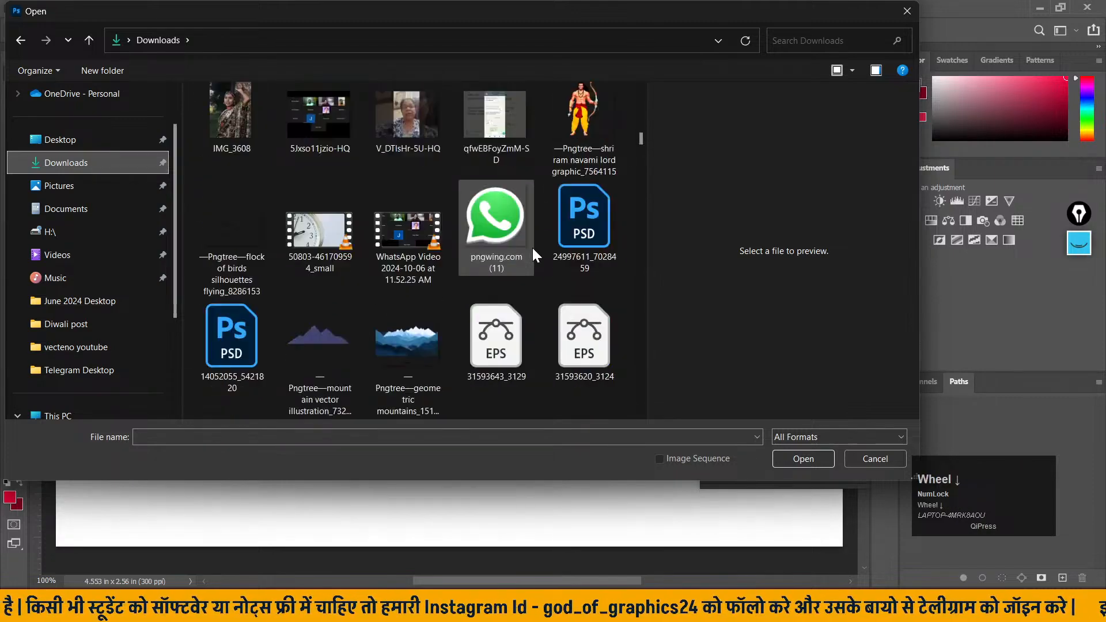
scroll(533, 248, down, 2)
scroll(548, 247, down, 12)
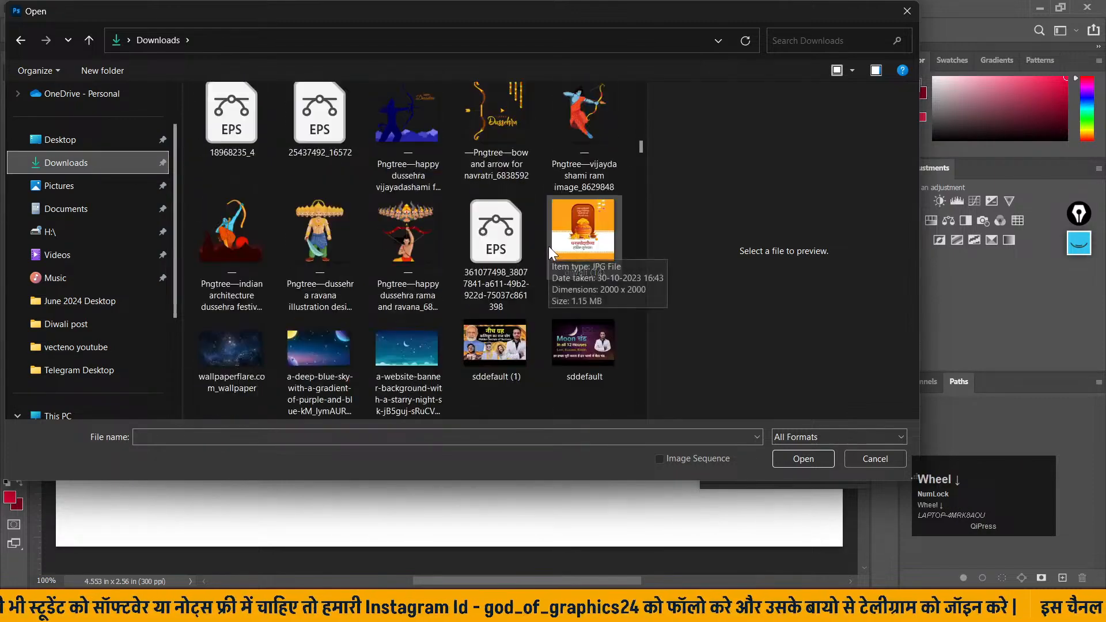
scroll(541, 246, down, 10)
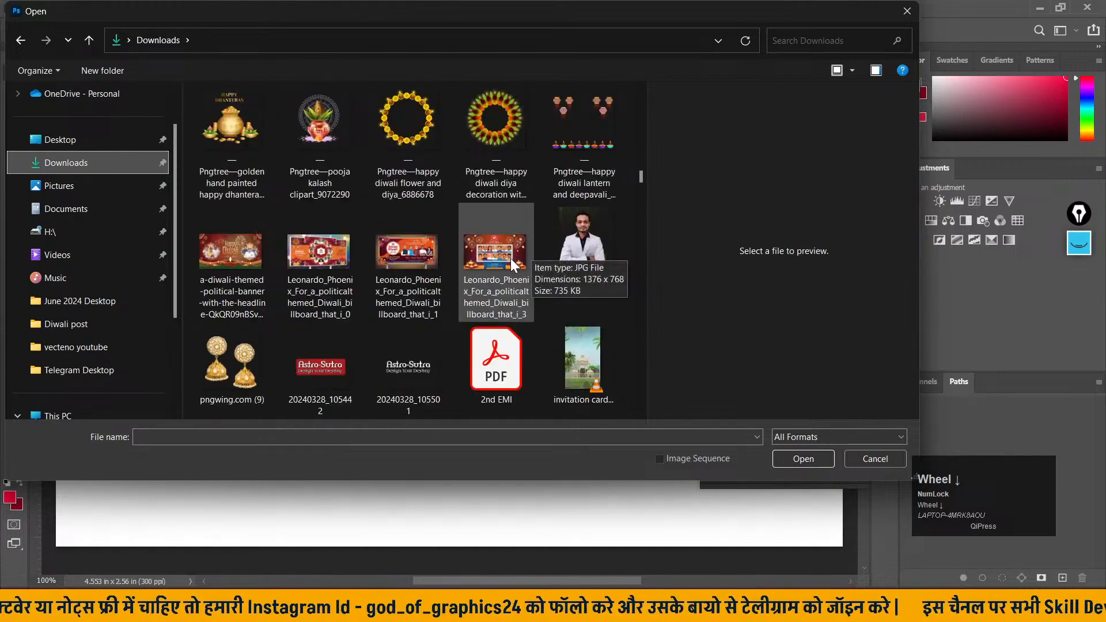
scroll(511, 258, down, 3)
scroll(496, 281, down, 3)
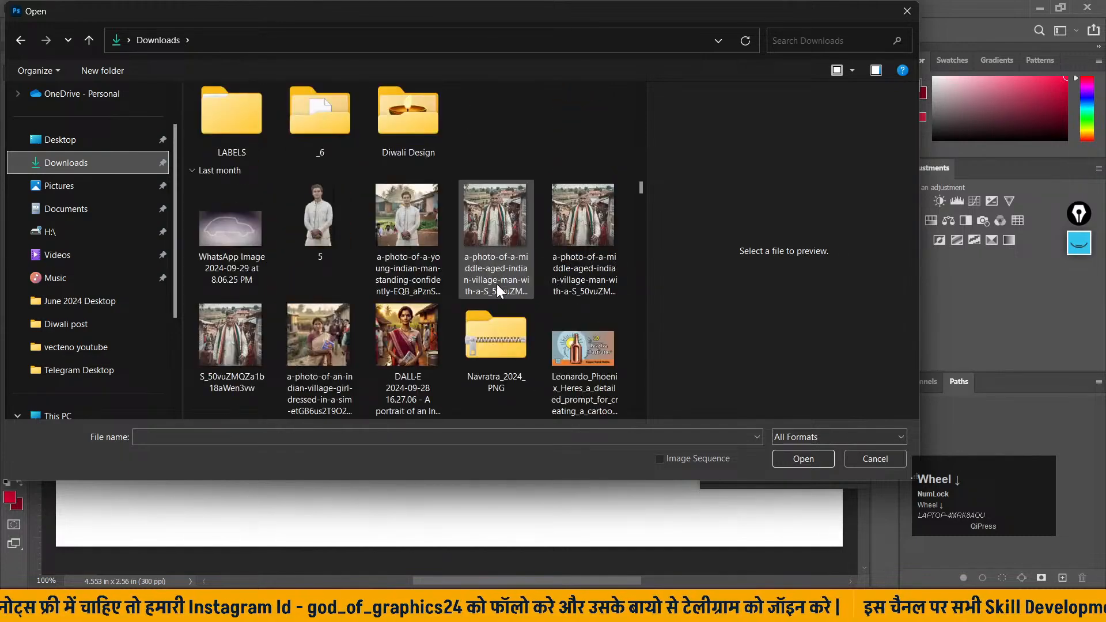
scroll(572, 310, down, 2)
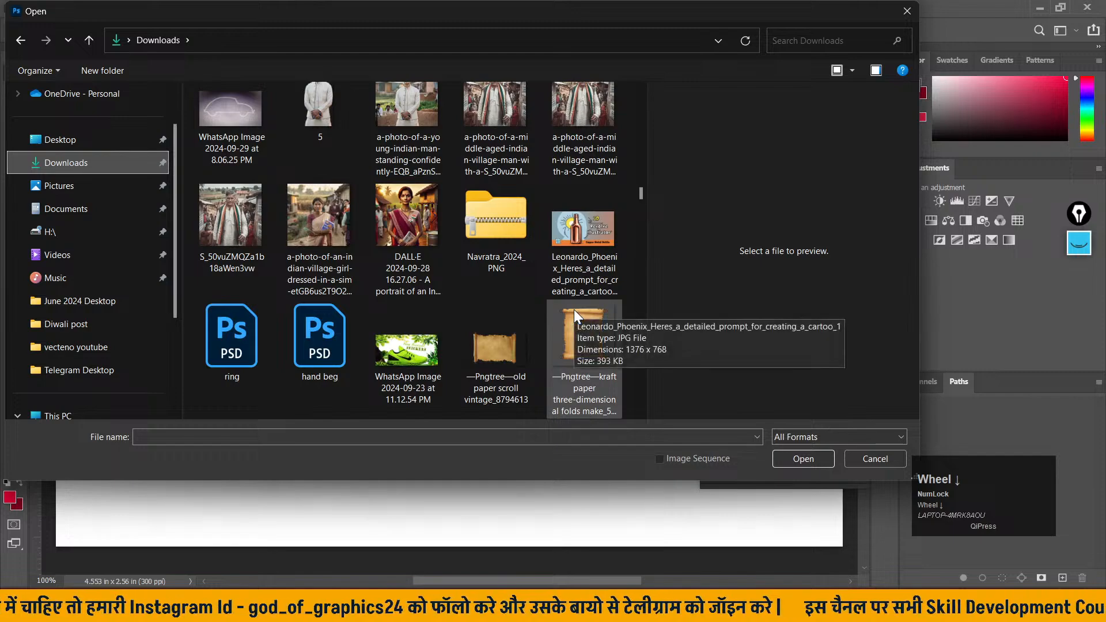
scroll(455, 337, down, 4)
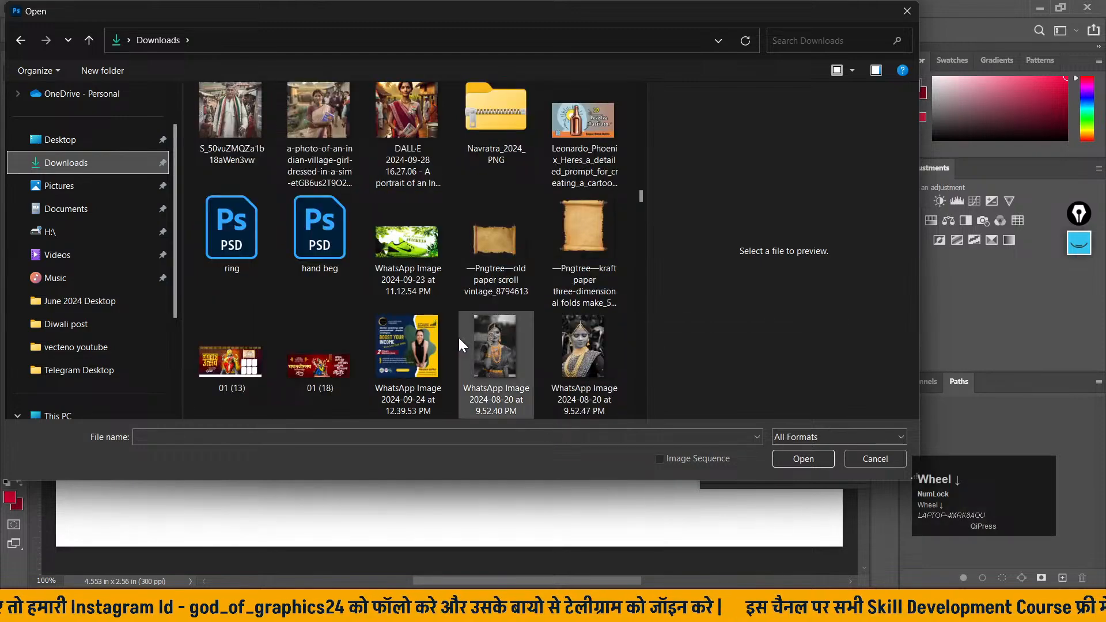
scroll(459, 339, down, 2)
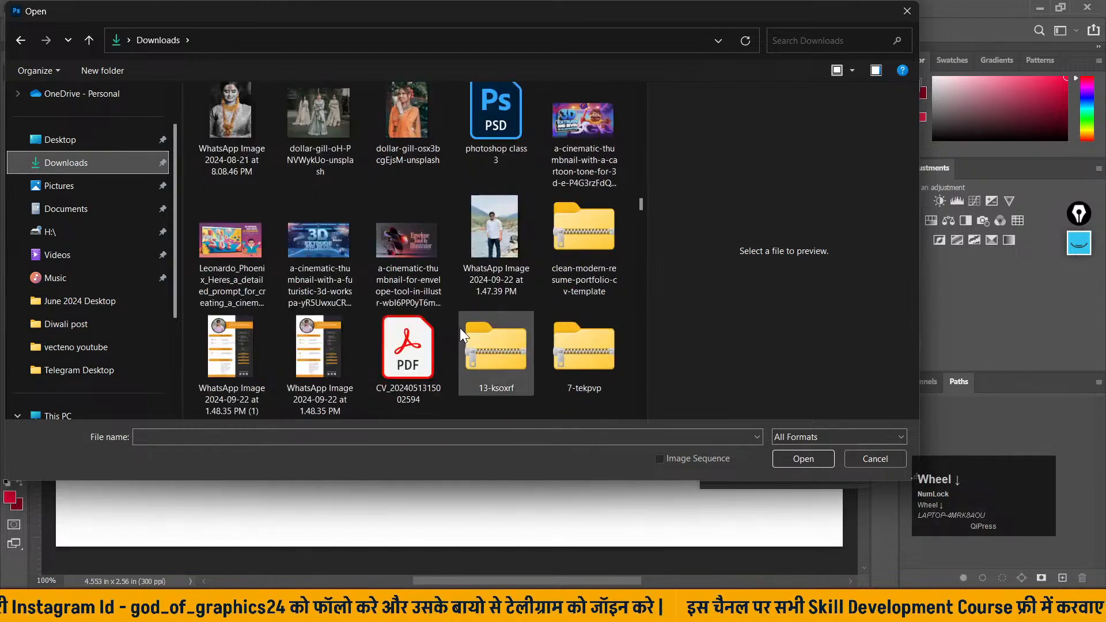
scroll(455, 317, up, 8)
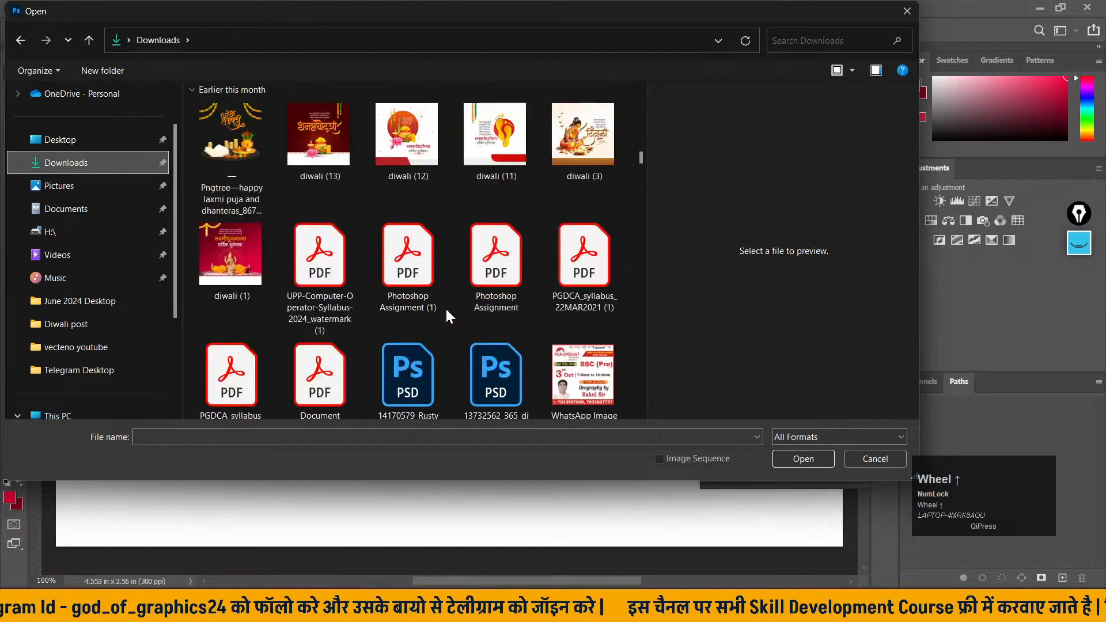
scroll(445, 311, up, 5)
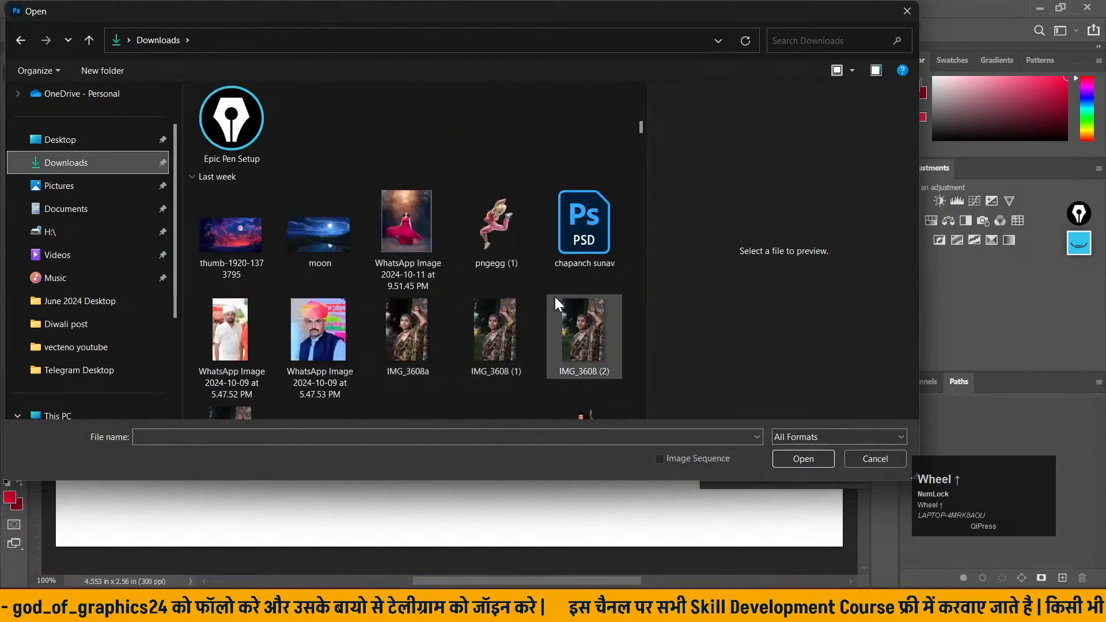
scroll(553, 299, up, 5)
drag(640, 125, 642, 151)
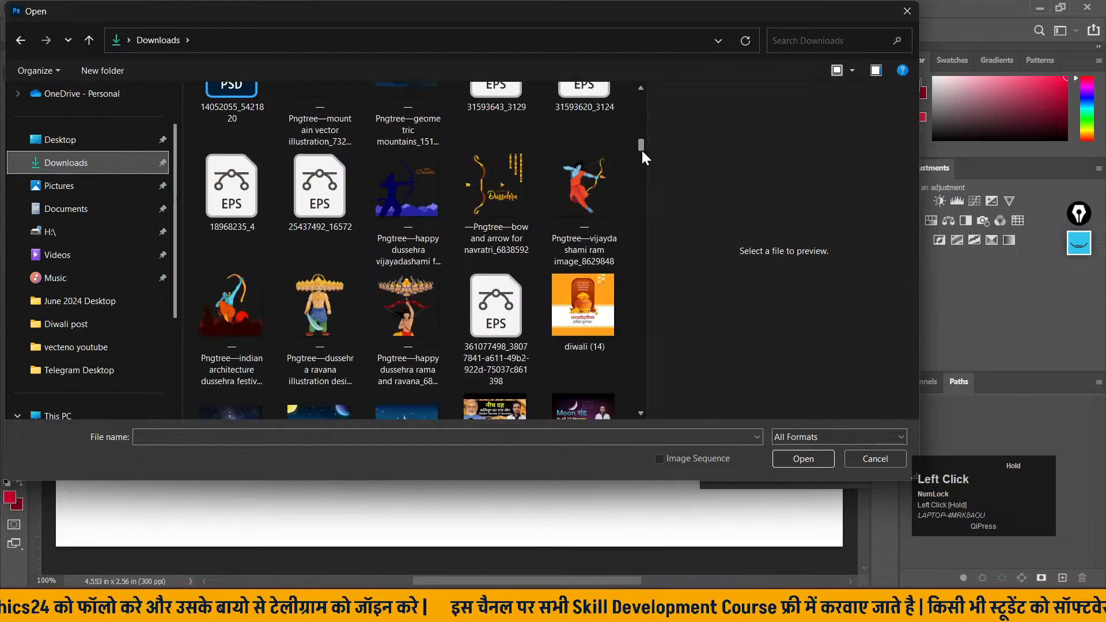
click(907, 13)
- Switch to Chrome and search the web for free videos in a new tab
click(478, 610)
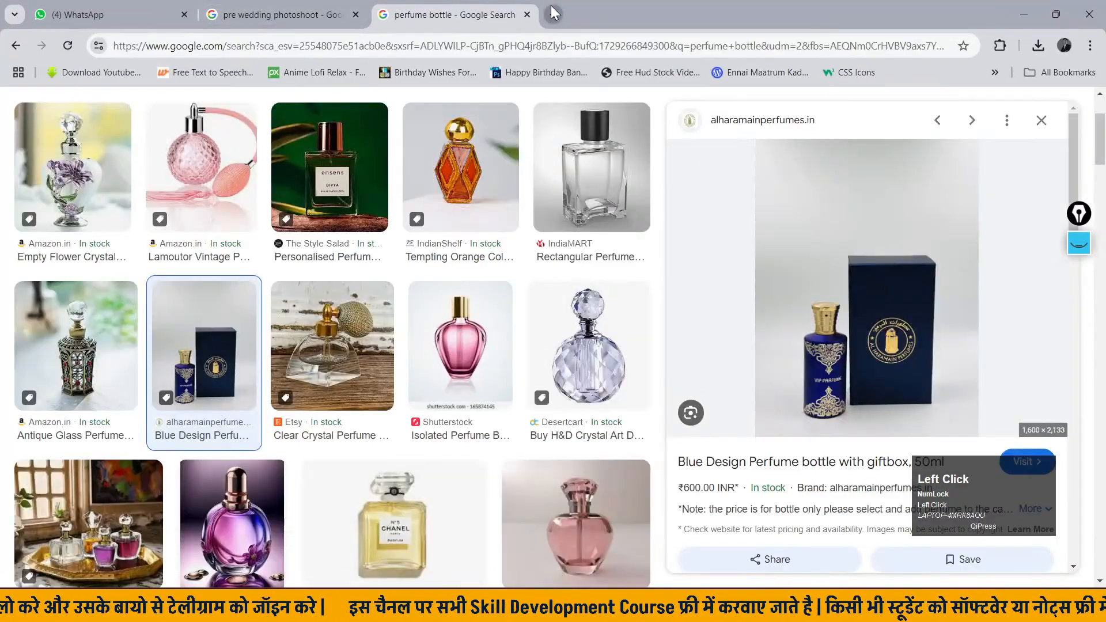
click(553, 13)
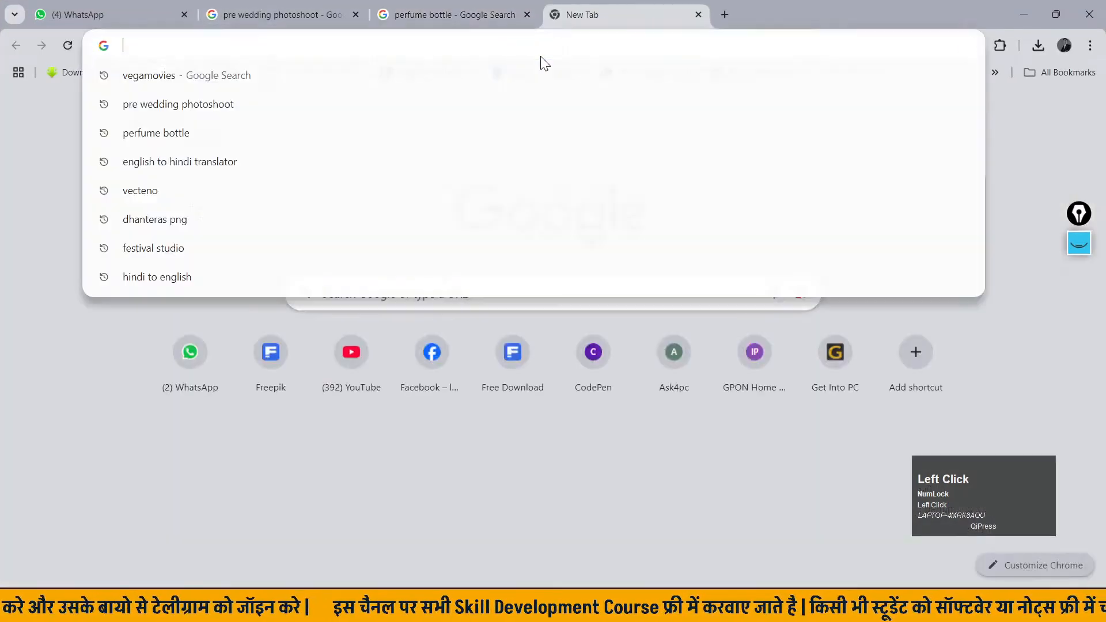
text(free )
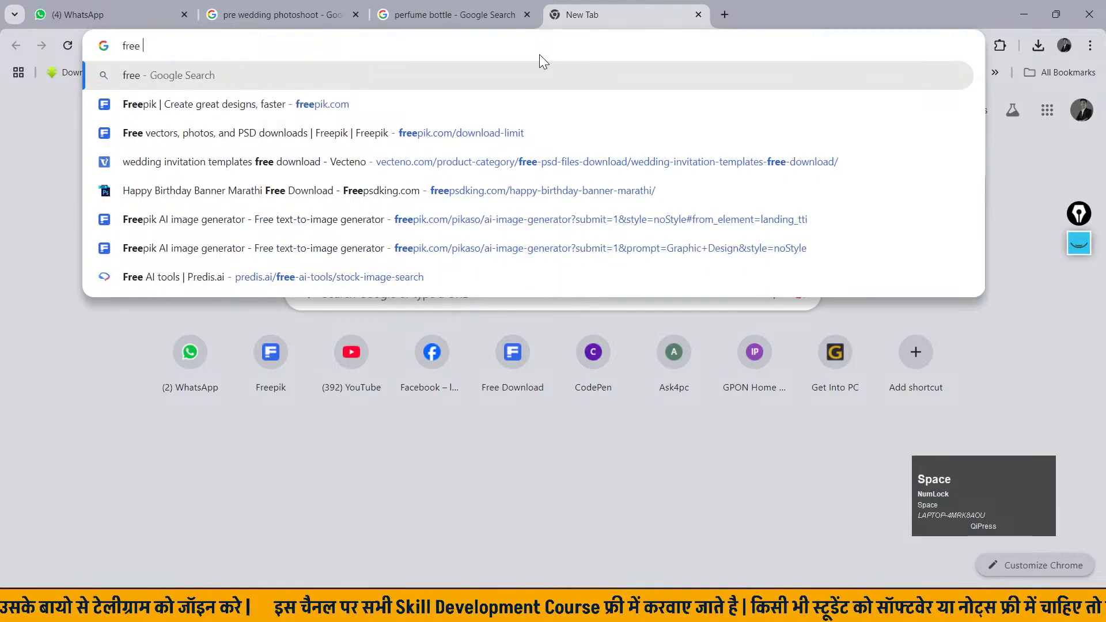
text(videos)
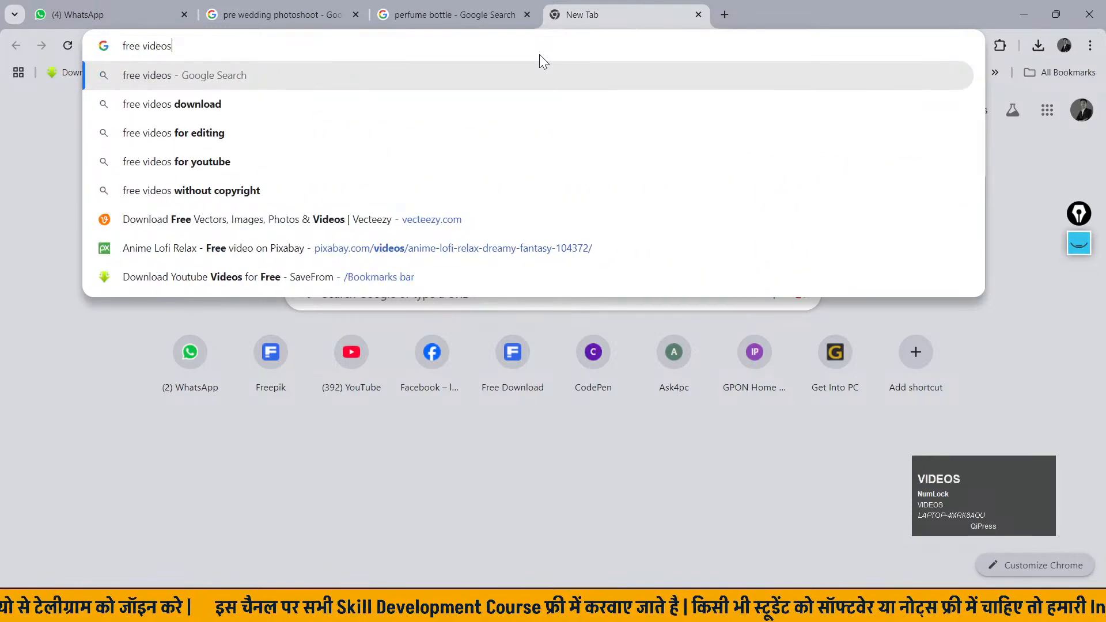
key(Return)
- Open the Pexels videos page and look through its trending free stock videos for a clip to download
click(234, 288)
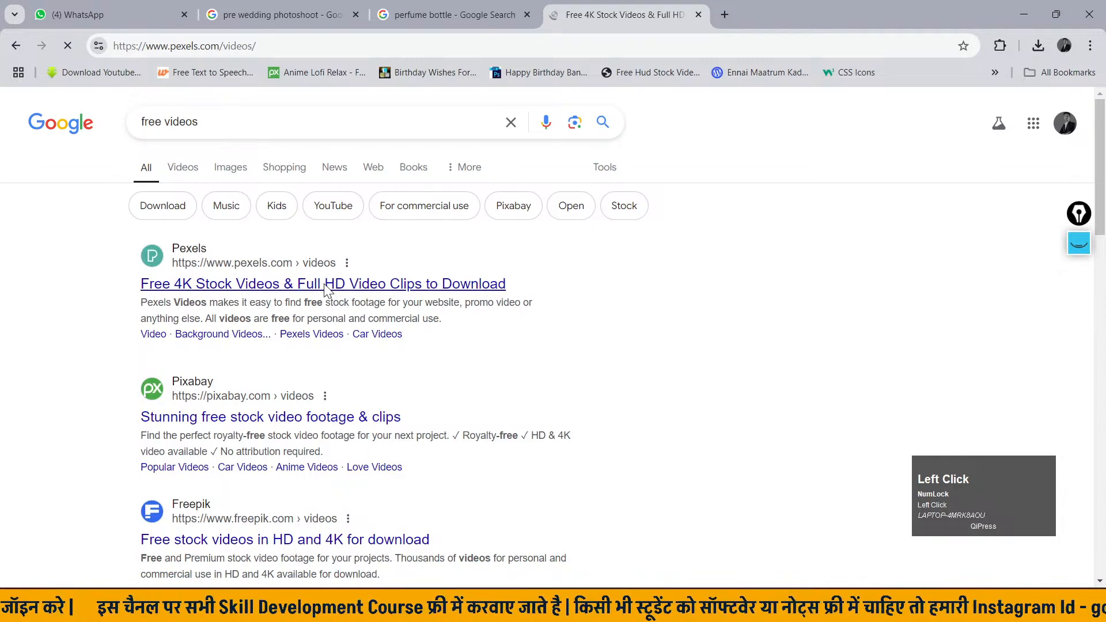
scroll(541, 317, down, 2)
scroll(542, 316, down, 3)
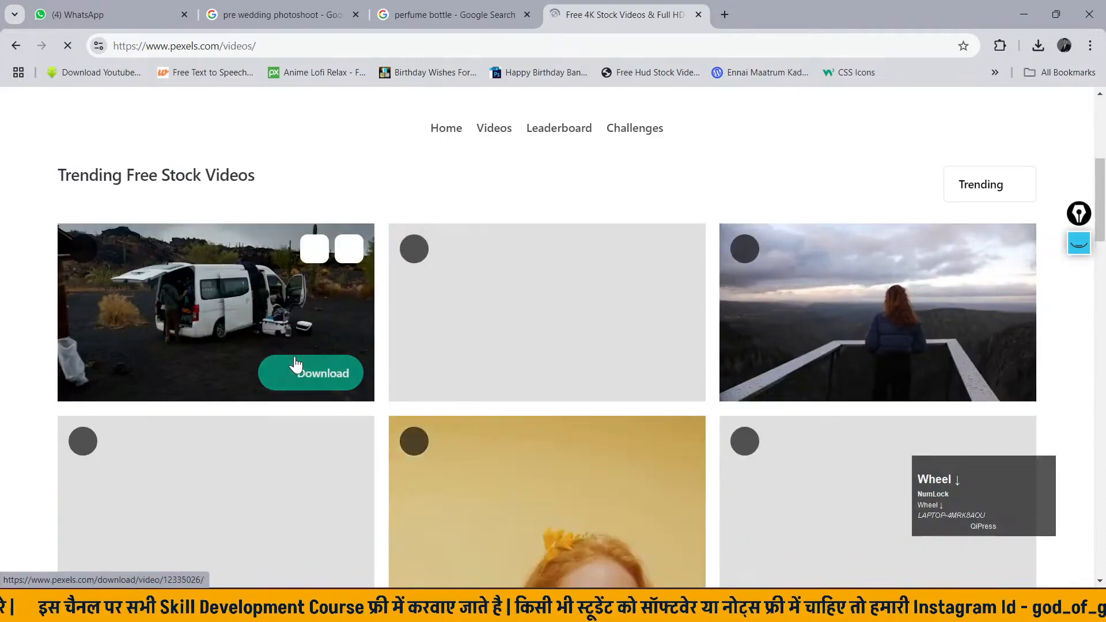
scroll(701, 343, down, 8)
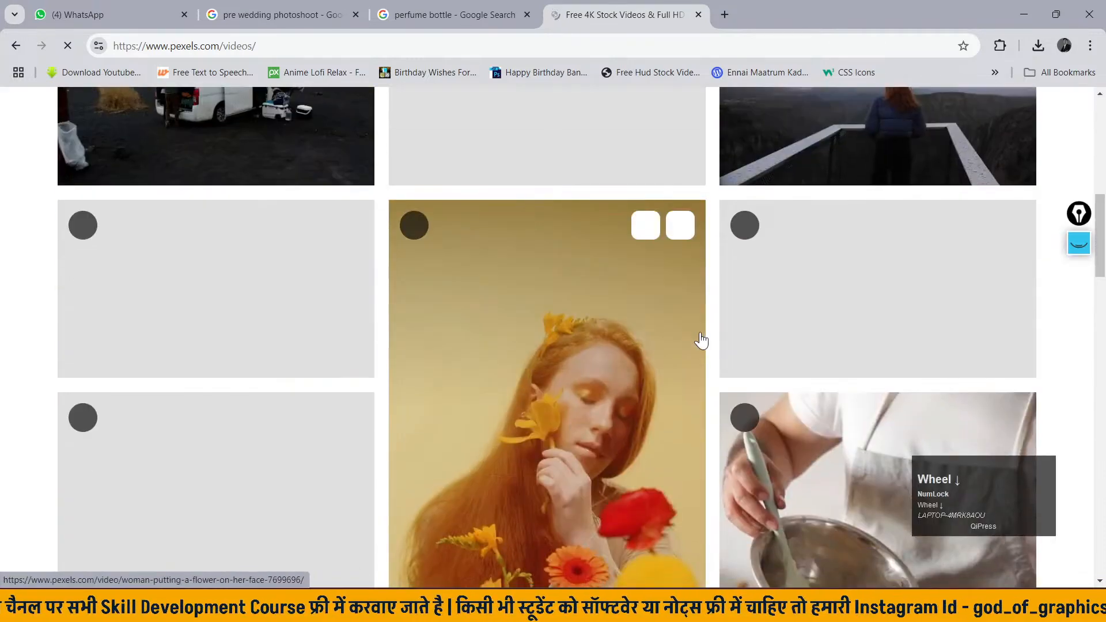
scroll(694, 334, down, 6)
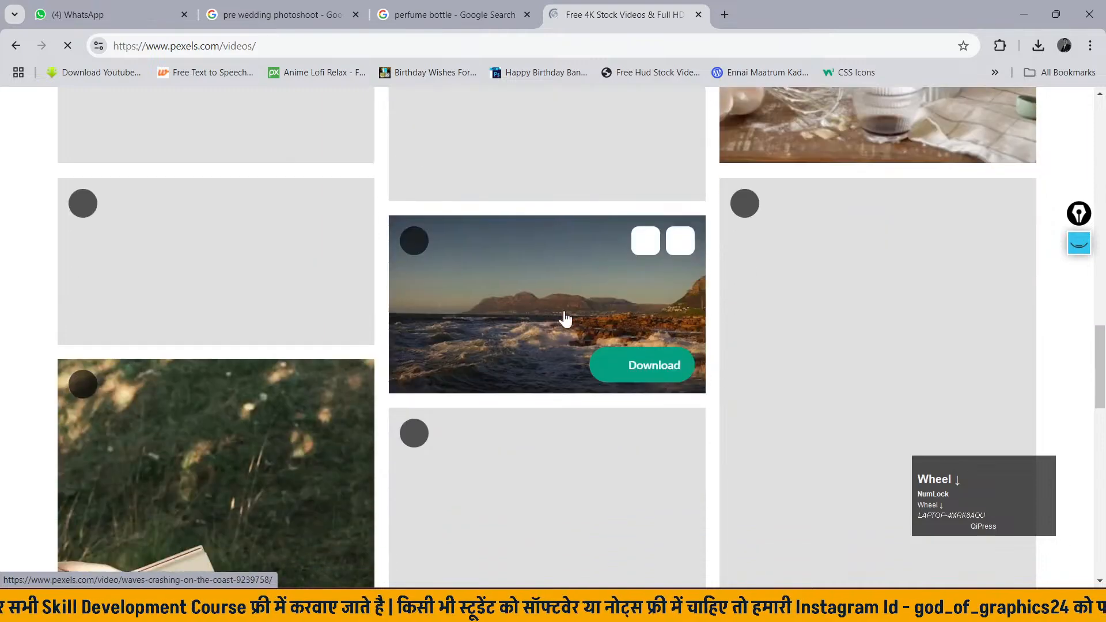
scroll(271, 380, down, 4)
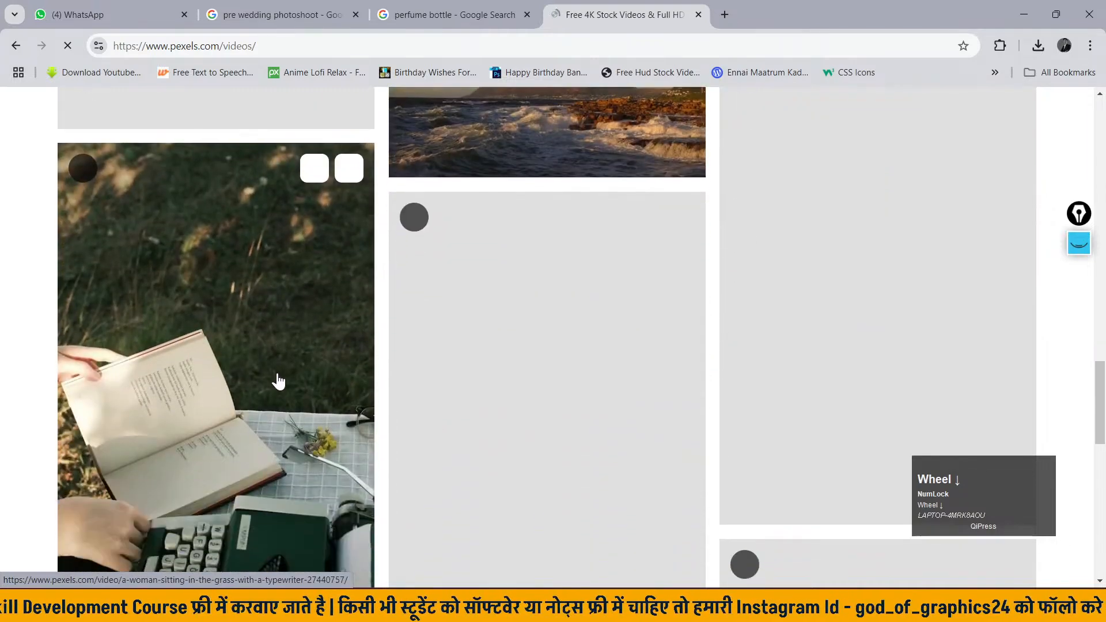
scroll(504, 195, up, 1)
click(647, 224)
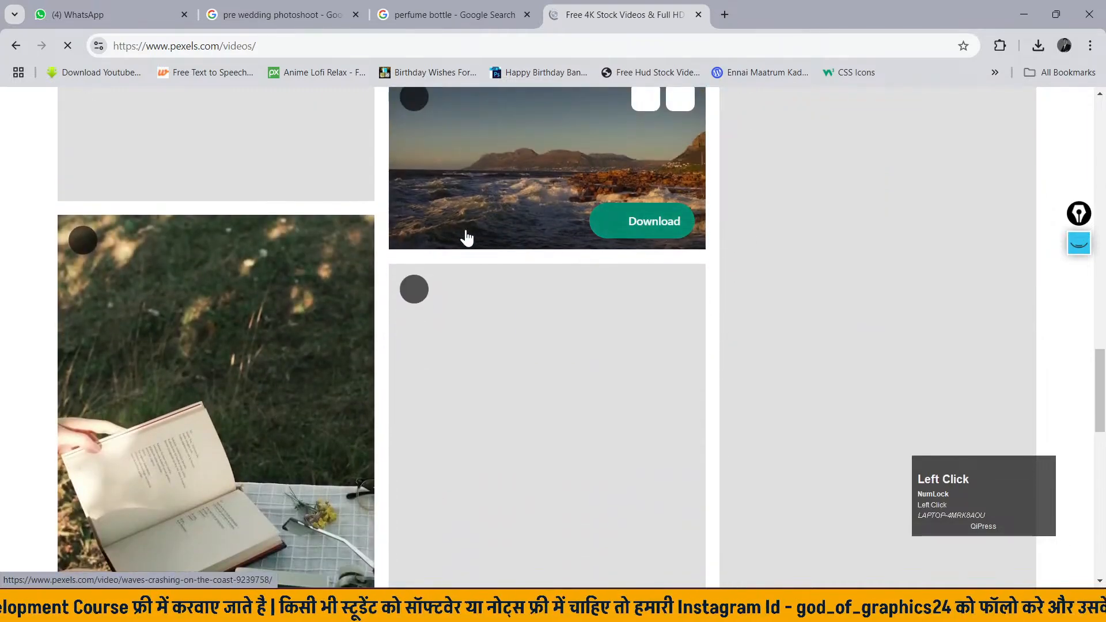
scroll(426, 241, down, 5)
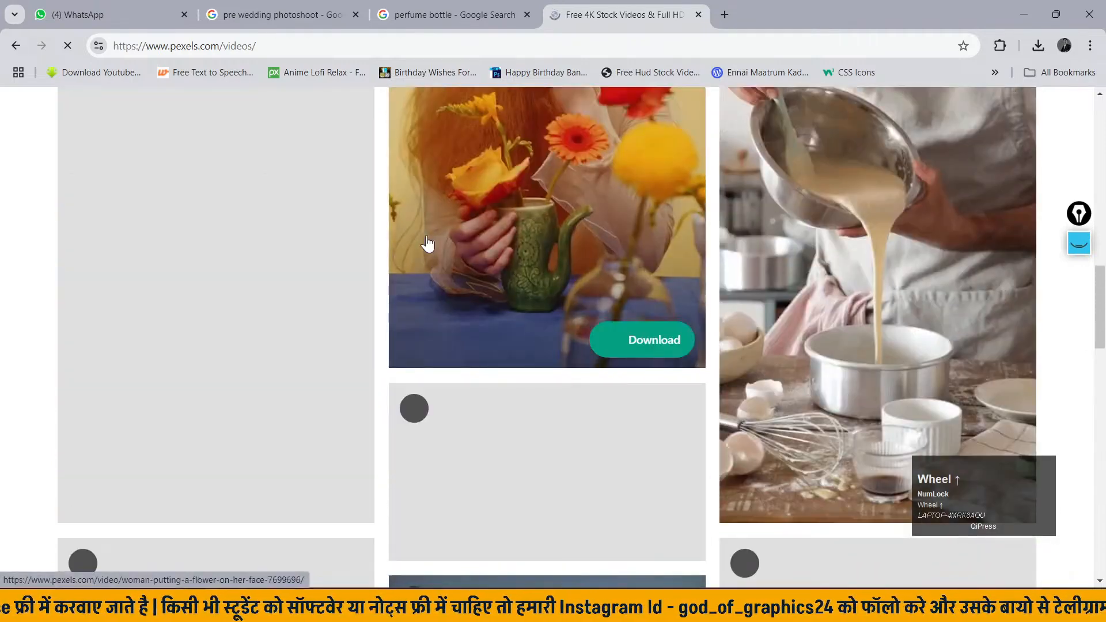
scroll(426, 243, down, 5)
click(582, 309)
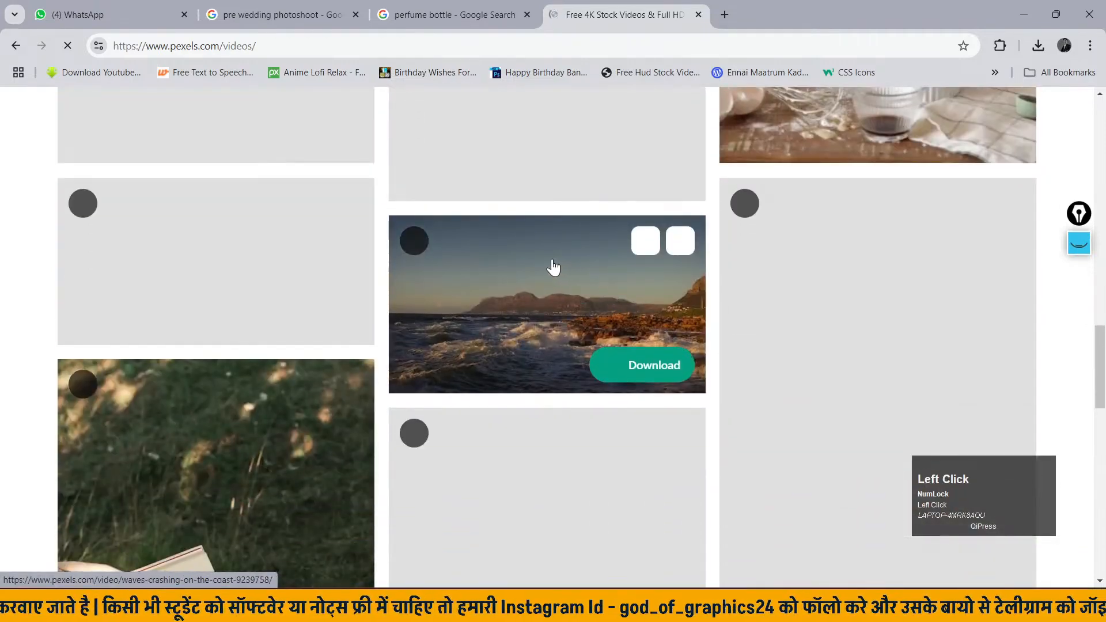
- Go back to the free videos search results and open Pixabay's stock video page in a separate tab
click(16, 46)
right_click(288, 417)
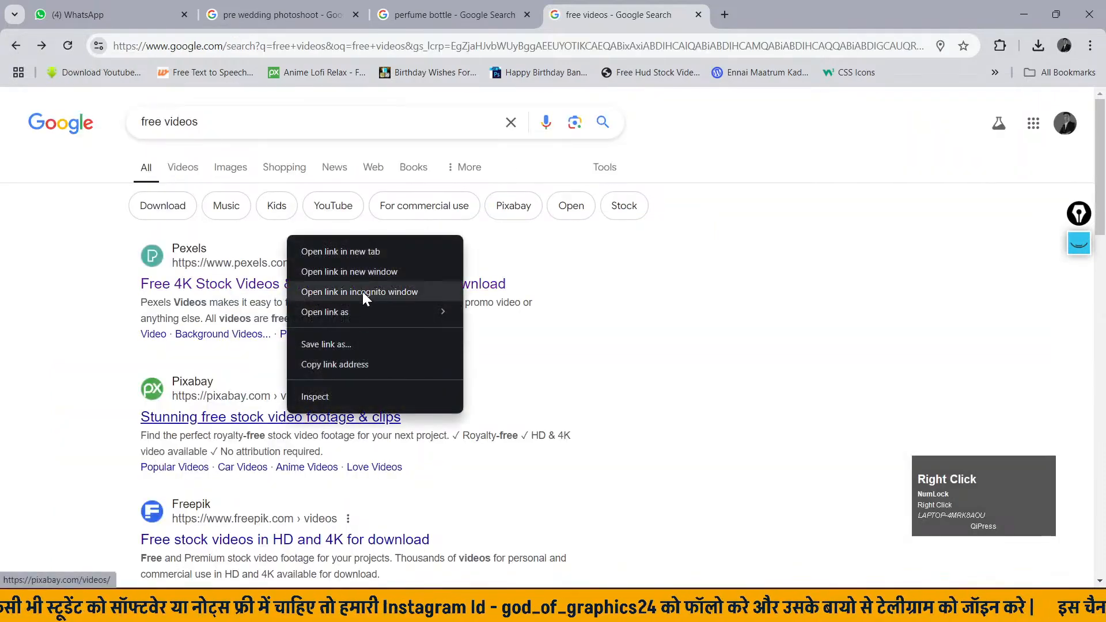
click(364, 251)
click(727, 16)
- Look through Pixabay's free stock videos for a suitable nature clip
scroll(507, 314, down, 5)
scroll(492, 313, down, 2)
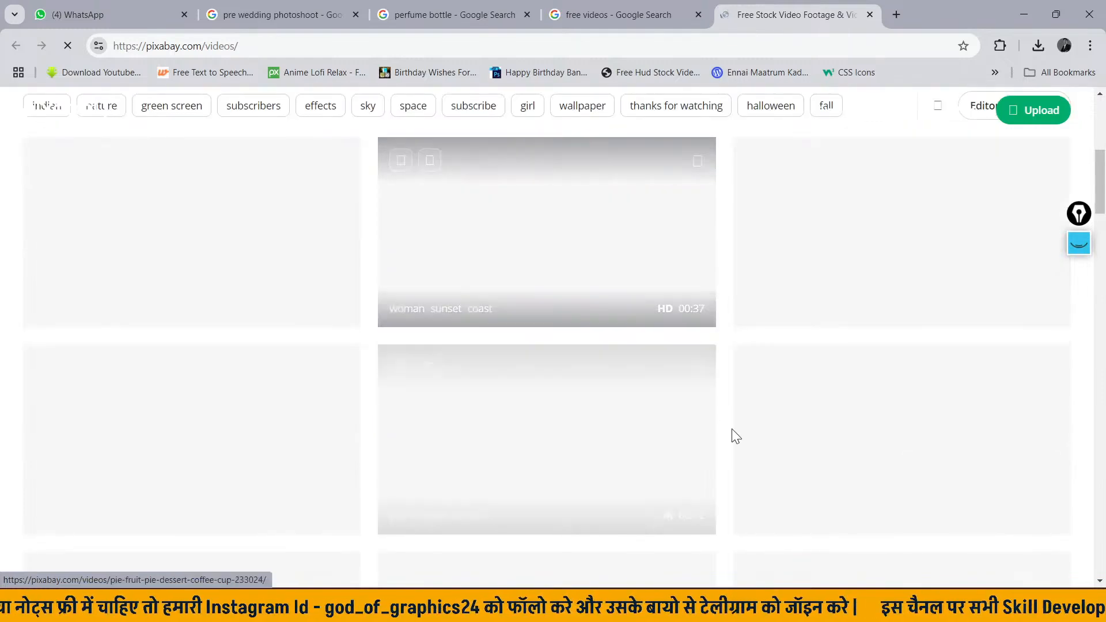
click(831, 605)
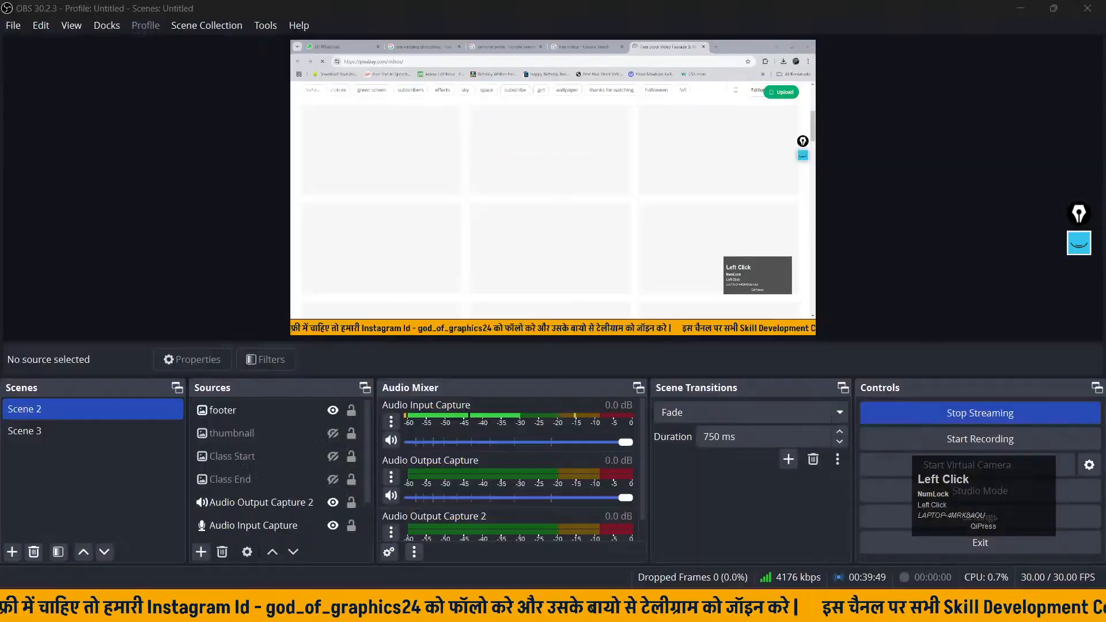
click(831, 604)
scroll(576, 374, up, 7)
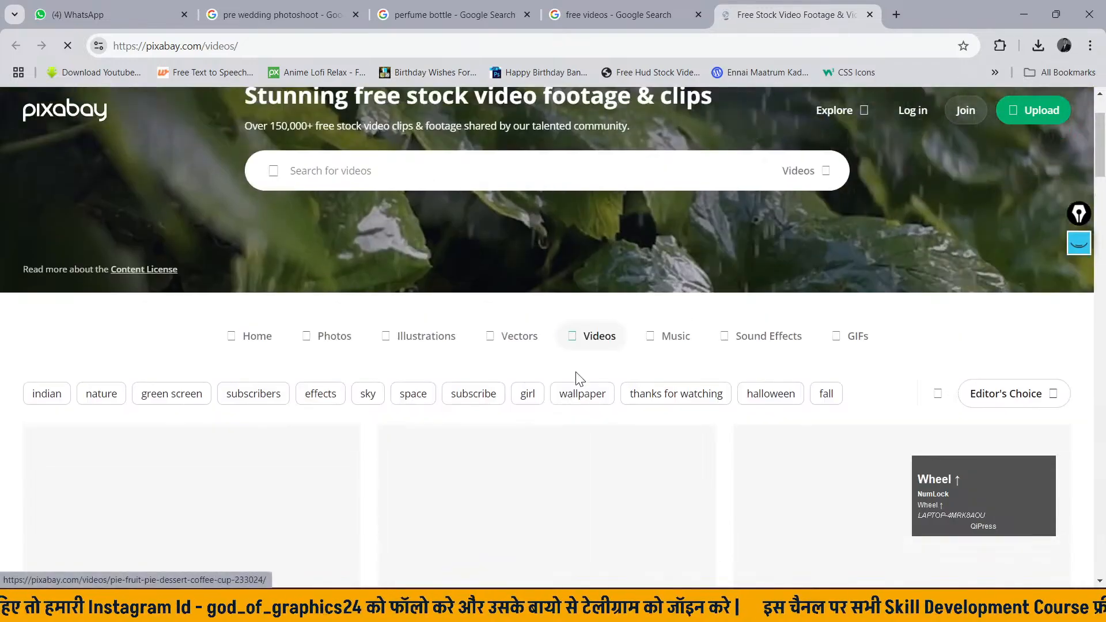
scroll(598, 377, down, 10)
scroll(599, 377, down, 4)
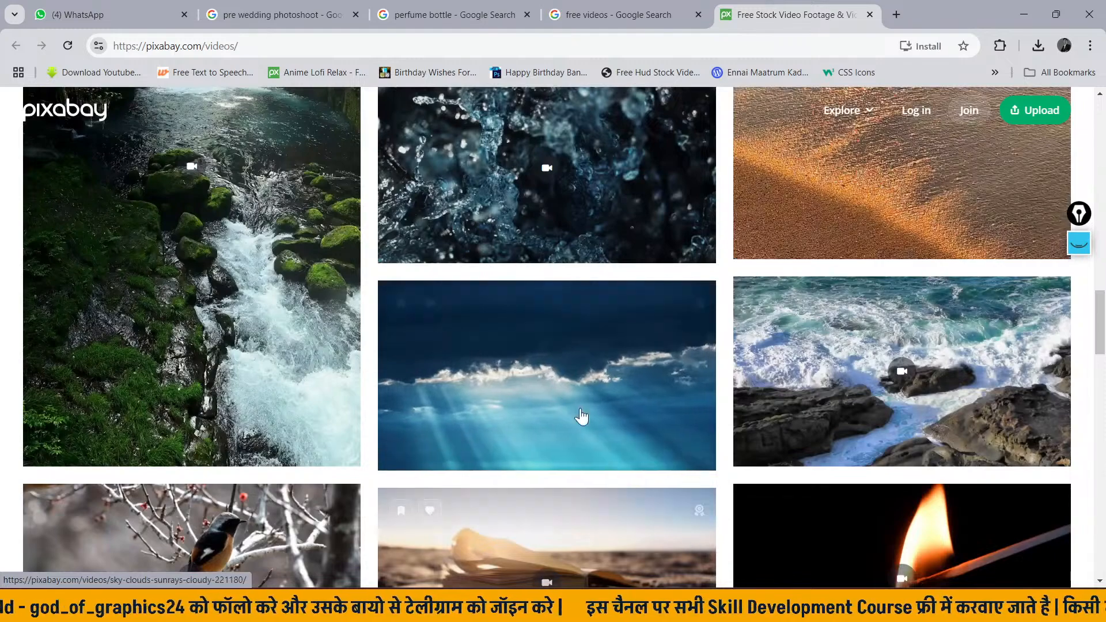
scroll(659, 382, up, 3)
scroll(958, 327, up, 5)
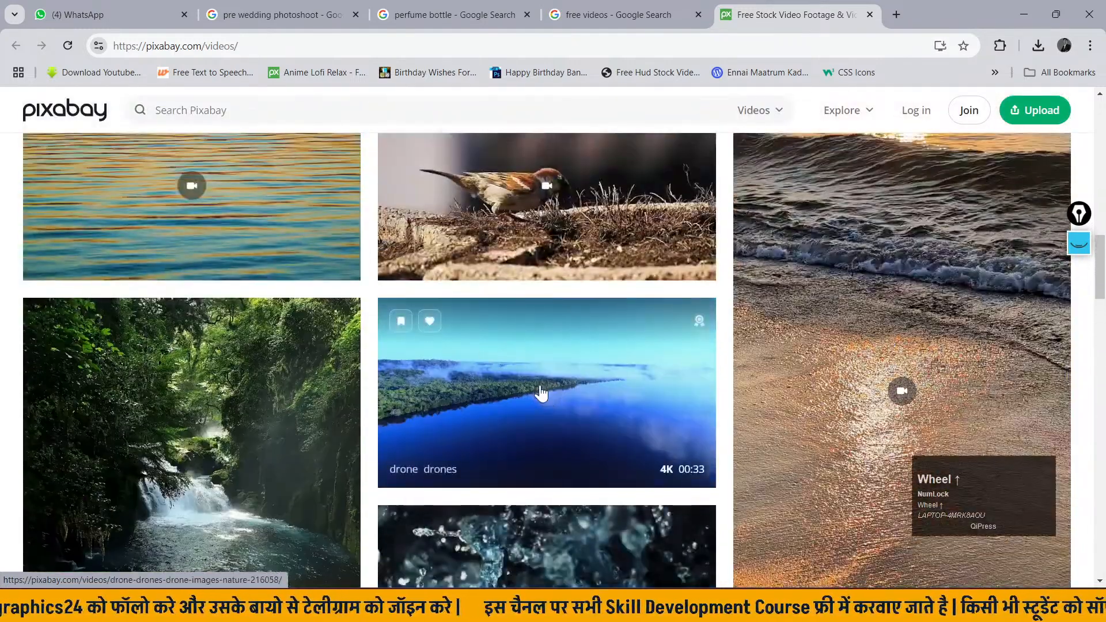
- Open the drone video of the forest and river and download it as a 1920×1080 MP4
click(524, 376)
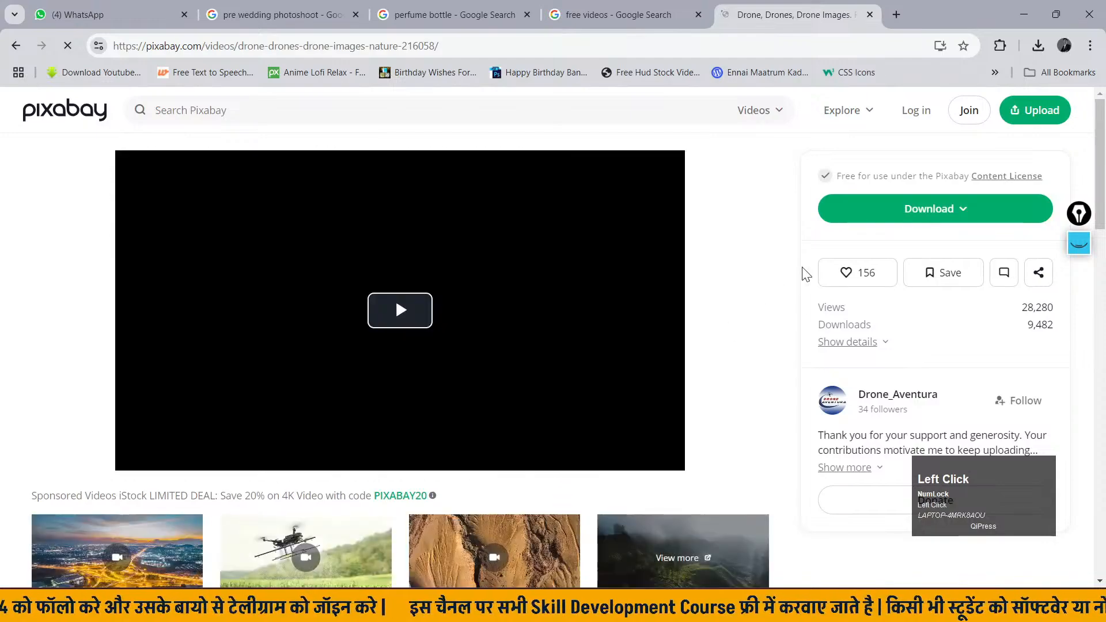
click(899, 210)
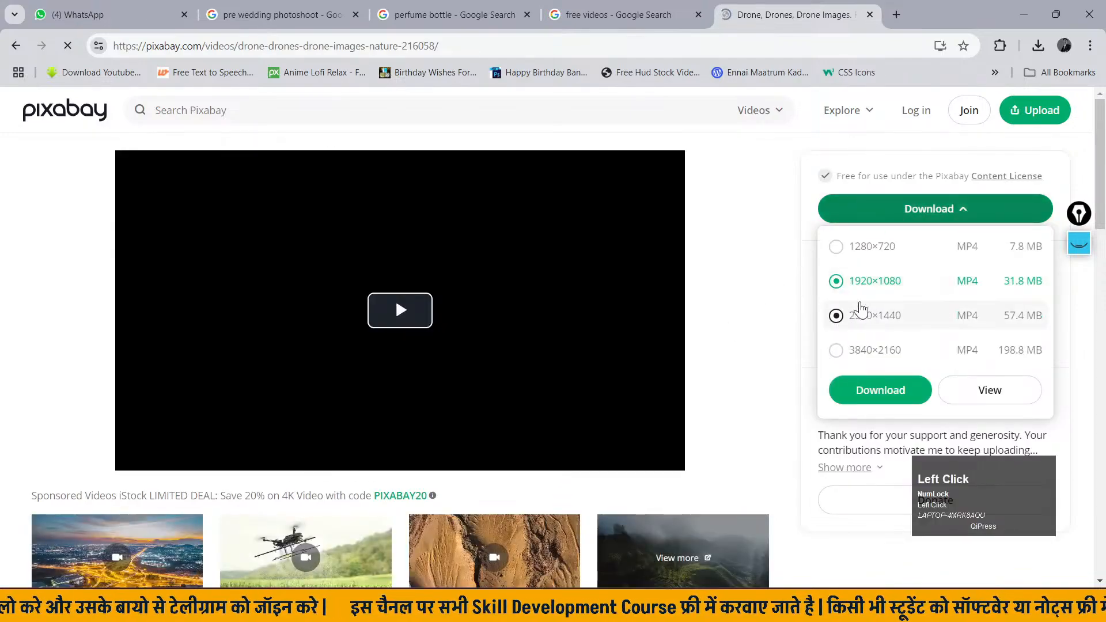
click(887, 391)
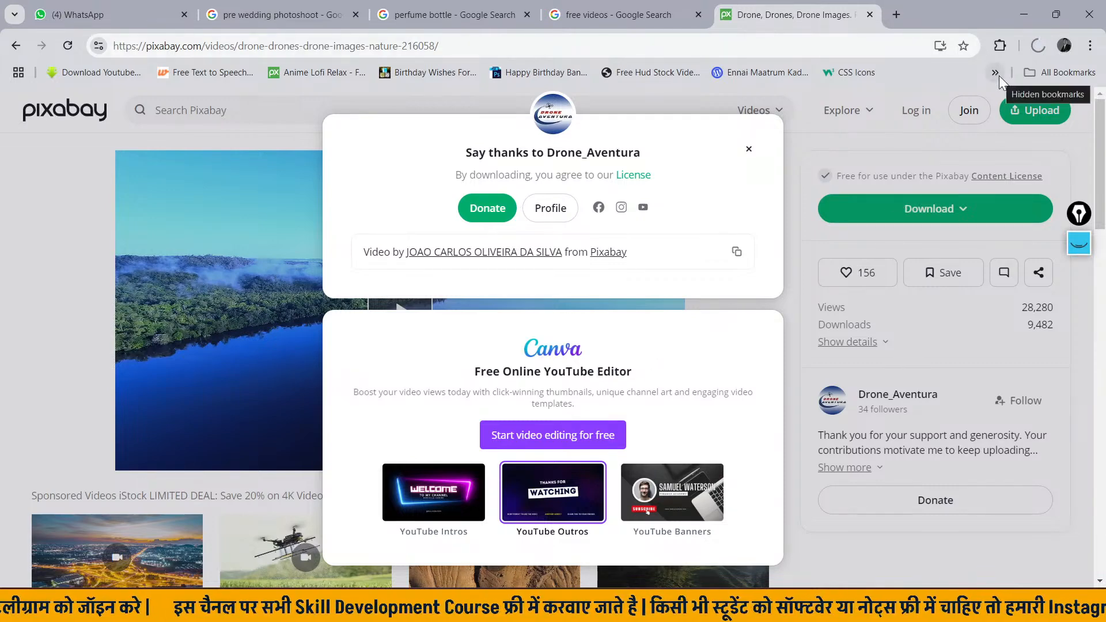
click(1043, 52)
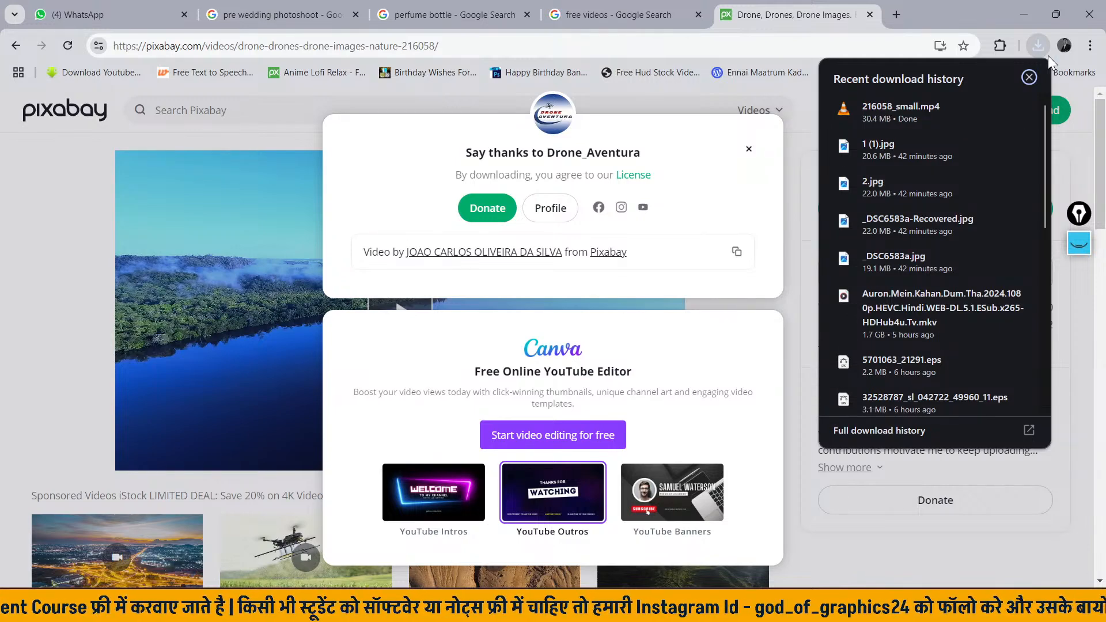
- Close the Pixabay video page and return to the blank document in Photoshop
click(870, 15)
click(723, 15)
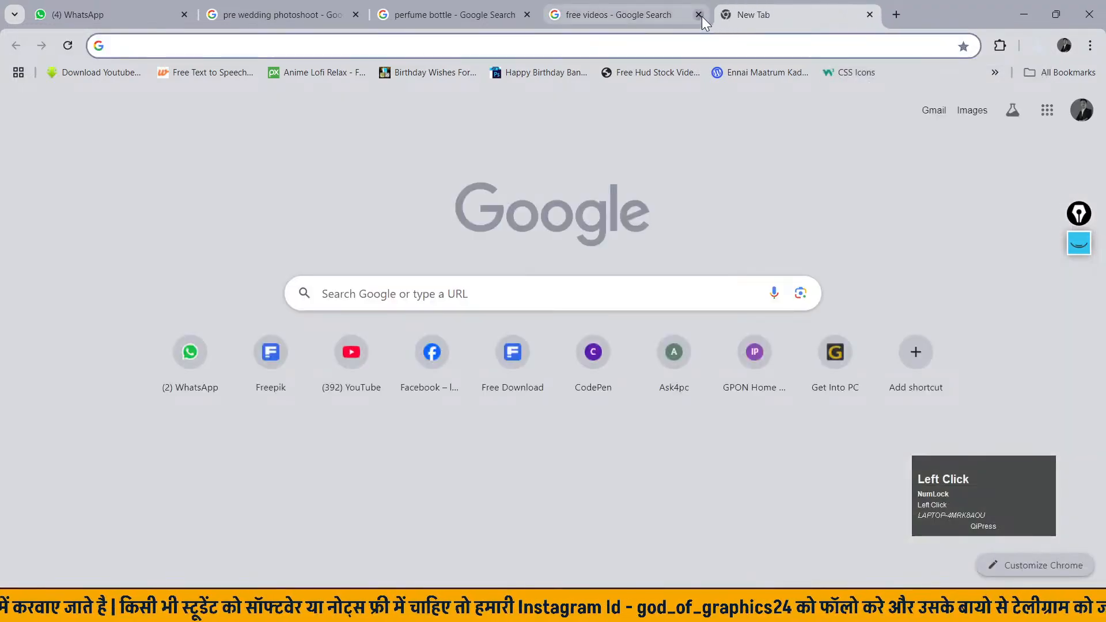
click(1024, 14)
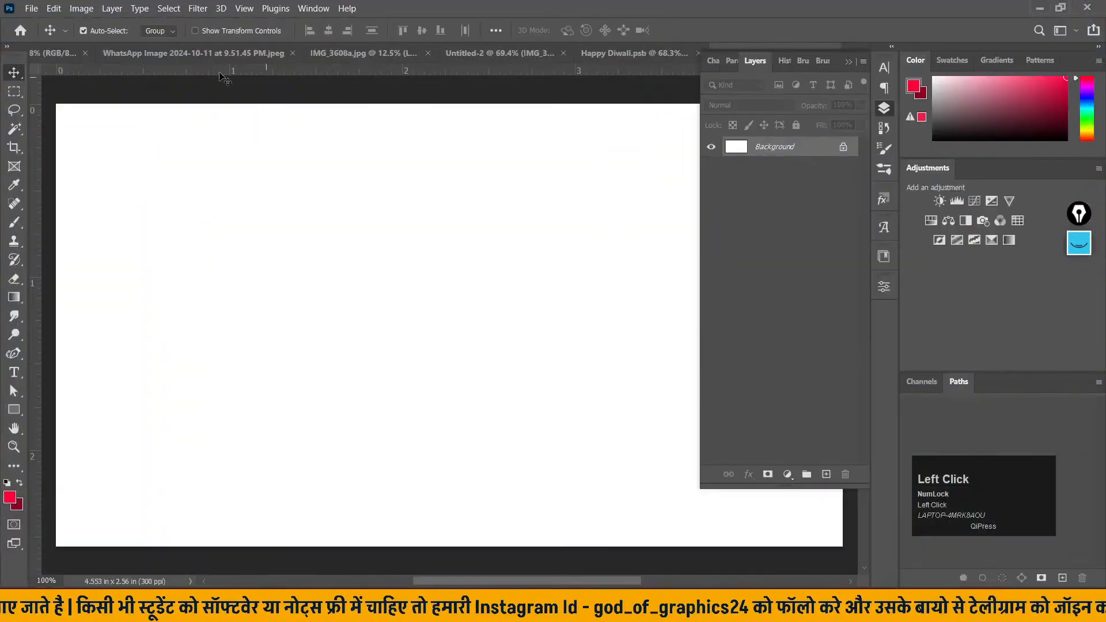
- Add the 216058_small video from the Downloads folder as a new video layer
click(112, 8)
mouse_move(192, 282)
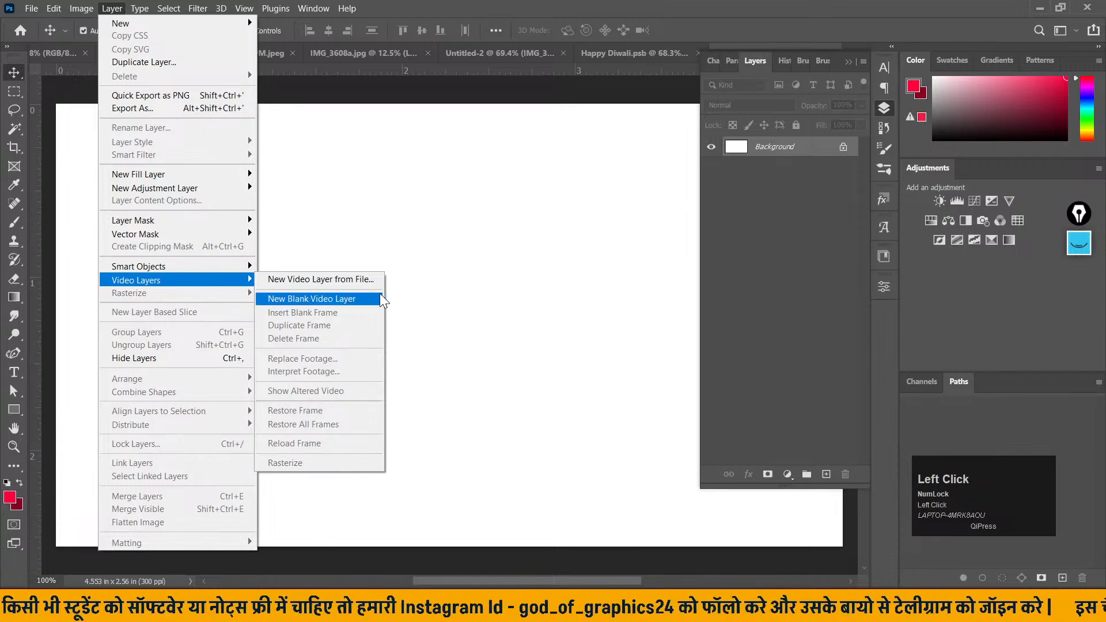
click(323, 279)
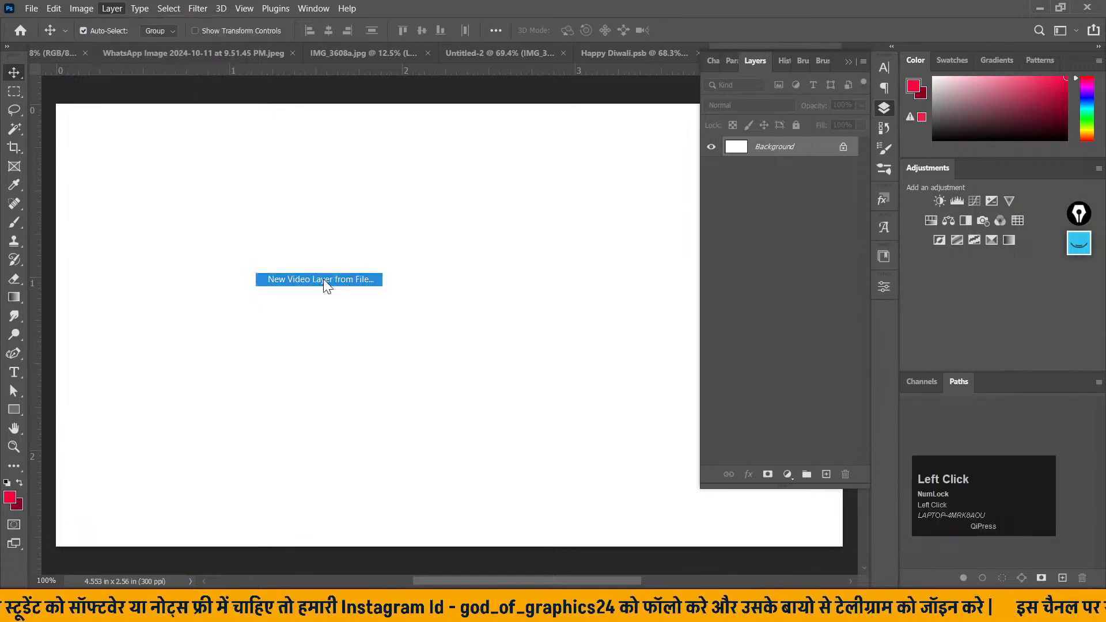
click(109, 164)
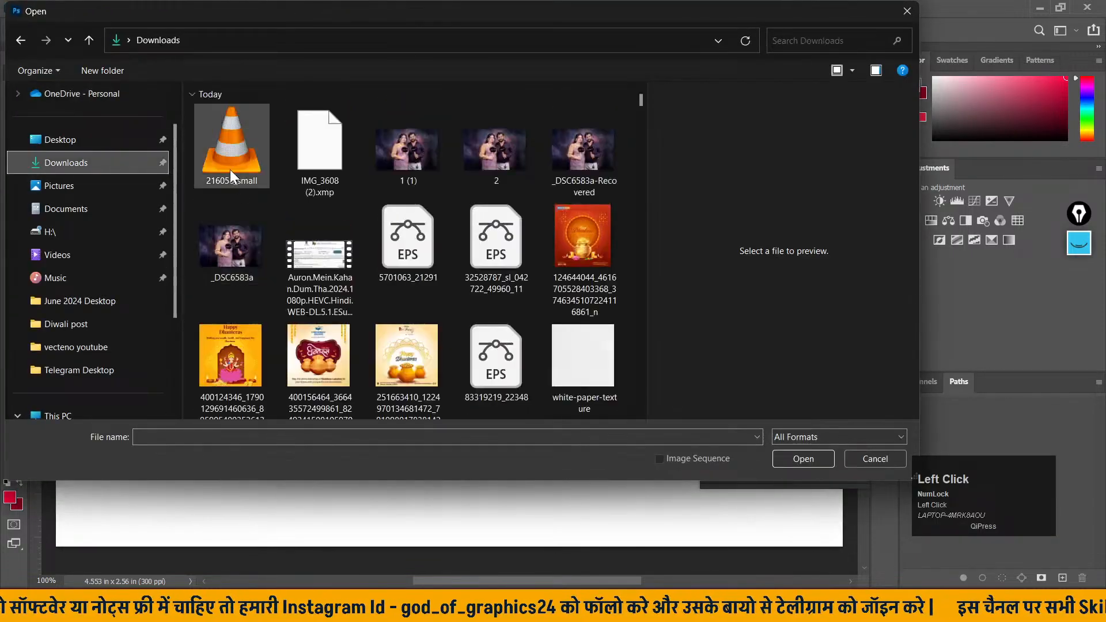
click(233, 173)
click(803, 458)
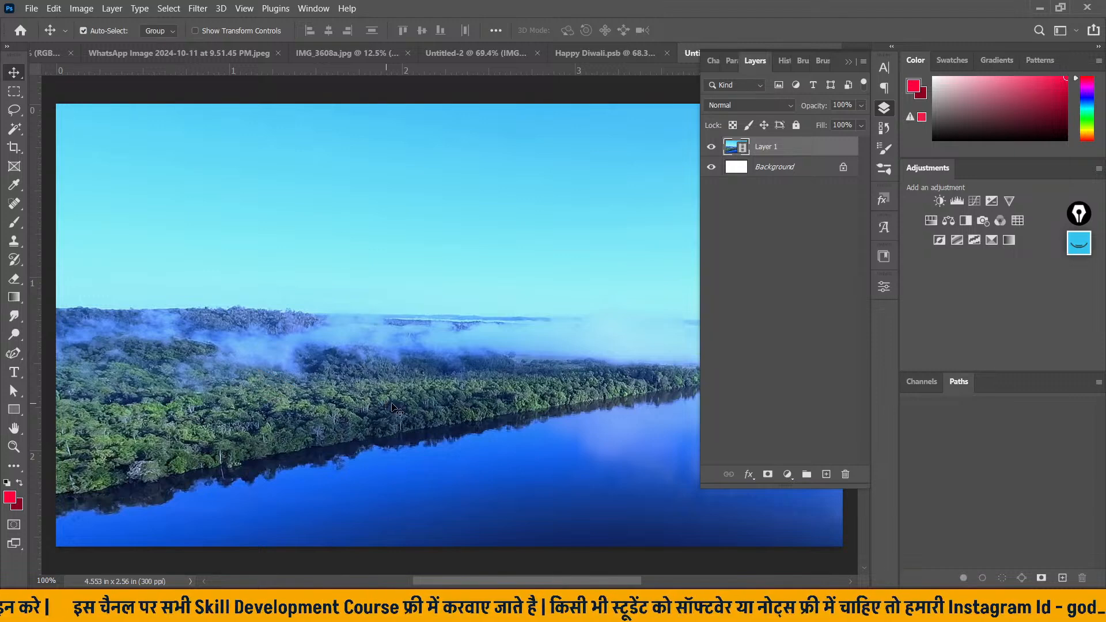
- Show the Timeline for the video layer and make its area taller
scroll(153, 475, down, 2)
scroll(151, 464, up, 2)
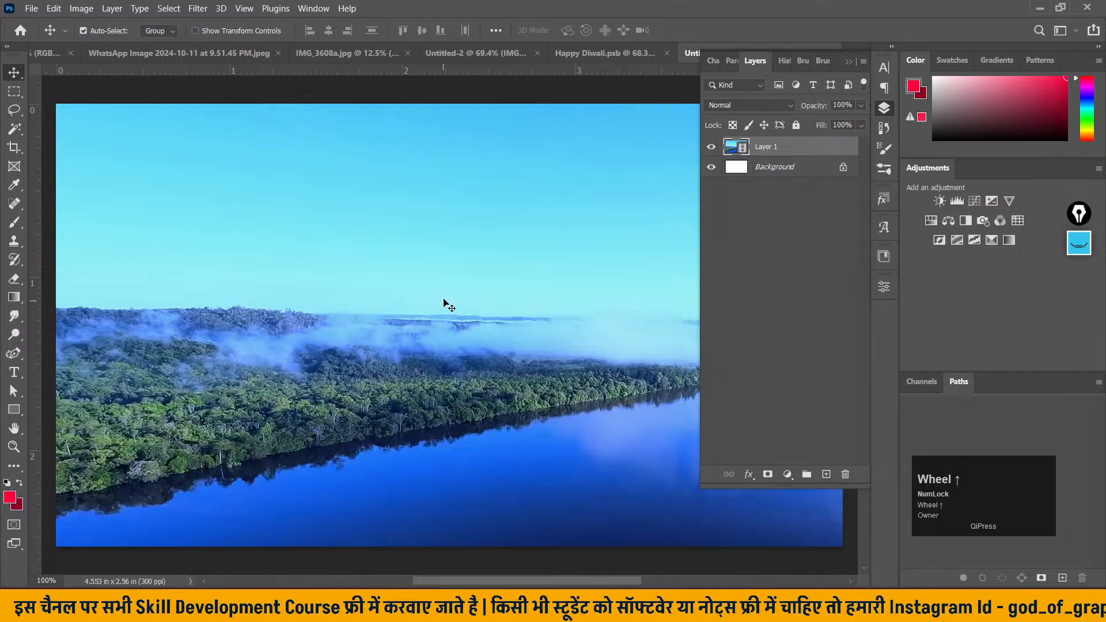
scroll(564, 215, down, 1)
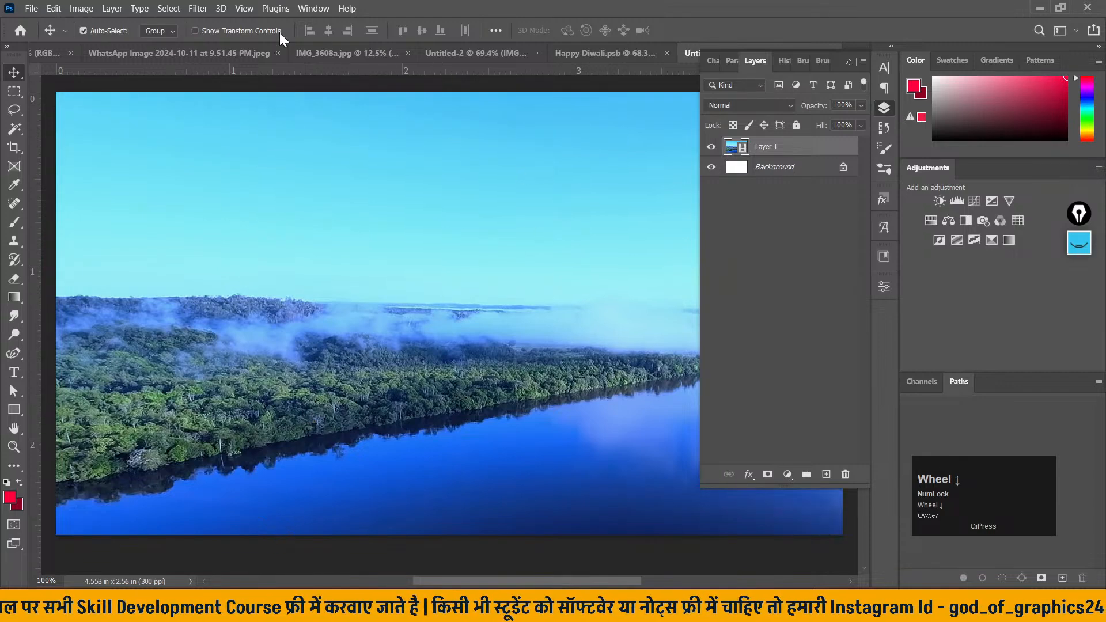
click(313, 9)
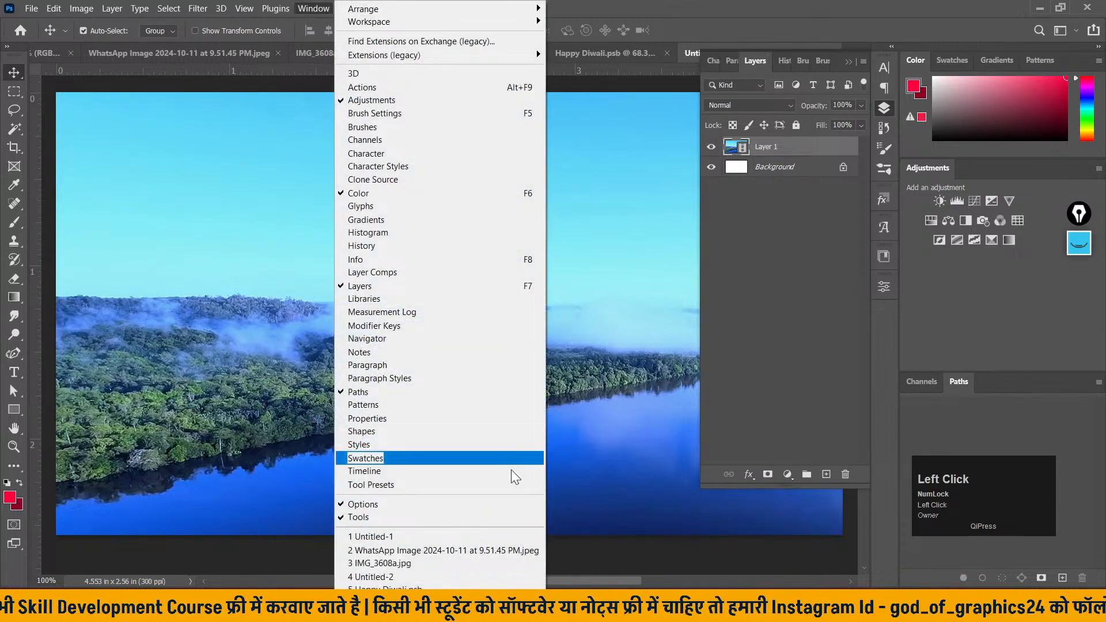
click(382, 472)
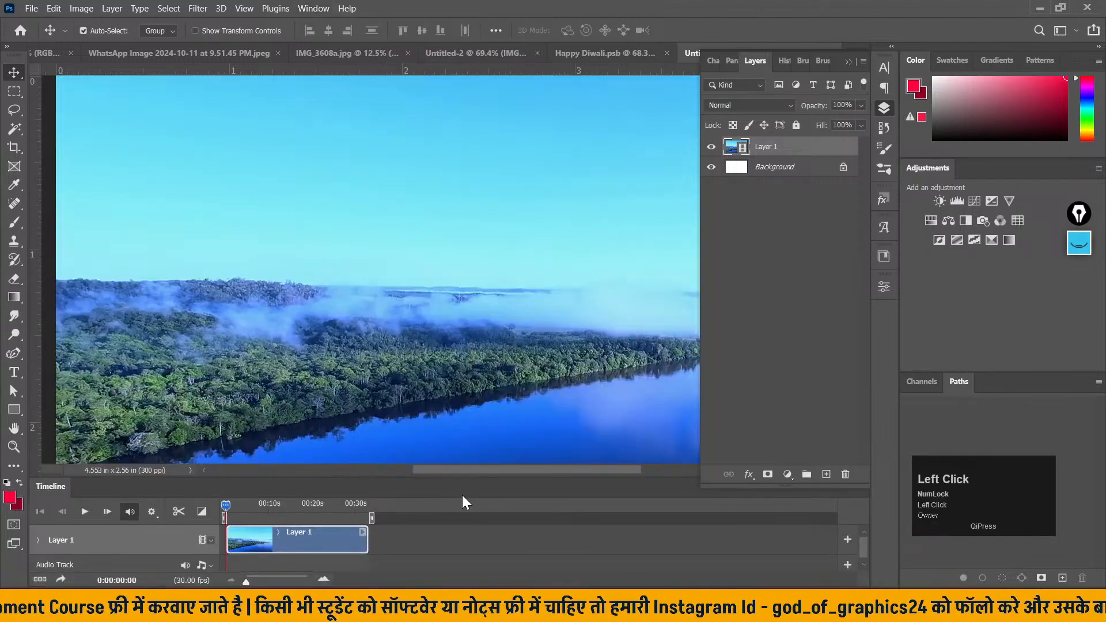
drag(455, 478, 444, 415)
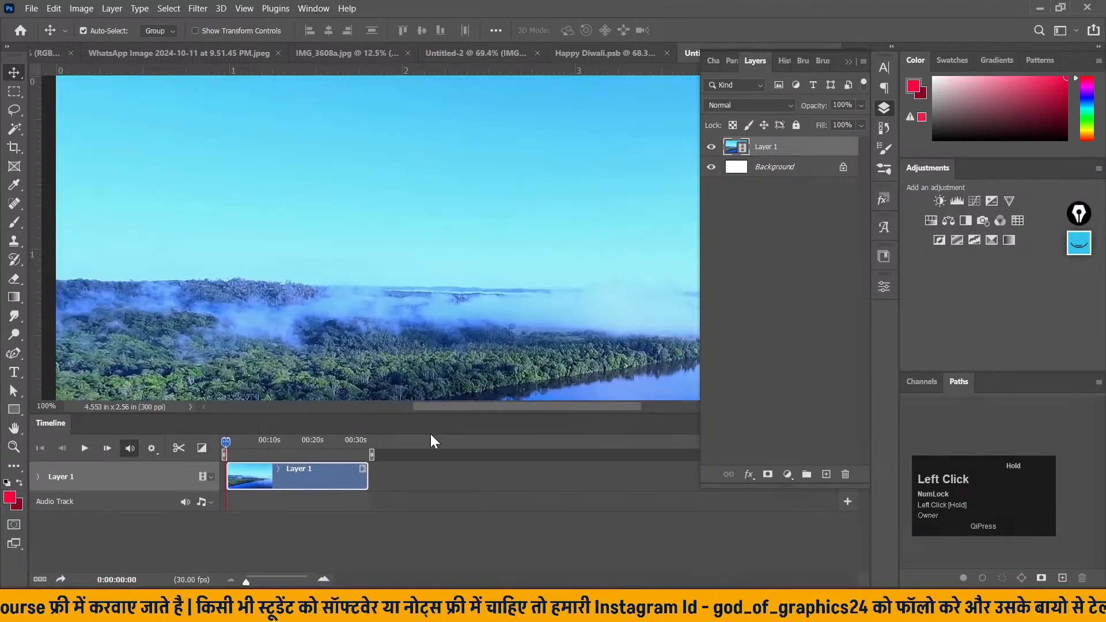
- Play the video from its beginning, stop it after about 6 seconds, and slightly reduce the Timeline's height
mouse_move(225, 442)
mouse_down()
mouse_move(364, 459)
mouse_move(213, 444)
mouse_up()
click(85, 449)
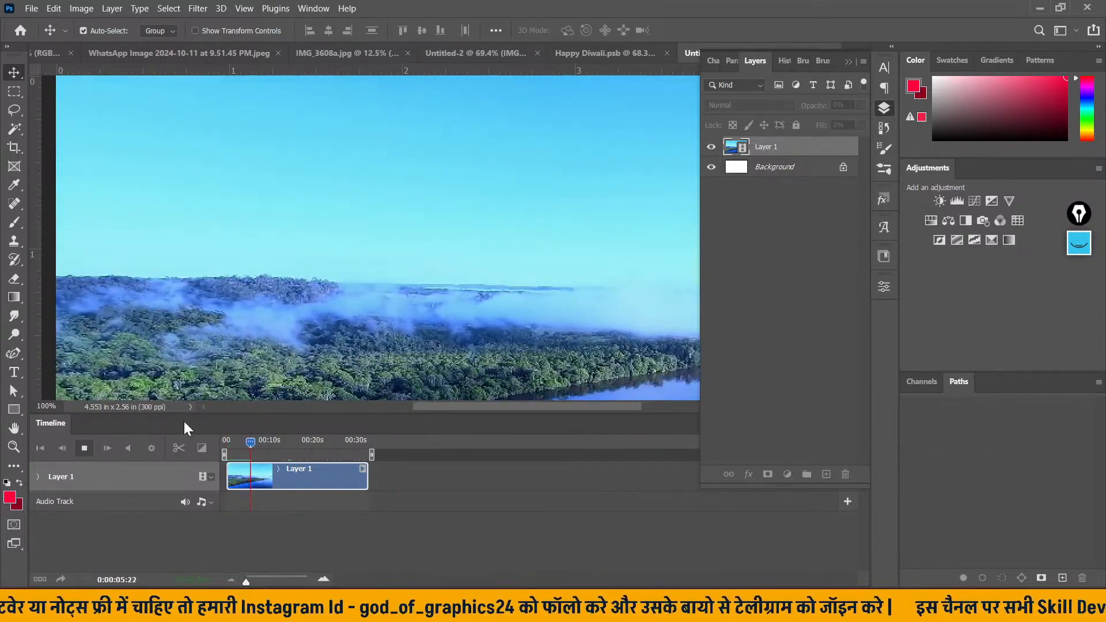
click(85, 448)
drag(409, 414, 416, 439)
alt+scroll(483, 311, down, 5)
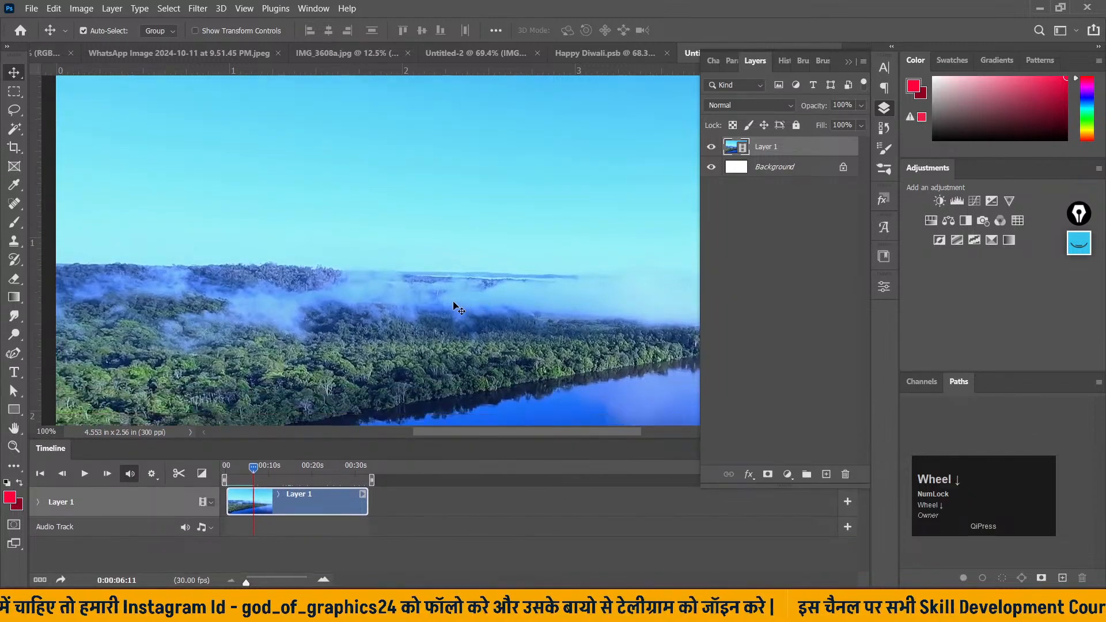
- Fit the whole video frame in view and scrub the playhead to the clip's end and back to about 18 seconds
drag(600, 340, 530, 297)
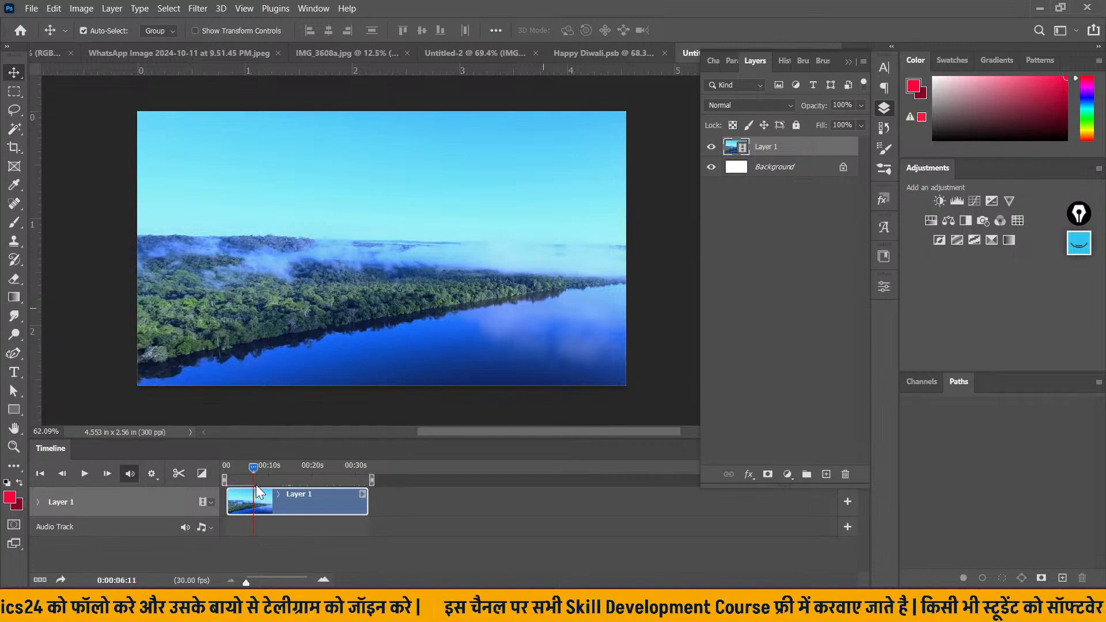
drag(252, 471, 377, 476)
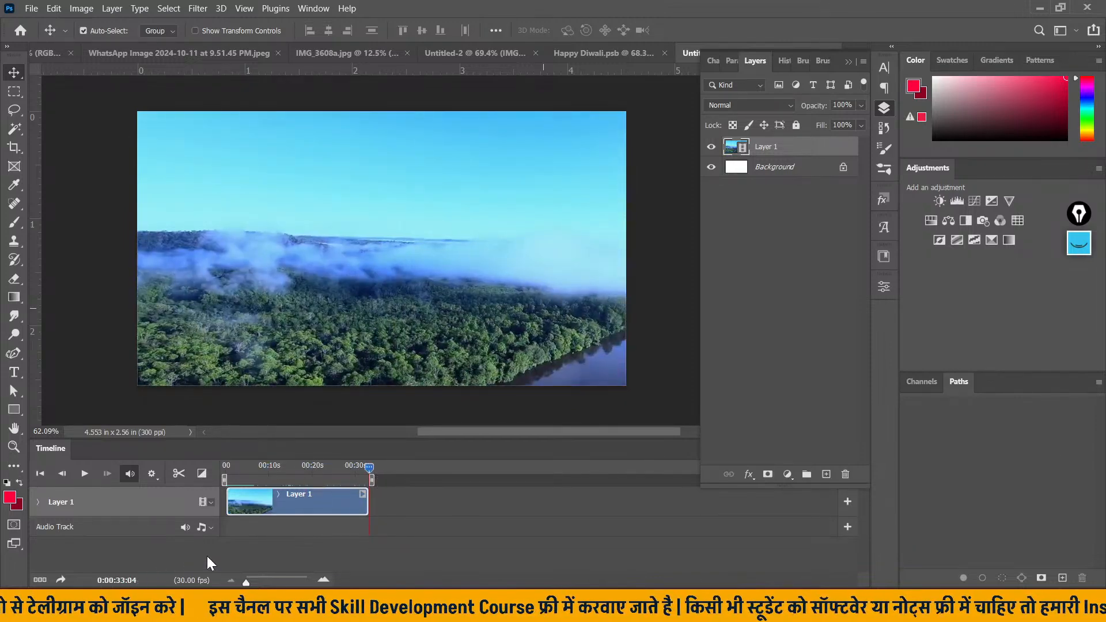
click(368, 466)
drag(340, 465, 305, 471)
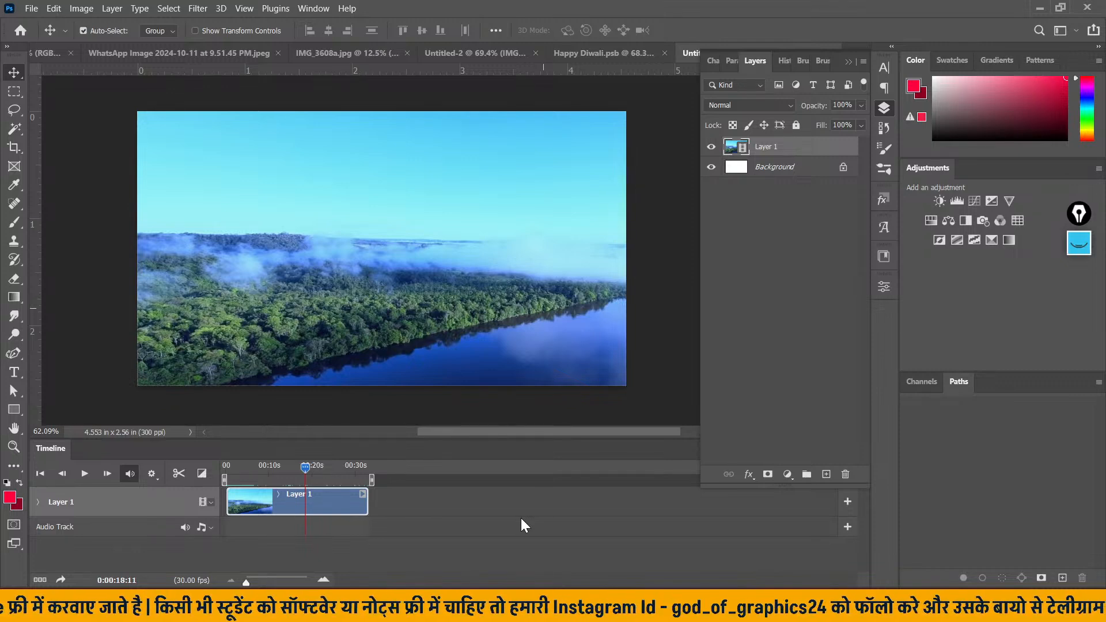
- Make the Timeline area taller, then expand Layer 1's track to examine its animation properties and collapse it again
drag(414, 437, 418, 356)
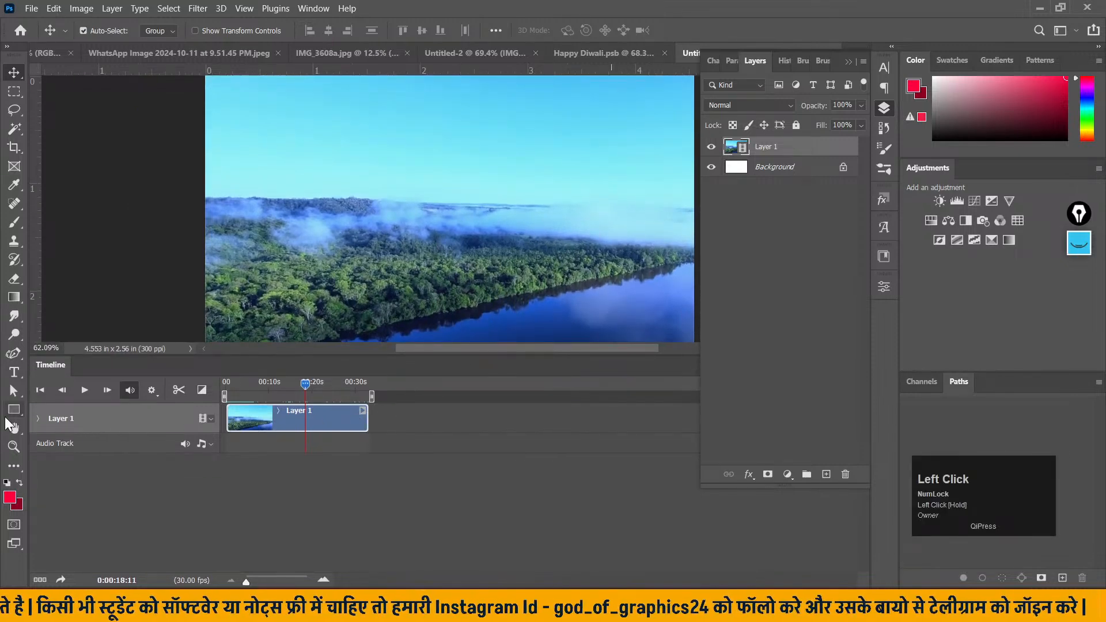
click(38, 419)
click(38, 420)
click(40, 420)
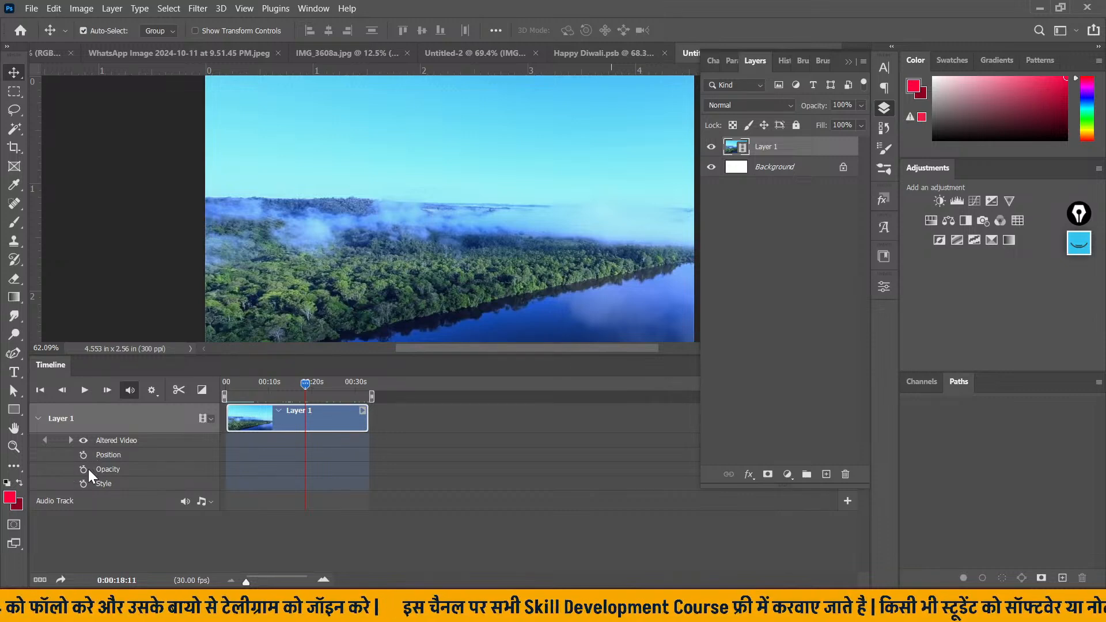
click(38, 419)
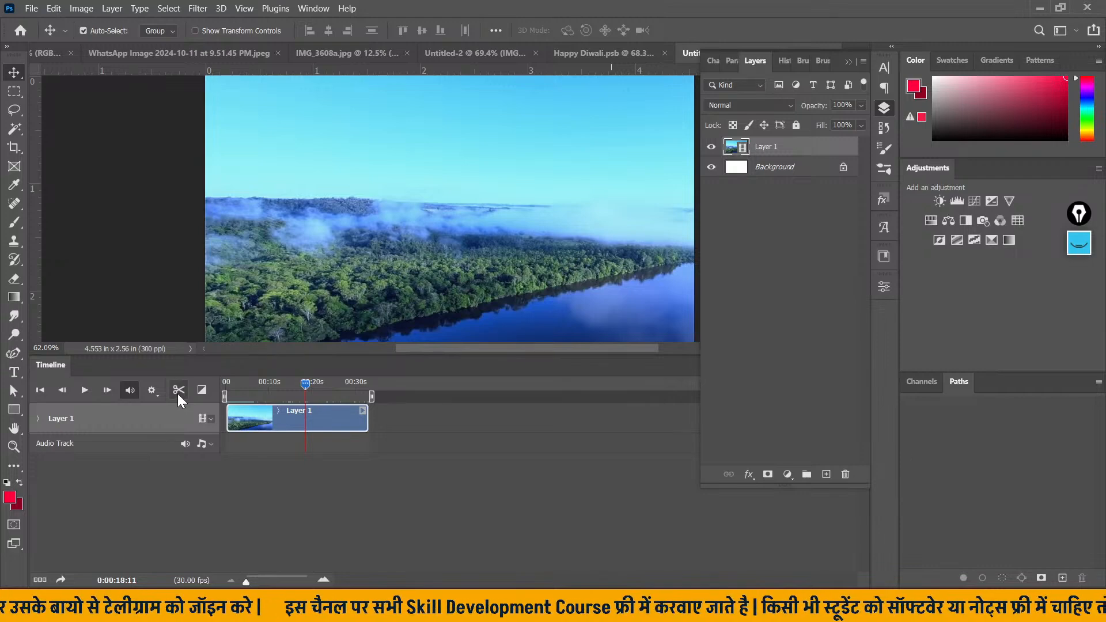
- Split the video clip at 0:00:05:29
drag(300, 385, 251, 403)
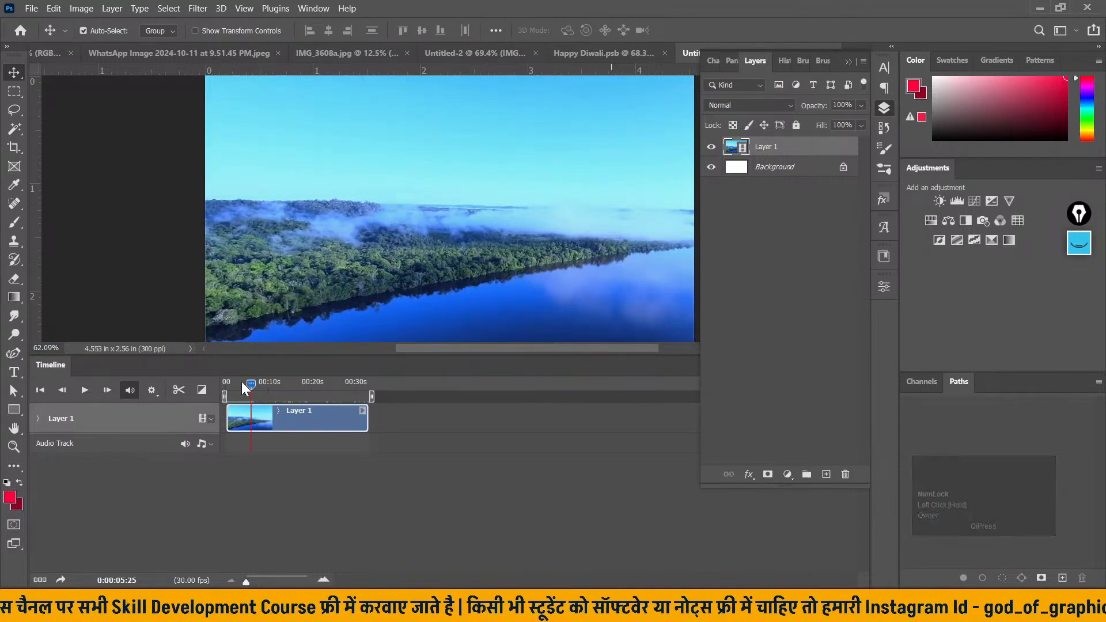
drag(252, 389, 251, 390)
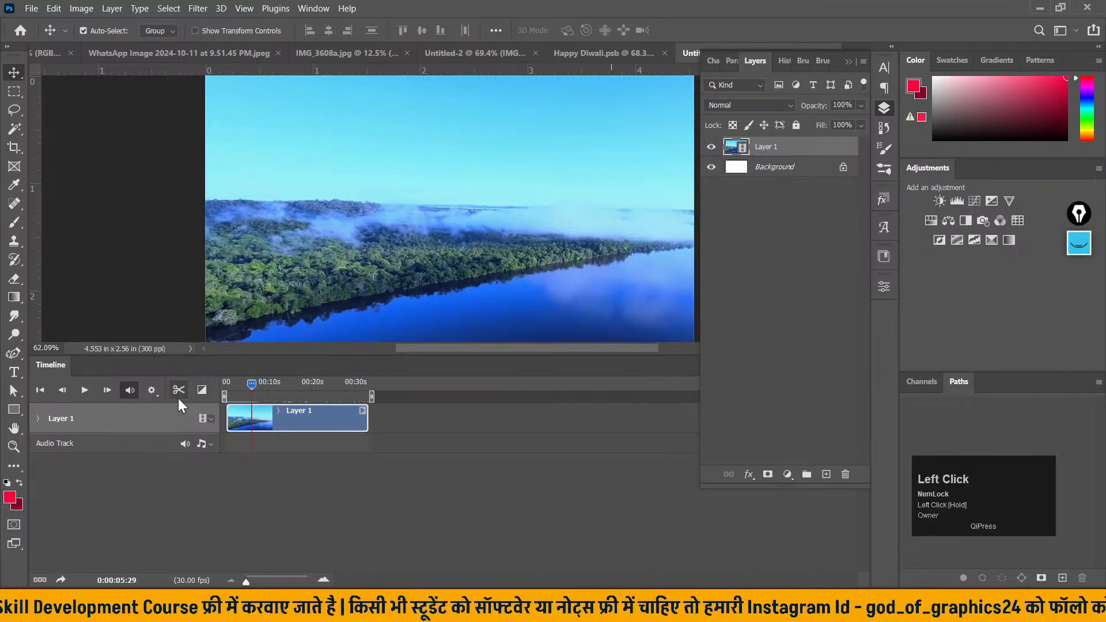
click(178, 391)
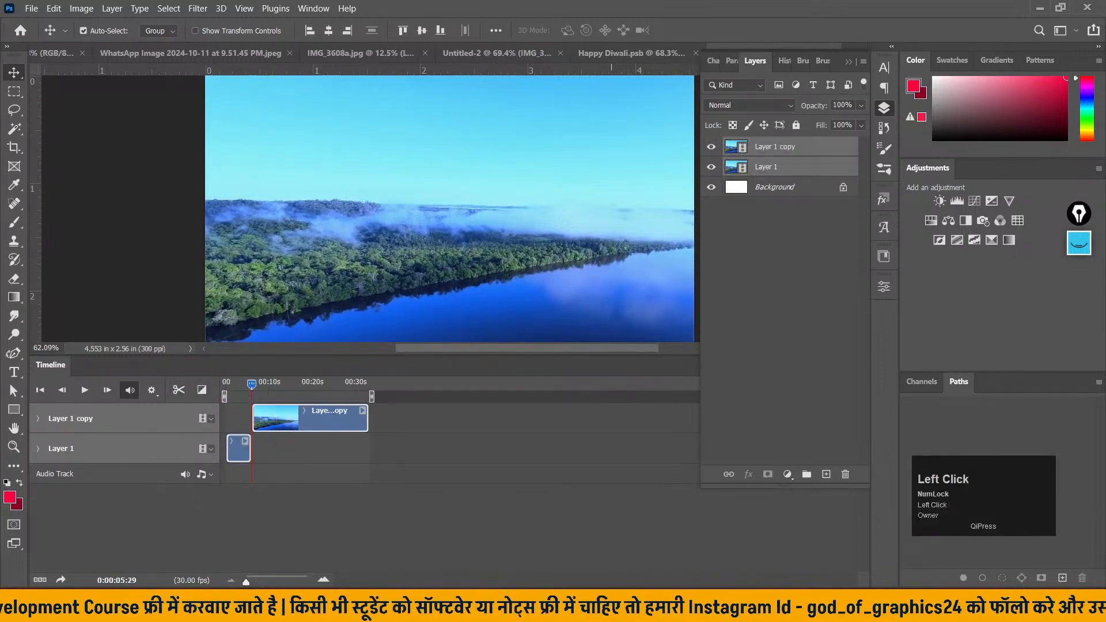
- Delete the second part of the split video, the Layer 1 copy layer
click(336, 420)
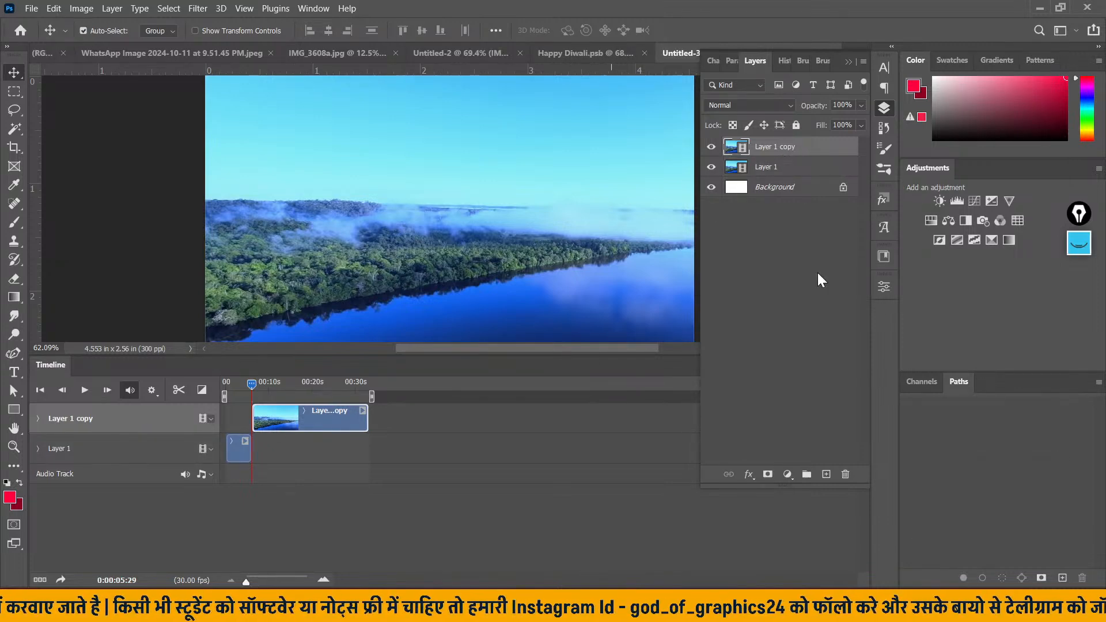
click(845, 474)
click(514, 236)
drag(255, 396, 329, 399)
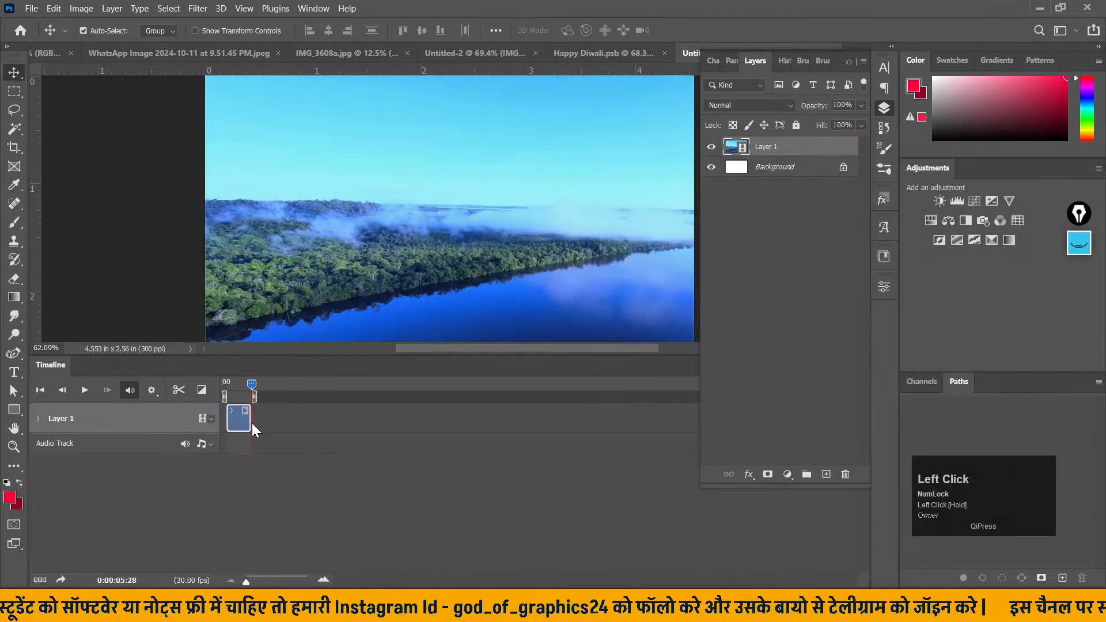
- Extend the end of the shortened Layer 1 clip back to its full length
drag(252, 423, 278, 418)
drag(299, 465, 432, 448)
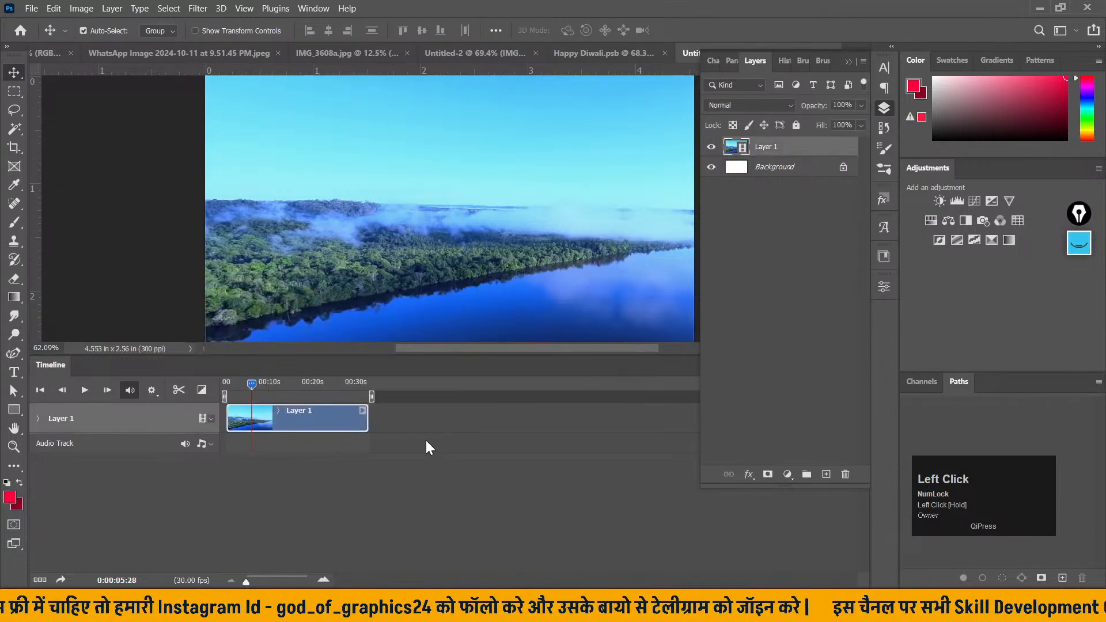
- Split the video clip at 0:00:05:09 and delete the layer holding the part after the cut
drag(253, 384, 369, 403)
drag(279, 417, 249, 426)
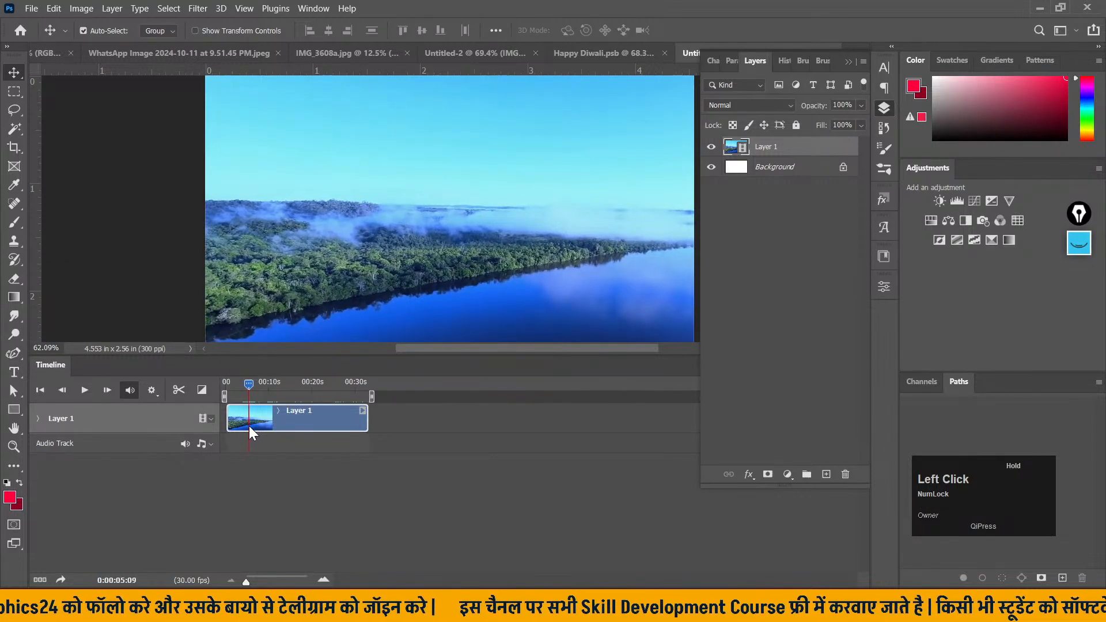
click(178, 390)
drag(775, 147, 845, 474)
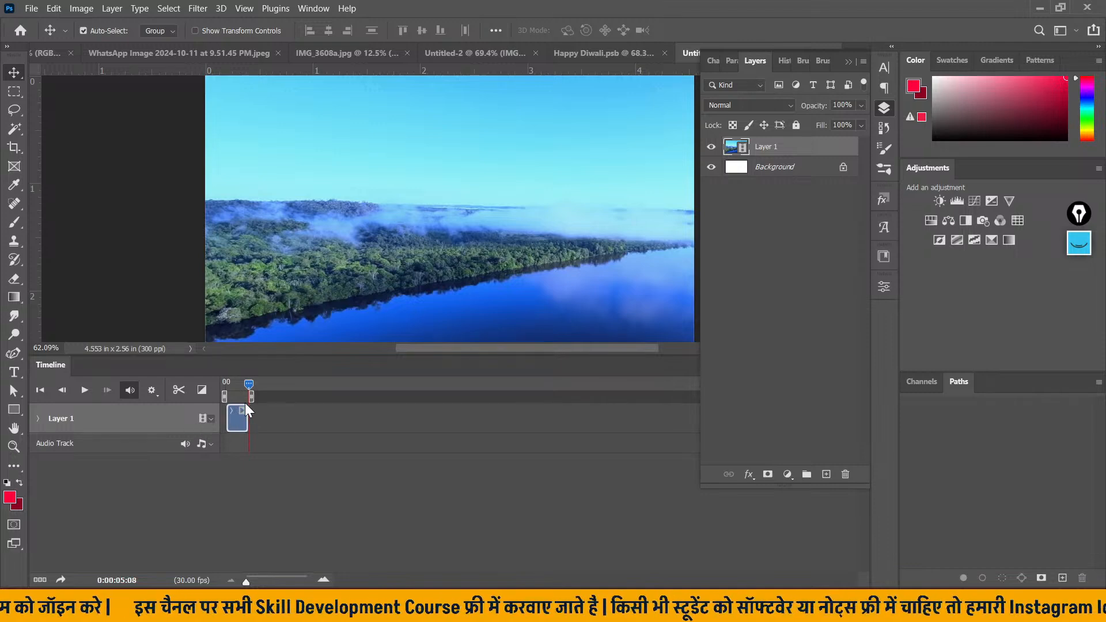
- Magnify the Timeline scale until the trimmed clip fills its width, and collapse the Layers panel to uncover the clip's end
drag(248, 383, 232, 401)
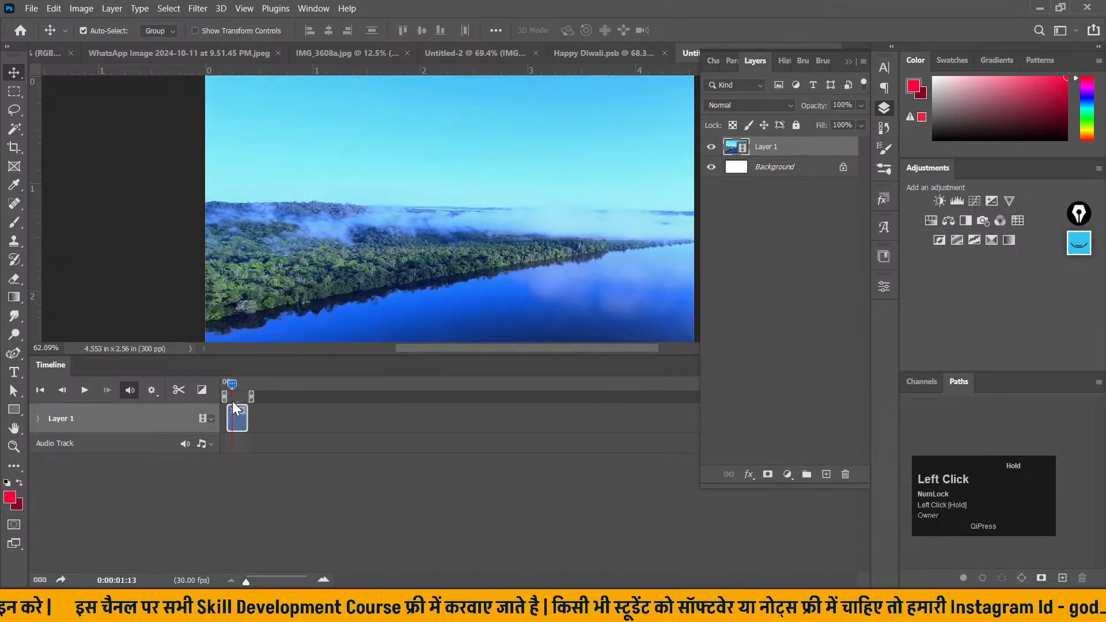
mouse_move(241, 583)
mouse_down()
mouse_move(288, 583)
mouse_move(251, 583)
mouse_up()
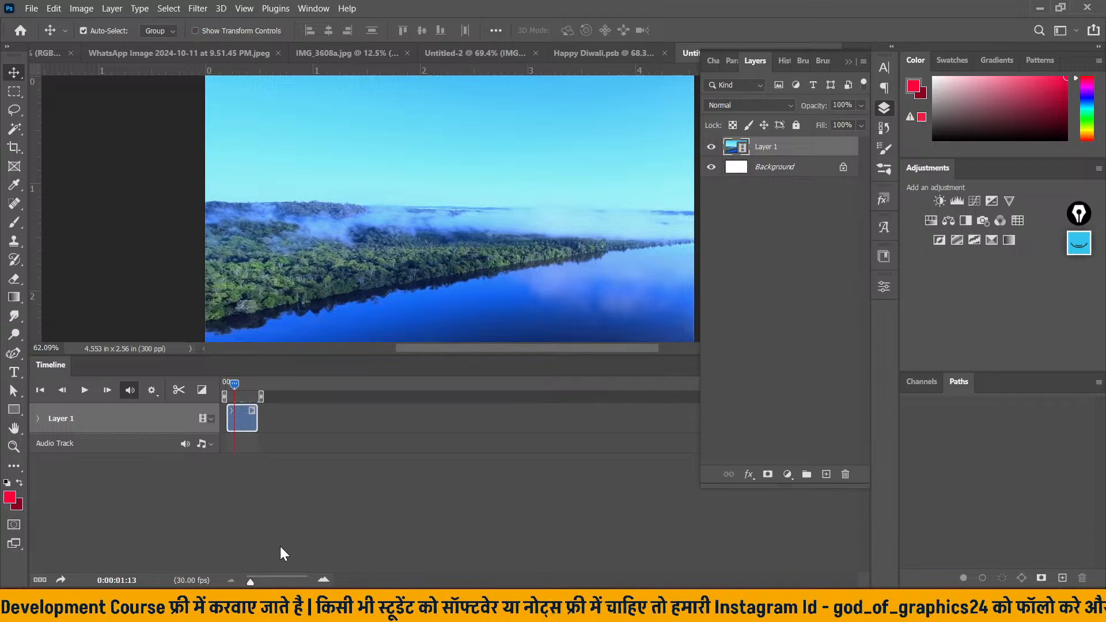
click(251, 583)
drag(251, 582, 266, 582)
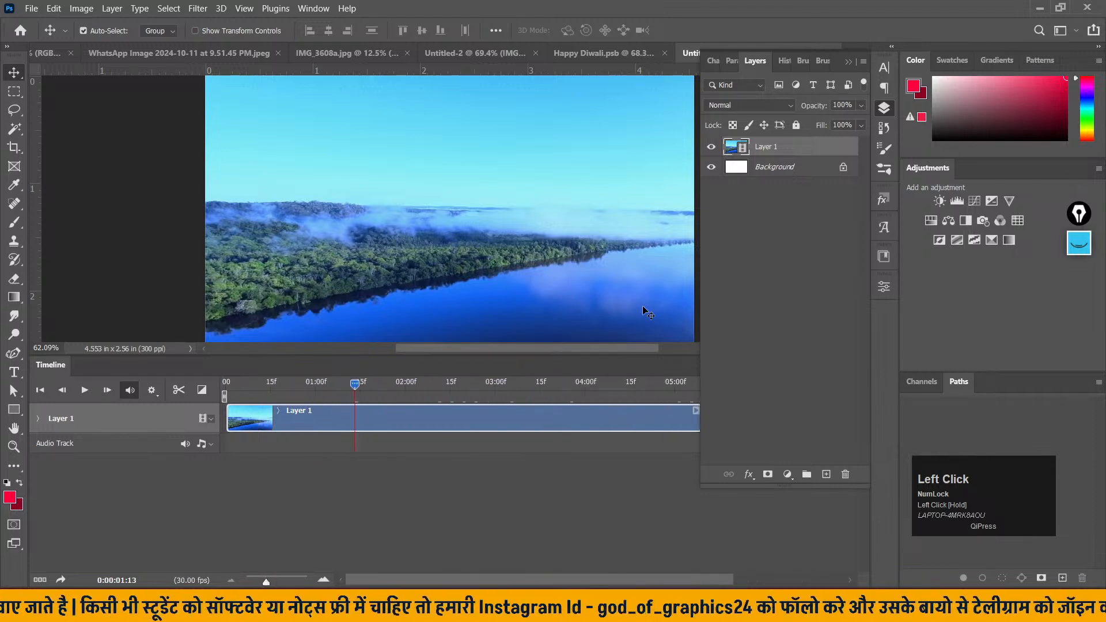
click(848, 61)
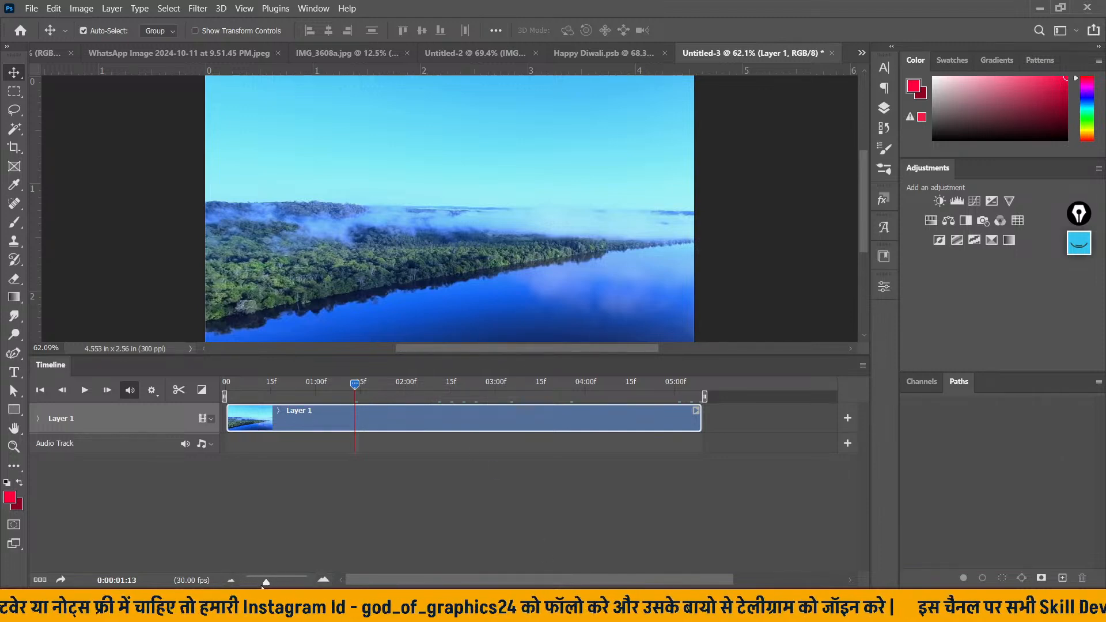
- Step through the first frames of the clip one by one from the start, then return the playhead to 0:00:00:00
drag(357, 381, 216, 396)
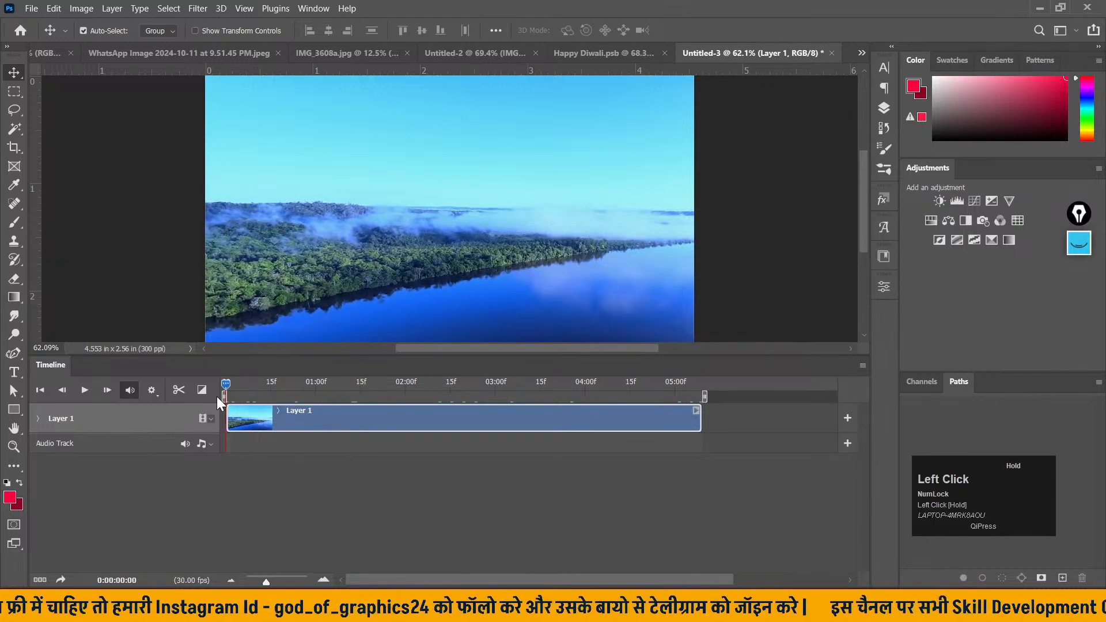
click(106, 390)
click(107, 391)
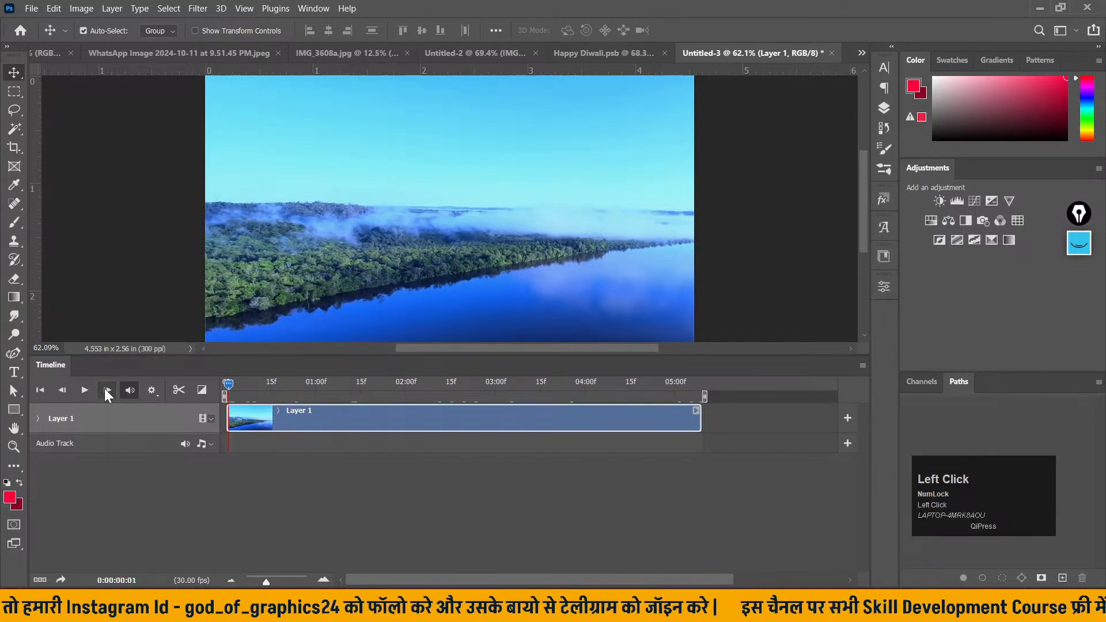
click(106, 389)
click(106, 389)
click(106, 389)
click(106, 389)
click(106, 389)
click(106, 390)
drag(254, 382, 223, 383)
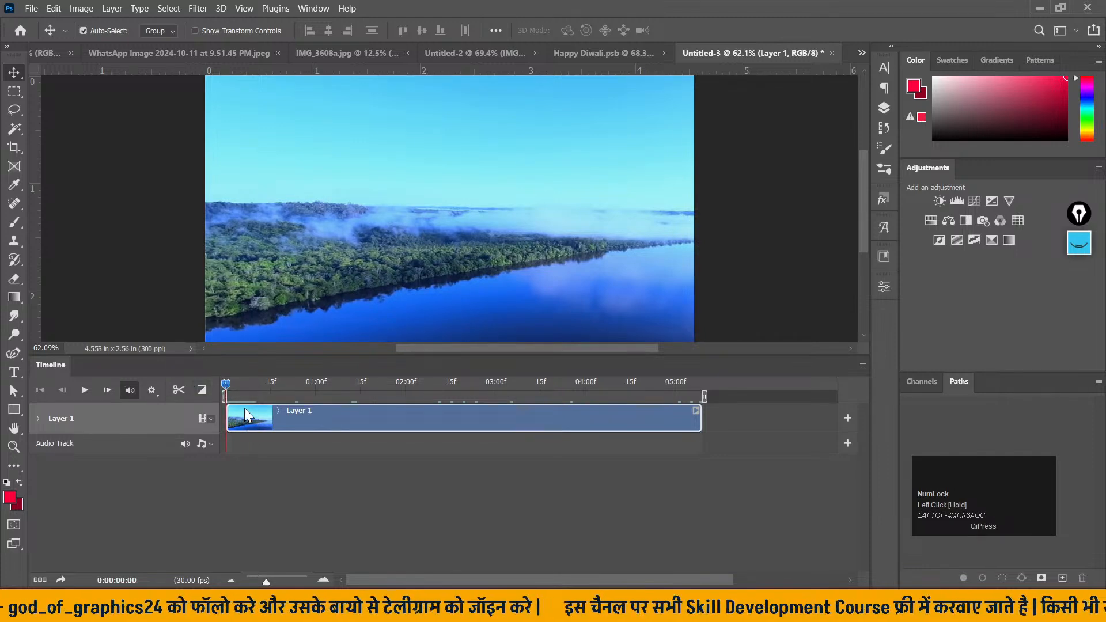
- Choose the Brush tool with a size of 69 px and a hardness of 61%
right_click(15, 222)
click(57, 223)
click(104, 31)
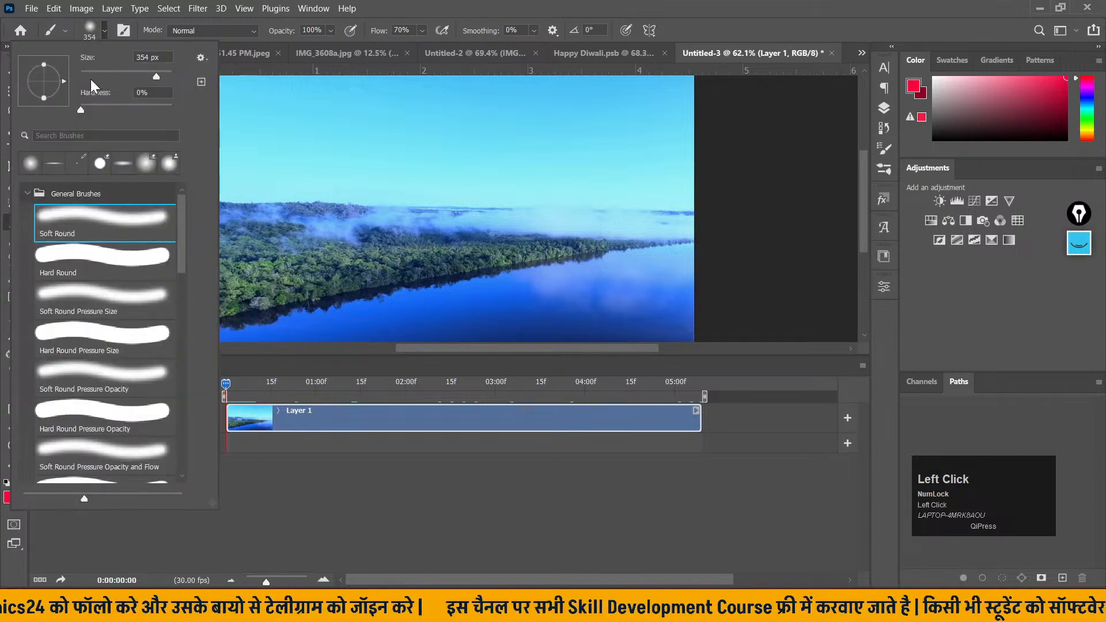
mouse_move(112, 108)
mouse_down()
mouse_move(136, 108)
mouse_move(141, 75)
mouse_move(96, 77)
mouse_move(112, 79)
mouse_up()
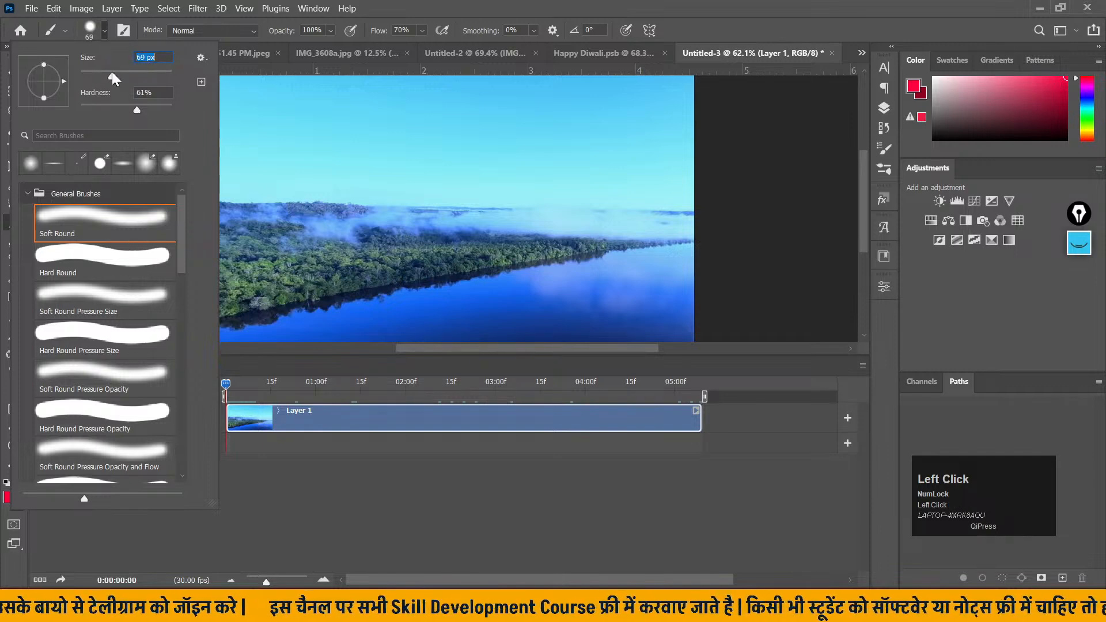
click(104, 32)
- Paint one red dot per frame from 0:00:00:00 to 0:00:00:09, placing each dot farther right along the lower shoreline and water
click(264, 304)
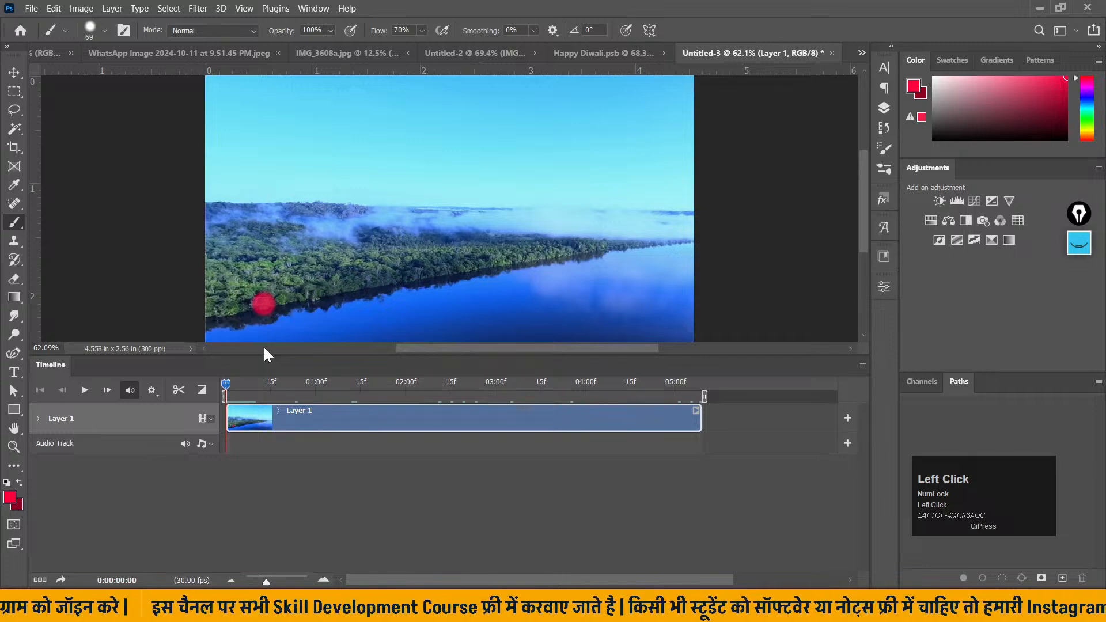
click(107, 391)
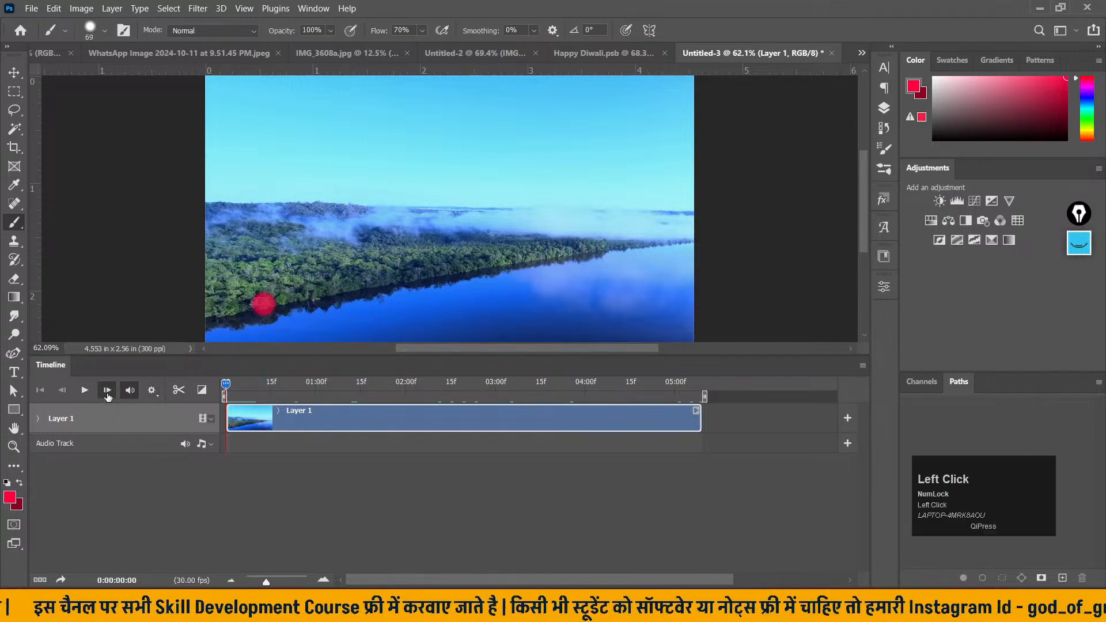
click(291, 307)
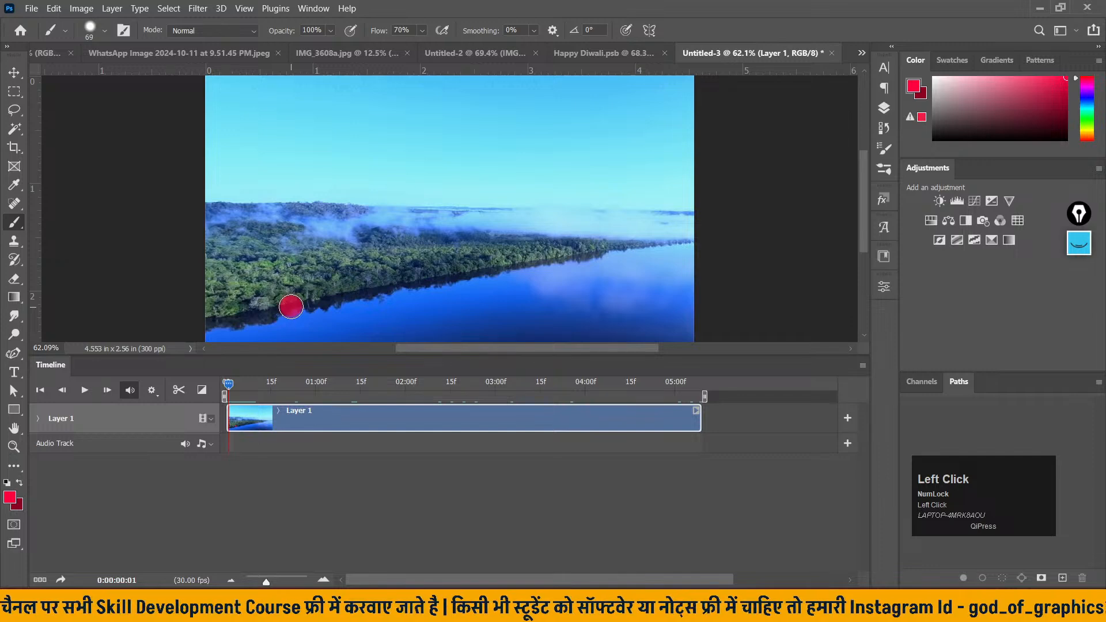
click(108, 391)
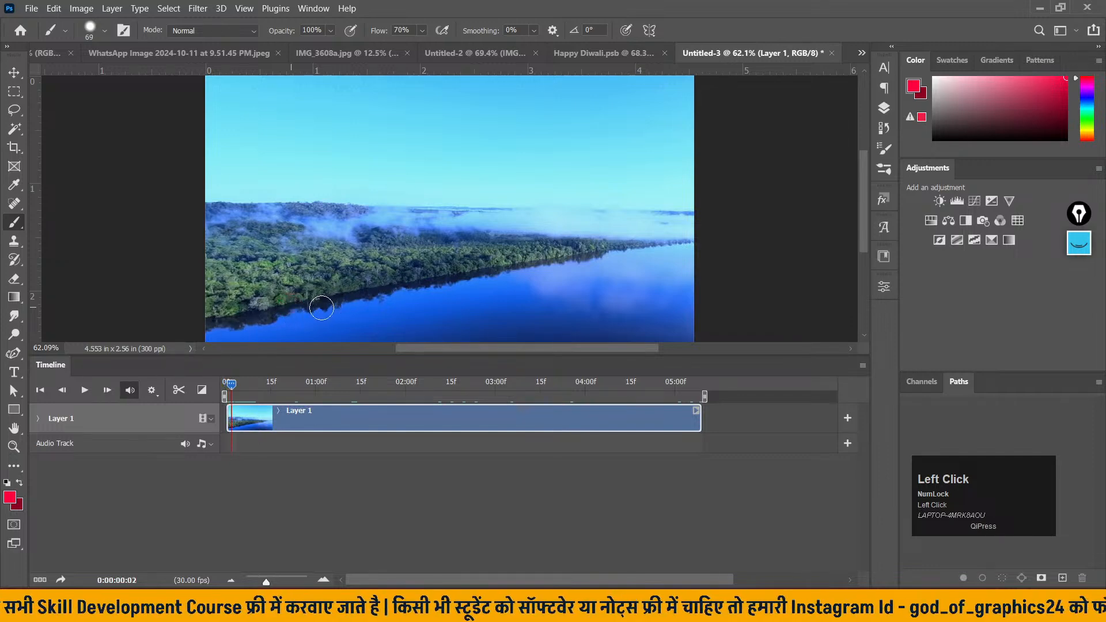
click(311, 310)
click(107, 390)
click(333, 309)
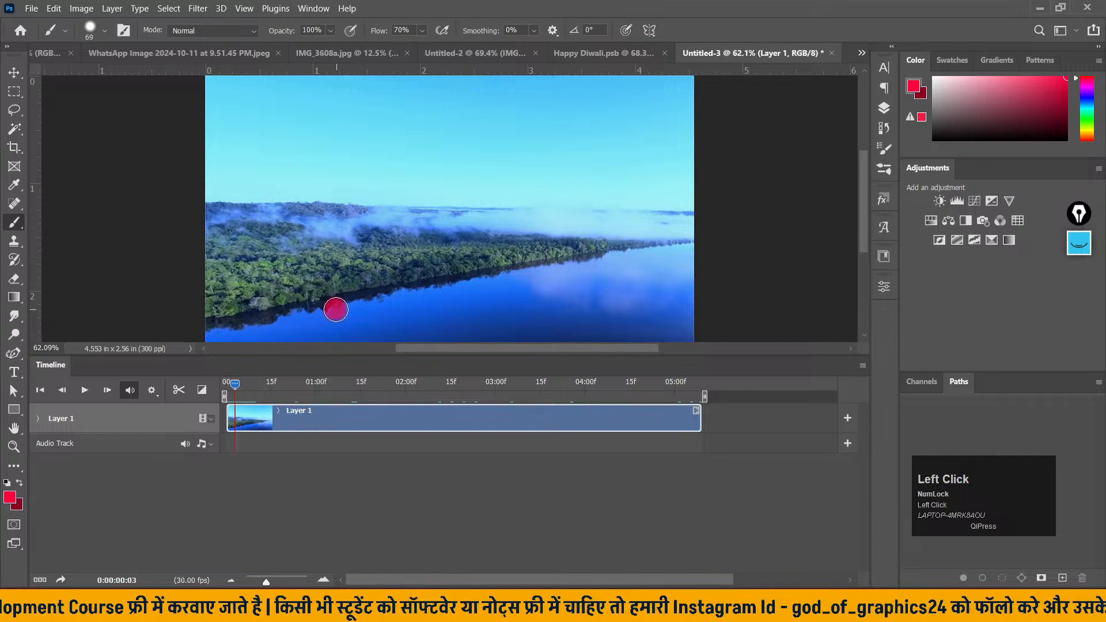
click(107, 391)
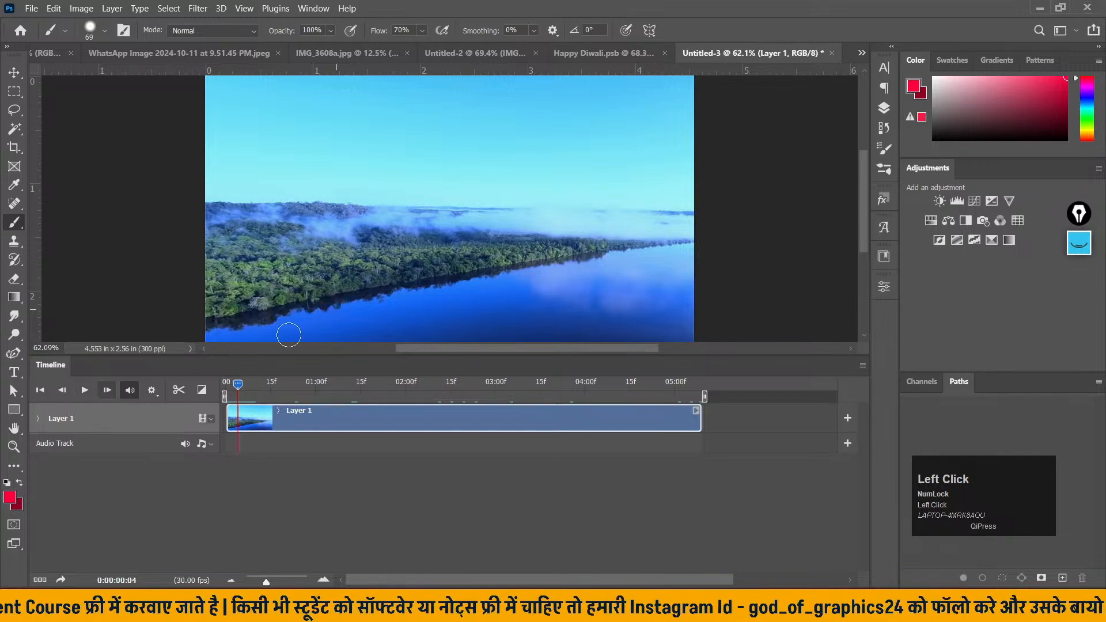
click(363, 307)
click(107, 390)
click(391, 311)
click(111, 391)
click(424, 312)
click(107, 390)
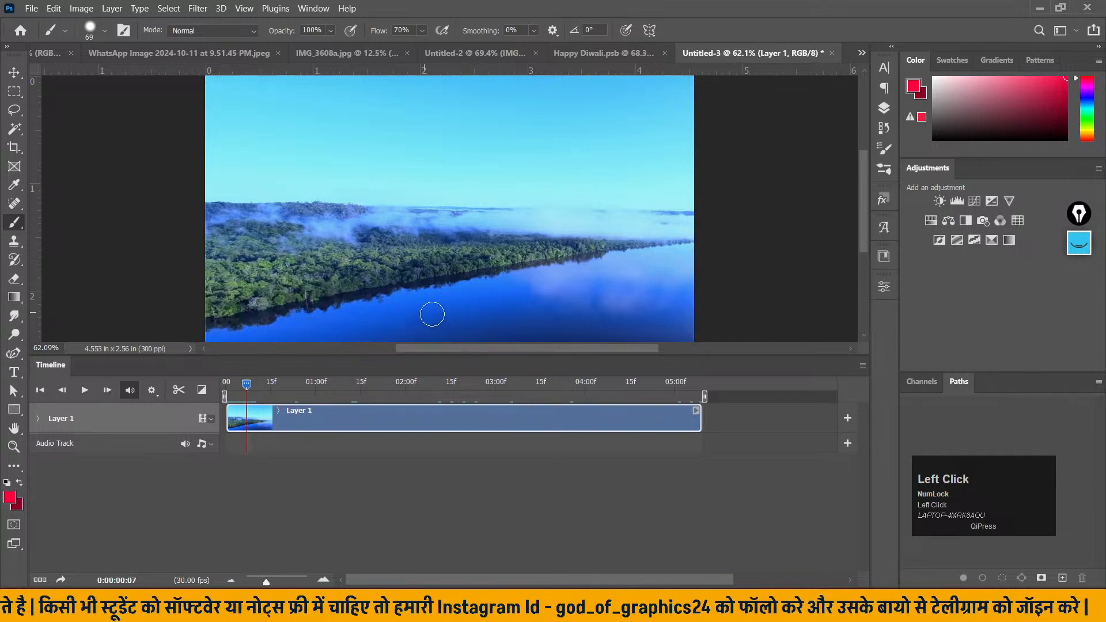
click(455, 314)
click(107, 390)
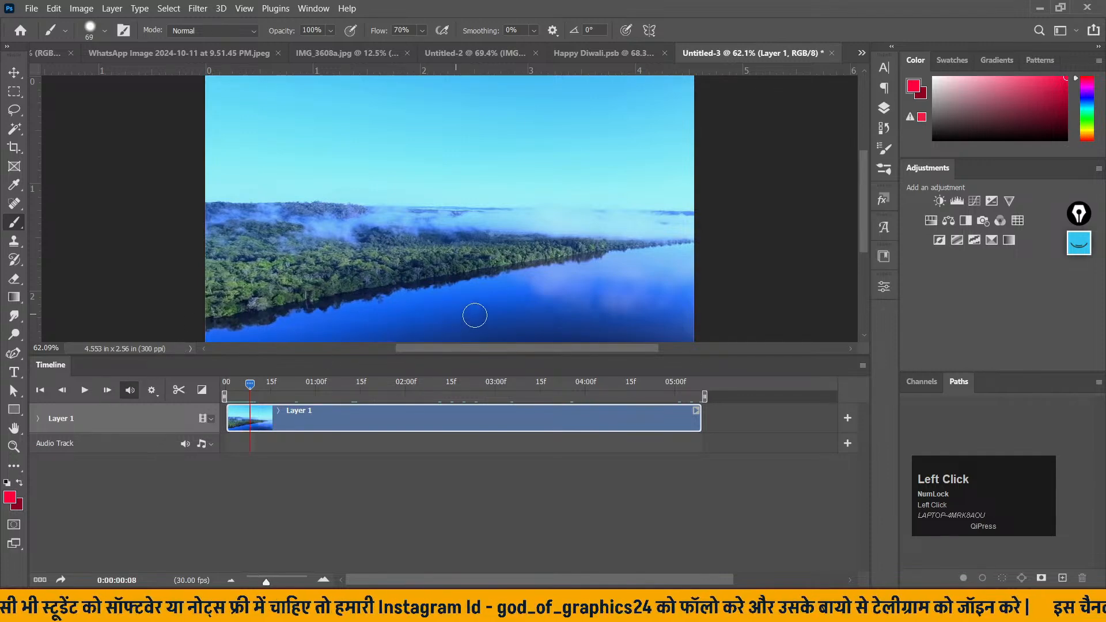
click(488, 312)
click(107, 390)
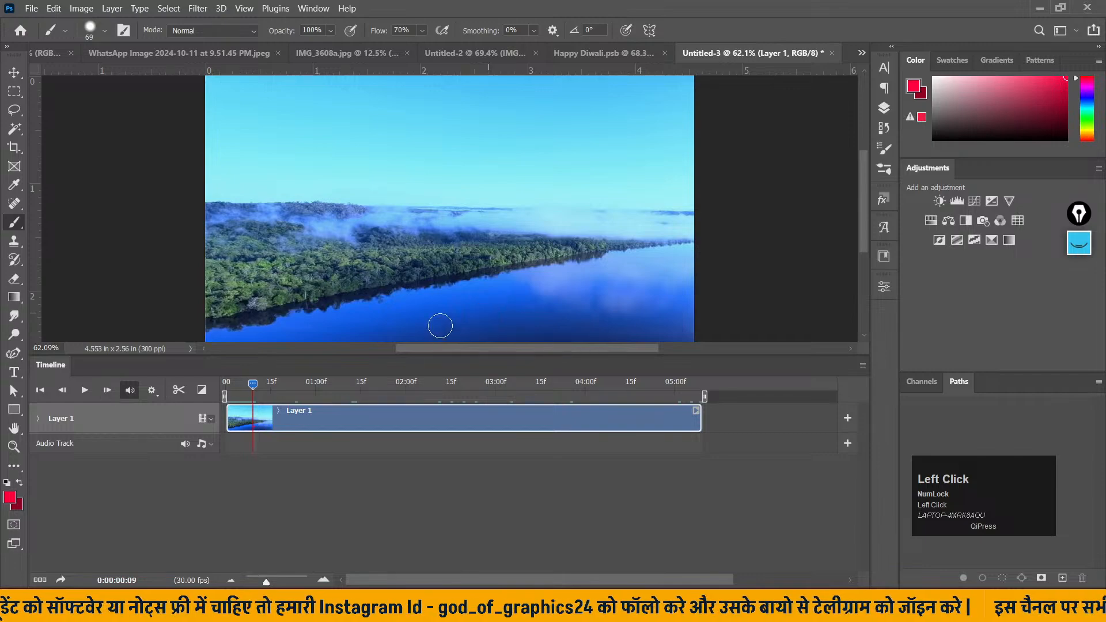
click(509, 320)
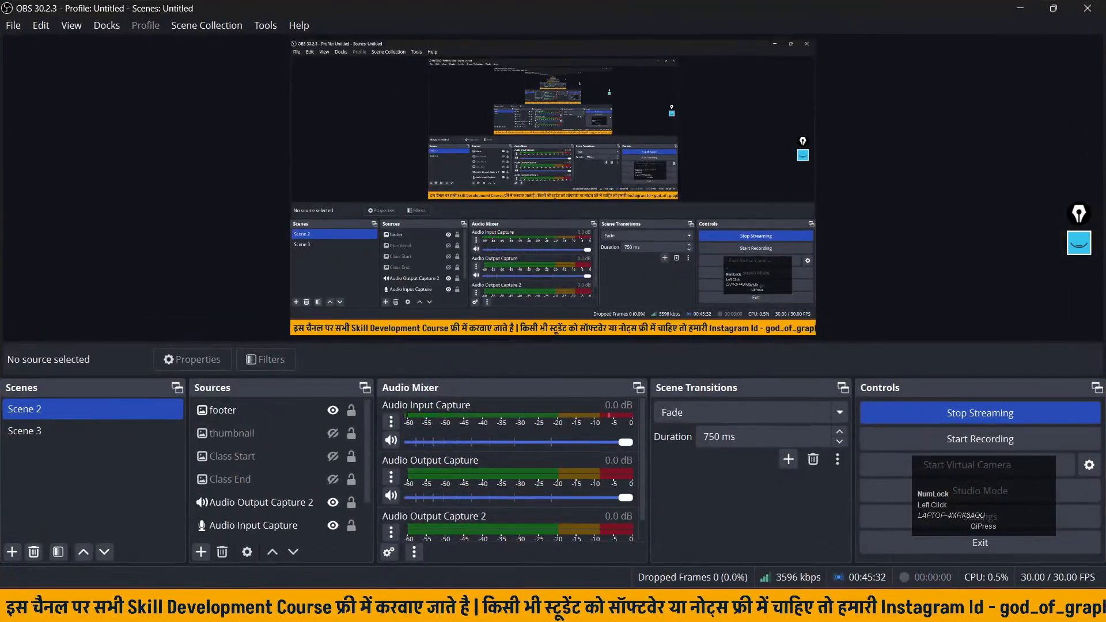
click(723, 604)
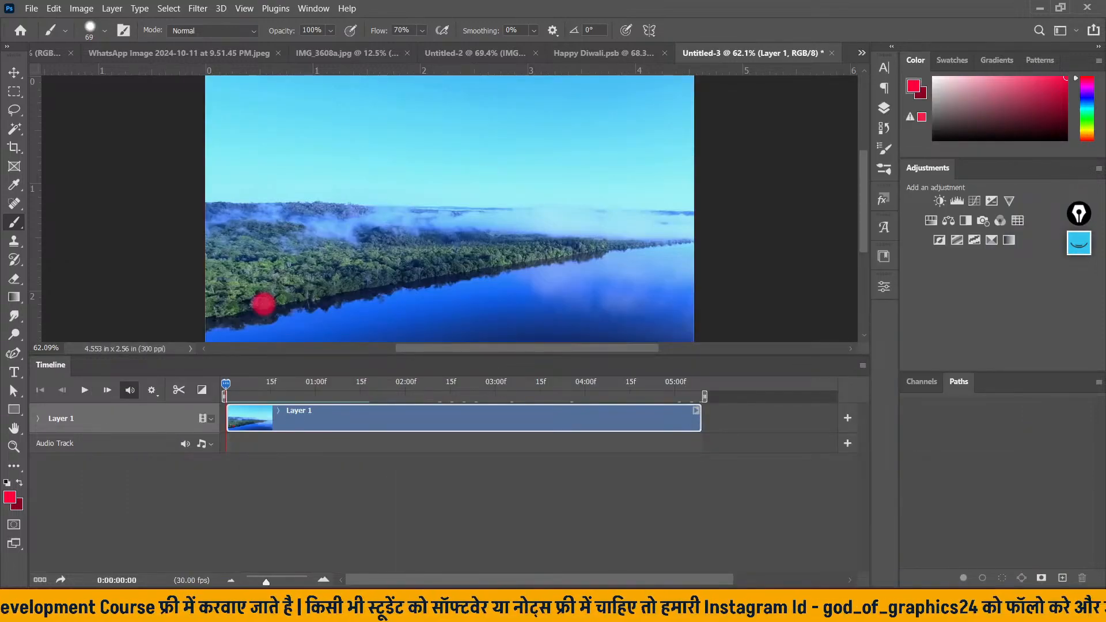
click(723, 604)
click(722, 604)
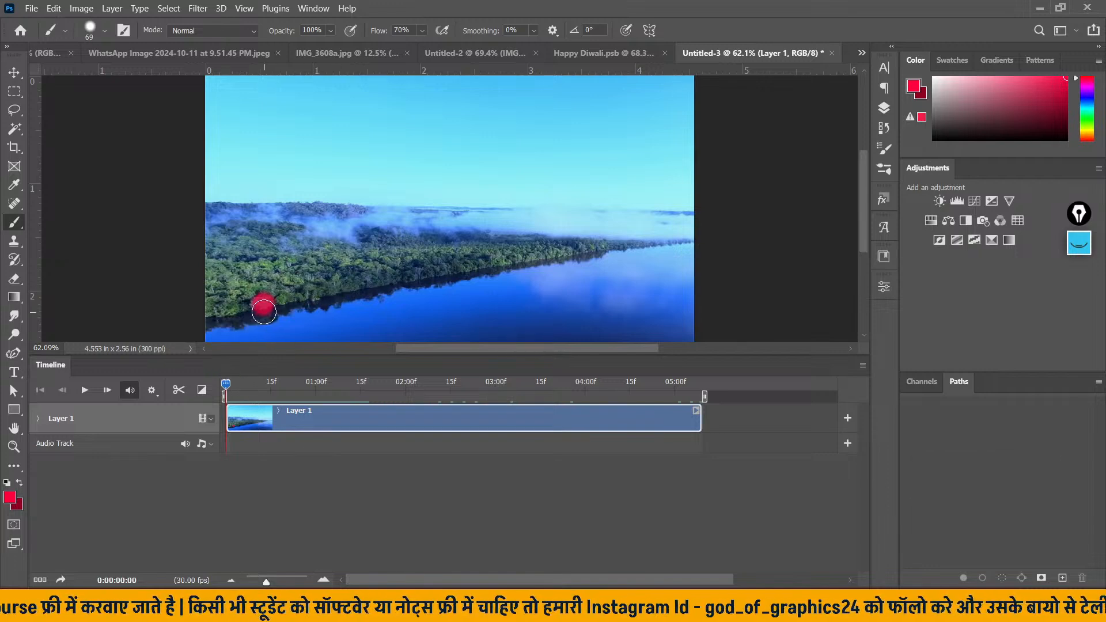
- Scrub across the painted frames and back to 0:00:00:00, and add a new empty layer above the video layer
drag(225, 382, 263, 413)
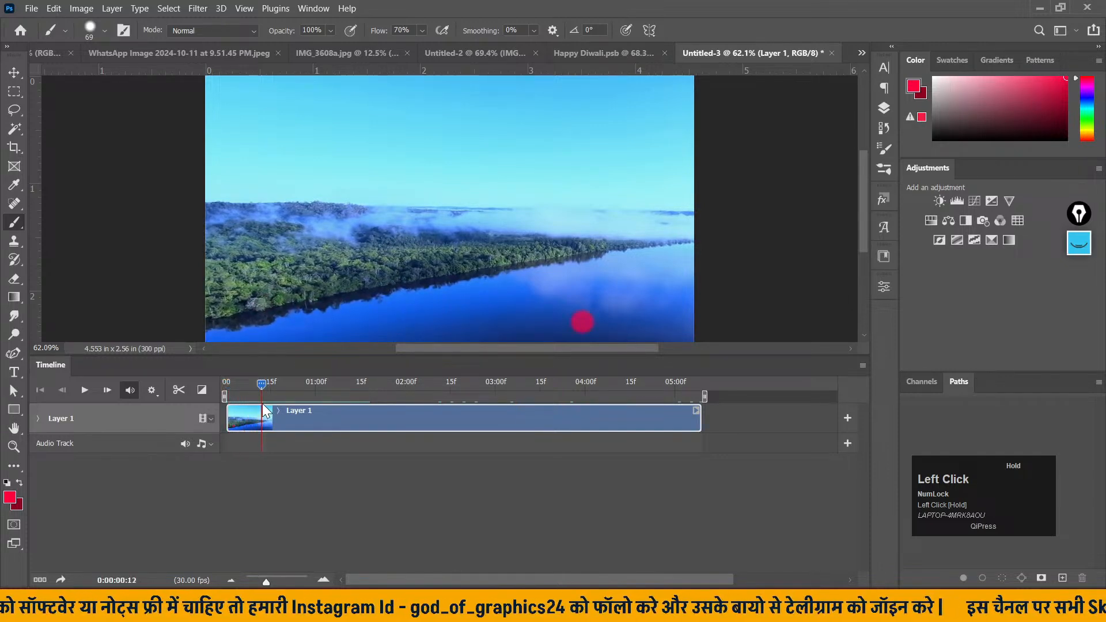
drag(263, 413, 222, 413)
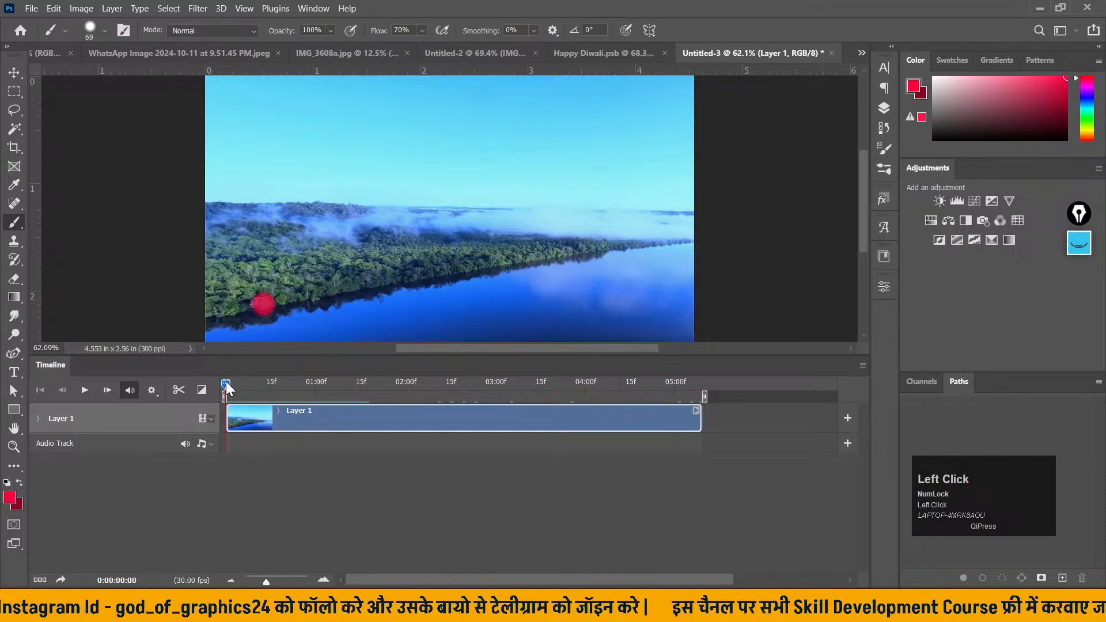
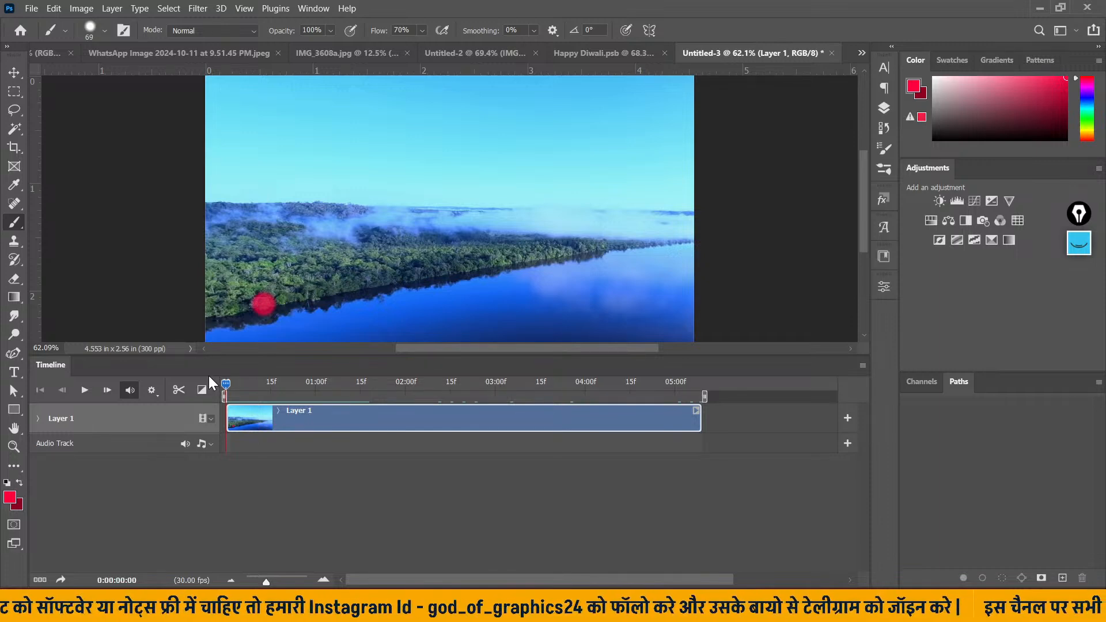
click(885, 110)
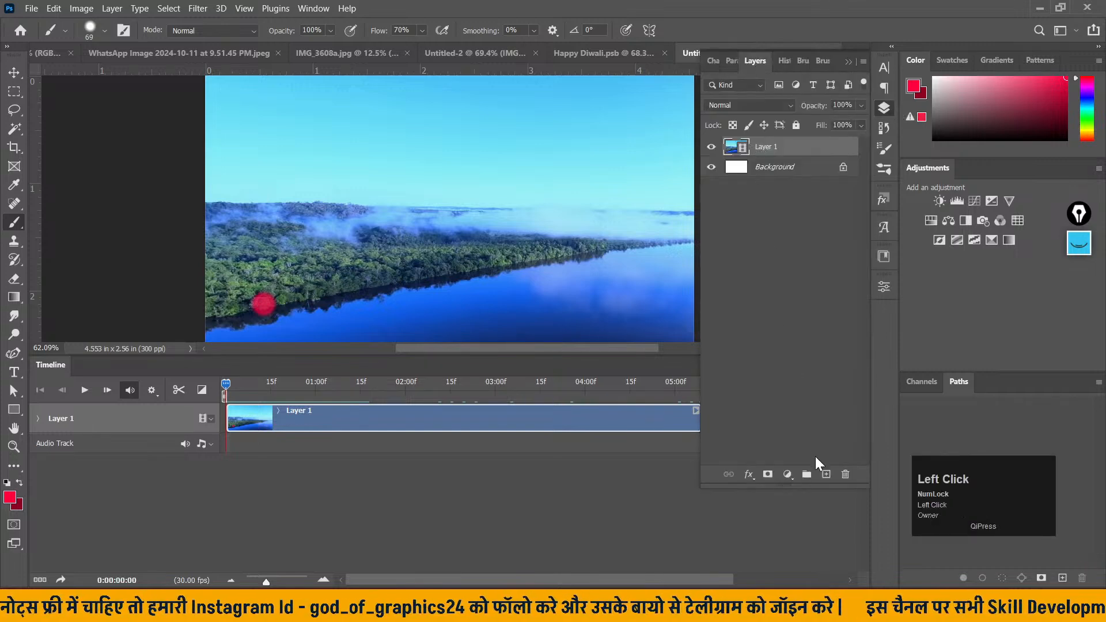
click(826, 475)
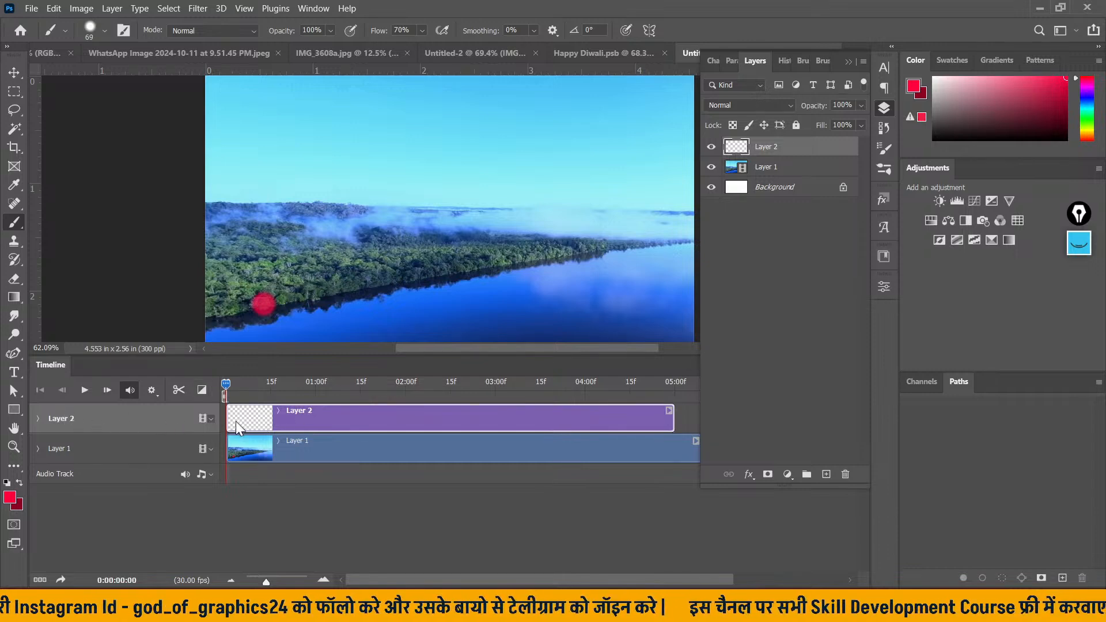
drag(298, 413, 326, 415)
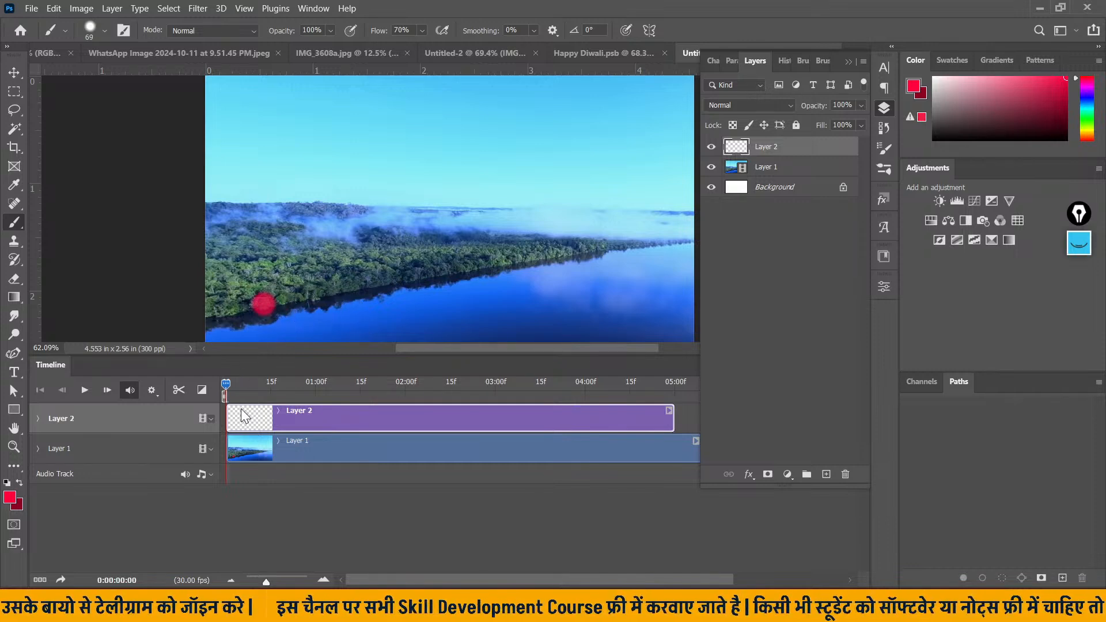
click(866, 47)
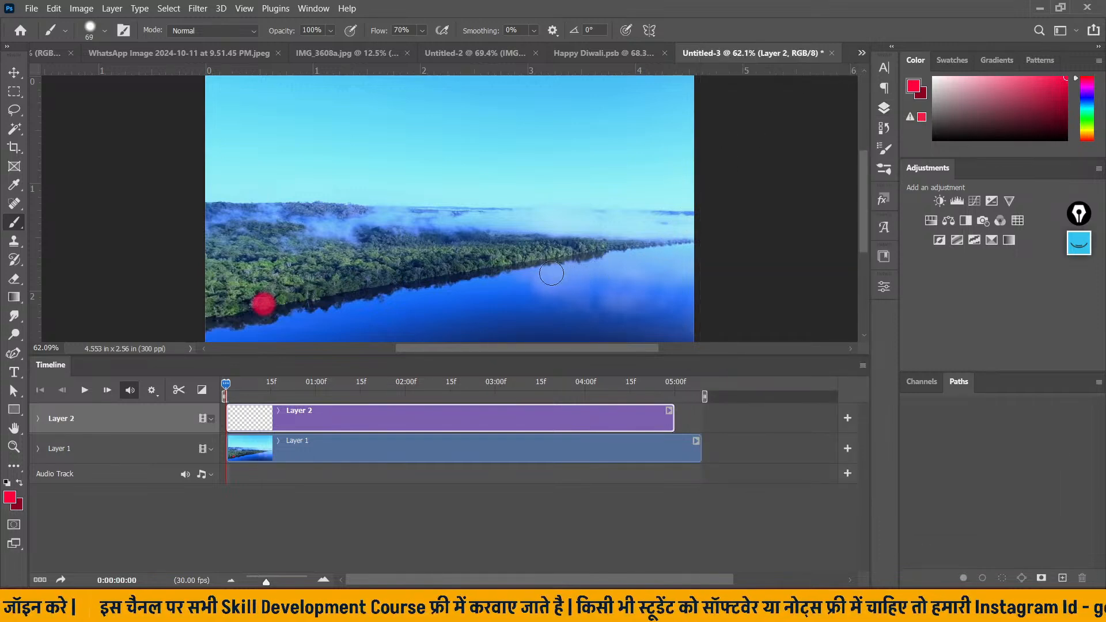
- Examine which Video Layers commands are available for the empty Layer 2, and compare them with those for the video Layer 1
click(109, 11)
mouse_move(195, 282)
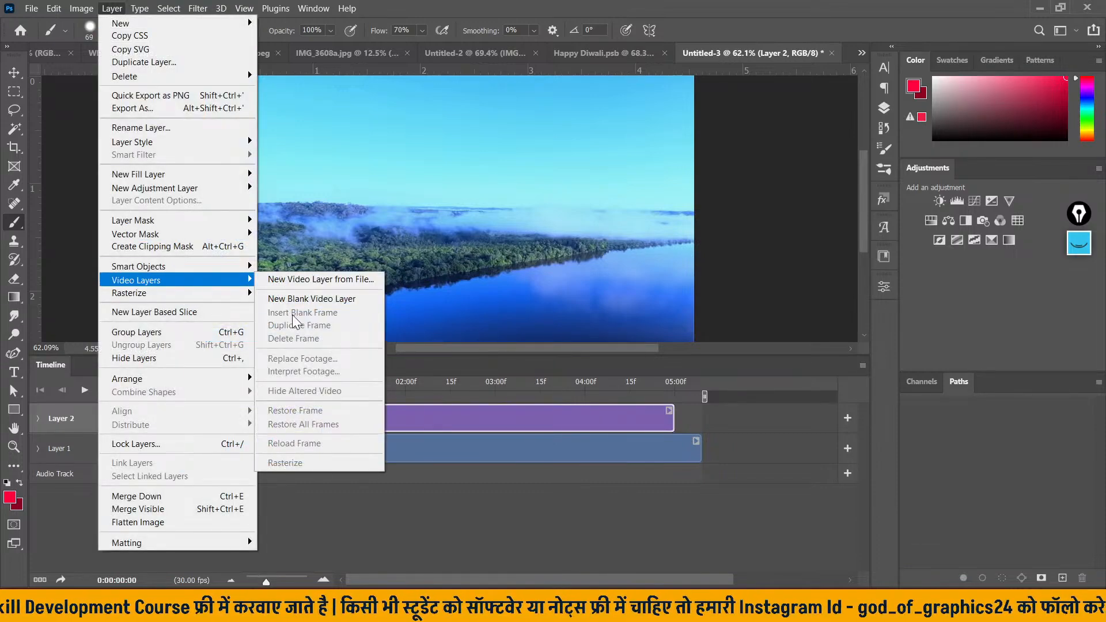
click(485, 422)
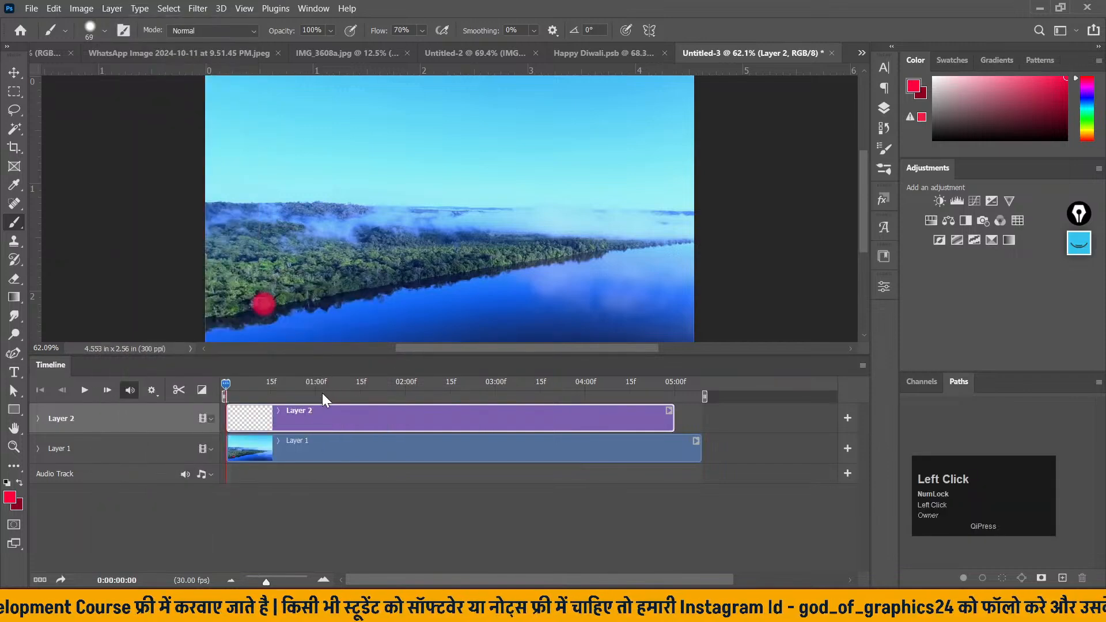
click(309, 449)
click(112, 8)
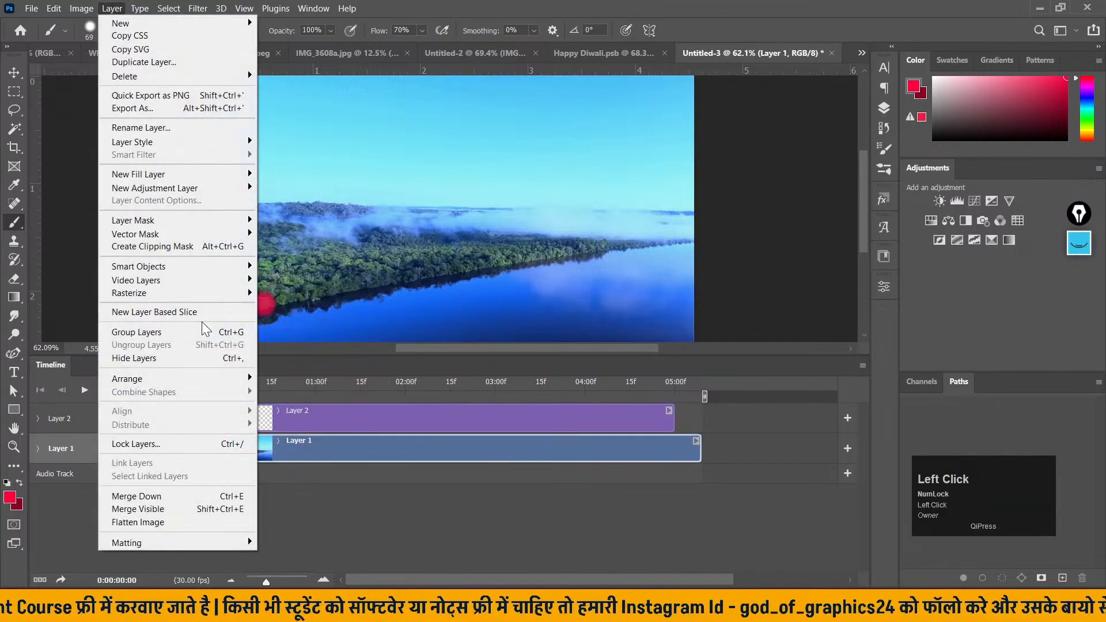
mouse_move(213, 282)
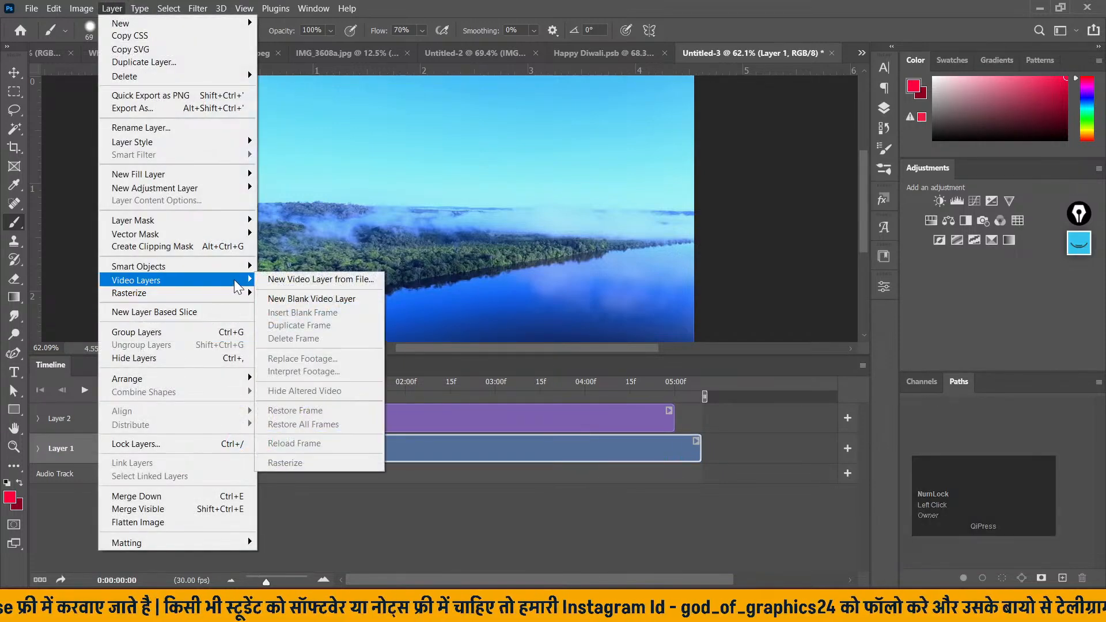
click(421, 433)
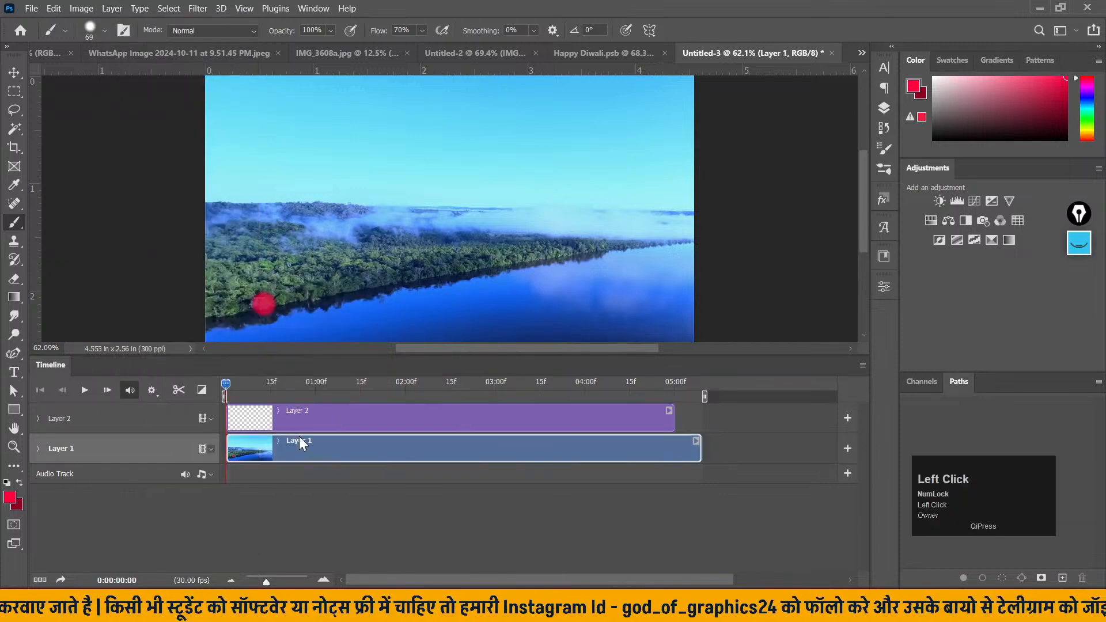
- Step through the first frames of the video layer, return to 0:00:00:00, and examine its Video Layers commands, including Replace Footage
click(106, 391)
click(107, 391)
click(106, 391)
click(108, 392)
drag(237, 387, 211, 389)
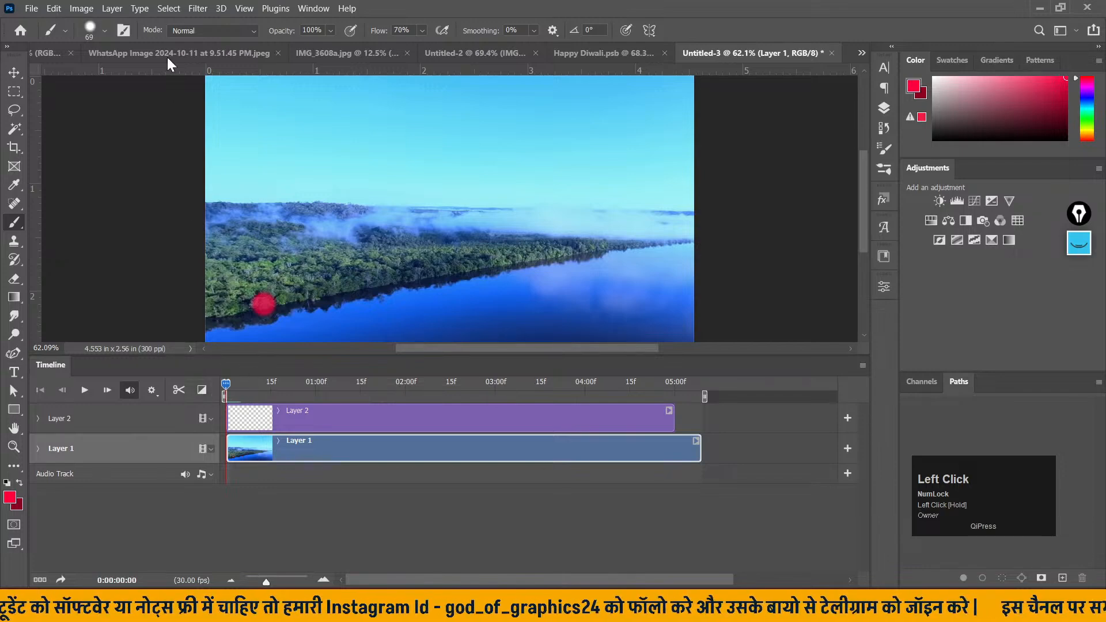
click(111, 8)
mouse_move(210, 282)
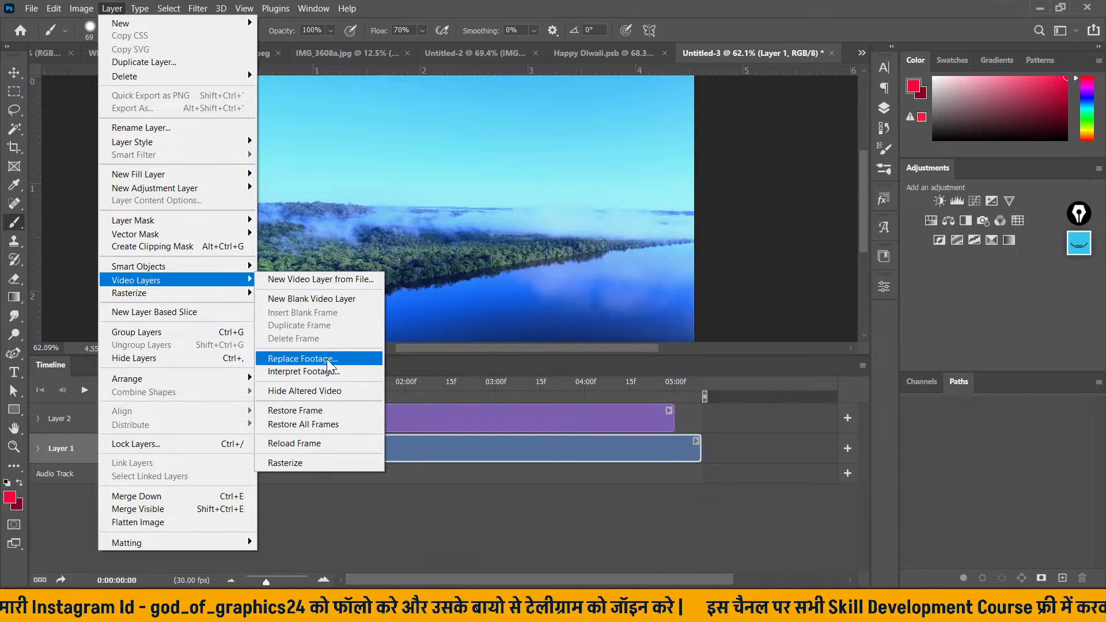
click(476, 449)
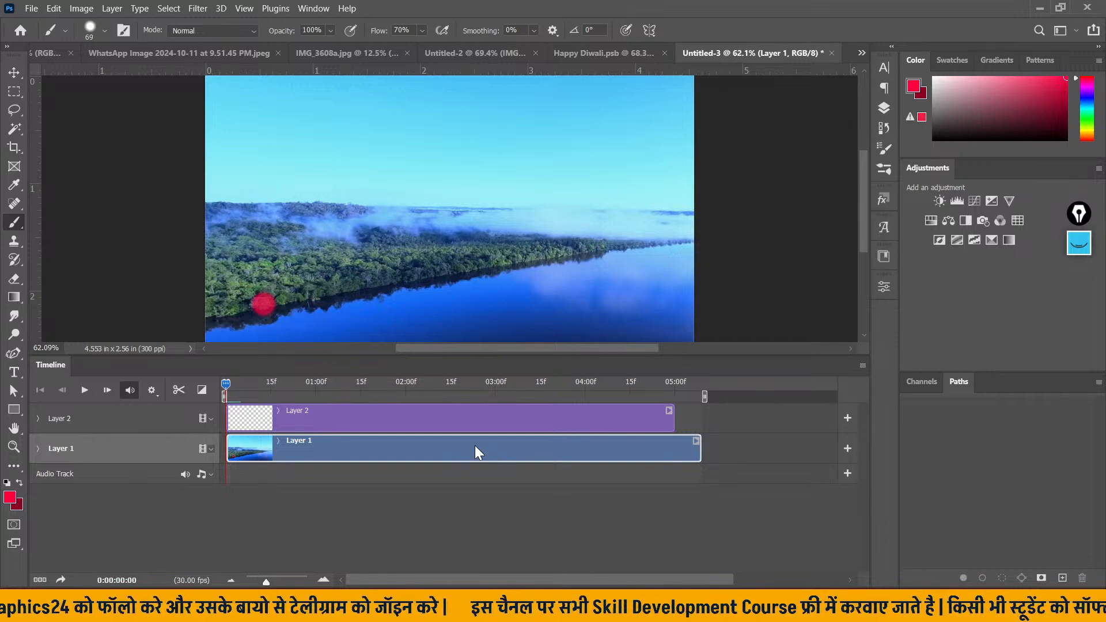
click(113, 8)
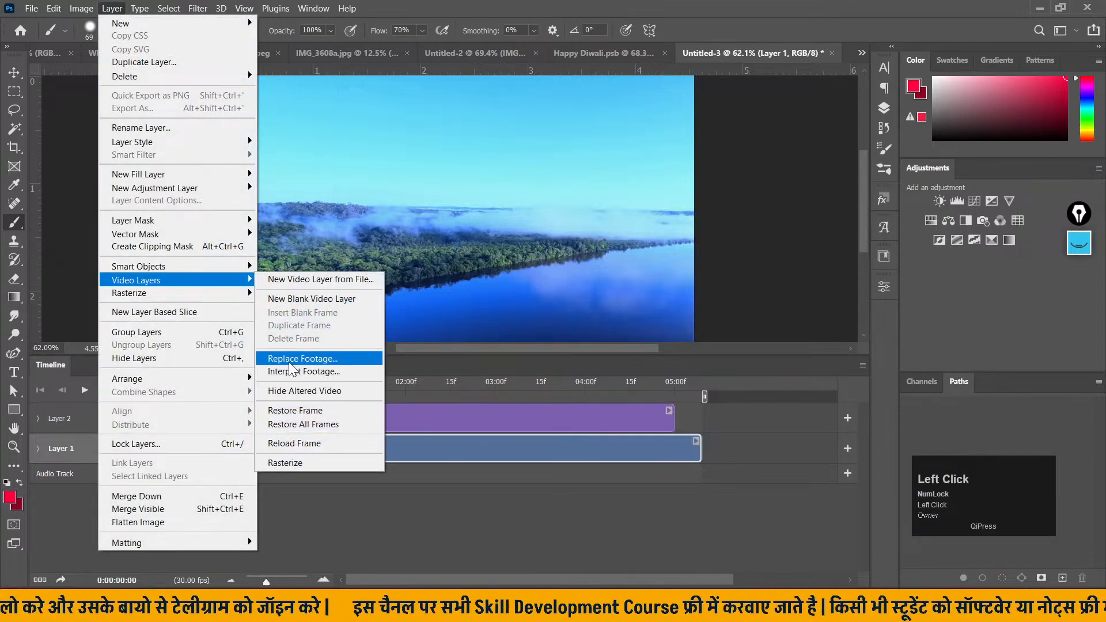
click(472, 460)
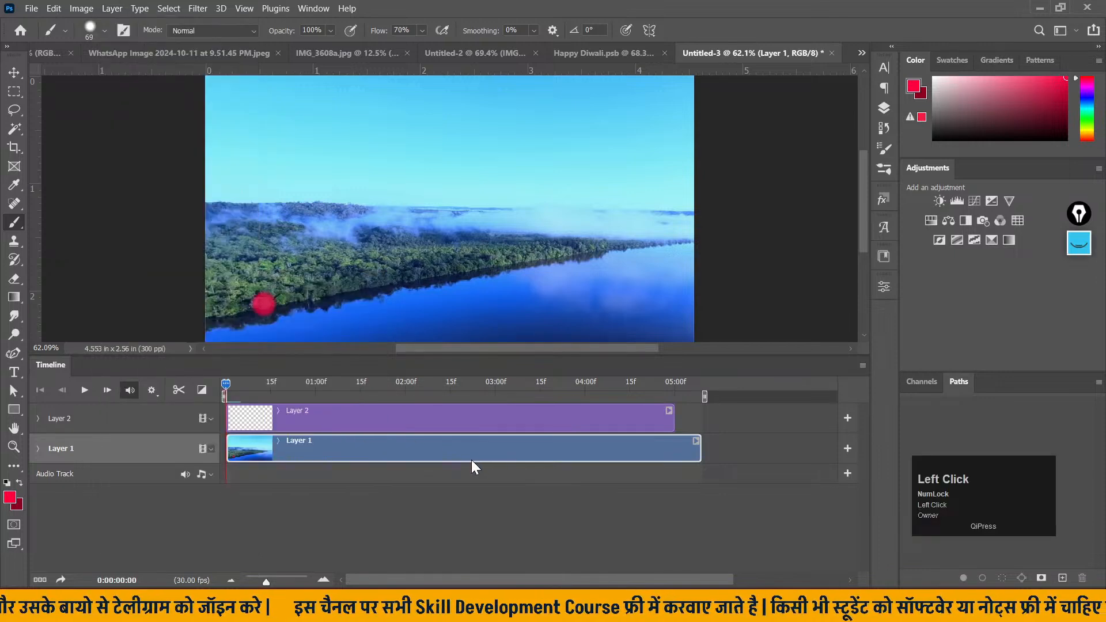
- Expand Layer 1's track properties and compare the first frames with Altered Video hidden and shown
mouse_move(227, 381)
mouse_down()
mouse_move(253, 382)
mouse_move(225, 395)
mouse_up()
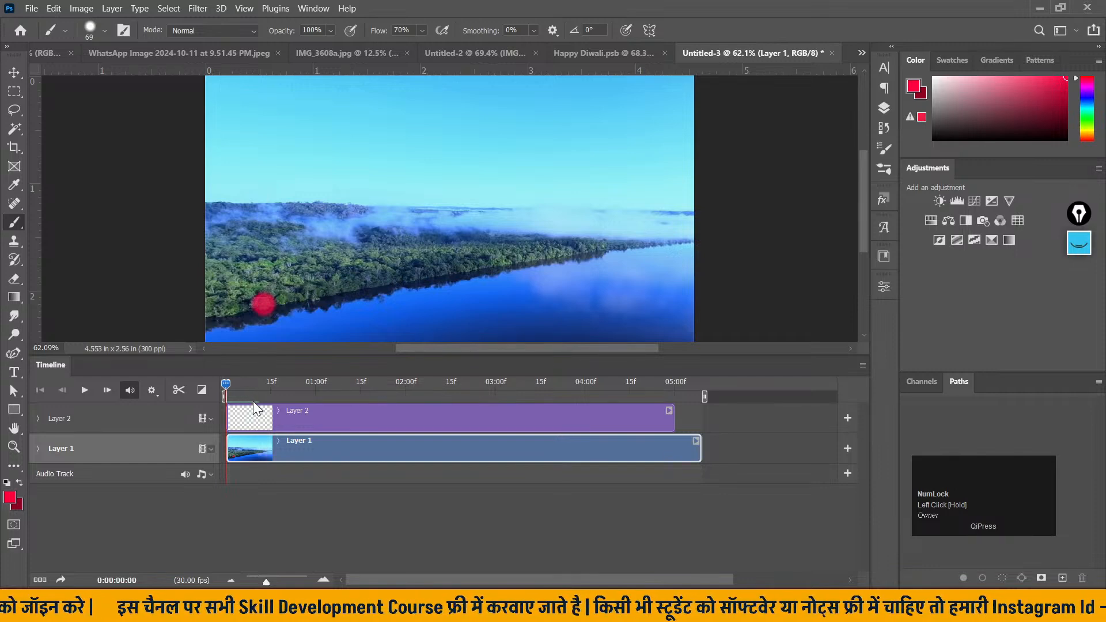
click(38, 448)
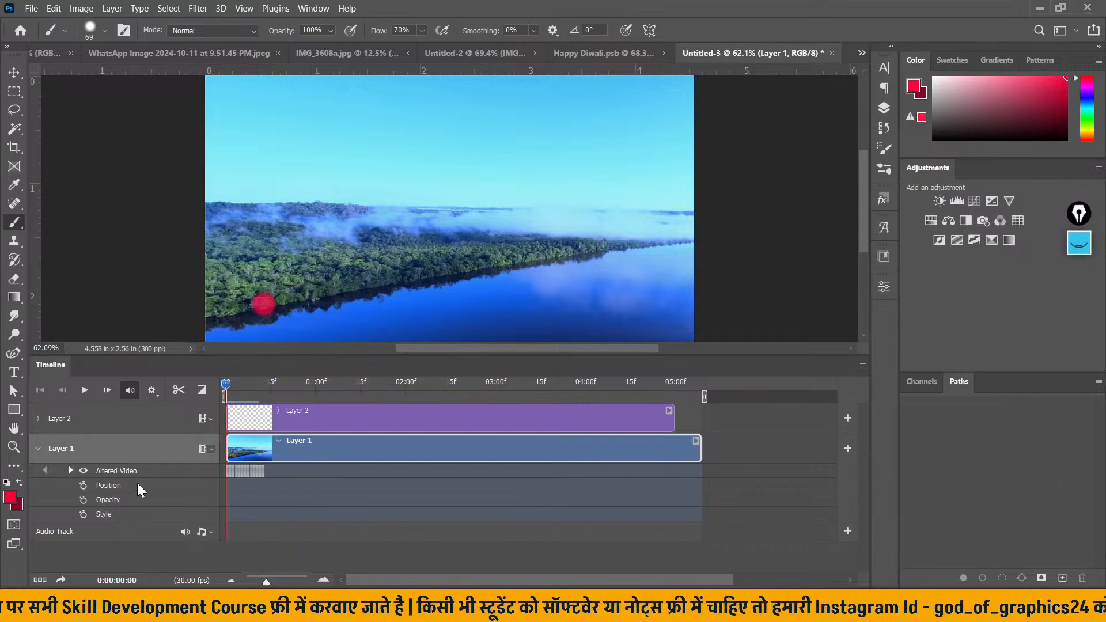
click(83, 471)
mouse_move(227, 395)
mouse_down()
mouse_move(276, 395)
mouse_move(225, 394)
mouse_up()
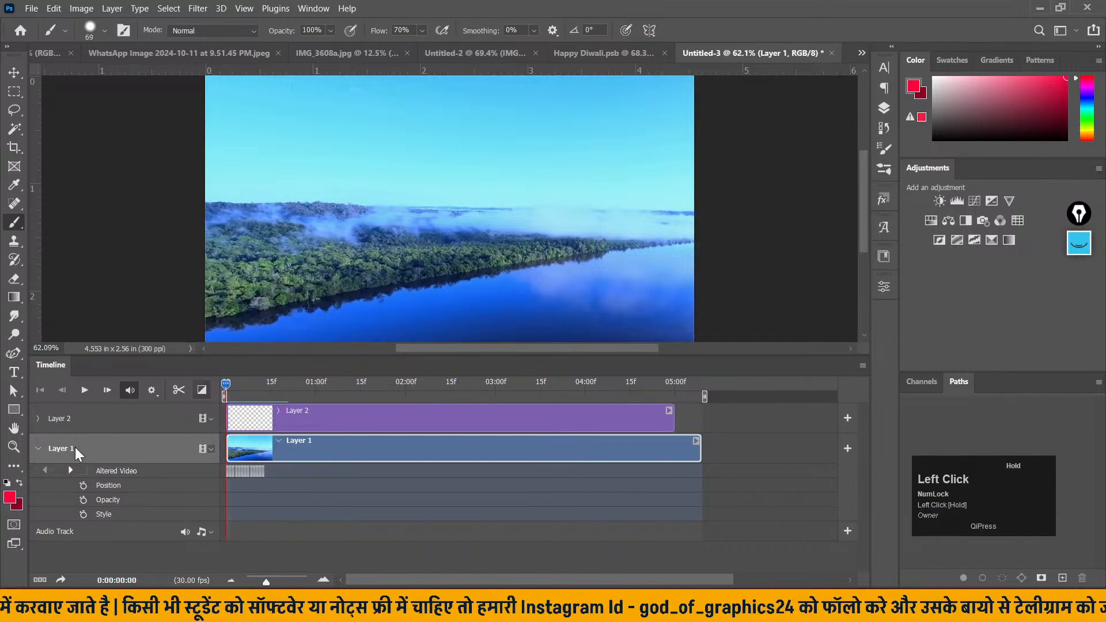
click(82, 470)
mouse_move(229, 385)
mouse_down()
mouse_move(256, 391)
mouse_move(219, 392)
mouse_up()
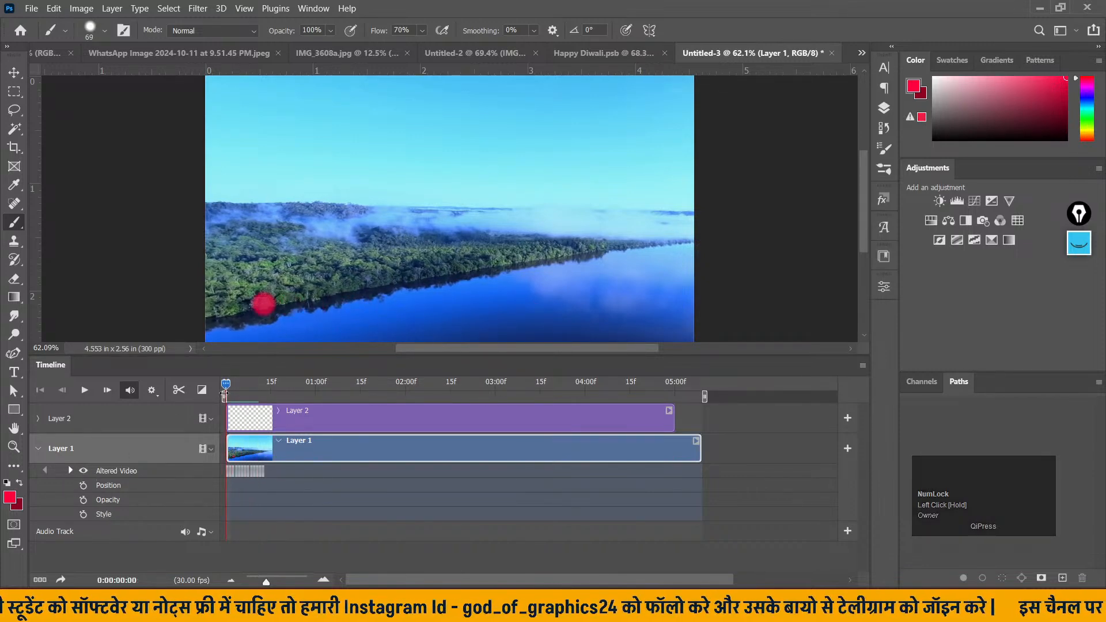
- Review the Video Layers commands for Layer 1, such as Hide Altered Video, Restore Frame, Reload Frame and Rasterize
click(112, 8)
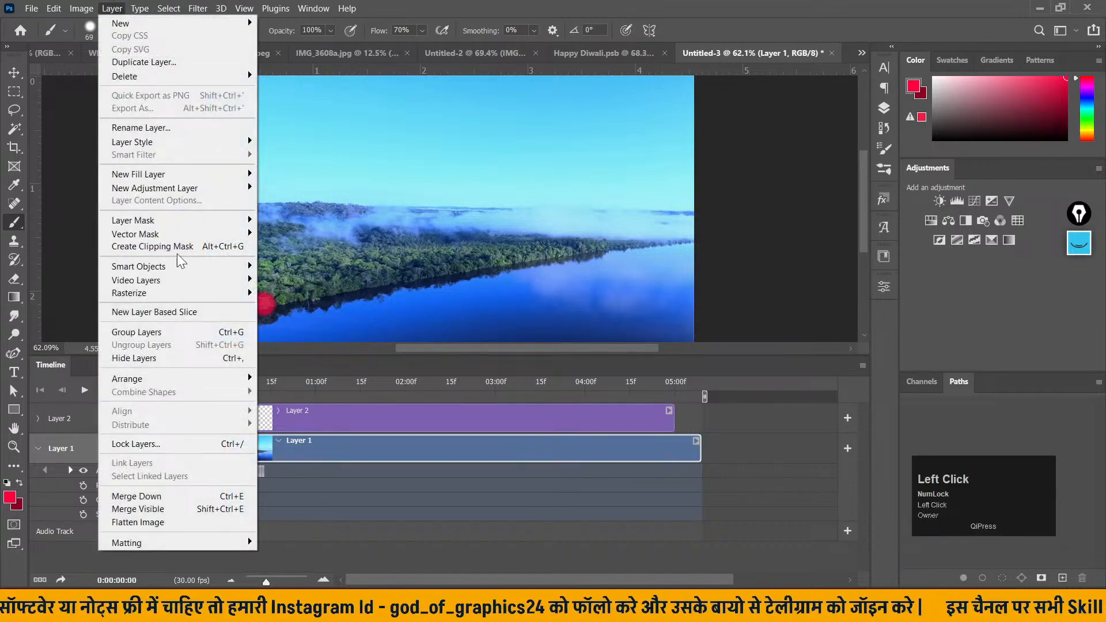
click(235, 282)
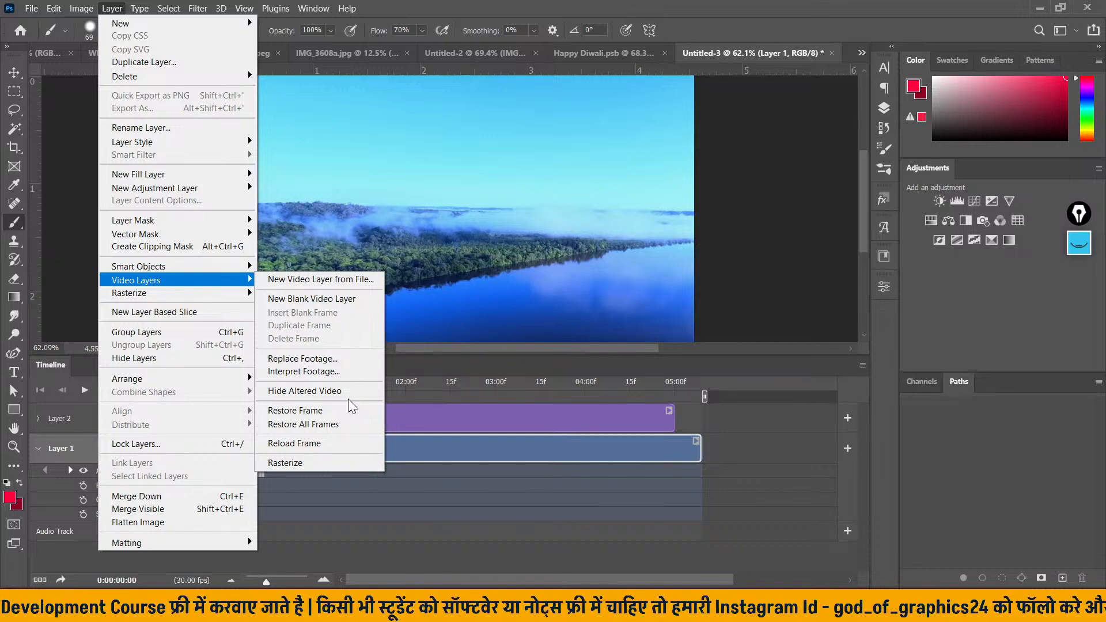
mouse_move(159, 26)
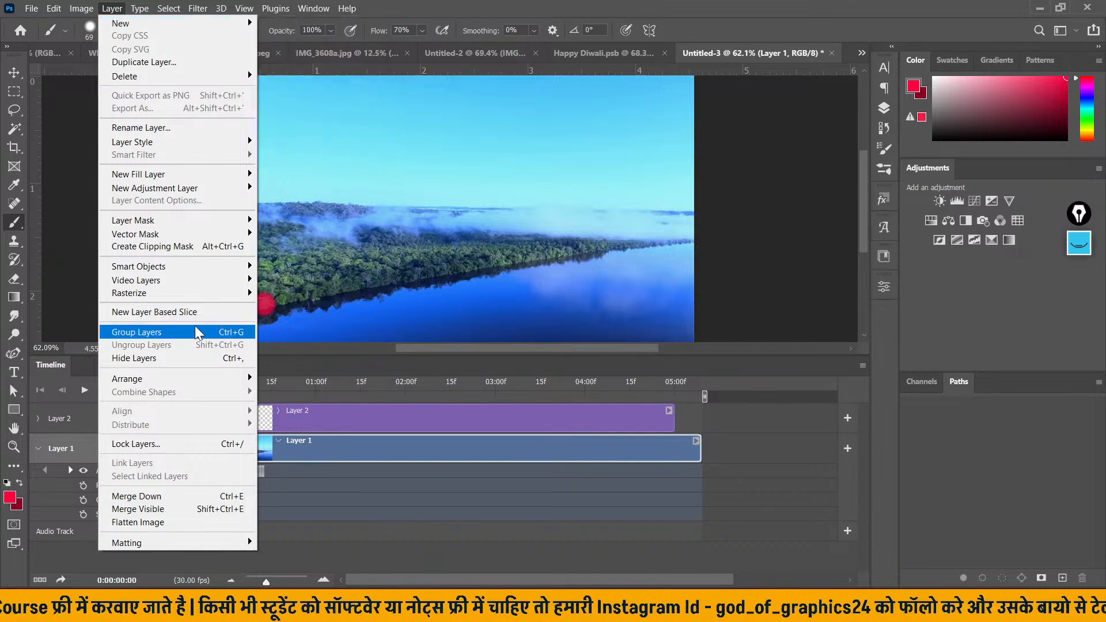
click(203, 279)
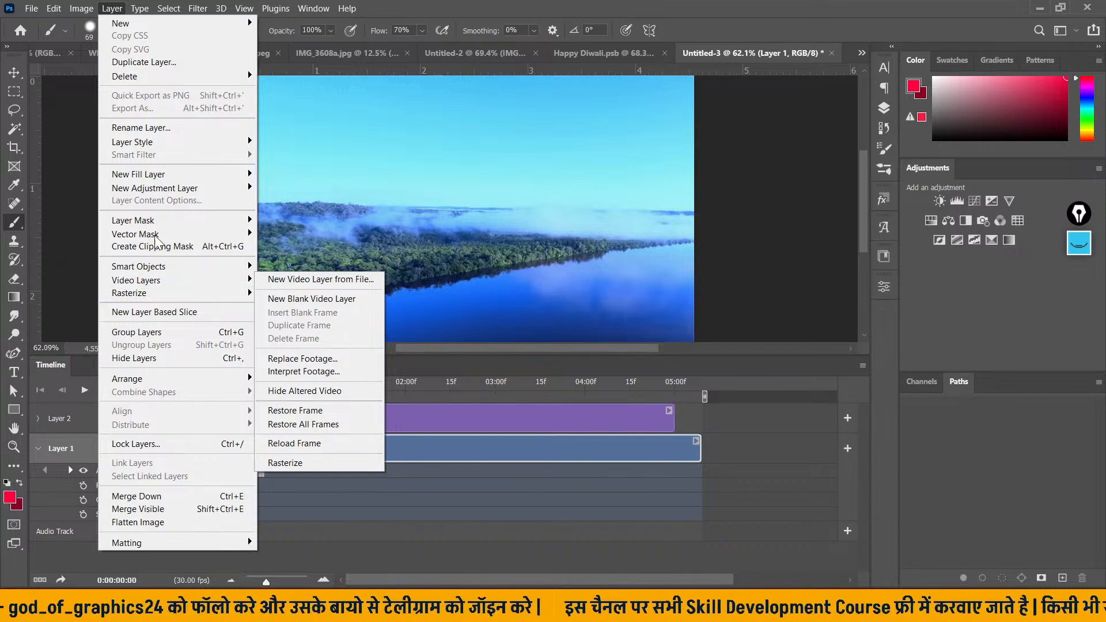
- Choose the Move tool and close the Timeline, enlarging the canvas view to 90.91%
click(14, 72)
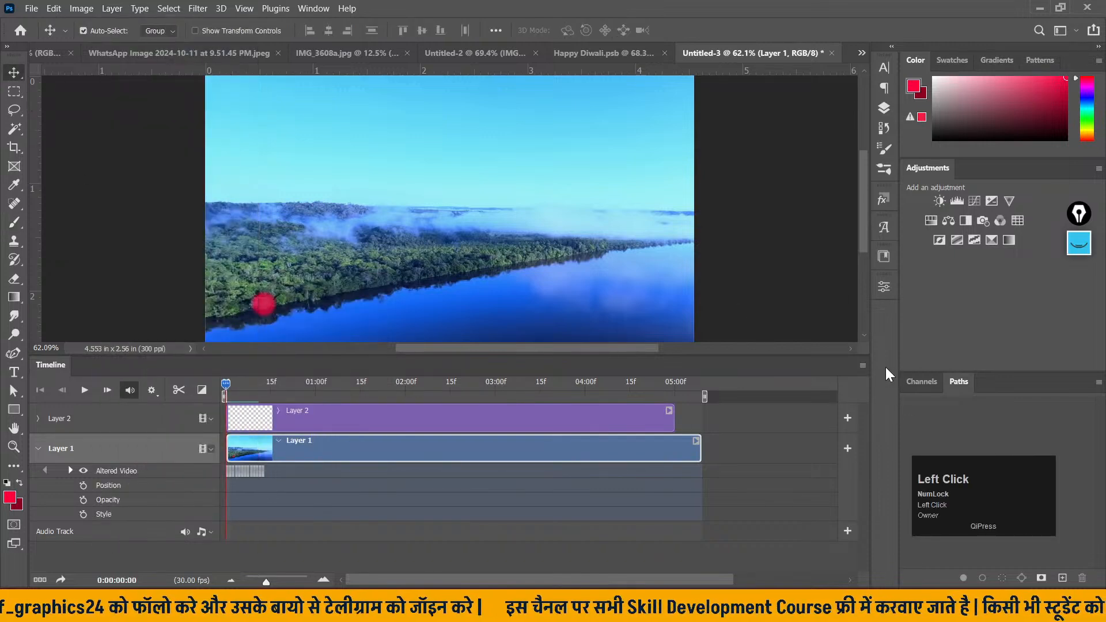
click(863, 366)
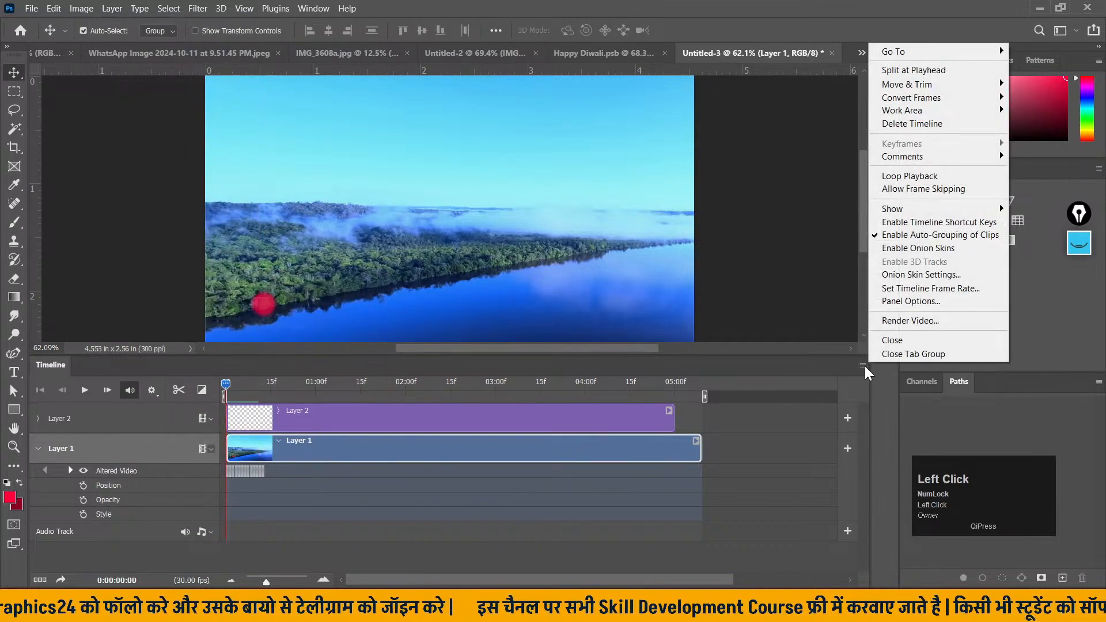
click(894, 337)
scroll(462, 329, up, 3)
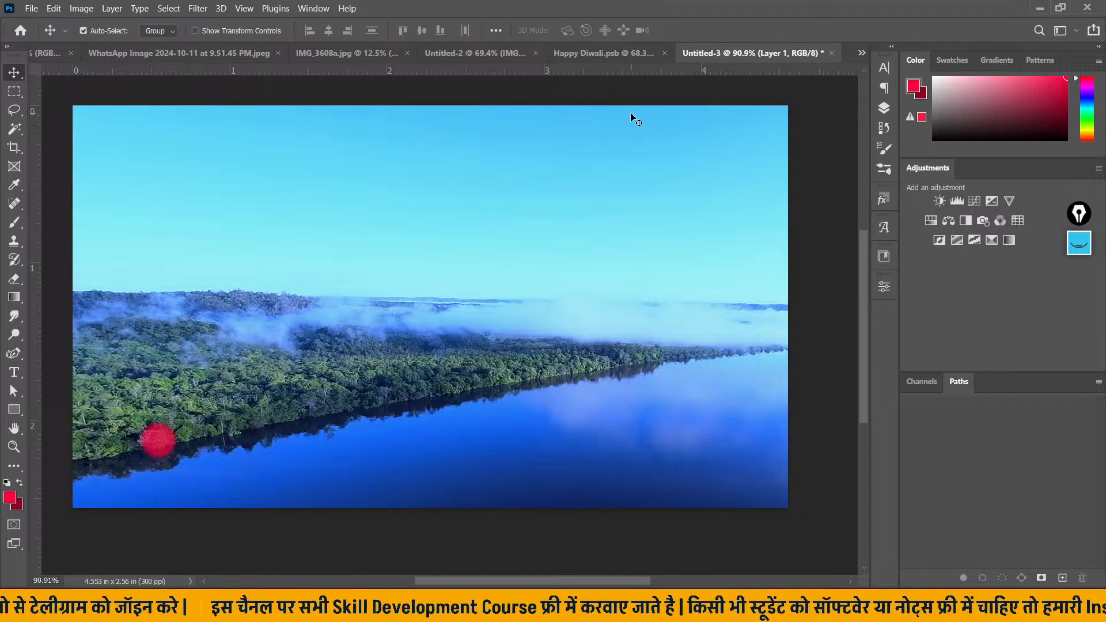
click(111, 11)
mouse_move(184, 282)
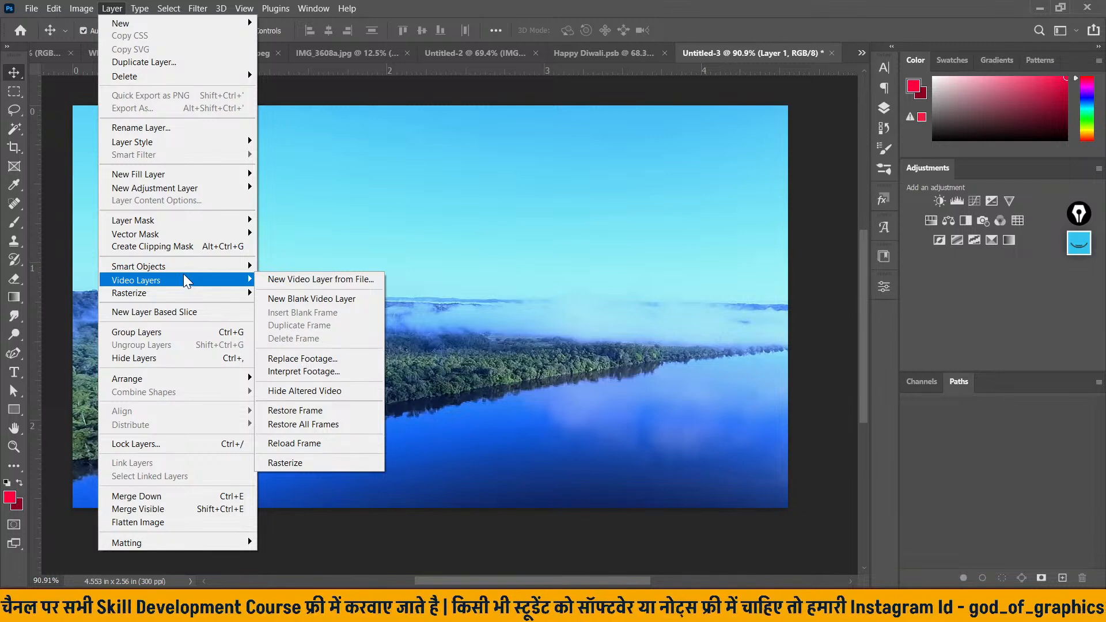
click(158, 439)
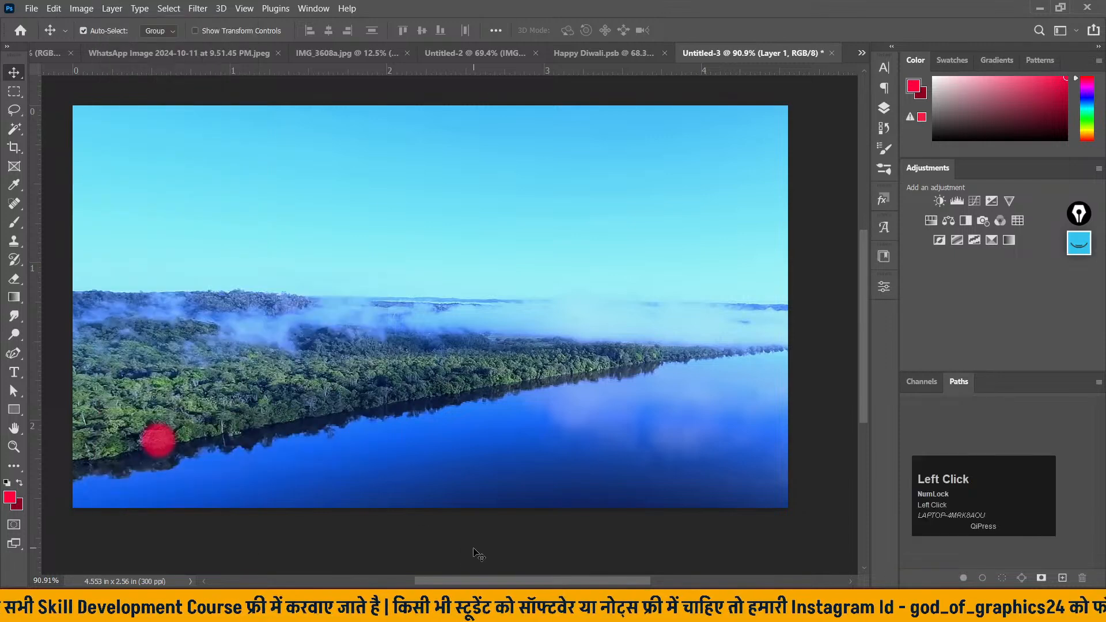
- Close the Happy Diwali.psb document and return to the Untitled-3 video document
click(567, 53)
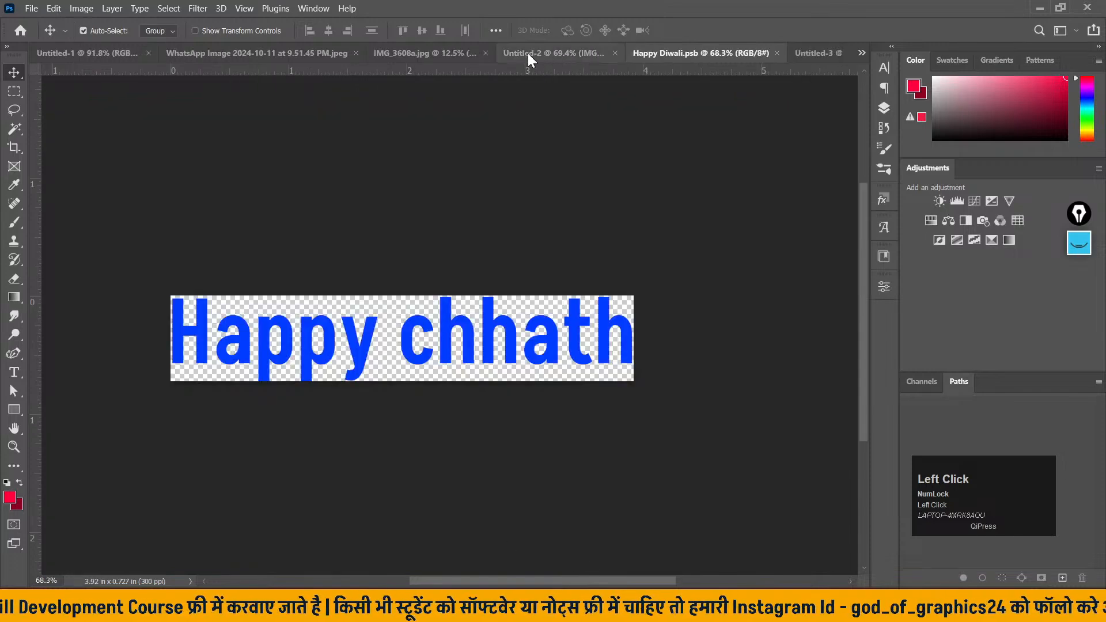
click(818, 53)
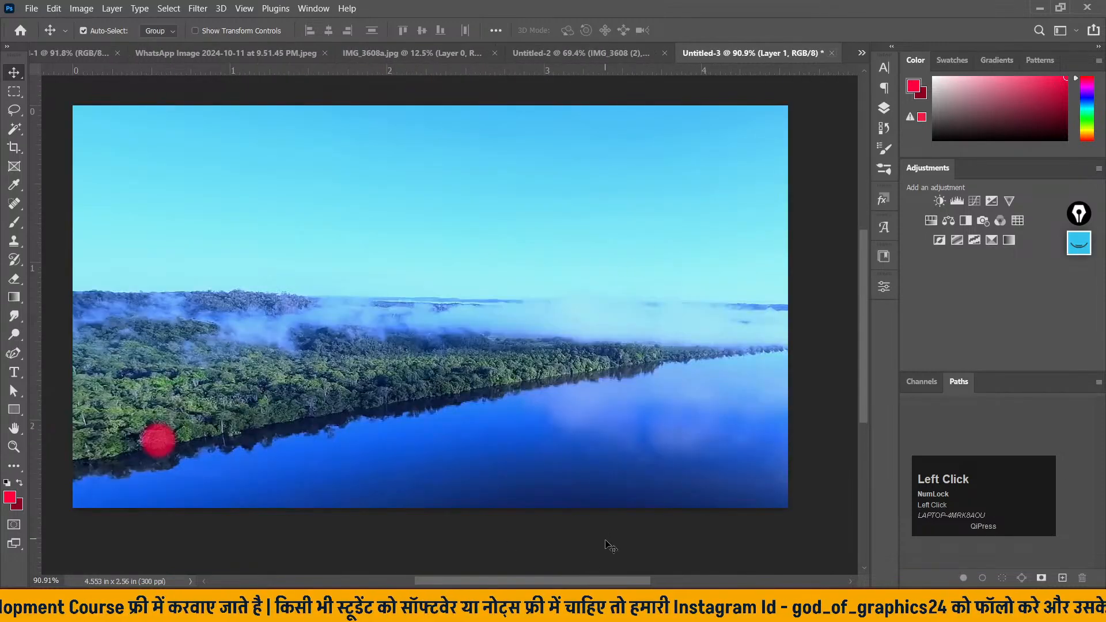
- Switch to the Chrome browser and run a Google image search for "home window"
key(alt+Tab)
click(579, 45)
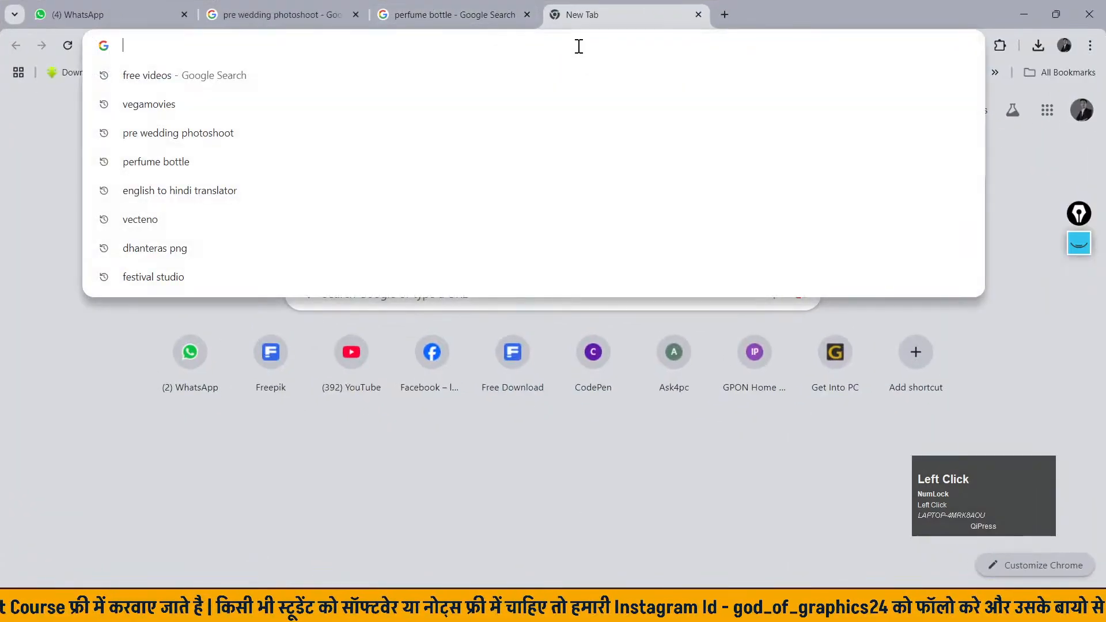
text(ho)
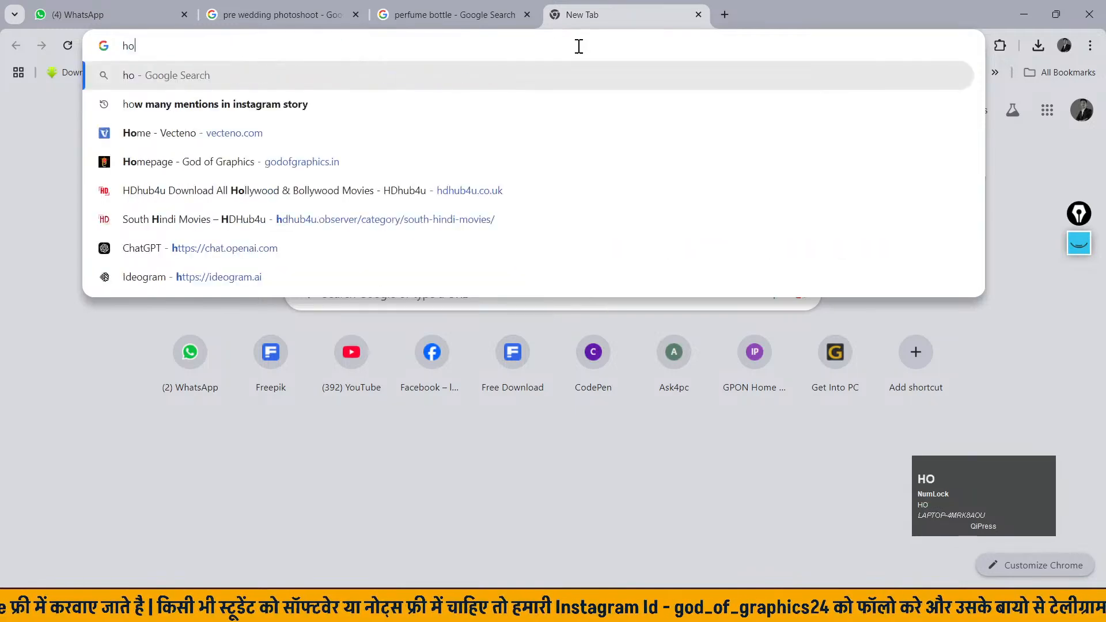
text(me window)
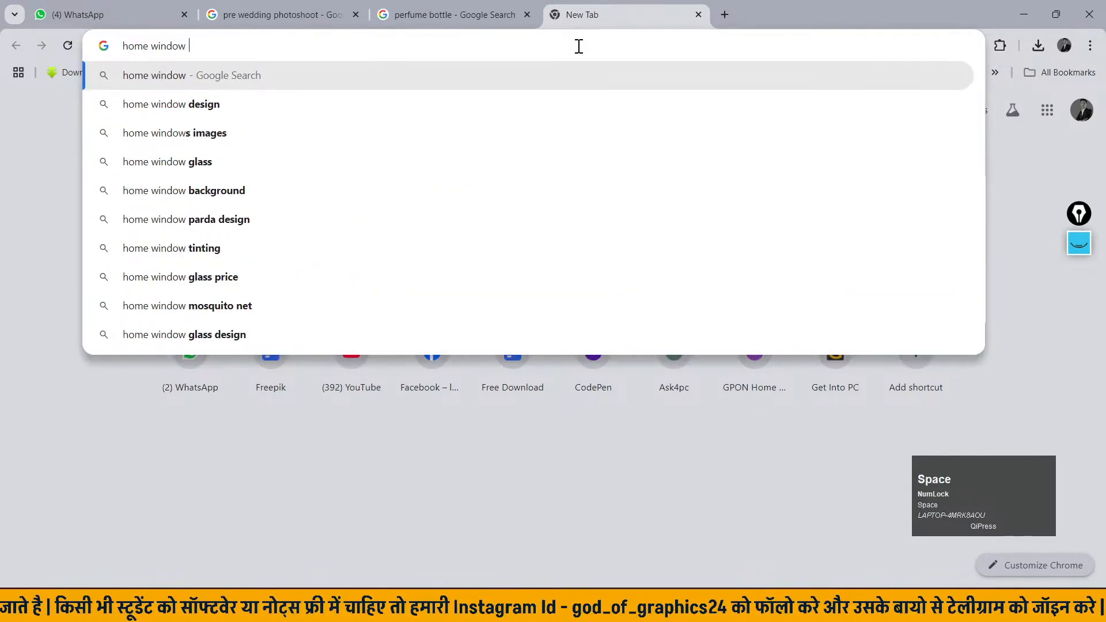
key(Return)
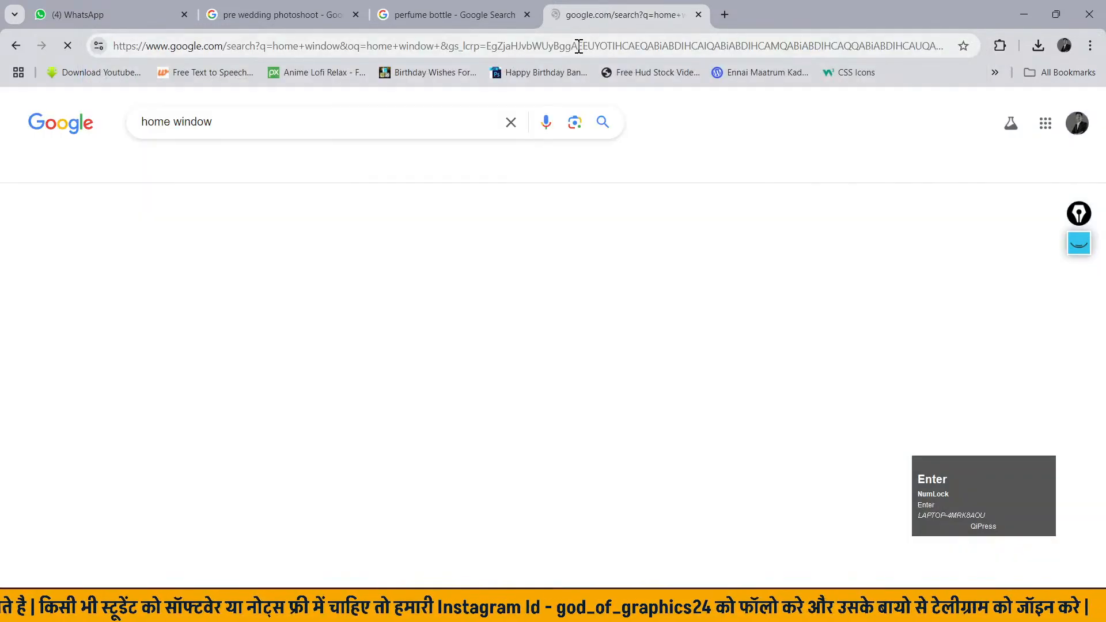
click(182, 168)
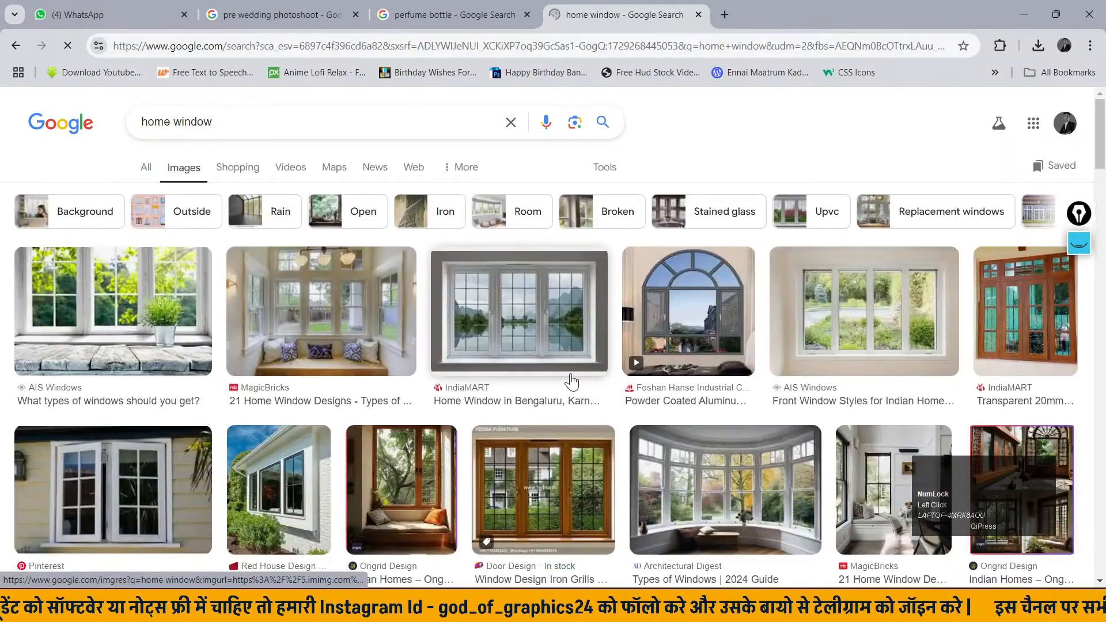
- Copy the IndiaMART picture of the three-pane home window with the lake view and return to Photoshop
click(509, 323)
right_click(867, 331)
click(952, 262)
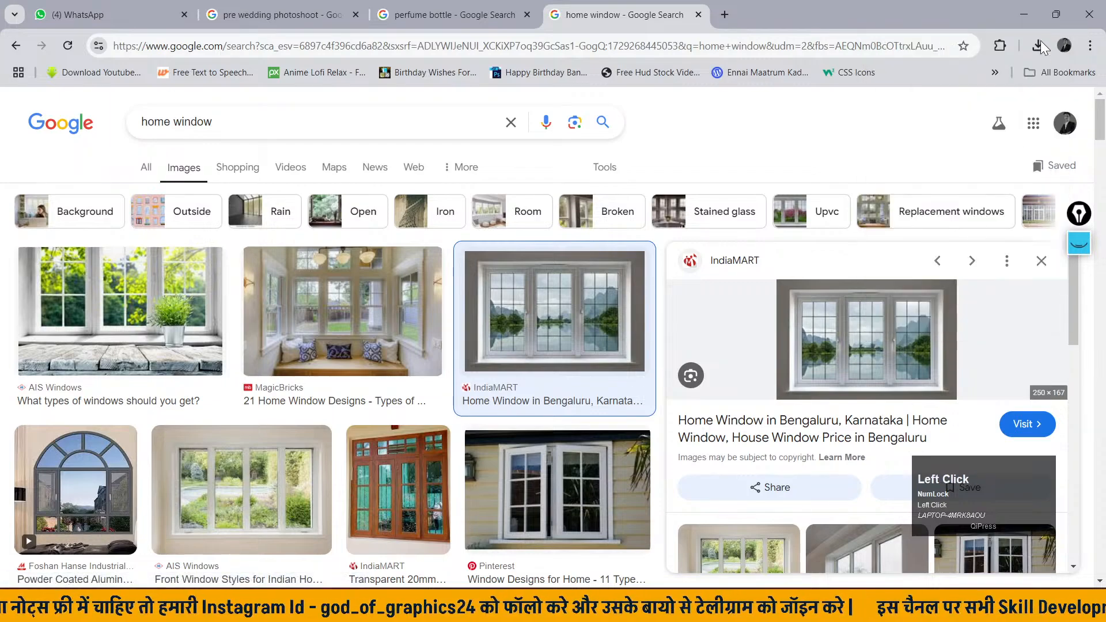
click(1034, 17)
- In the Untitled-2 document, hide the IMG_3608 (2) layer and paste the window image above the Happy Diwali copy layer
click(564, 51)
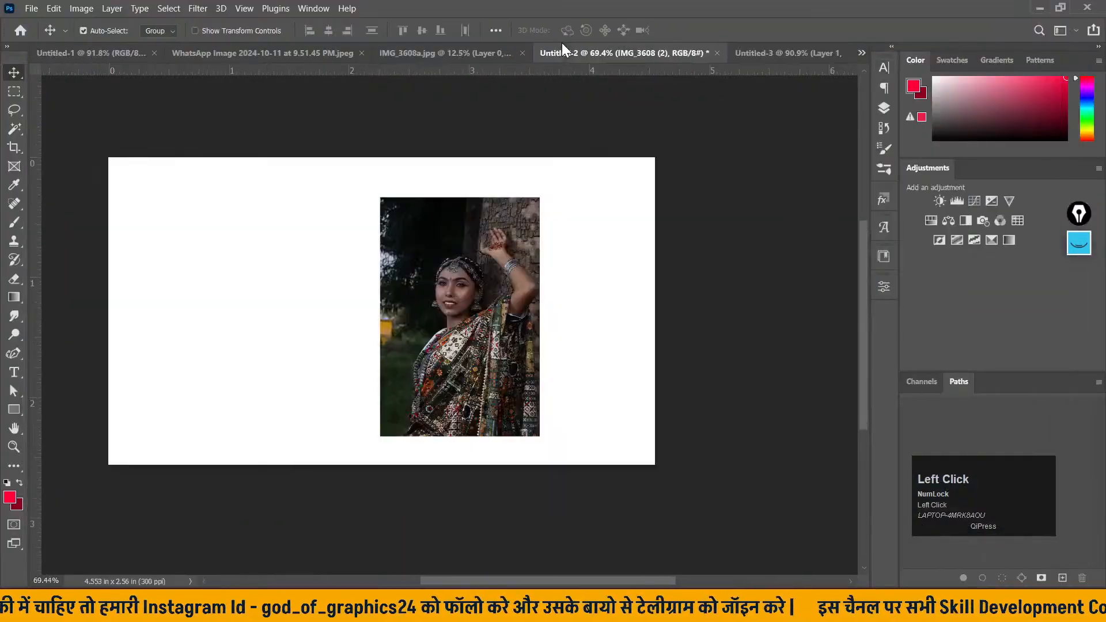
click(884, 108)
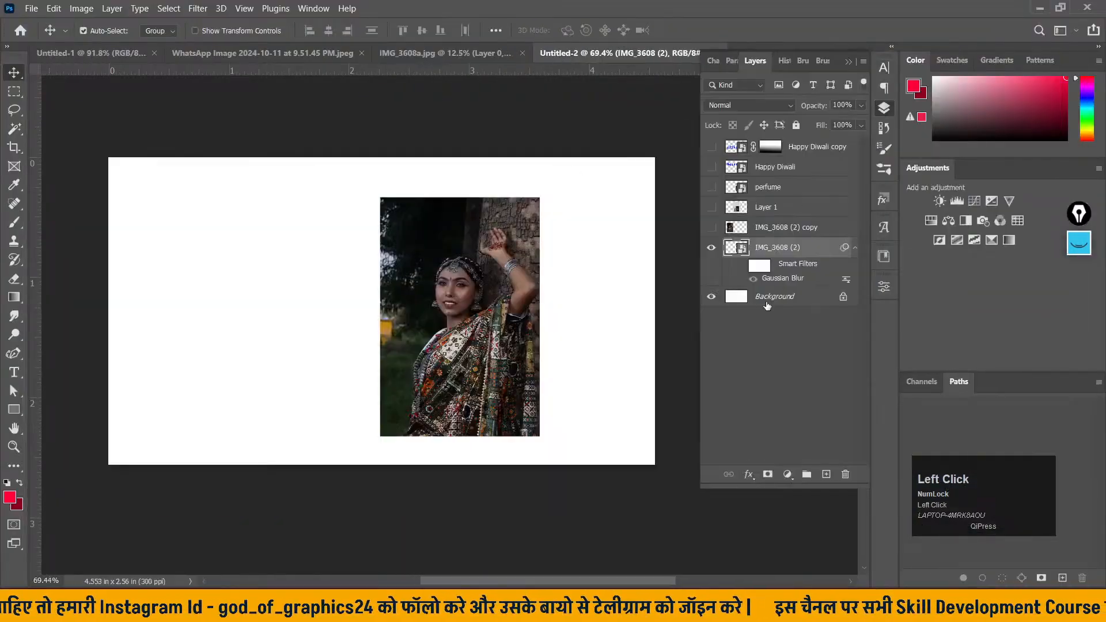
click(710, 248)
click(808, 147)
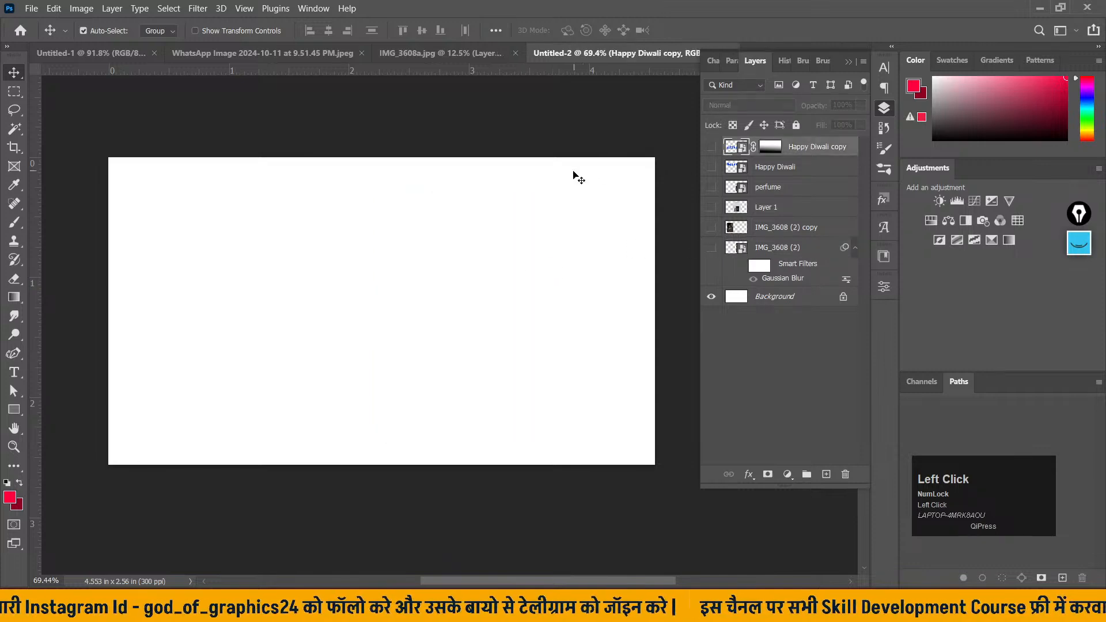
key(ctrl+v)
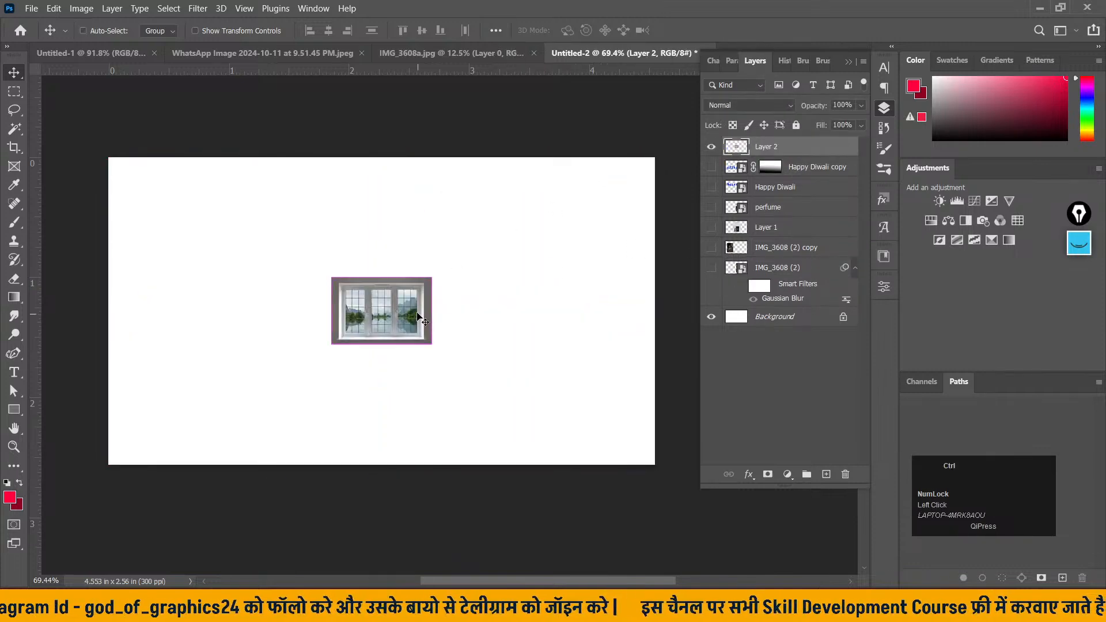
- Scale the pasted window image to about 430% so it fills most of the canvas, and commit the transform
key(ctrl+t)
drag(431, 344, 597, 481)
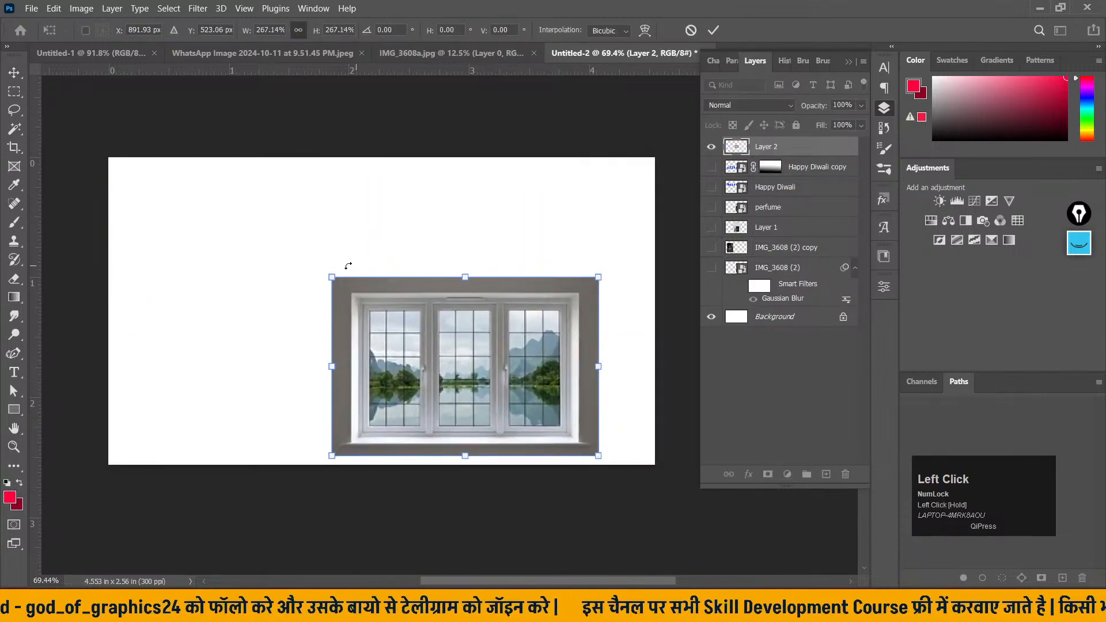
drag(332, 277, 151, 194)
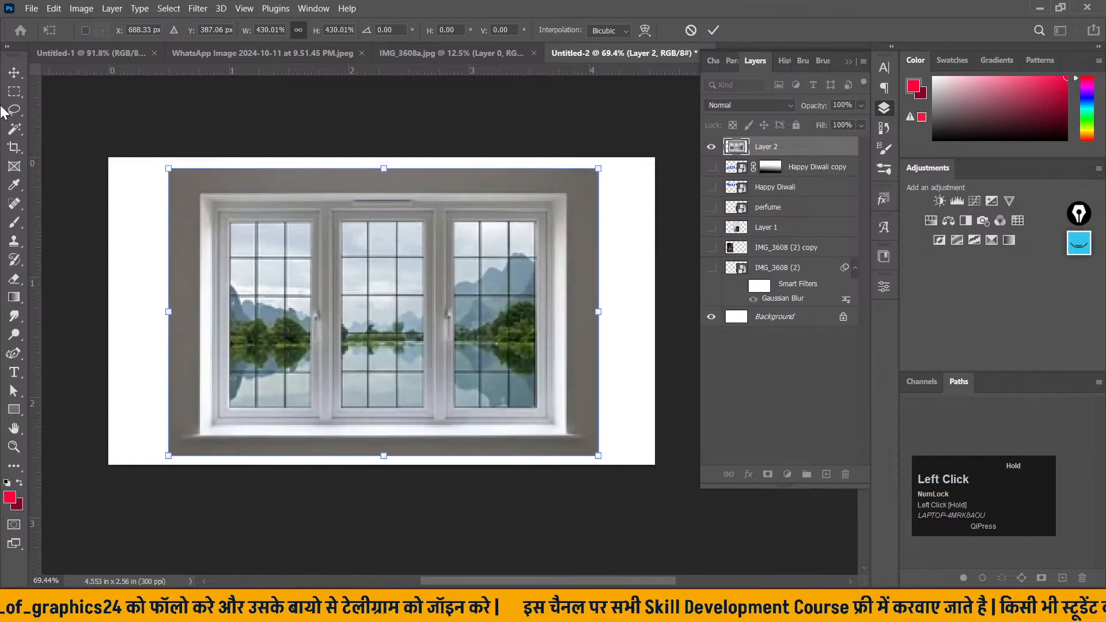
click(14, 72)
scroll(311, 245, up, 3)
scroll(321, 247, down, 2)
scroll(399, 306, up, 2)
drag(503, 294, 495, 293)
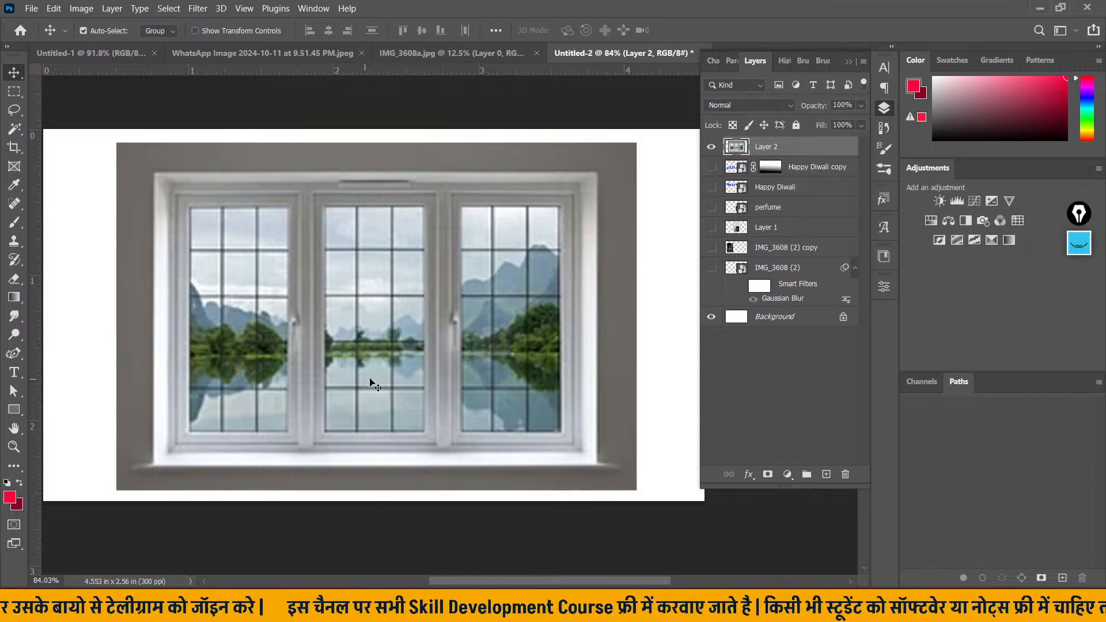
- Trace the glass of the window's left pane with the Pen tool in Path mode as a closed rectangular path
right_click(15, 351)
click(119, 32)
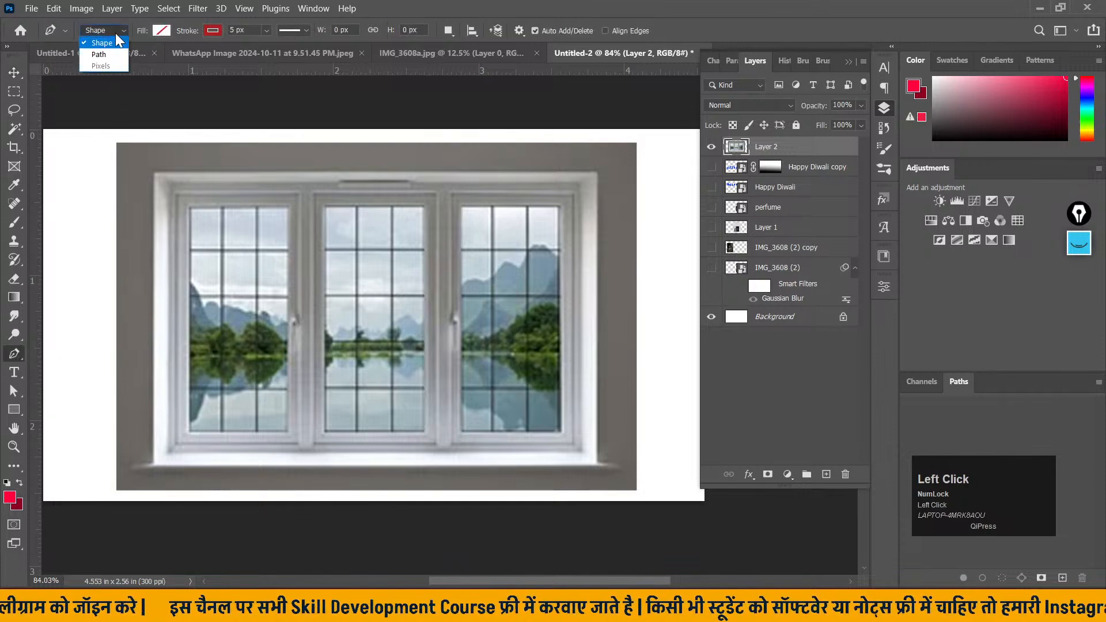
click(103, 54)
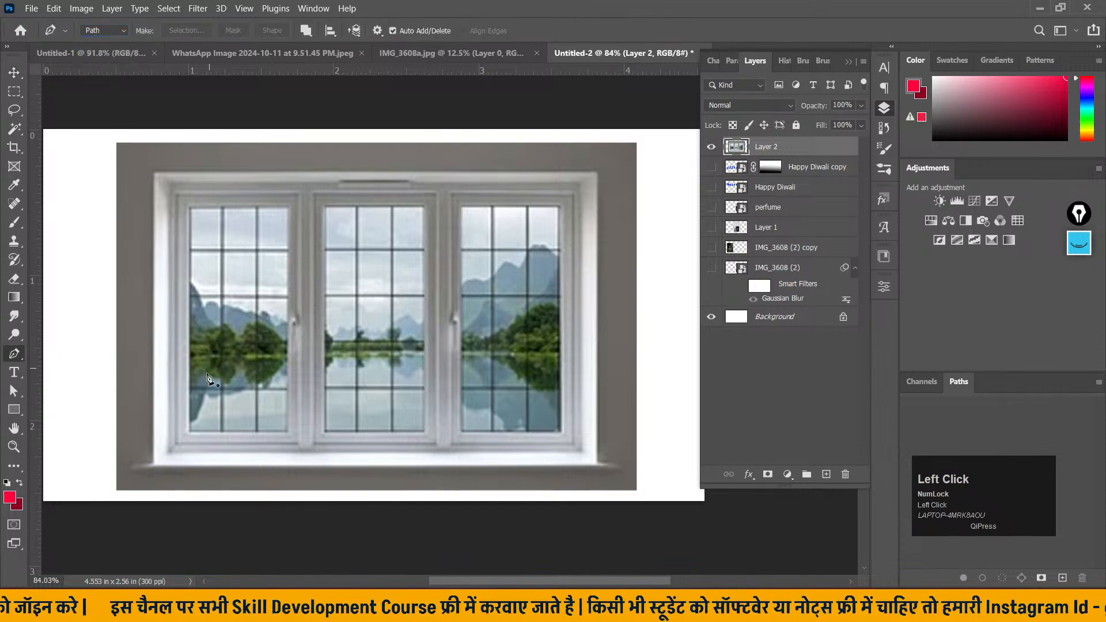
scroll(197, 439, up, 2)
drag(520, 281, 477, 292)
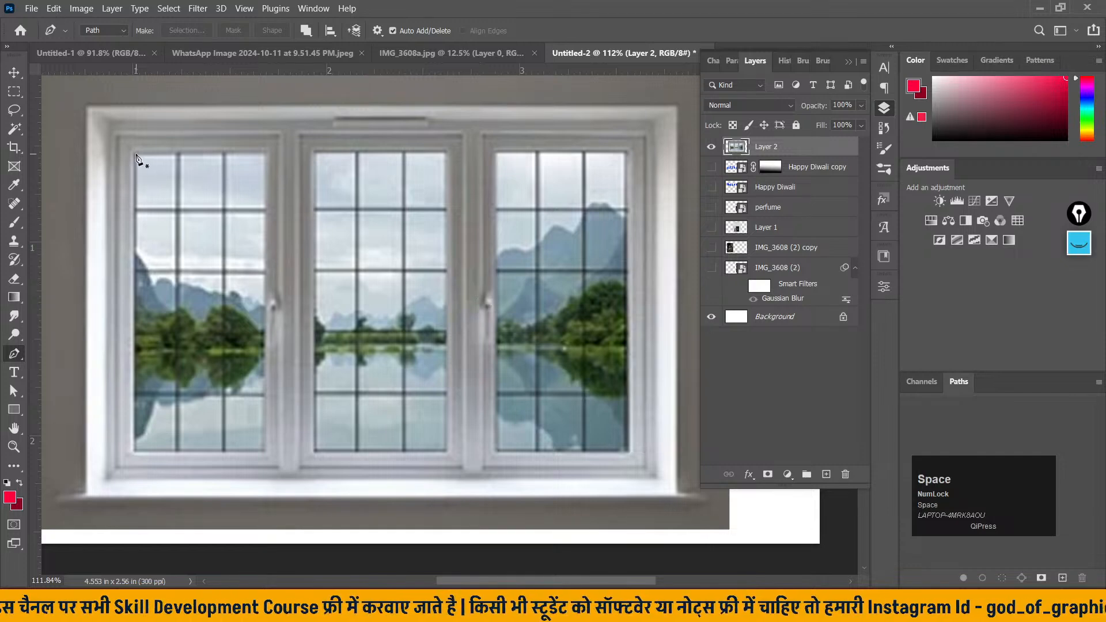
click(135, 153)
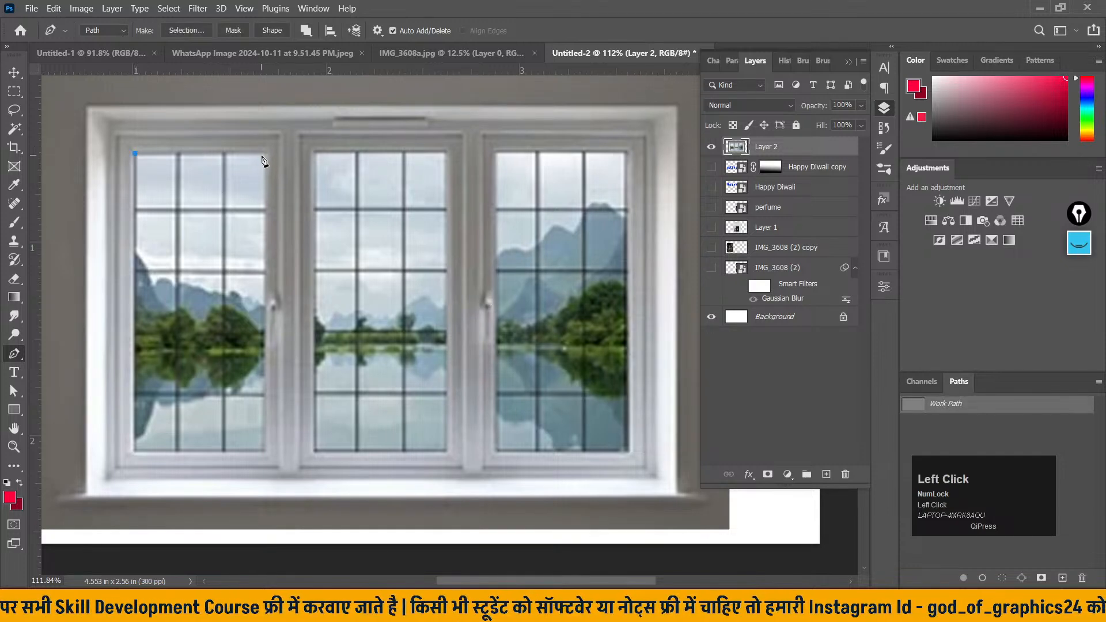
shift+click(265, 153)
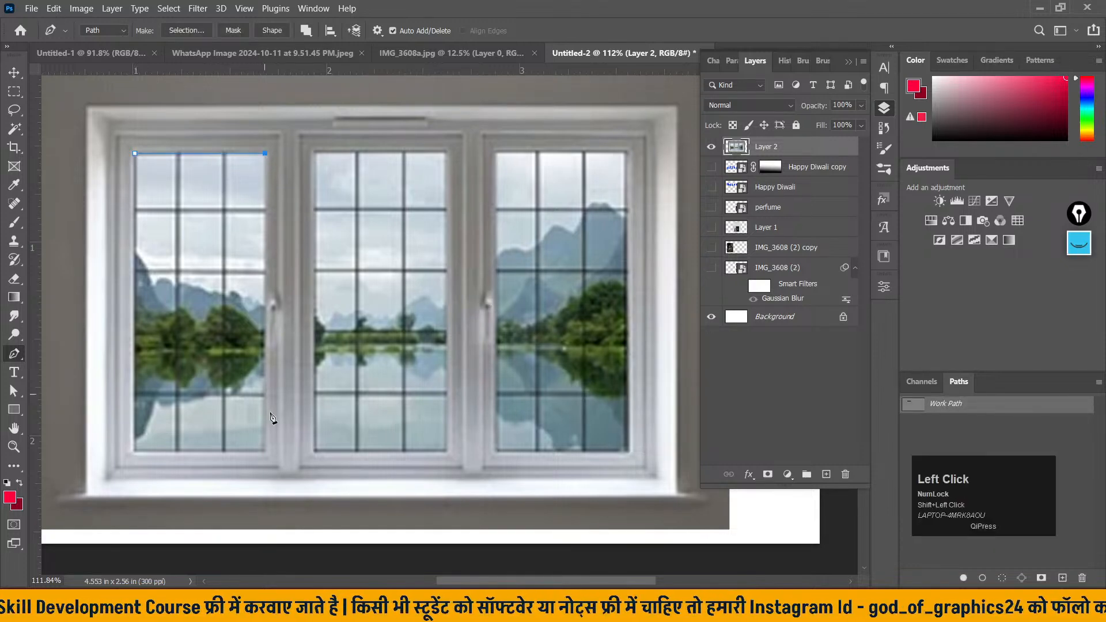
click(264, 450)
click(135, 450)
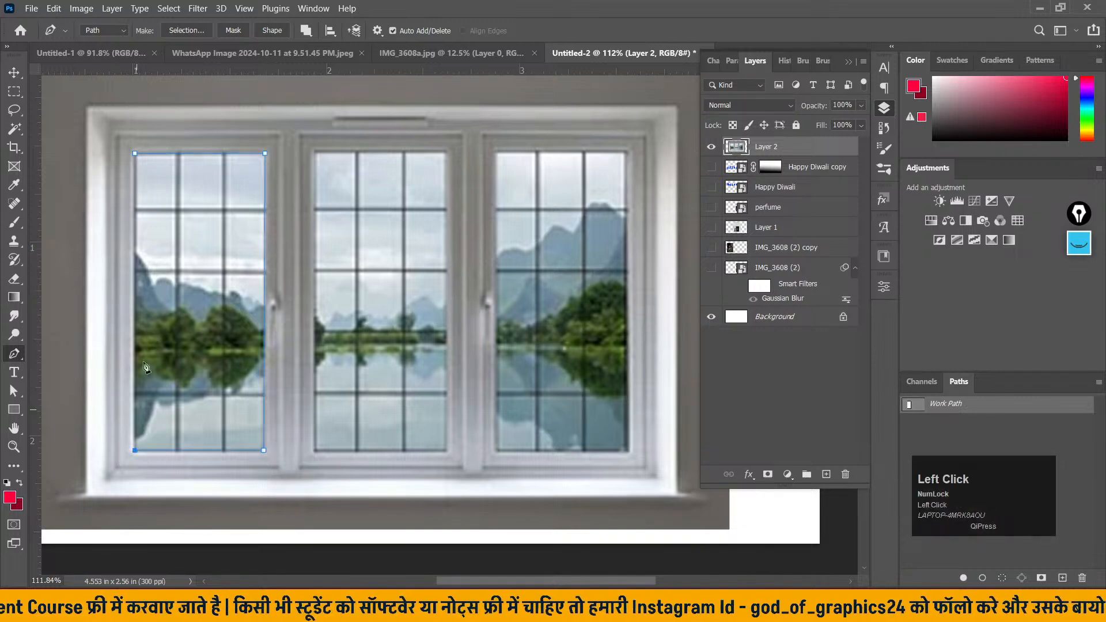
shift+click(136, 154)
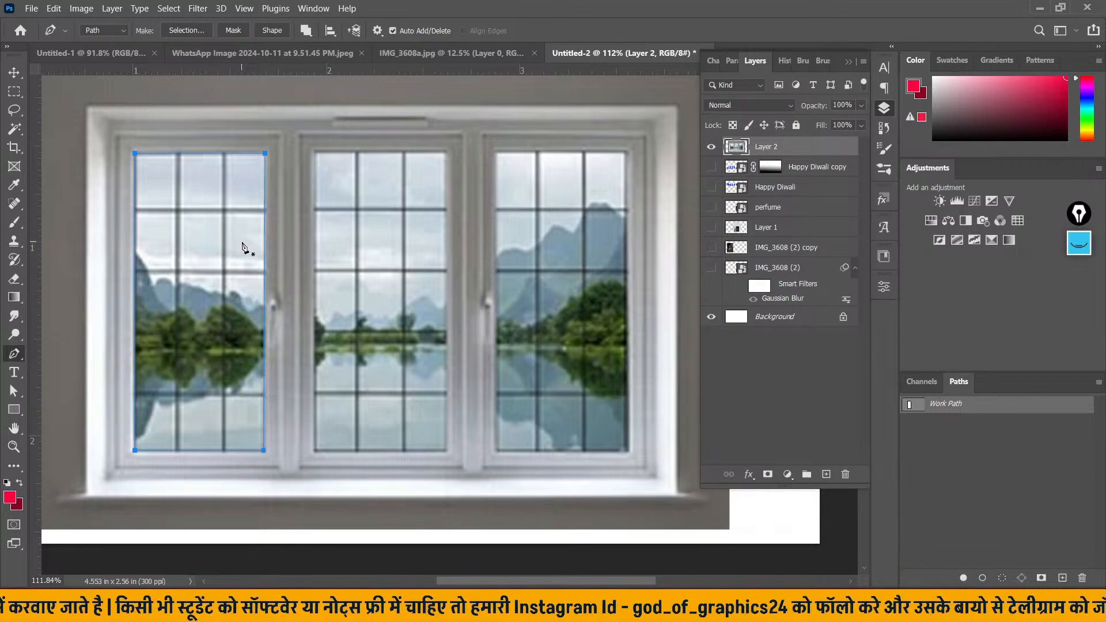
- Mask Layer 2 with a vector mask made from the current path
click(18, 69)
click(112, 8)
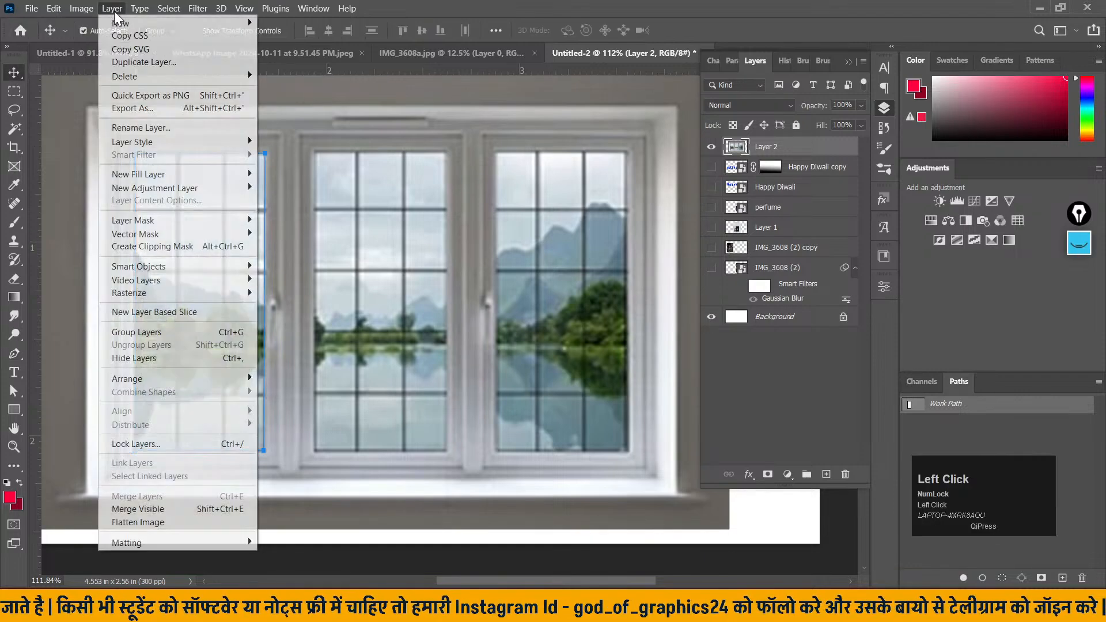
mouse_move(189, 234)
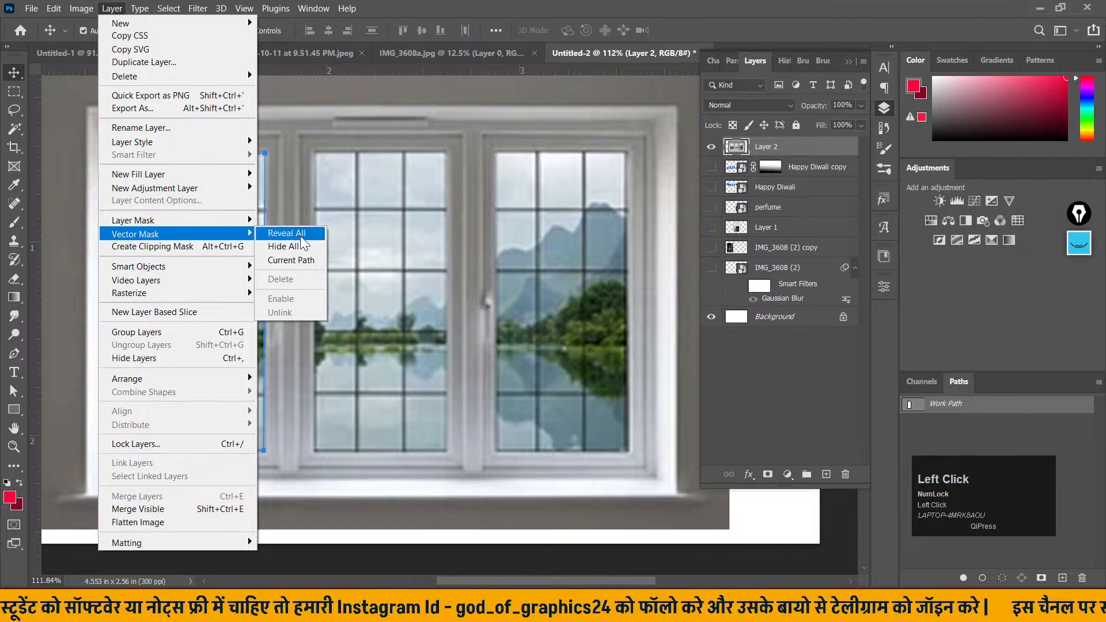
click(303, 261)
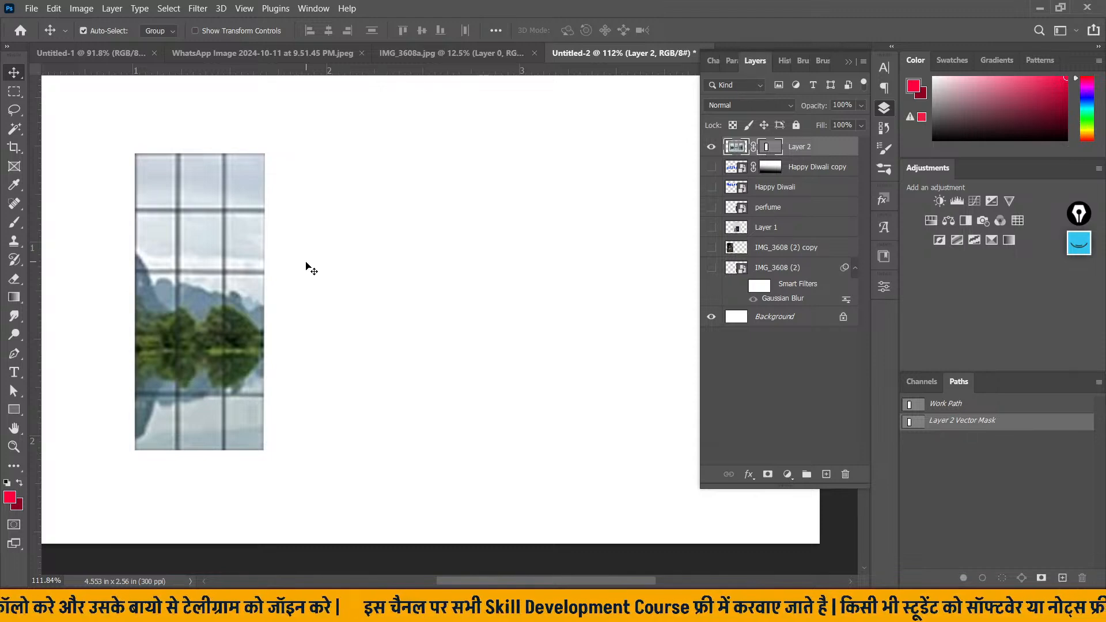
- Undo the vector mask and the pen path around the left window pane
key(ctrl+z)
key(ctrl)
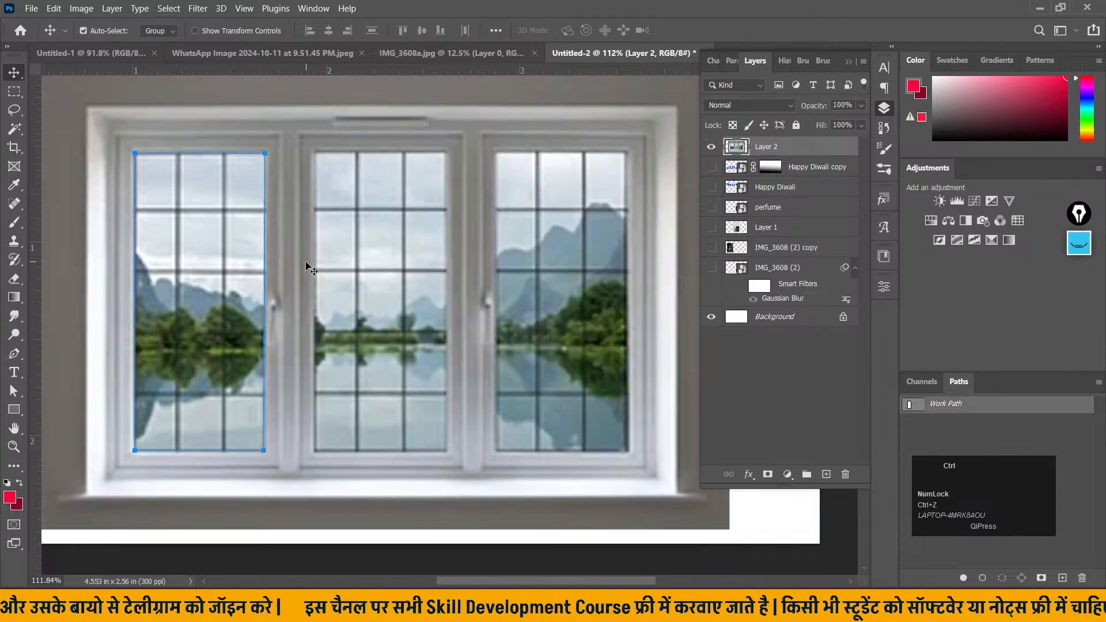
key(ctrl+z)
key(ctrl+z)
key(ctrl+z)
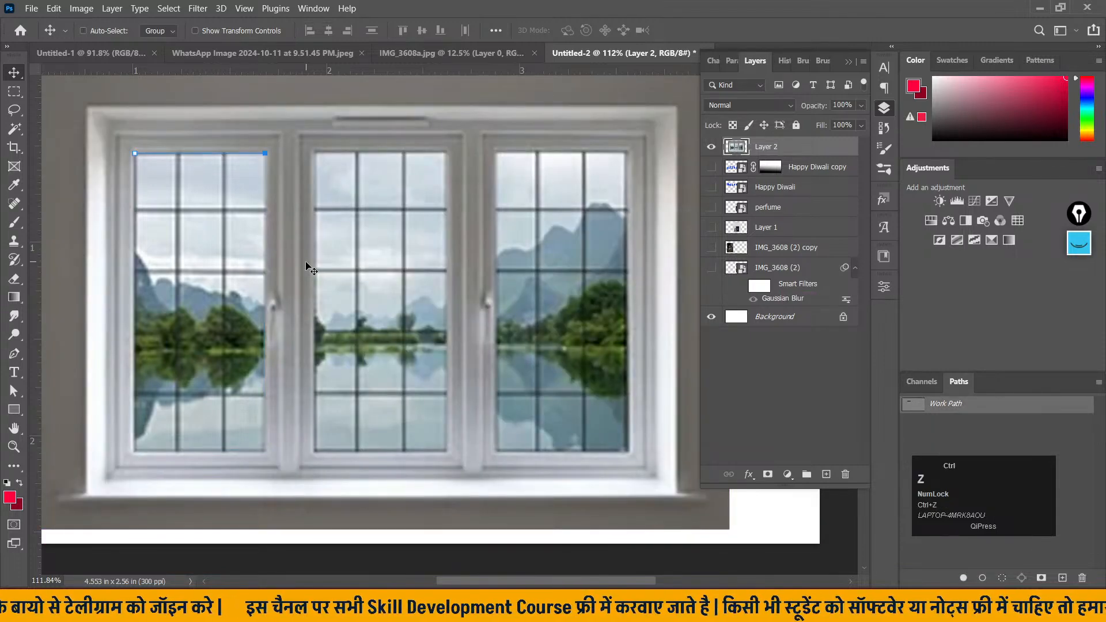
key(ctrl+z)
- Try masking Layer 2 with a rectangular marquee selection of the left window pane, and undo the layer mask and selection
click(14, 91)
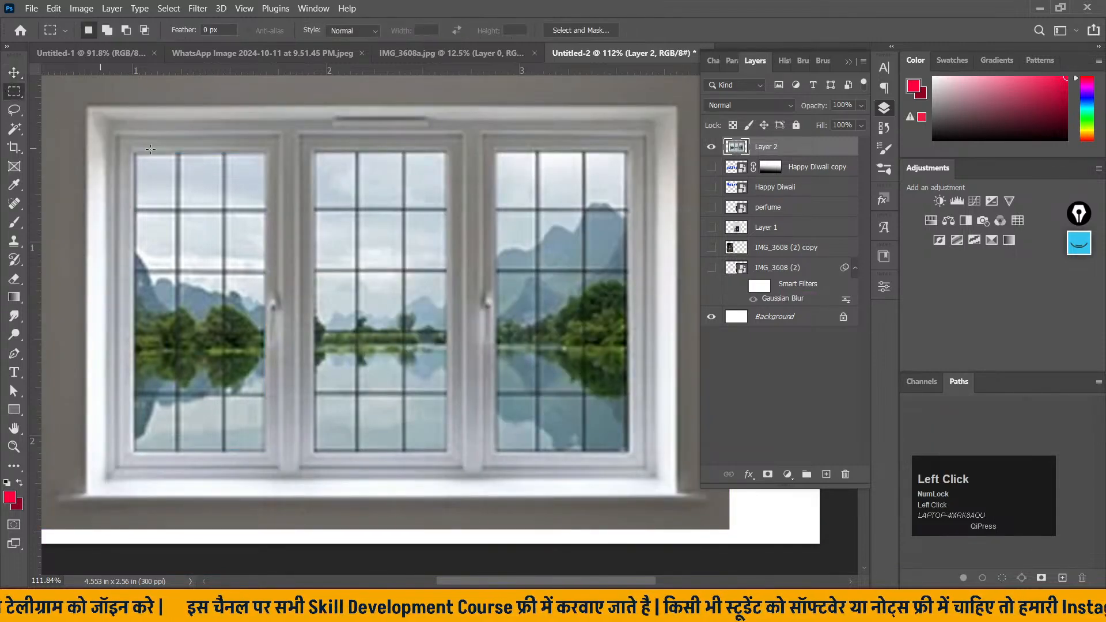
drag(134, 154, 269, 454)
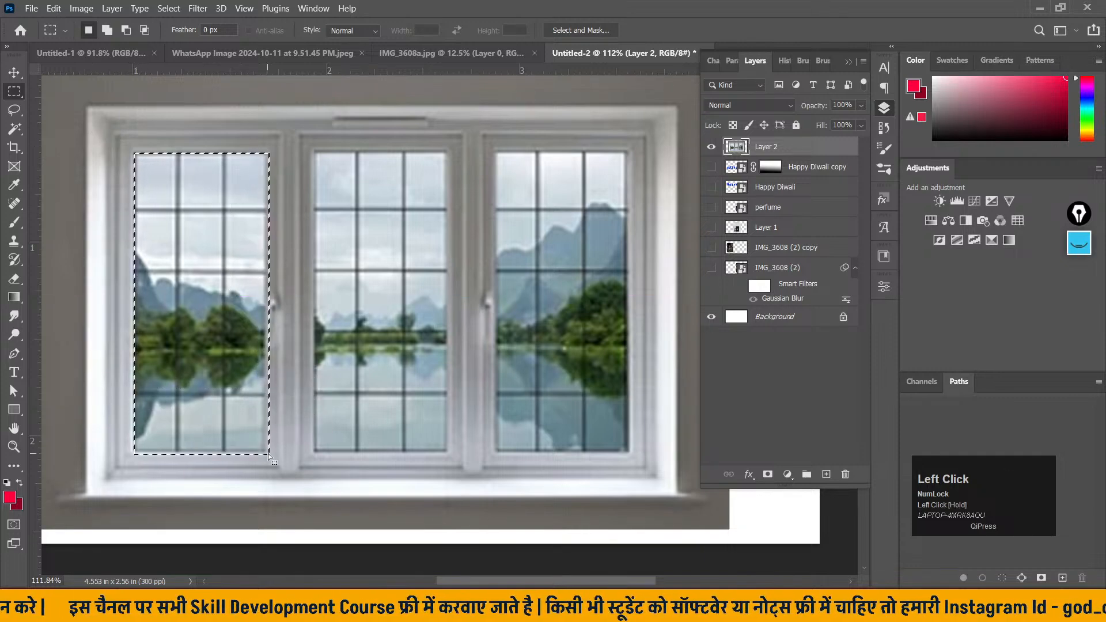
click(767, 475)
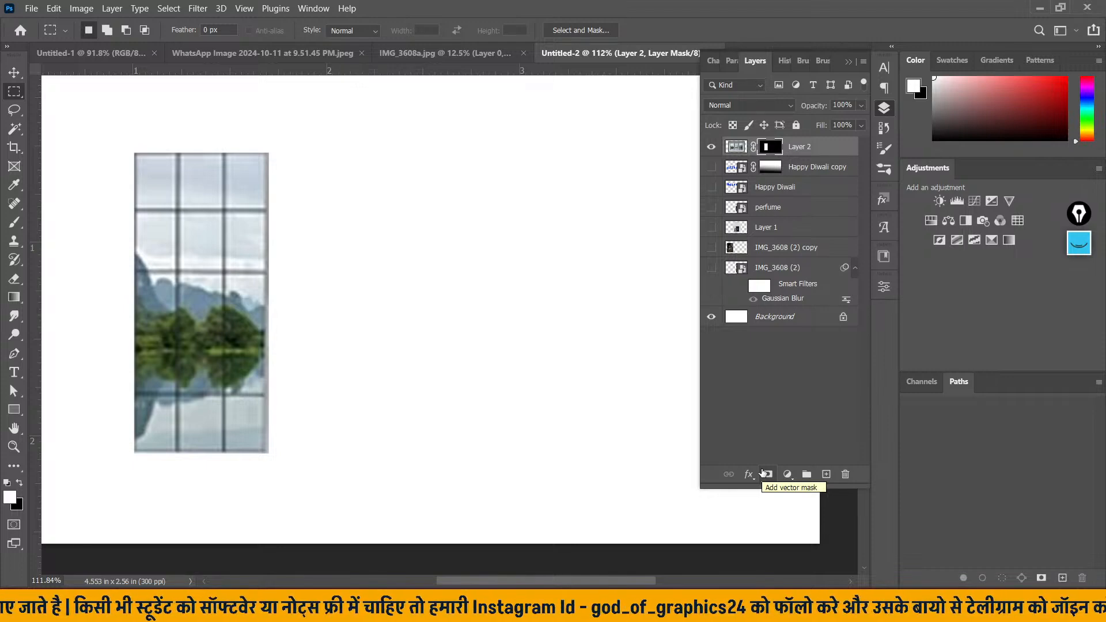
key(ctrl+z)
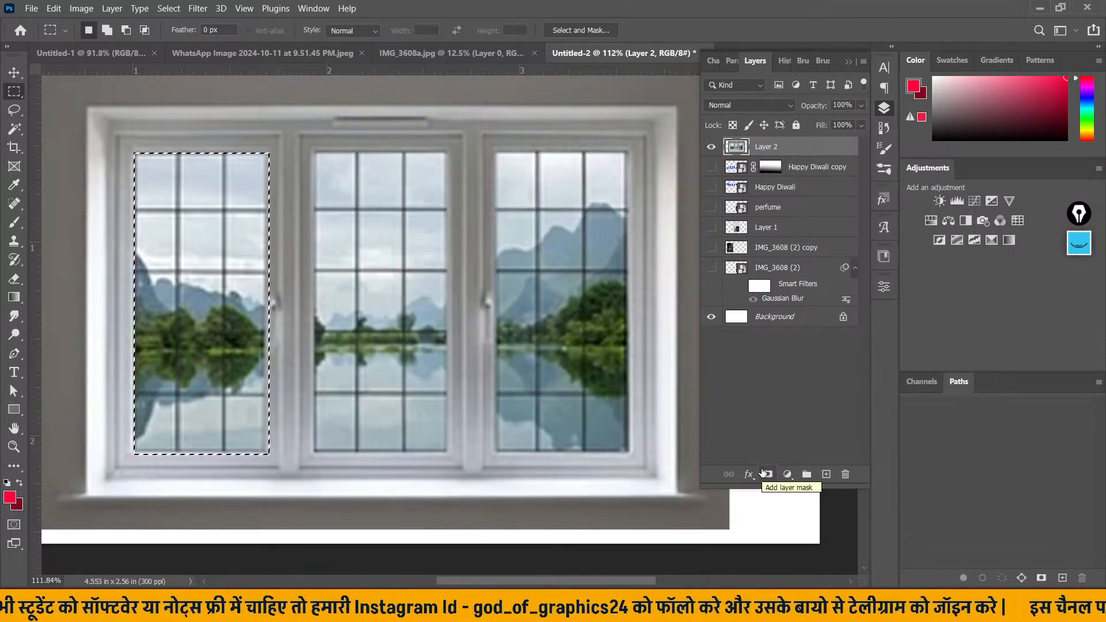
key(ctrl+z)
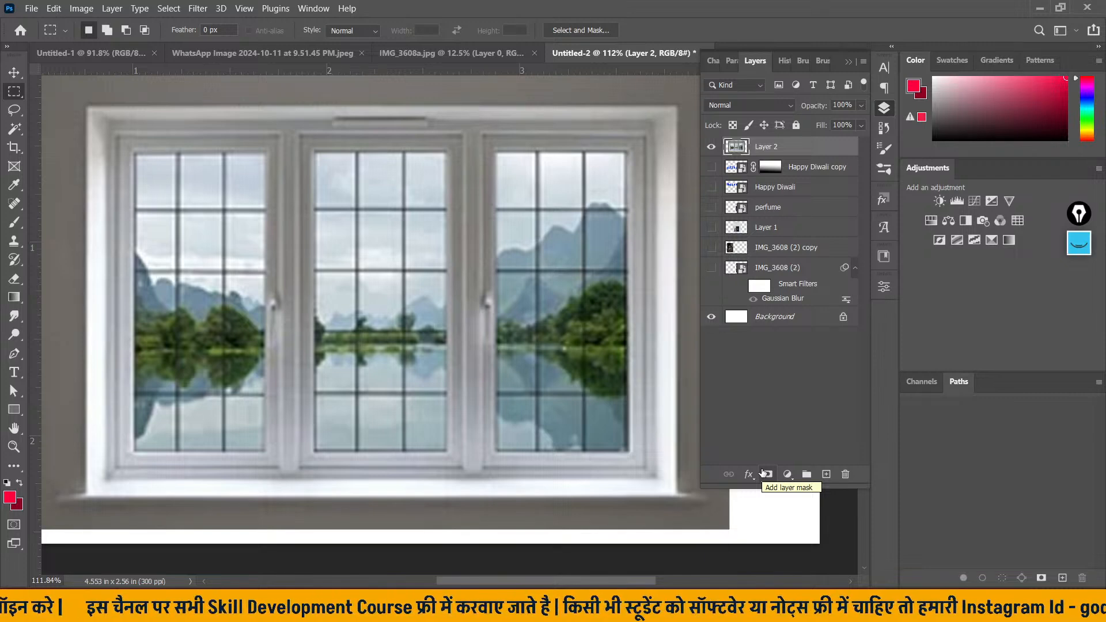
- Choose the Move tool and deselect Layer 2 with the whole canvas in view
click(14, 91)
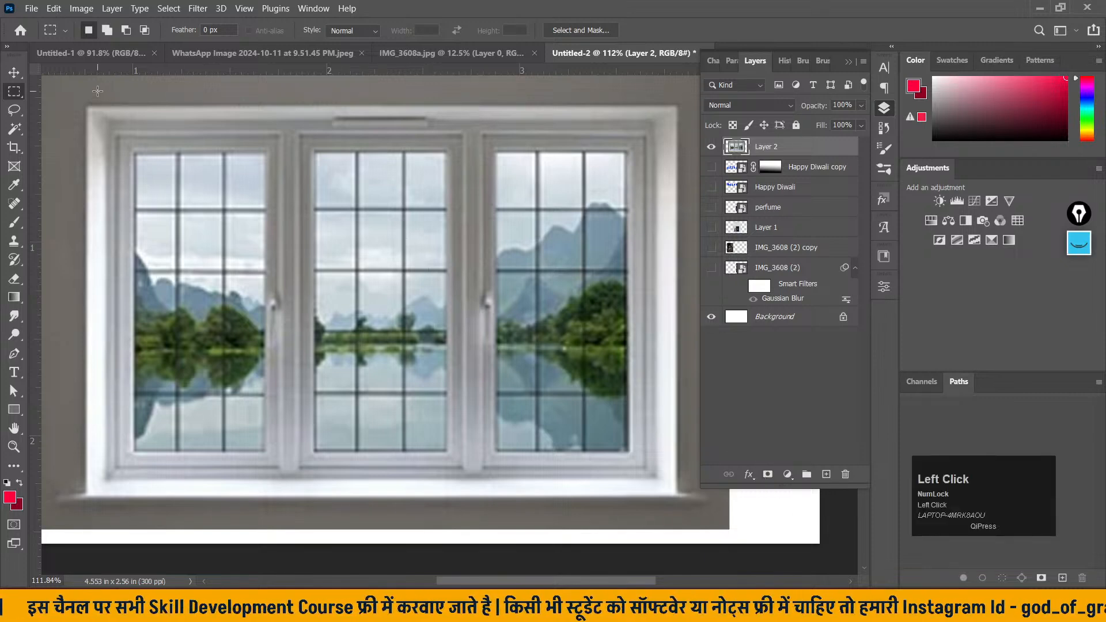
click(14, 72)
scroll(526, 365, down, 3)
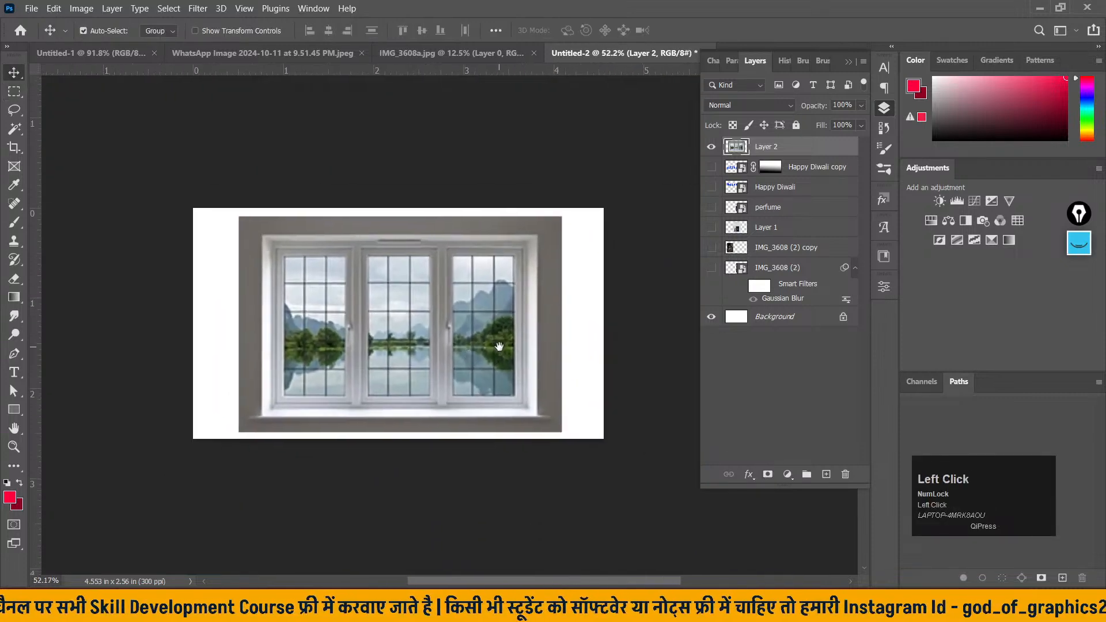
click(415, 150)
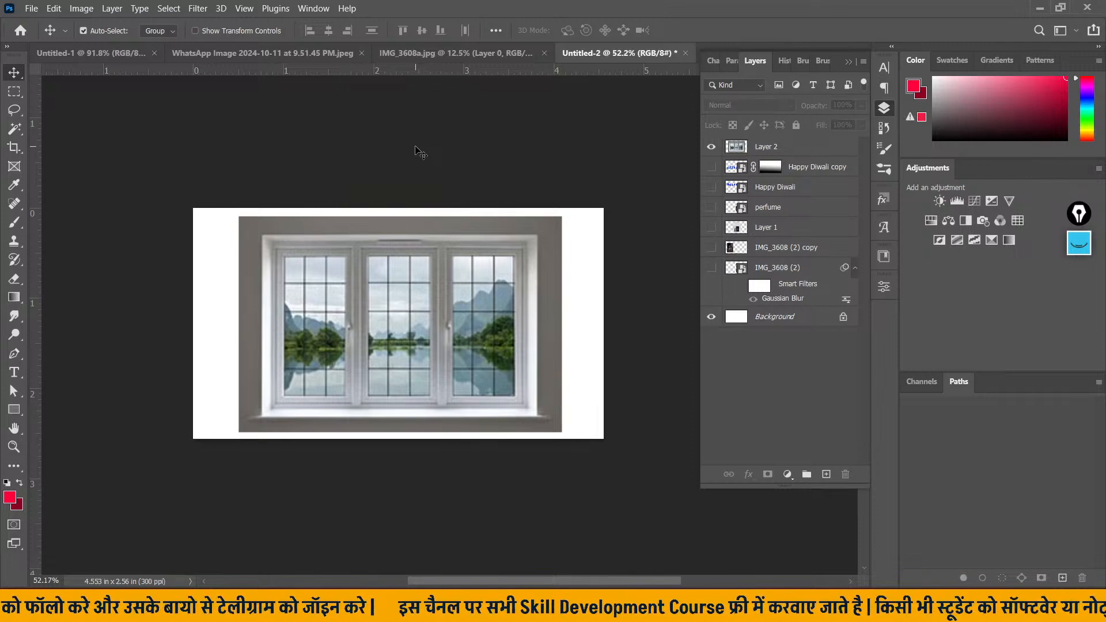
- Switch to OBS and toggle the visibility of the Class End source in Scene 2
click(416, 151)
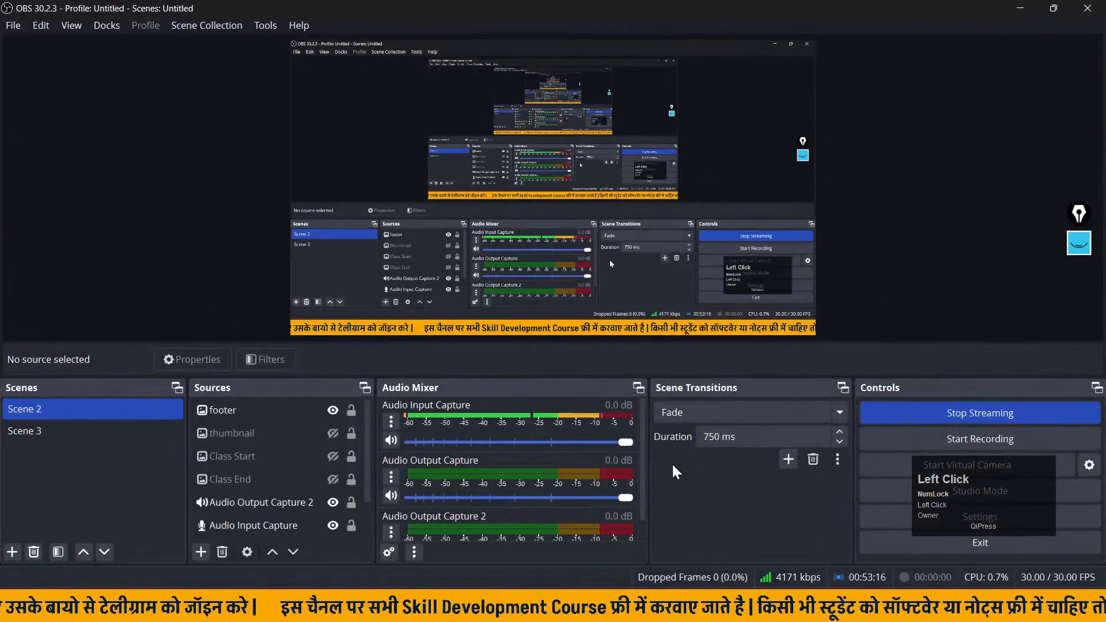
click(333, 478)
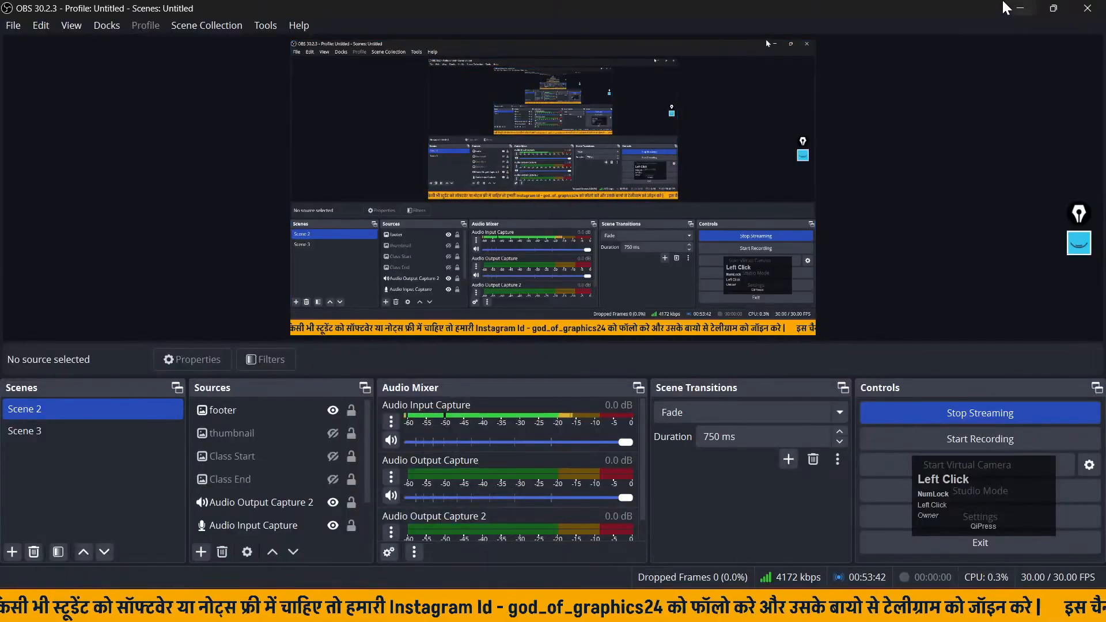
- Switch back to Photoshop and convert Layer 2, the window image, to a smart object
double_click(996, 10)
click(993, 59)
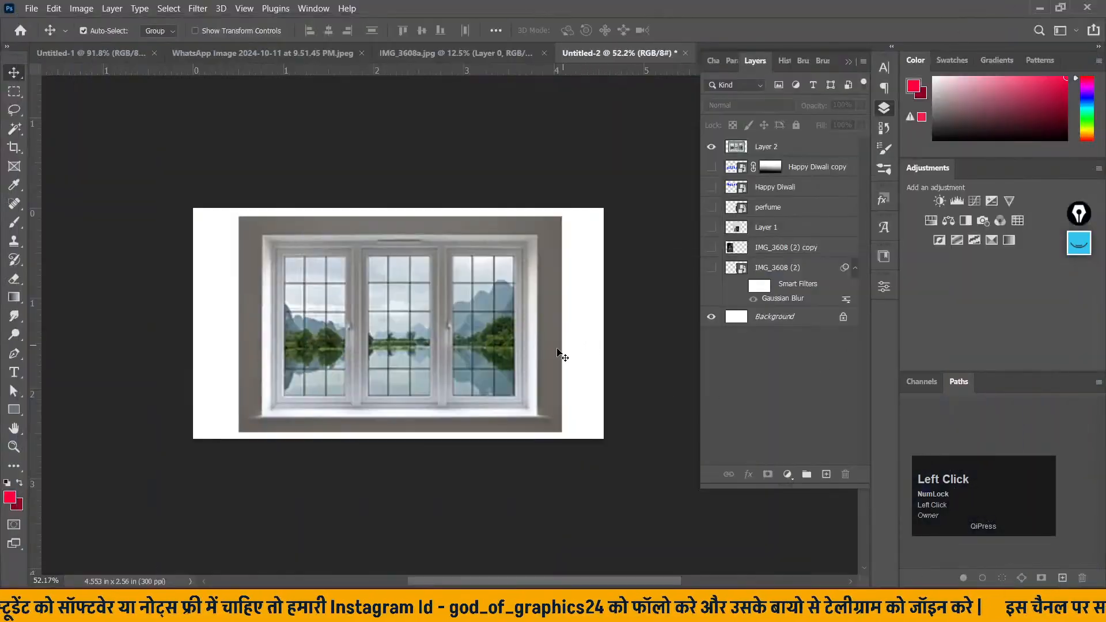
alt+scroll(496, 361, up, 1)
scroll(495, 362, up, 3)
drag(421, 342, 428, 345)
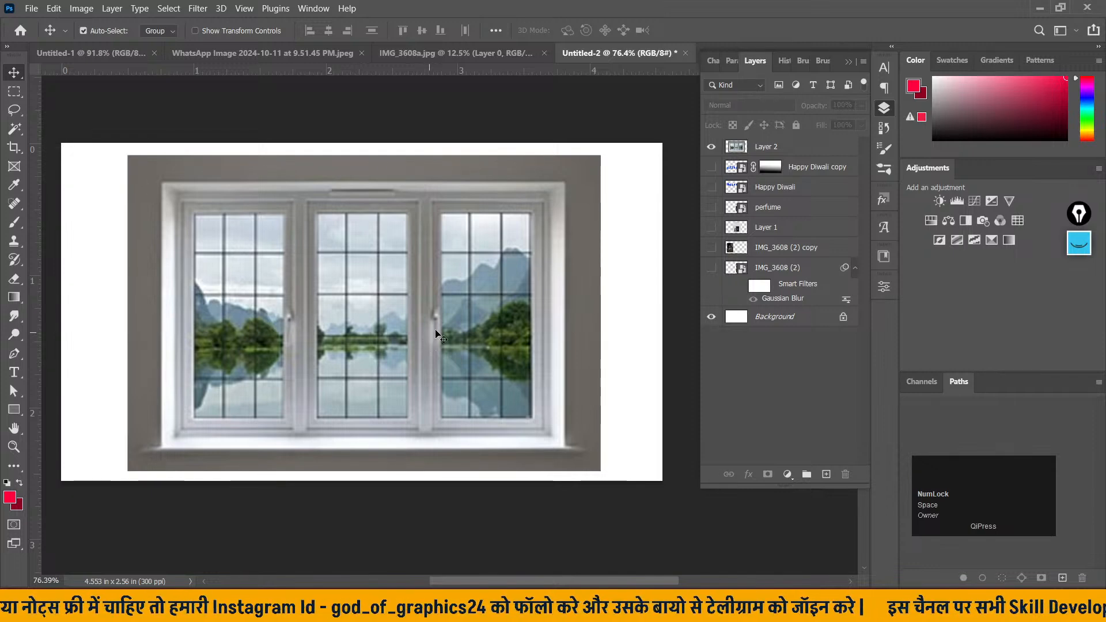
click(548, 300)
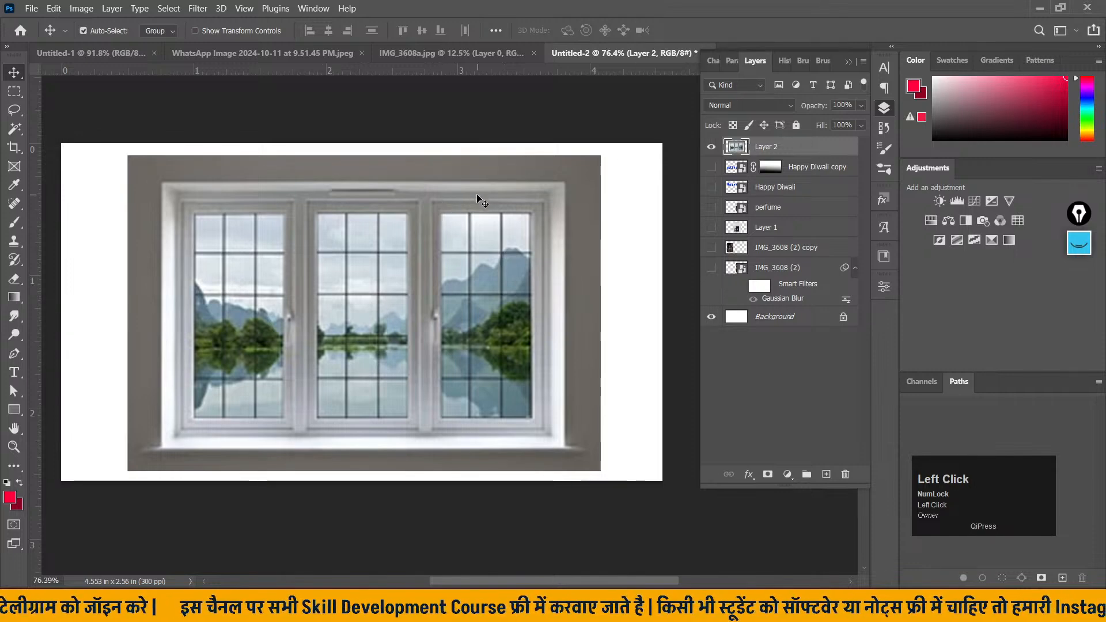
right_click(759, 149)
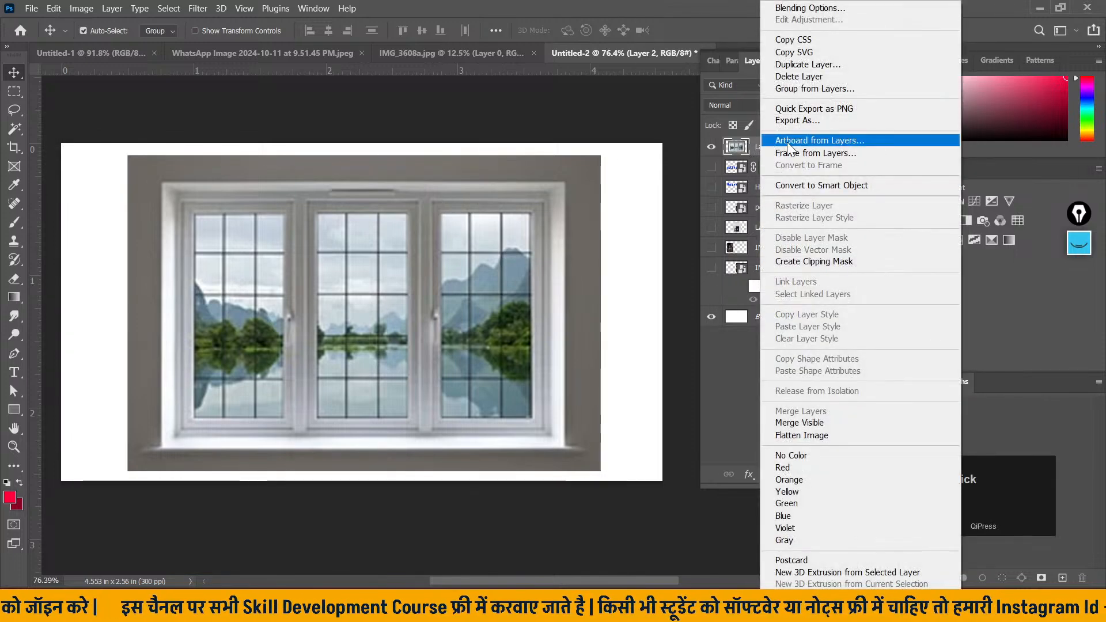
click(793, 190)
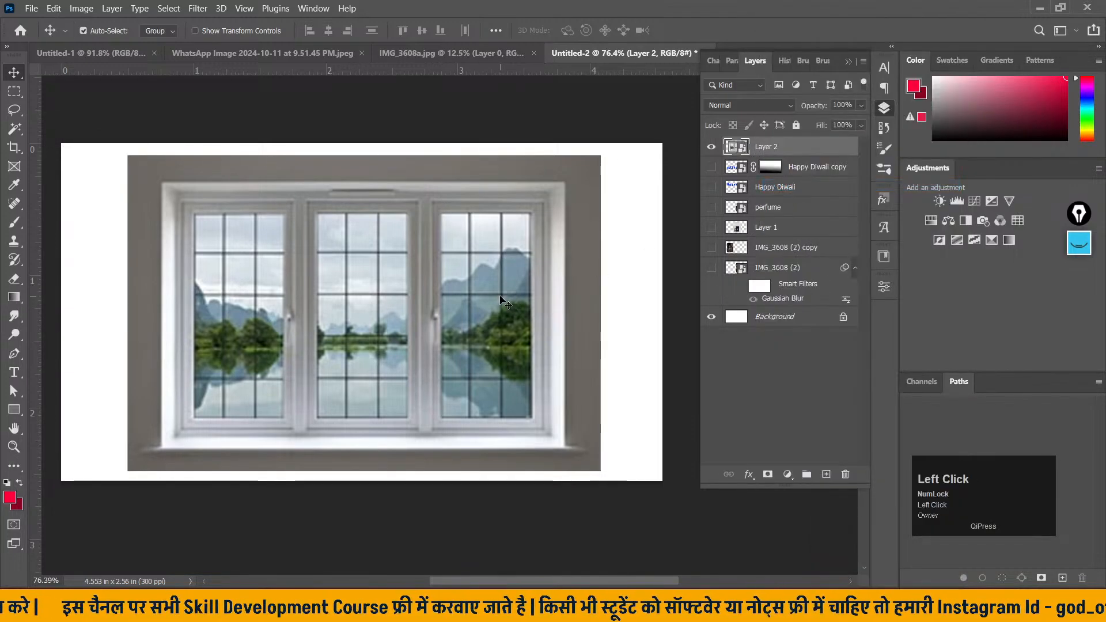
- Apply a perspective transform to Layer 2 so the window image narrows symmetrically toward its left edge
key(ctrl)
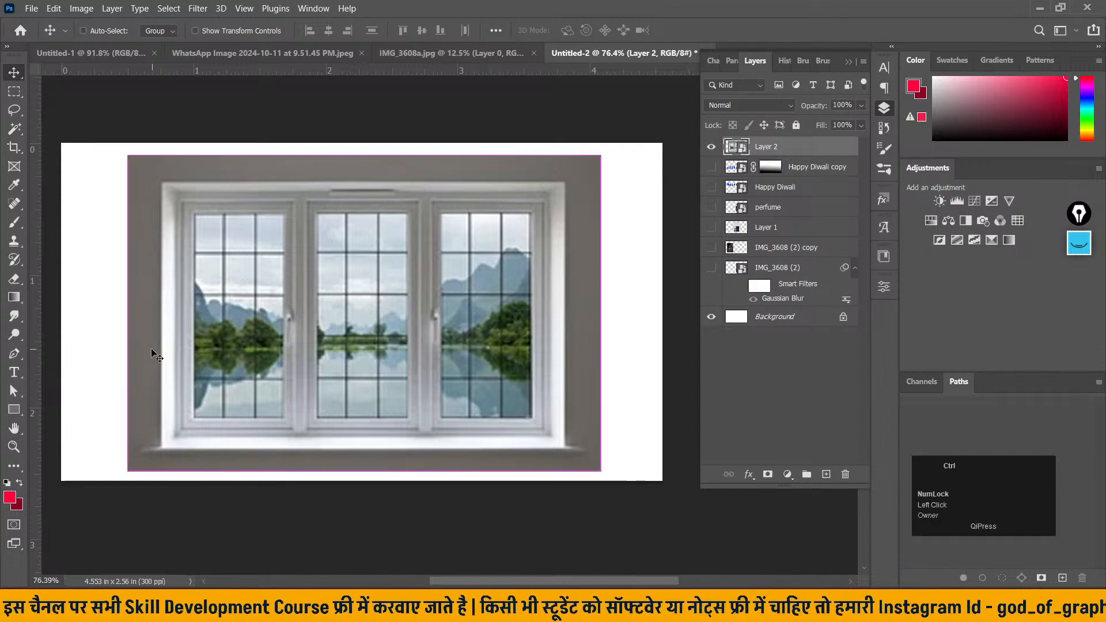
key(ctrl+t)
right_click(332, 334)
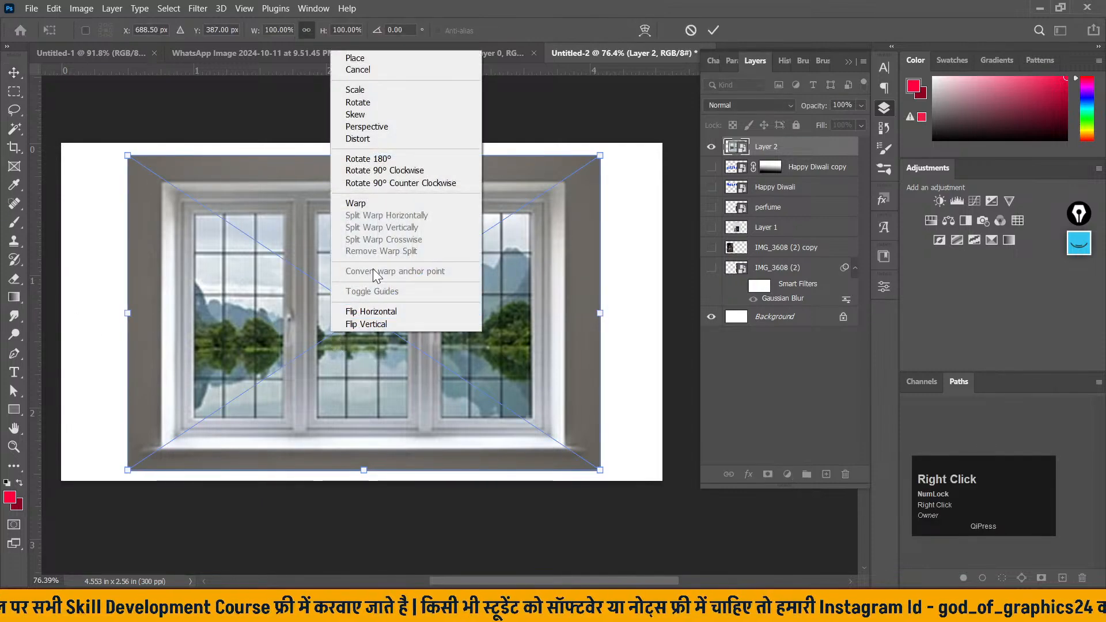
click(378, 137)
drag(127, 156, 181, 258)
click(15, 71)
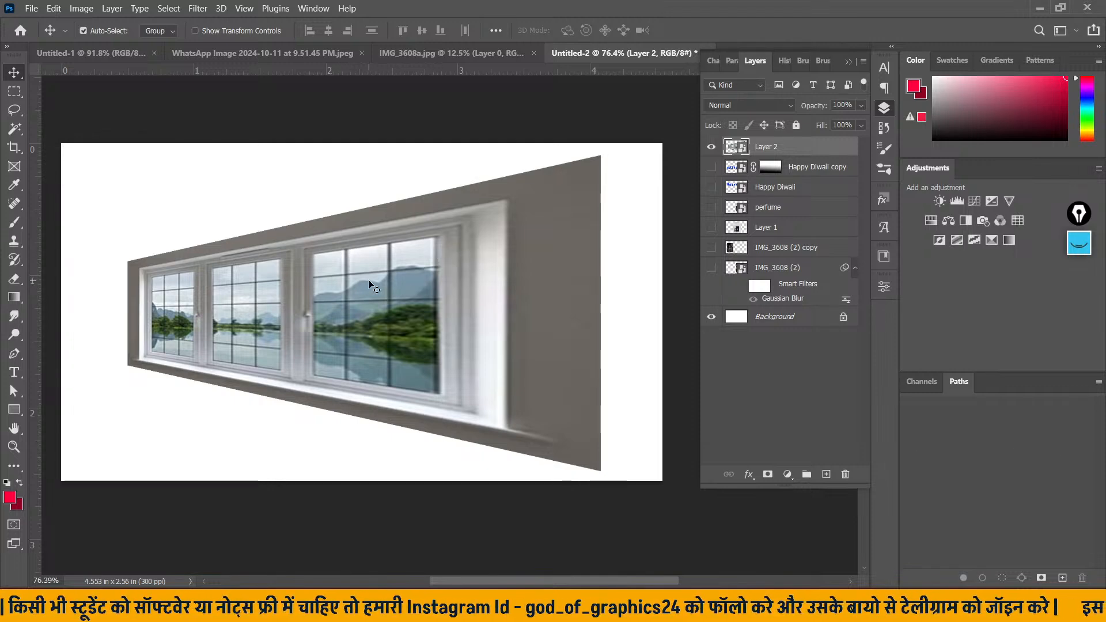
- Open the contents of the Layer 2 smart object for editing
click(741, 154)
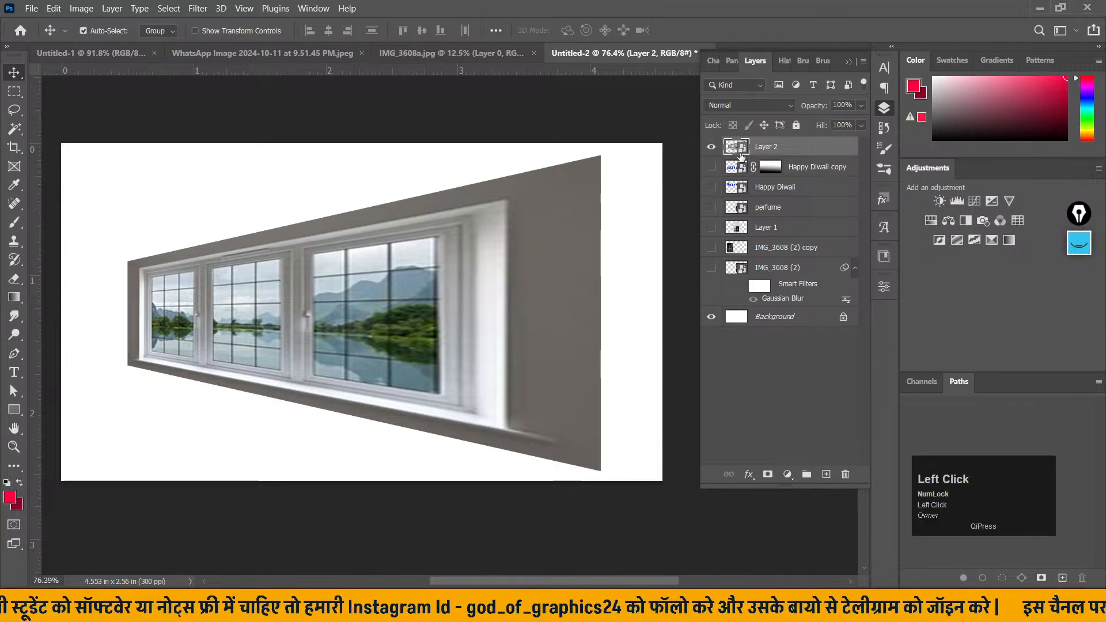
double_click(741, 155)
scroll(375, 309, down, 2)
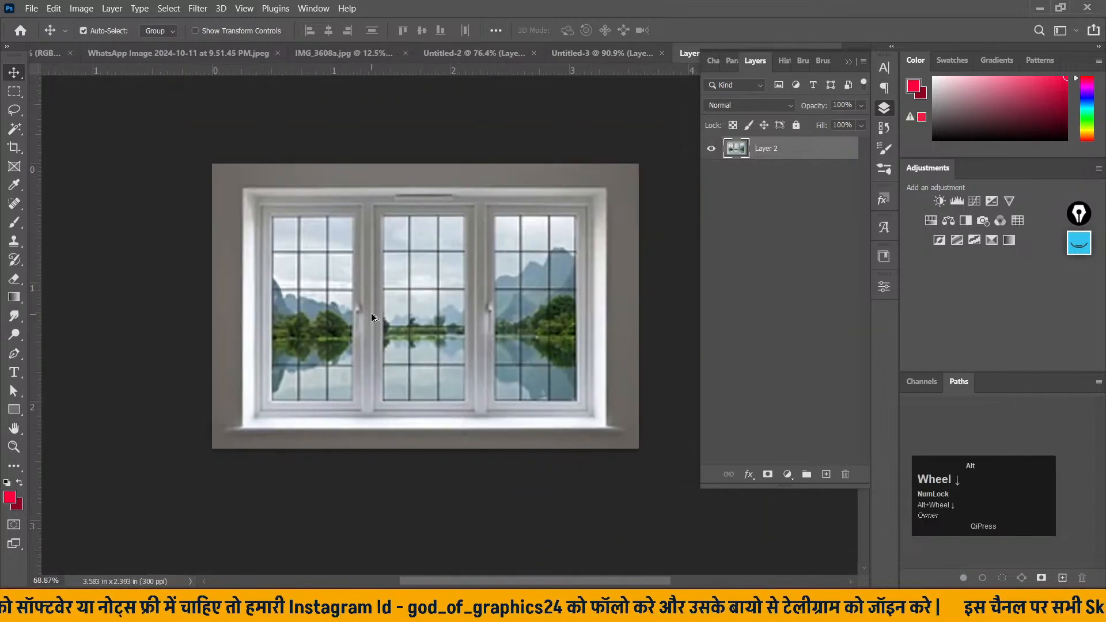
- Copy Layer 0, the red-dress photo, from the WhatsApp Image document and paste it over the window in Layer 2.psb
click(473, 52)
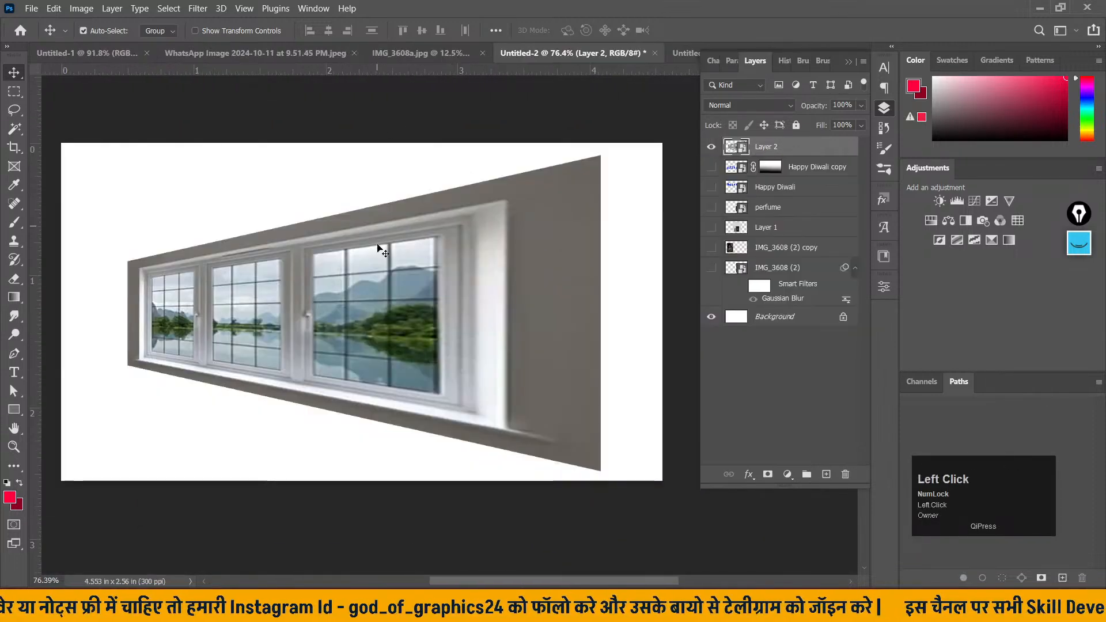
click(382, 56)
click(242, 56)
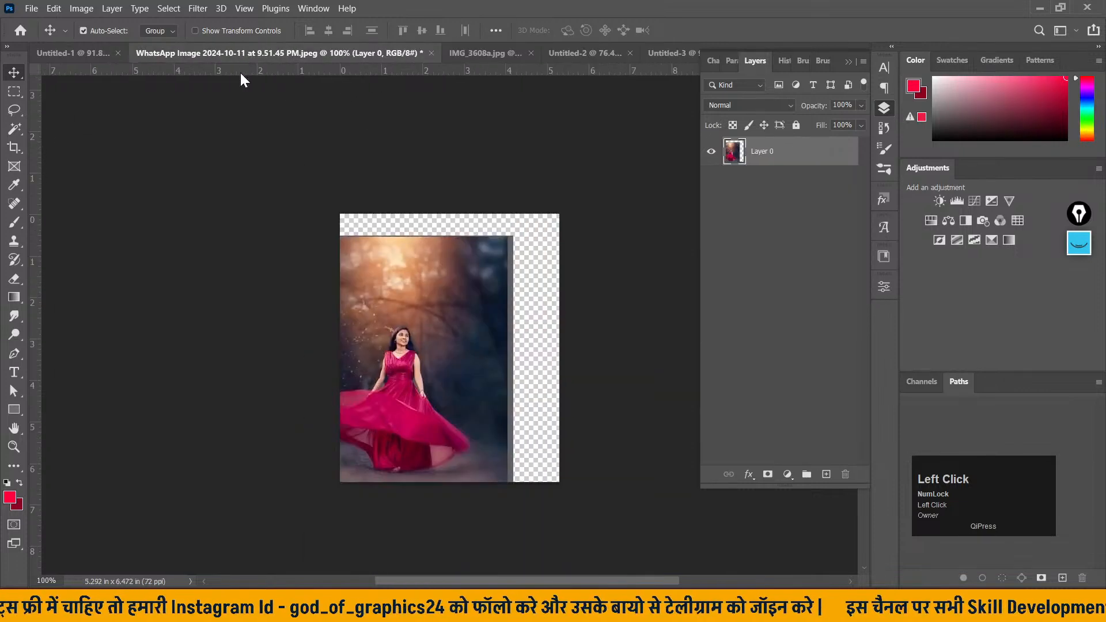
key(ctrl+c)
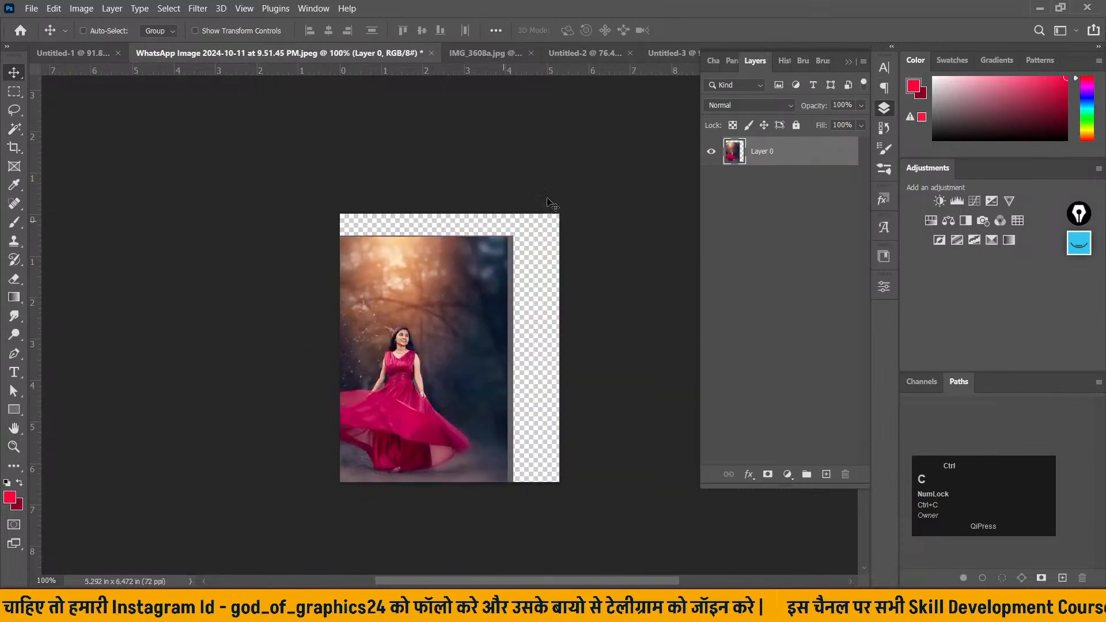
click(849, 61)
click(807, 54)
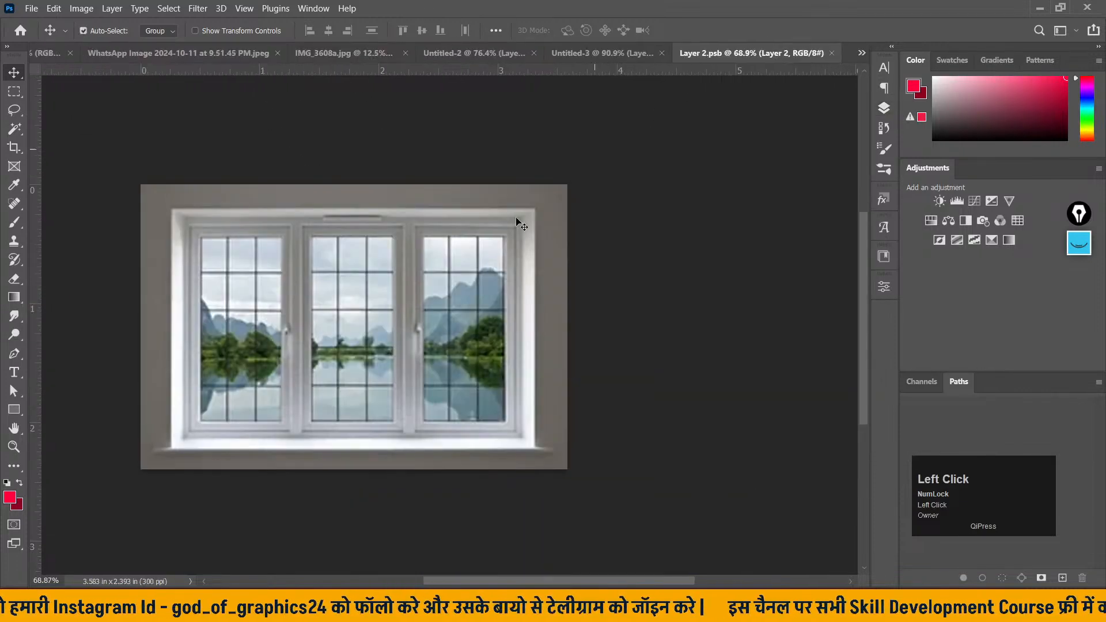
key(ctrl+v)
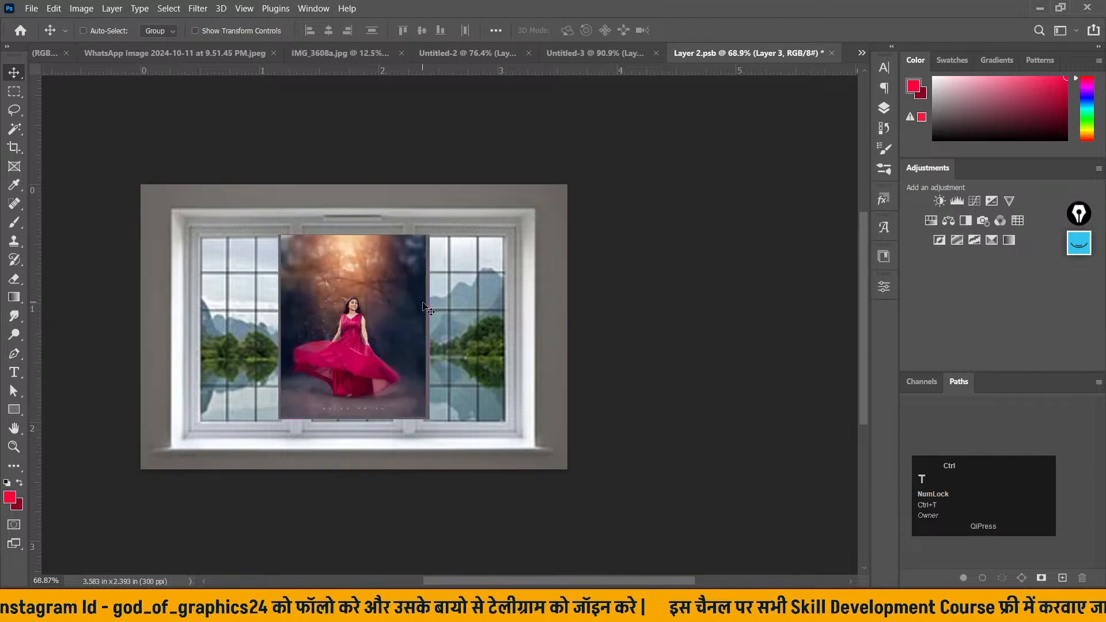
- Scale the pasted photo to about 312% and position it to cover the whole Layer 2.psb canvas
key(t)
click(15, 75)
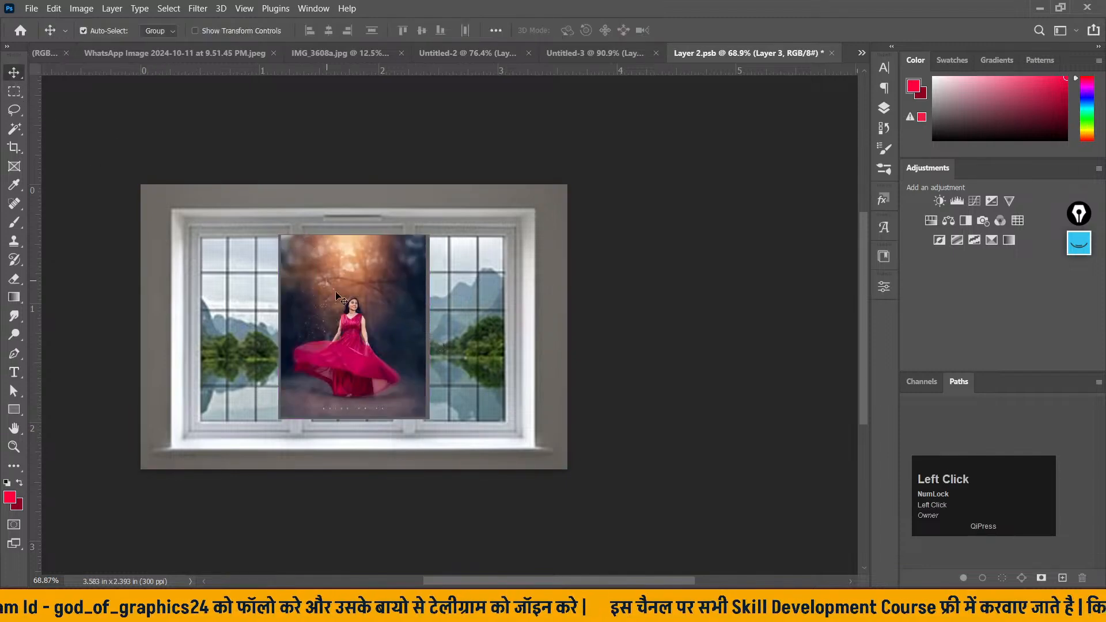
key(ctrl+t)
drag(427, 326, 404, 390)
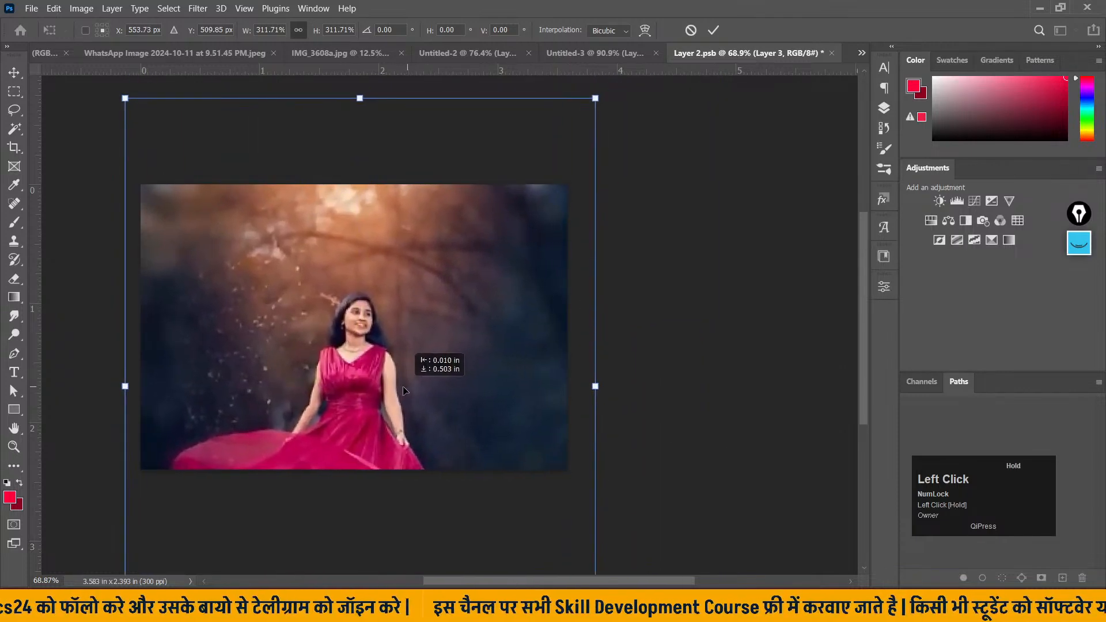
click(15, 74)
- Save the smart object contents in Layer 2.psb and return to the Untitled-2 document
key(ctrl+s)
click(571, 53)
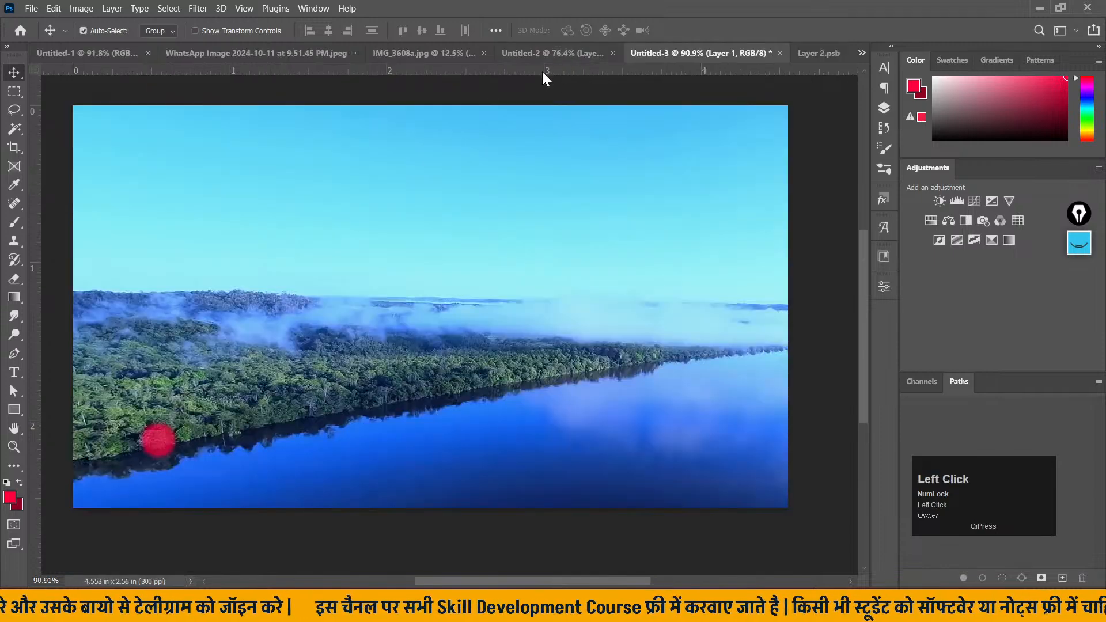
click(572, 54)
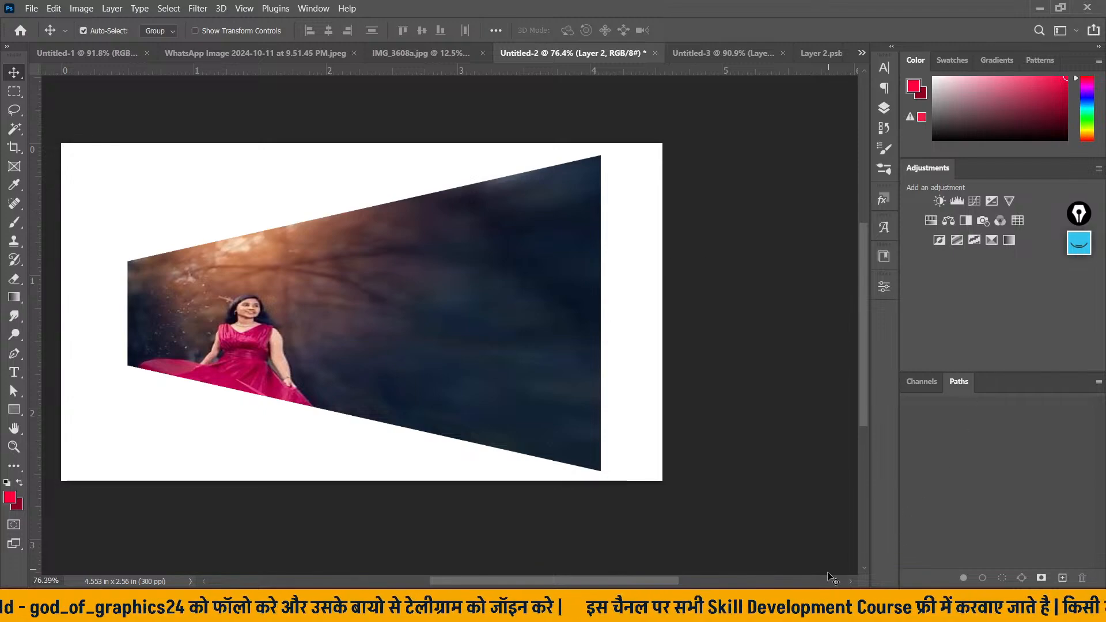
- Switch to OBS and show the Class End source in Scene 2
click(812, 606)
click(333, 480)
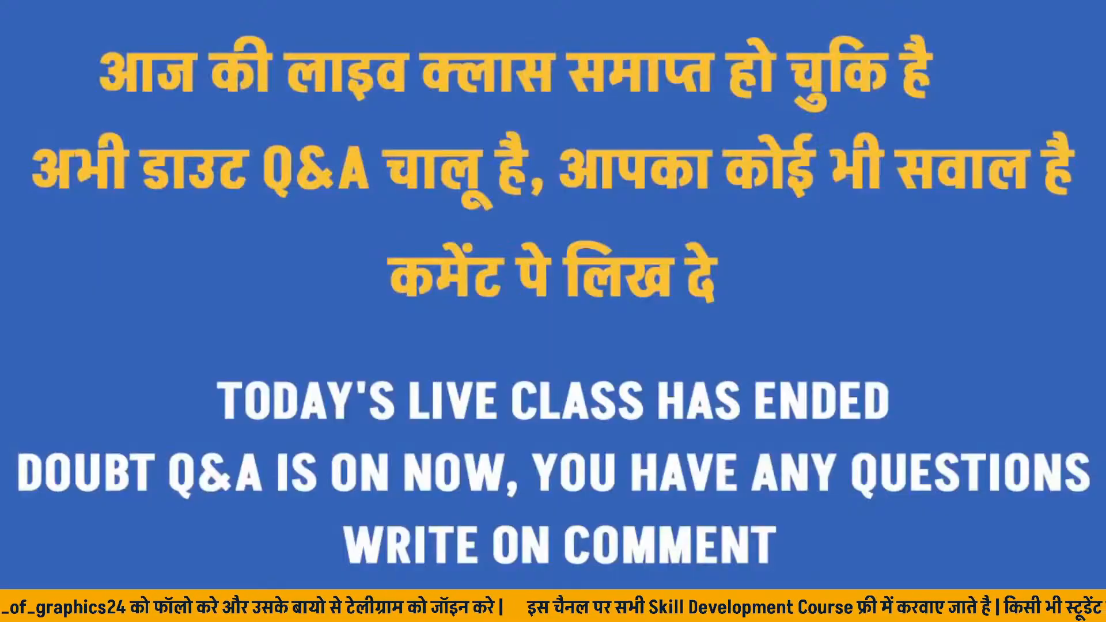